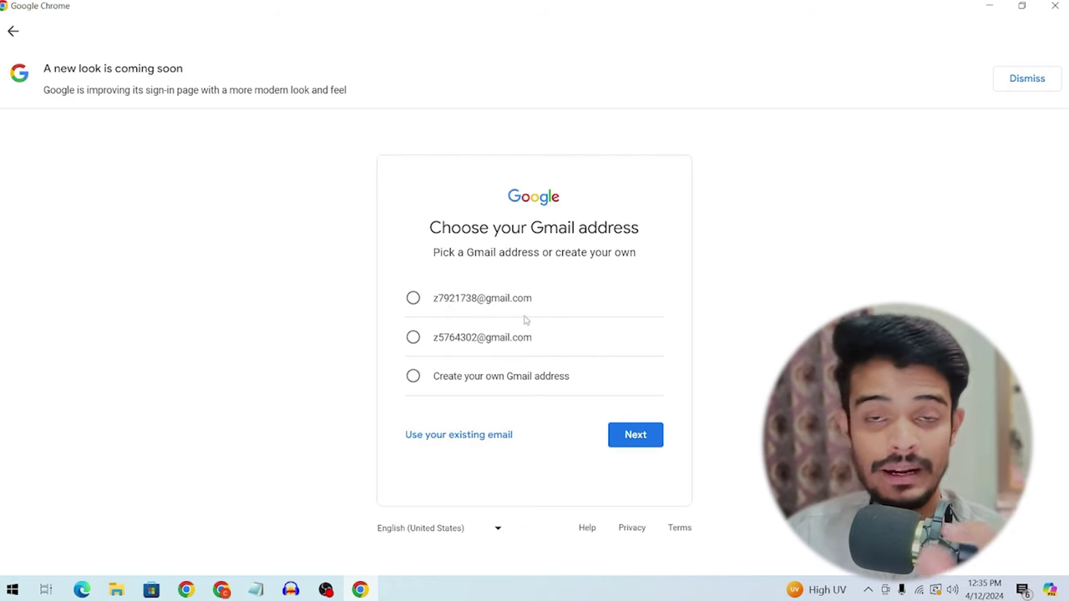
# Step: Create your own Gmail address, retrying the custom username until it is accepted
pyautogui.click(460, 388)
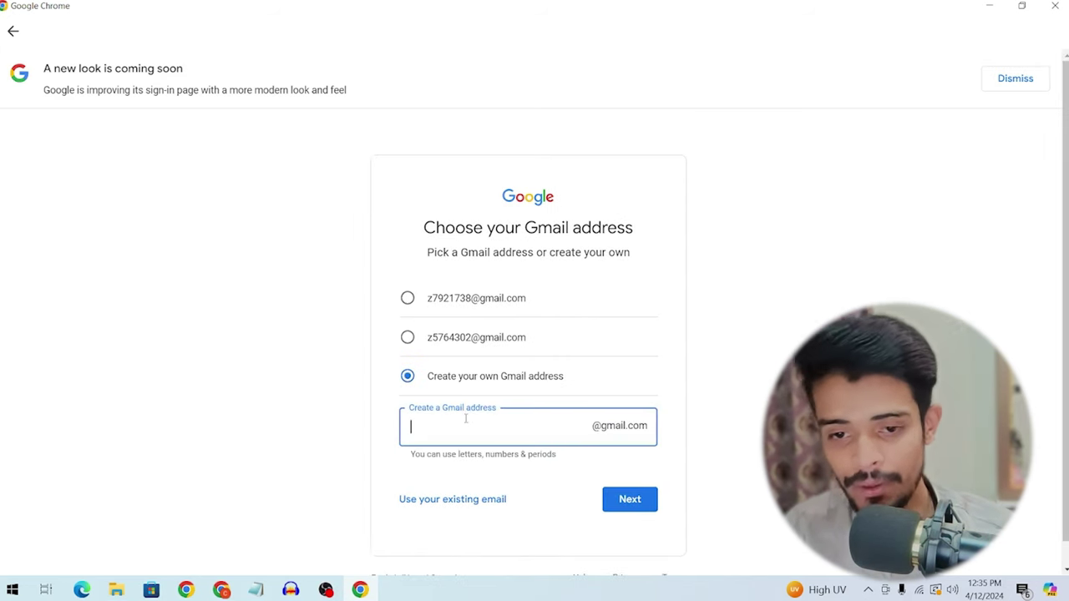
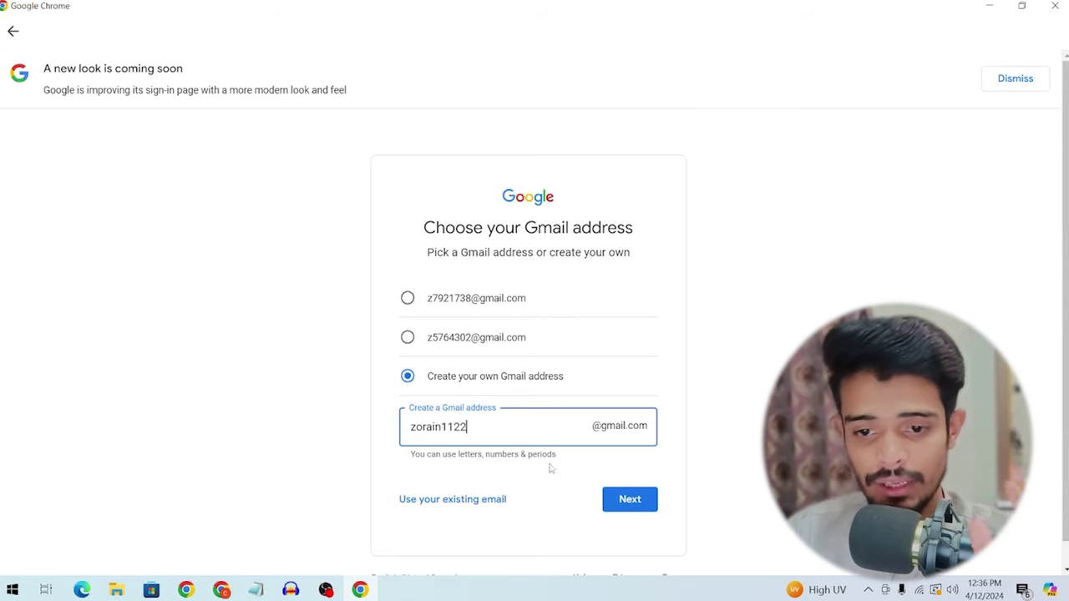
pyautogui.click(626, 505)
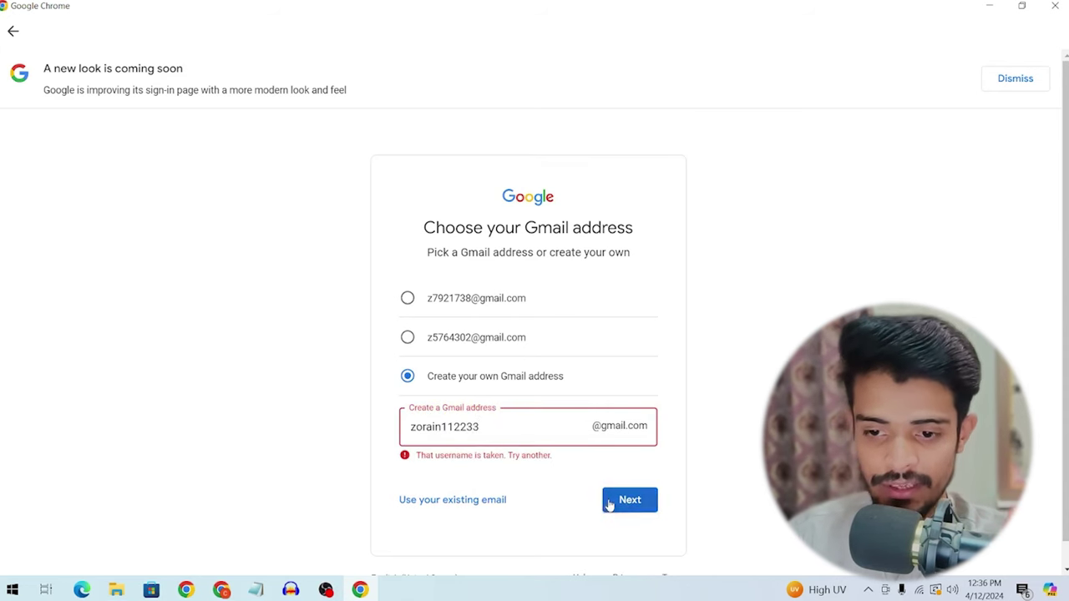
pyautogui.click(626, 501)
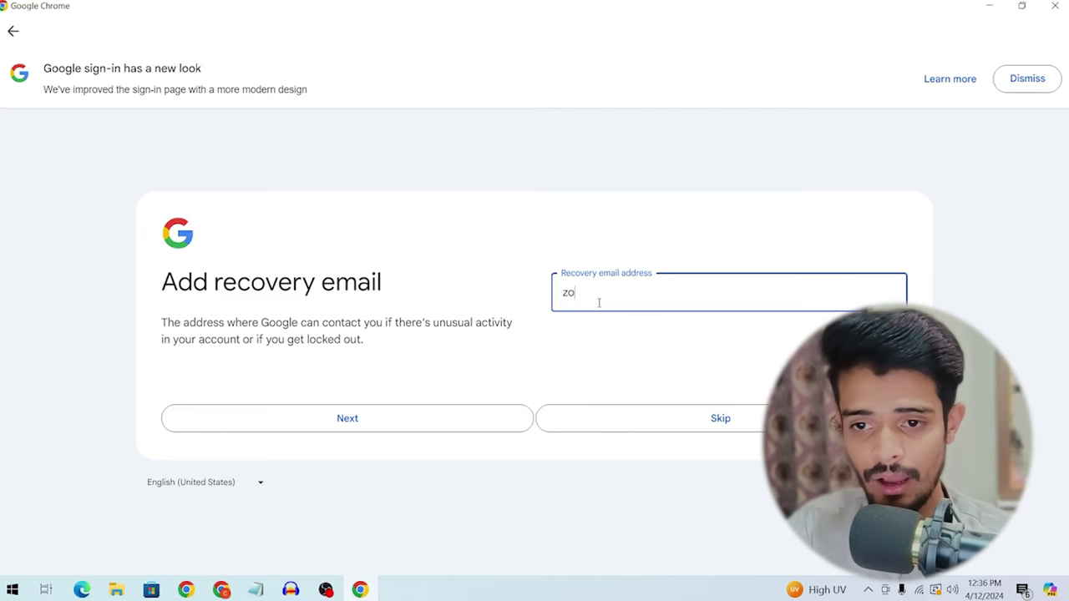
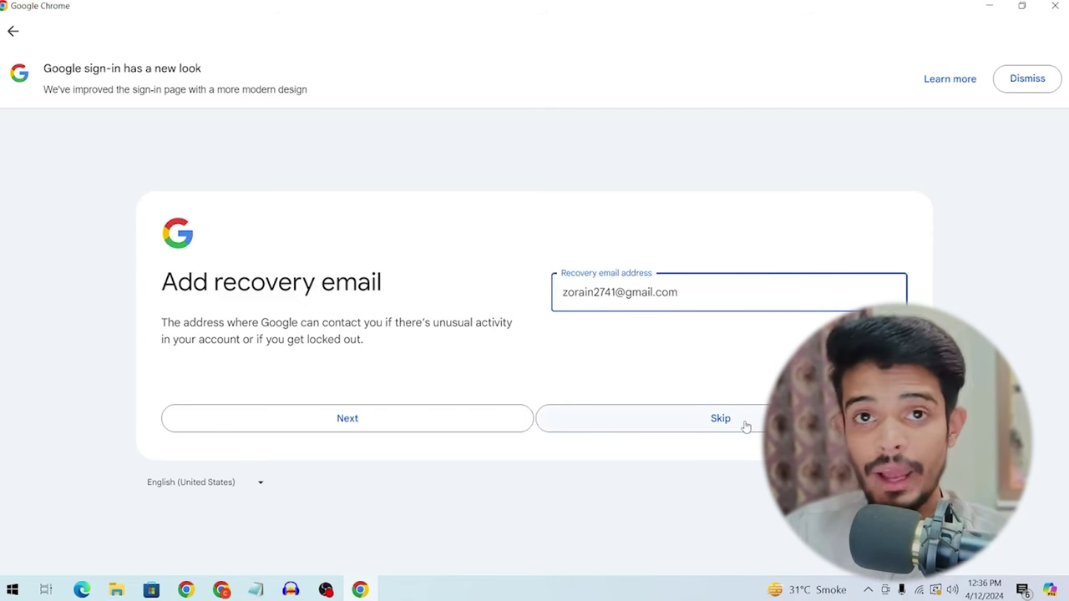
# Step: Add a recovery email address and continue past the account info review
pyautogui.click(430, 428)
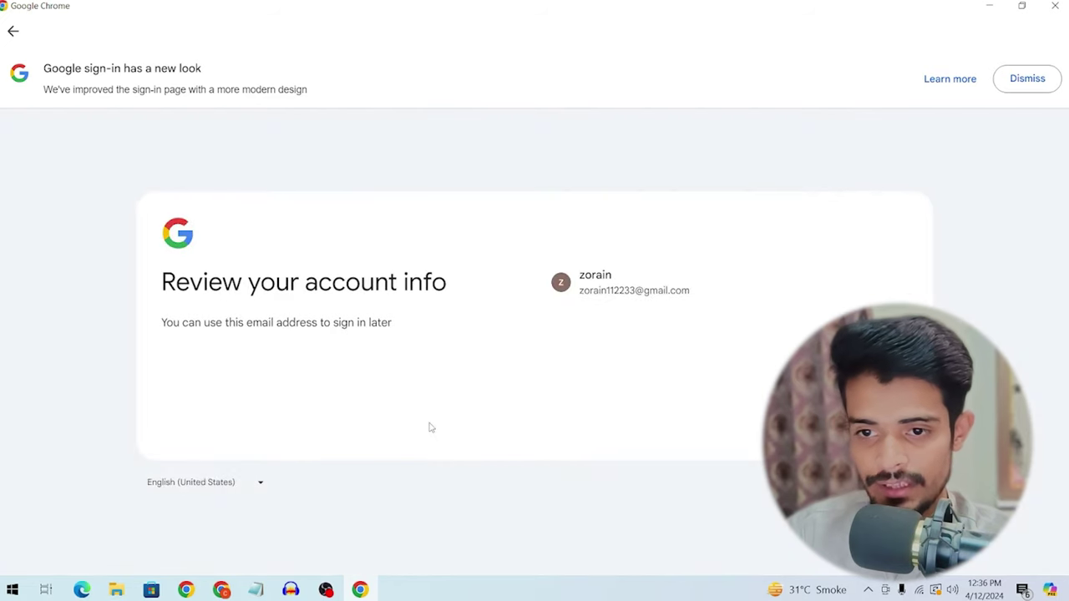
pyautogui.moveTo(580, 292); pyautogui.dragTo(594, 290)
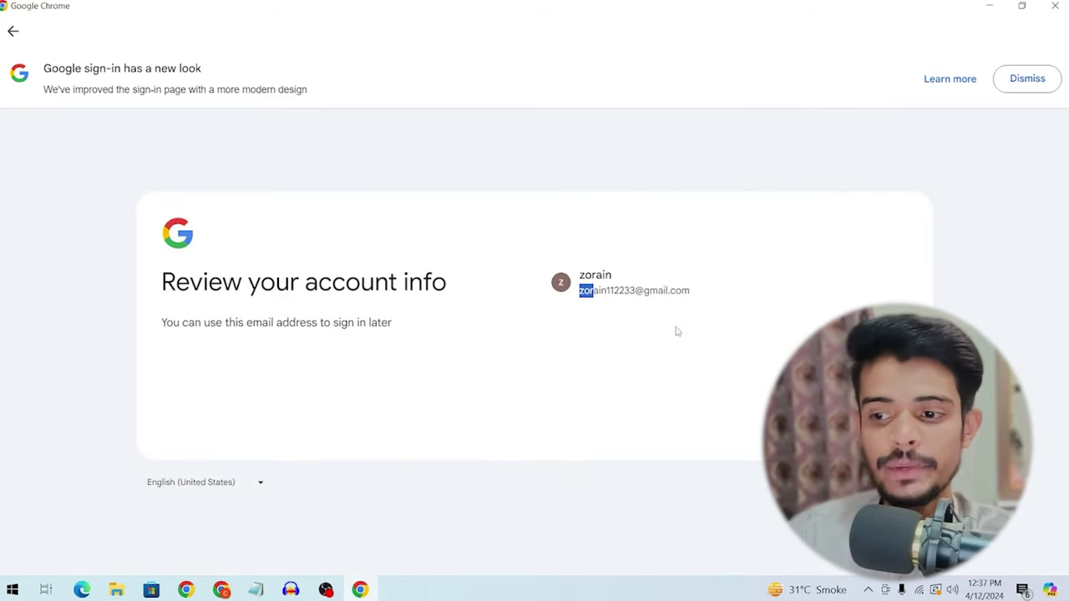
pyautogui.click(886, 426)
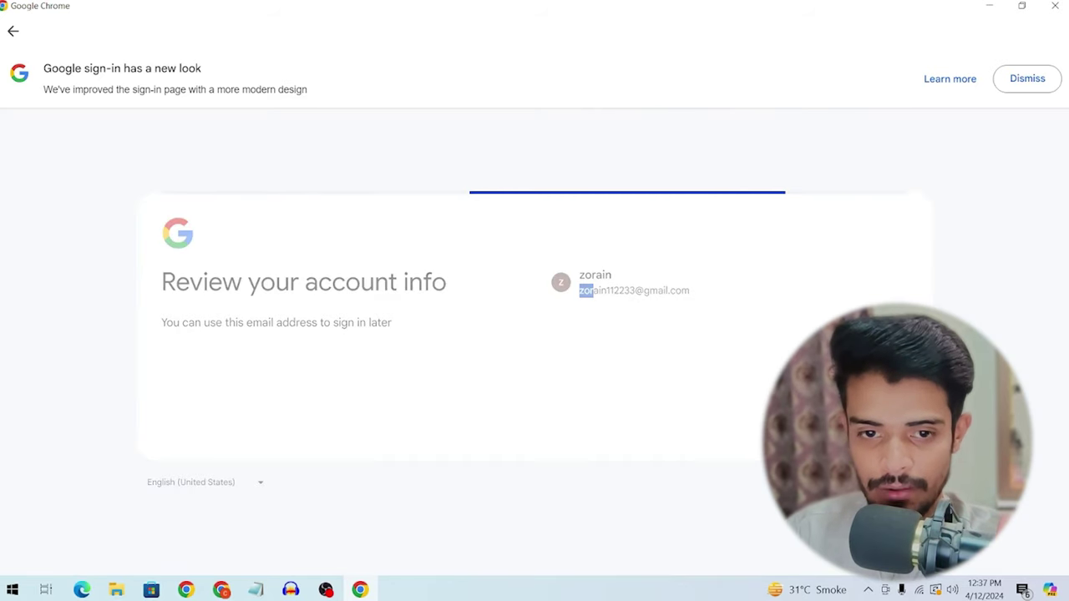
pyautogui.scroll(-10, 706, 310)
pyautogui.scroll(-1, 664, 315)
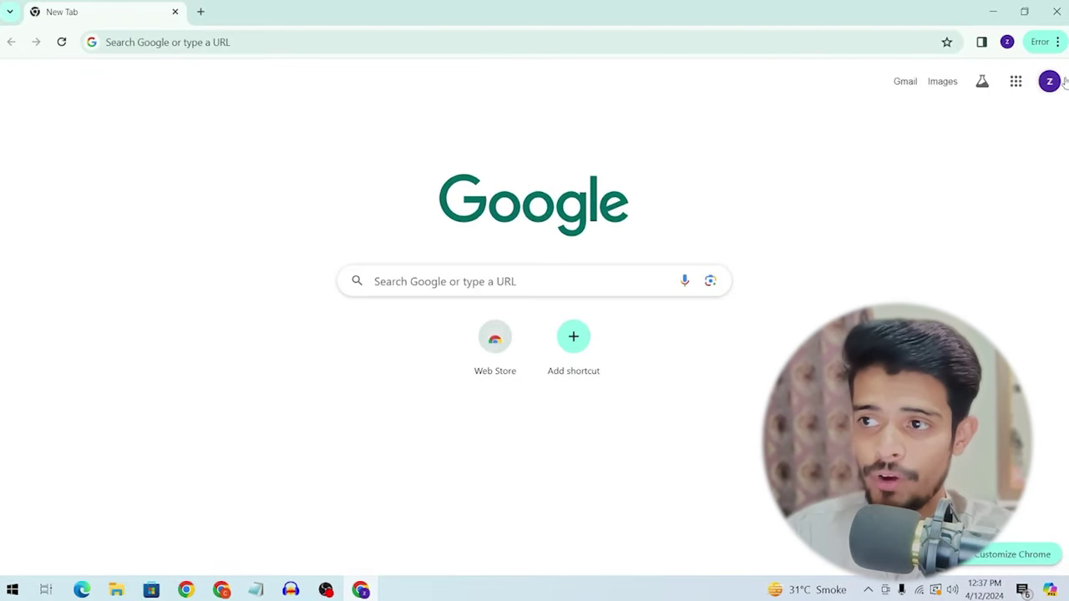
# Step: Open YouTube as the new account and cancel the 'How you'll appear' channel creation prompt
pyautogui.click(1065, 81)
pyautogui.click(915, 71)
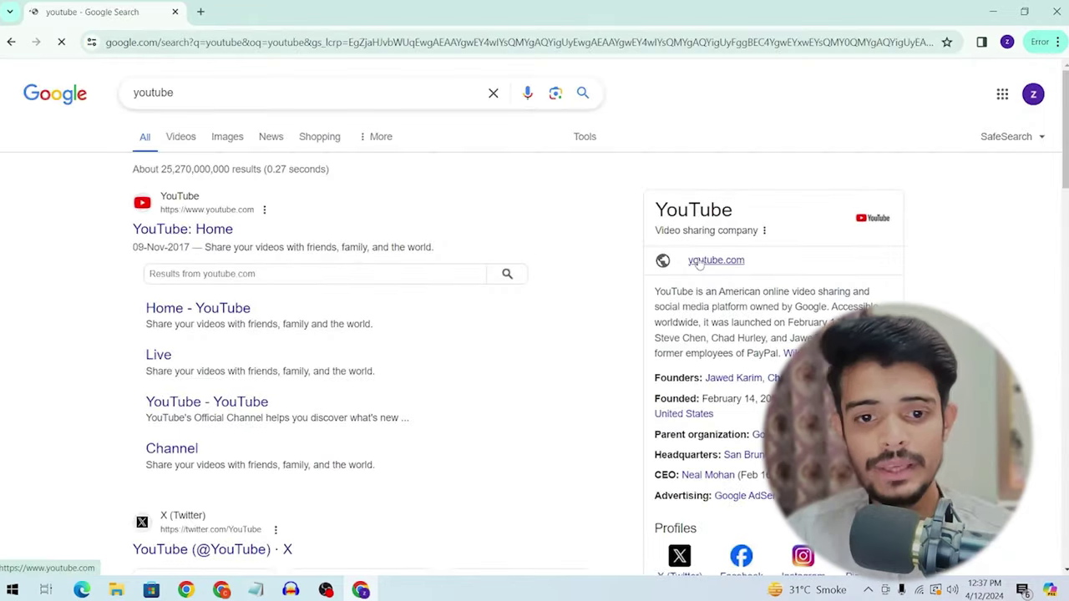
pyautogui.click(701, 261)
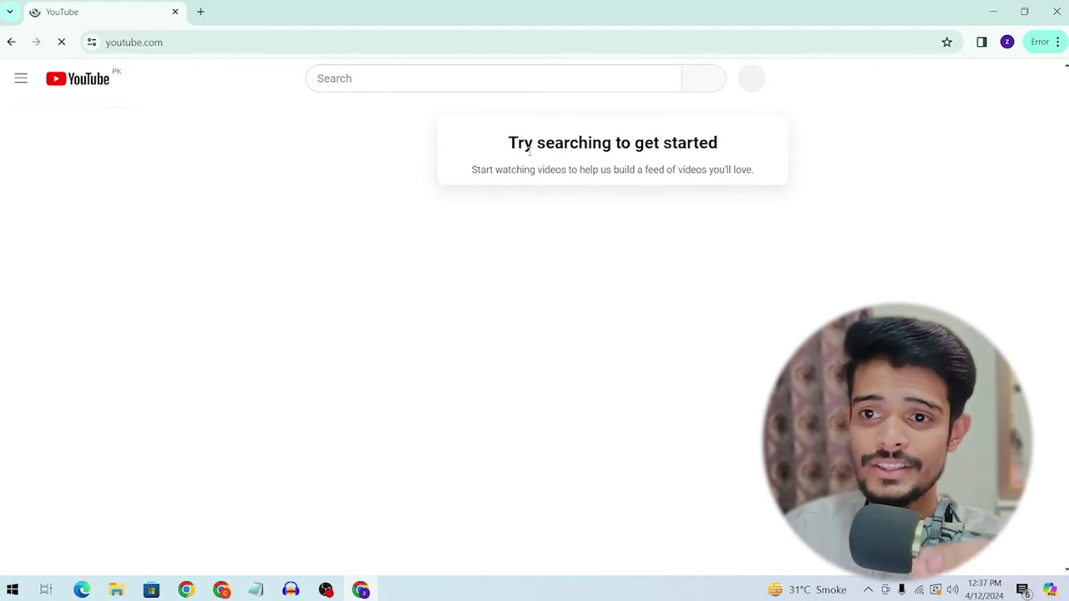
pyautogui.click(1029, 79)
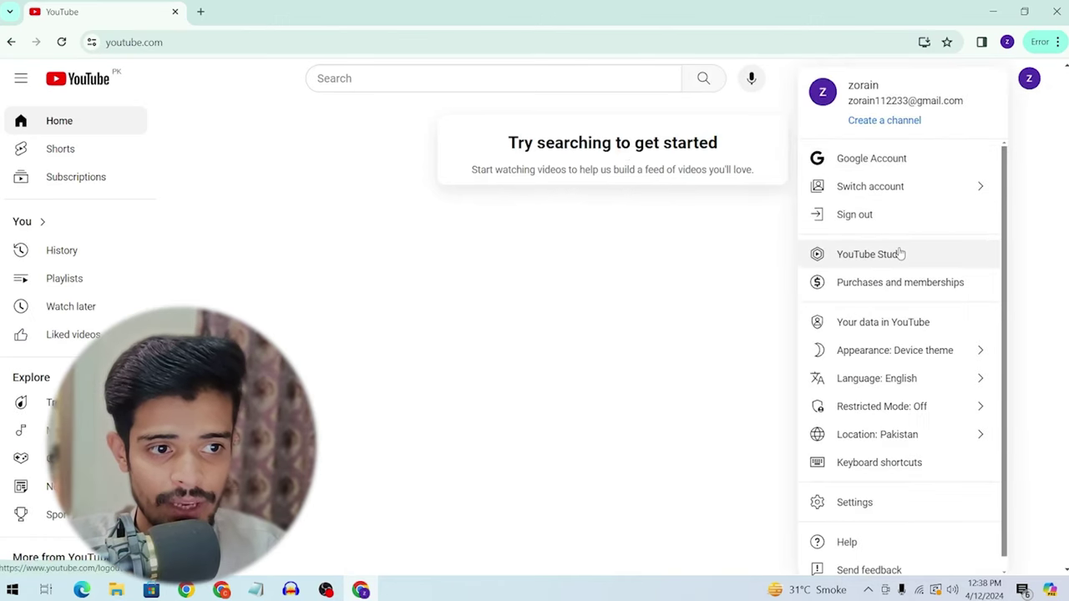
pyautogui.click(901, 253)
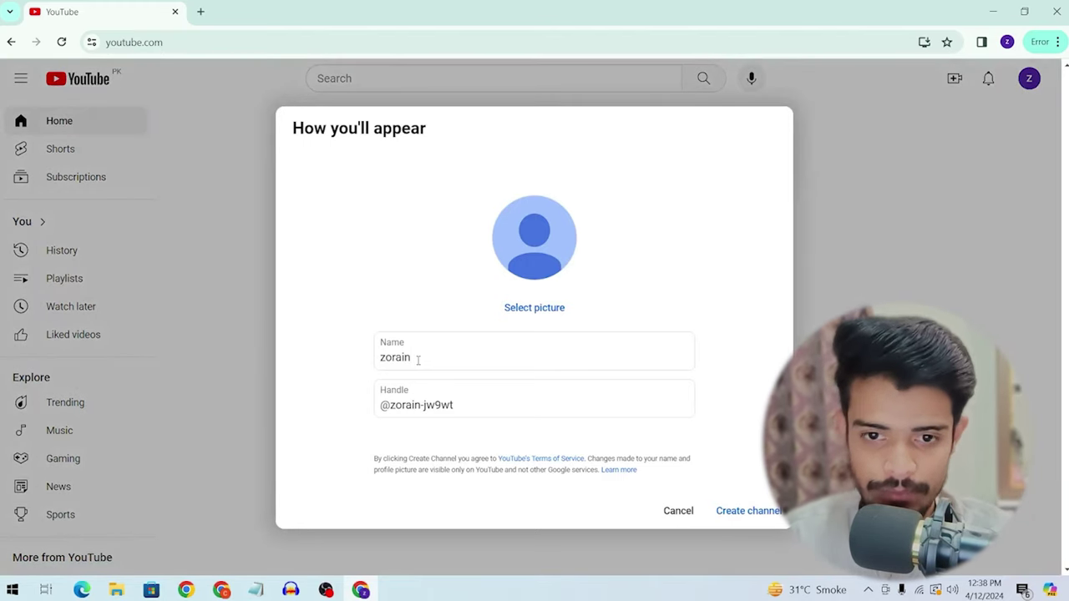
pyautogui.click(419, 360)
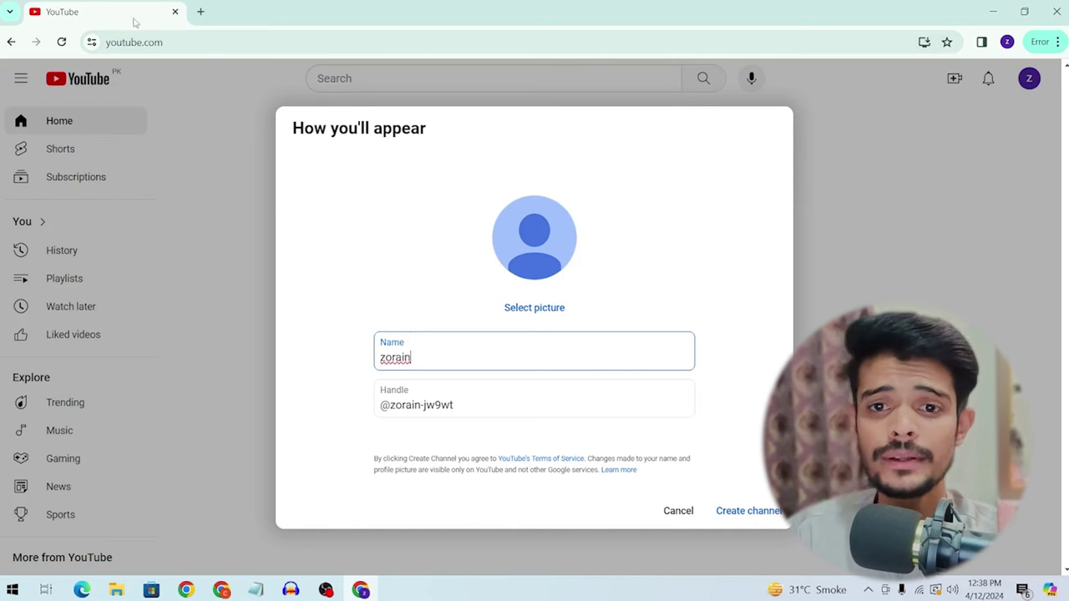
pyautogui.click(678, 510)
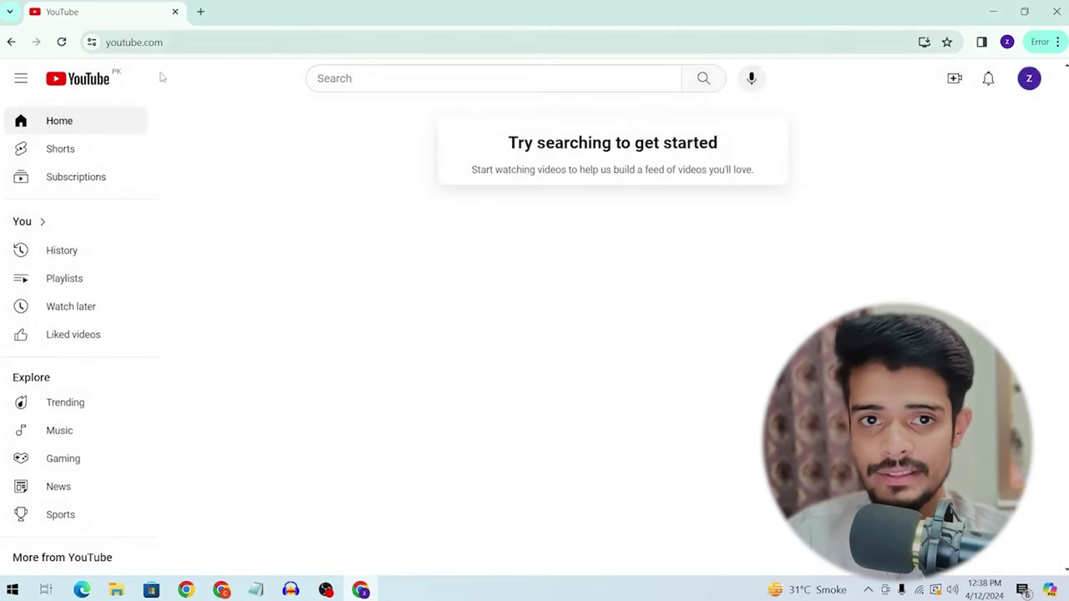
# Step: Search YouTube for 'zoraintech' and scan the results
pyautogui.click(391, 74)
pyautogui.write('zora')
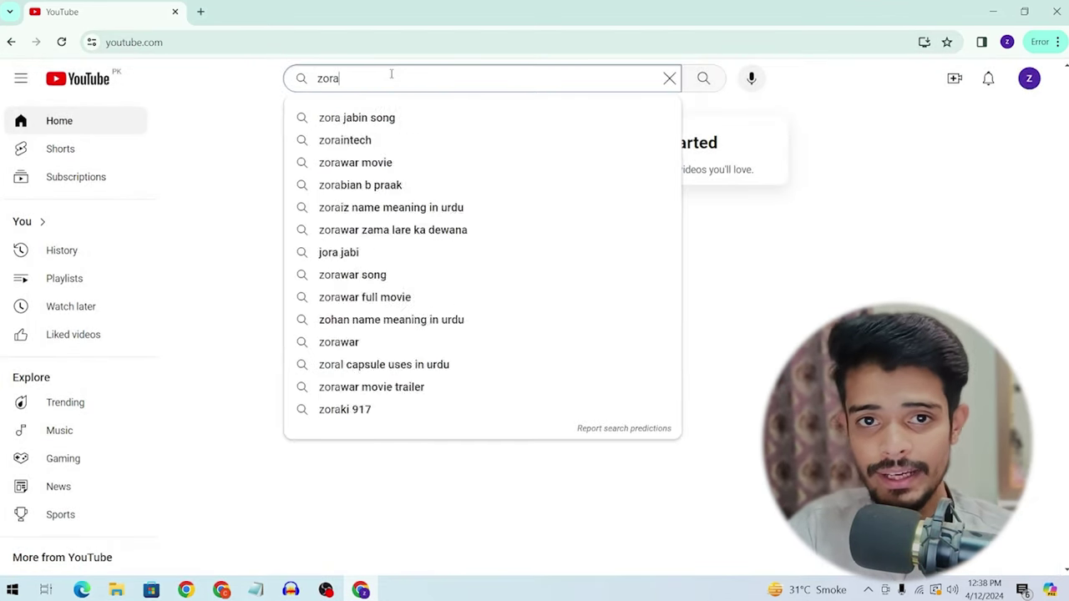
pyautogui.write('intech')
pyautogui.press('Return')
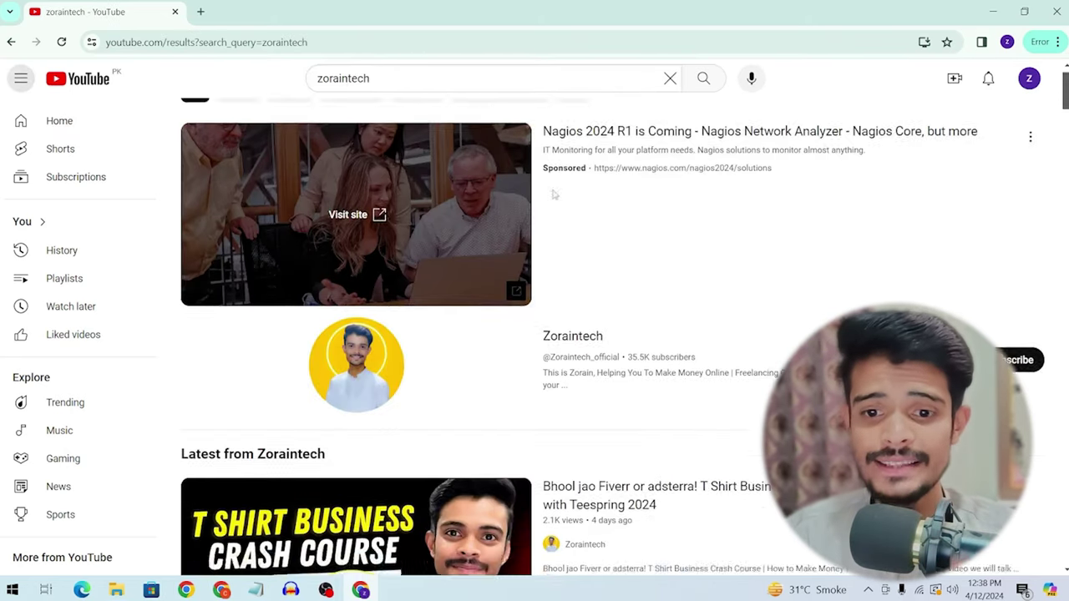
pyautogui.scroll(-2, 585, 209)
pyautogui.scroll(2, 624, 227)
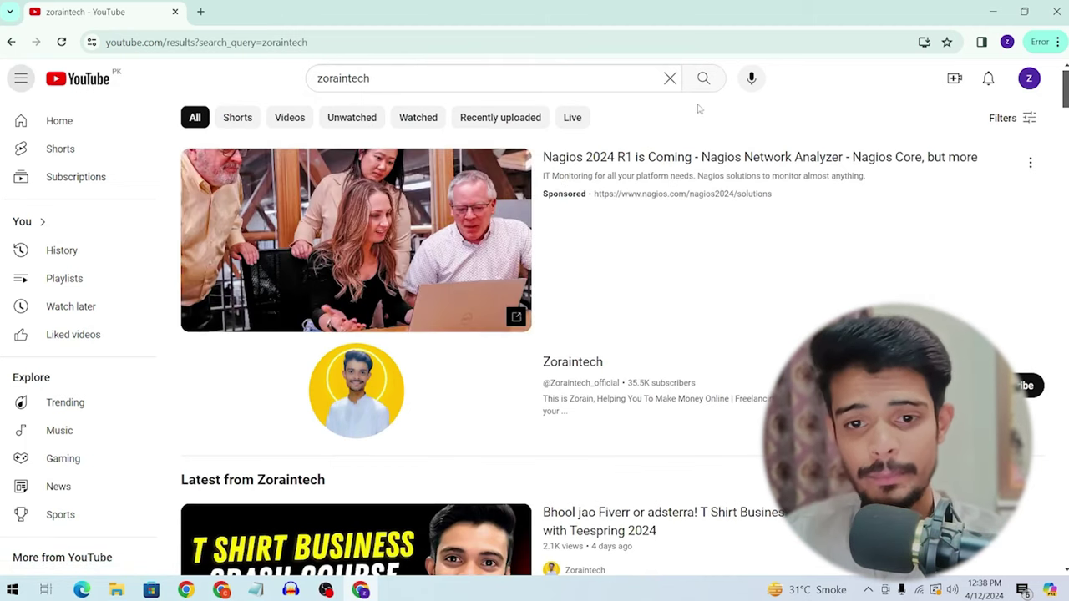
pyautogui.scroll(-3, 611, 167)
pyautogui.scroll(2, 614, 167)
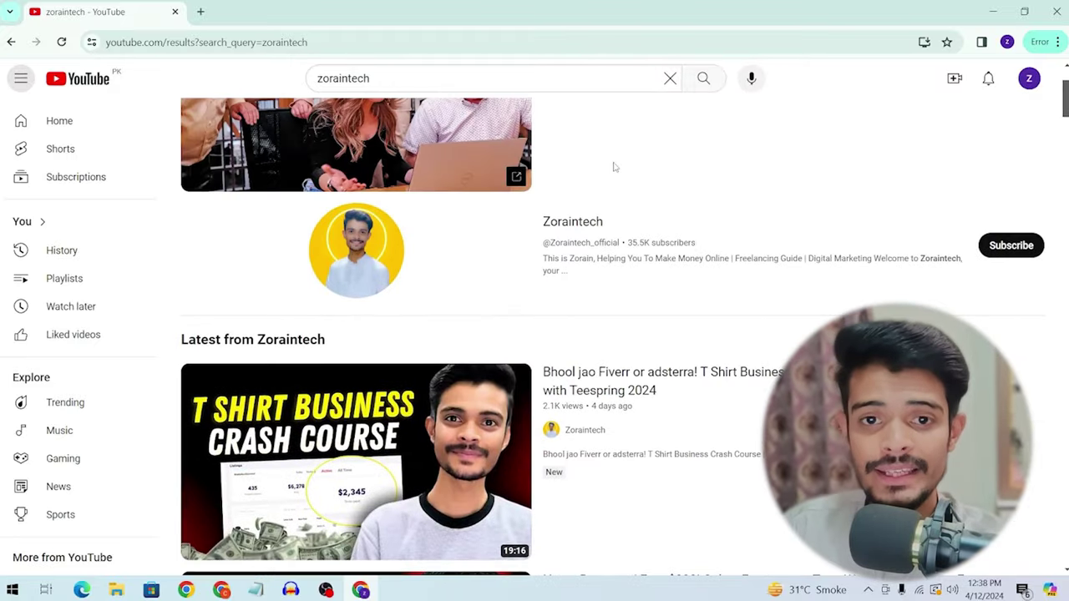
# Step: Search for techno gamerz instead and filter the results to channels only
pyautogui.click(375, 74)
pyautogui.doubleClick(377, 74)
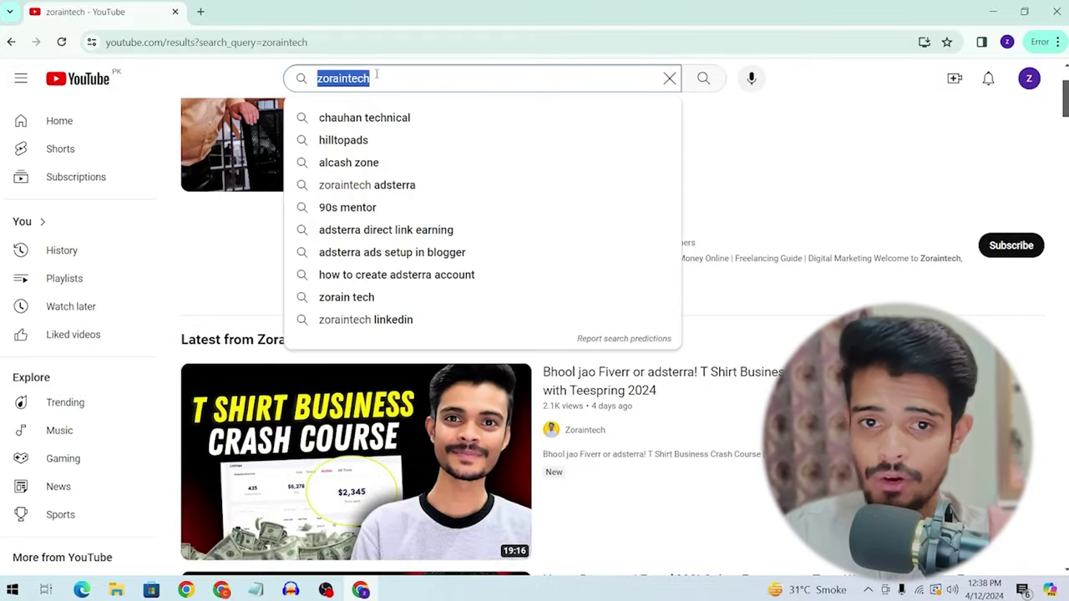
pyautogui.write('tech')
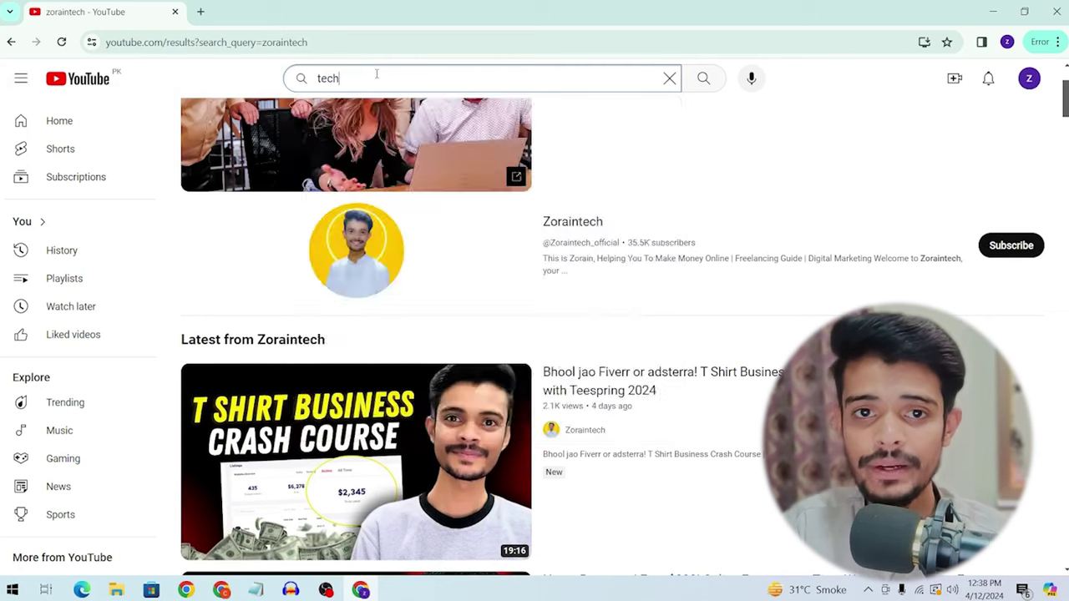
pyautogui.click(393, 118)
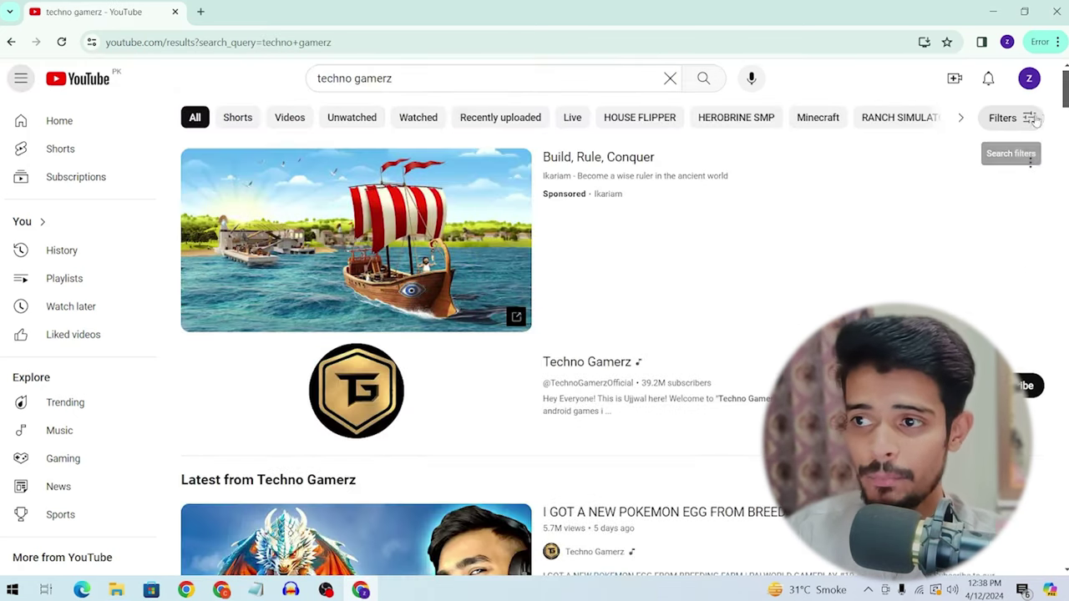
pyautogui.click(1021, 117)
pyautogui.click(399, 257)
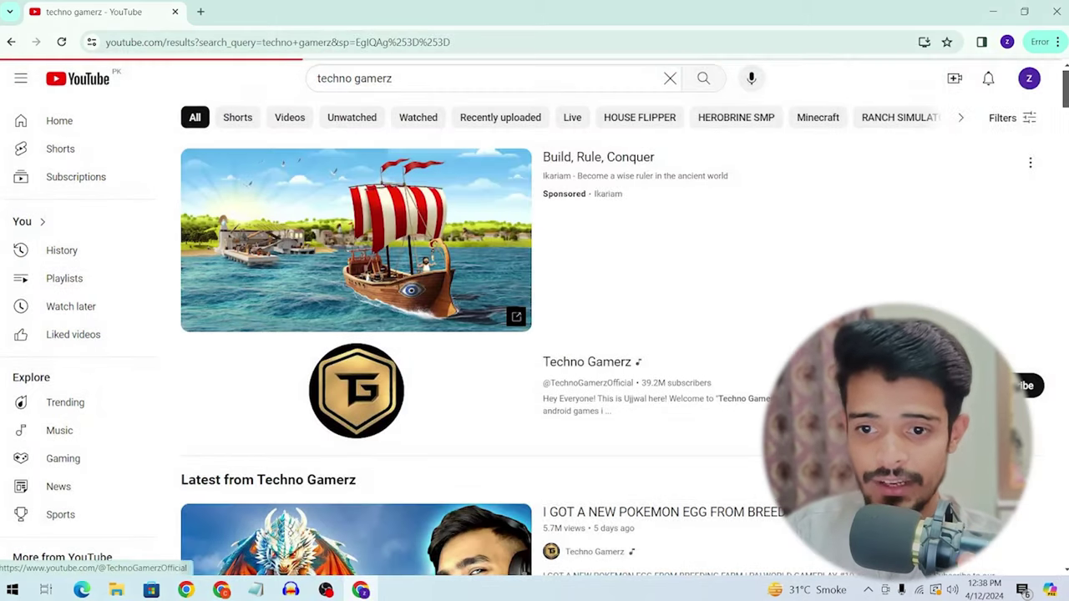
pyautogui.scroll(-15, 620, 249)
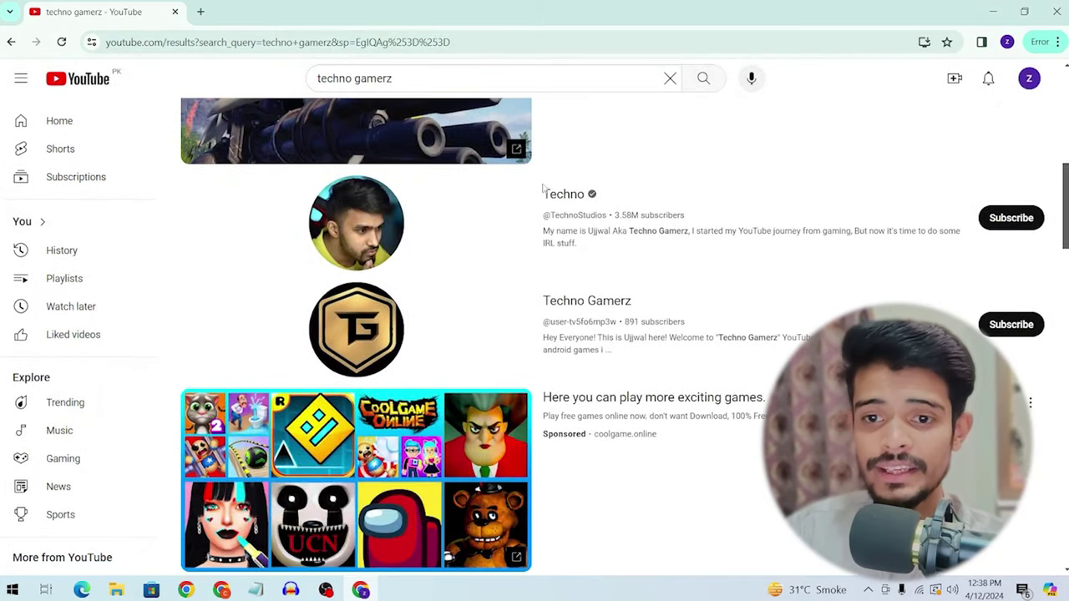
pyautogui.scroll(15, 606, 248)
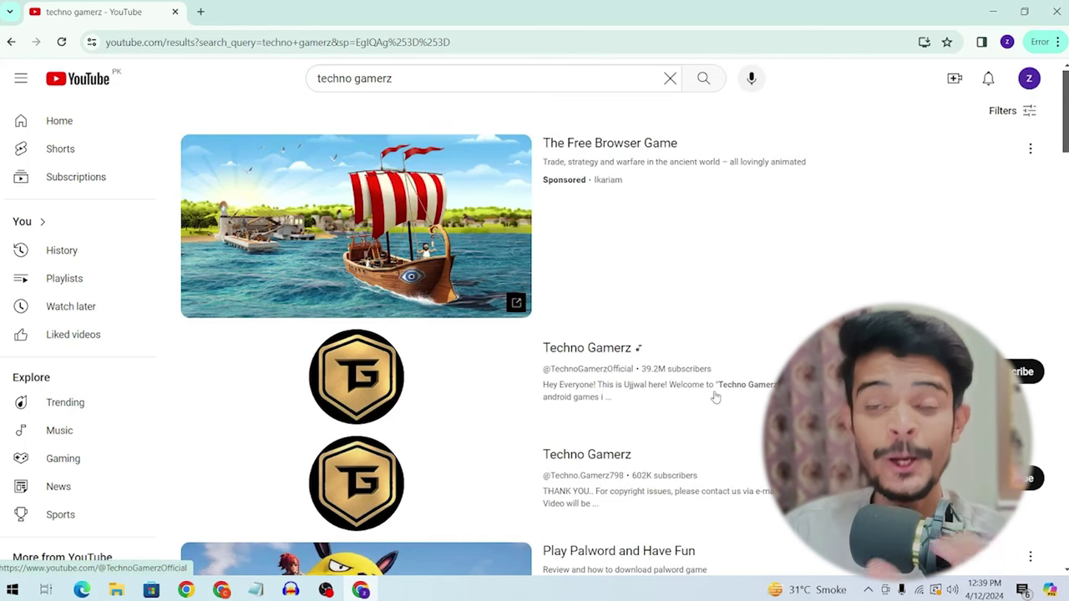
# Step: Search 'zoraintech' again and filter the results to Type > Channel
pyautogui.tripleClick(467, 77)
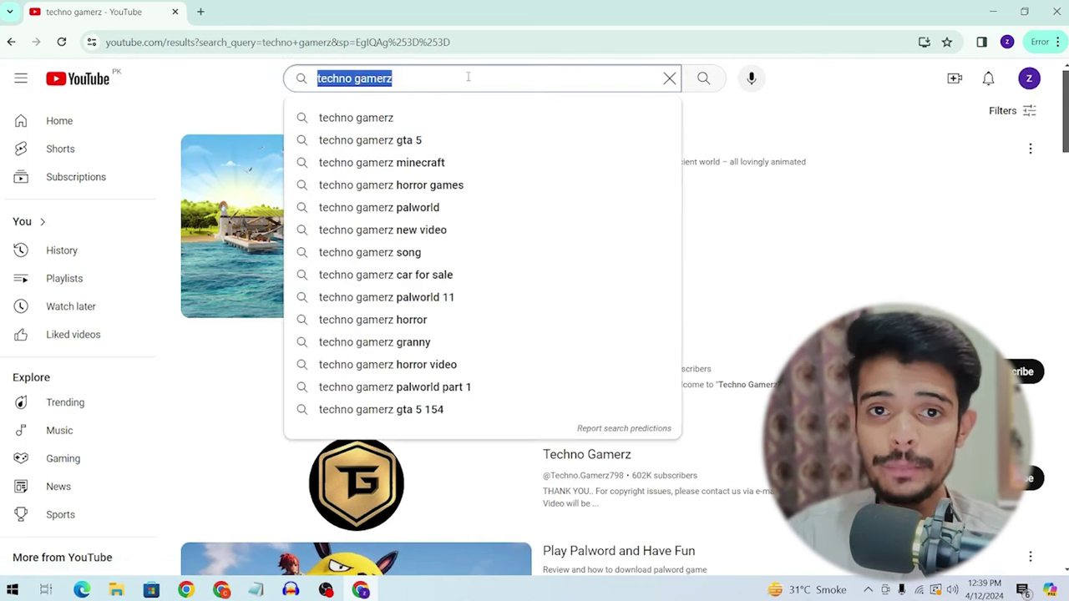
pyautogui.write('zoraintech')
pyautogui.press('Return')
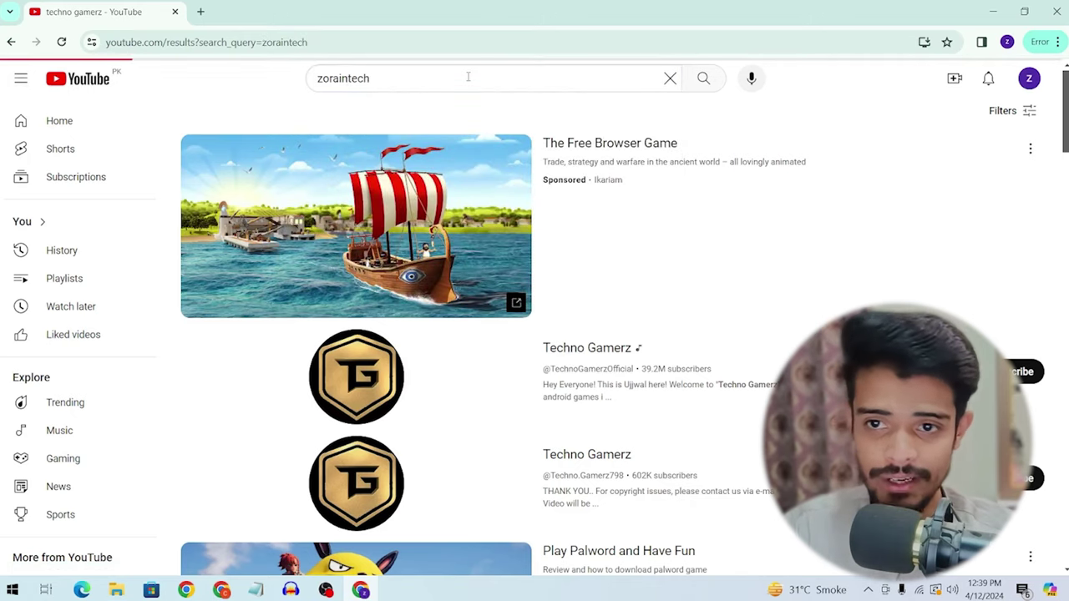
pyautogui.click(1005, 118)
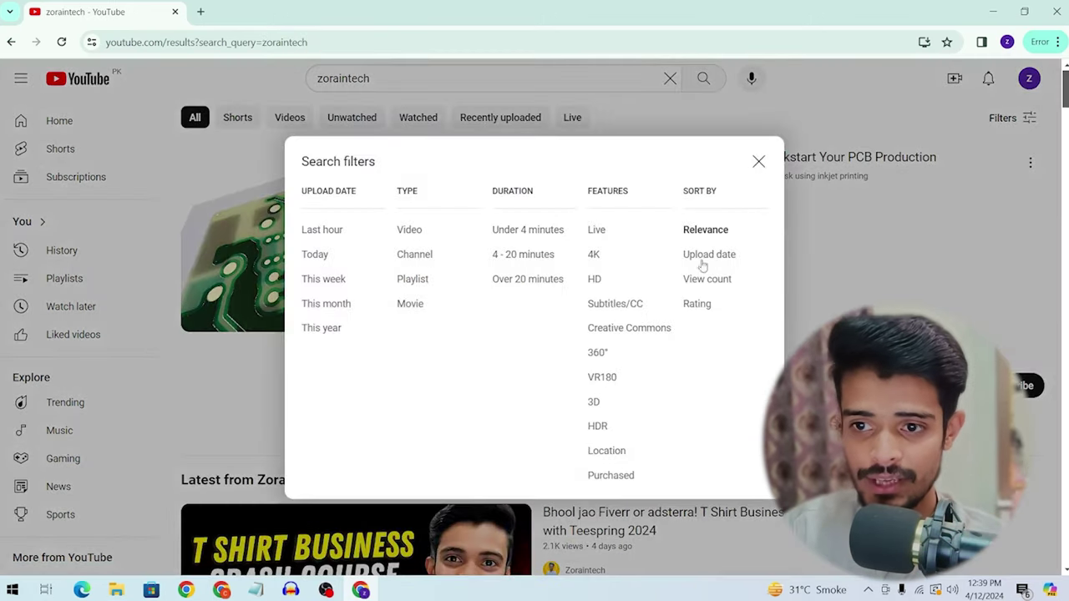
pyautogui.click(409, 254)
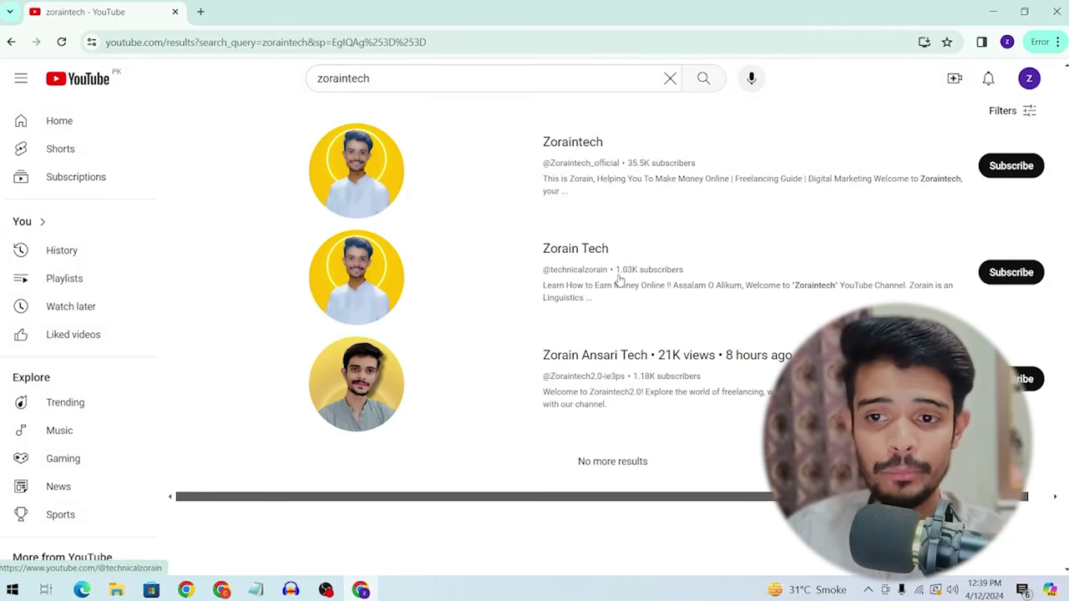
# Step: Browse the Zorain Tech channel's videos in a new tab, then clear the zoraintech search box
pyautogui.rightClick(592, 261)
pyautogui.click(643, 272)
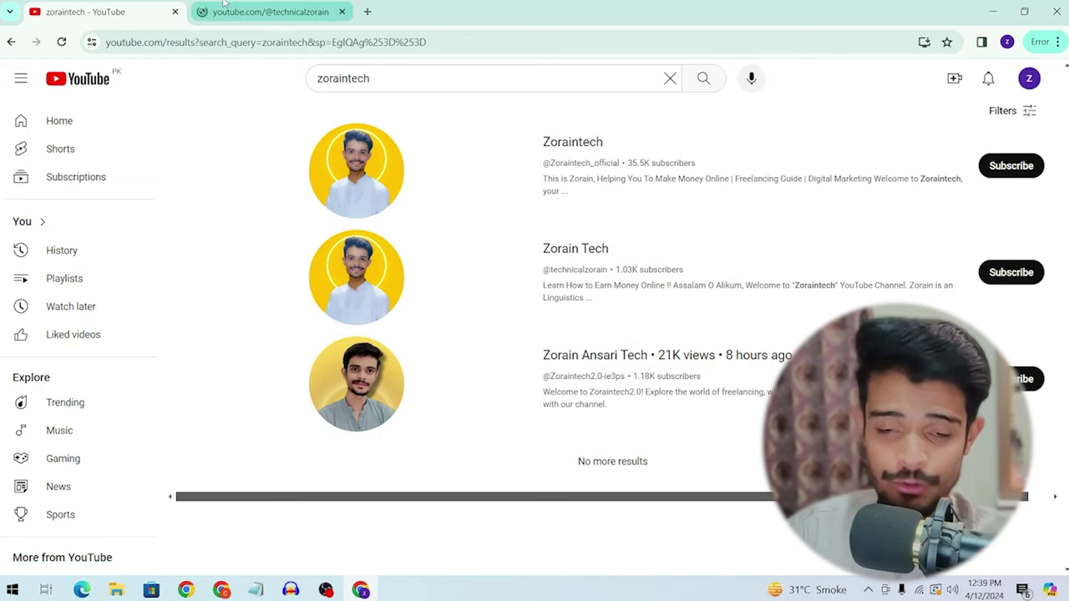
pyautogui.click(268, 12)
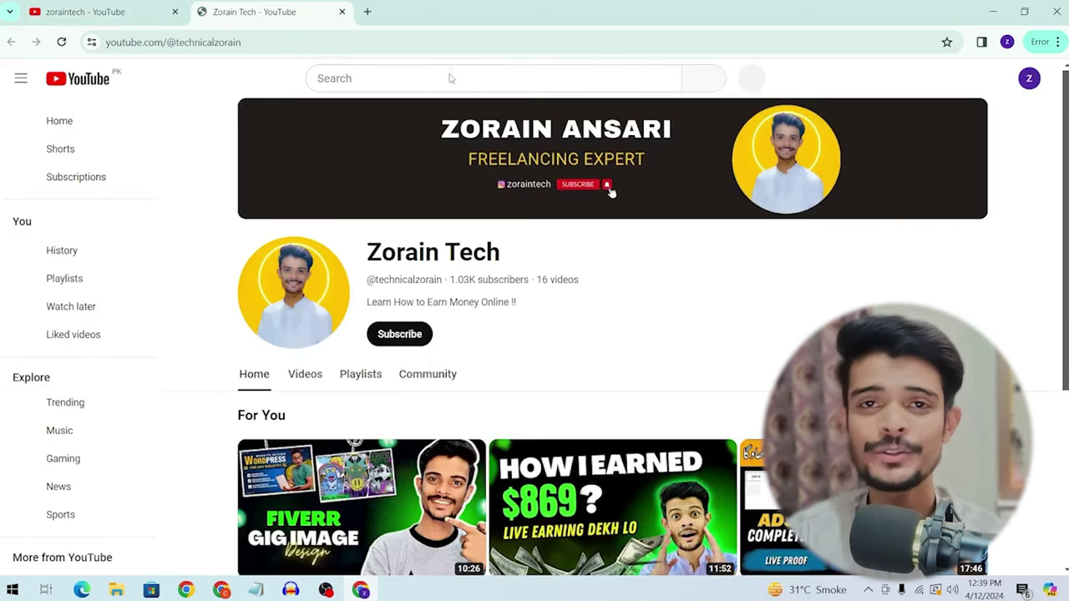
pyautogui.scroll(-3, 418, 84)
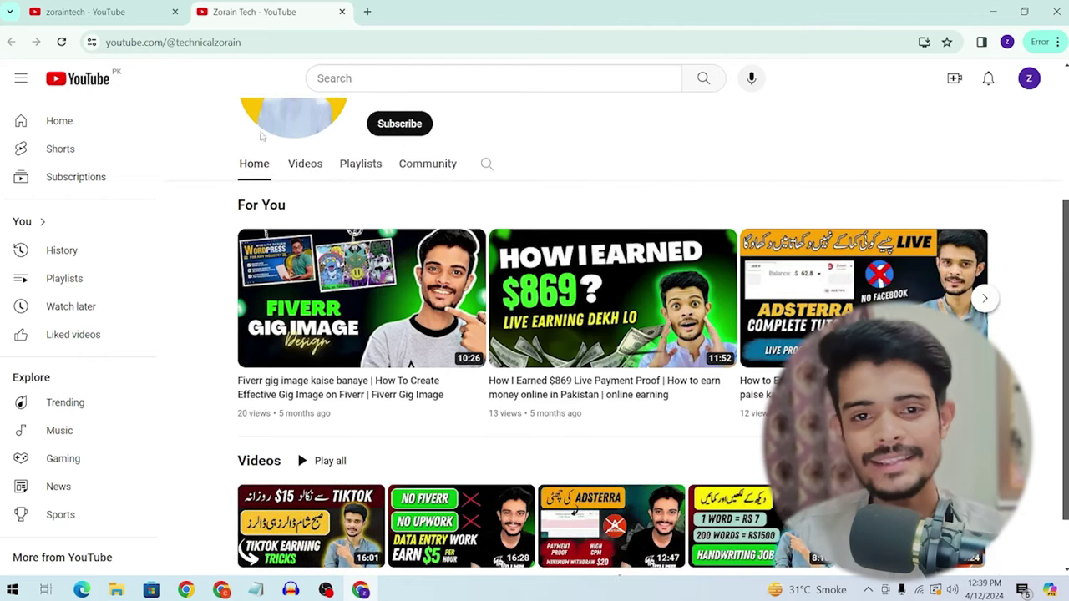
pyautogui.click(297, 164)
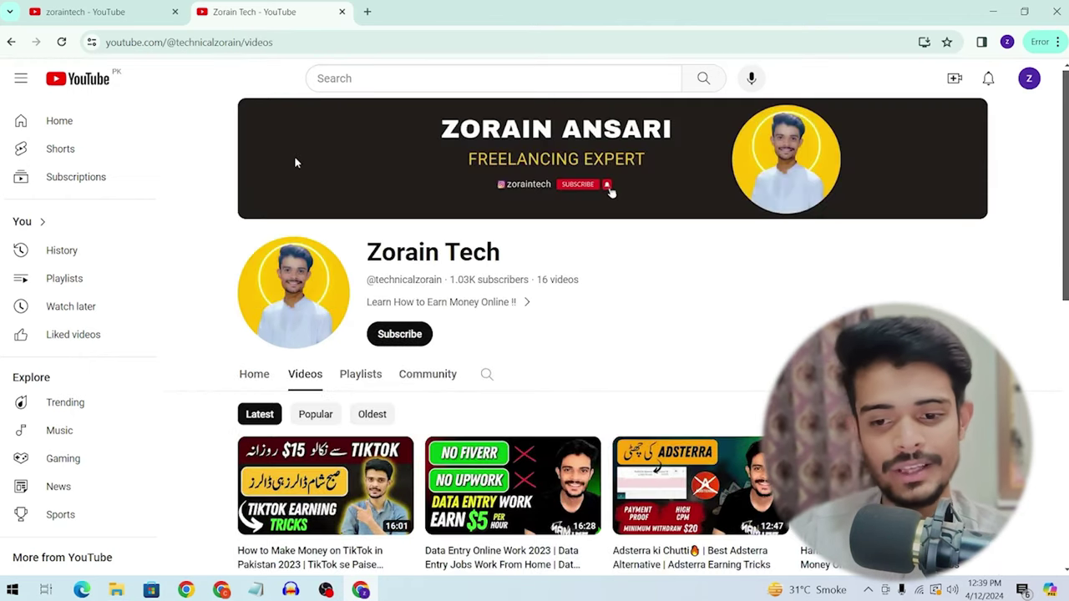
pyautogui.scroll(-3, 334, 171)
pyautogui.scroll(-2, 355, 175)
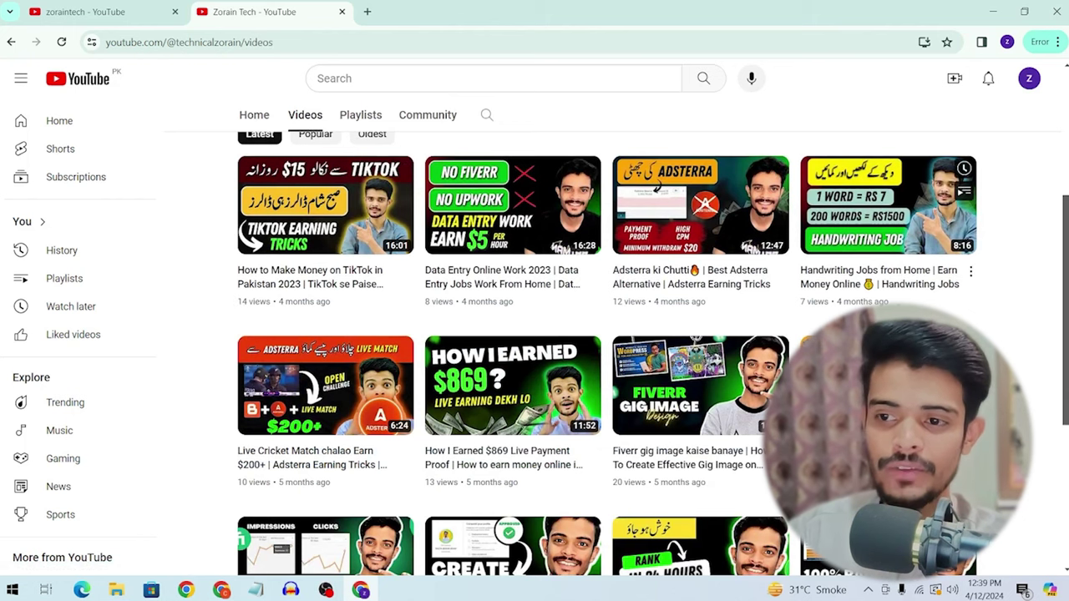
pyautogui.click(342, 12)
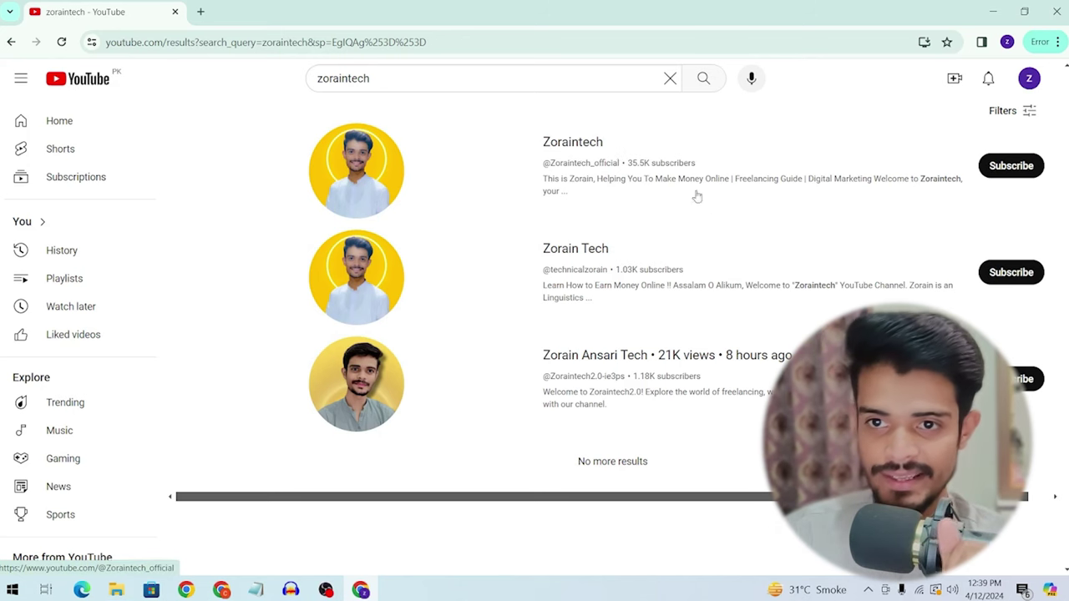
pyautogui.doubleClick(387, 79)
pyautogui.press('BackSpace')
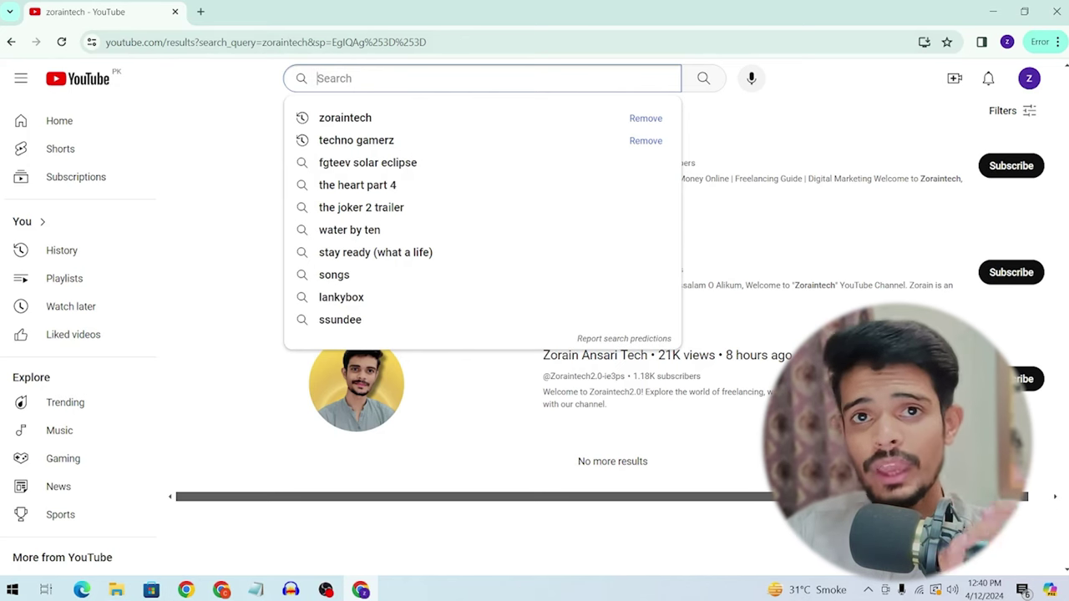
# Step: Google 'youtube channel name generator' in a new tab
pyautogui.click(201, 12)
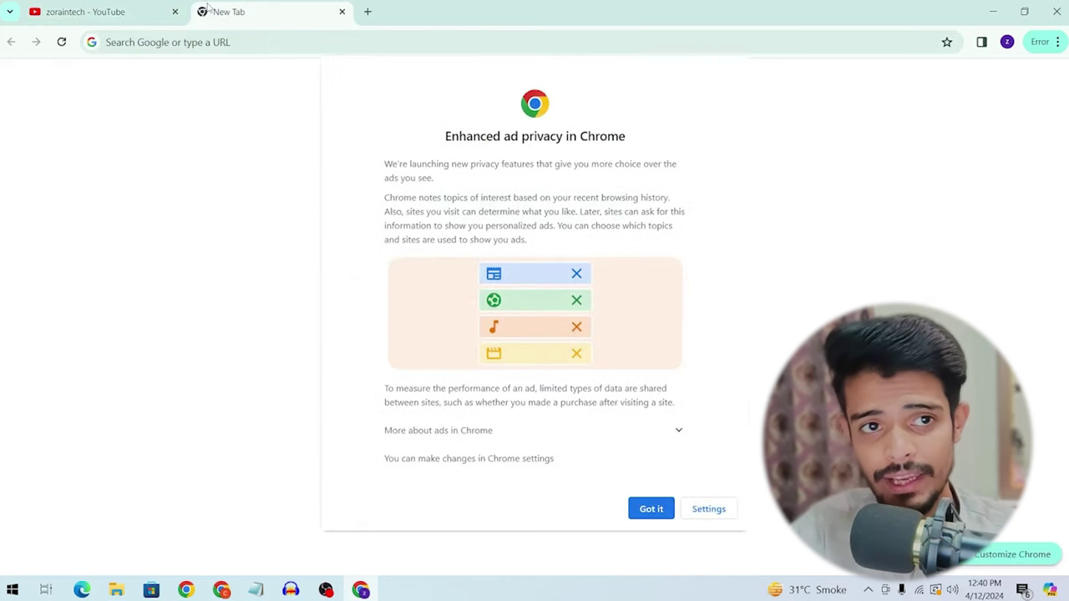
pyautogui.write('youtube channel name ideas')
pyautogui.press('Return')
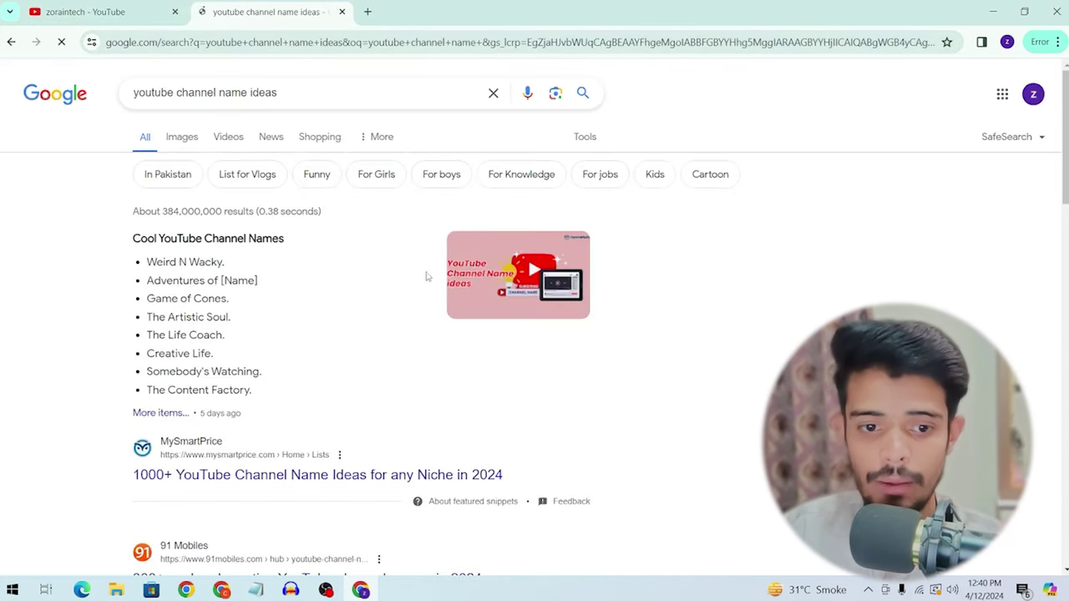
pyautogui.scroll(-5, 306, 279)
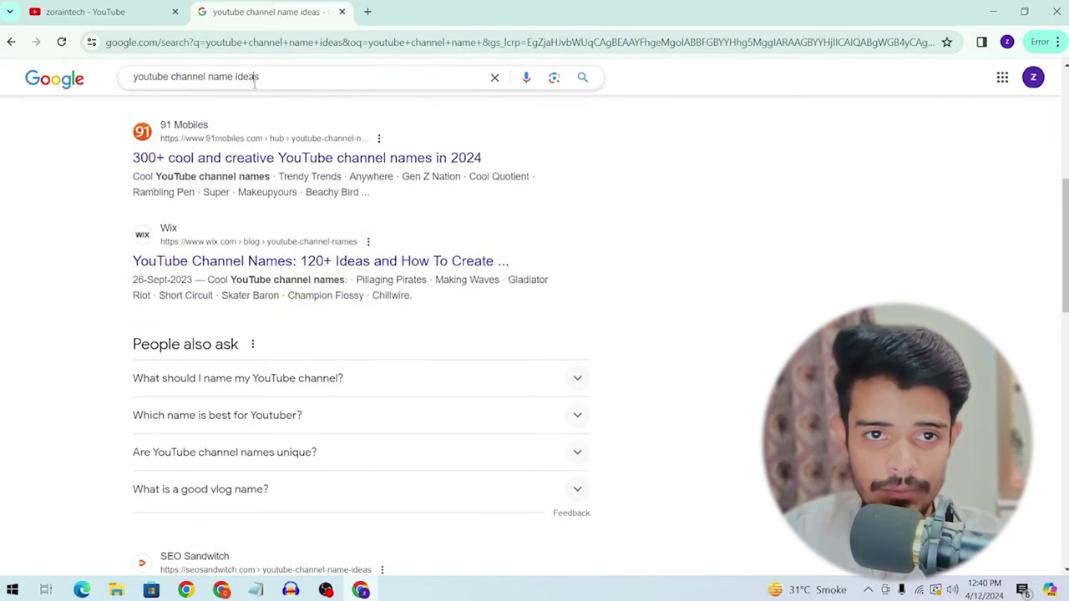
pyautogui.doubleClick(248, 77)
pyautogui.press('BackSpace')
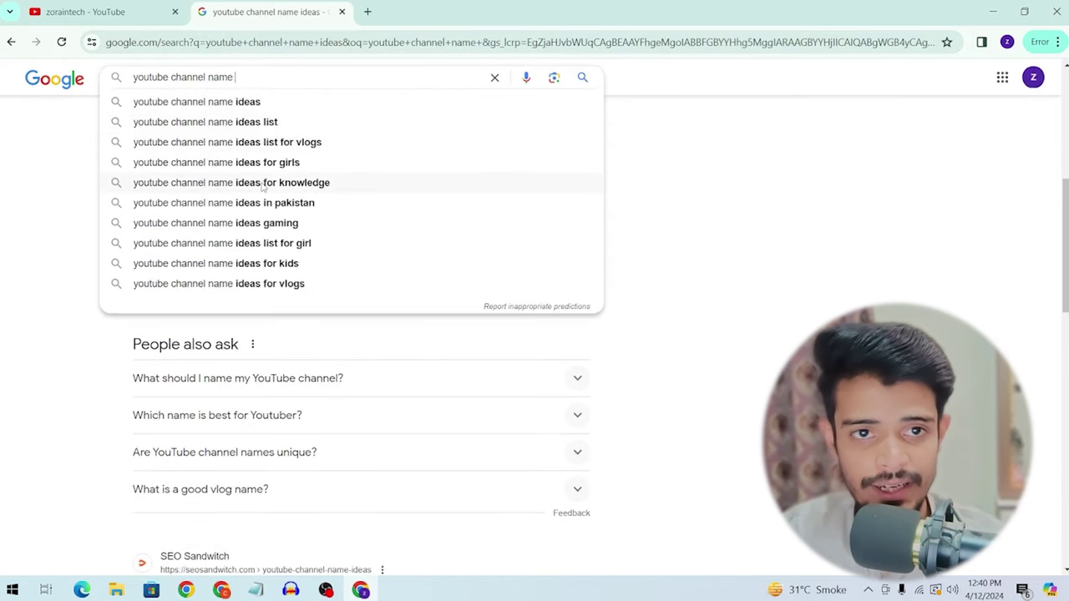
pyautogui.write('gene')
pyautogui.click(276, 104)
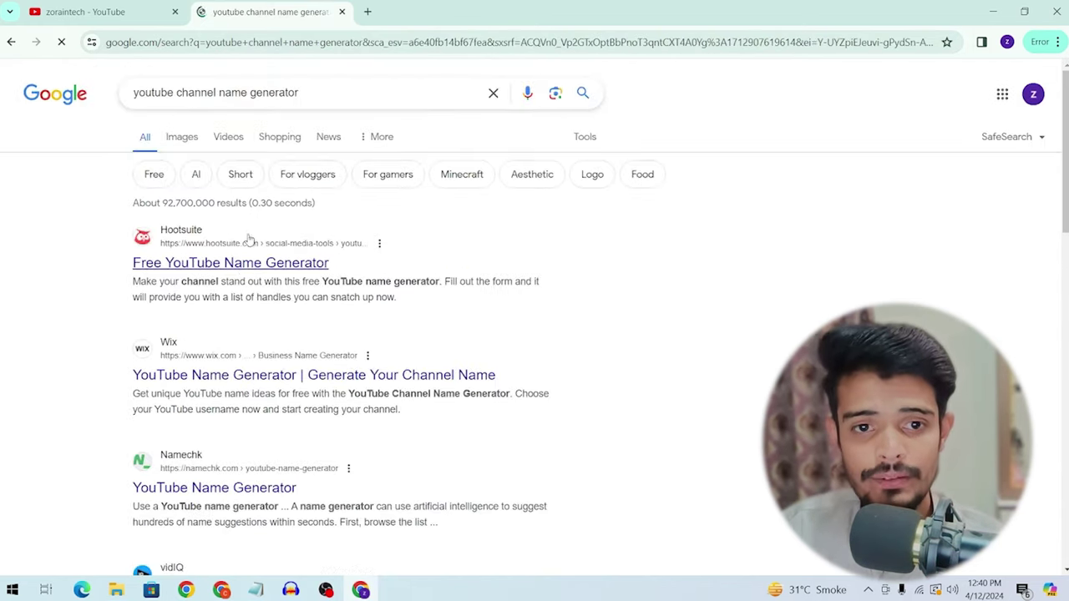
# Step: Open the Hootsuite name generator in a new tab and set the account type to Personal
pyautogui.rightClick(240, 269)
pyautogui.click(284, 283)
pyautogui.click(407, 10)
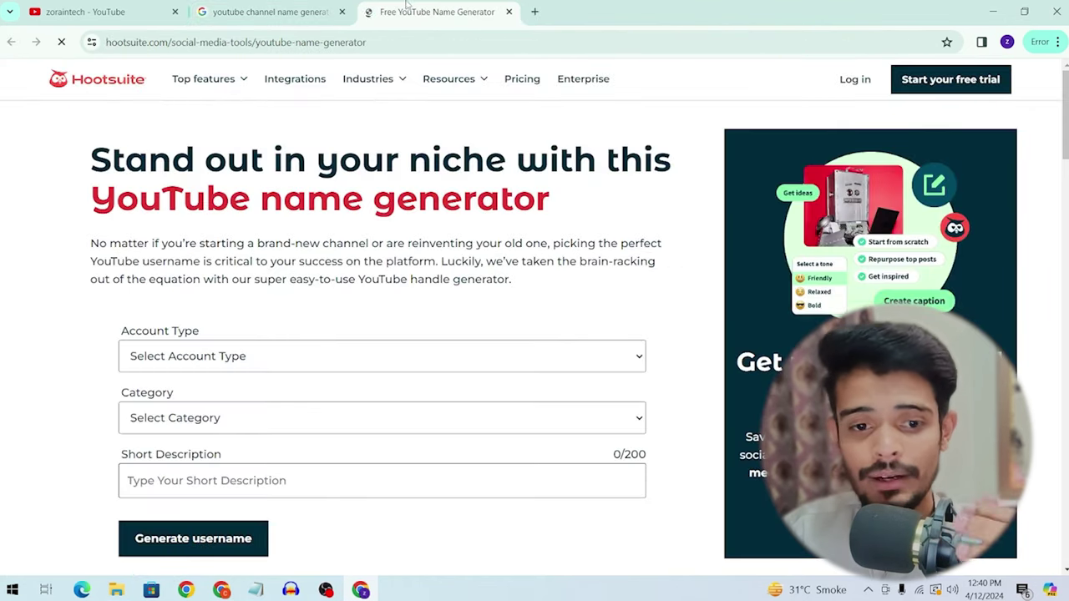
pyautogui.click(269, 356)
pyautogui.scroll(-2, 142, 255)
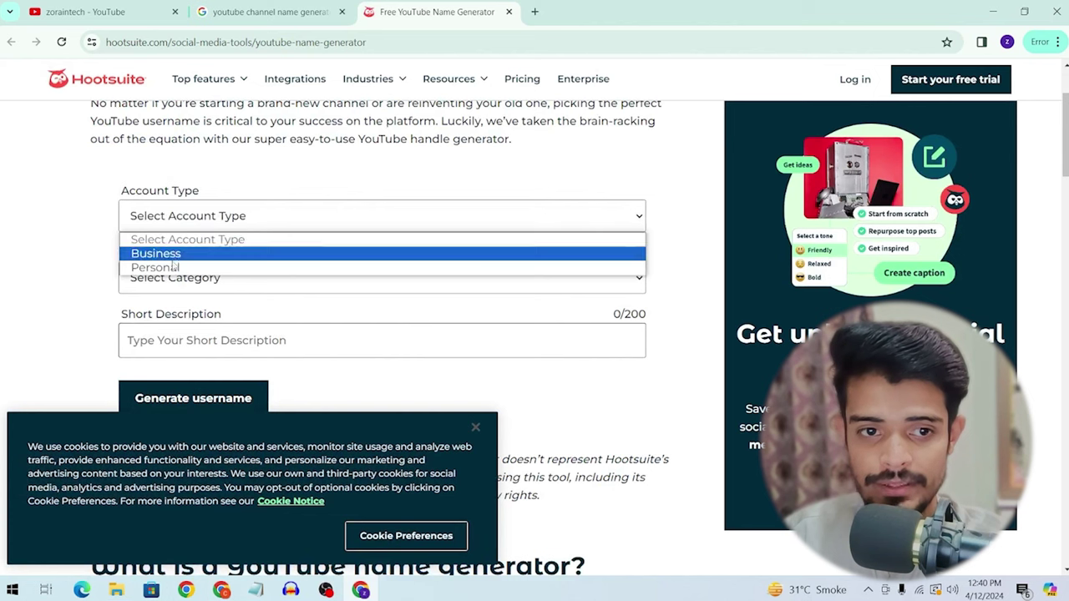
pyautogui.click(171, 268)
pyautogui.scroll(-1, 171, 273)
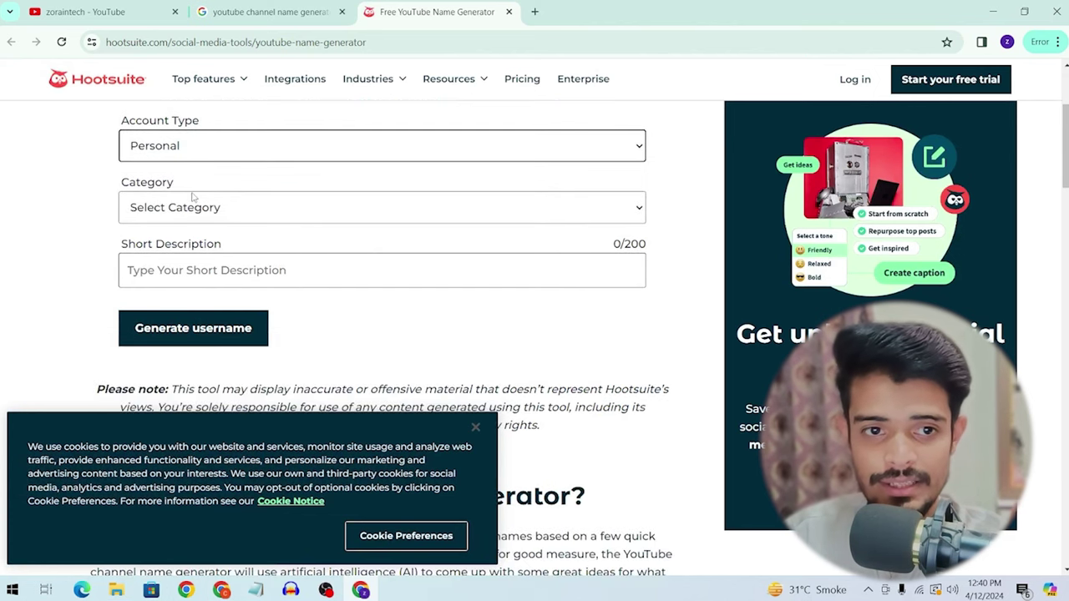
# Step: Set the generator's category to Tech
pyautogui.click(195, 201)
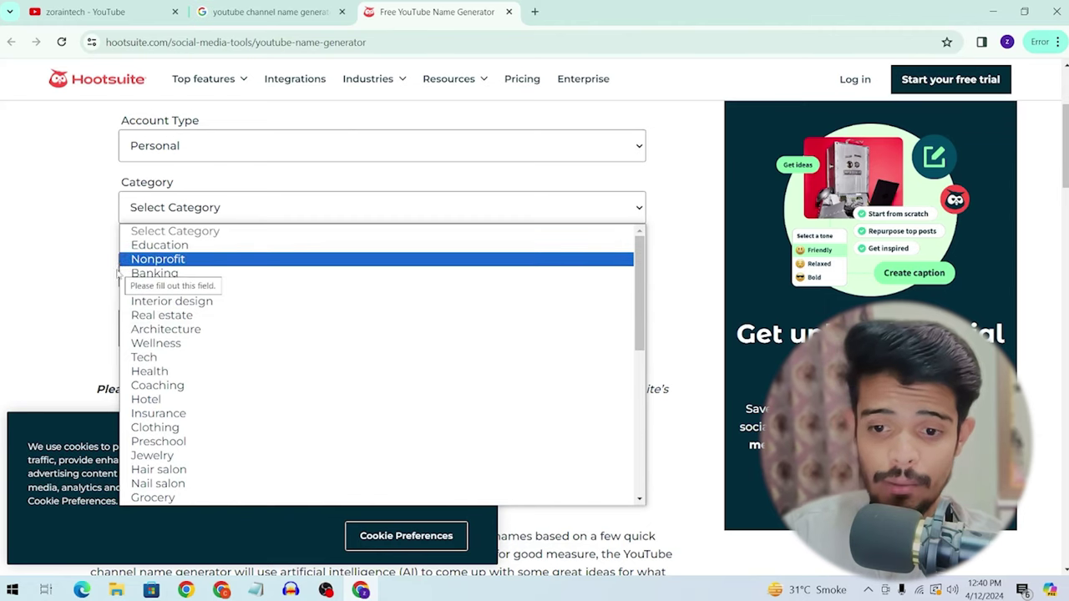
pyautogui.scroll(-2, 171, 276)
pyautogui.scroll(2, 171, 276)
pyautogui.click(171, 210)
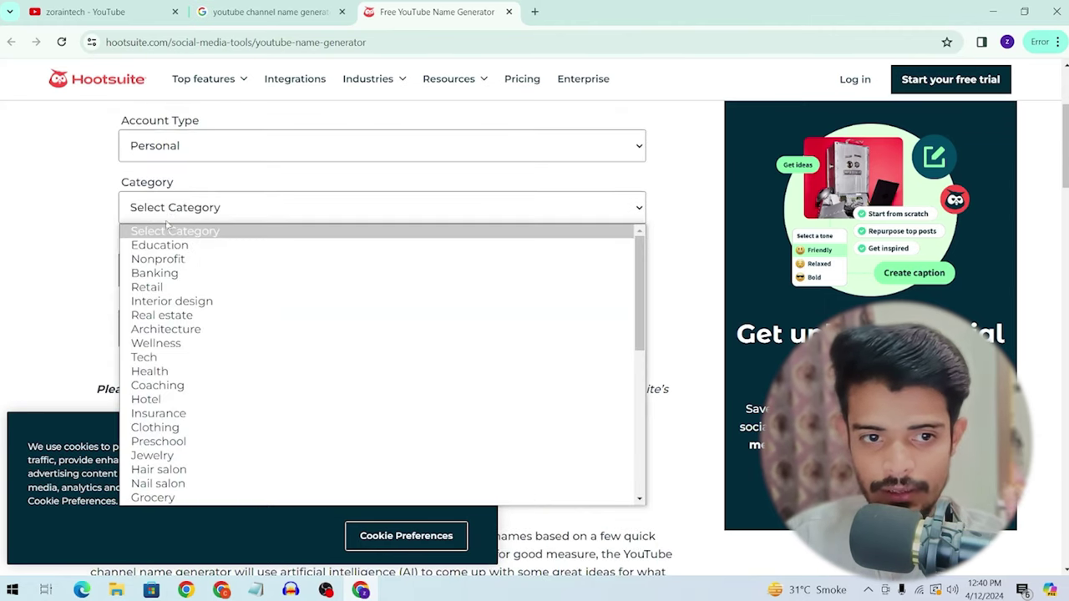
pyautogui.scroll(-2, 168, 478)
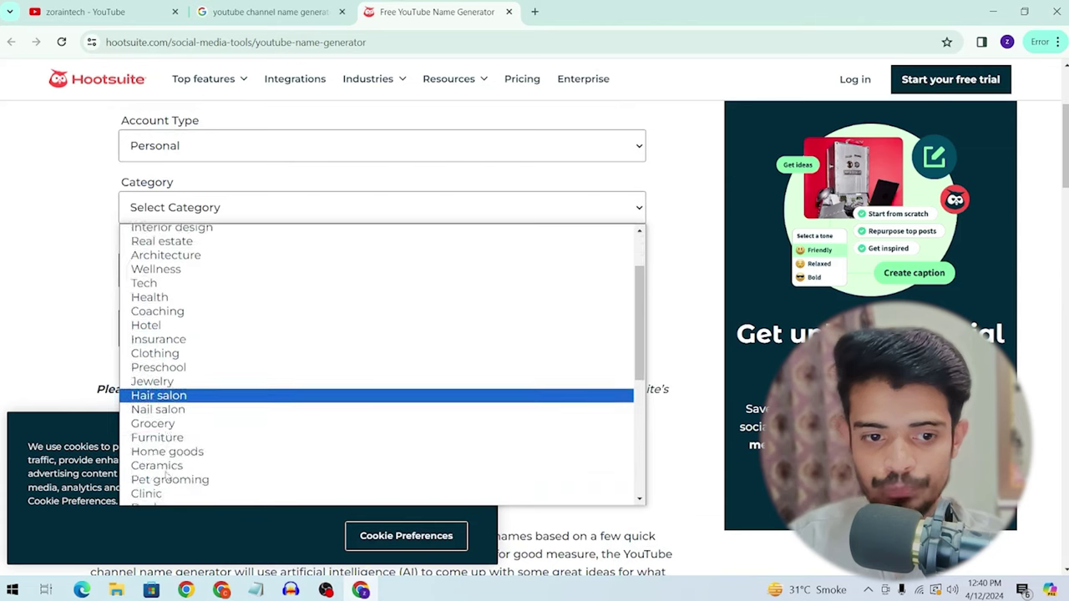
pyautogui.scroll(2, 167, 478)
pyautogui.scroll(-4, 188, 455)
pyautogui.scroll(4, 170, 290)
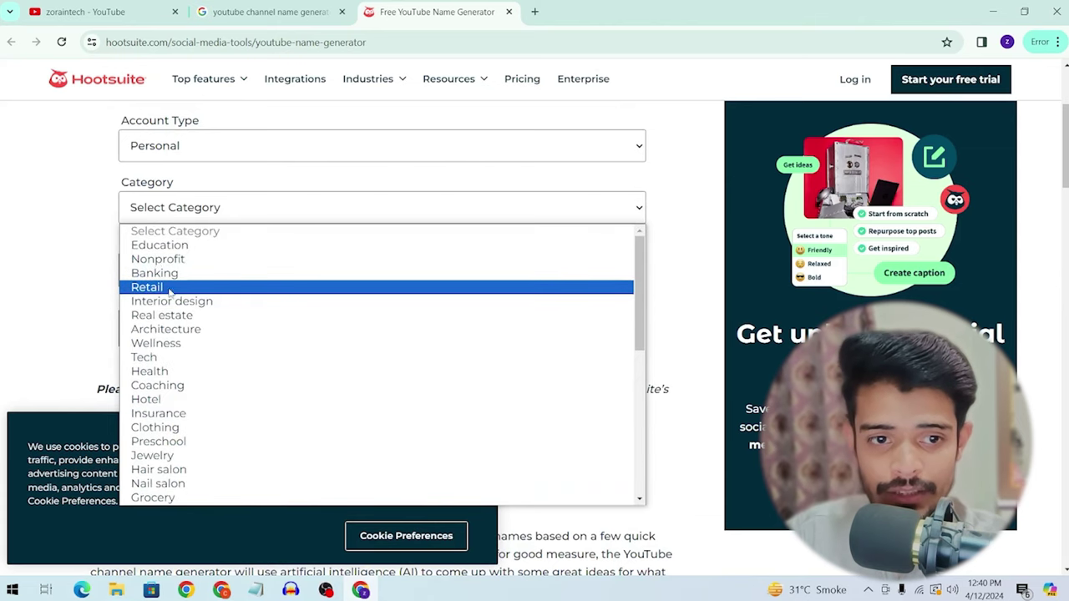
pyautogui.click(146, 356)
# Step: Describe the channel as 'i want to create tech channel for mobile phone unboxing' and generate names
pyautogui.click(217, 260)
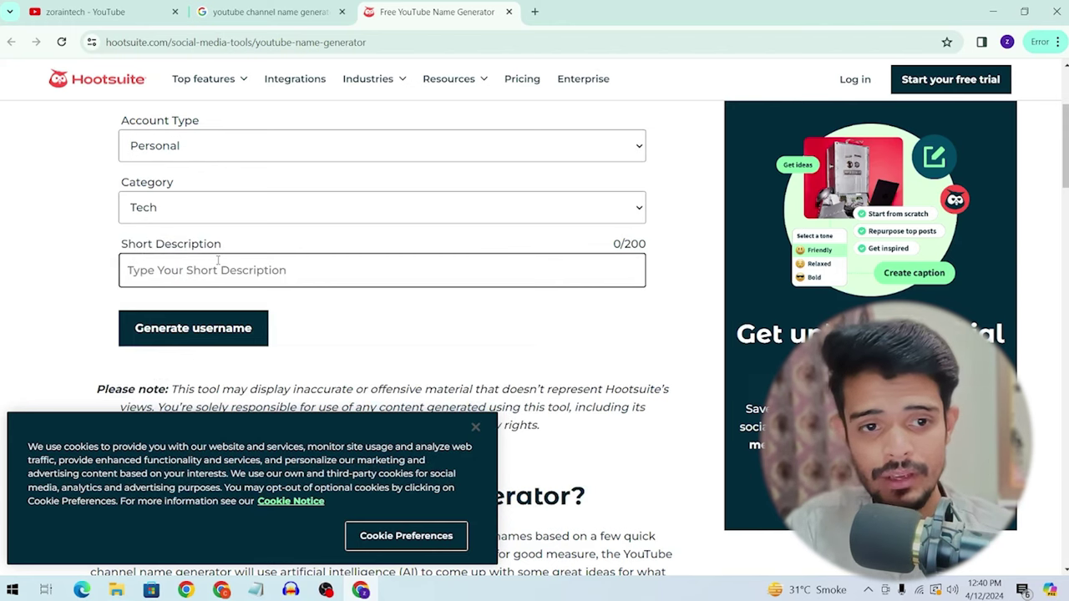
pyautogui.write('i want to create tech channel for mobile phone unboxing')
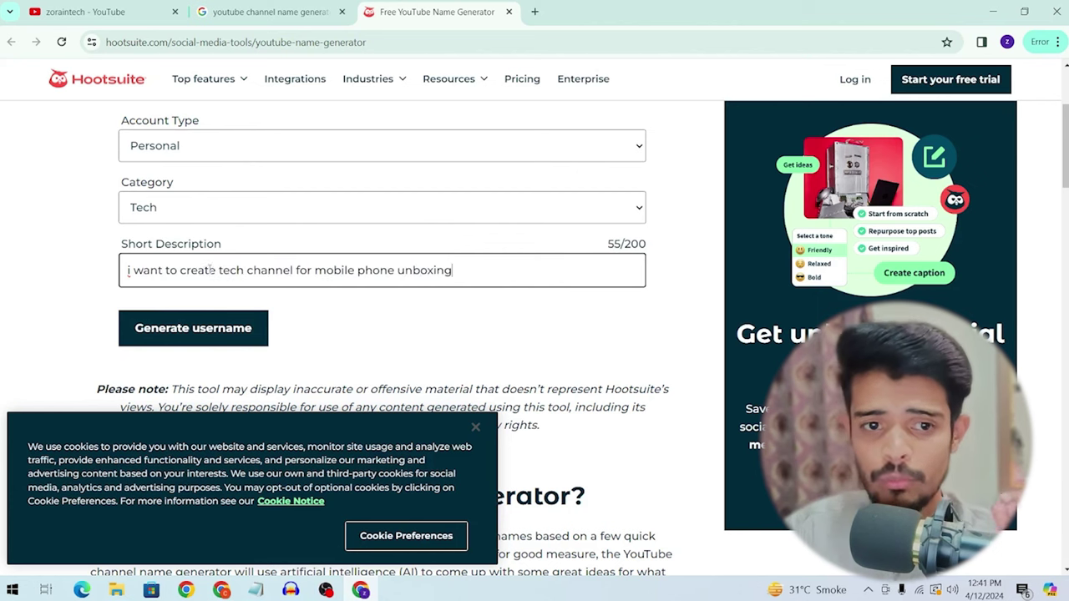
pyautogui.moveTo(154, 270); pyautogui.dragTo(357, 270)
pyautogui.click(251, 328)
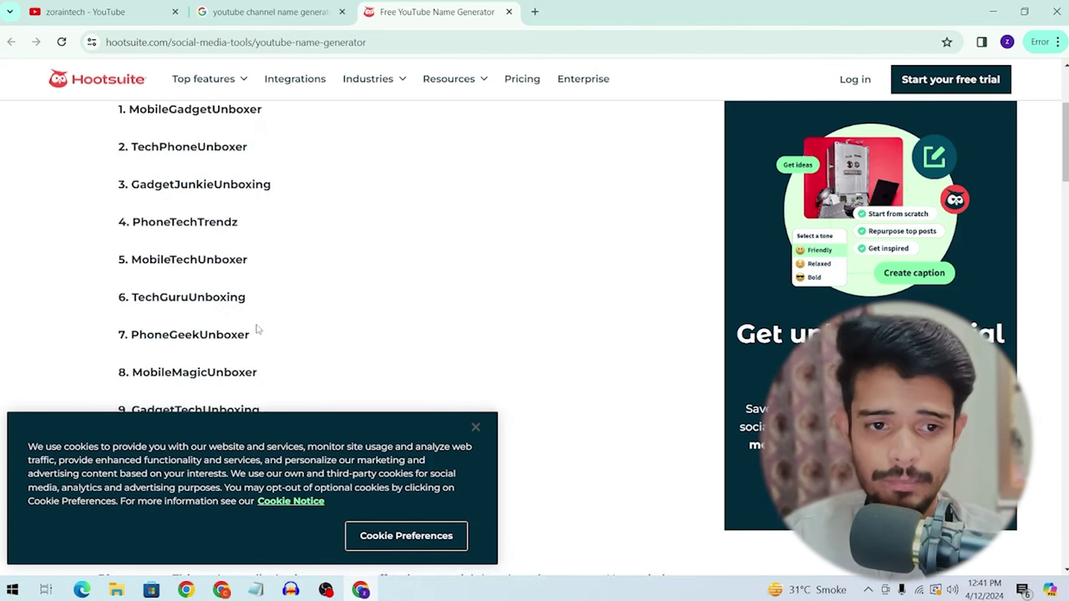
pyautogui.scroll(3, 258, 329)
pyautogui.scroll(-3, 258, 329)
pyautogui.click(476, 428)
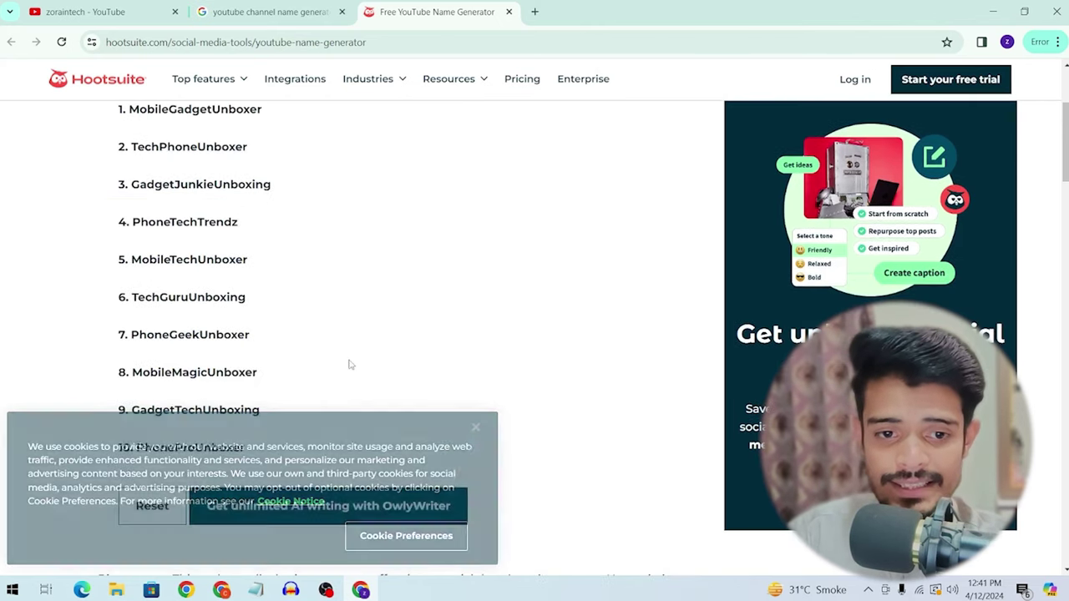
pyautogui.scroll(-3, 350, 358)
pyautogui.scroll(3, 349, 357)
pyautogui.moveTo(253, 449); pyautogui.dragTo(143, 460)
pyautogui.hotkey('ctrl', 'c')
pyautogui.scroll(-4, 298, 430)
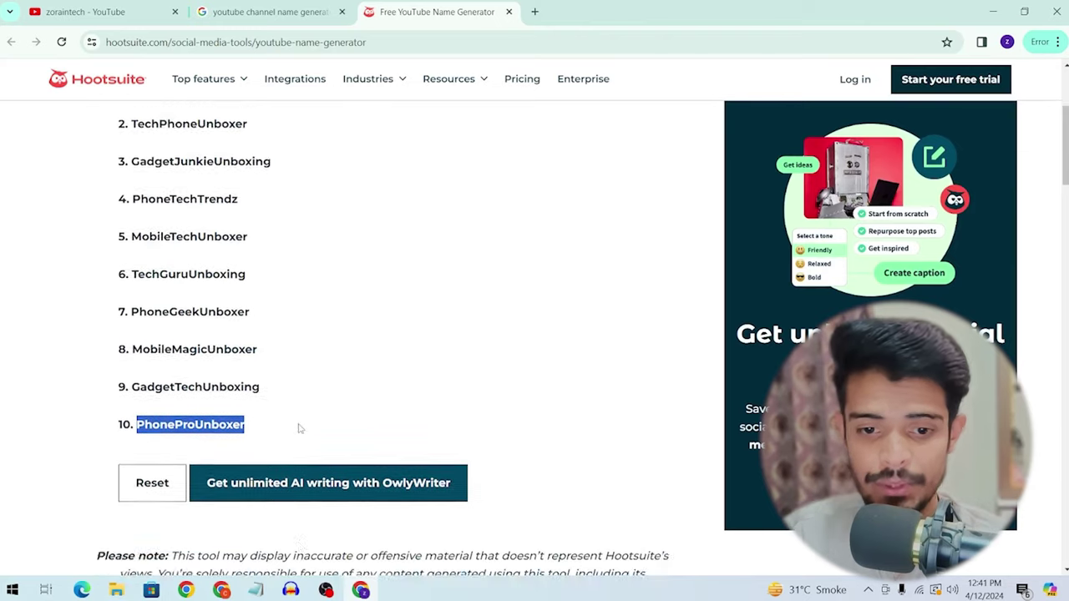
# Step: Search YouTube for PhoneProUnboxer with results limited to channels
pyautogui.click(125, 12)
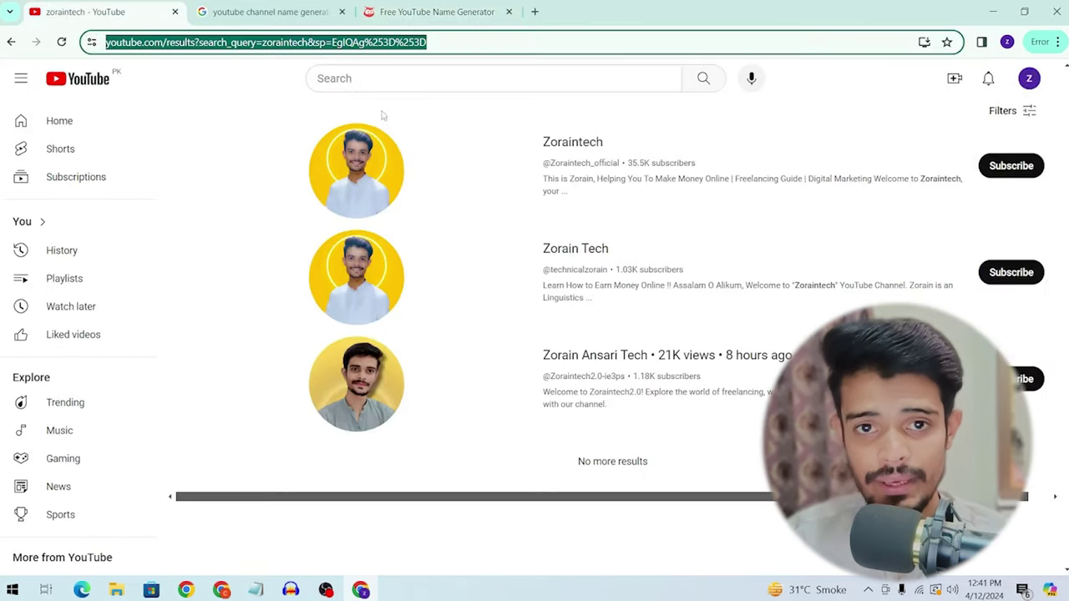
pyautogui.click(377, 78)
pyautogui.hotkey('ctrl', 'v')
pyautogui.press('Return')
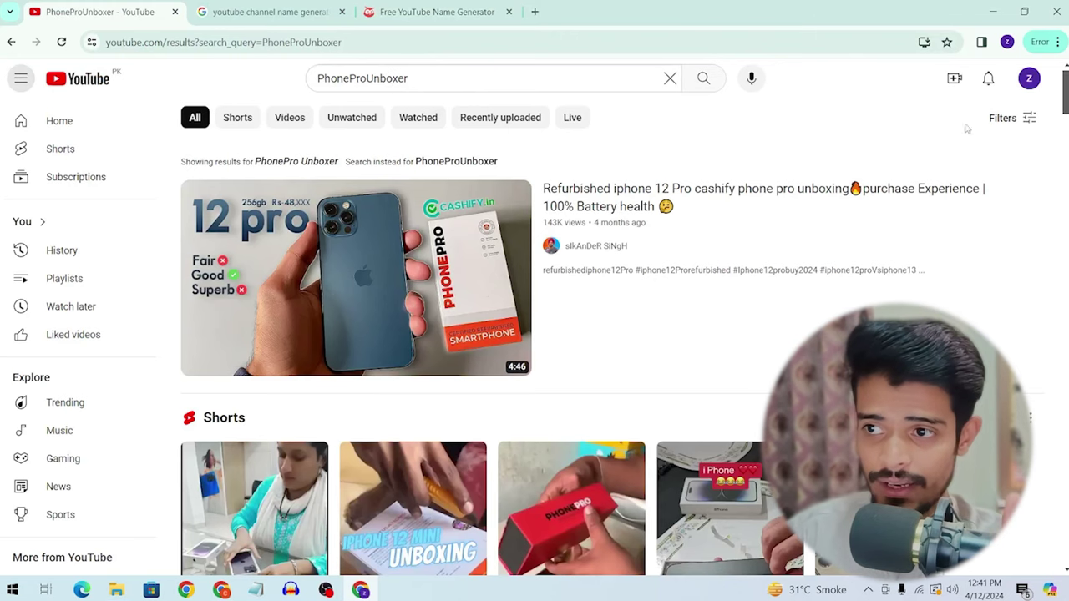
pyautogui.click(1008, 120)
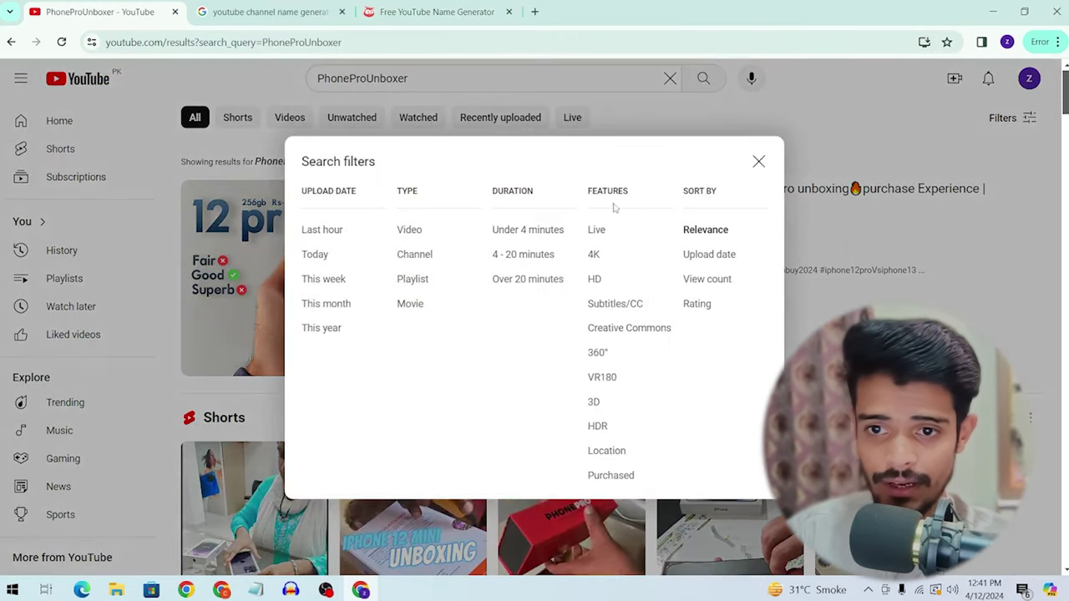
pyautogui.click(399, 255)
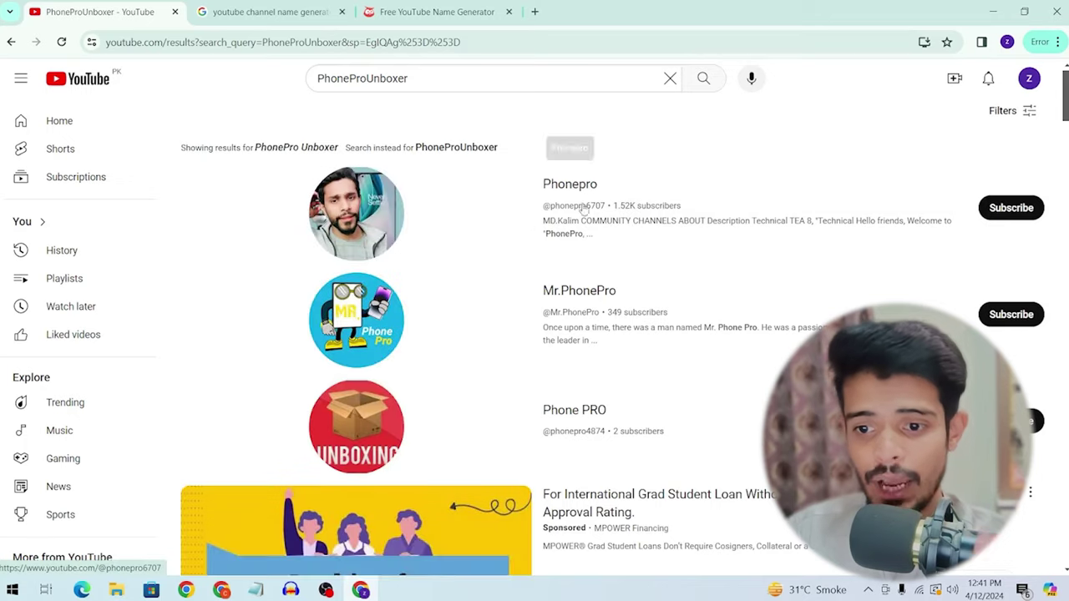
pyautogui.scroll(-2, 583, 211)
pyautogui.scroll(2, 580, 217)
pyautogui.click(401, 76)
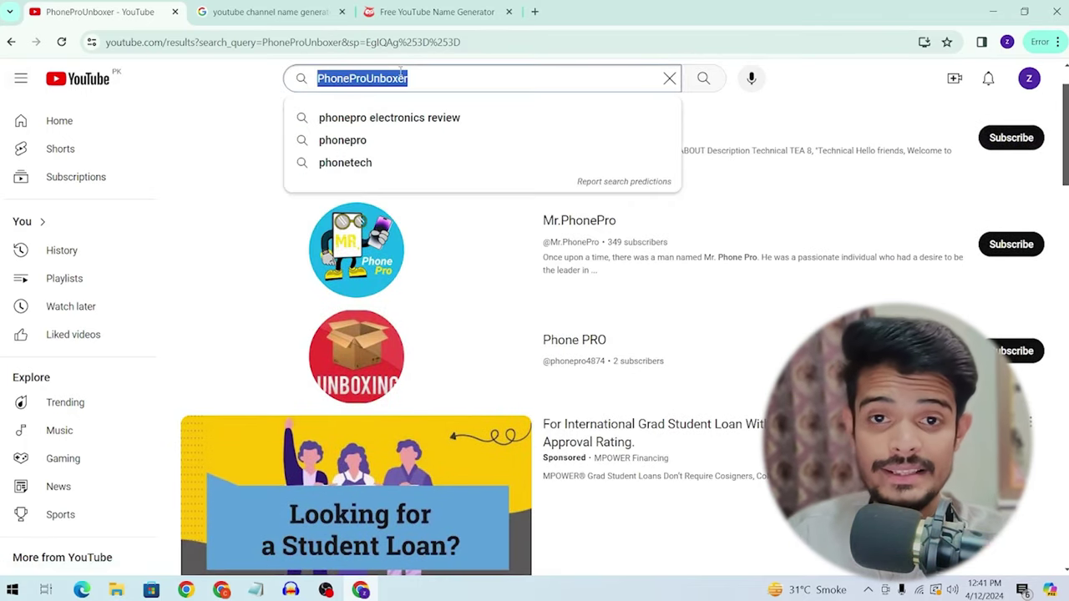
# Step: Copy TechGuruUnboxing from Hootsuite's suggestions and search YouTube for it
pyautogui.click(435, 12)
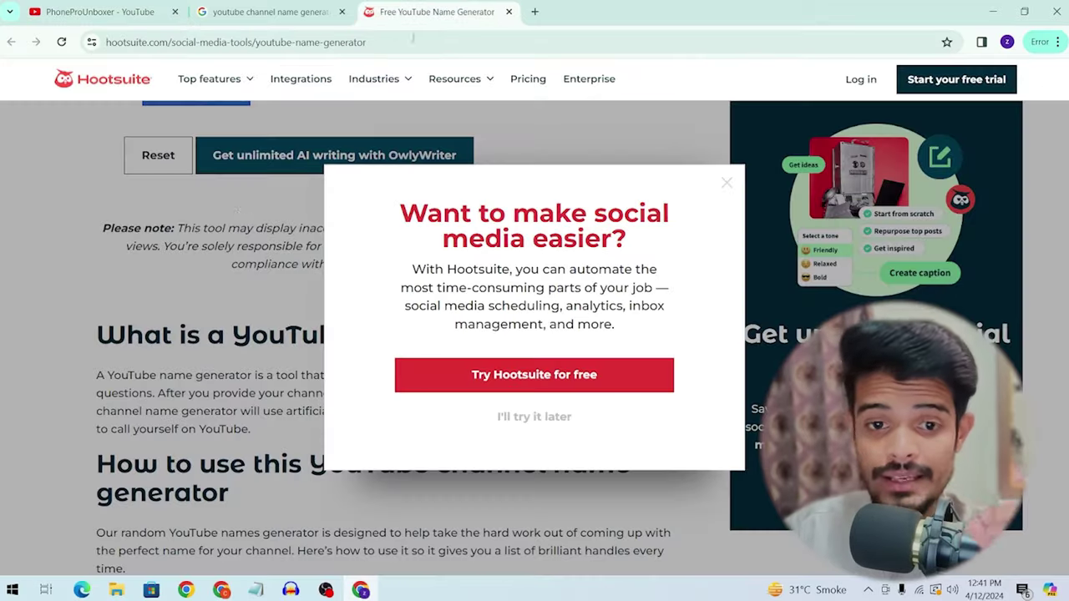
pyautogui.click(728, 188)
pyautogui.scroll(5, 232, 271)
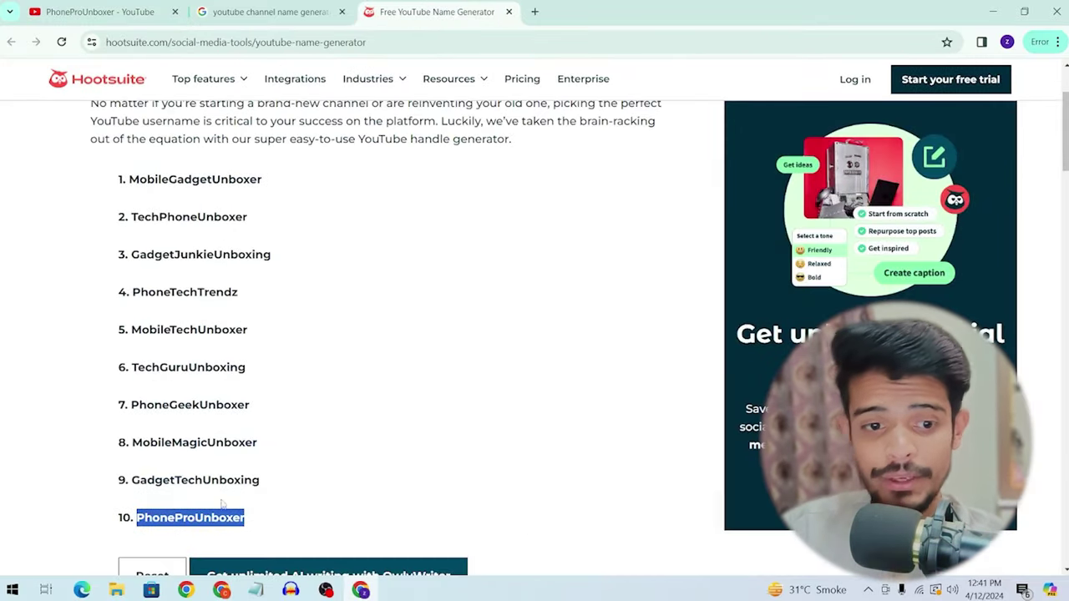
pyautogui.doubleClick(188, 368)
pyautogui.hotkey('ctrl', 'c')
pyautogui.click(100, 11)
pyautogui.hotkey('ctrl', 'v')
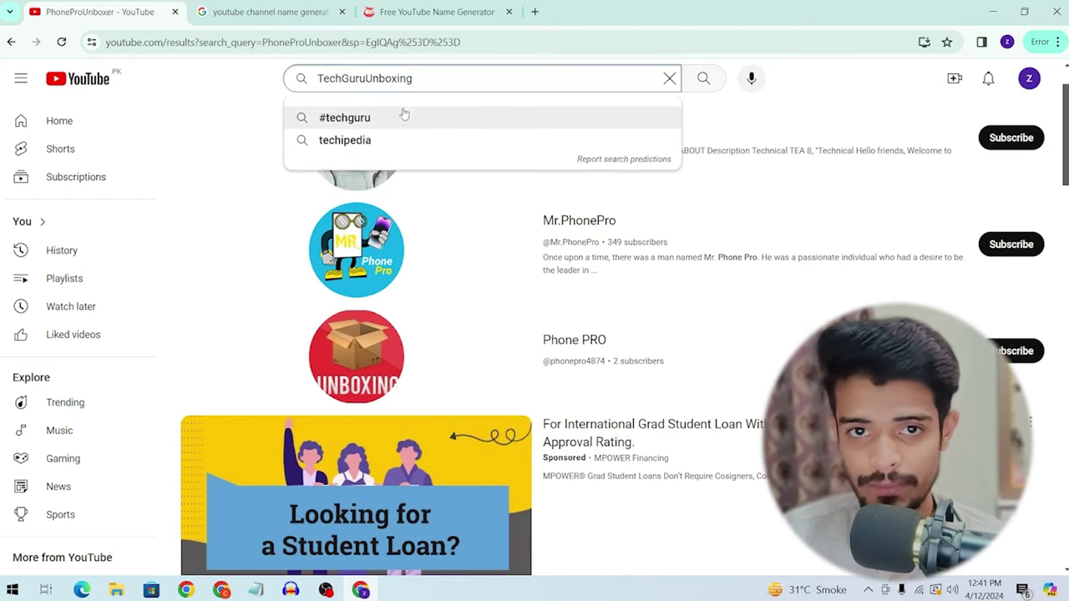
pyautogui.press('Return')
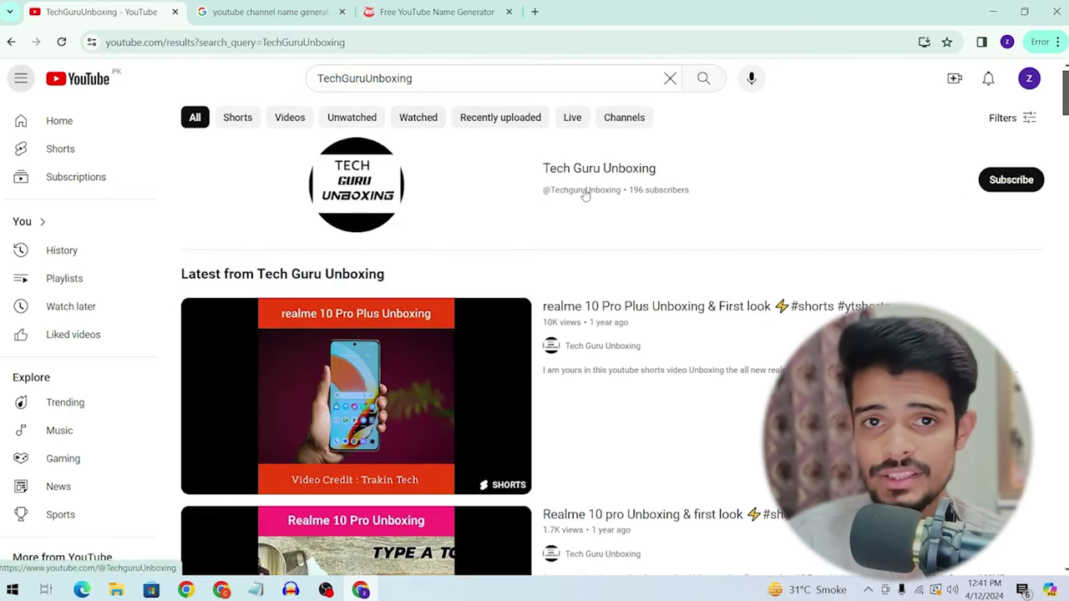
# Step: Recheck the Hootsuite suggestions, then bring up Switch account's list of accounts and channels
pyautogui.click(422, 7)
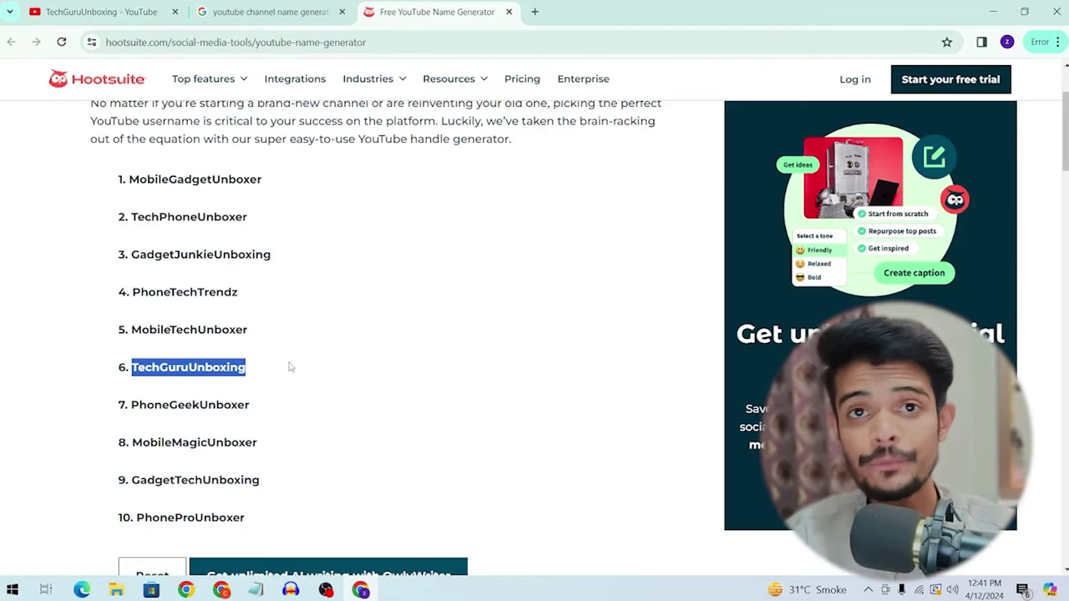
pyautogui.scroll(2, 289, 366)
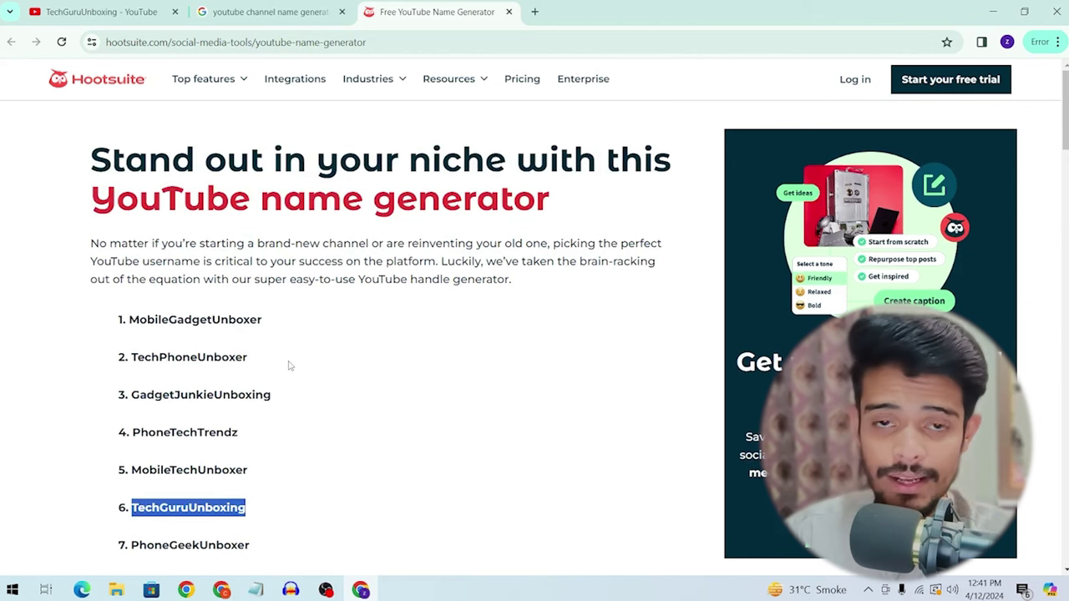
pyautogui.hotkey('ctrl', '1')
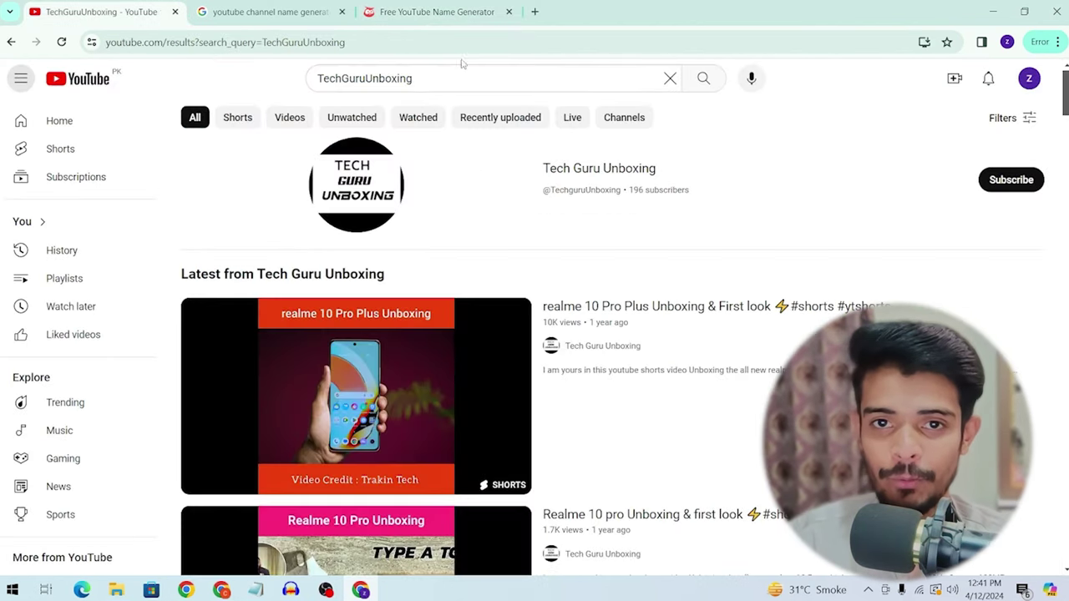
pyautogui.click(1029, 77)
pyautogui.click(916, 186)
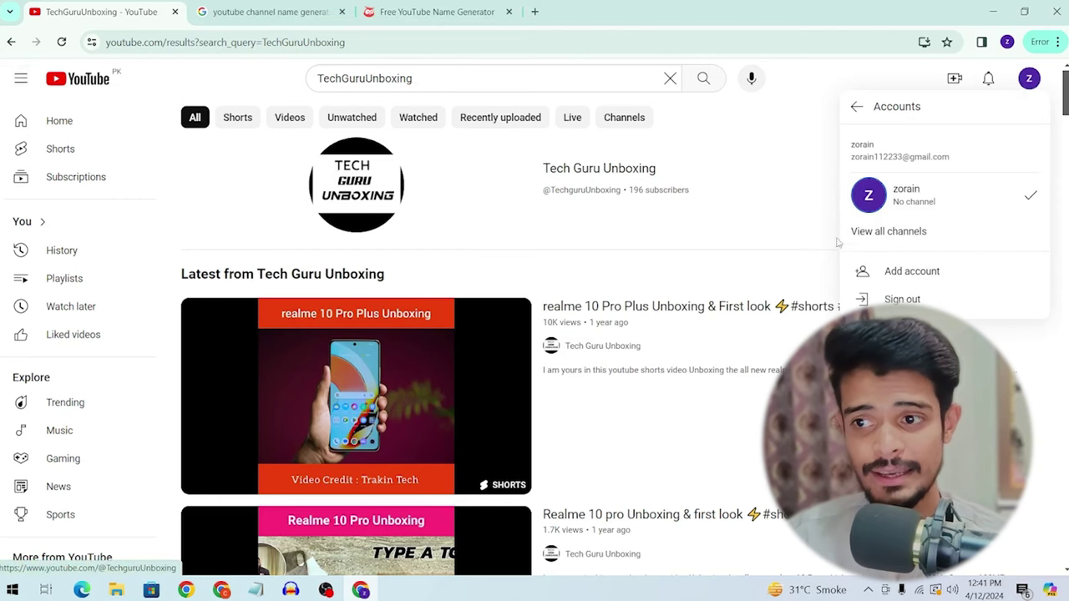
# Step: Start a new channel from View all channels, named TechZorain, with 'I understand' ticked
pyautogui.click(888, 232)
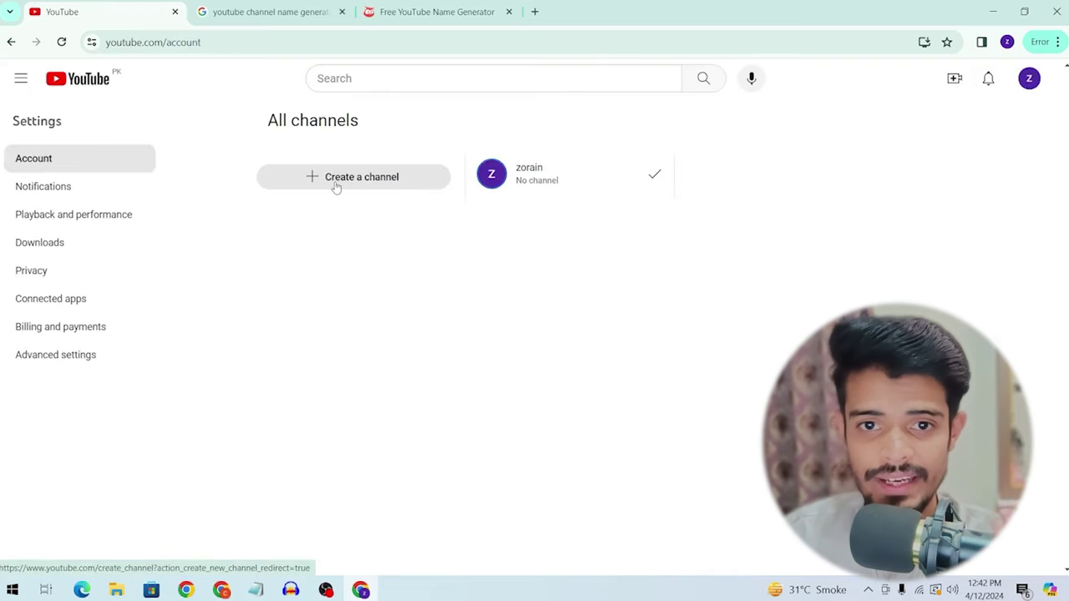
pyautogui.click(336, 185)
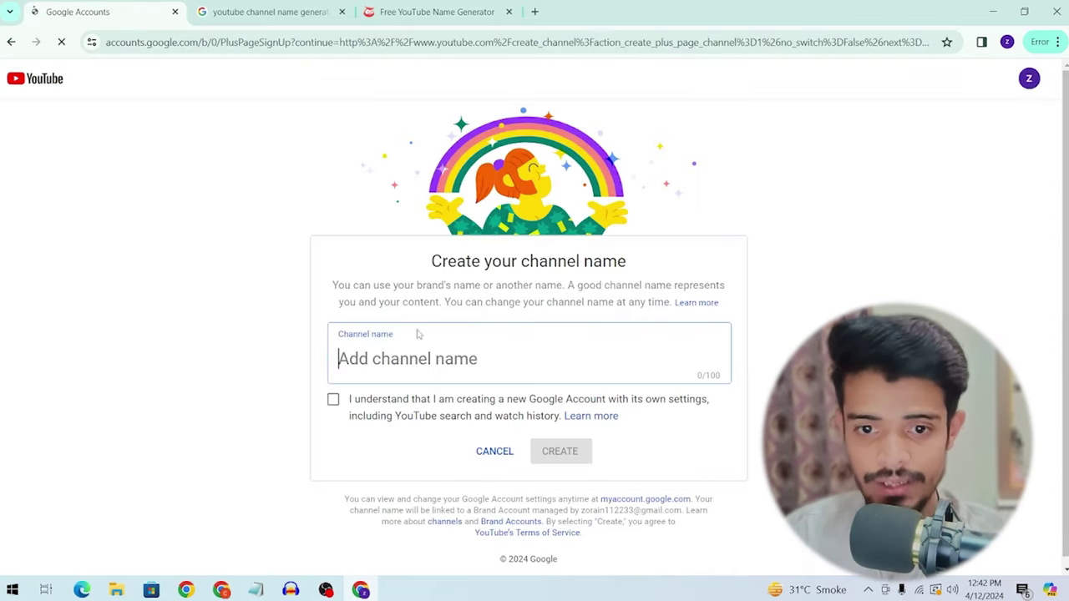
pyautogui.click(409, 375)
pyautogui.hotkey('ctrl', 'v')
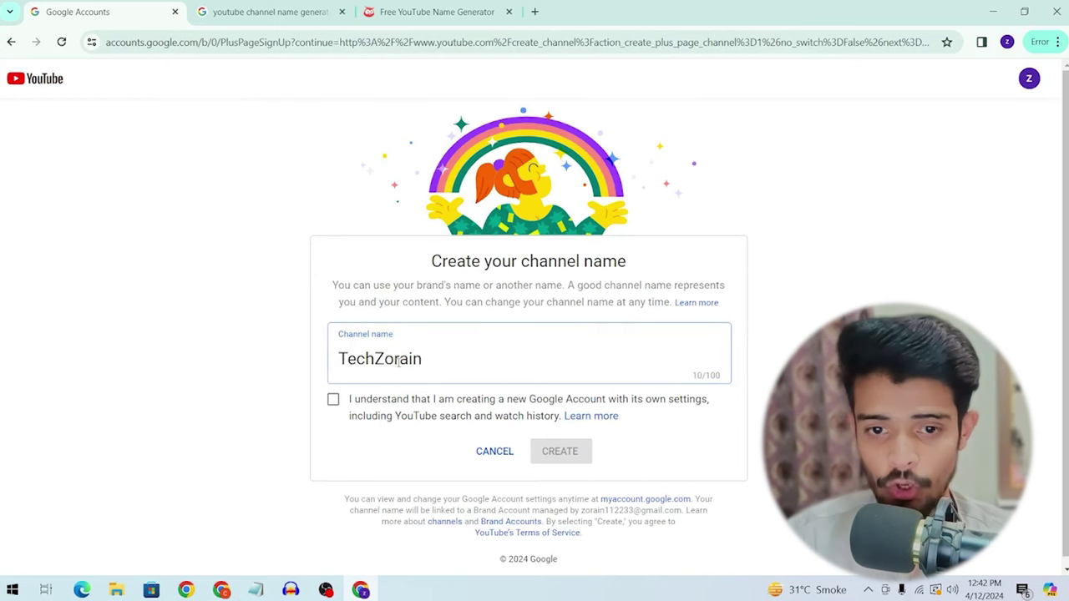
pyautogui.click(334, 400)
pyautogui.moveTo(338, 361); pyautogui.dragTo(341, 376)
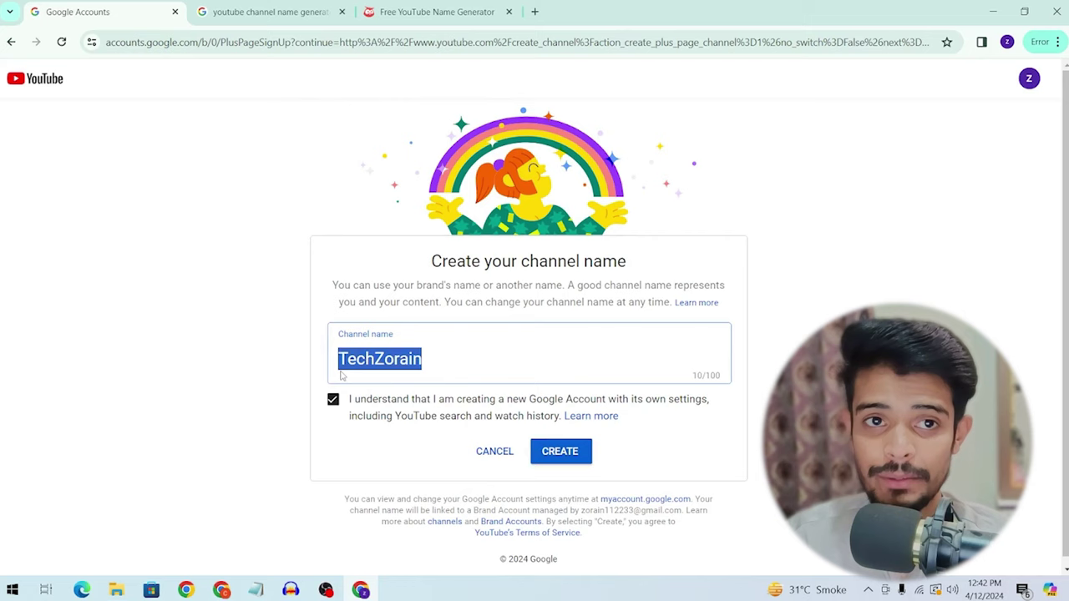
pyautogui.click(318, 11)
# Step: Check the other tabs and address bar, then return to the TechZorain channel-name form
pyautogui.click(152, 6)
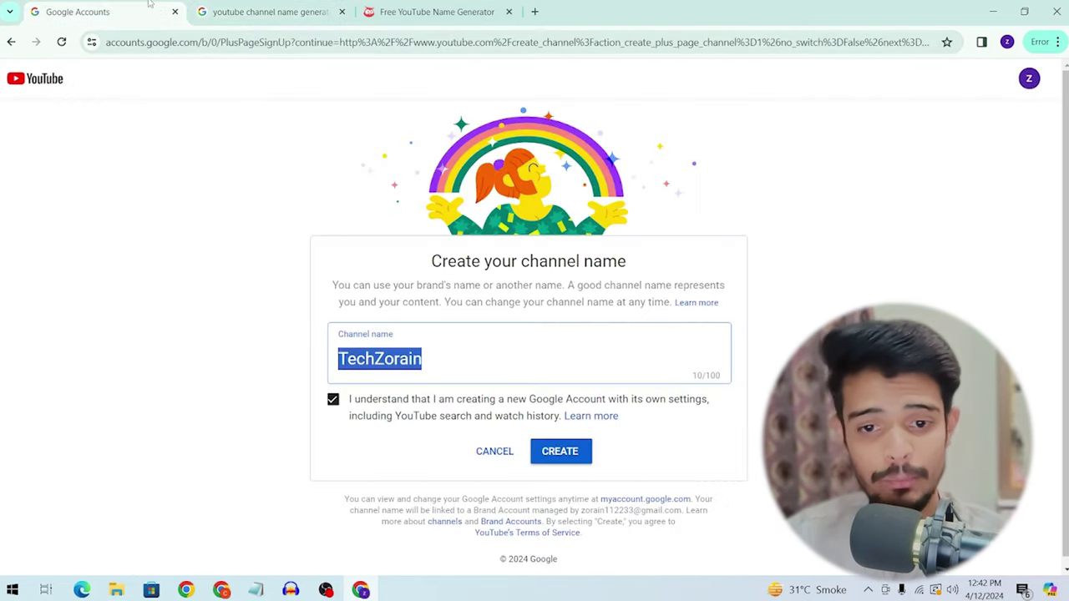
pyautogui.click(264, 10)
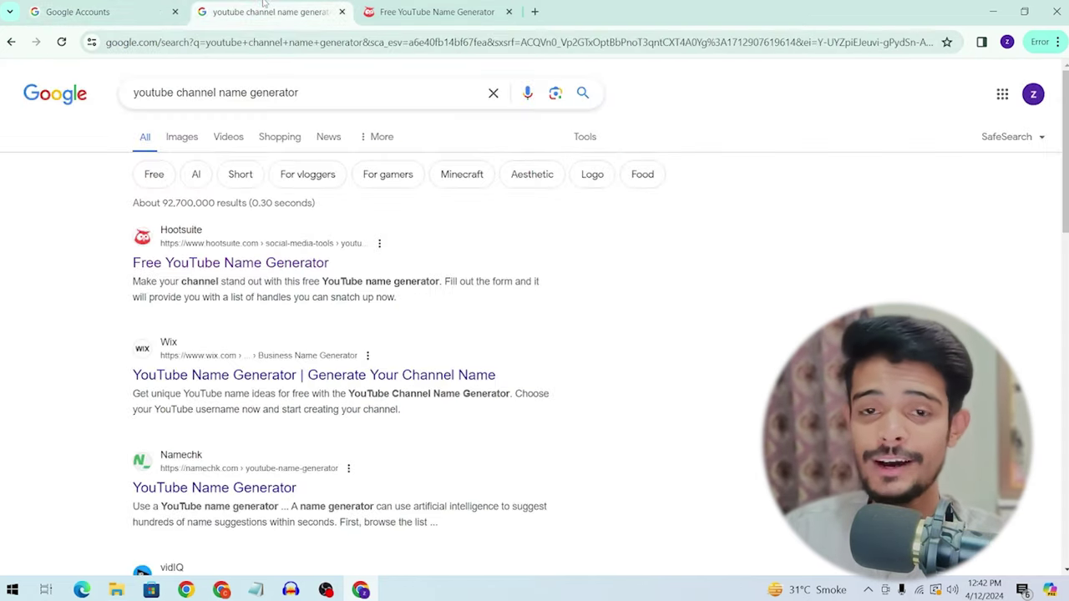
pyautogui.click(382, 38)
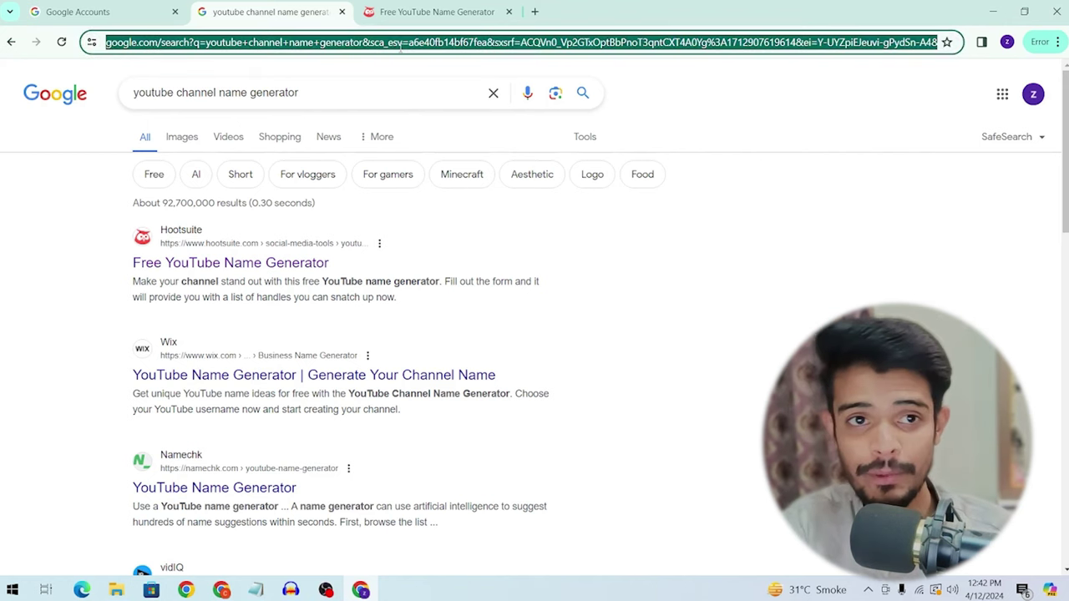
pyautogui.write('youtube')
pyautogui.press('Escape')
pyautogui.click(400, 42)
pyautogui.write('upl')
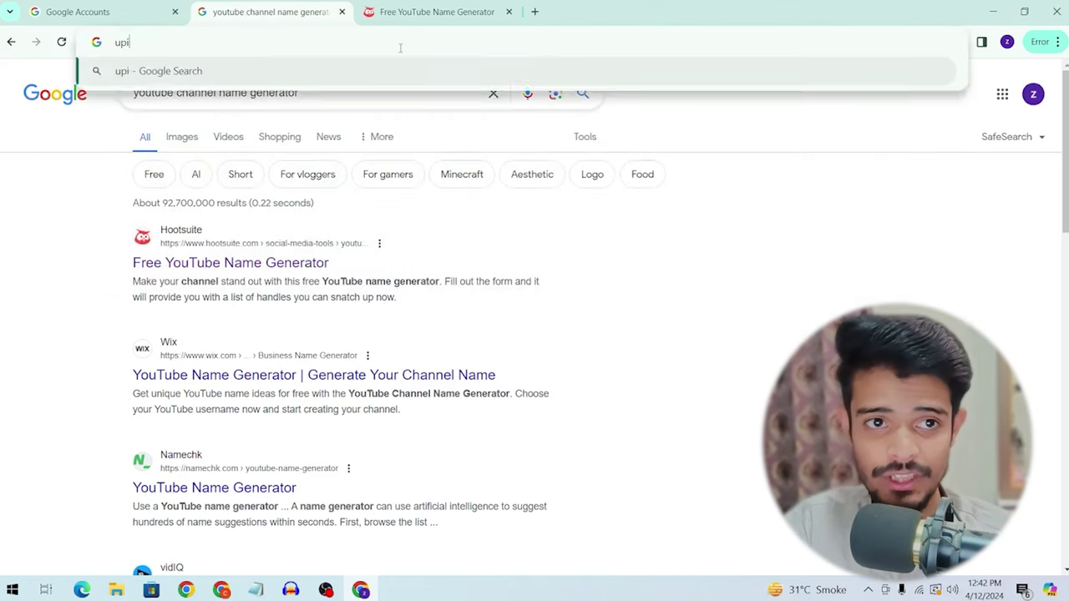
pyautogui.press('BackSpace')
pyautogui.press('BackSpace')
pyautogui.press('BackSpace')
pyautogui.write('yu')
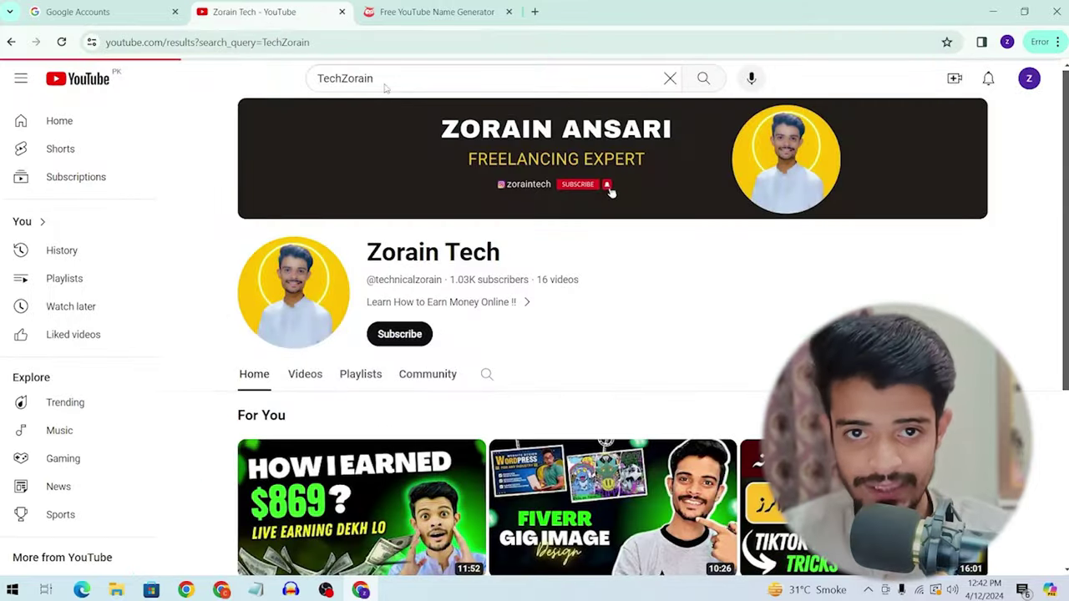
pyautogui.scroll(-1, 482, 222)
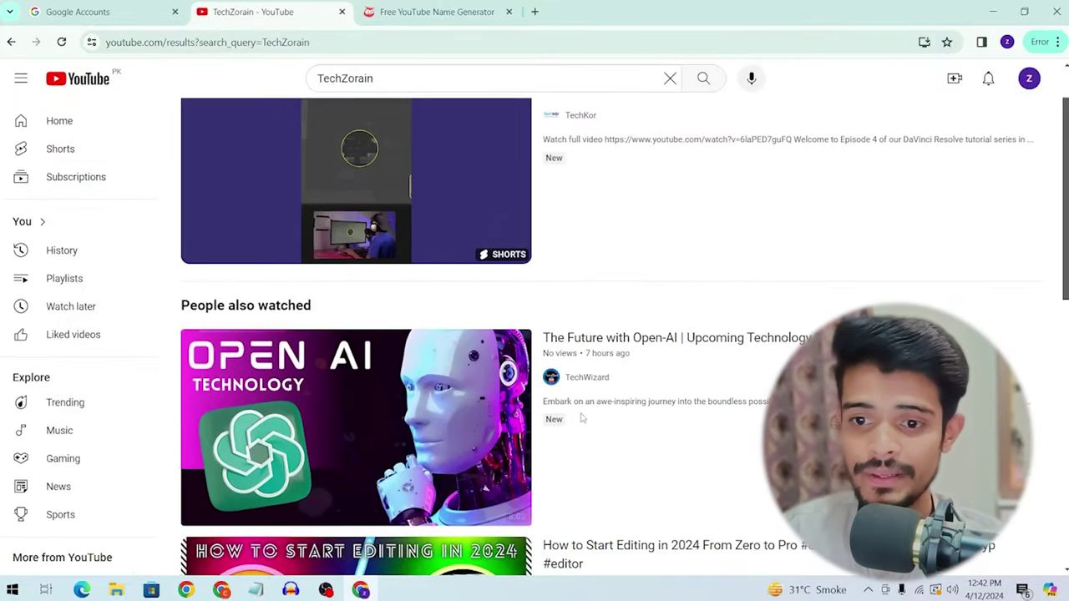
pyautogui.scroll(-2, 610, 414)
pyautogui.scroll(2, 608, 410)
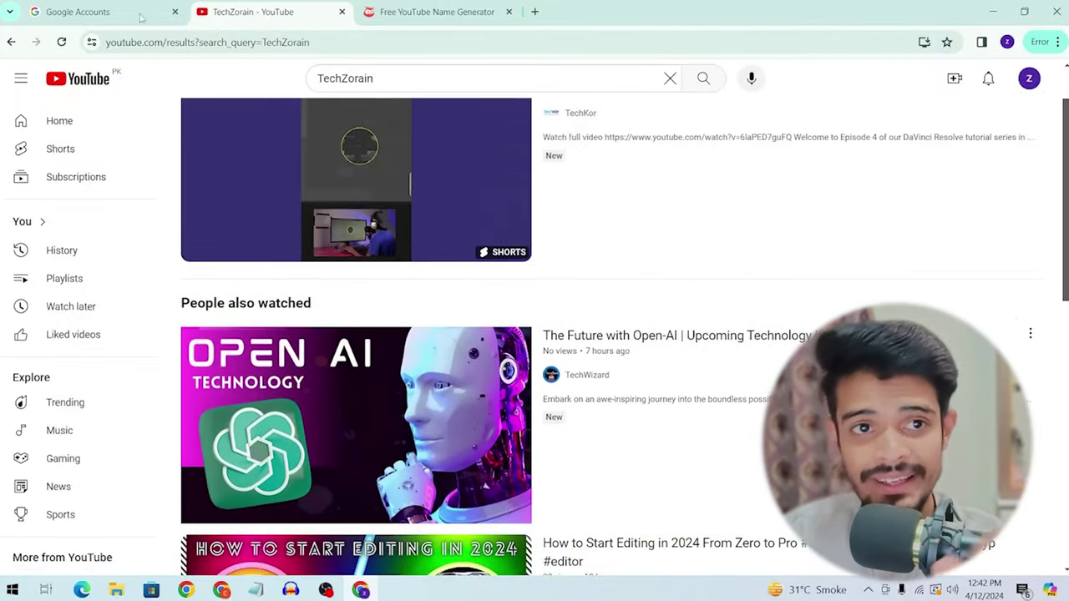
pyautogui.click(95, 7)
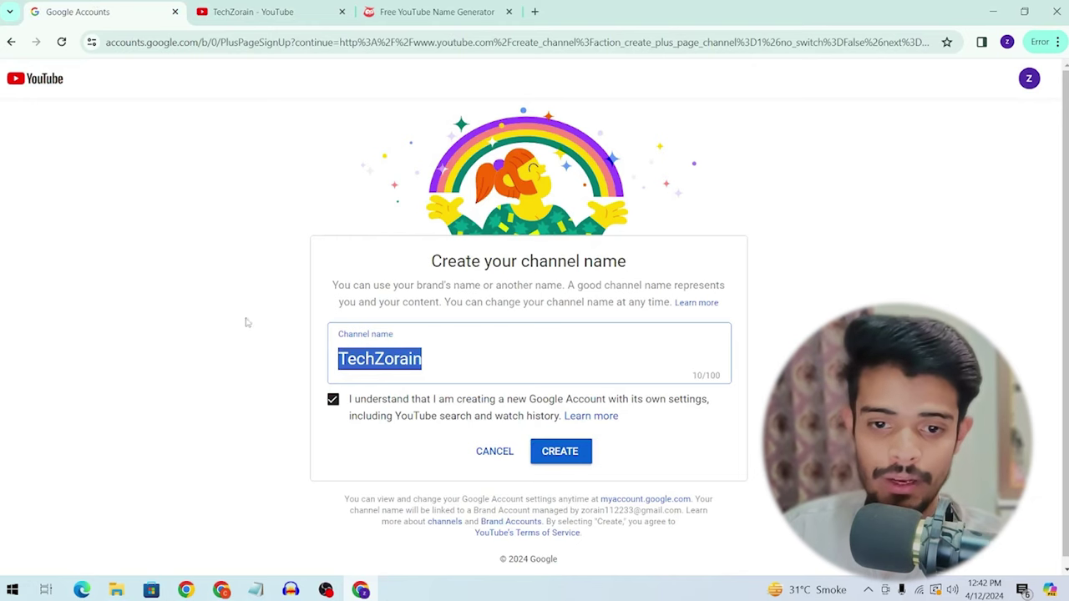
# Step: Create the TechZorain channel from the name form and look over its empty channel page
pyautogui.click(541, 449)
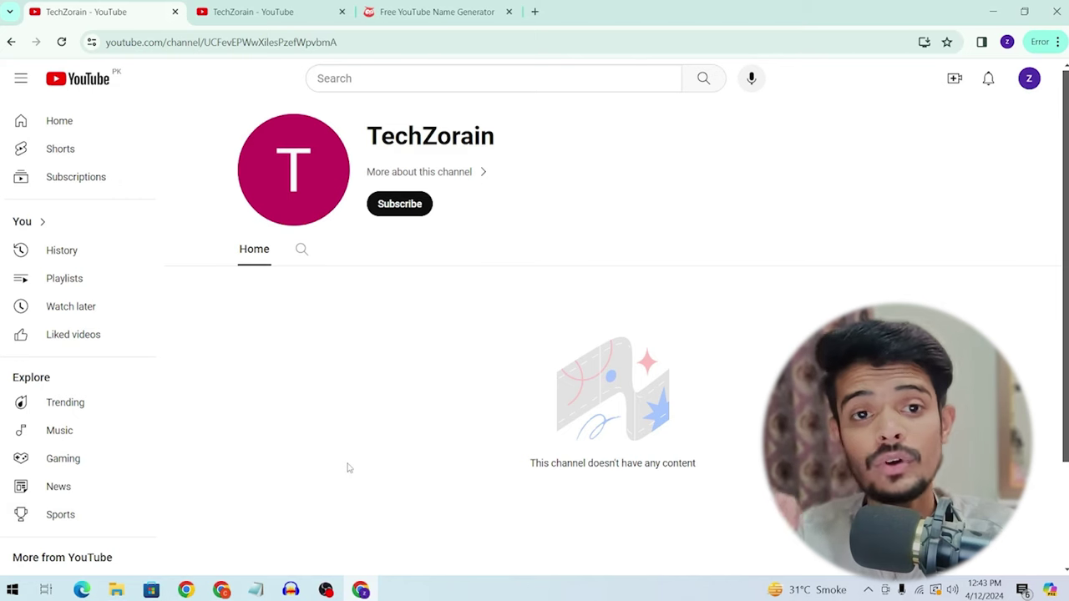
pyautogui.scroll(-2, 677, 357)
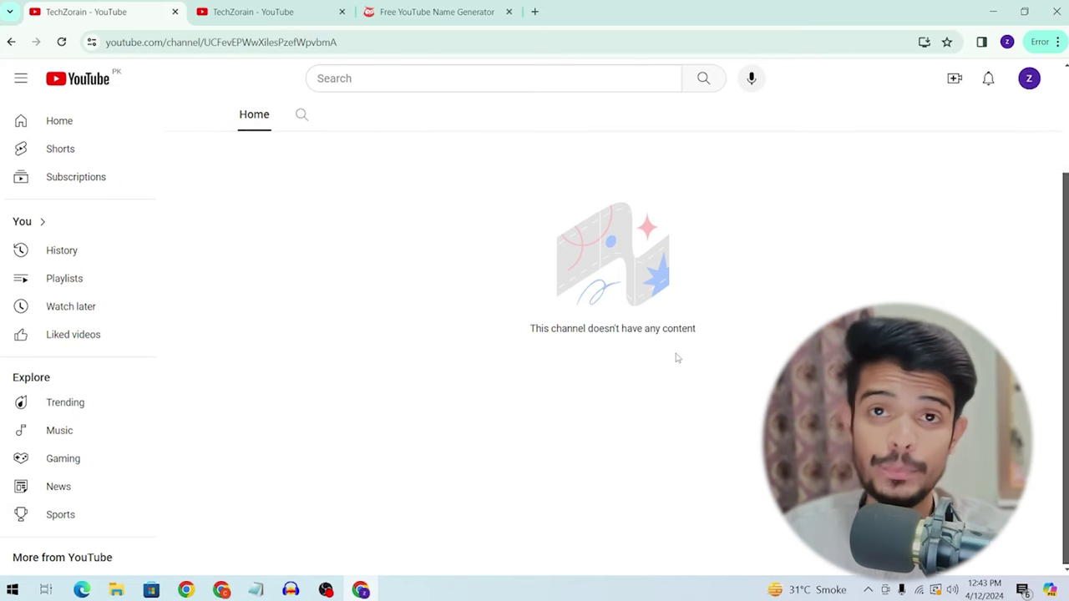
pyautogui.scroll(2, 678, 357)
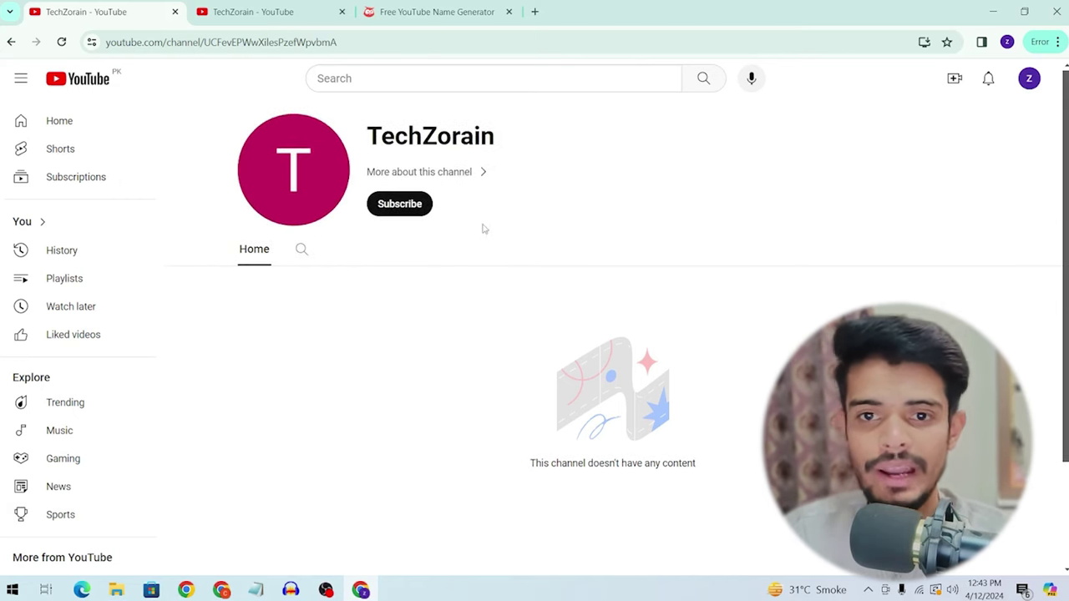
pyautogui.scroll(-2, 305, 168)
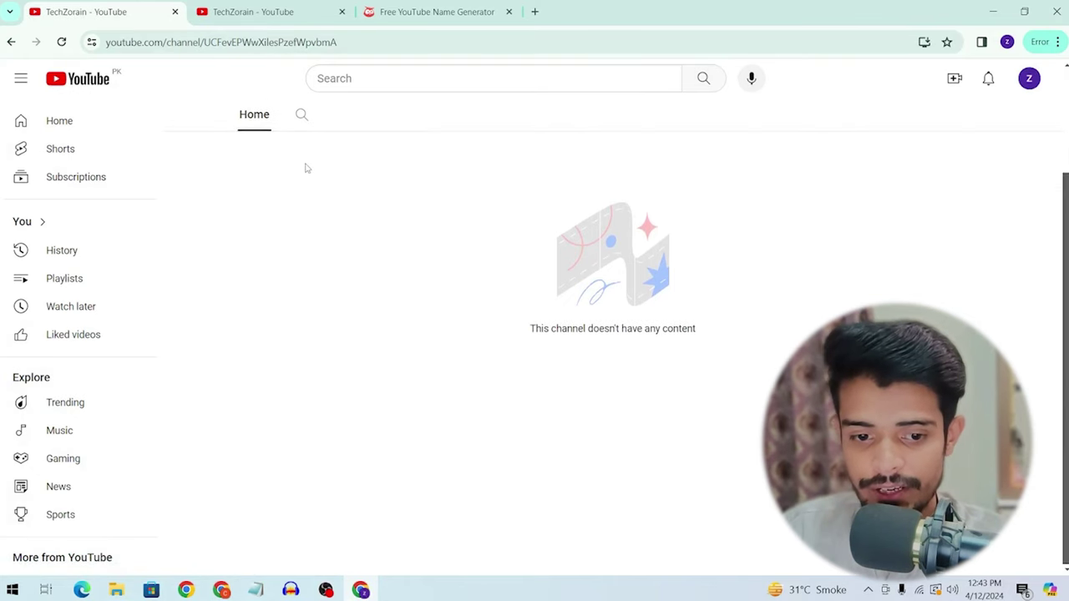
pyautogui.scroll(2, 306, 168)
pyautogui.scroll(-3, 71, 282)
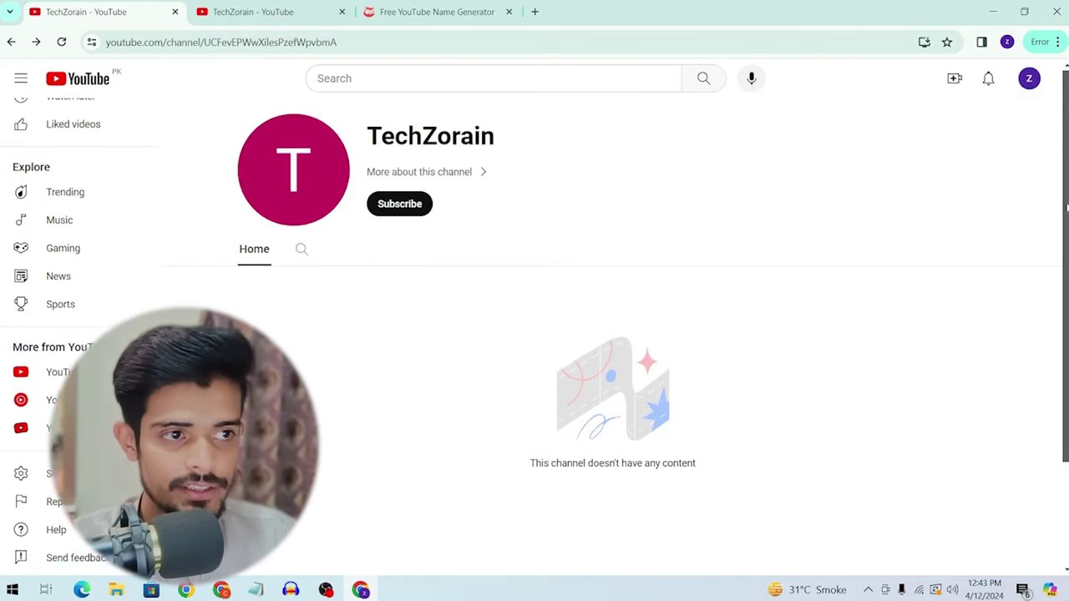
# Step: Switch the account to act as the TechZorain channel
pyautogui.click(1031, 80)
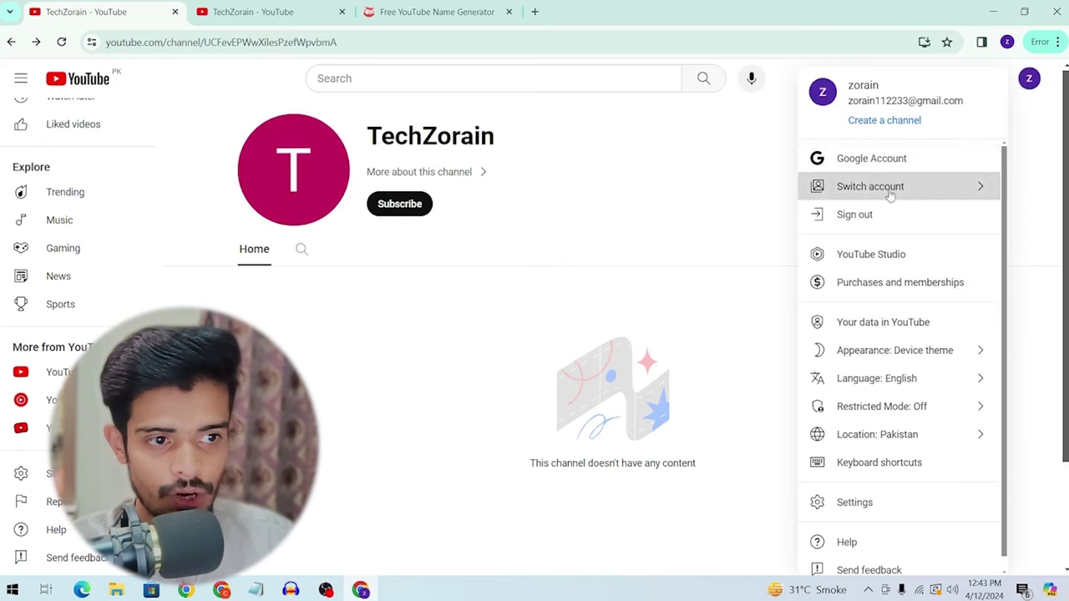
pyautogui.click(888, 184)
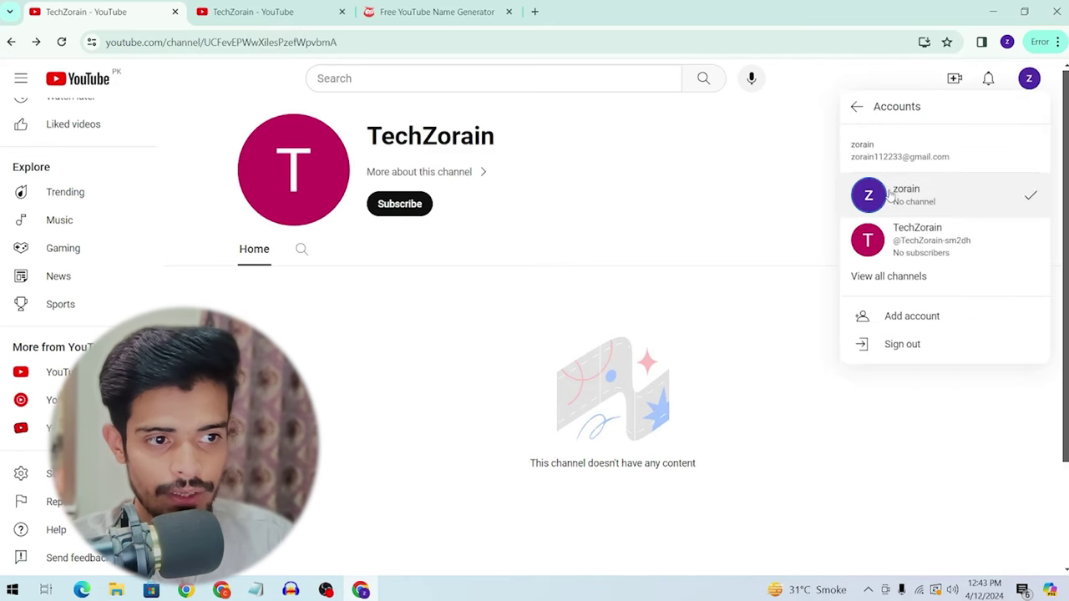
pyautogui.click(935, 243)
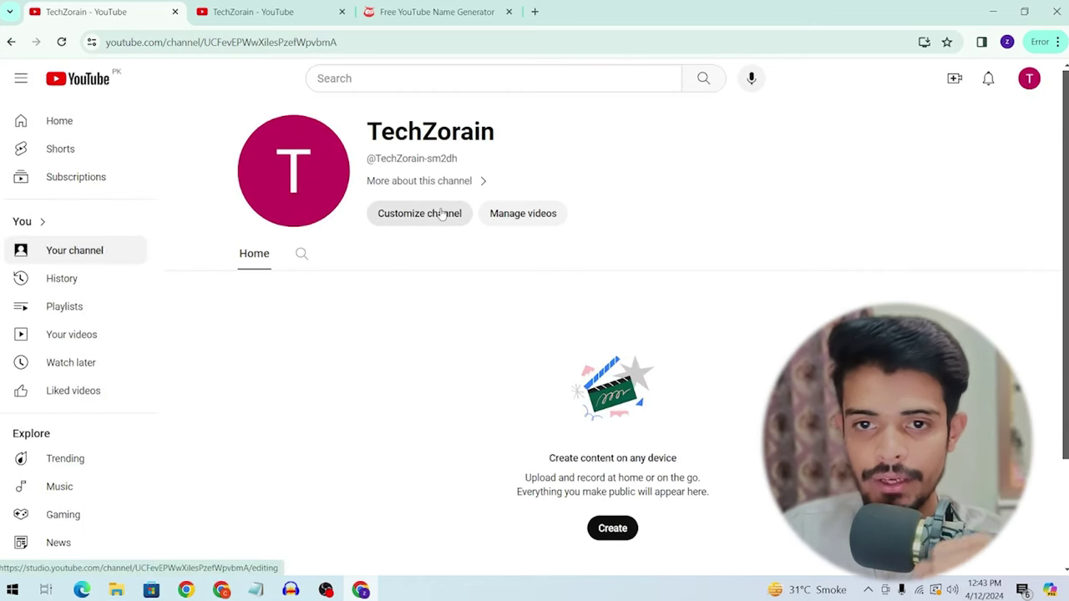
pyautogui.scroll(-1, 429, 232)
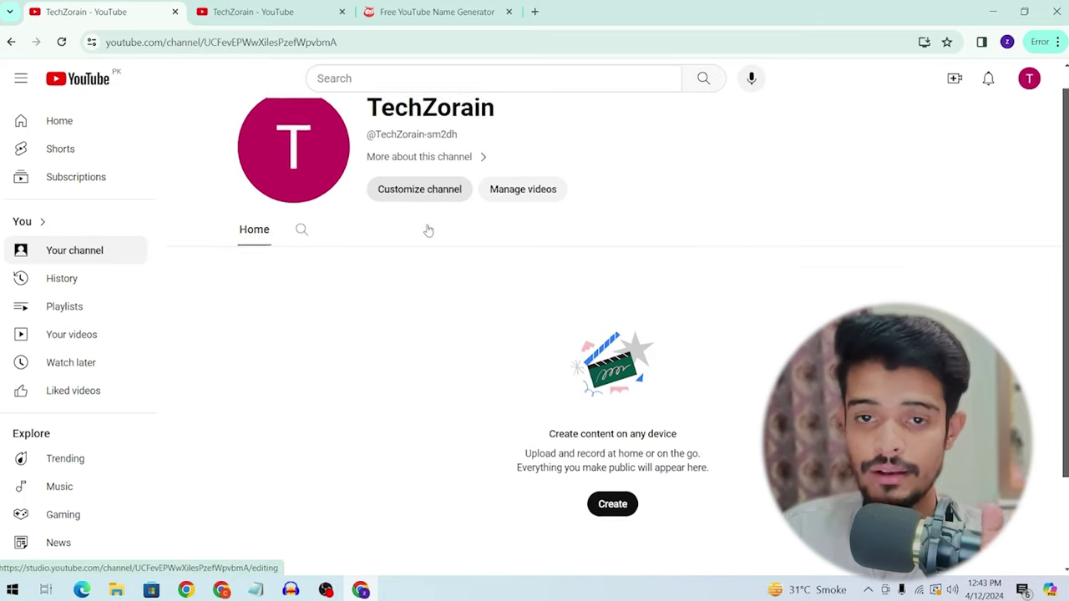
pyautogui.scroll(1, 427, 227)
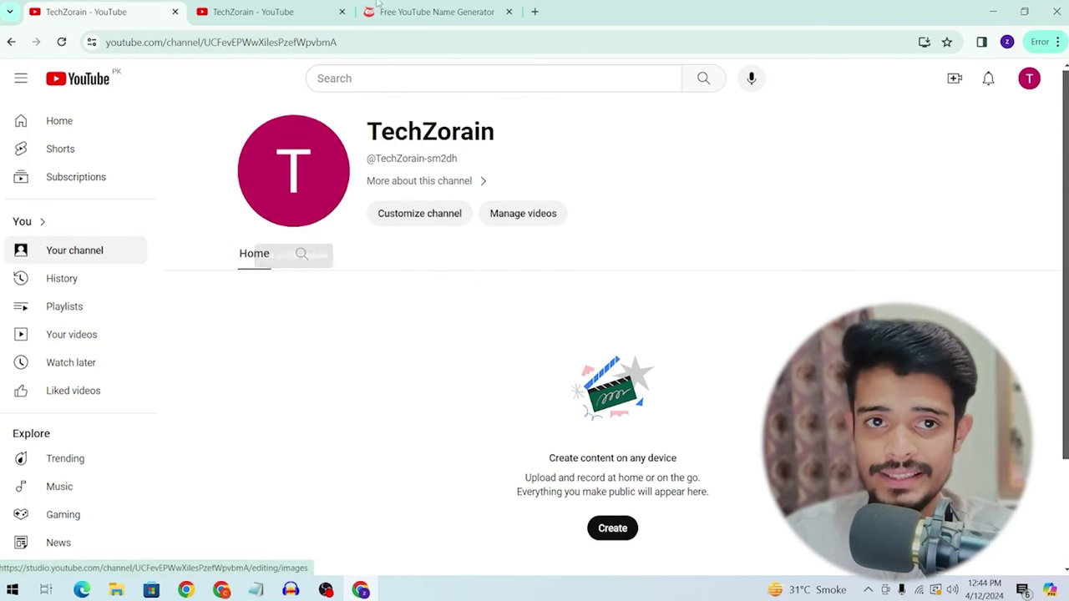
# Step: Open TechZorain's Customize channel settings in YouTube Studio
pyautogui.click(253, 12)
pyautogui.doubleClick(350, 79)
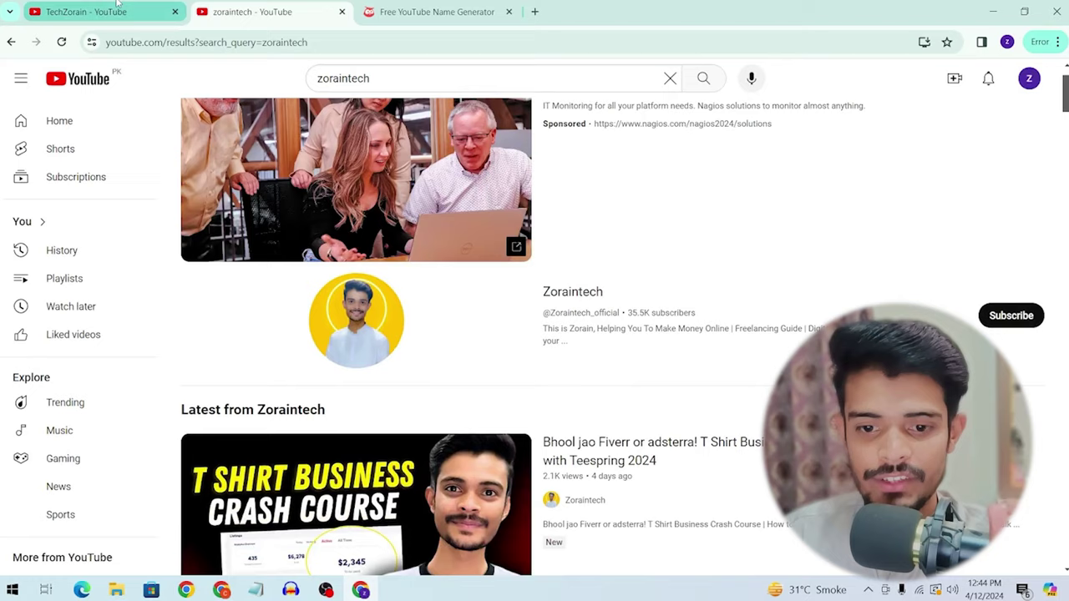
pyautogui.click(118, 5)
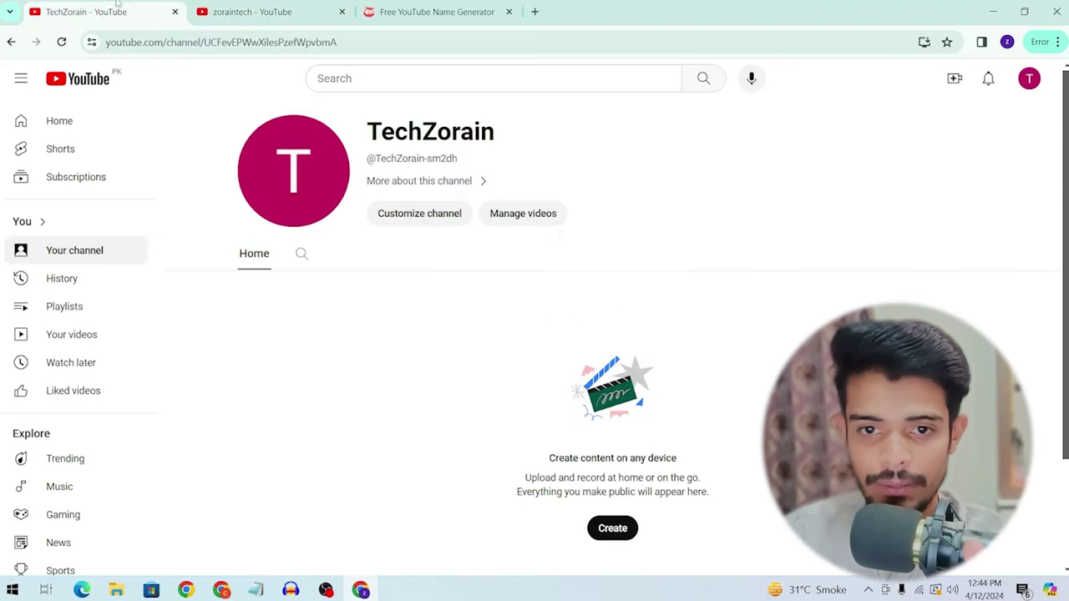
pyautogui.click(416, 221)
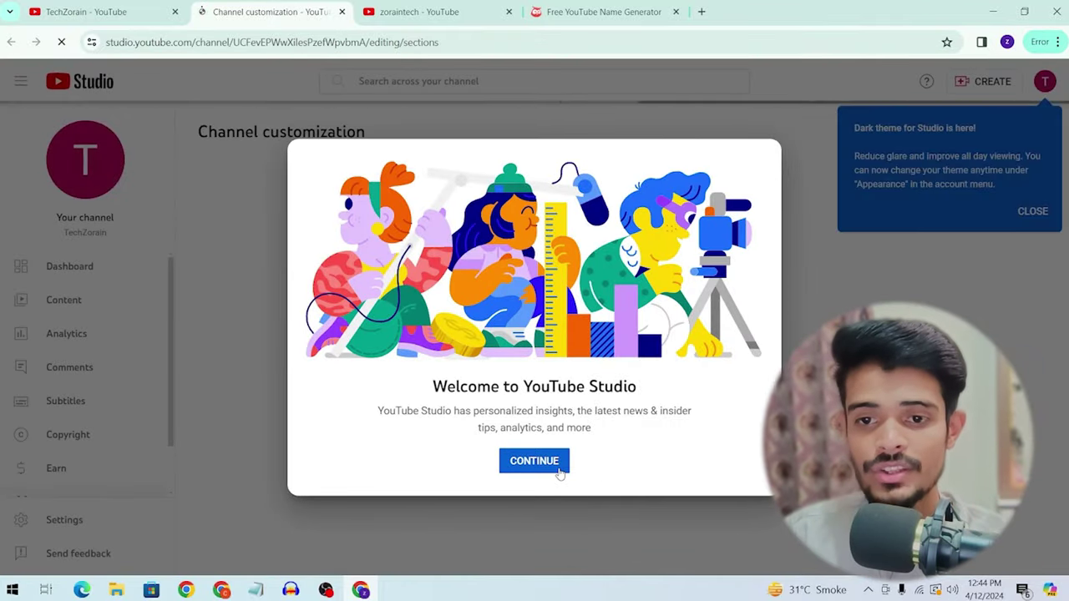
# Step: Dismiss the Studio welcome message and scroll through the channel's Layout settings
pyautogui.click(559, 472)
pyautogui.scroll(-2, 389, 328)
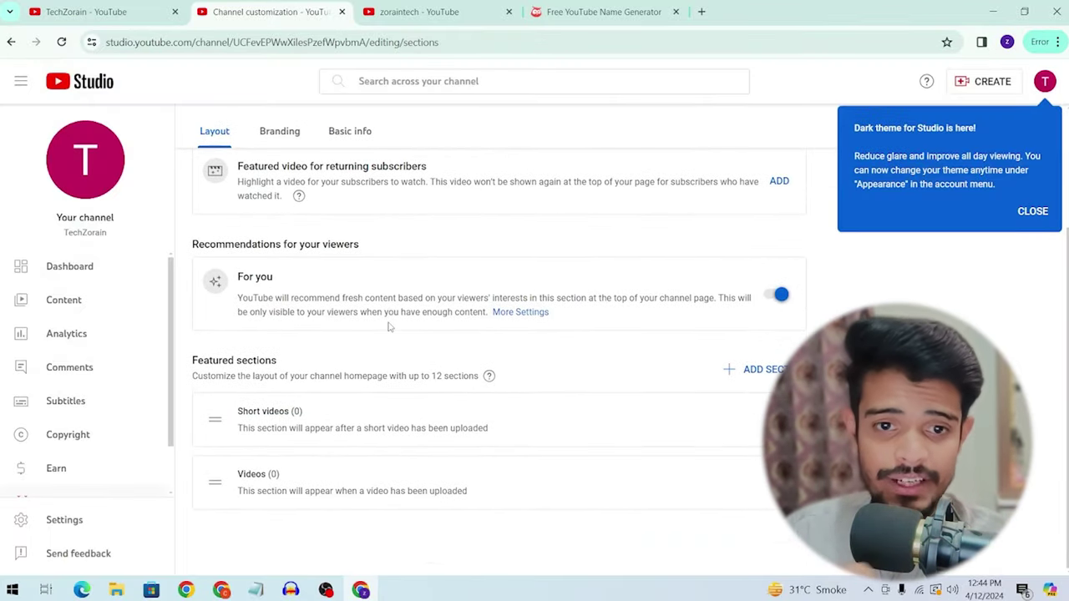
pyautogui.scroll(2, 388, 328)
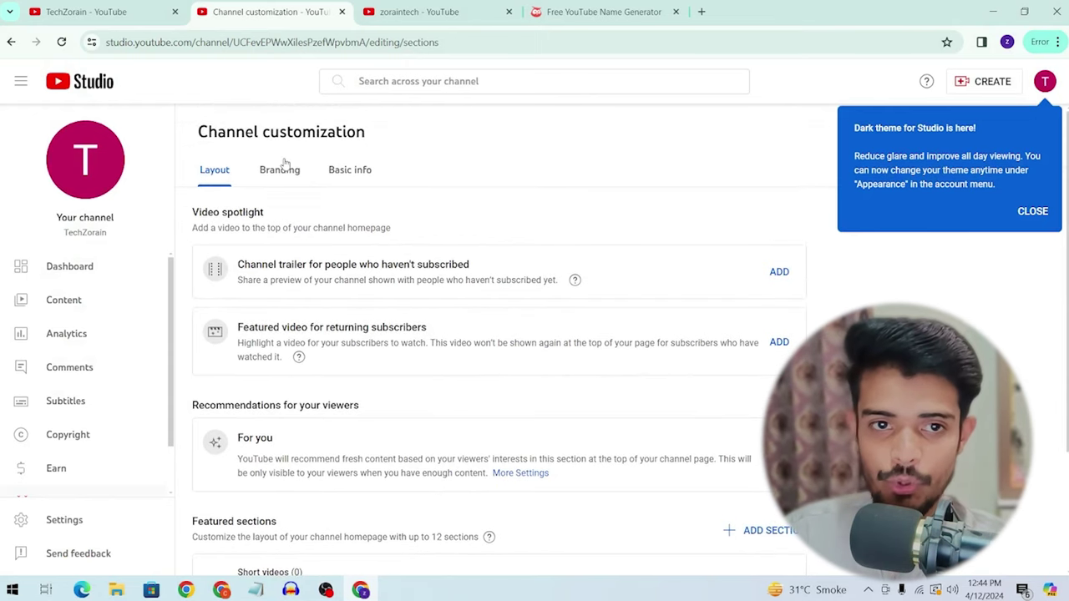
pyautogui.scroll(-1, 219, 181)
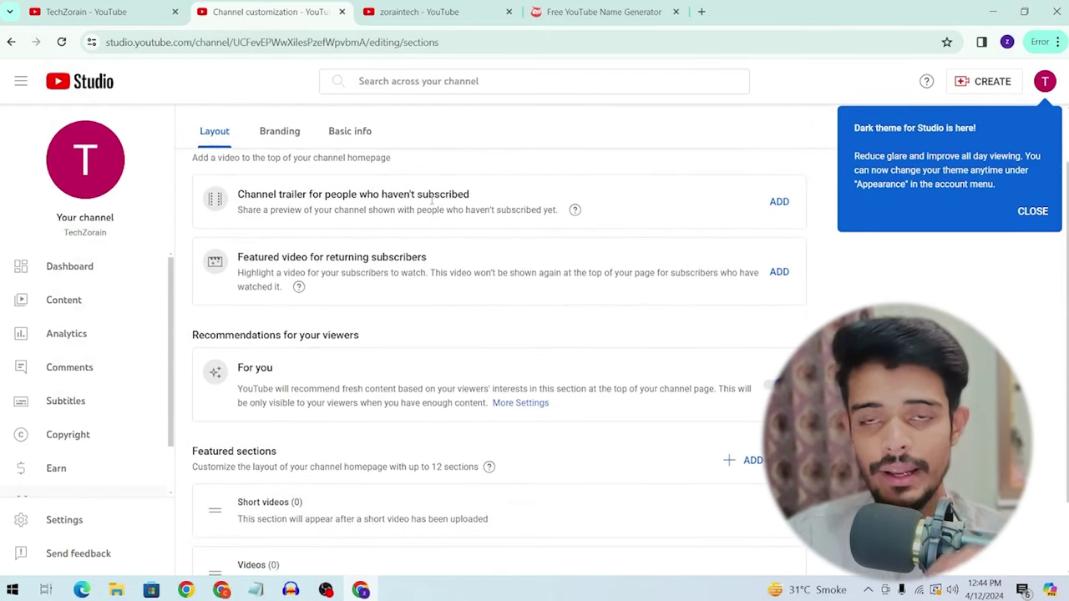
pyautogui.scroll(1, 291, 241)
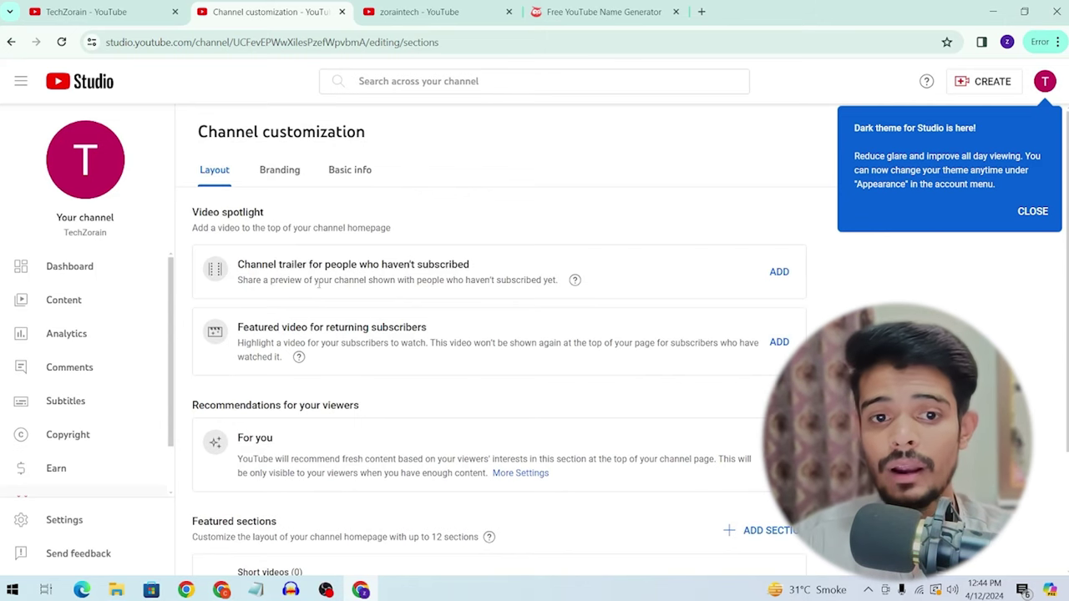
# Step: Open the channel trailer video picker, close it without choosing a video, and review the homepage sections
pyautogui.click(782, 276)
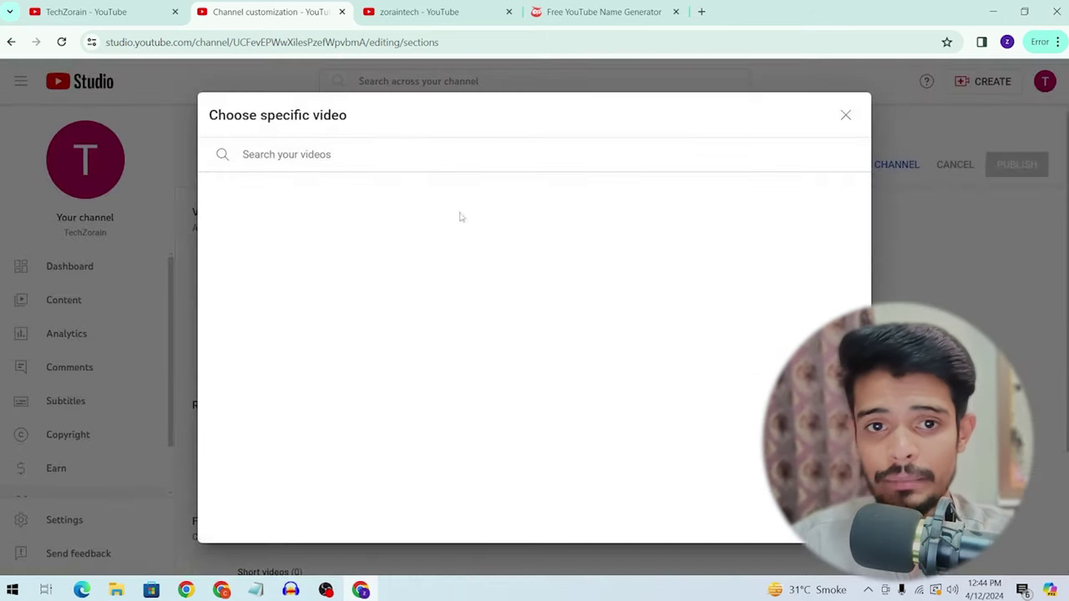
pyautogui.click(845, 115)
pyautogui.scroll(-1, 268, 292)
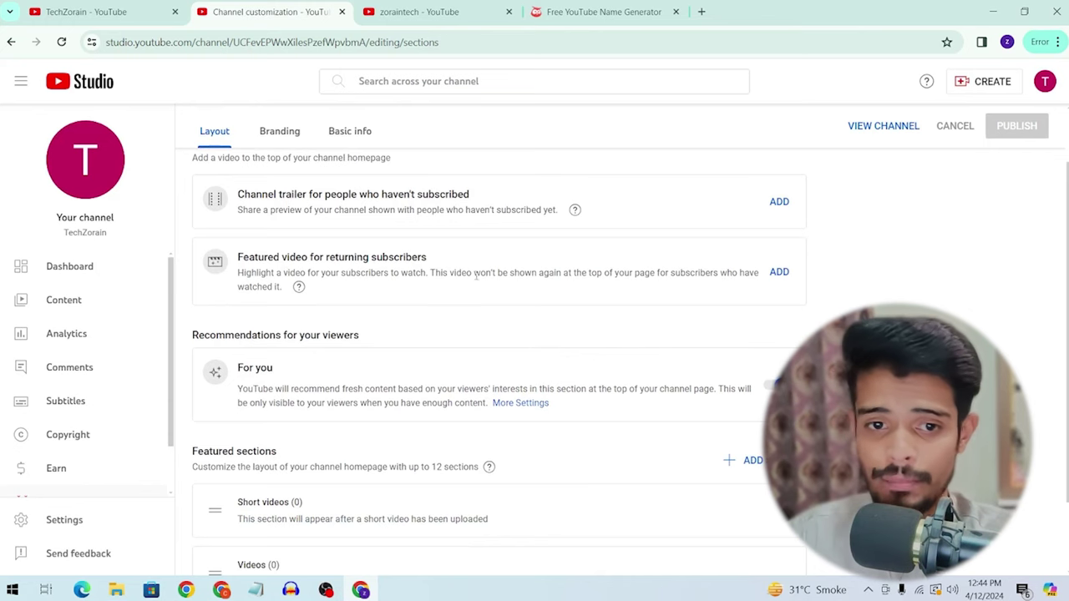
pyautogui.scroll(-1, 451, 276)
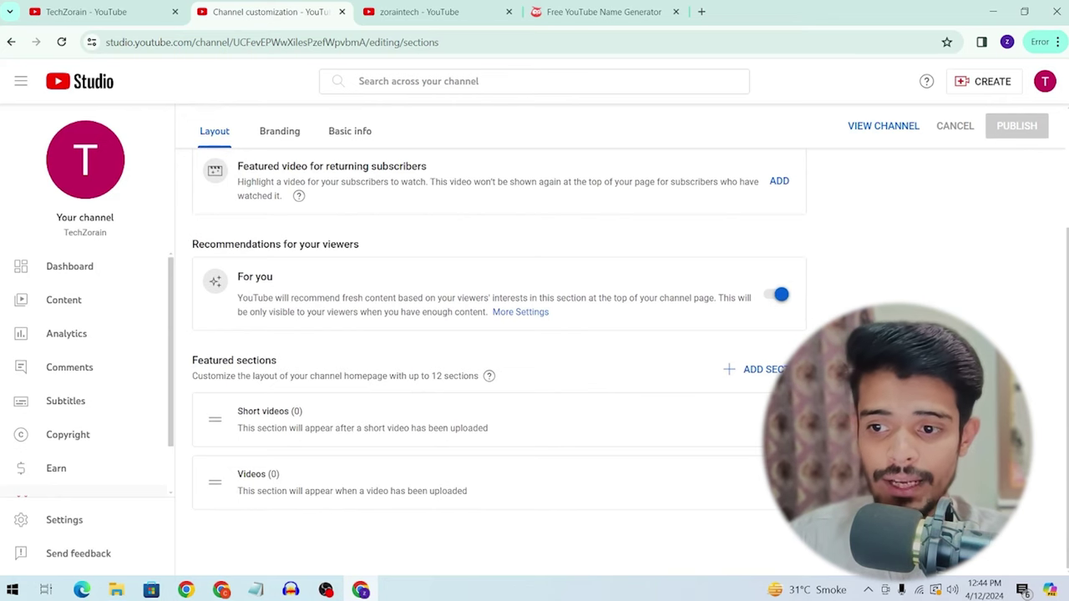
# Step: Add a Subscriptions section to the homepage featured sections and publish the layout
pyautogui.click(762, 369)
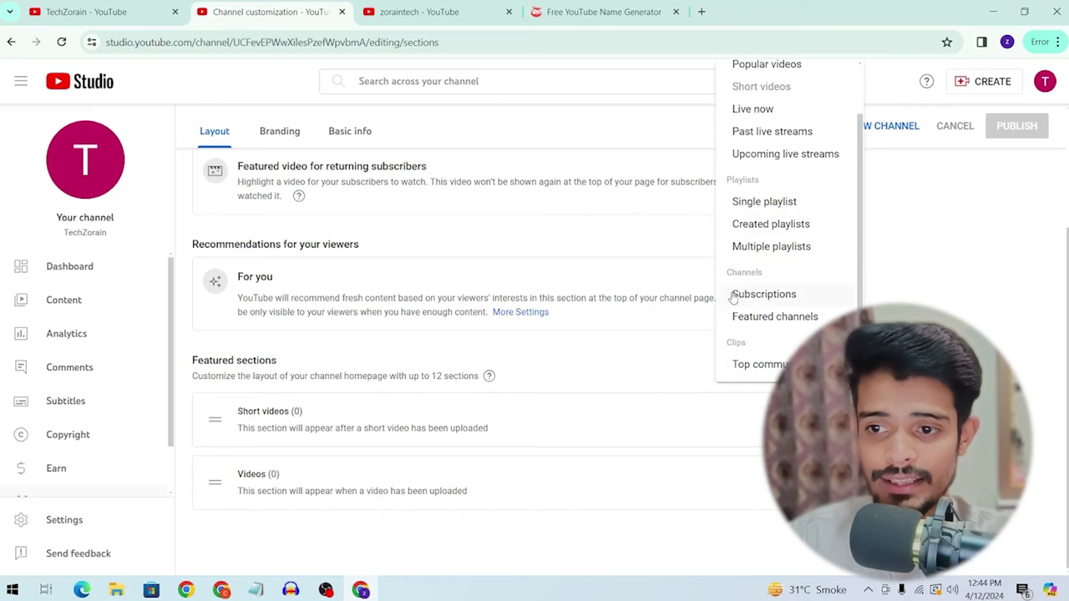
pyautogui.click(763, 295)
pyautogui.moveTo(231, 493); pyautogui.dragTo(231, 360)
pyautogui.moveTo(220, 476); pyautogui.dragTo(219, 456)
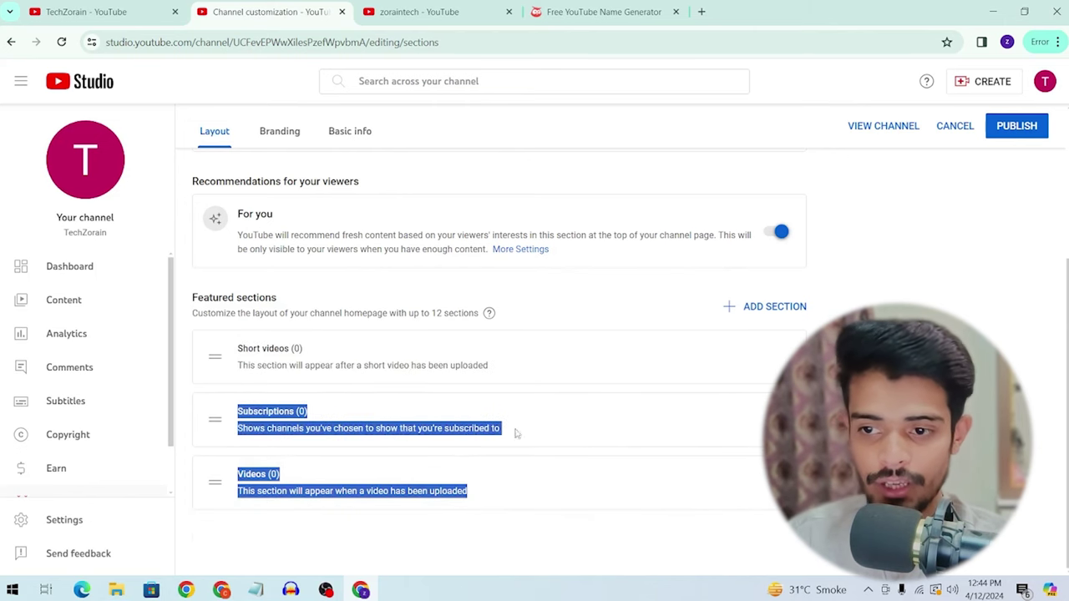
pyautogui.click(507, 347)
pyautogui.scroll(4, 769, 265)
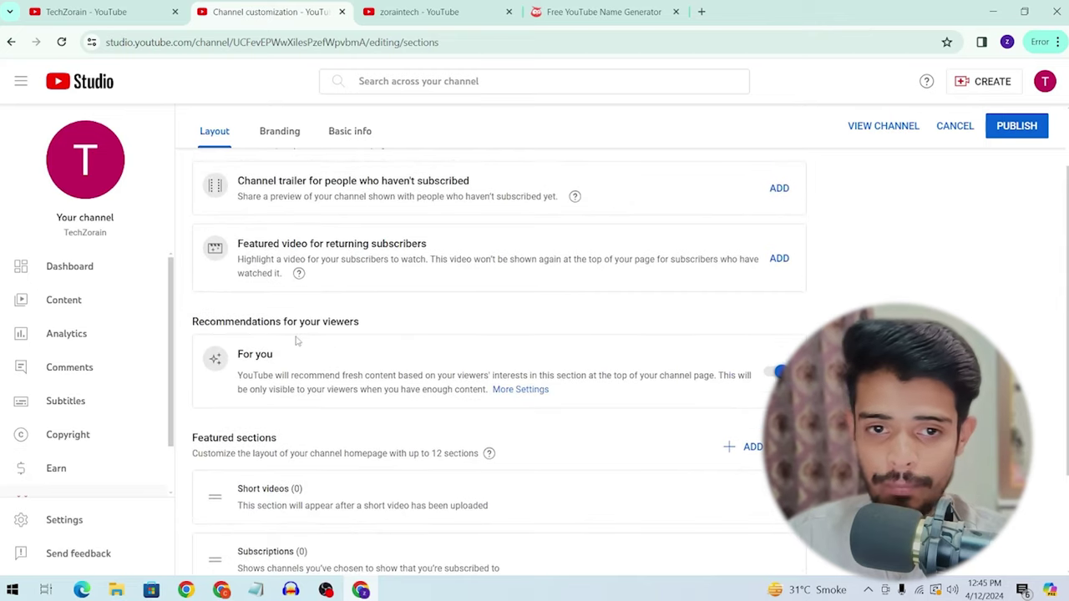
pyautogui.click(1036, 171)
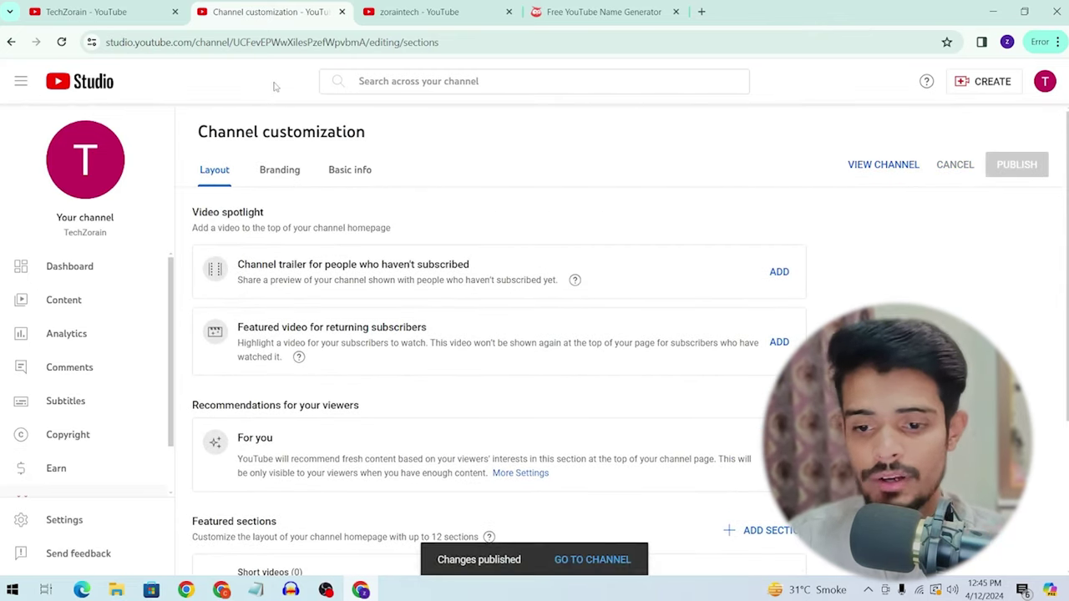
pyautogui.click(274, 170)
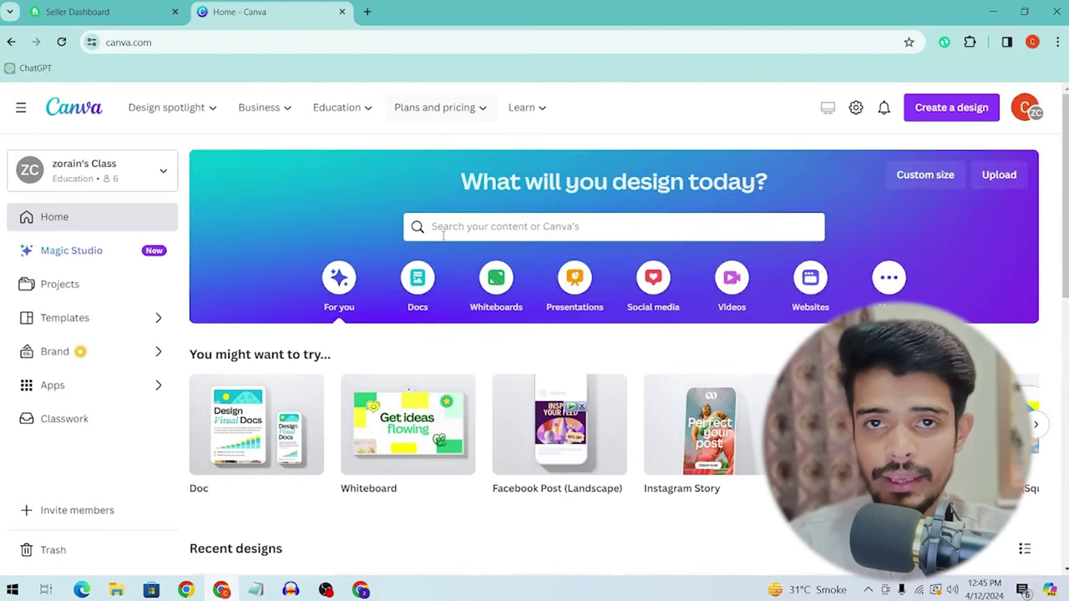
# Step: Search Canva for 'logo' and open the Art / Design Logo templates
pyautogui.click(459, 226)
pyautogui.write('logo design')
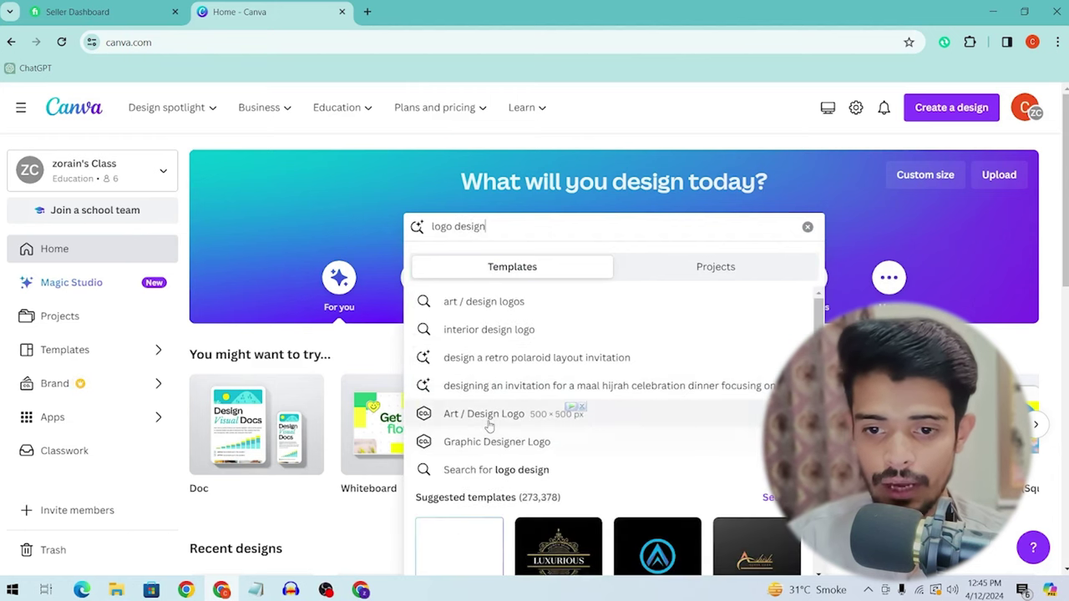
pyautogui.click(489, 426)
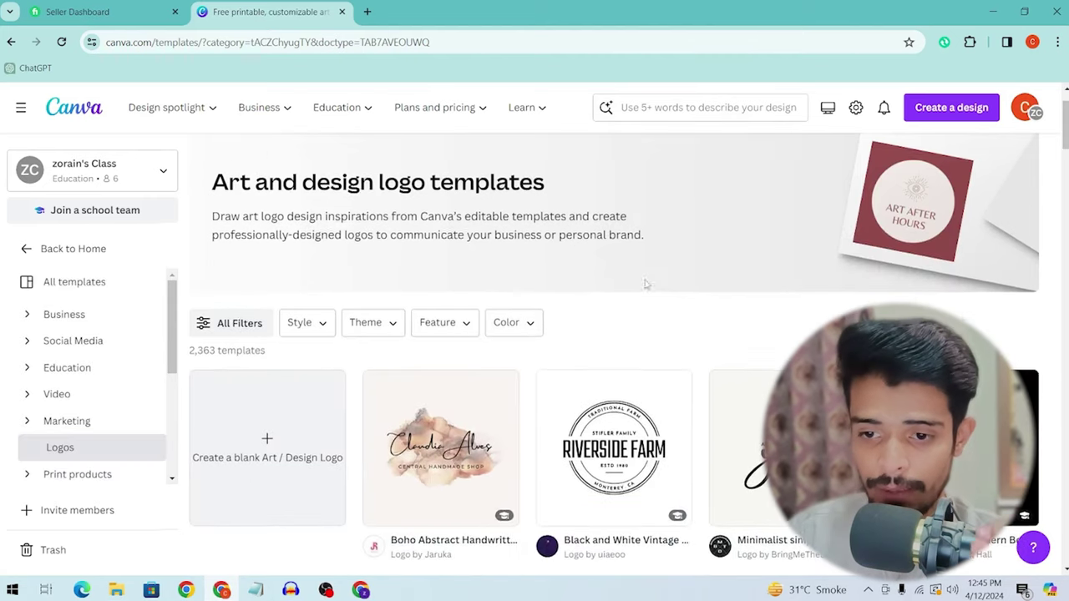
pyautogui.scroll(-3, 555, 265)
pyautogui.scroll(-3, 554, 265)
pyautogui.scroll(4, 584, 284)
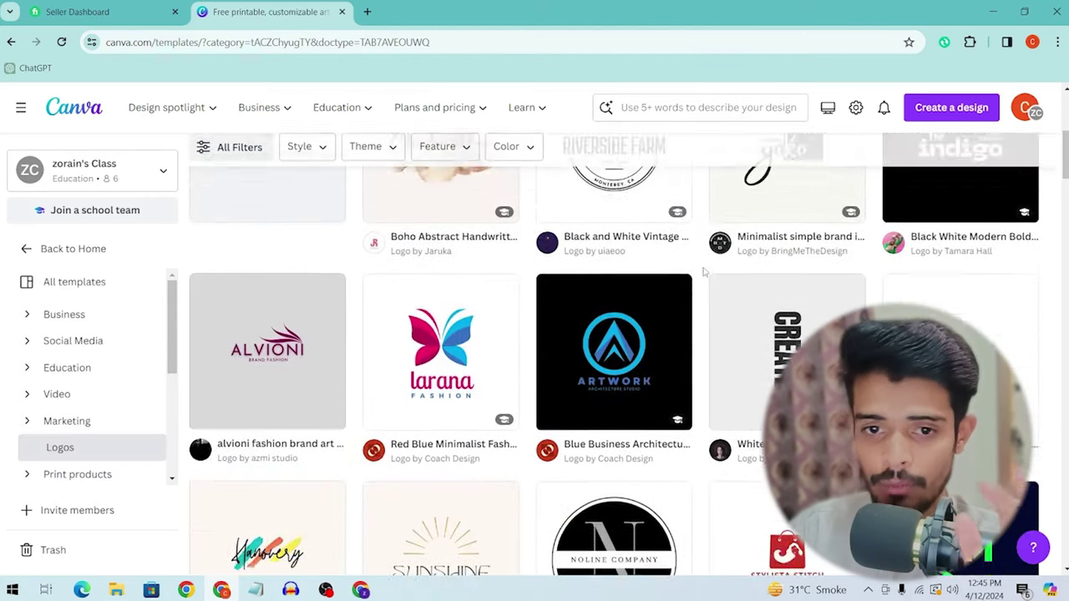
# Step: Create a blank Art / Design Logo design, then return to the logo templates page
pyautogui.click(318, 303)
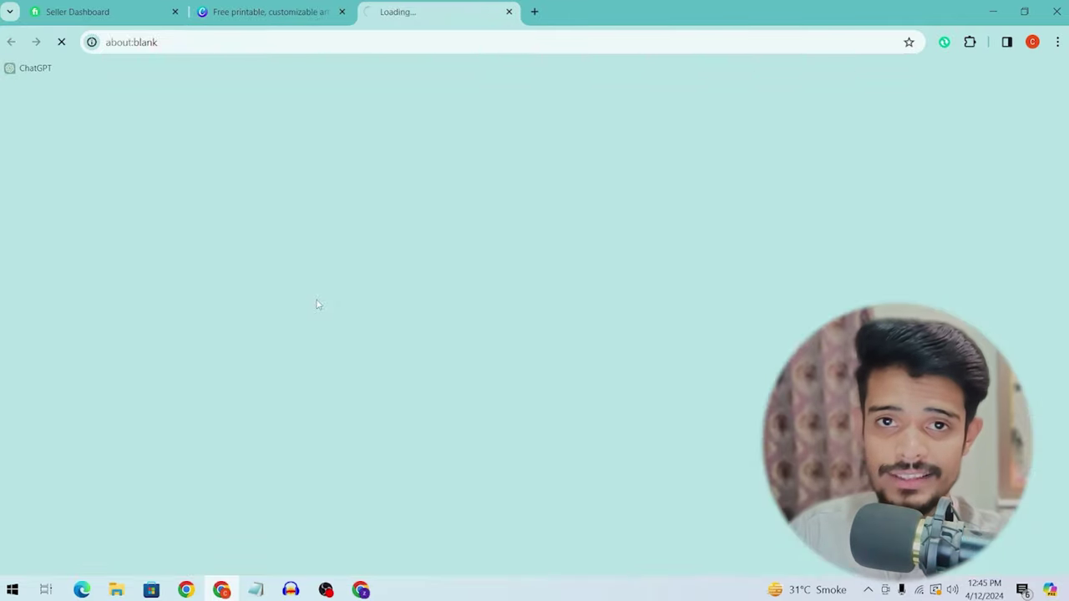
pyautogui.click(305, 10)
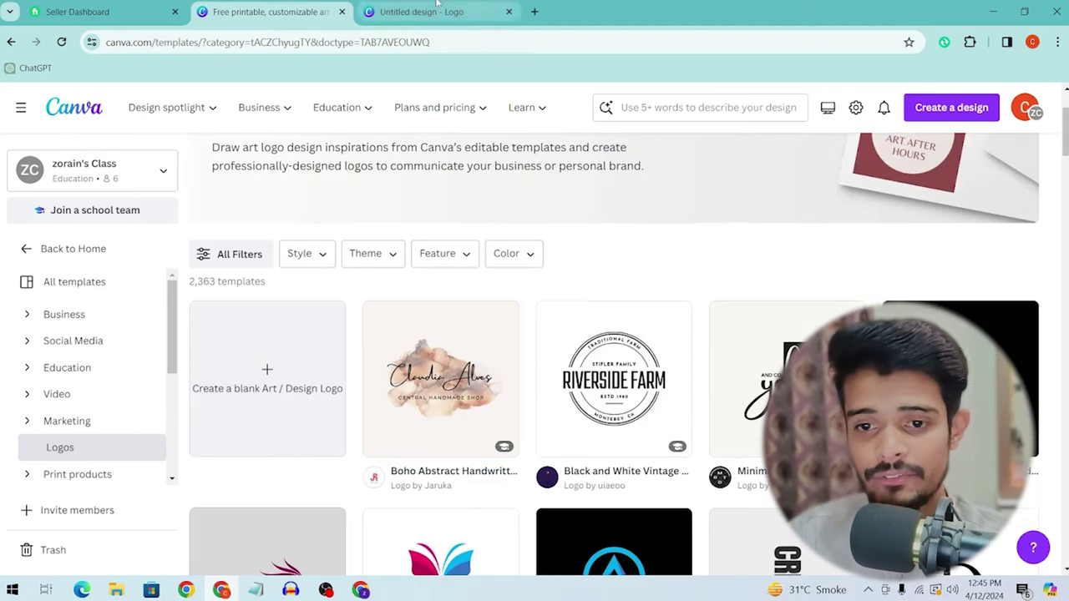
pyautogui.click(421, 11)
pyautogui.click(268, 11)
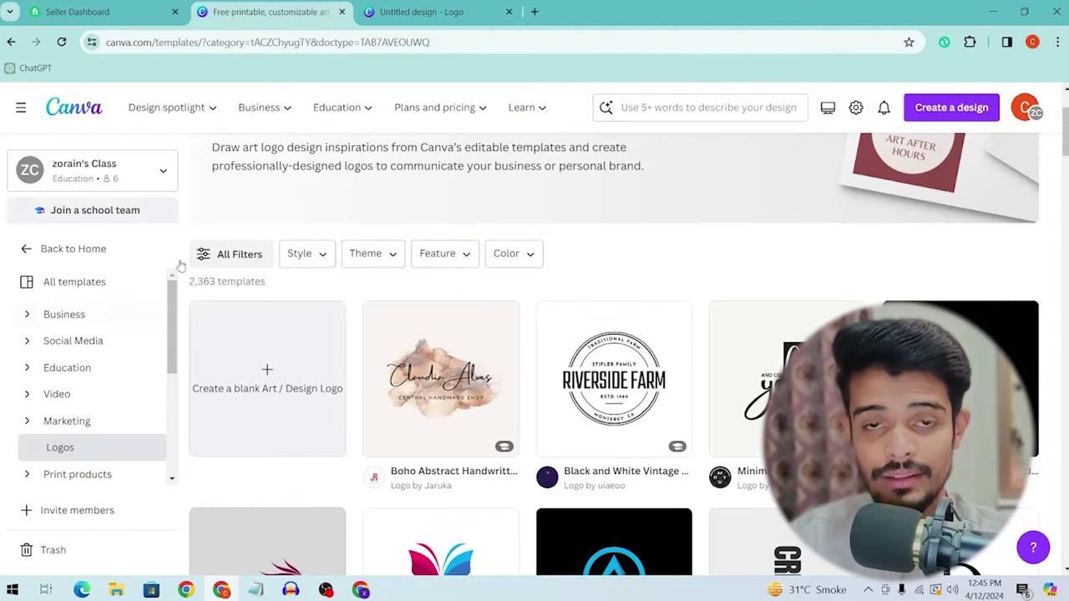
# Step: Apply the Veronica logo template to the new blank logo design
pyautogui.click(368, 6)
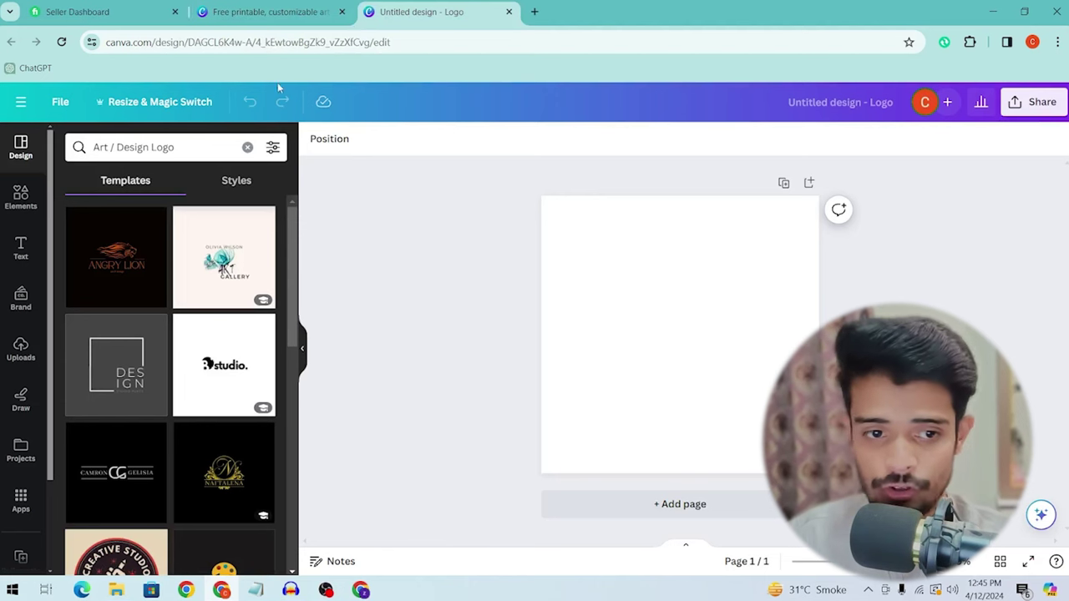
pyautogui.scroll(-2, 25, 418)
pyautogui.scroll(-5, 111, 431)
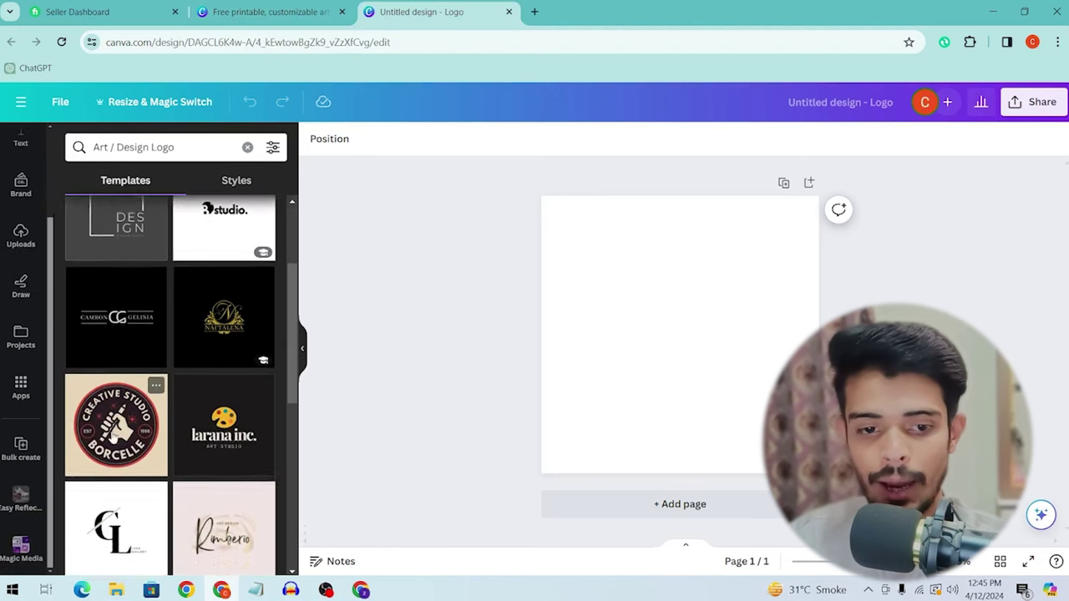
pyautogui.scroll(2, 111, 431)
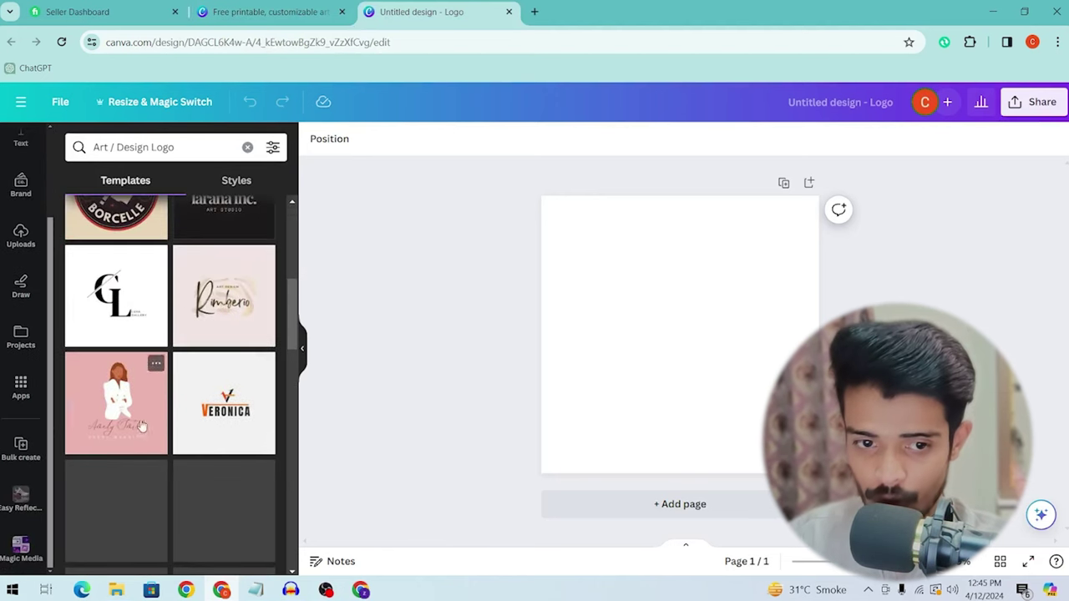
pyautogui.click(221, 426)
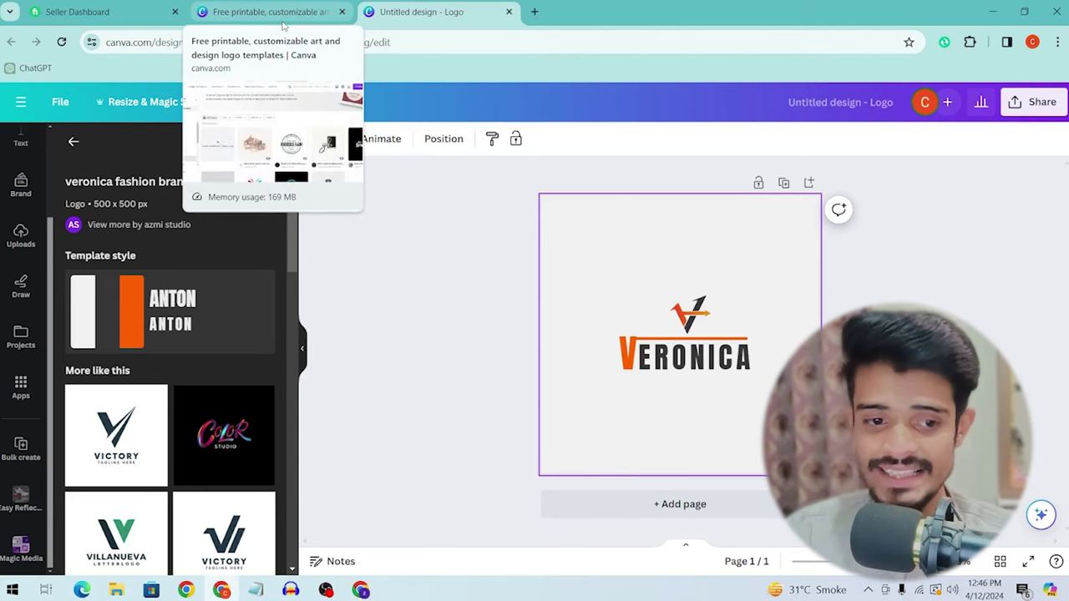
# Step: Delete the orange V icon and the VERONICA text from the page
pyautogui.click(690, 315)
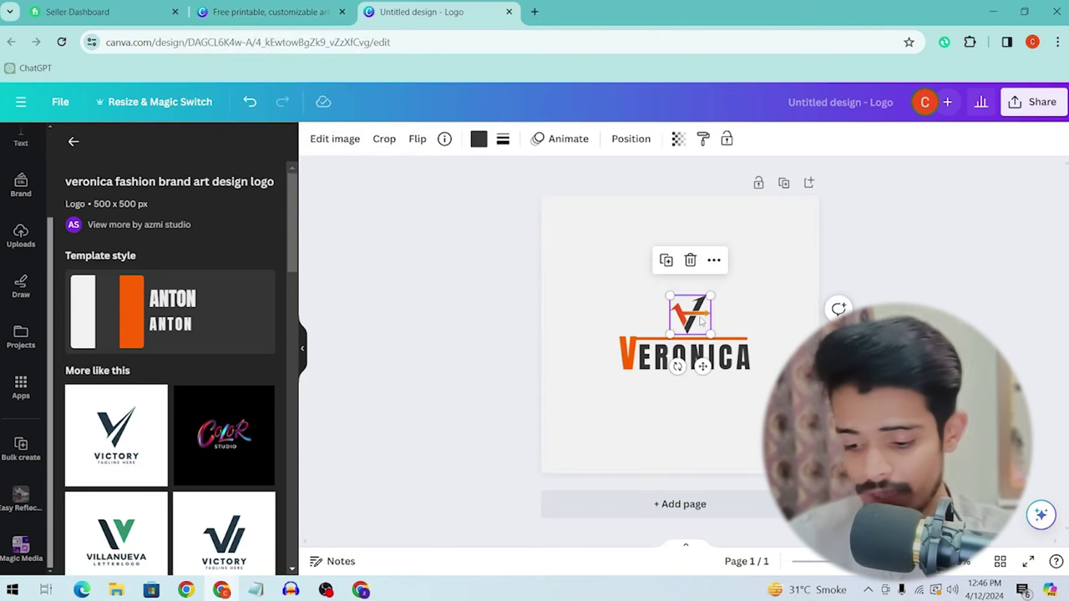
pyautogui.press('Delete')
pyautogui.click(768, 366)
pyautogui.press('Delete')
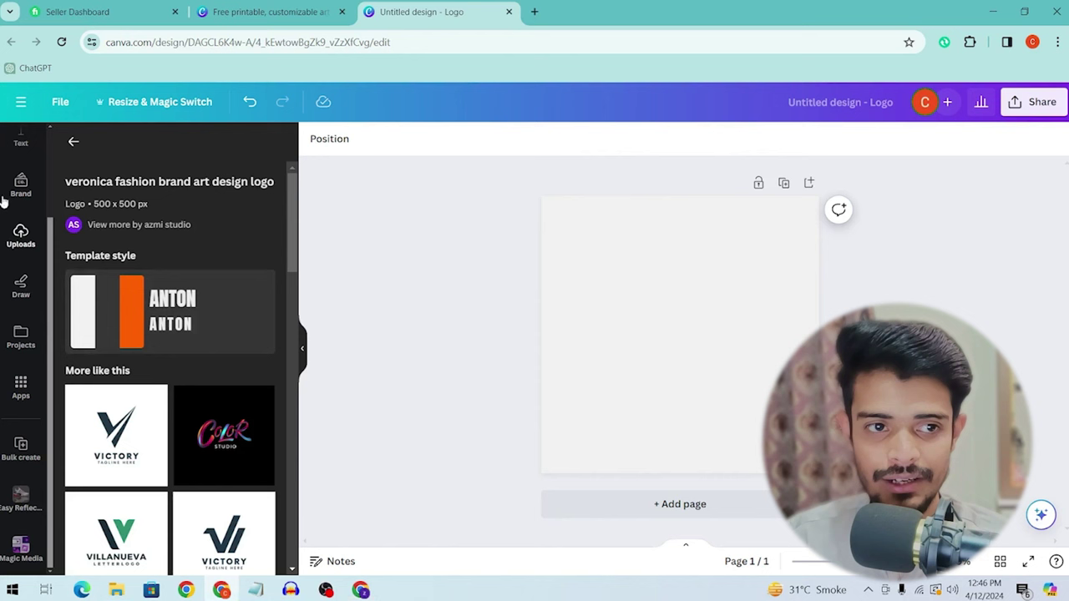
# Step: Select the circle frame and place the uploaded photo inside it
pyautogui.scroll(3, 4, 200)
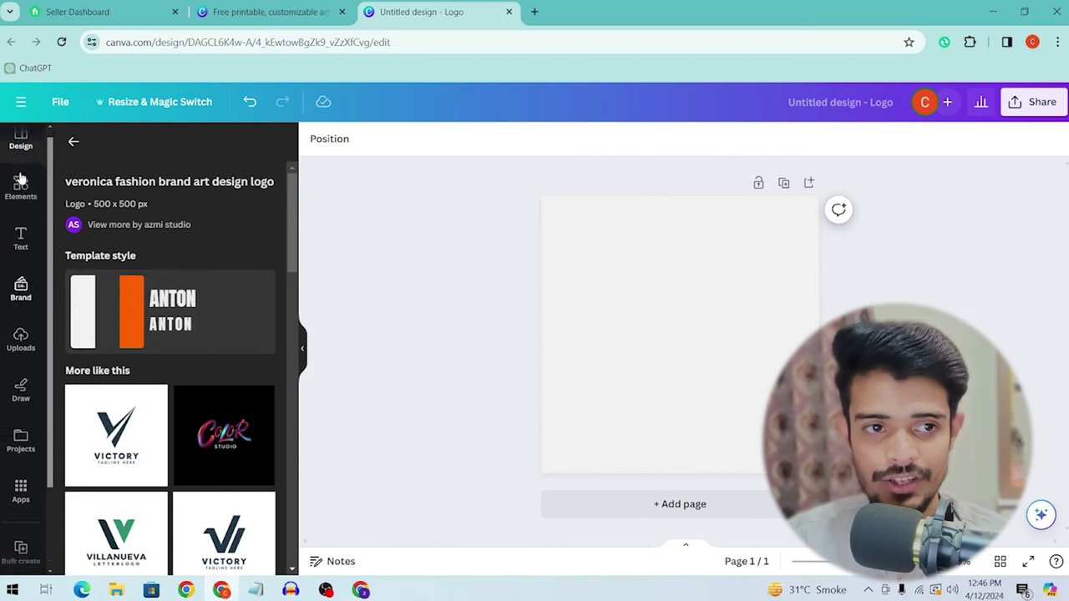
pyautogui.scroll(-5, 167, 334)
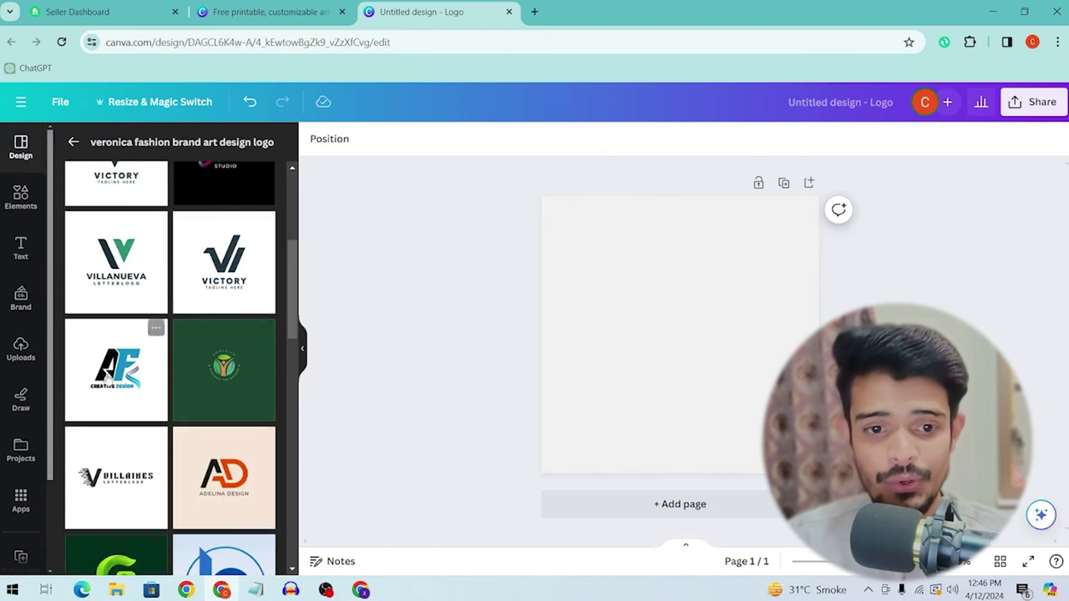
pyautogui.scroll(-6, 176, 345)
pyautogui.scroll(-5, 172, 286)
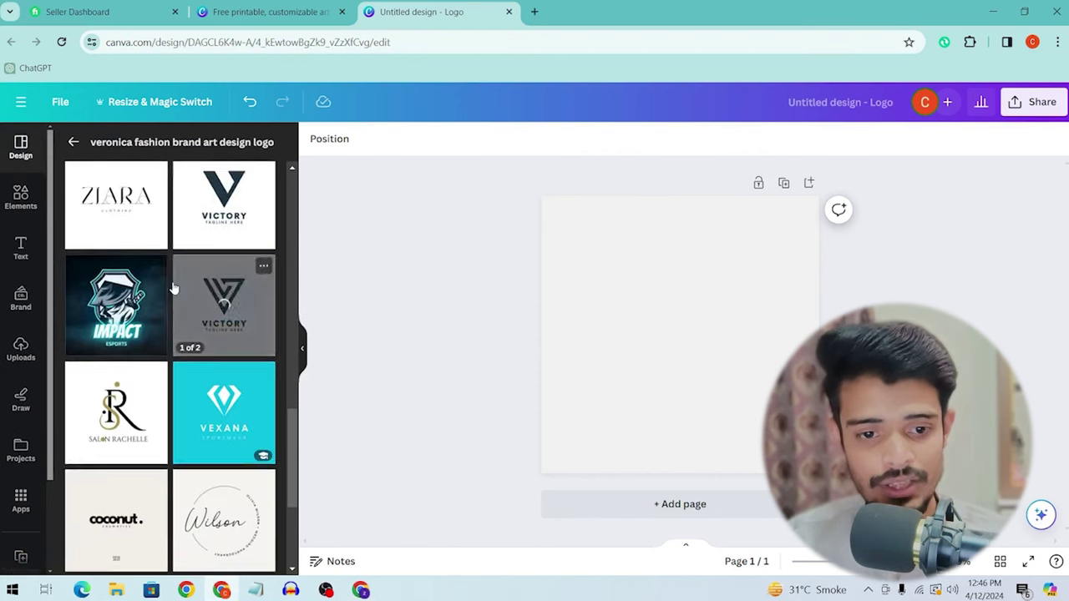
pyautogui.scroll(4, 173, 286)
pyautogui.scroll(4, 172, 286)
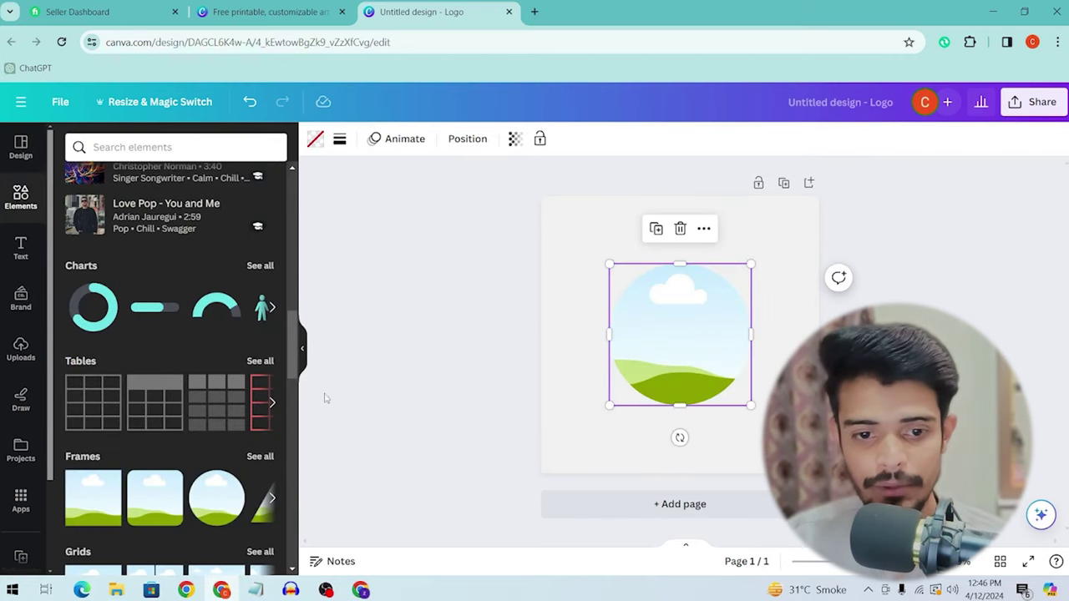
pyautogui.click(379, 338)
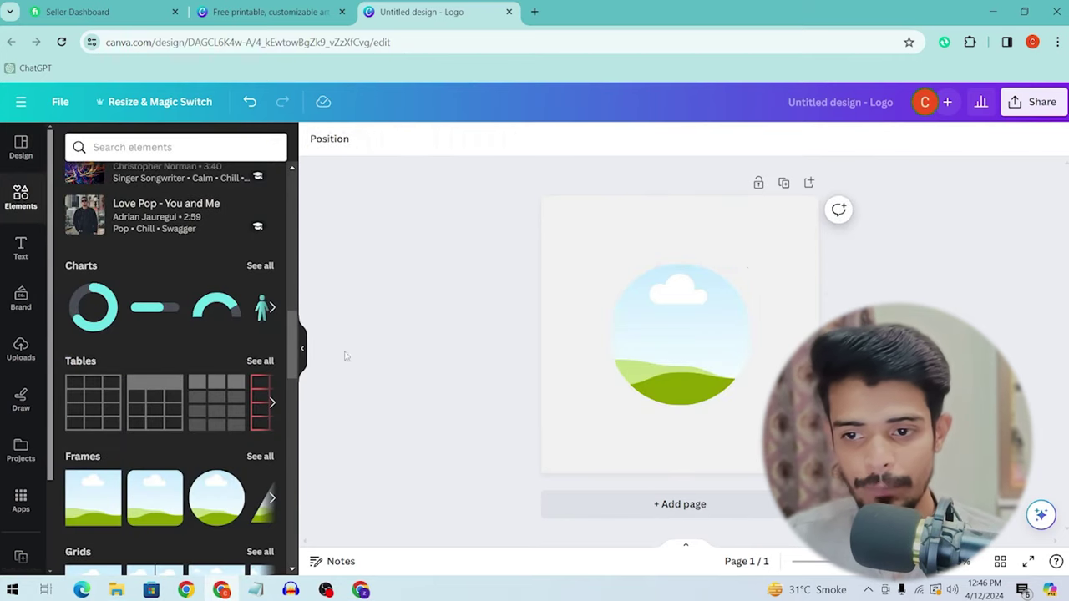
pyautogui.click(695, 375)
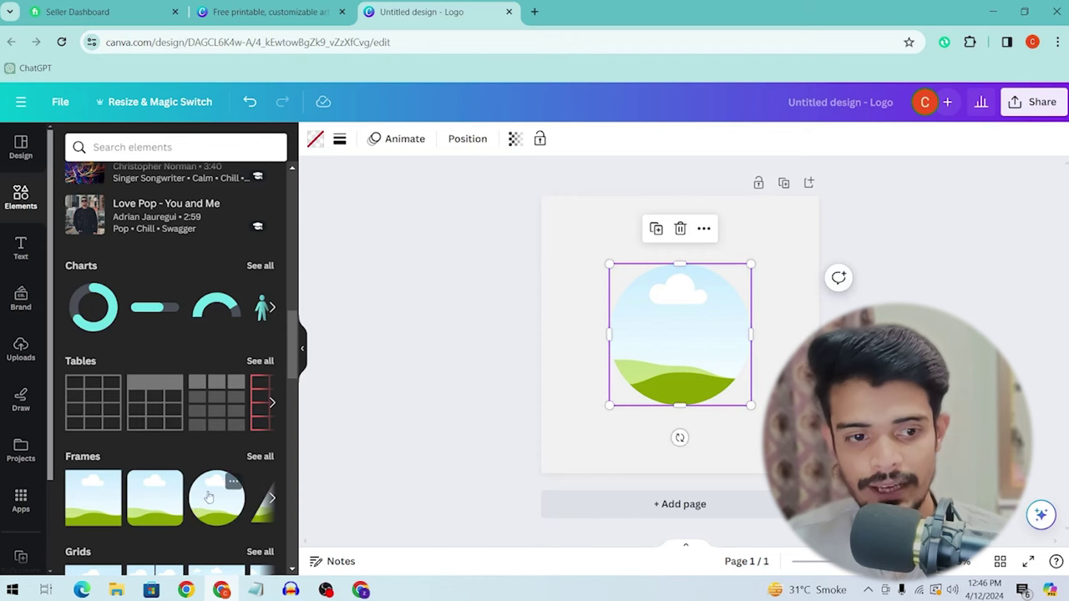
pyautogui.scroll(-4, 221, 382)
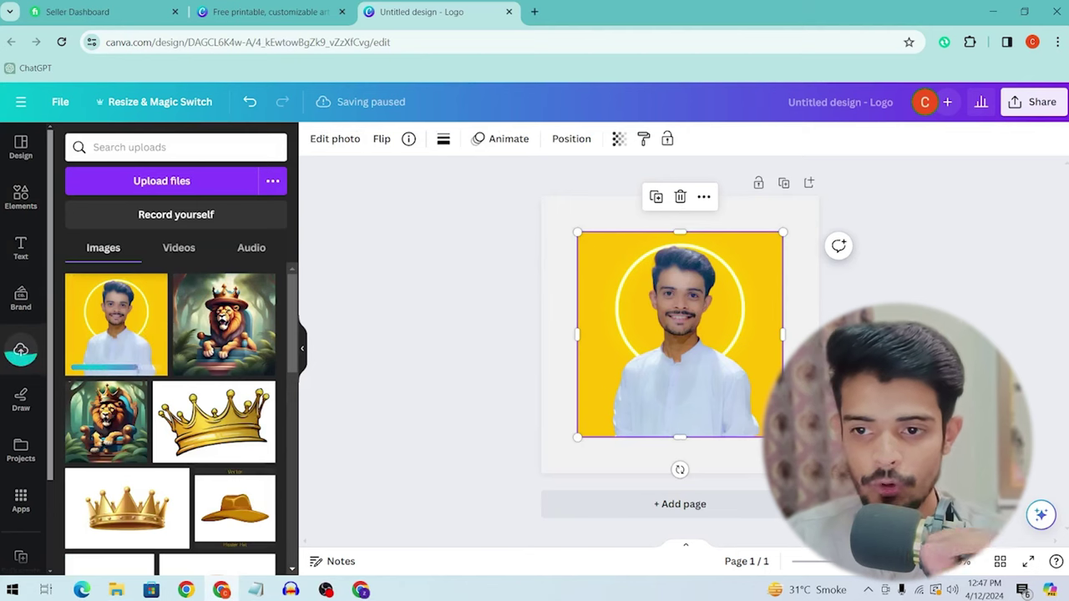
pyautogui.moveTo(747, 334); pyautogui.dragTo(694, 330)
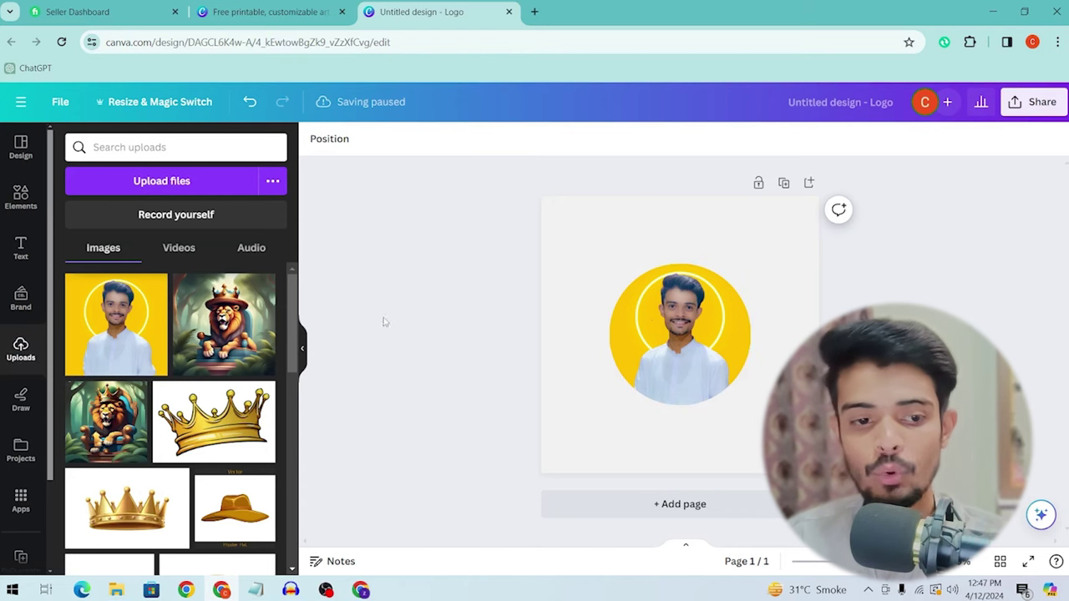
# Step: Try two lion images in the circle frame, then undo back to the original square photo
pyautogui.scroll(-5, 137, 339)
pyautogui.scroll(-3, 151, 359)
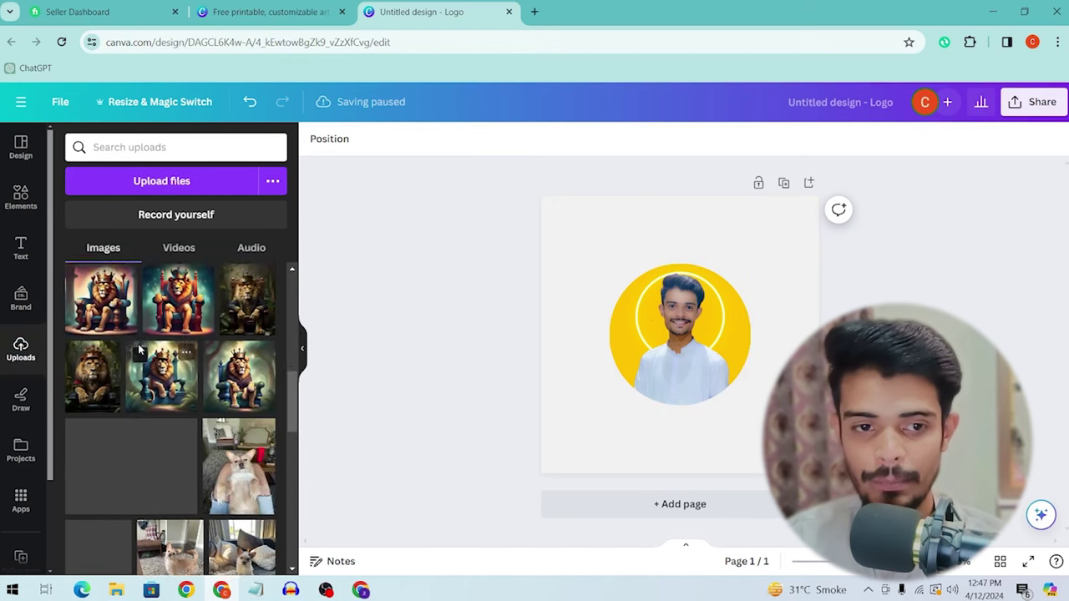
pyautogui.moveTo(348, 368); pyautogui.dragTo(693, 338)
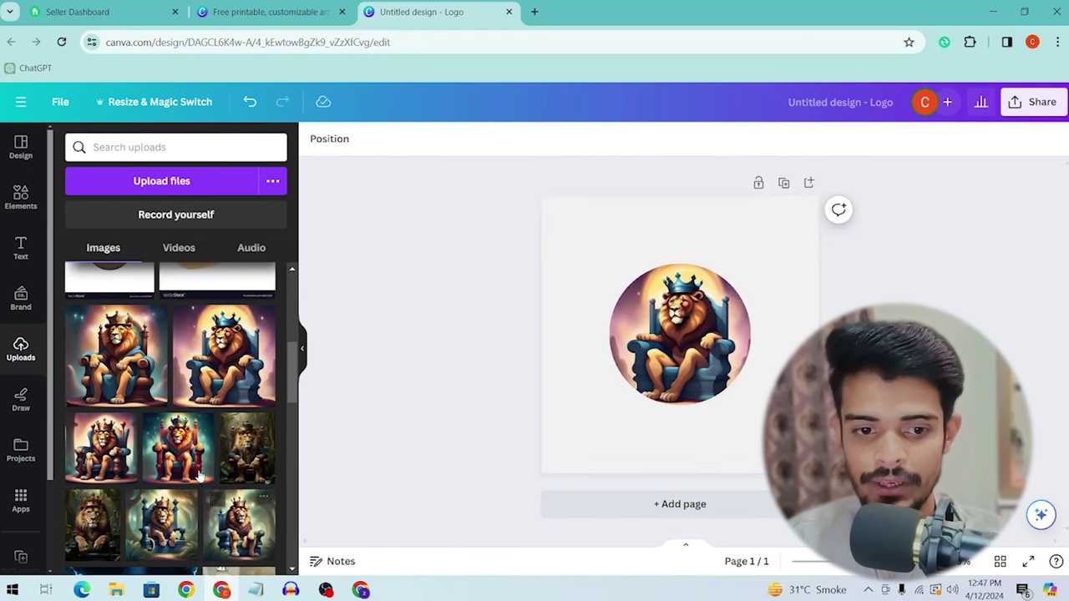
pyautogui.moveTo(201, 476); pyautogui.dragTo(680, 335)
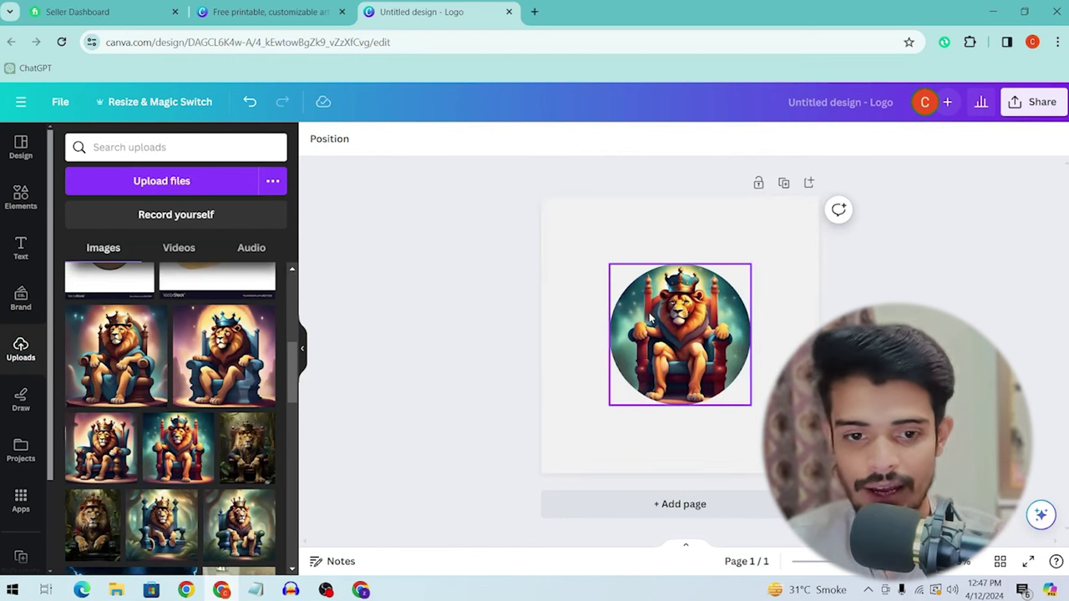
pyautogui.hotkey('ctrl', 'z')
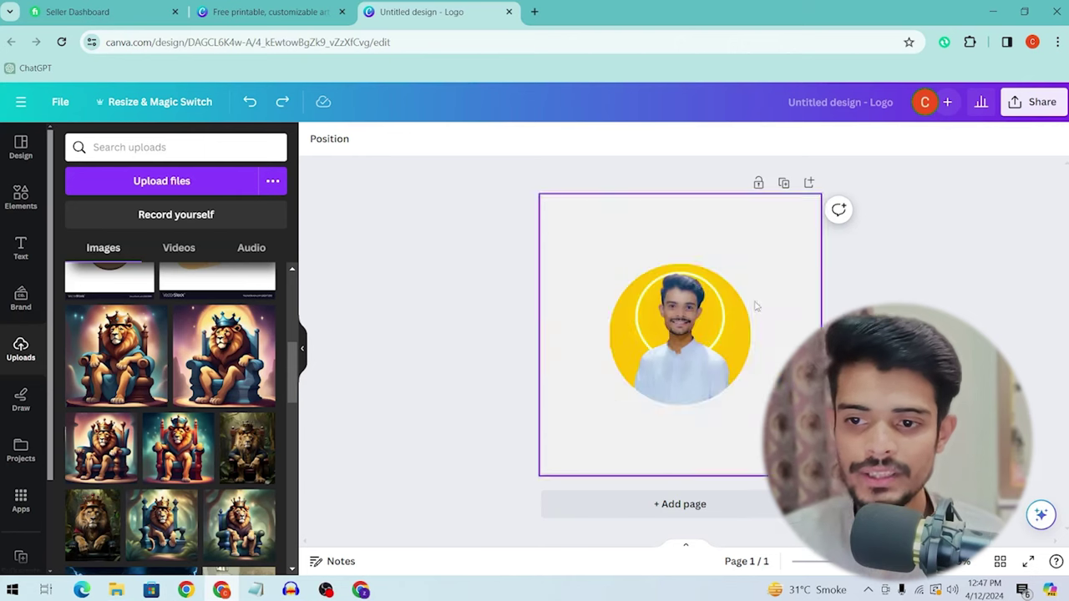
pyautogui.hotkey('ctrl', 'z')
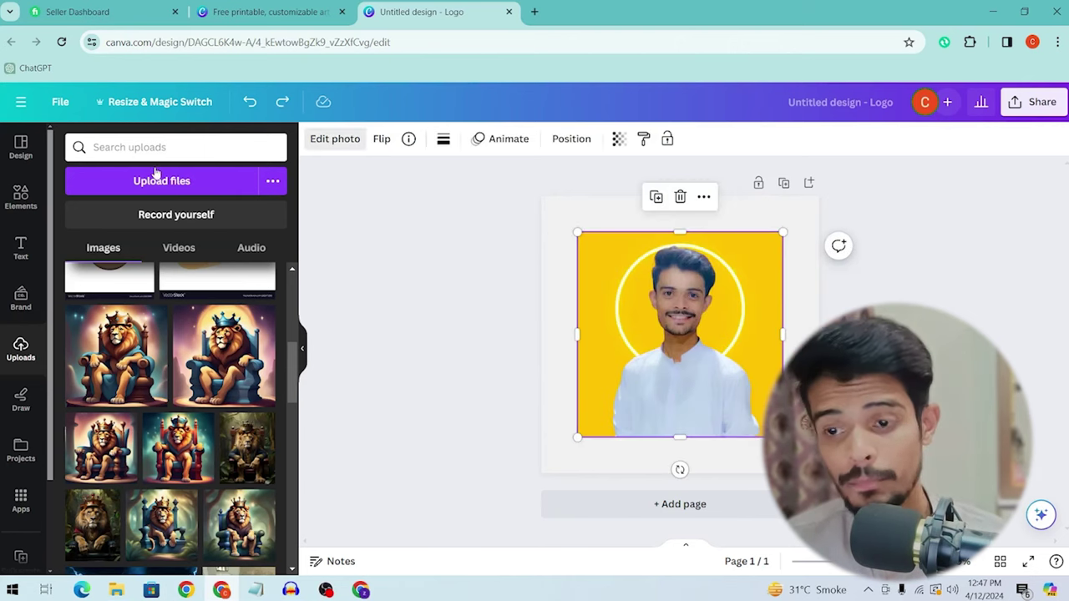
# Step: Remove the photo's background with BG Remover and reposition the cut-out man
pyautogui.click(335, 138)
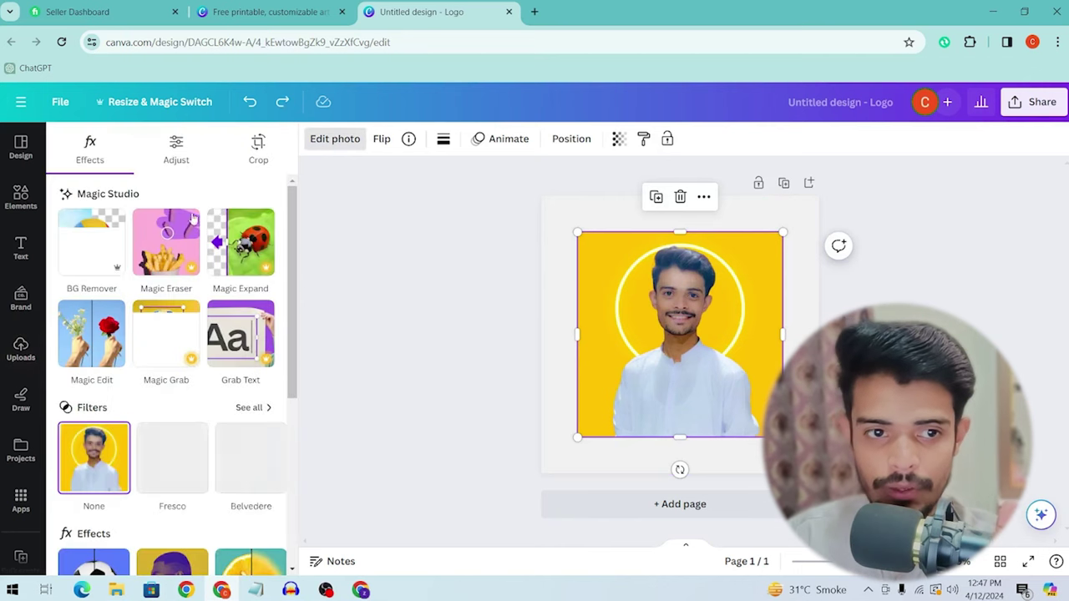
pyautogui.click(105, 255)
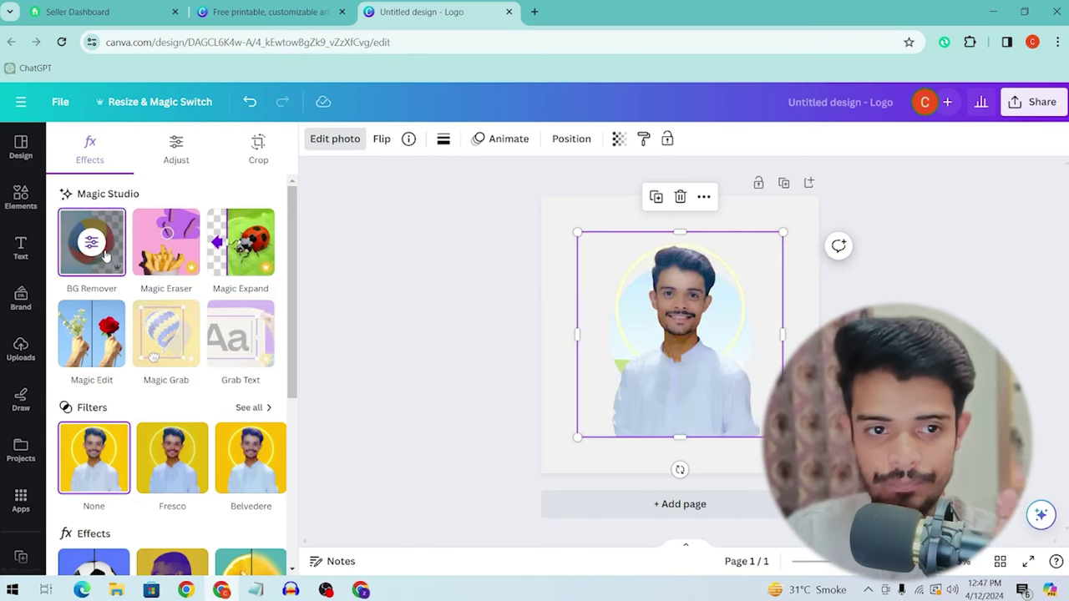
pyautogui.moveTo(715, 402); pyautogui.dragTo(725, 401)
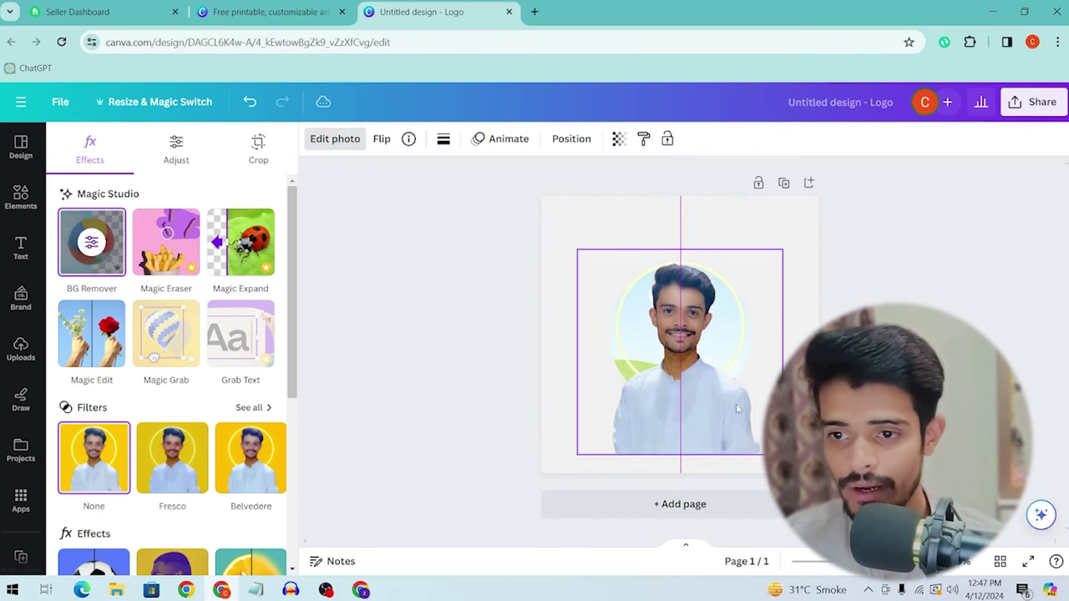
pyautogui.click(750, 367)
pyautogui.hotkey('ctrl', 'z')
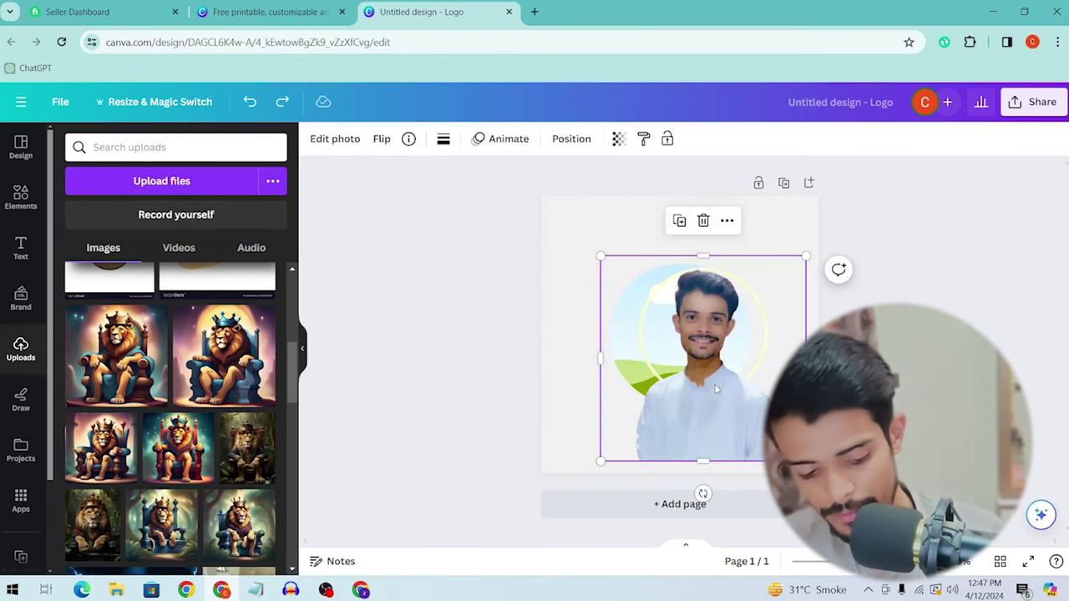
pyautogui.press('Delete')
pyautogui.press('Delete')
pyautogui.hotkey('ctrl', 'v')
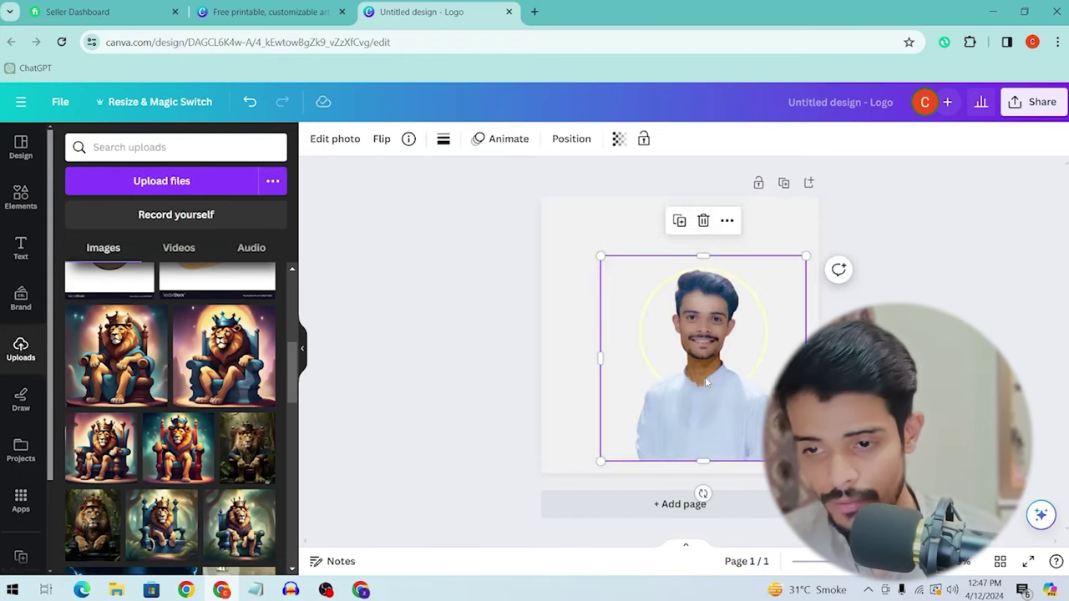
pyautogui.moveTo(705, 377); pyautogui.dragTo(684, 353)
# Step: Make the page background light turquoise and move the cut-out down on the page
pyautogui.click(552, 305)
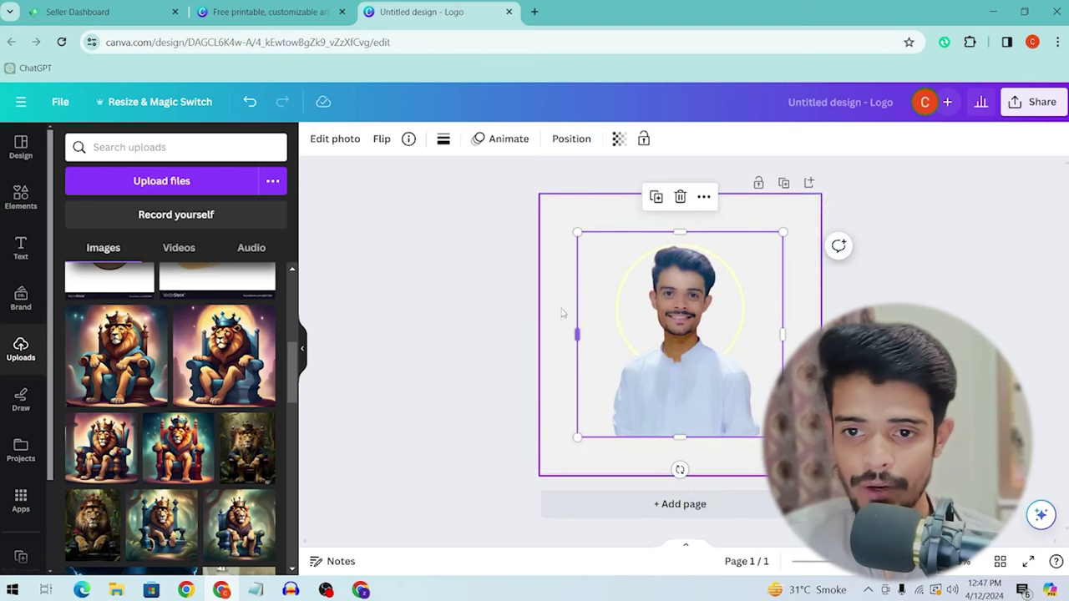
pyautogui.click(316, 142)
pyautogui.scroll(-4, 159, 376)
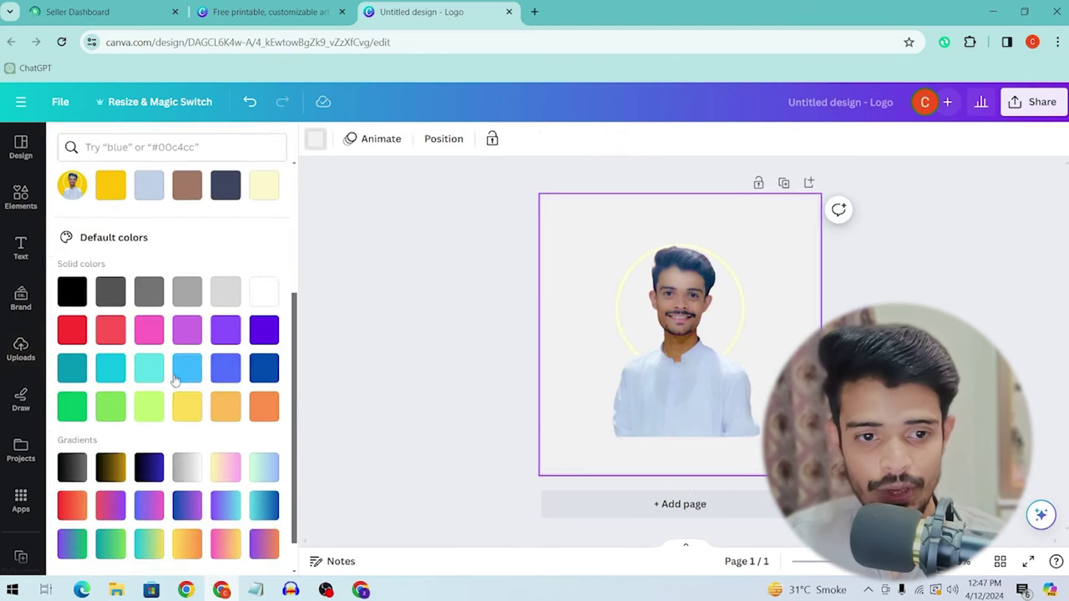
pyautogui.click(157, 377)
pyautogui.moveTo(681, 351); pyautogui.dragTo(680, 388)
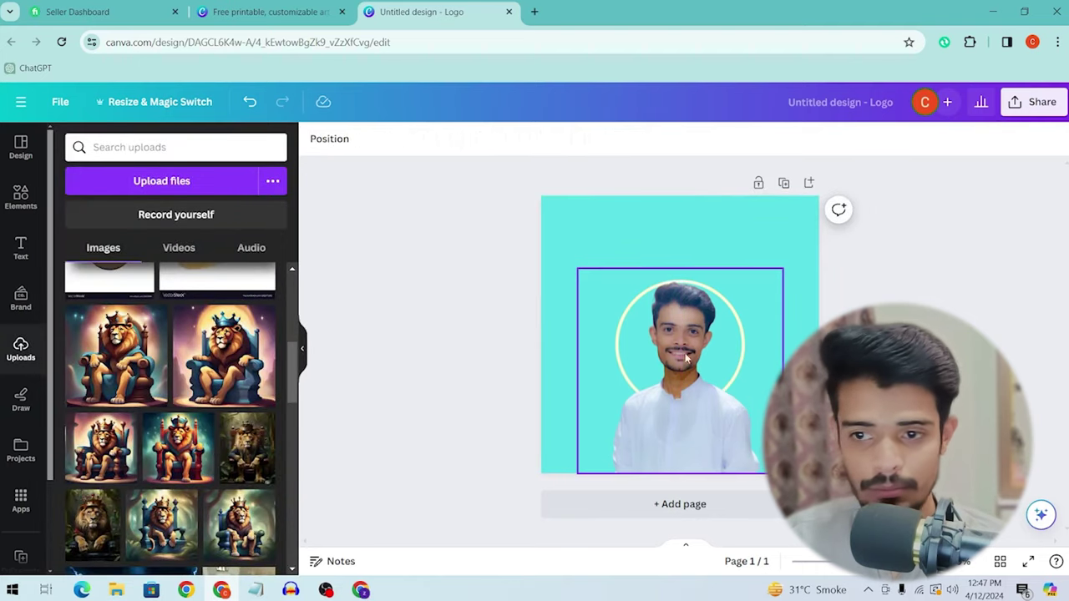
pyautogui.click(779, 281)
# Step: Enlarge and centre the cut-out, then download the design as a 1,000 × 1,000 px PNG
pyautogui.moveTo(782, 269); pyautogui.dragTo(841, 195)
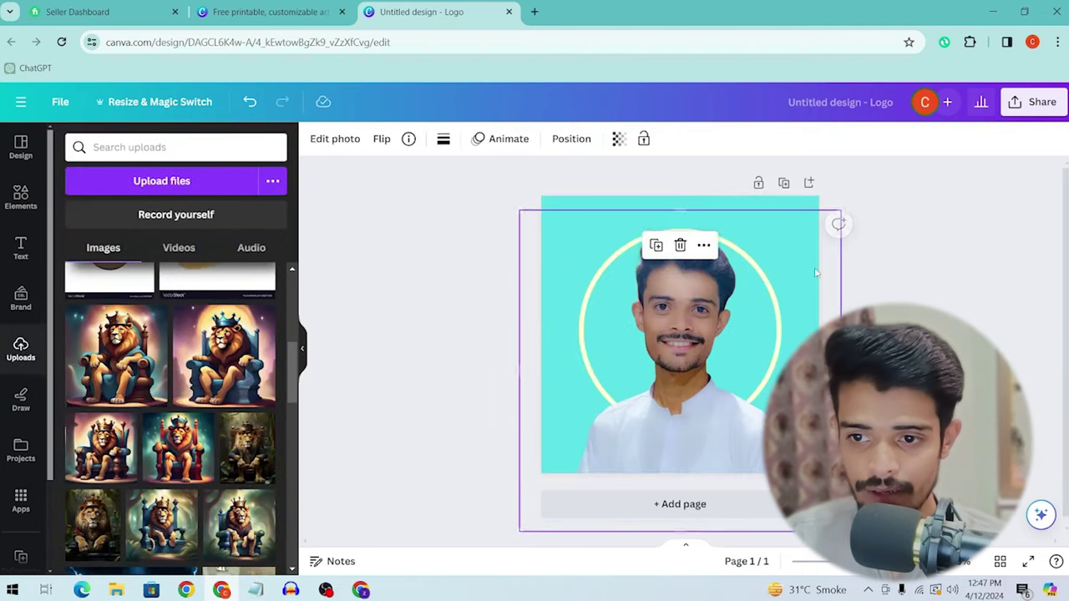
pyautogui.moveTo(763, 308); pyautogui.dragTo(757, 308)
pyautogui.click(1034, 101)
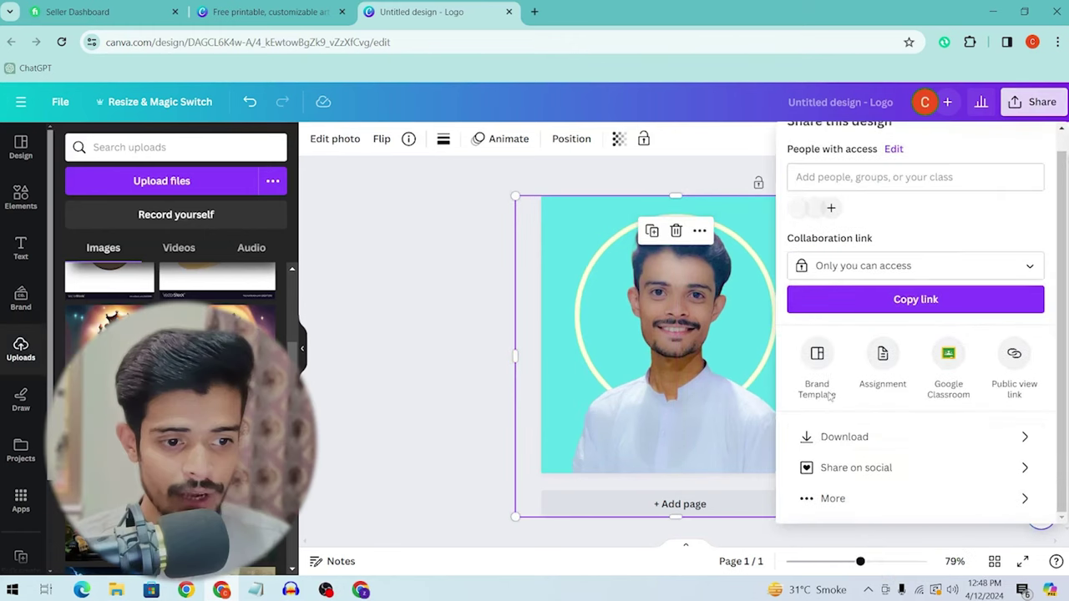
pyautogui.click(831, 436)
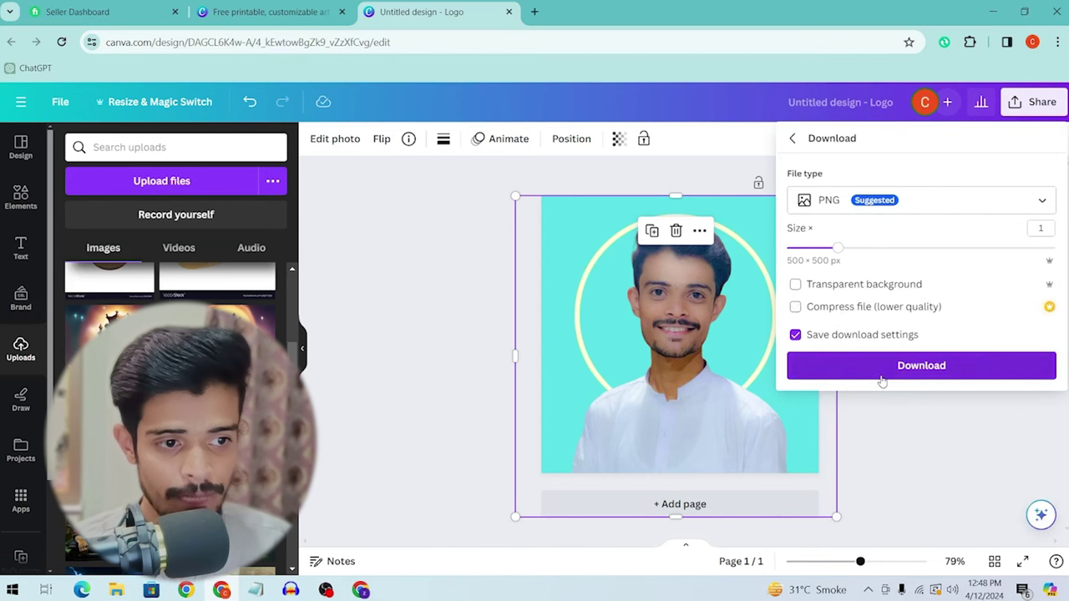
pyautogui.moveTo(838, 248); pyautogui.dragTo(941, 249)
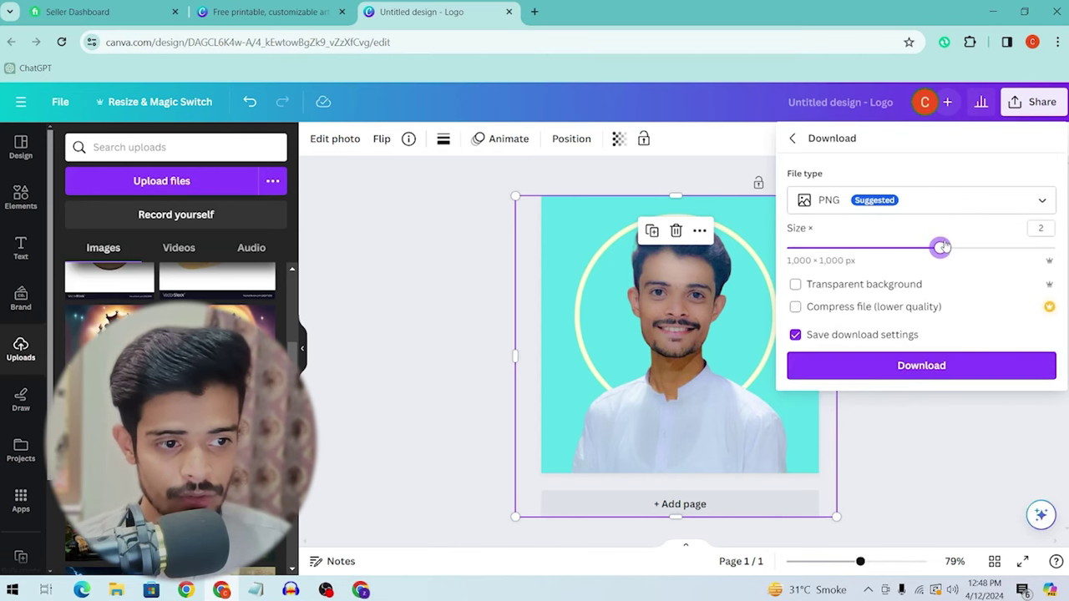
pyautogui.click(946, 377)
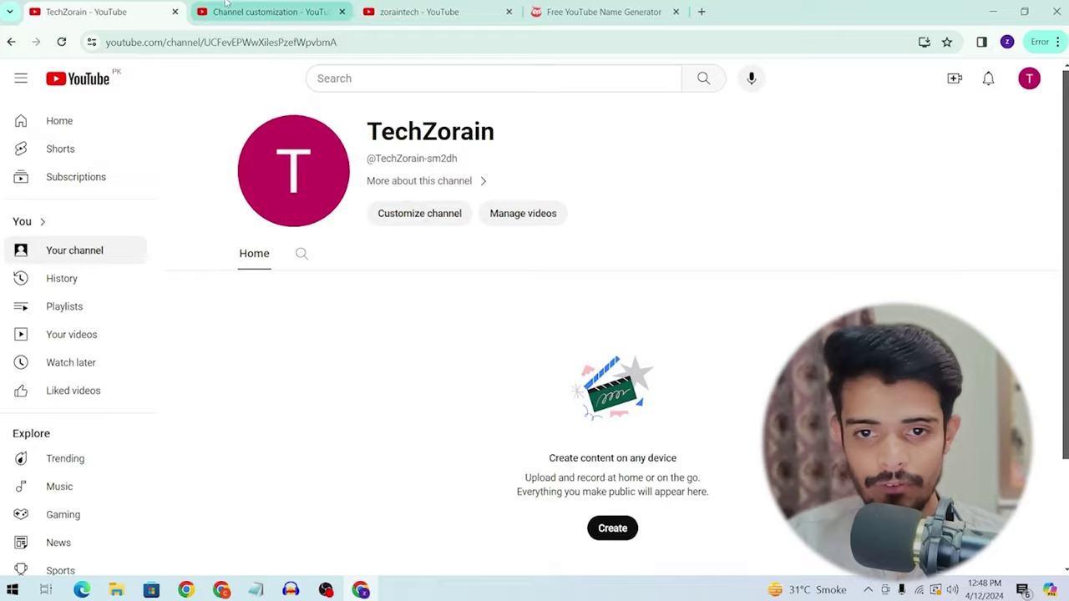
# Step: Upload Untitled design (36) from Downloads as the channel profile picture
pyautogui.click(227, 10)
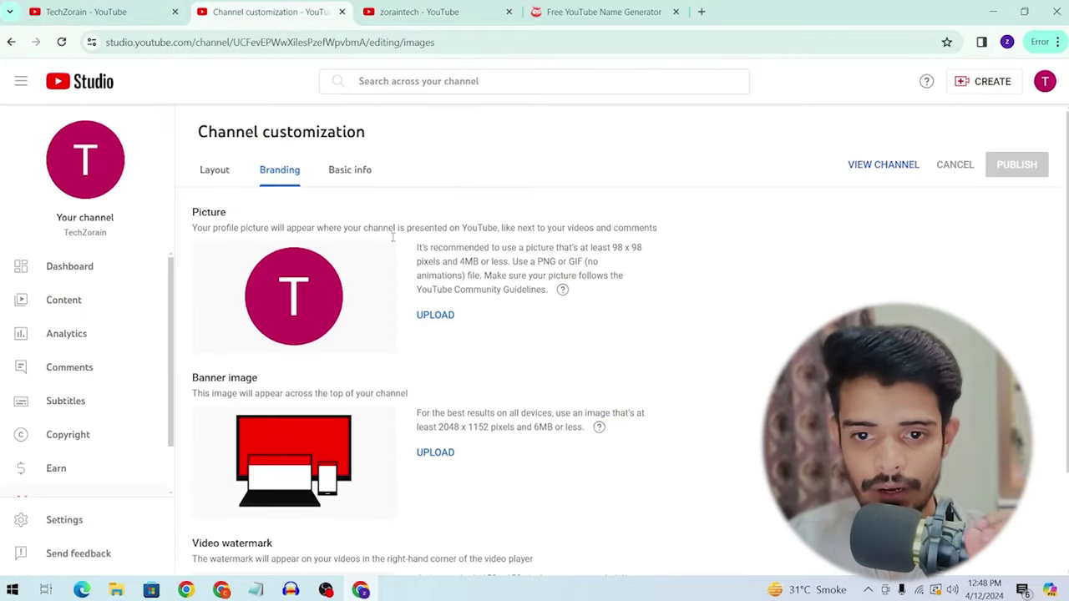
pyautogui.click(436, 317)
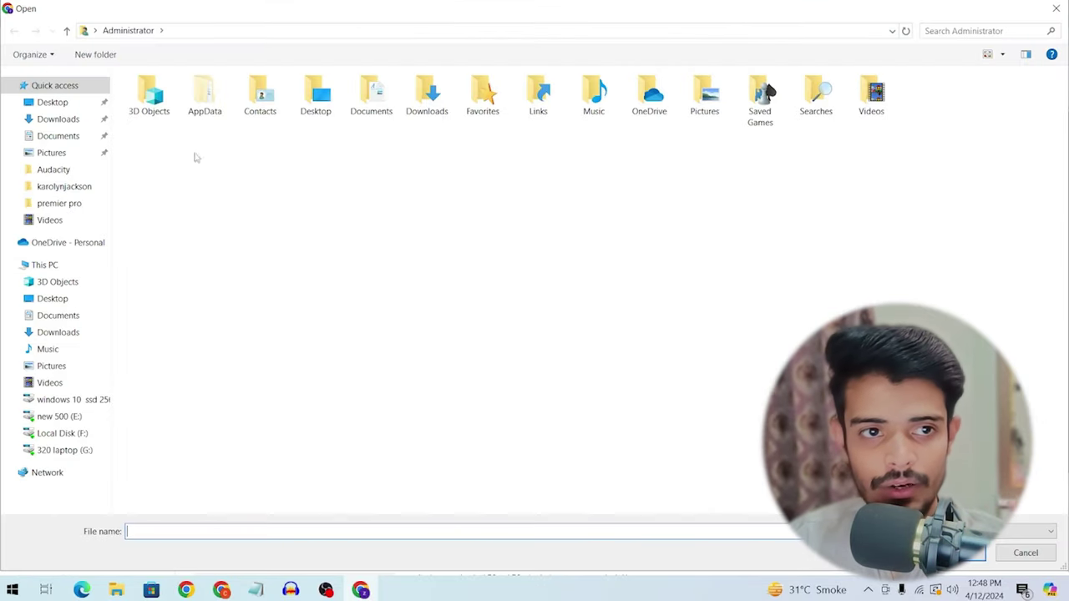
pyautogui.click(70, 125)
pyautogui.click(170, 134)
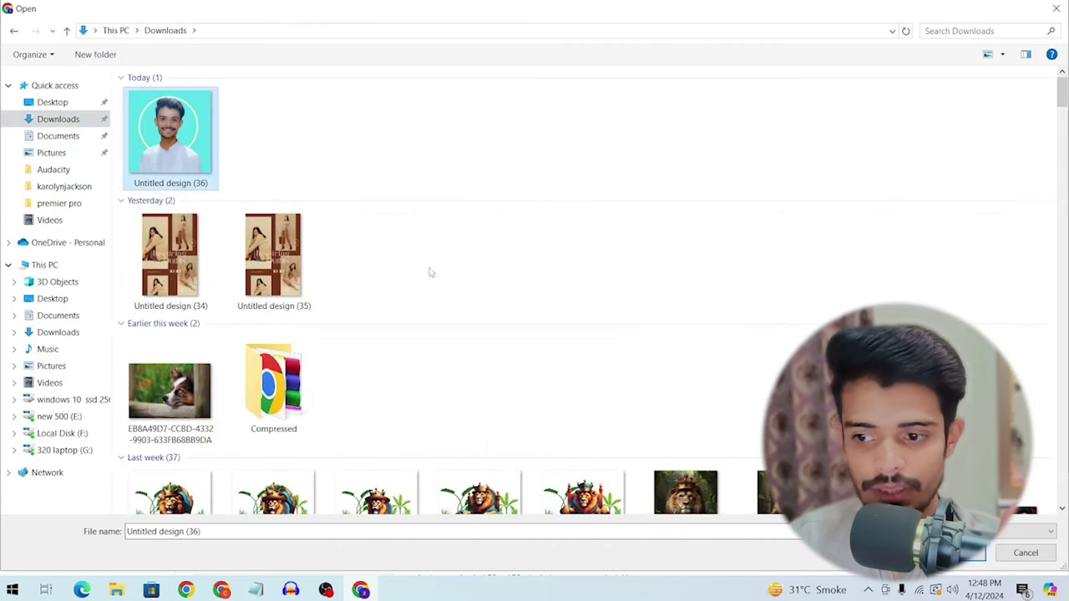
pyautogui.click(983, 559)
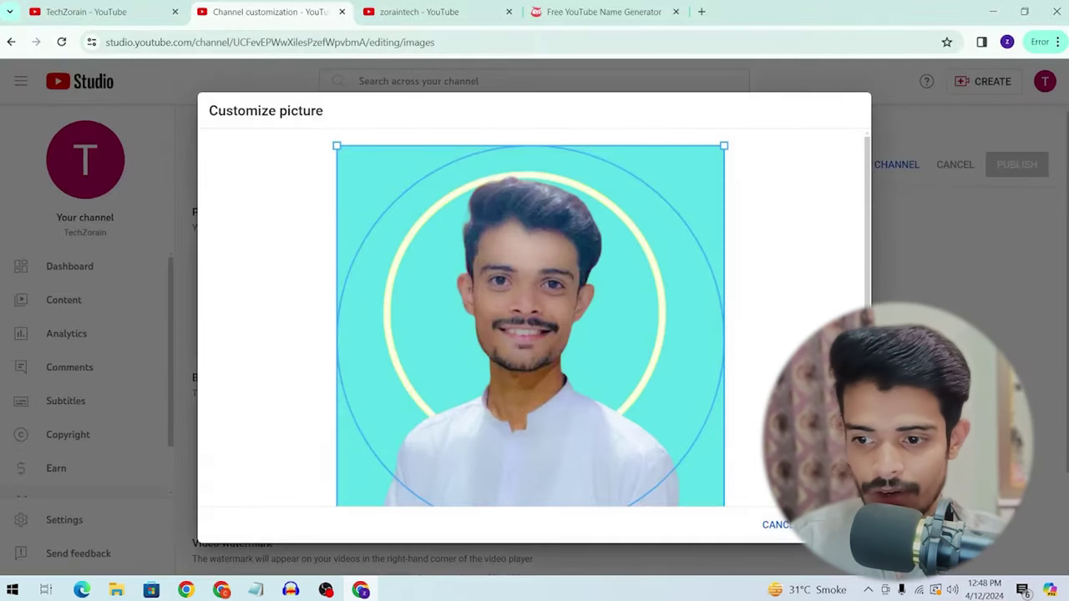
pyautogui.click(831, 524)
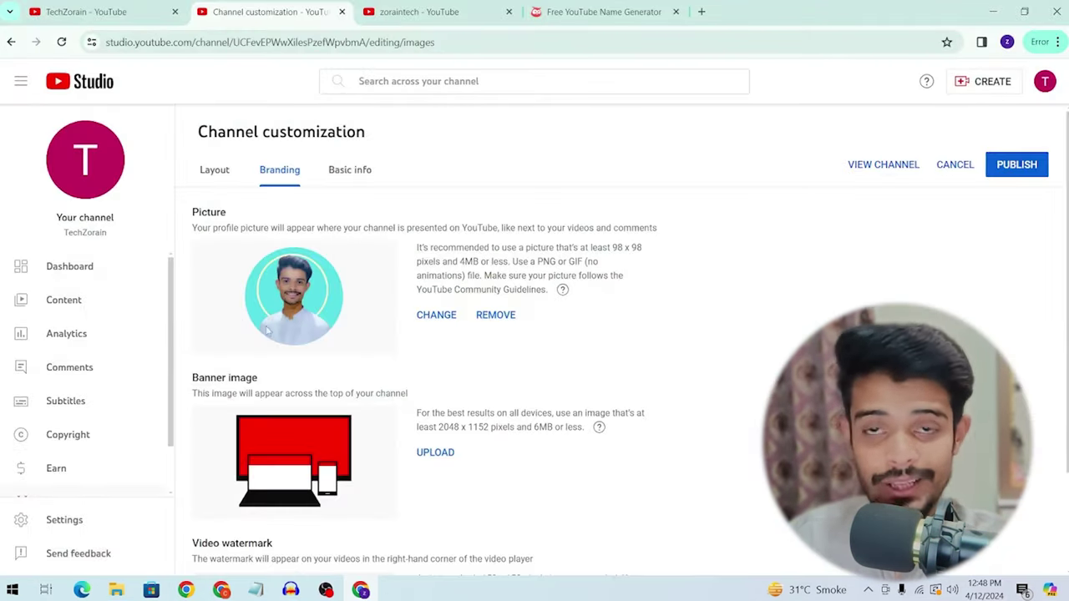
# Step: Check the Banner image section's required 2048 x 1152 size
pyautogui.scroll(-1, 290, 332)
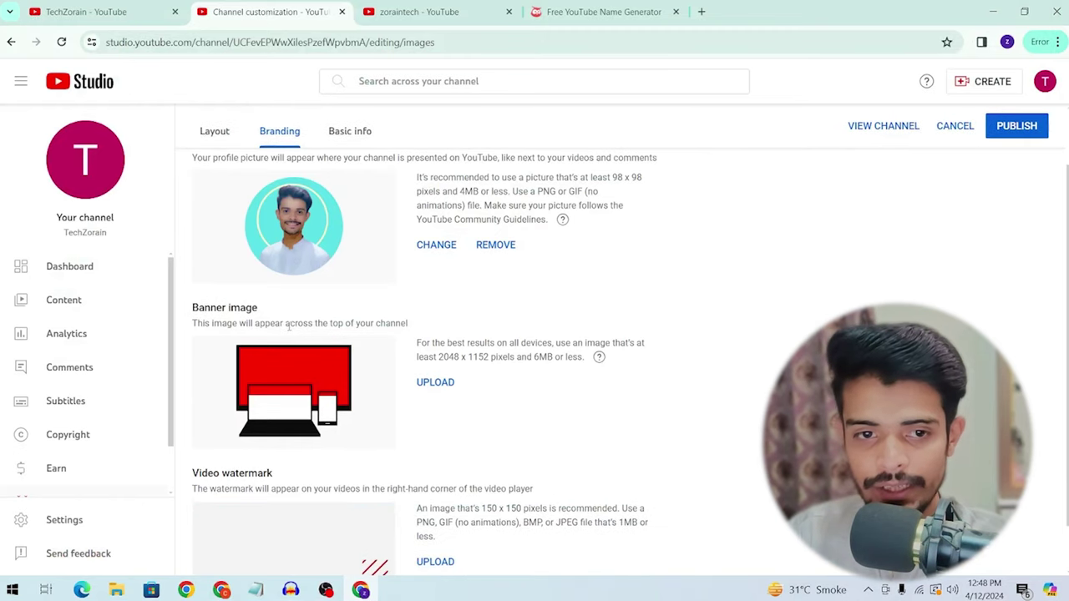
pyautogui.tripleClick(246, 304)
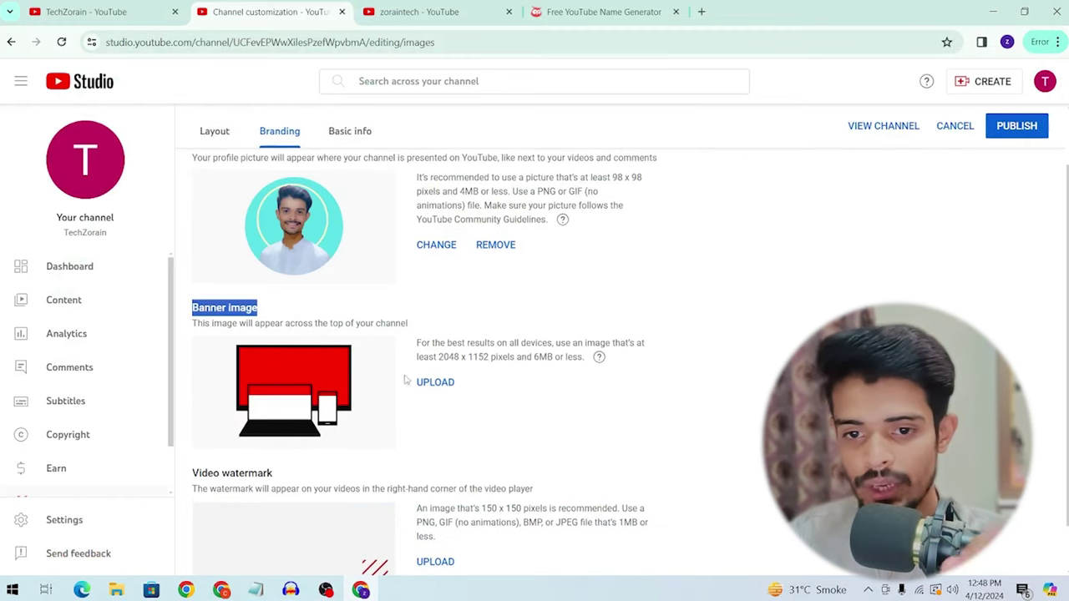
pyautogui.moveTo(439, 358); pyautogui.dragTo(459, 357)
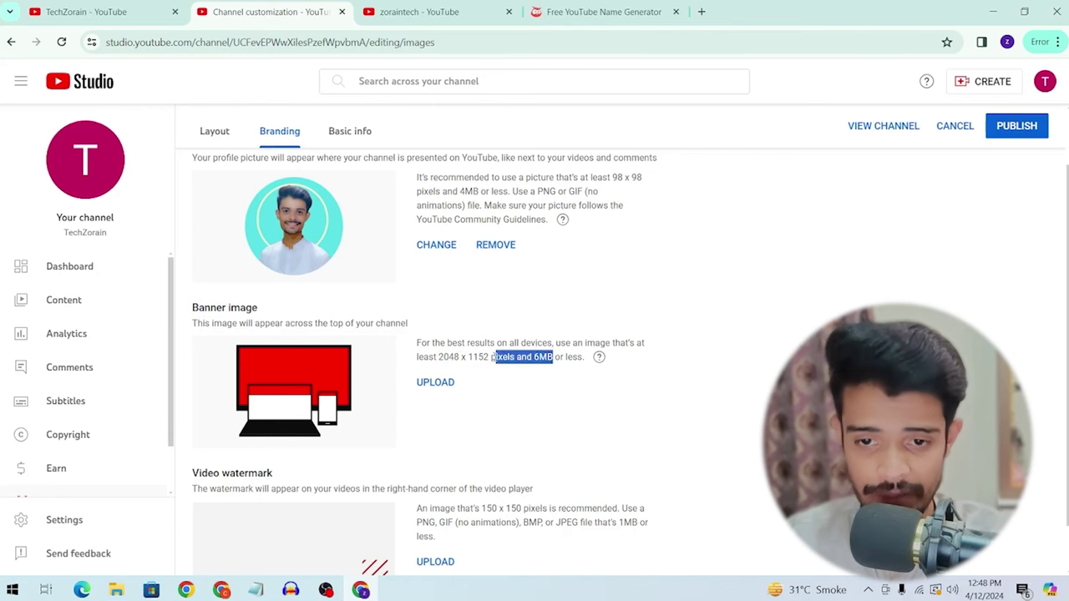
pyautogui.moveTo(439, 357); pyautogui.dragTo(473, 357)
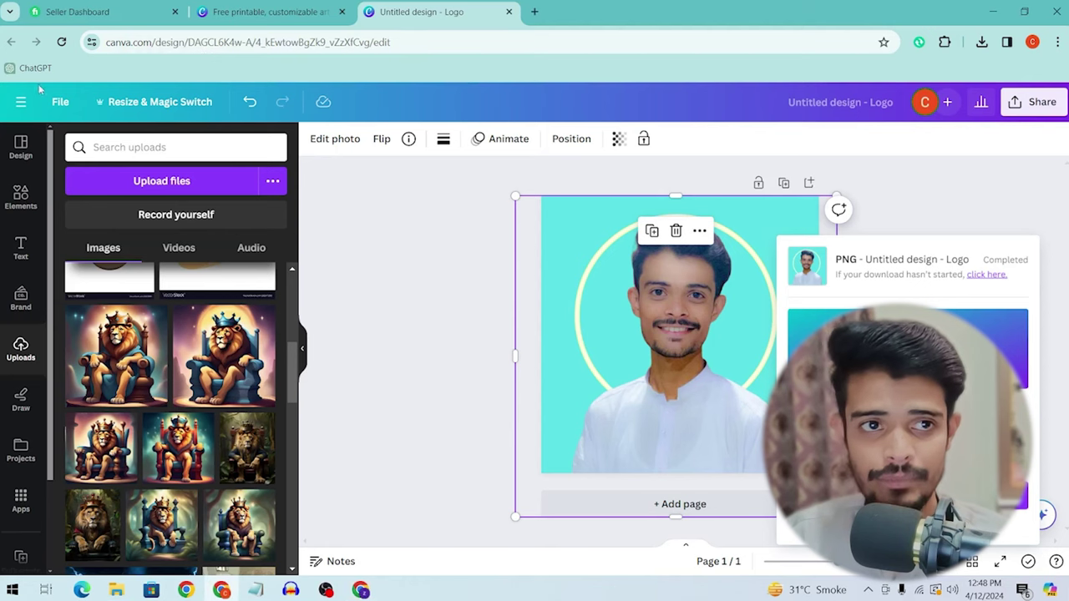
# Step: Create a blank custom Canva design of 2048 × 1152 px
pyautogui.click(267, 12)
pyautogui.click(956, 117)
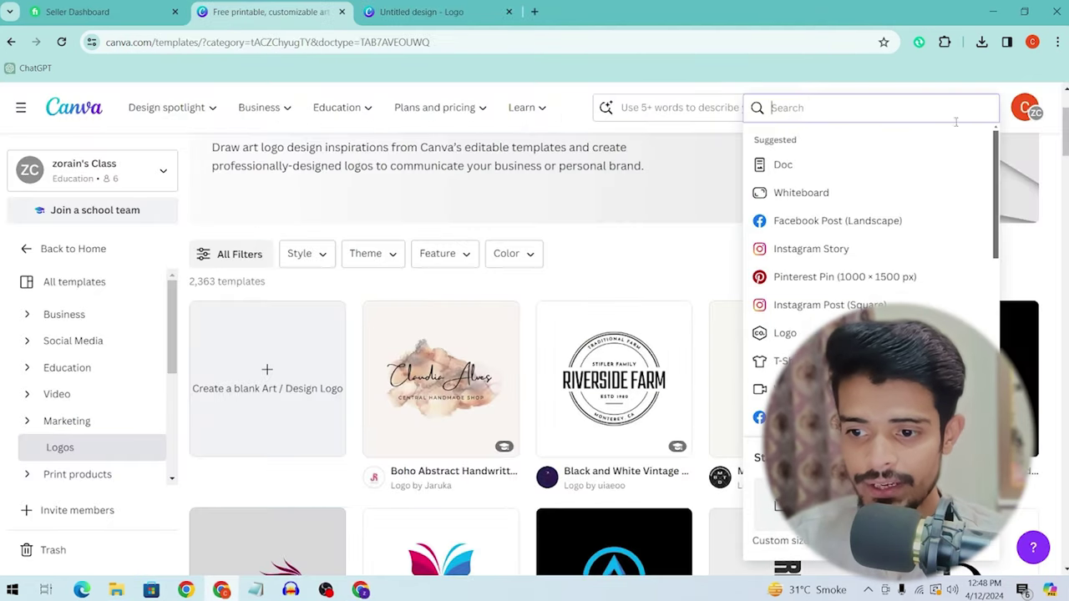
pyautogui.click(777, 540)
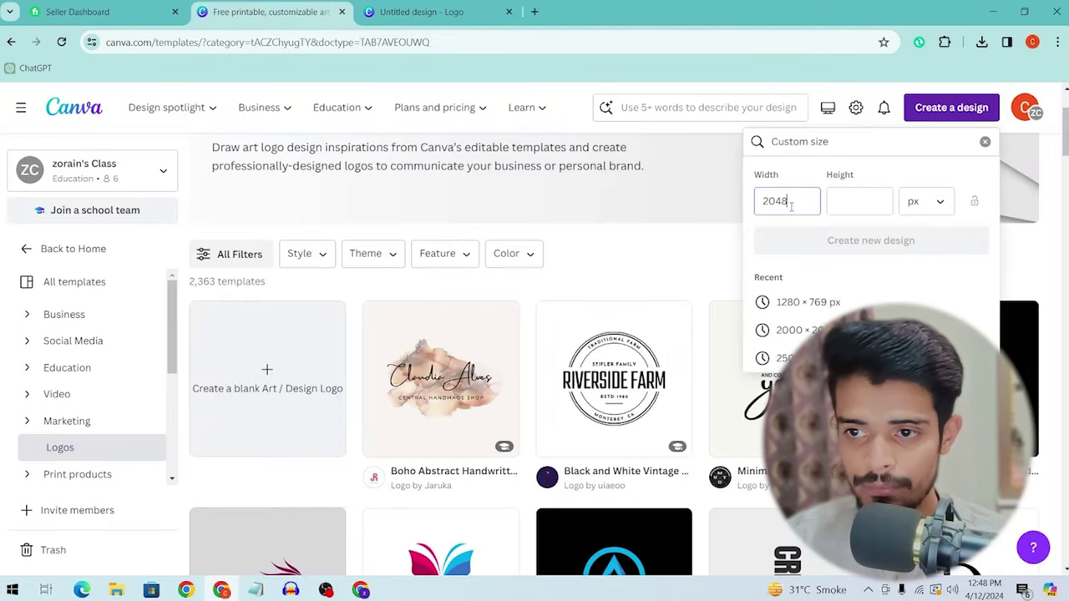
pyautogui.hotkey('alt', 'Tab')
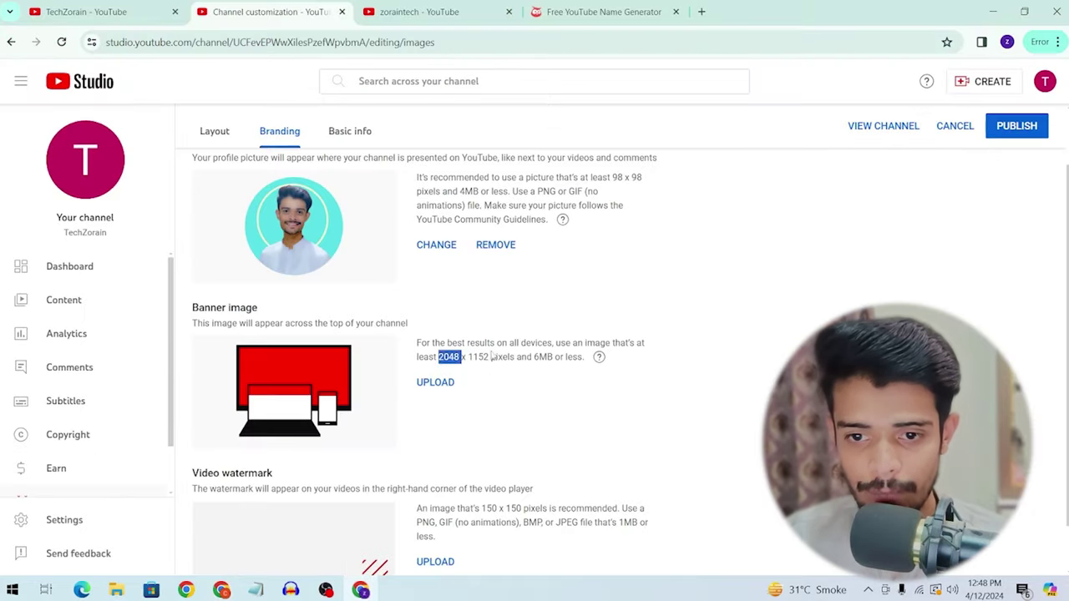
pyautogui.hotkey('alt', 'Tab')
pyautogui.click(862, 203)
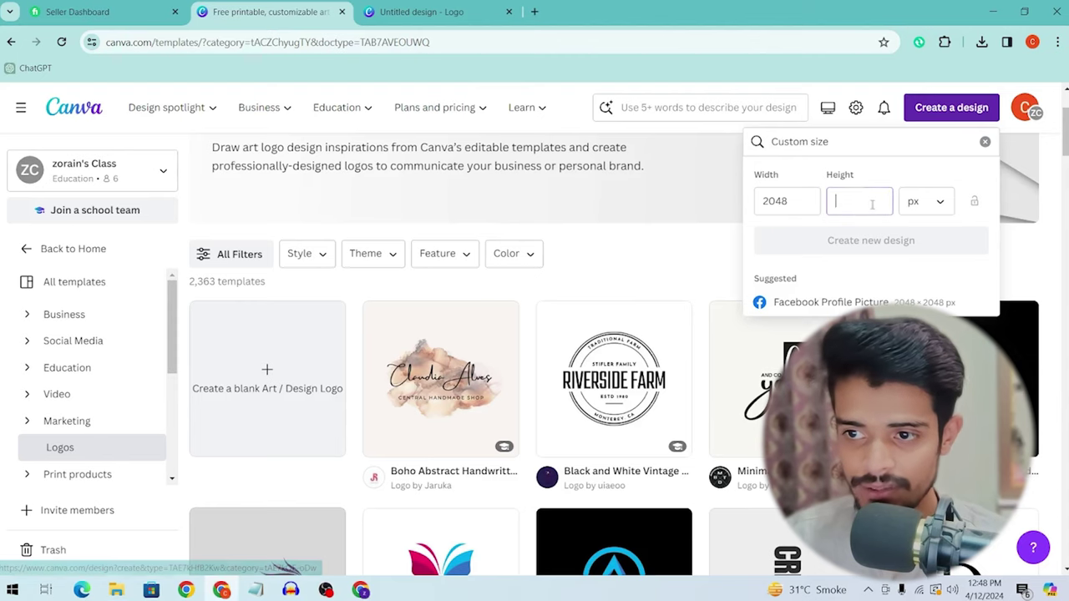
pyautogui.write('1152')
pyautogui.click(891, 258)
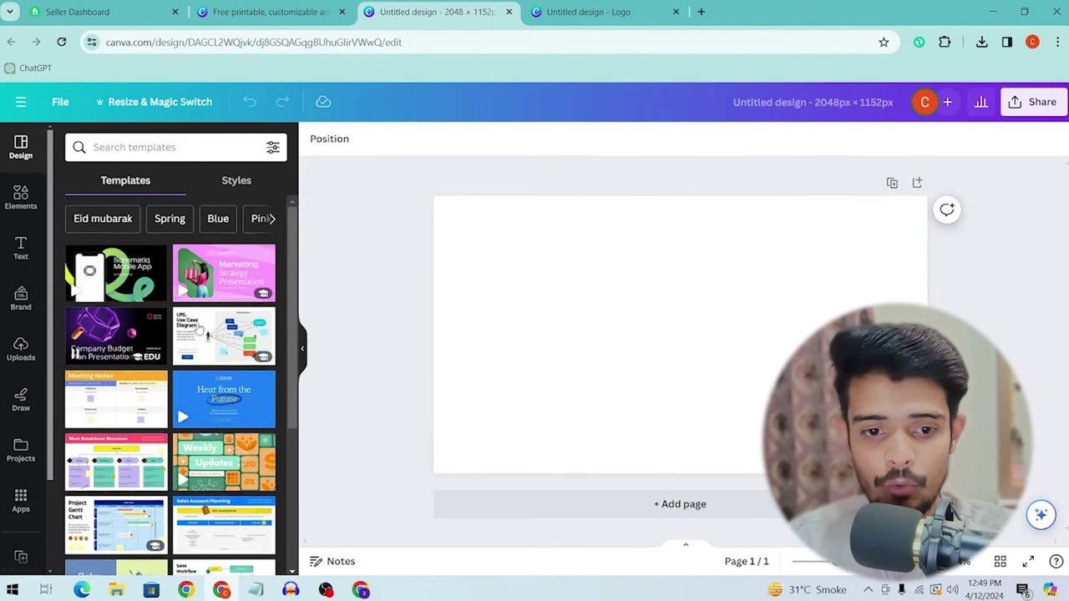
# Step: Search 'yo' to open YouTube Banners templates and preview the Blue Modern Photo Technology banner
pyautogui.click(276, 12)
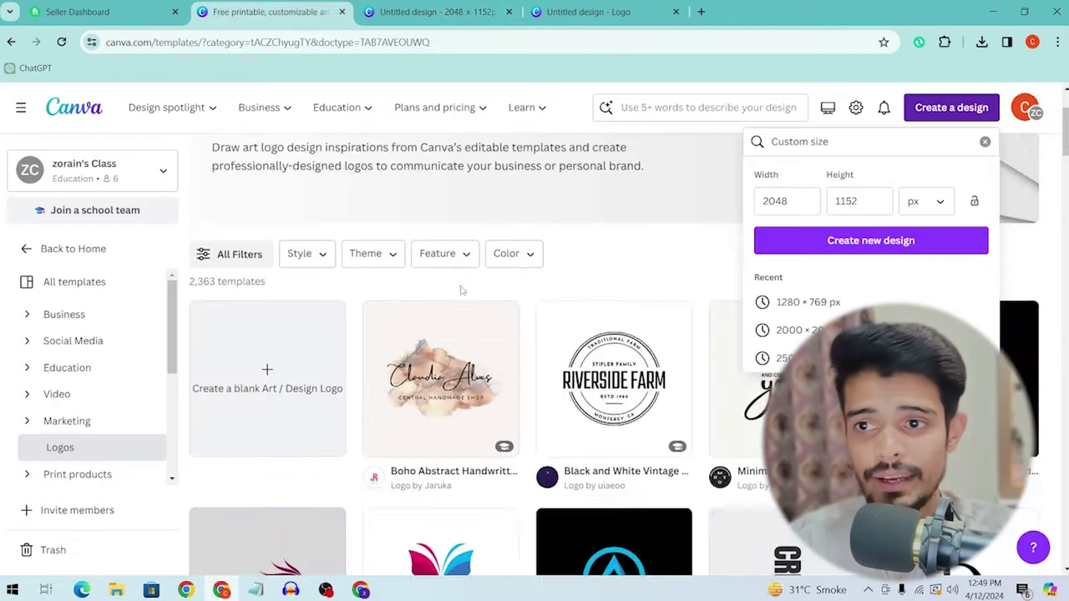
pyautogui.scroll(3, 461, 289)
pyautogui.click(635, 109)
pyautogui.write('youtube banne')
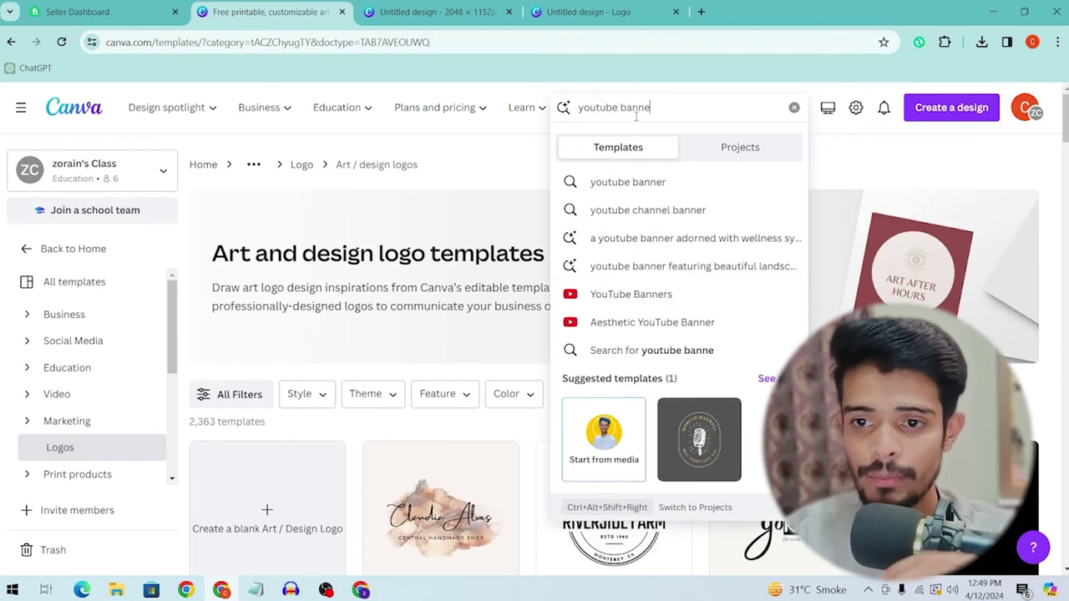
pyautogui.click(660, 294)
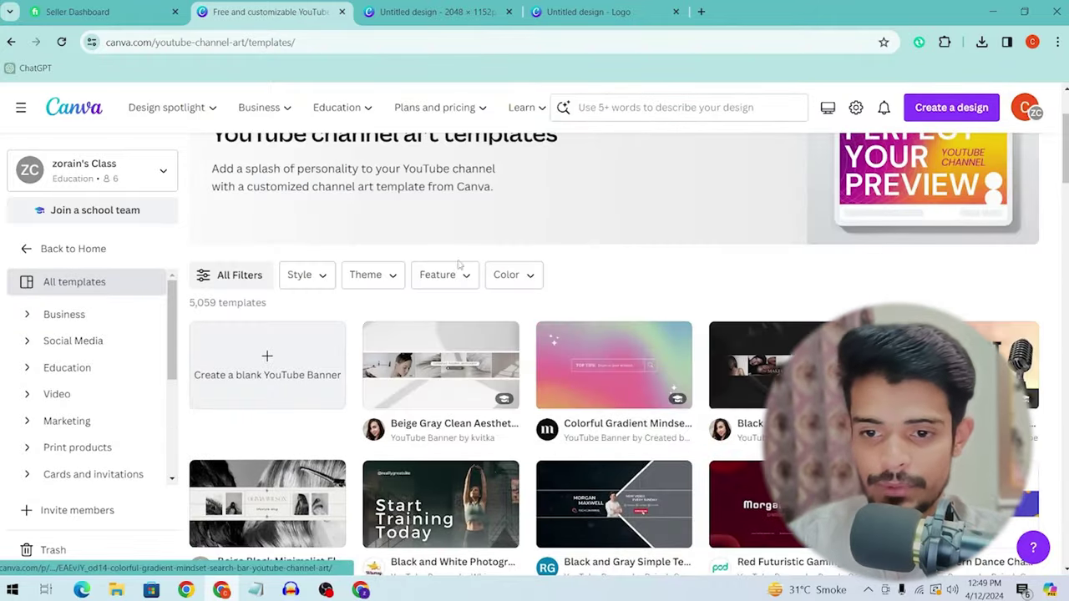
pyautogui.scroll(-4, 600, 280)
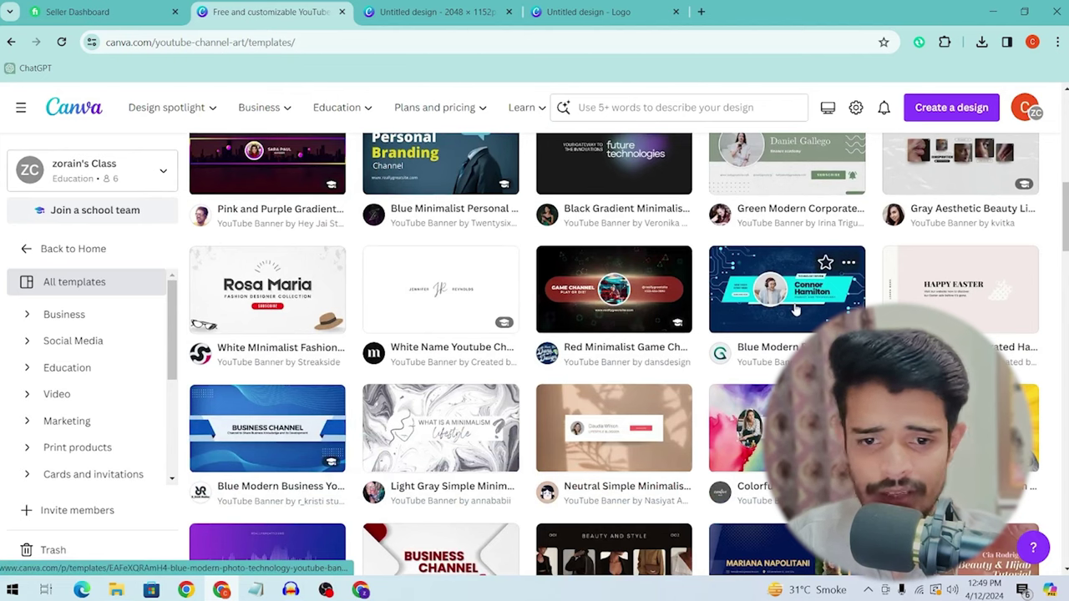
pyautogui.scroll(5, 275, 325)
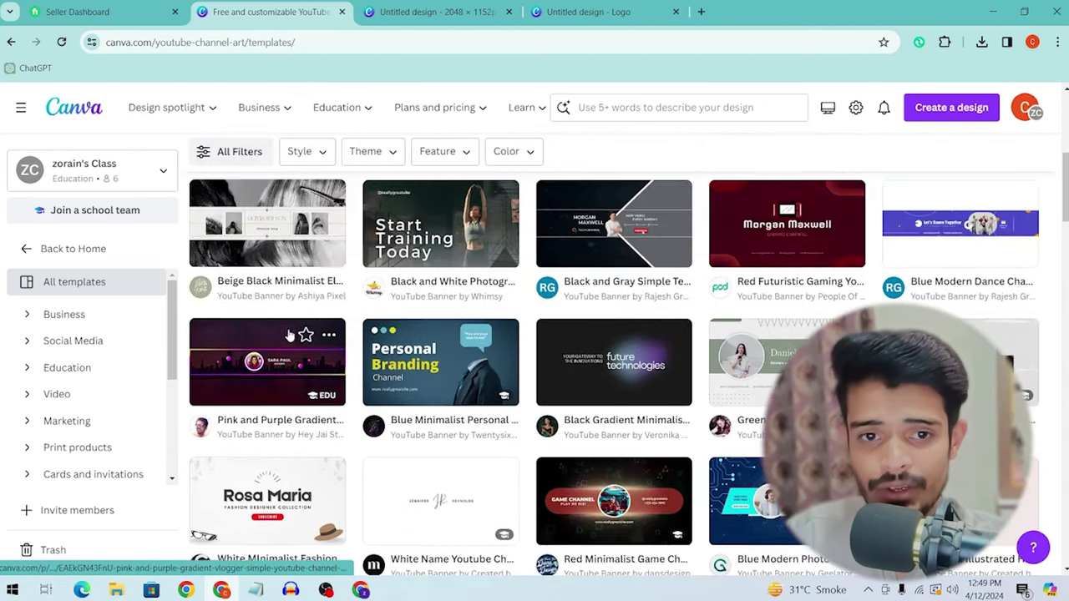
pyautogui.scroll(2, 276, 334)
pyautogui.scroll(-3, 584, 309)
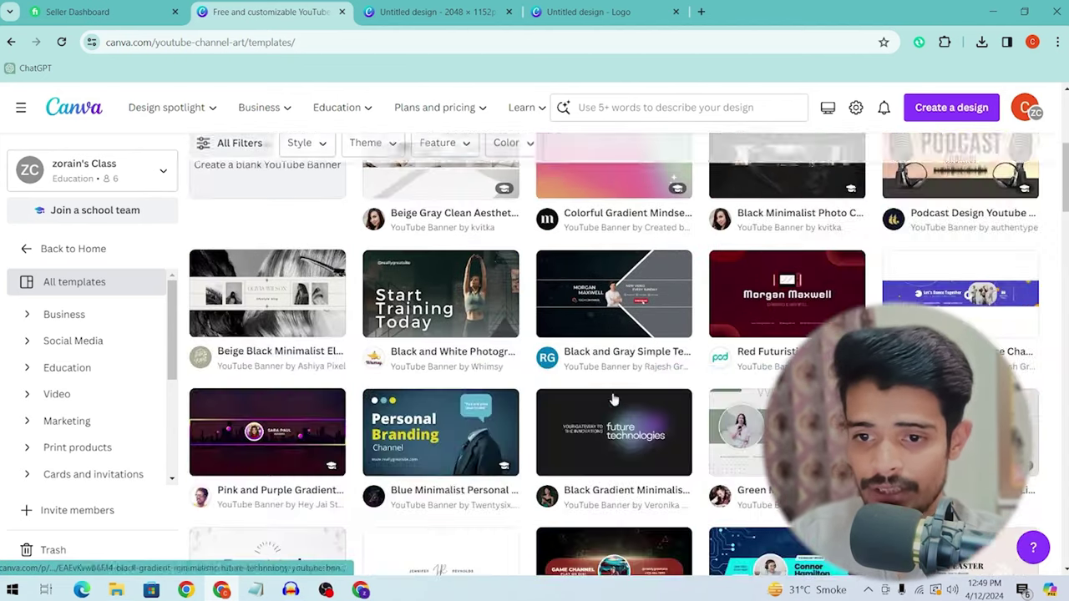
pyautogui.scroll(-3, 604, 304)
pyautogui.scroll(1, 751, 350)
pyautogui.click(781, 418)
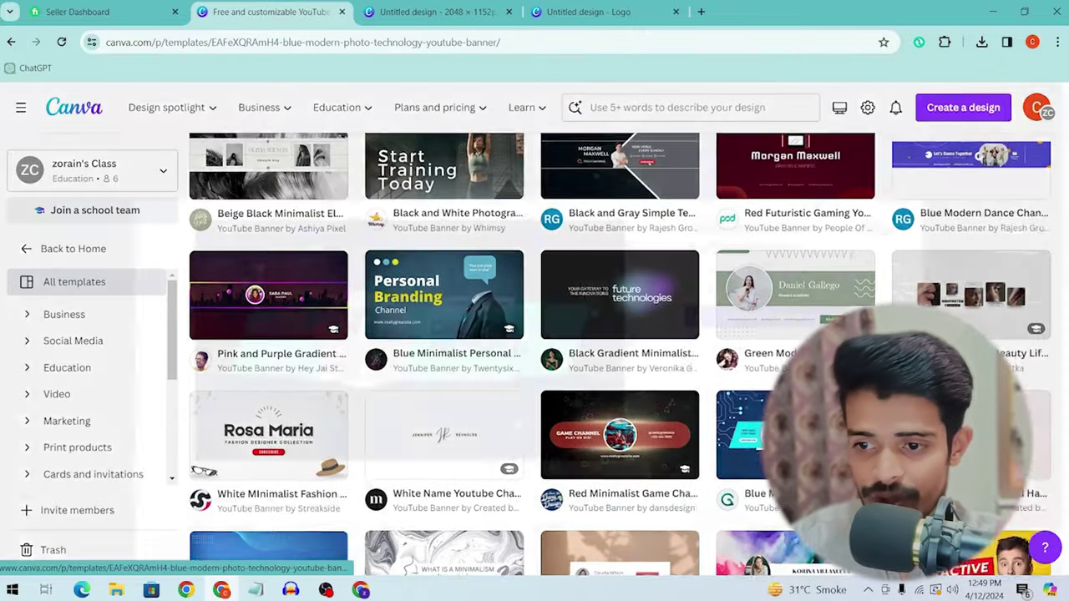
# Step: Set the banner text to TECH ZORAIN and change the tagline to NEW VIDEO EVERY DAY
pyautogui.click(827, 254)
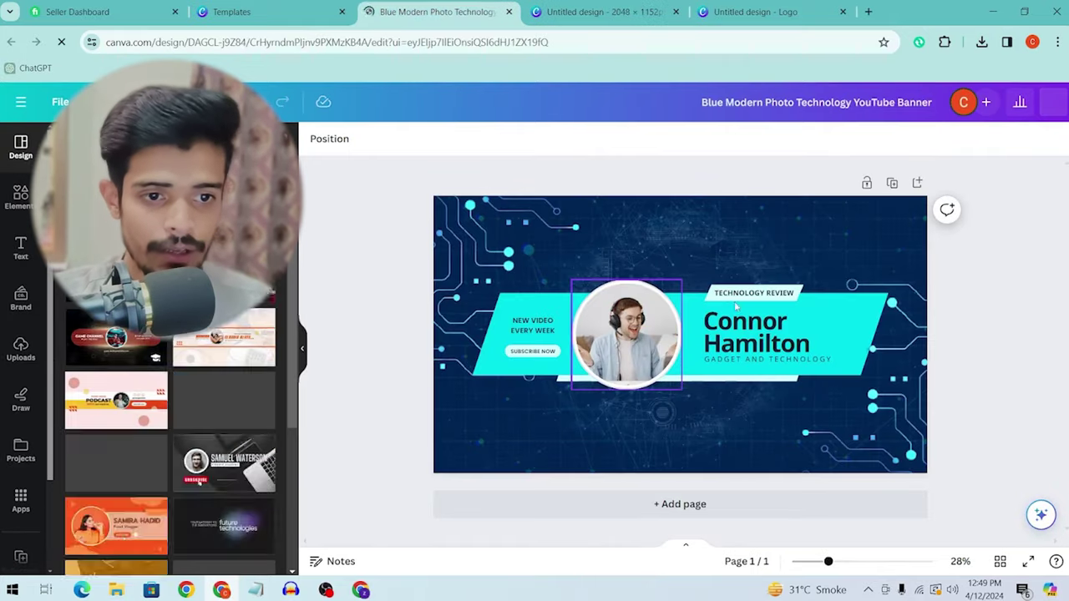
pyautogui.click(773, 332)
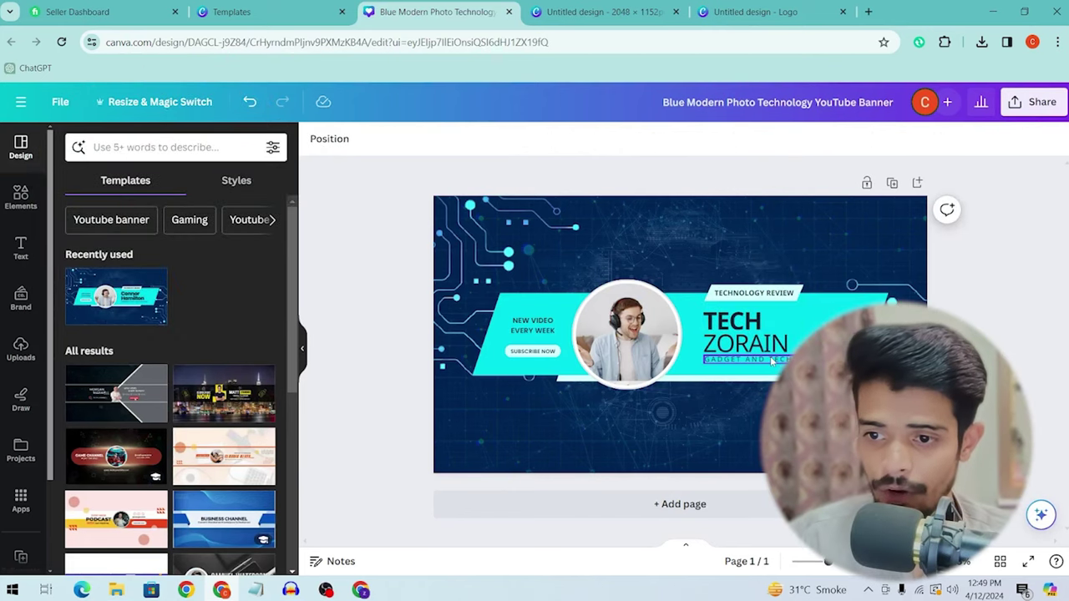
pyautogui.click(770, 321)
pyautogui.press('Escape')
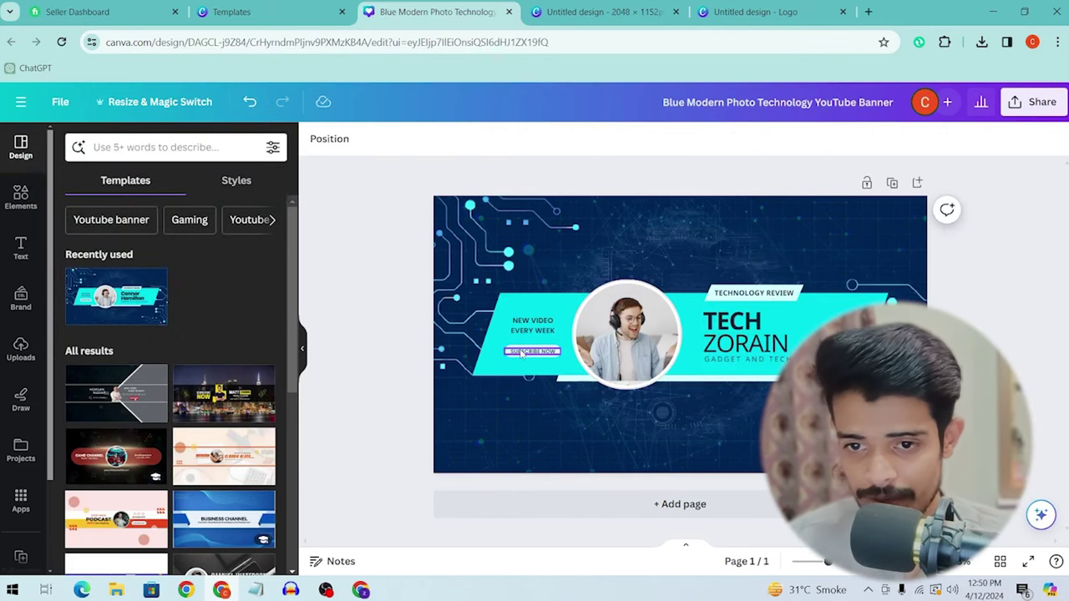
pyautogui.click(541, 337)
pyautogui.click(541, 337)
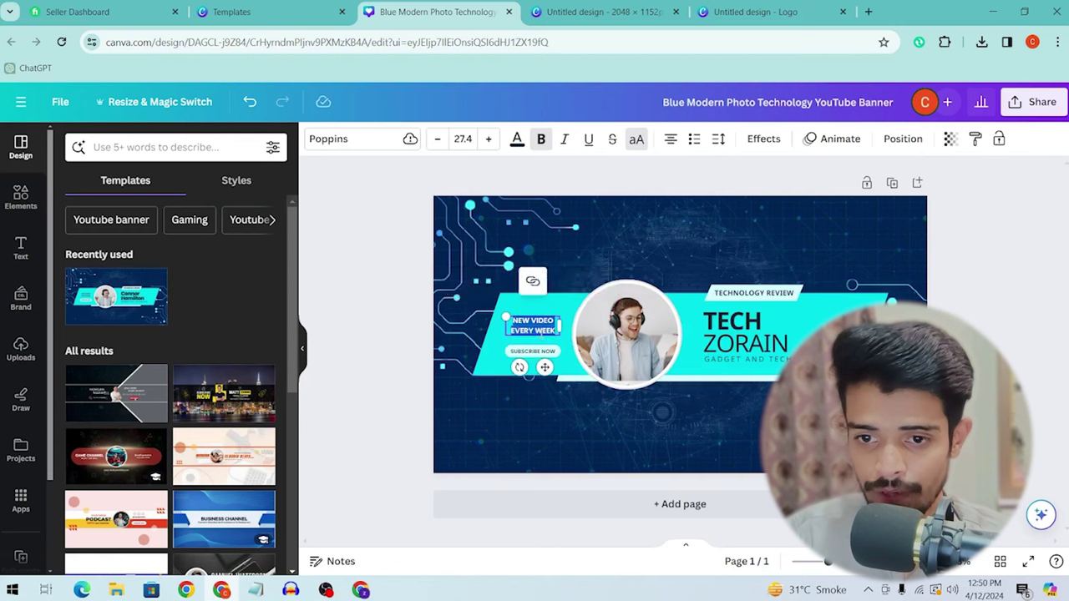
pyautogui.doubleClick(544, 331)
pyautogui.write('DAY')
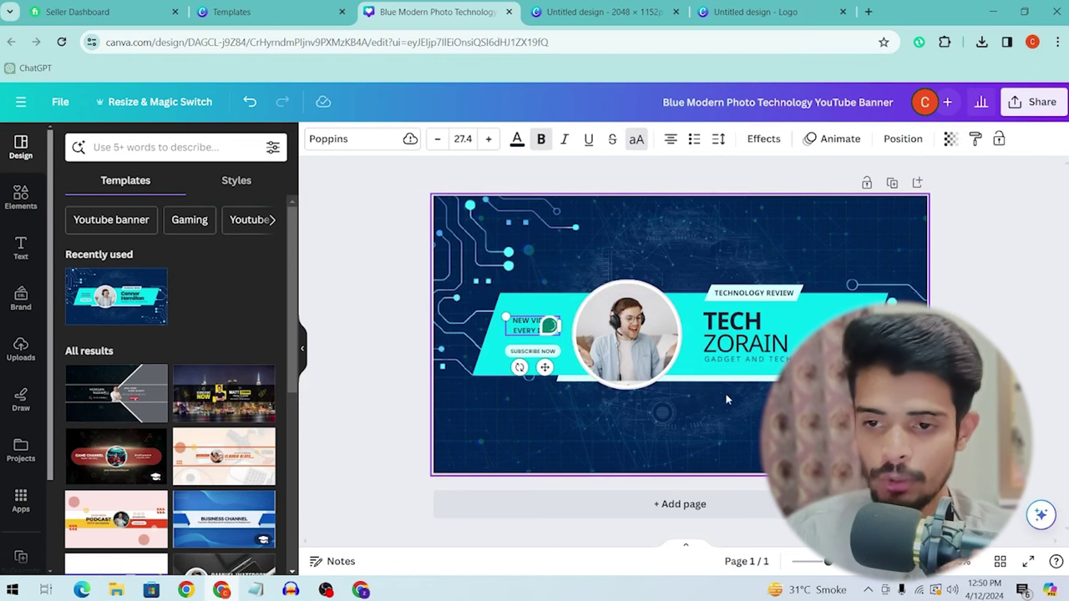
# Step: Replace the circle frame photo with the uploaded Untitled design (36) portrait
pyautogui.click(627, 334)
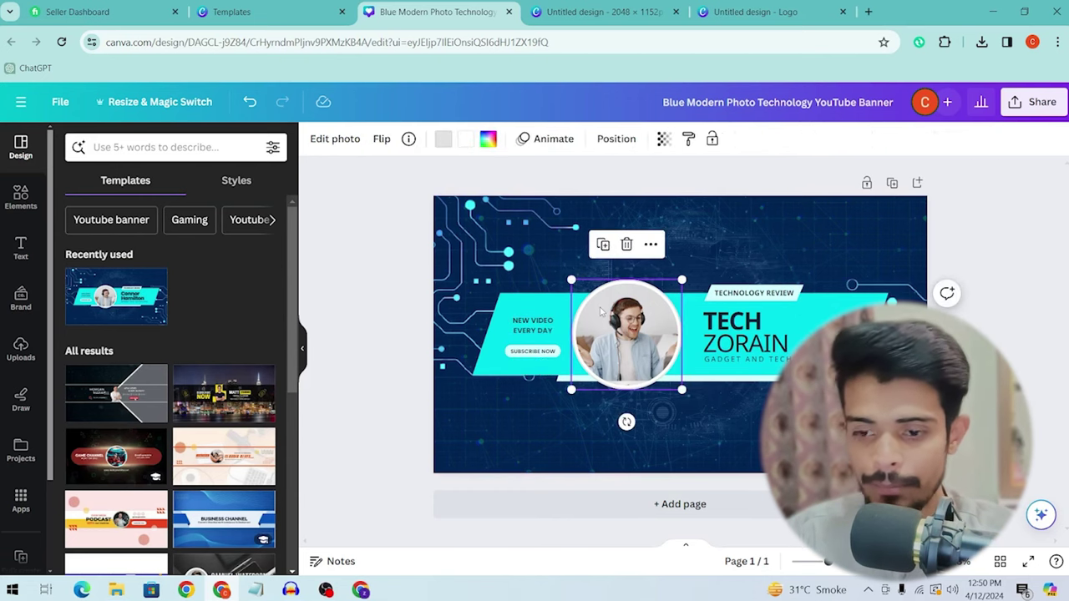
pyautogui.press('Delete')
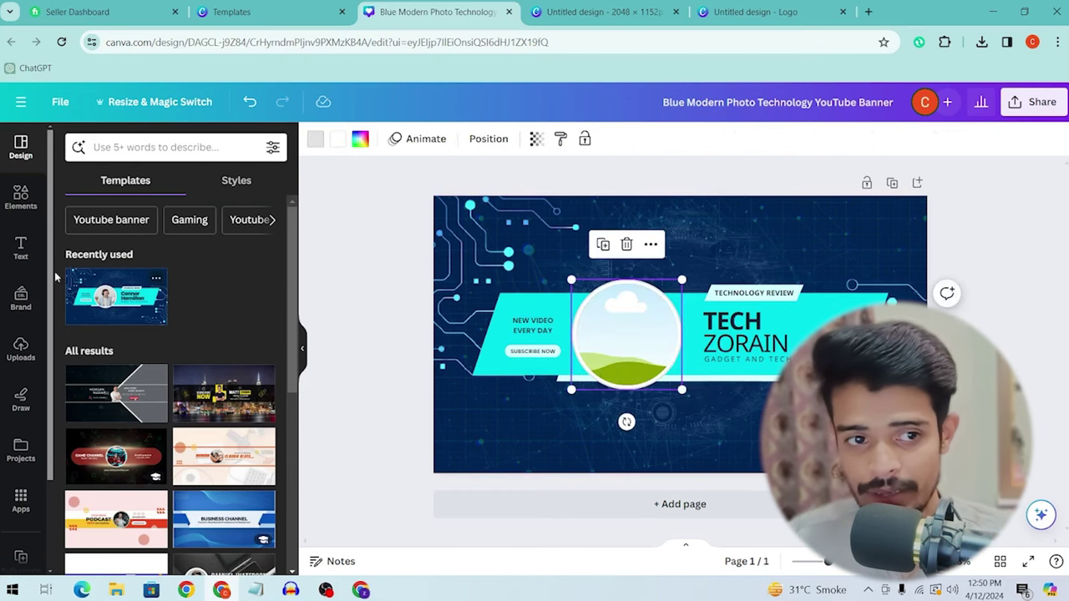
pyautogui.click(21, 198)
pyautogui.click(25, 361)
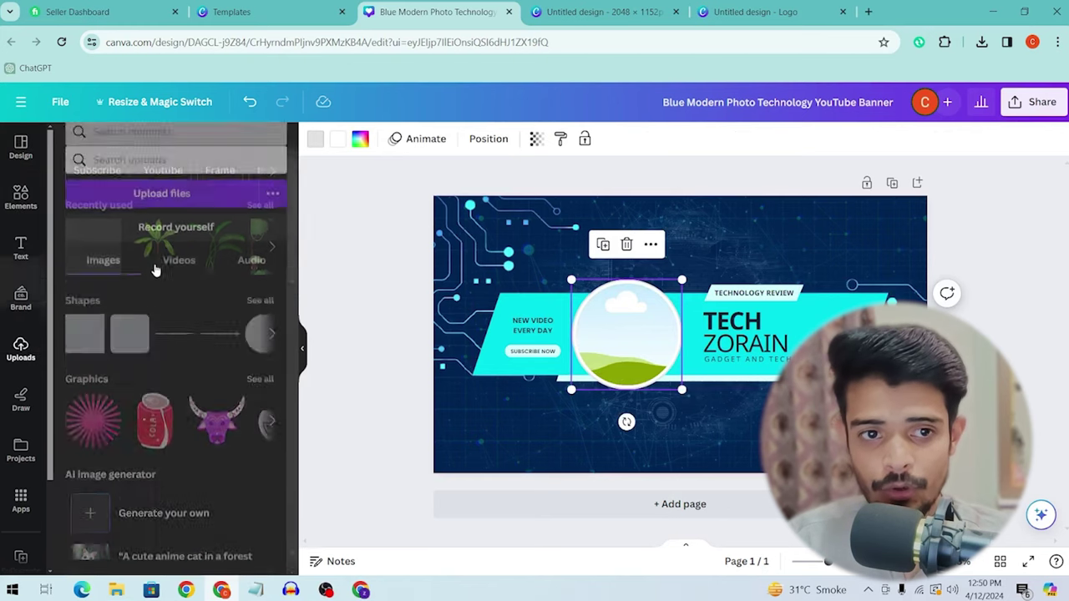
pyautogui.click(163, 182)
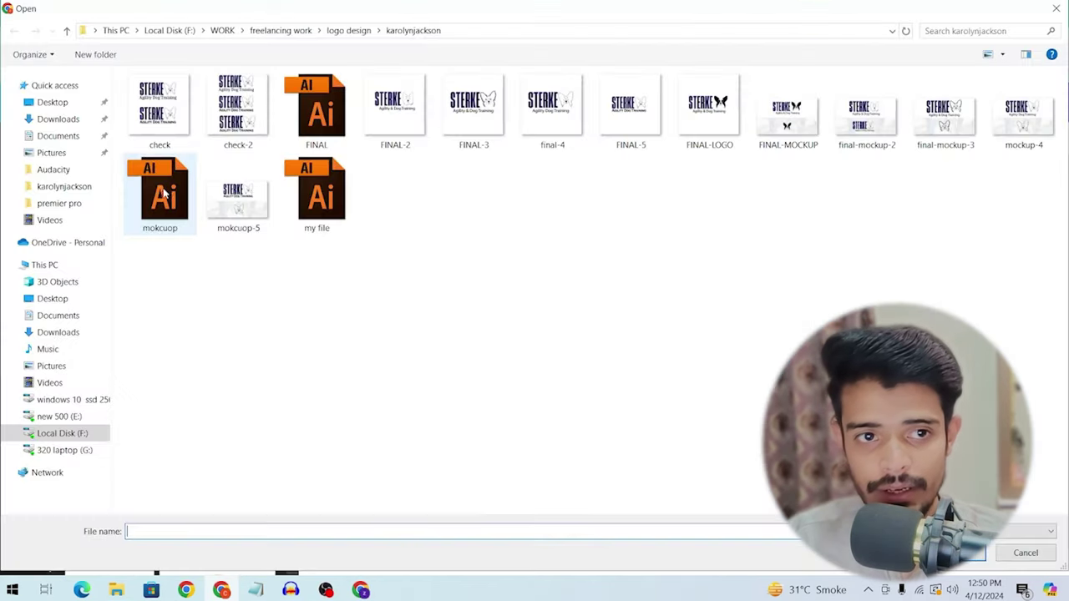
pyautogui.click(61, 119)
pyautogui.click(169, 138)
pyautogui.doubleClick(167, 148)
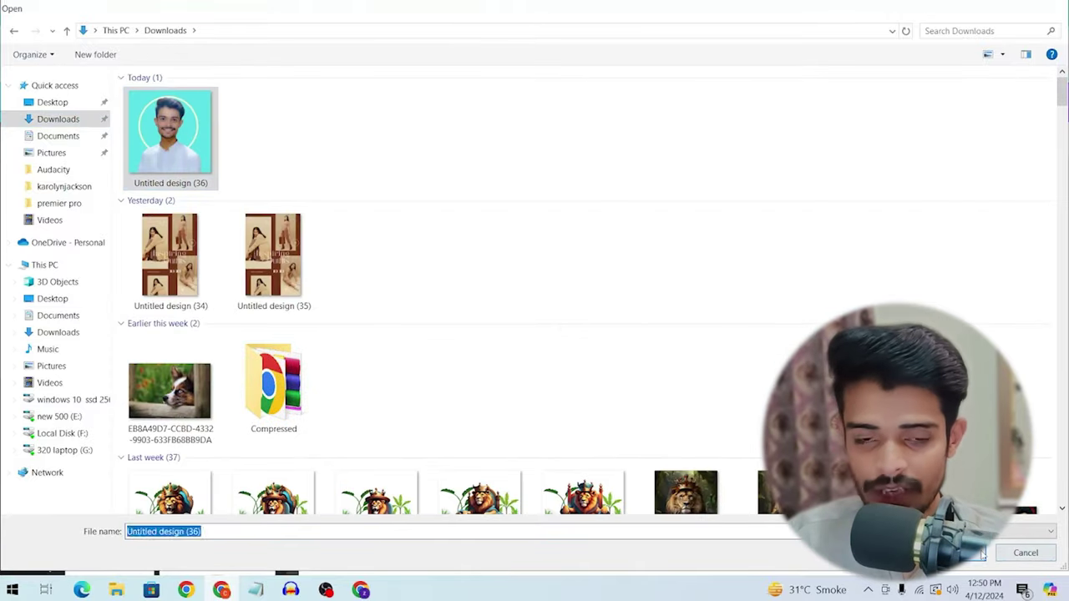
pyautogui.moveTo(117, 355); pyautogui.dragTo(627, 334)
# Step: Delete the circuit background photo and navy colour, then undo to restore the circuit background
pyautogui.click(740, 418)
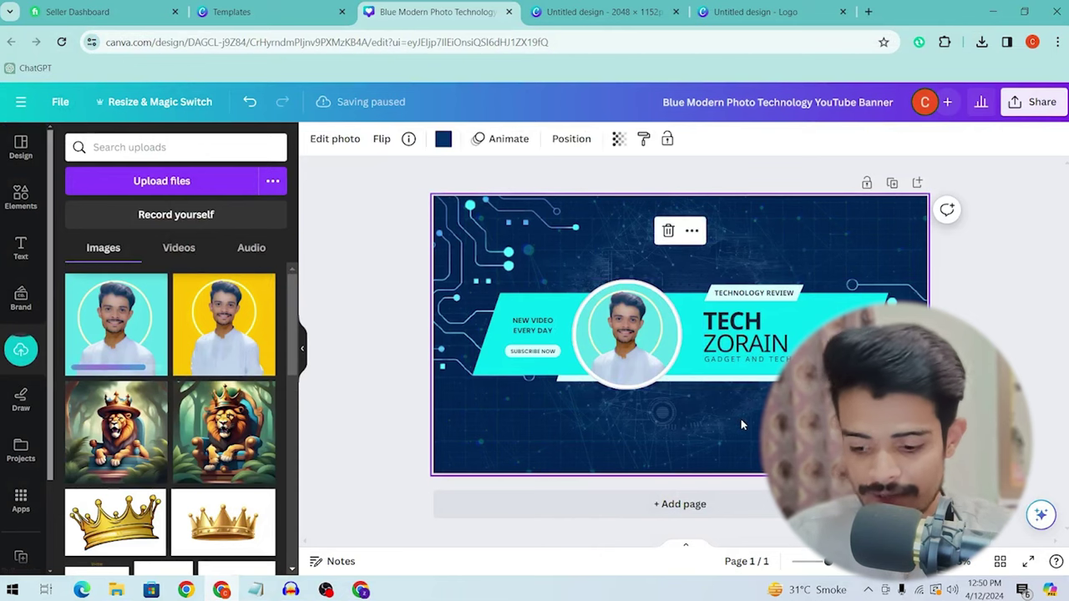
pyautogui.press('Delete')
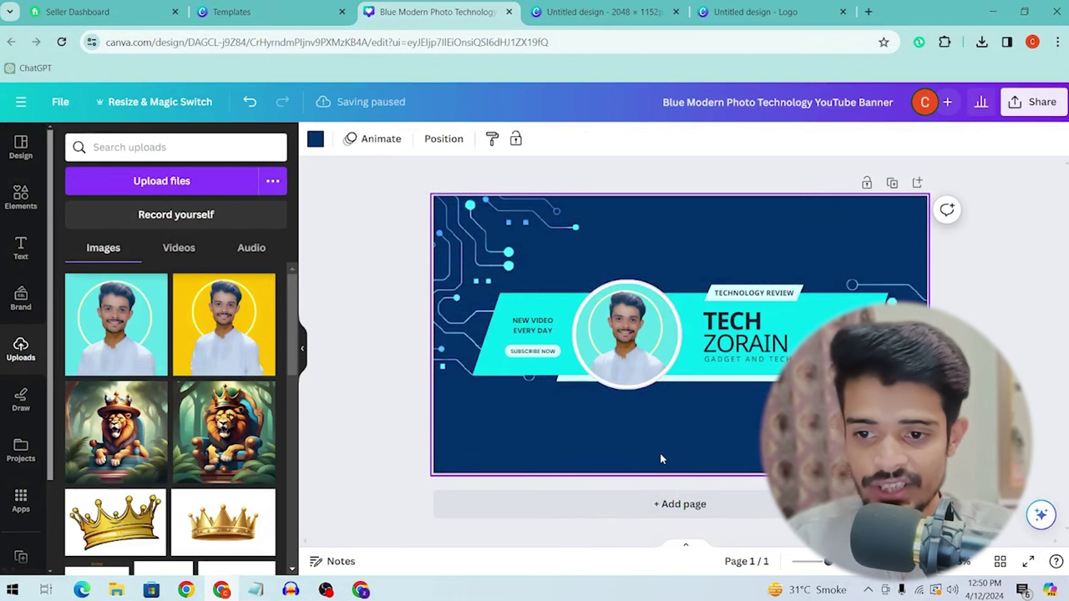
pyautogui.press('Delete')
pyautogui.hotkey('ctrl', 'z')
pyautogui.hotkey('ctrl', 'z')
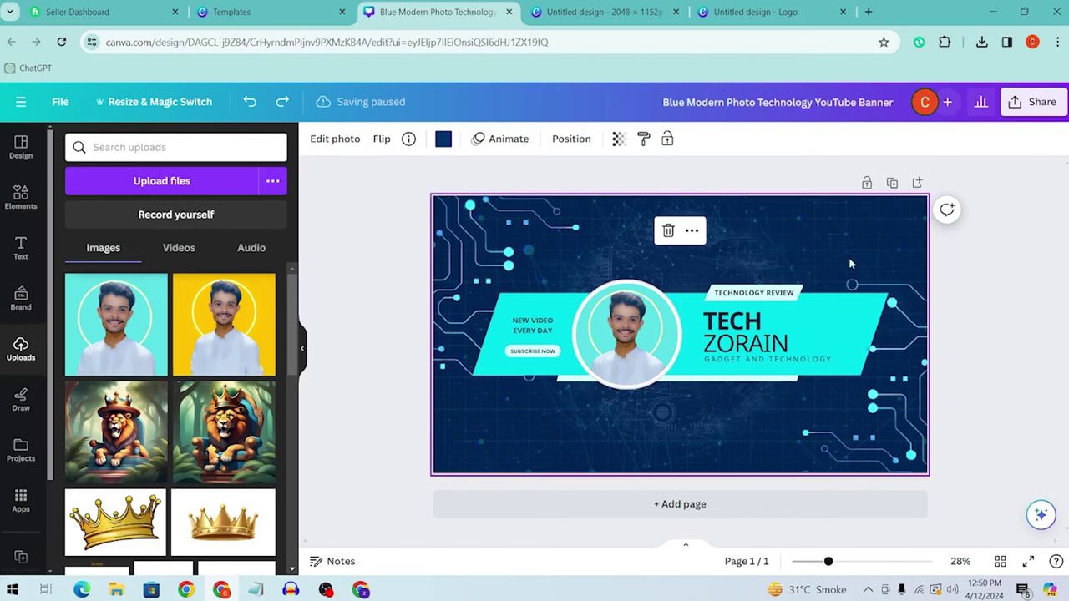
# Step: Download the TECH ZORAIN banner from Canva as a PNG at 0.75 size (1,920 × 1,080 px)
pyautogui.click(1016, 104)
pyautogui.scroll(-1, 864, 409)
pyautogui.click(864, 436)
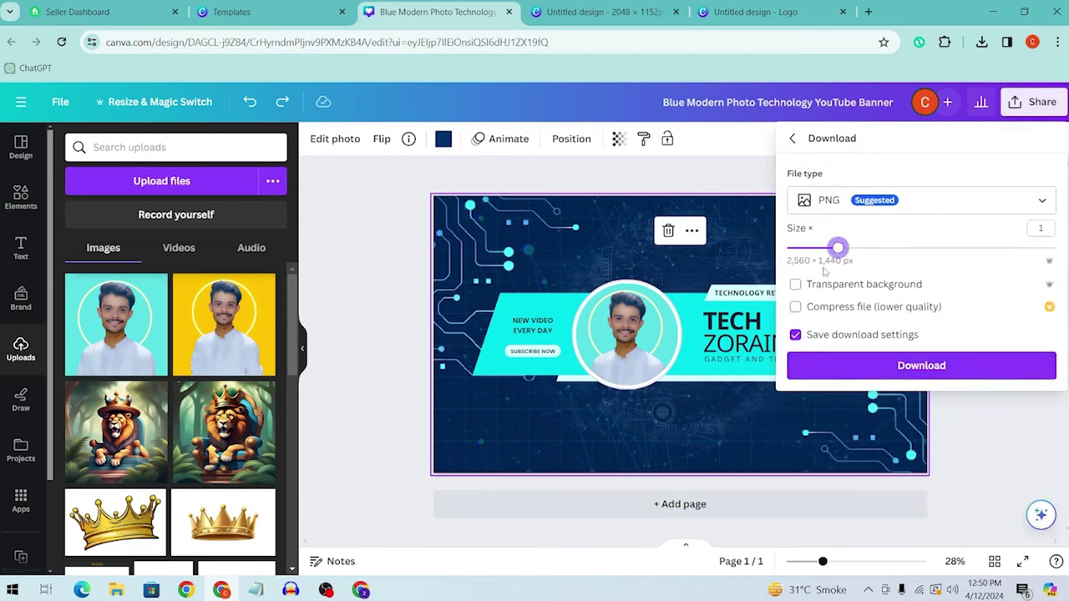
pyautogui.moveTo(836, 251); pyautogui.dragTo(812, 251)
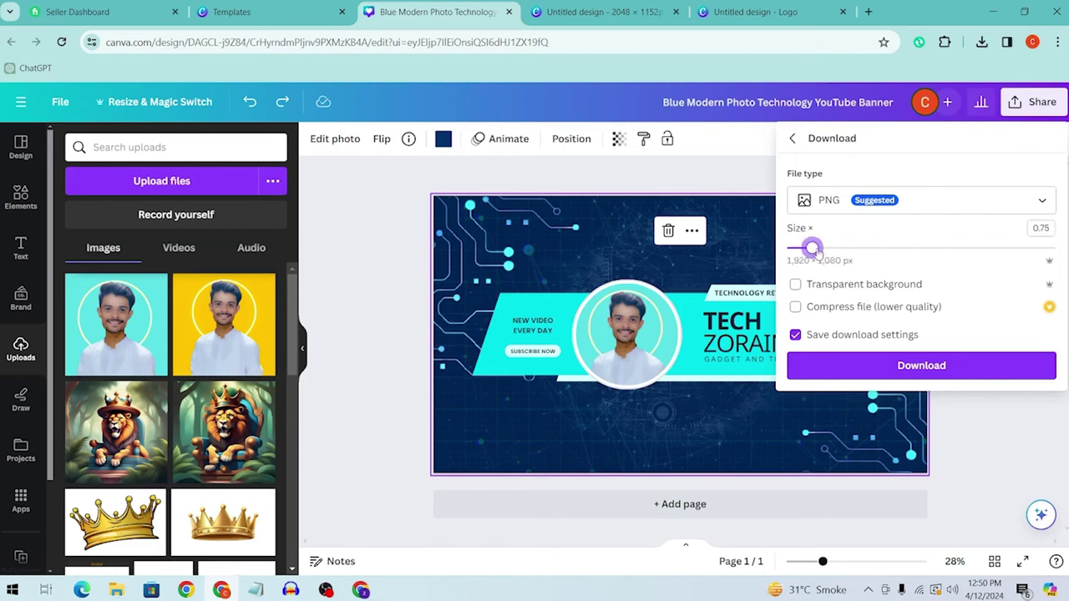
pyautogui.click(880, 372)
# Step: Upload the downloaded TECH ZORAIN file as the banner image and accept the crop
pyautogui.hotkey('alt', 'Tab')
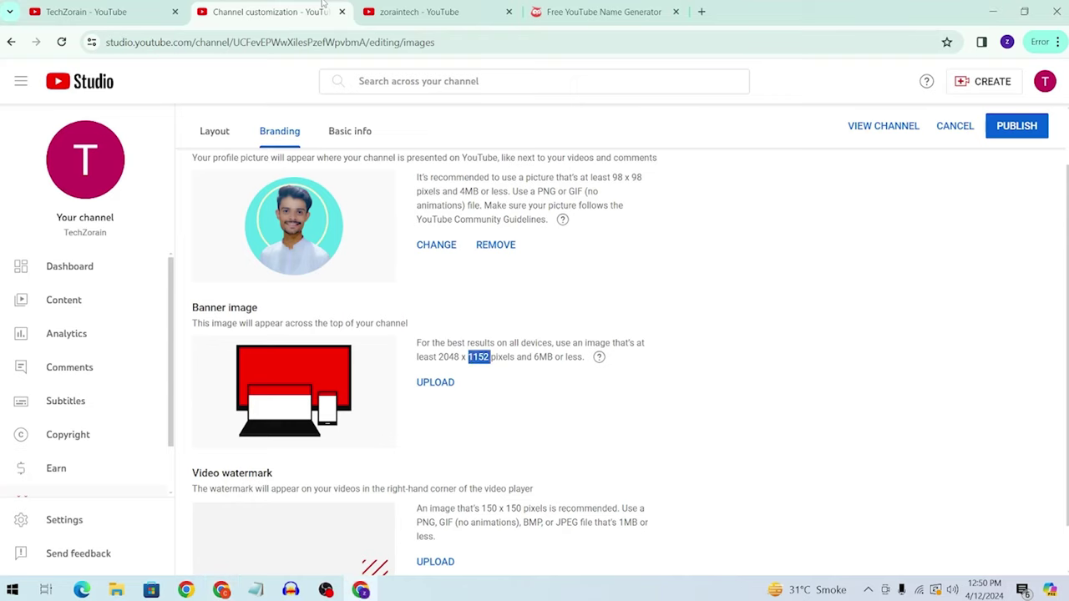
pyautogui.click(436, 387)
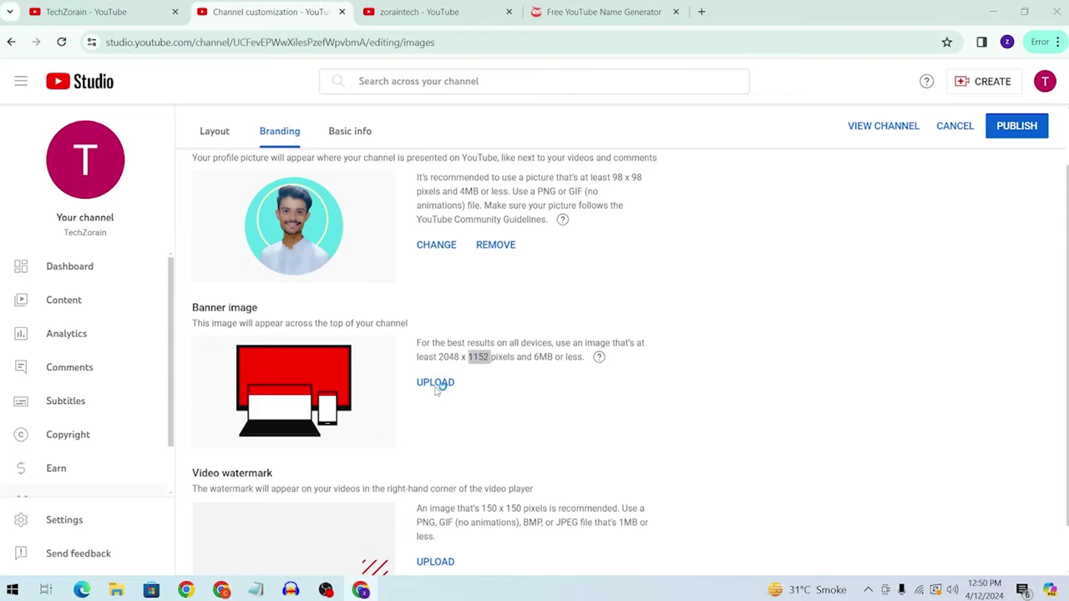
pyautogui.click(952, 552)
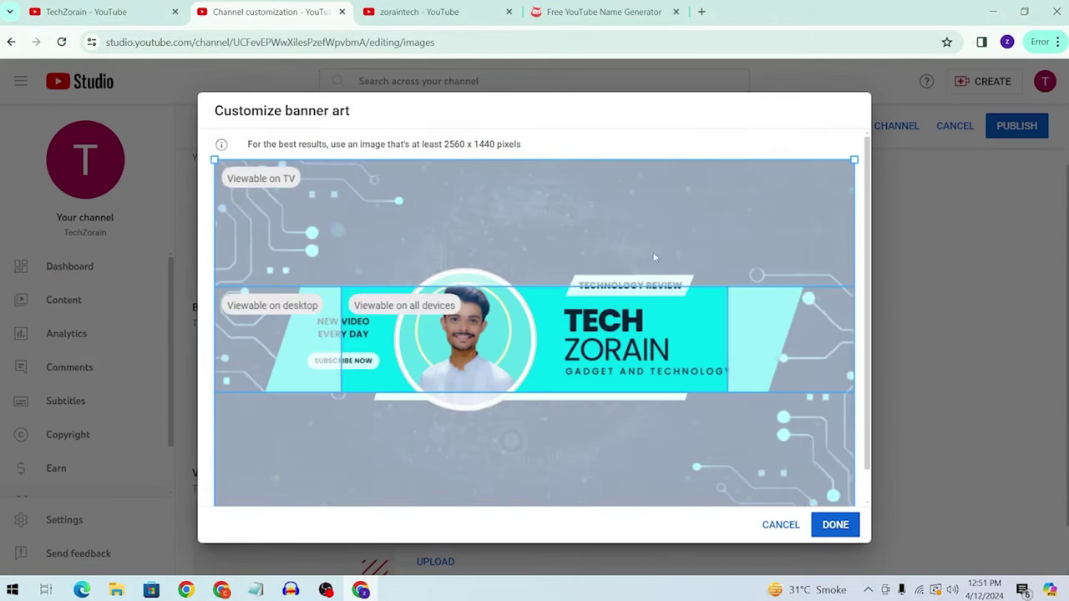
pyautogui.click(836, 526)
# Step: Check the recommended watermark size and publish the branding changes
pyautogui.scroll(-1, 301, 301)
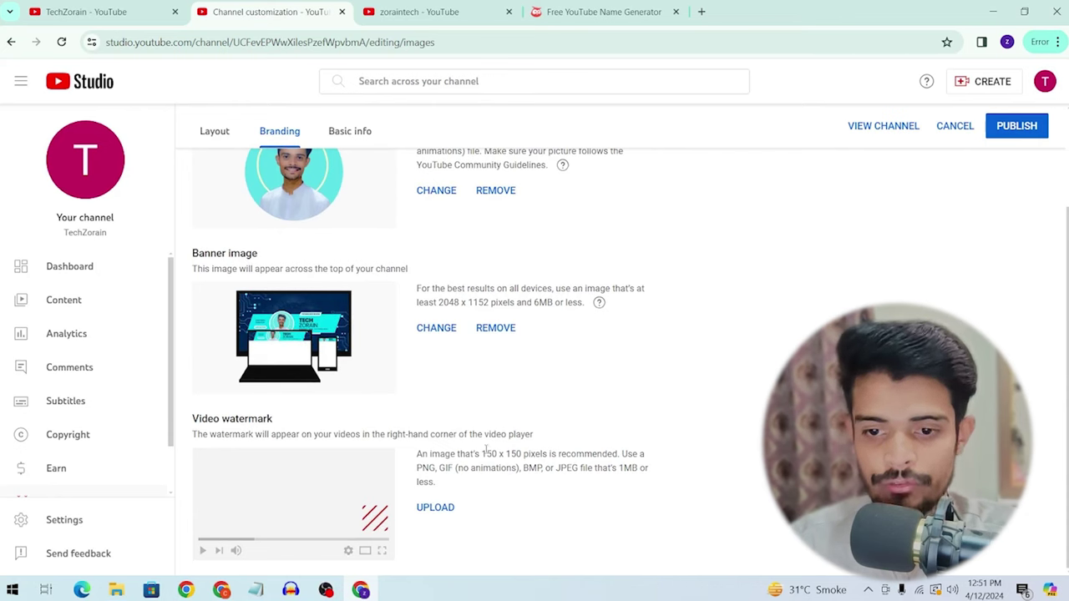
pyautogui.moveTo(499, 454); pyautogui.dragTo(518, 455)
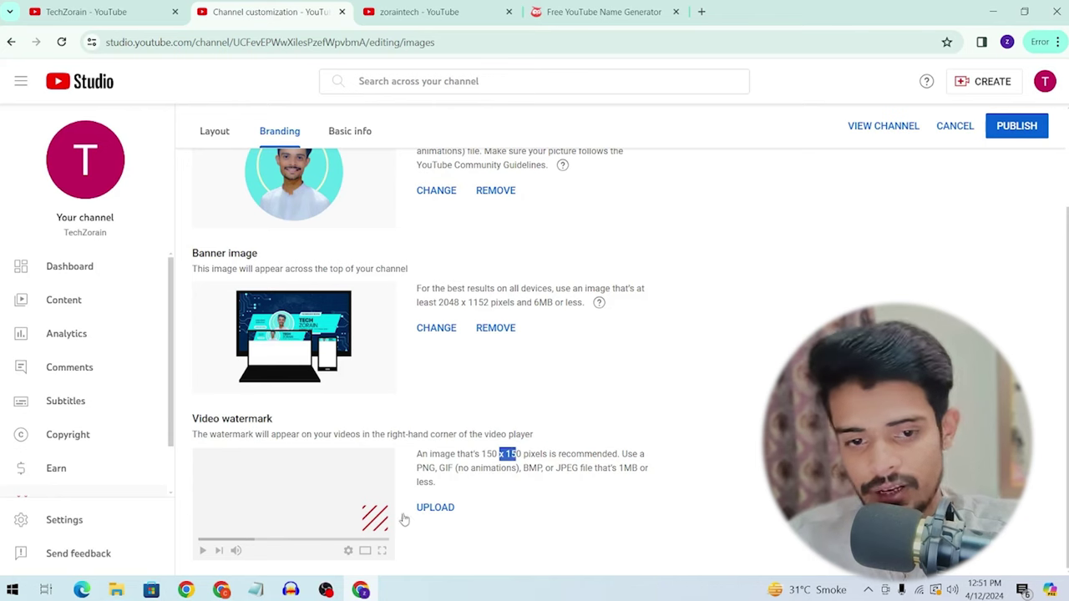
pyautogui.click(994, 124)
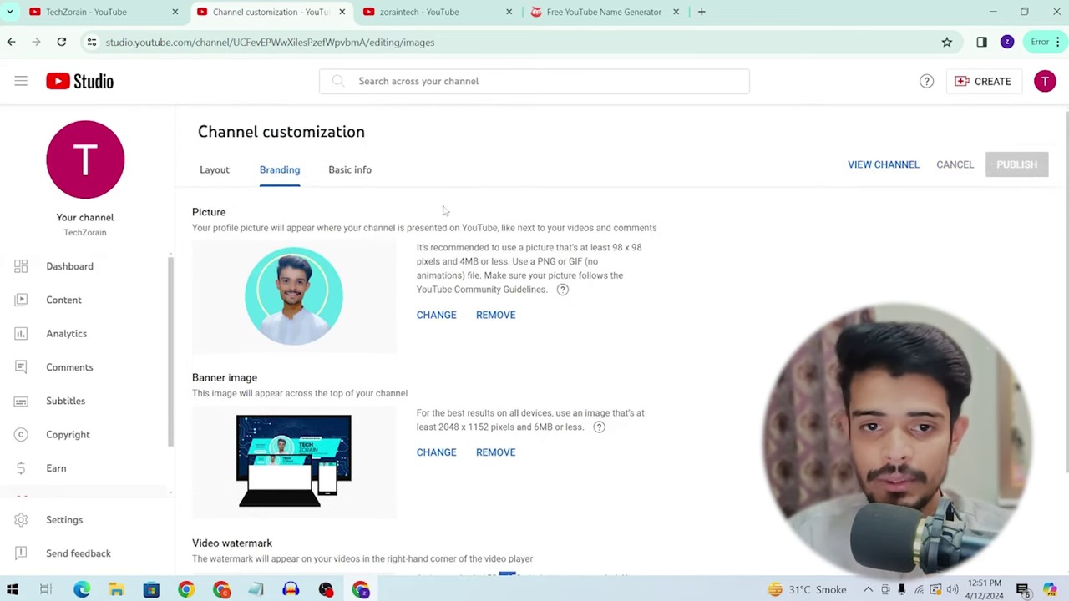
pyautogui.scroll(-2, 525, 160)
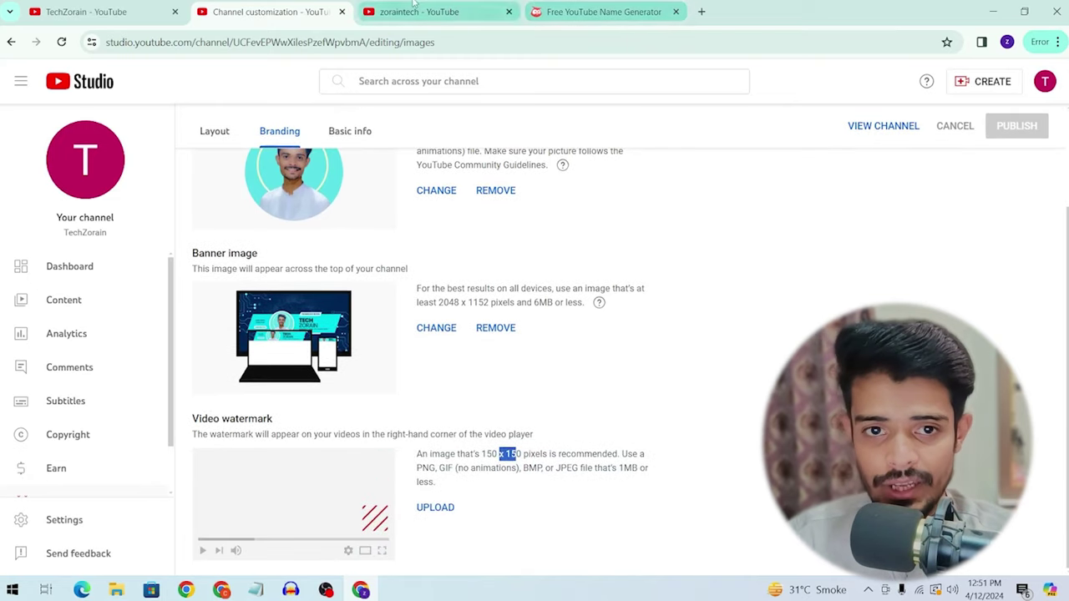
pyautogui.scroll(2, 407, 216)
pyautogui.click(354, 172)
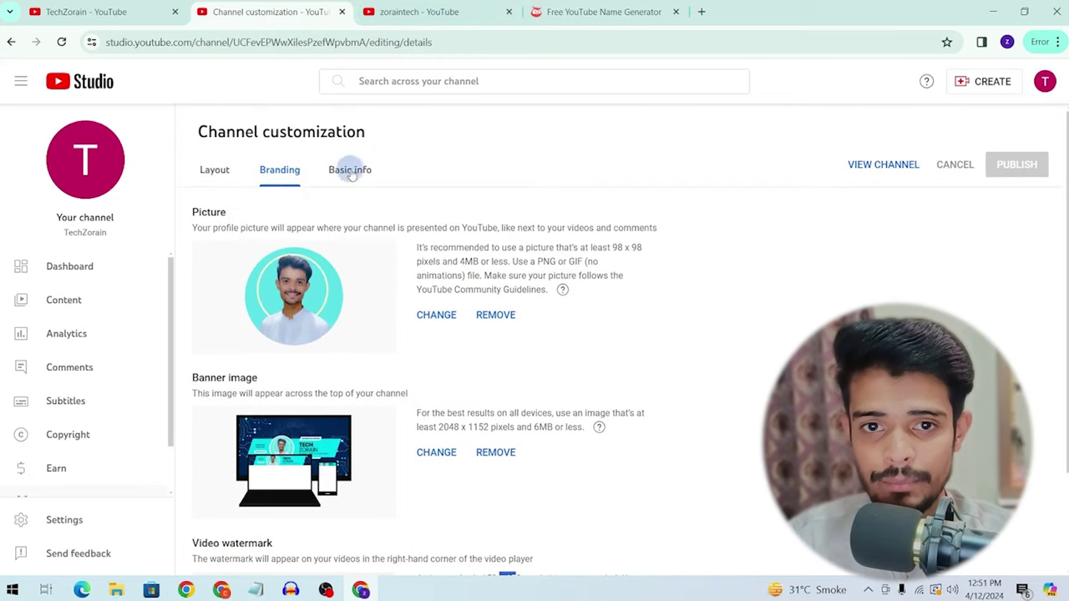
pyautogui.scroll(-2, 353, 174)
pyautogui.scroll(-2, 275, 241)
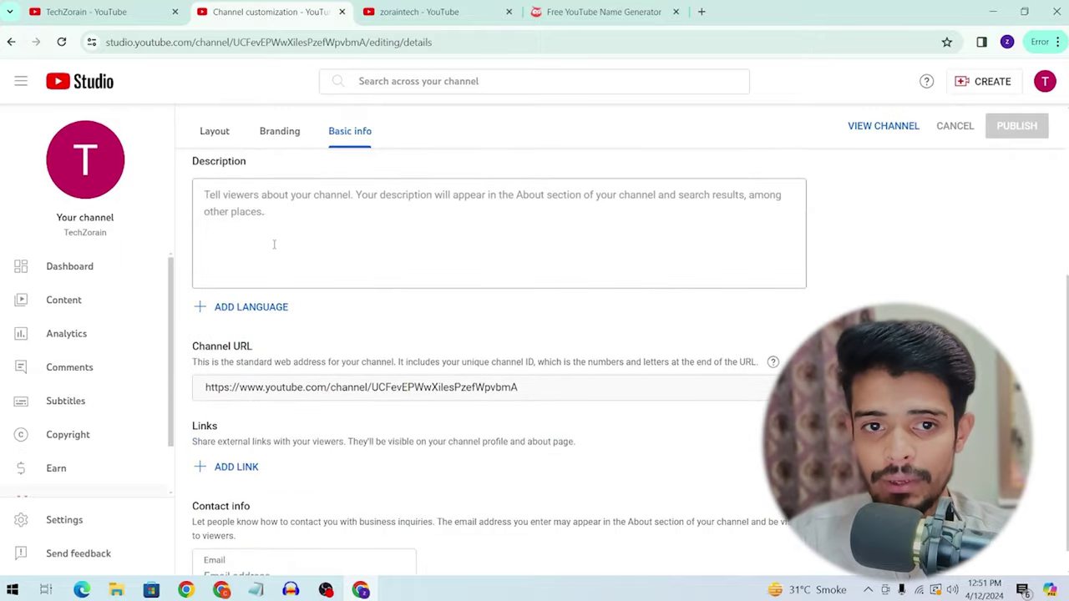
pyautogui.scroll(2, 279, 386)
pyautogui.moveTo(322, 245); pyautogui.dragTo(267, 243)
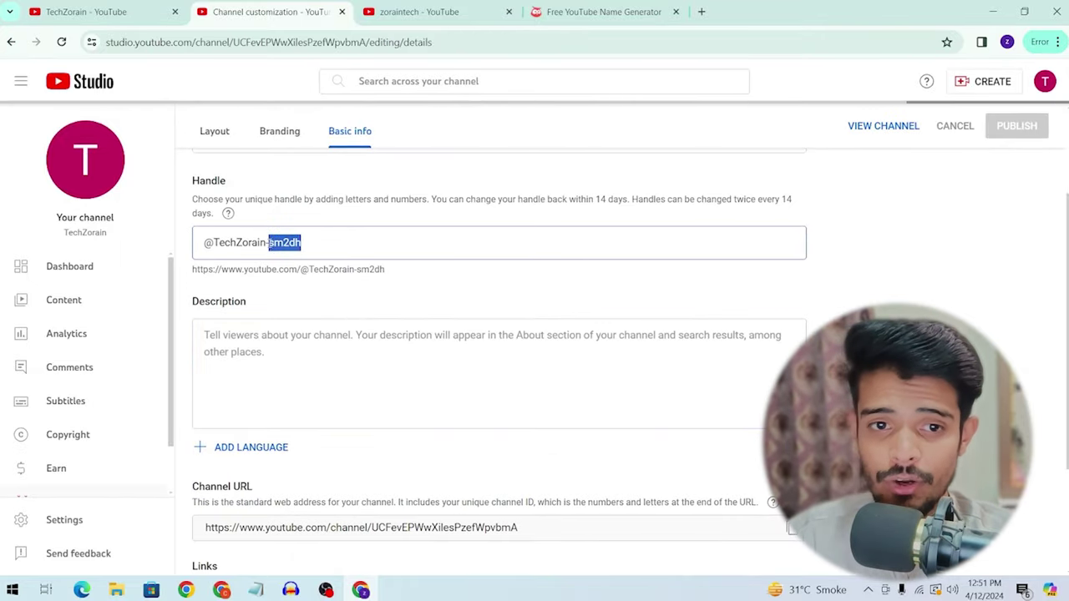
pyautogui.press('BackSpace')
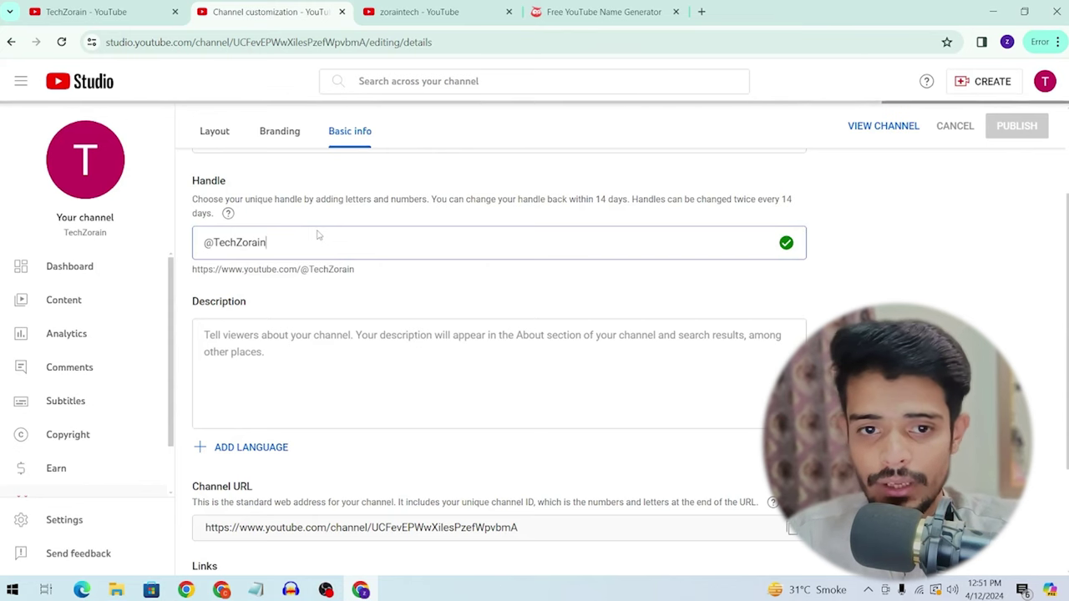
pyautogui.moveTo(304, 242); pyautogui.dragTo(267, 244)
pyautogui.press('BackSpace')
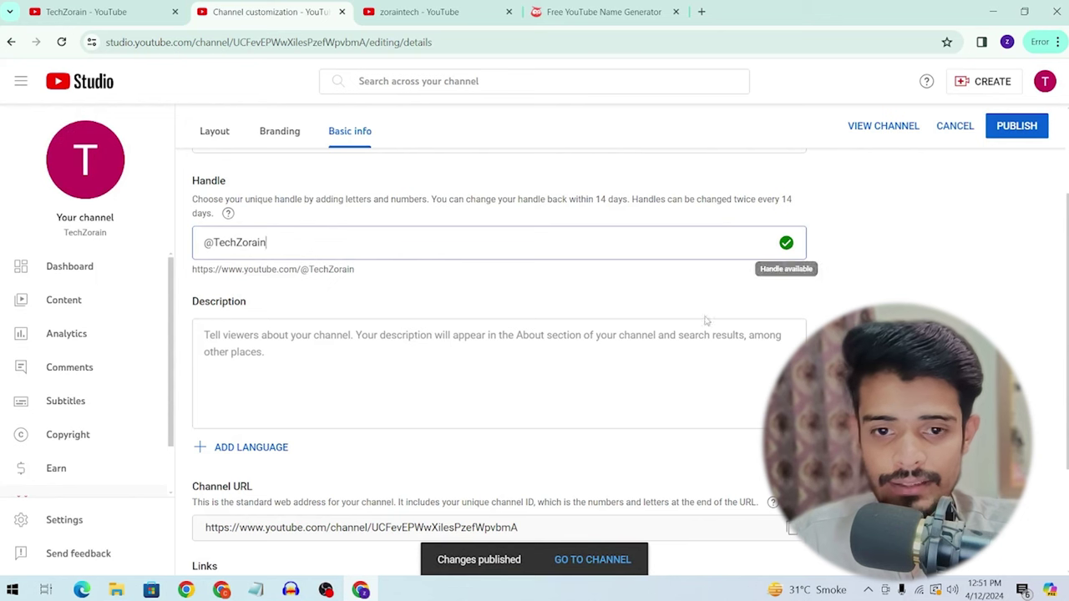
# Step: Place the cursor in the channel Description field and review the page
pyautogui.click(490, 424)
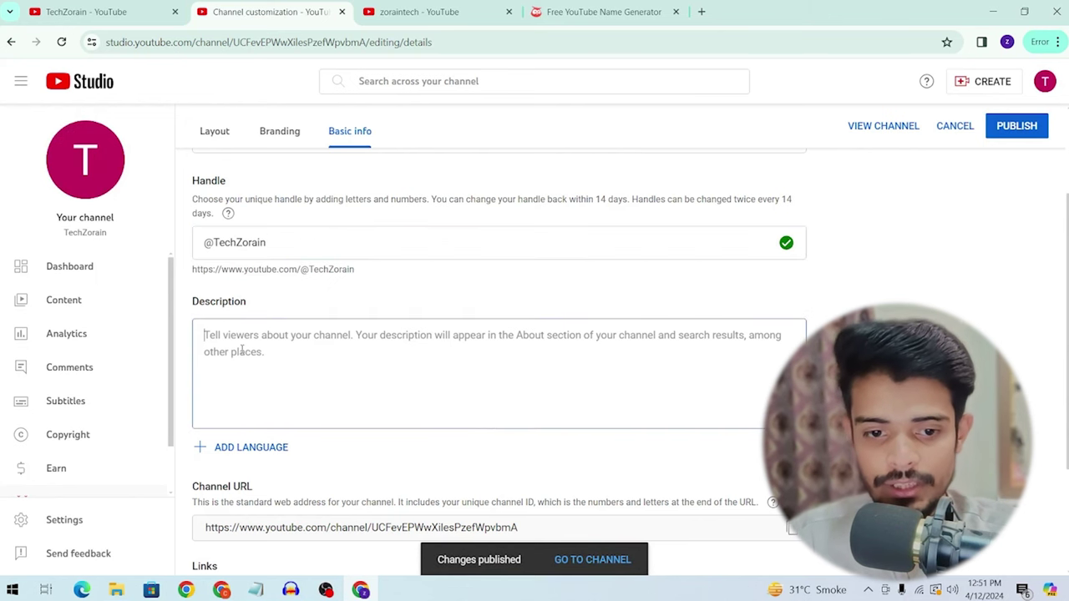
pyautogui.scroll(-2, 240, 350)
pyautogui.scroll(1, 242, 349)
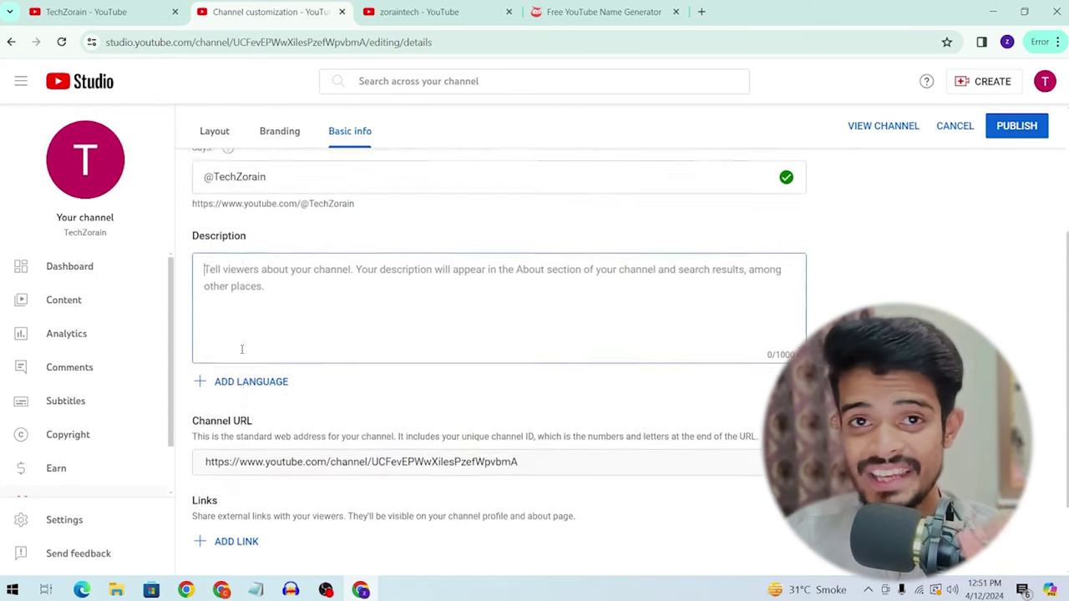
pyautogui.scroll(2, 242, 348)
pyautogui.scroll(-2, 246, 297)
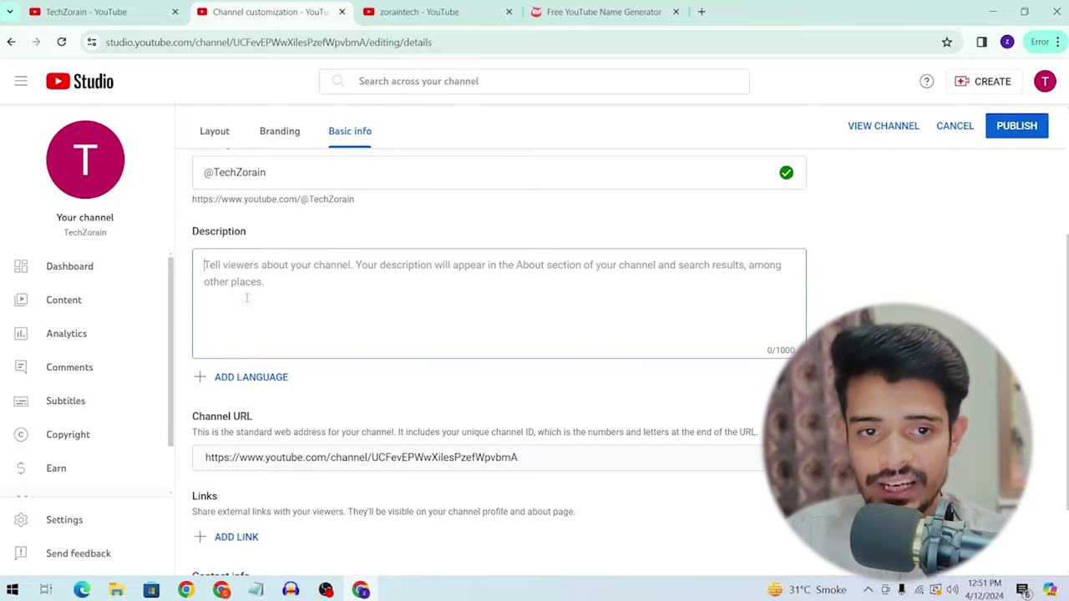
pyautogui.scroll(1, 247, 295)
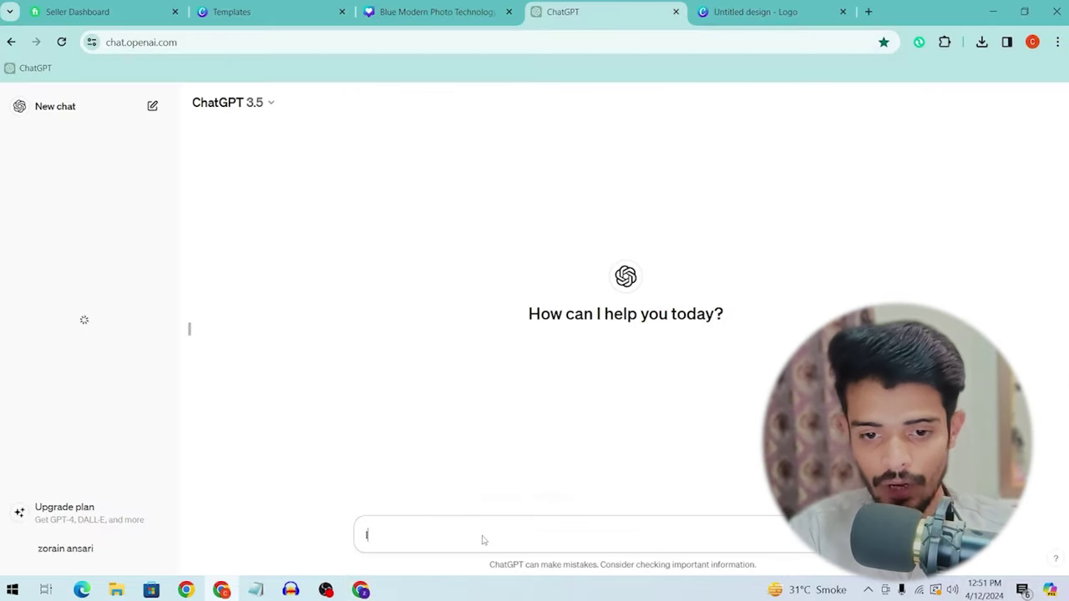
# Step: Ask ChatGPT for an SEO-optimized mobile and smartwatch unboxing channel description
pyautogui.write('I WANT TO CREATE YOUTUBE CHANNEL FOR MOBILE AND SMART WATCH UNBOXIN')
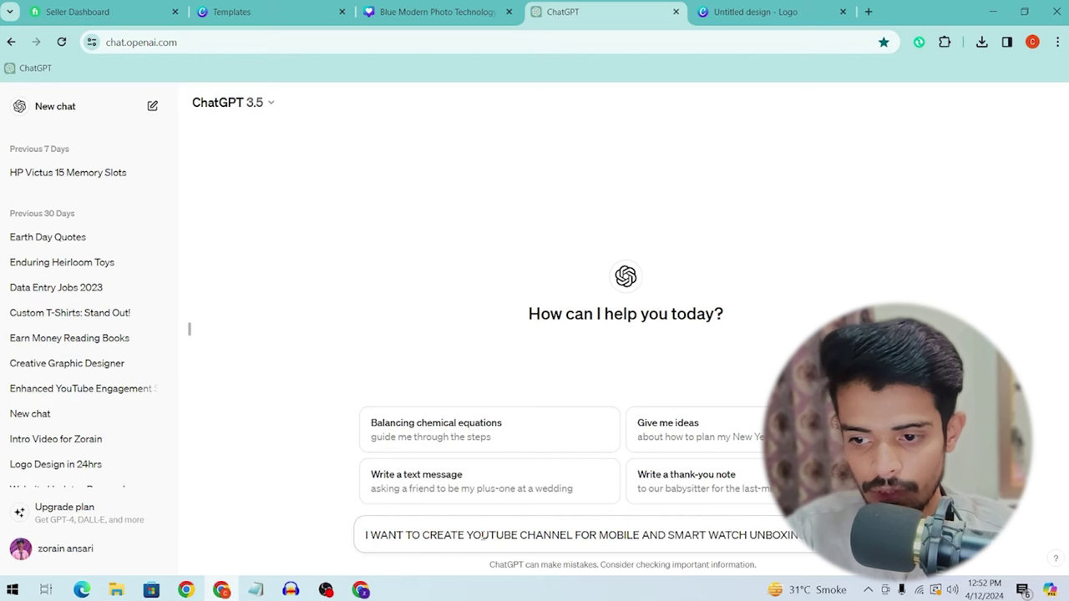
pyautogui.write('WRTIE BEST SEO OPTIMIZED DESCIRPTION FOR MY YOUTUBE CHANNEL')
pyautogui.press('Return')
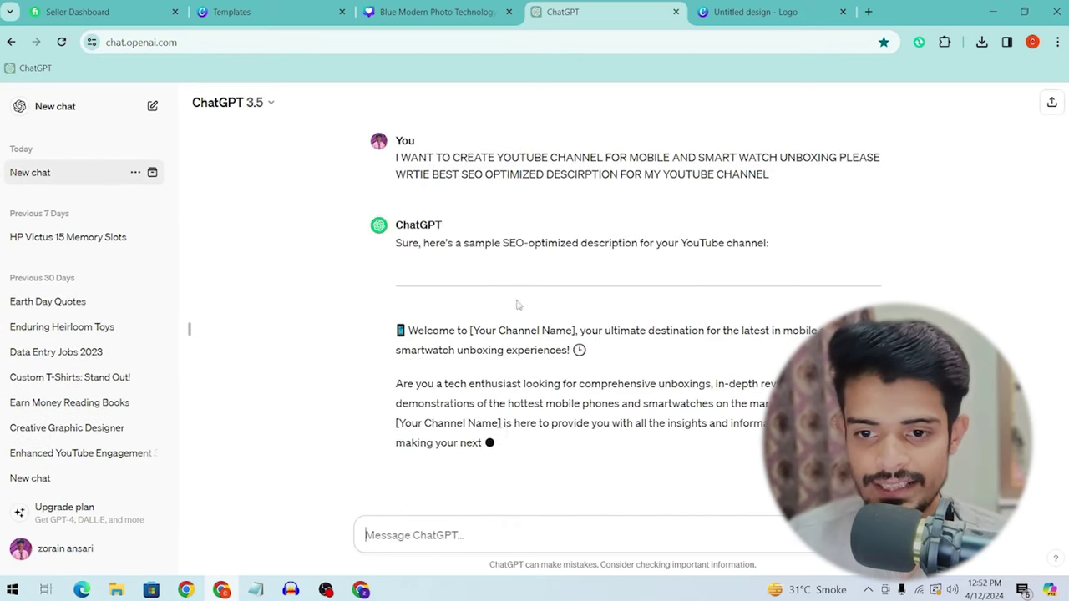
pyautogui.scroll(2, 573, 322)
pyautogui.scroll(-1, 573, 322)
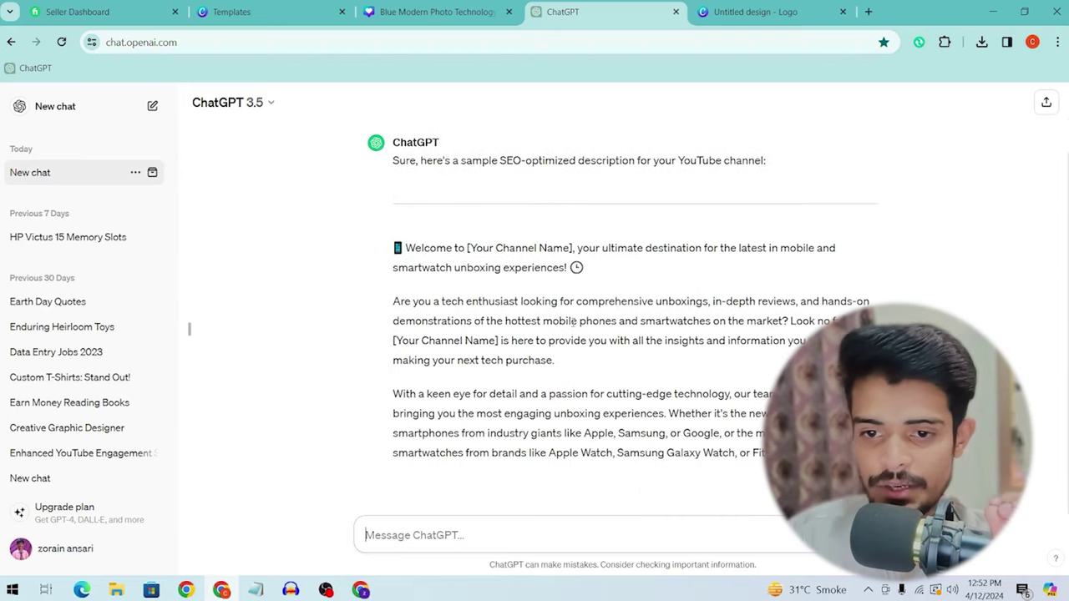
pyautogui.moveTo(406, 248); pyautogui.dragTo(555, 360)
pyautogui.scroll(2, 734, 399)
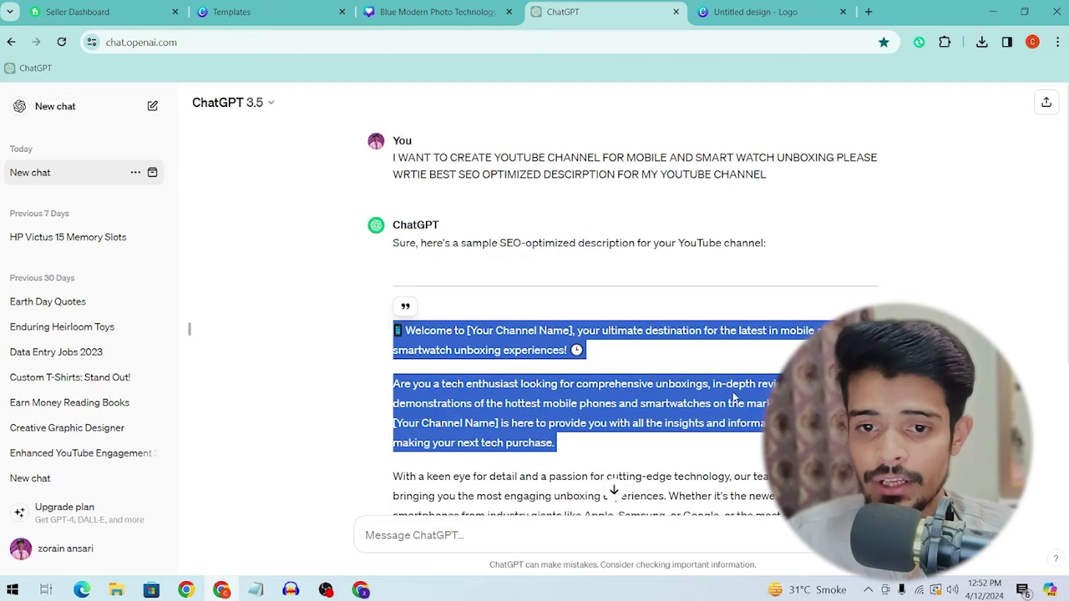
pyautogui.click(451, 343)
pyautogui.scroll(-6, 477, 333)
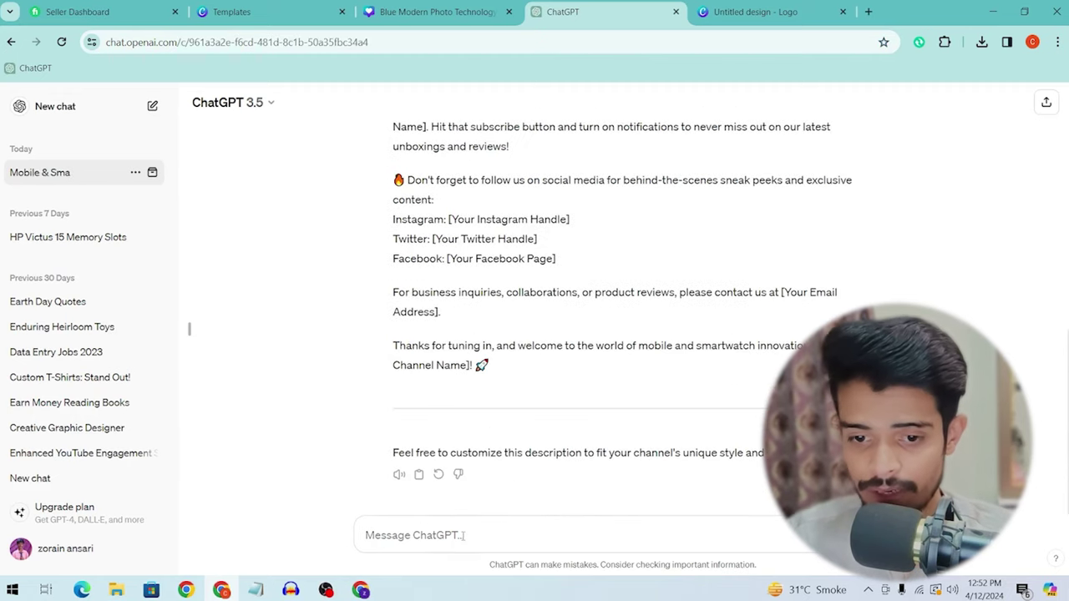
# Step: Request a shorter version with 'SHORT PLEASE', then select the long description
pyautogui.write('SHORT')
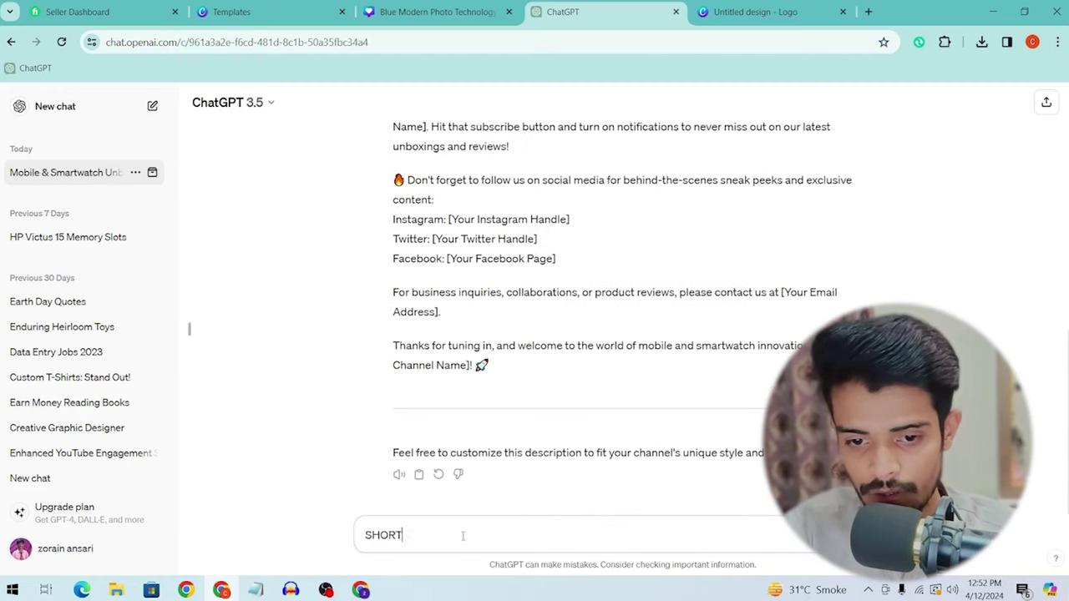
pyautogui.write(' PLEASE')
pyautogui.press('Return')
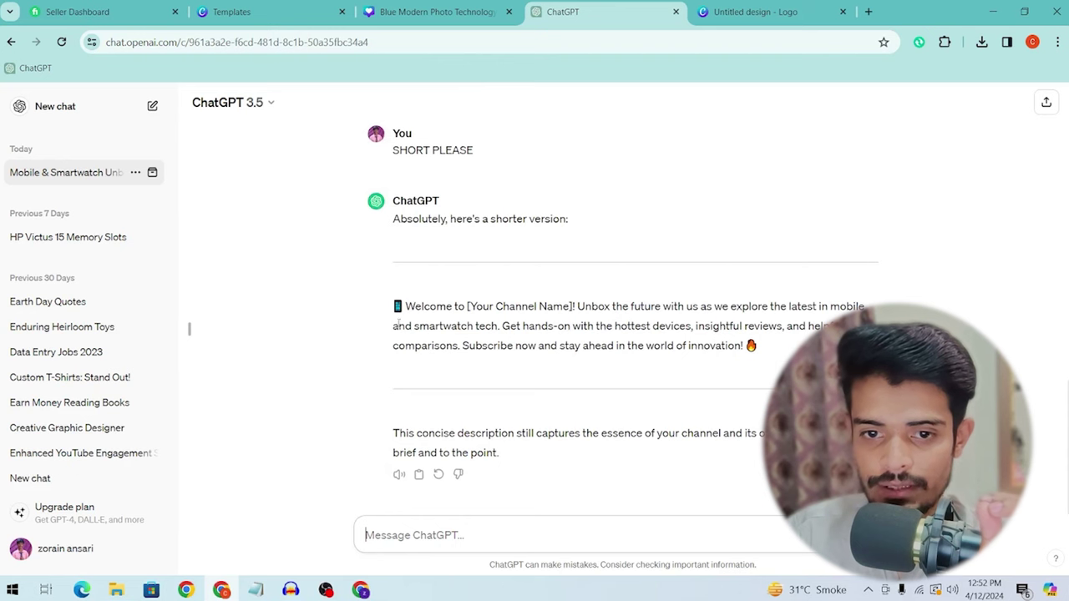
pyautogui.scroll(10, 395, 259)
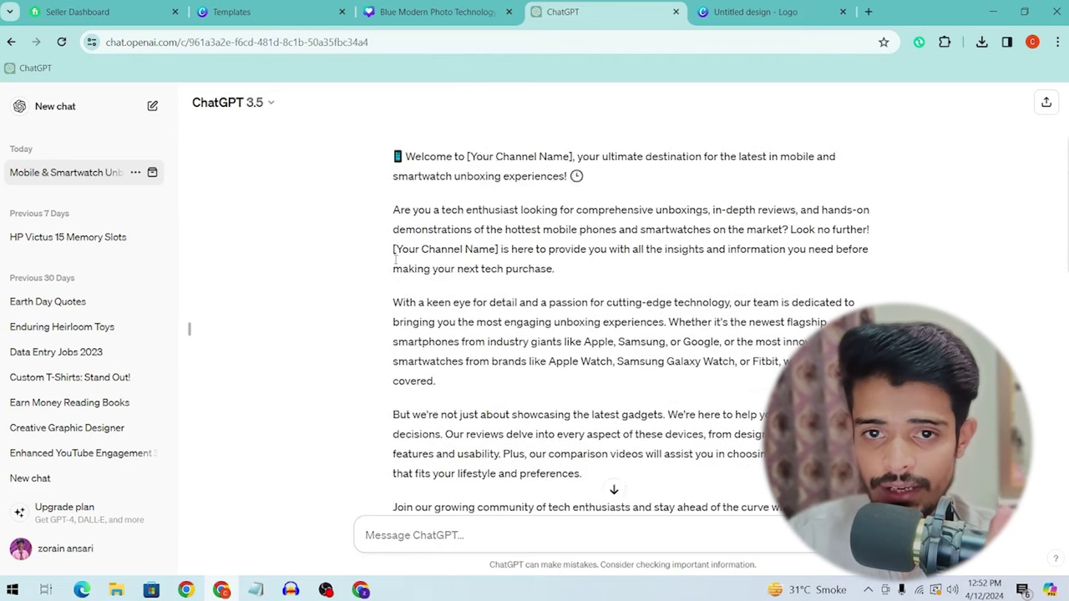
pyautogui.moveTo(397, 156); pyautogui.dragTo(806, 361)
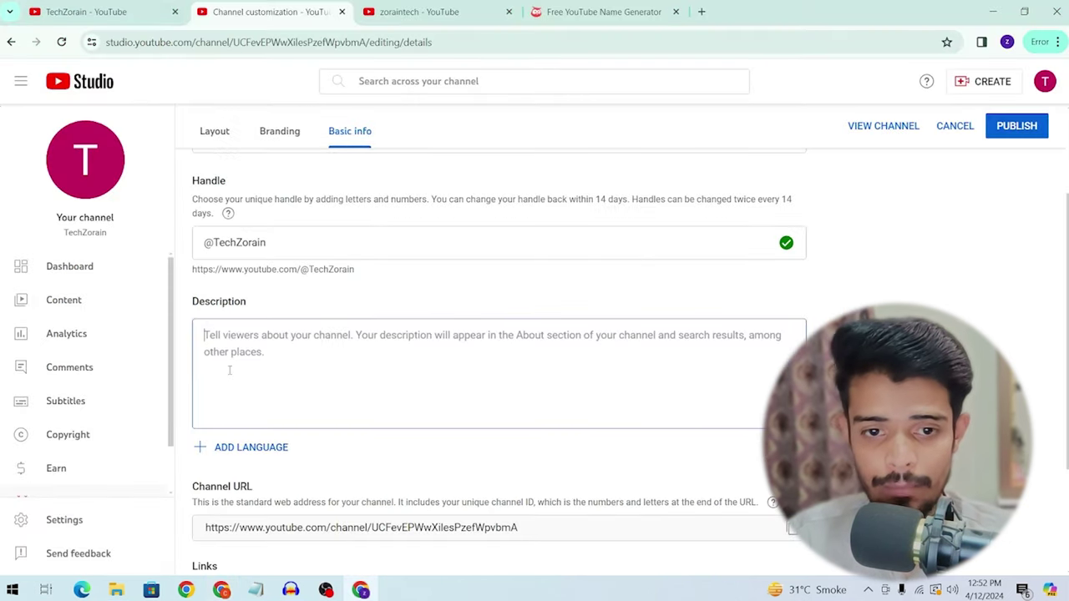
# Step: Paste the generated text into Description, replacing [Your Channel Name] placeholders with Techzorain
pyautogui.hotkey('ctrl', 'v')
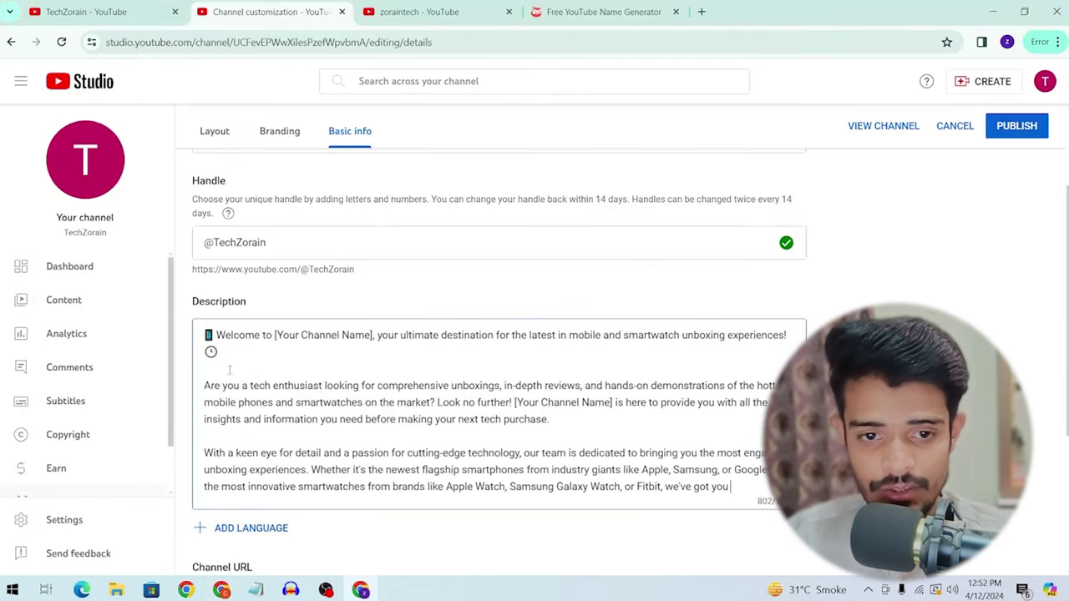
pyautogui.moveTo(275, 335); pyautogui.dragTo(356, 335)
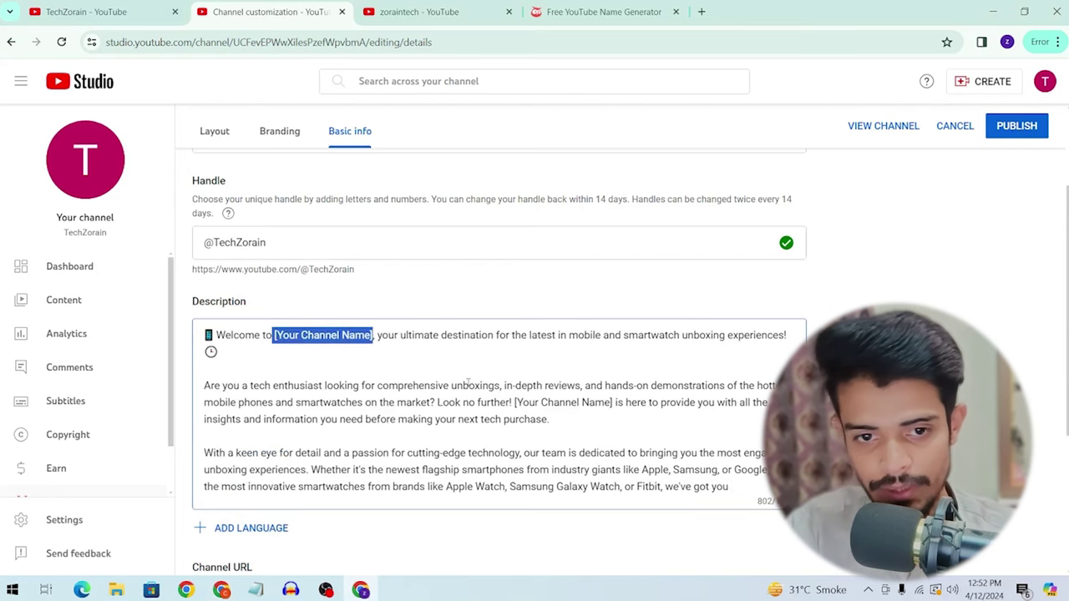
pyautogui.write('Techzoria')
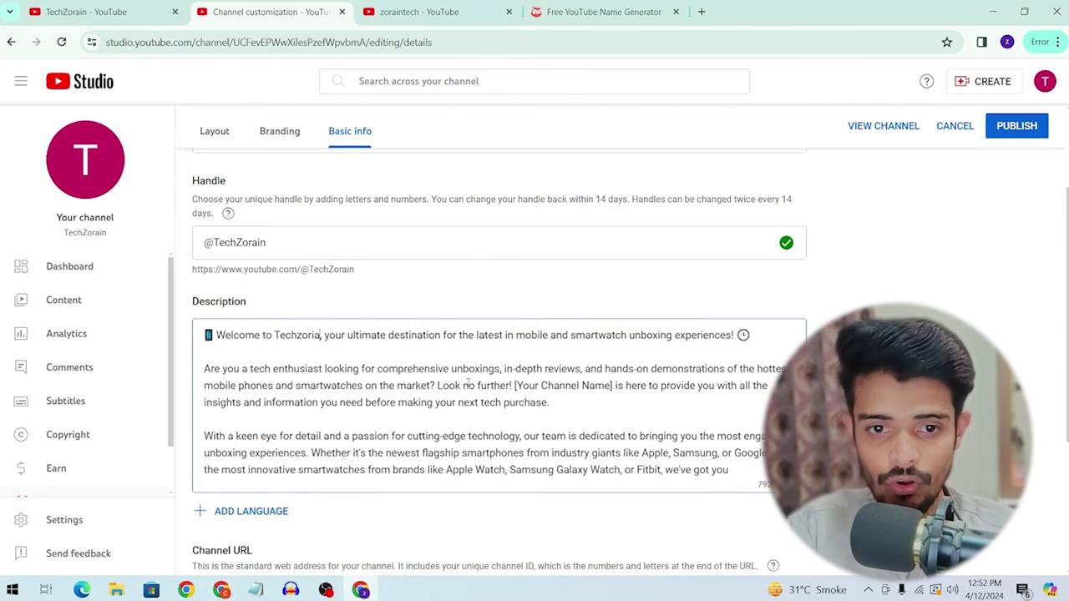
pyautogui.write('n')
pyautogui.scroll(-1, 237, 382)
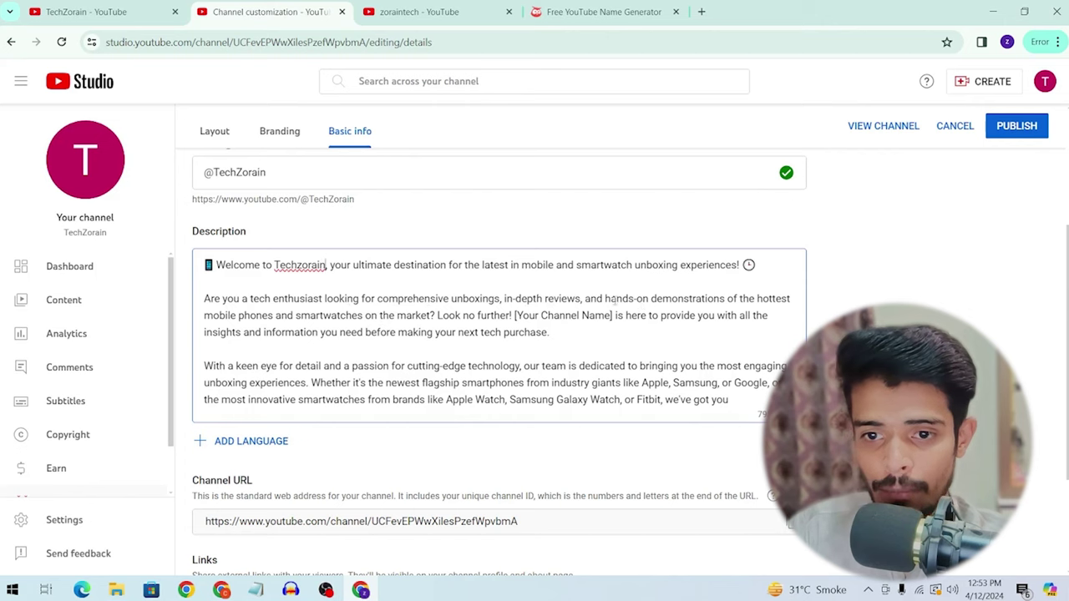
pyautogui.hotkey('ctrl', 'shift', 'Left')
pyautogui.hotkey('ctrl', 'c')
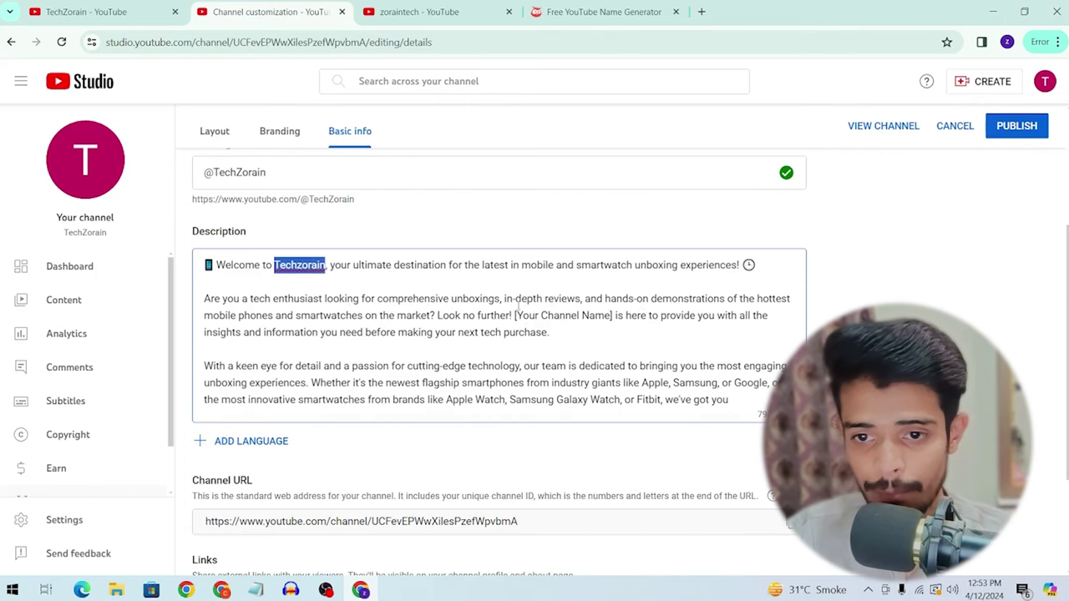
pyautogui.moveTo(513, 317); pyautogui.dragTo(620, 318)
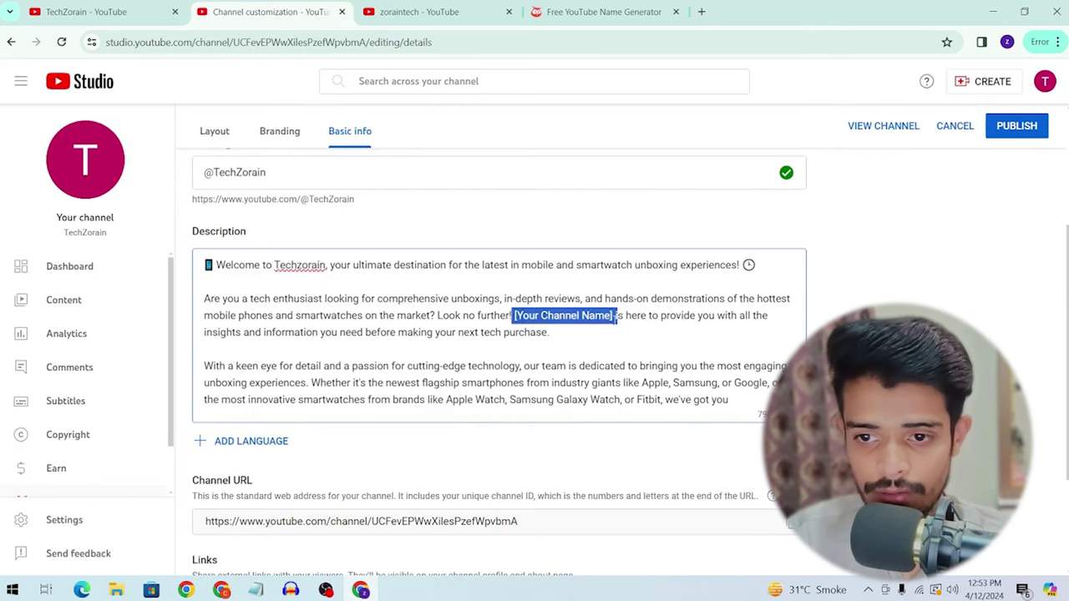
pyautogui.hotkey('ctrl', 'v')
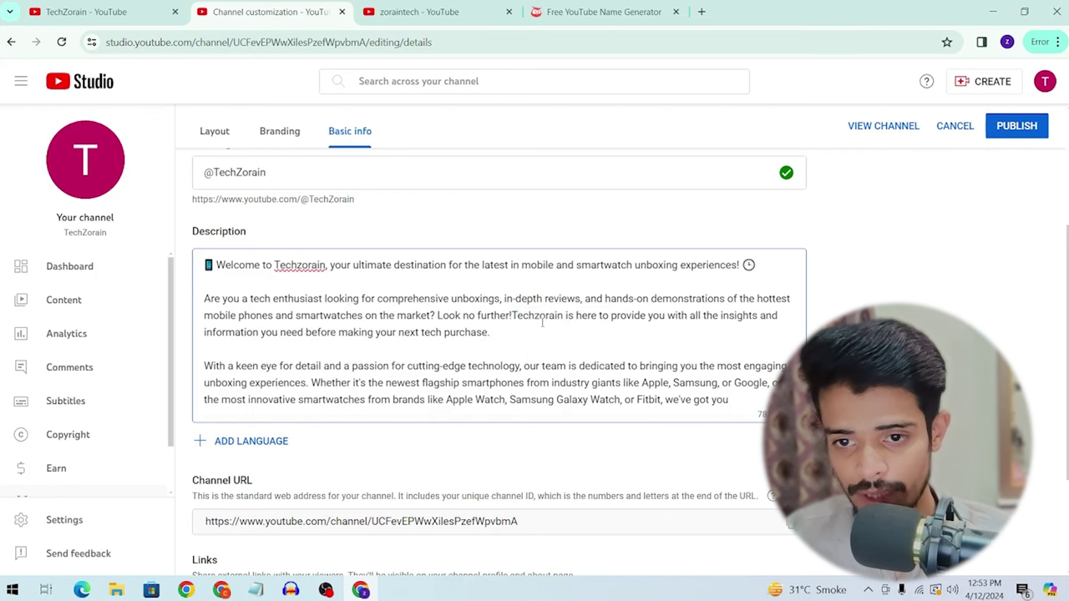
pyautogui.write('!')
pyautogui.scroll(-1, 505, 301)
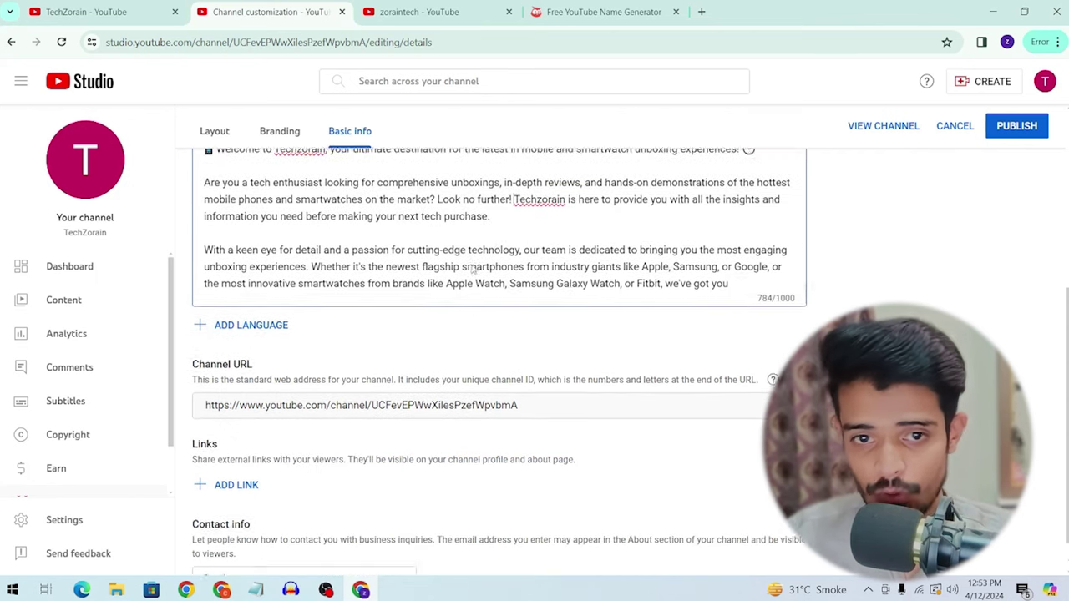
pyautogui.scroll(1, 579, 274)
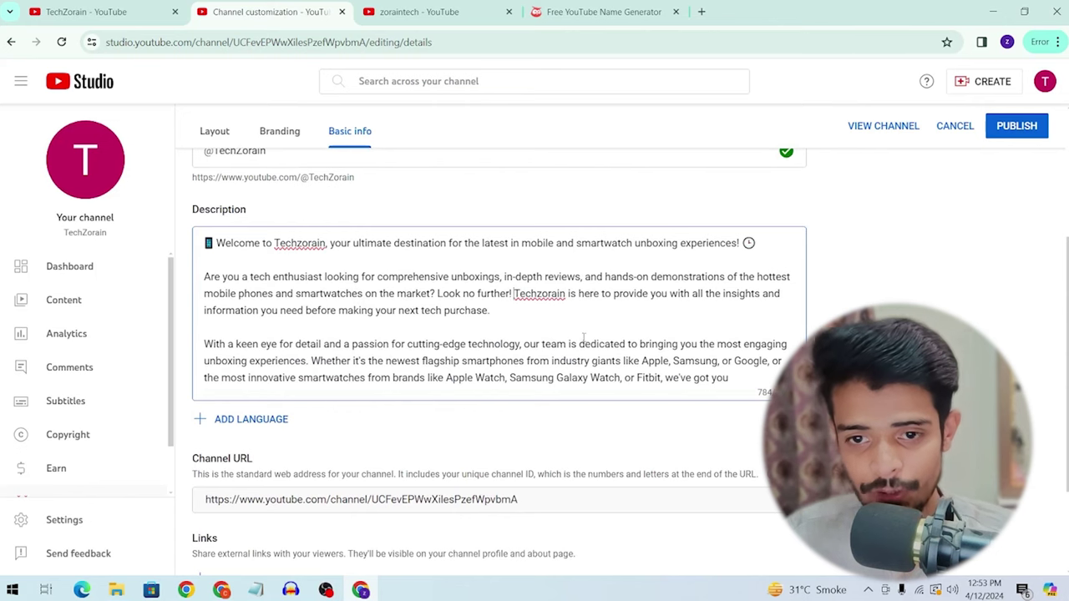
# Step: Search the page for remaining 'your channel' mentions in the description
pyautogui.hotkey('ctrl', 'f')
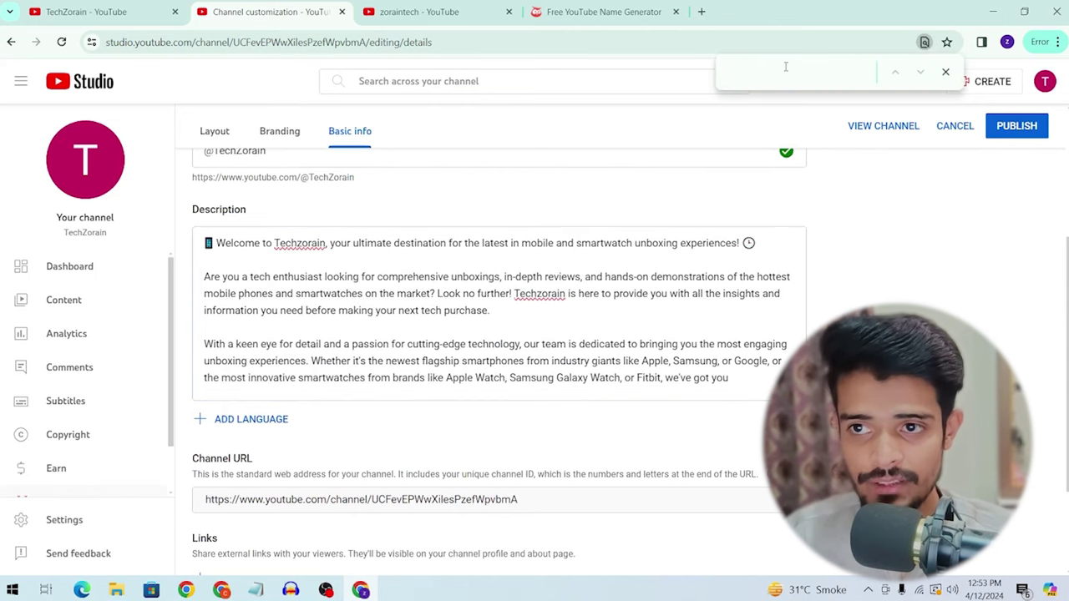
pyautogui.write('yout')
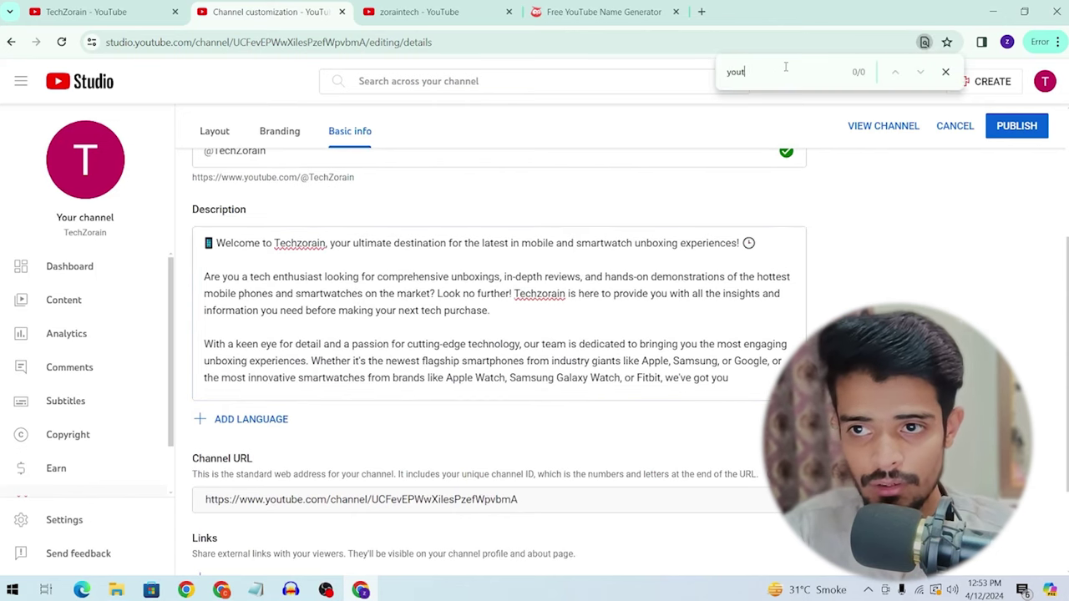
pyautogui.press('BackSpace')
pyautogui.write('r channel')
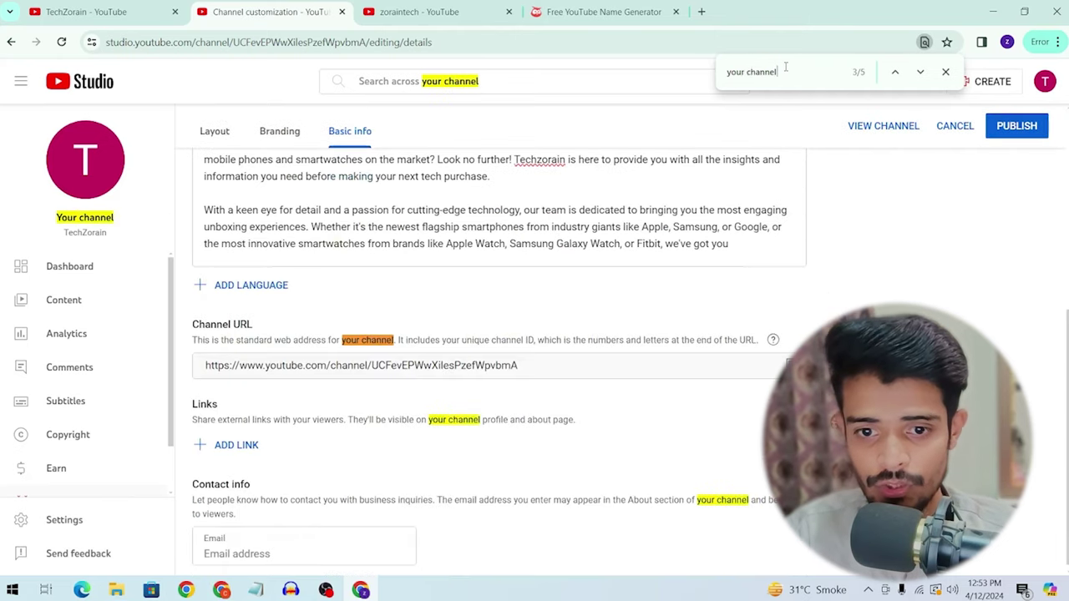
pyautogui.click(895, 72)
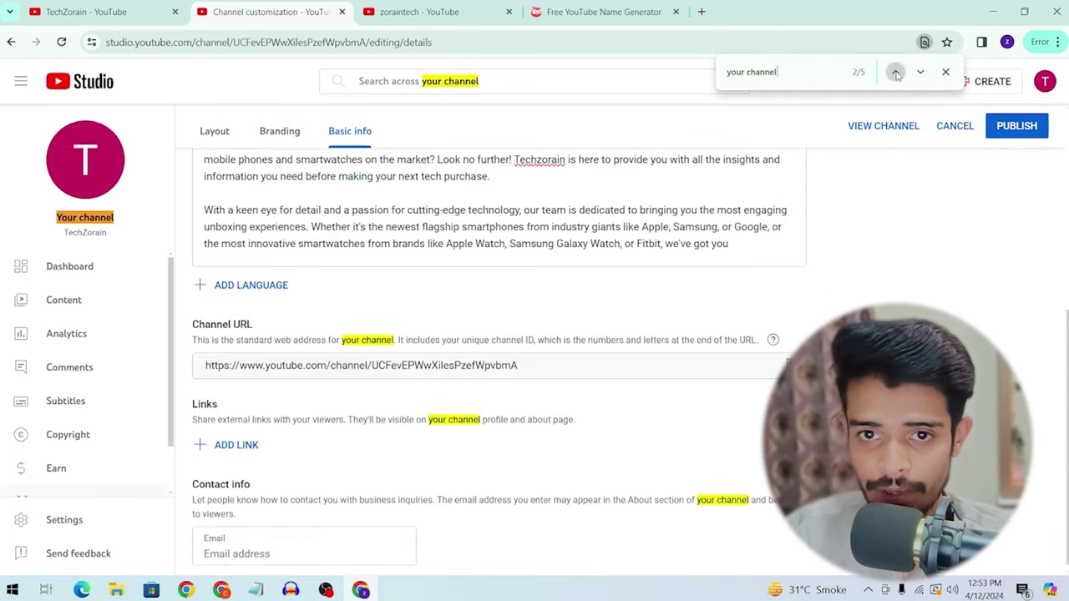
pyautogui.scroll(1, 907, 115)
pyautogui.click(896, 72)
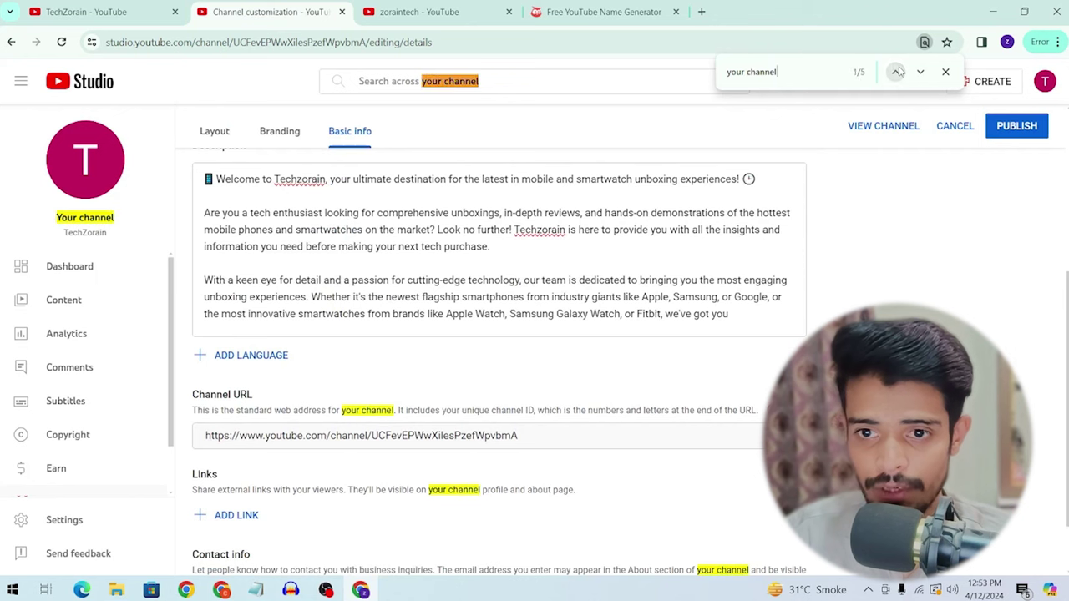
pyautogui.click(896, 72)
pyautogui.click(896, 72)
pyautogui.click(897, 72)
pyautogui.click(896, 72)
pyautogui.click(896, 72)
pyautogui.click(896, 72)
pyautogui.click(896, 72)
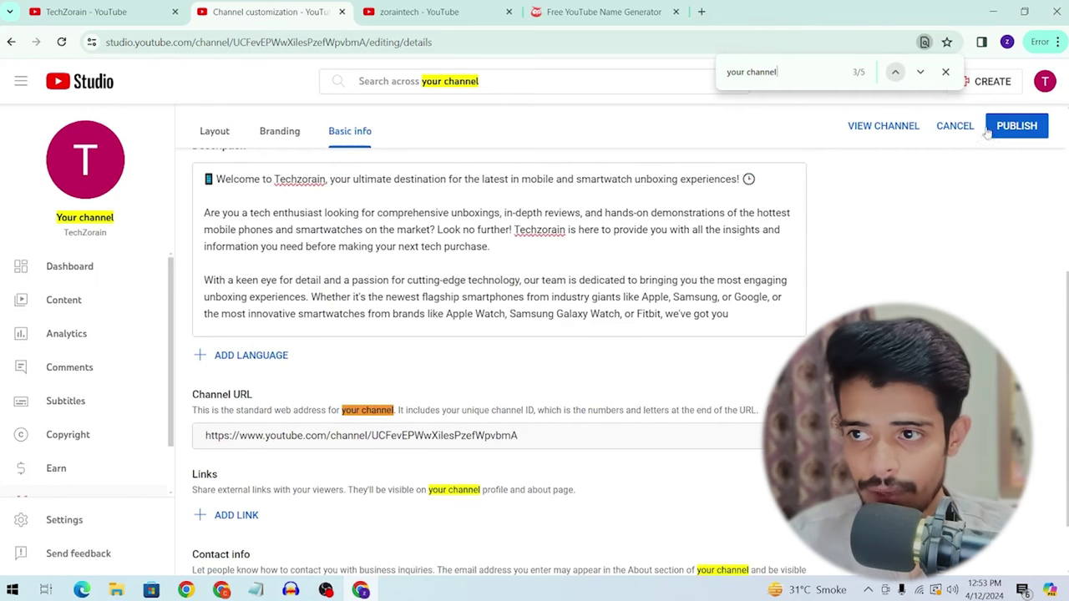
pyautogui.click(945, 72)
pyautogui.scroll(1, 873, 182)
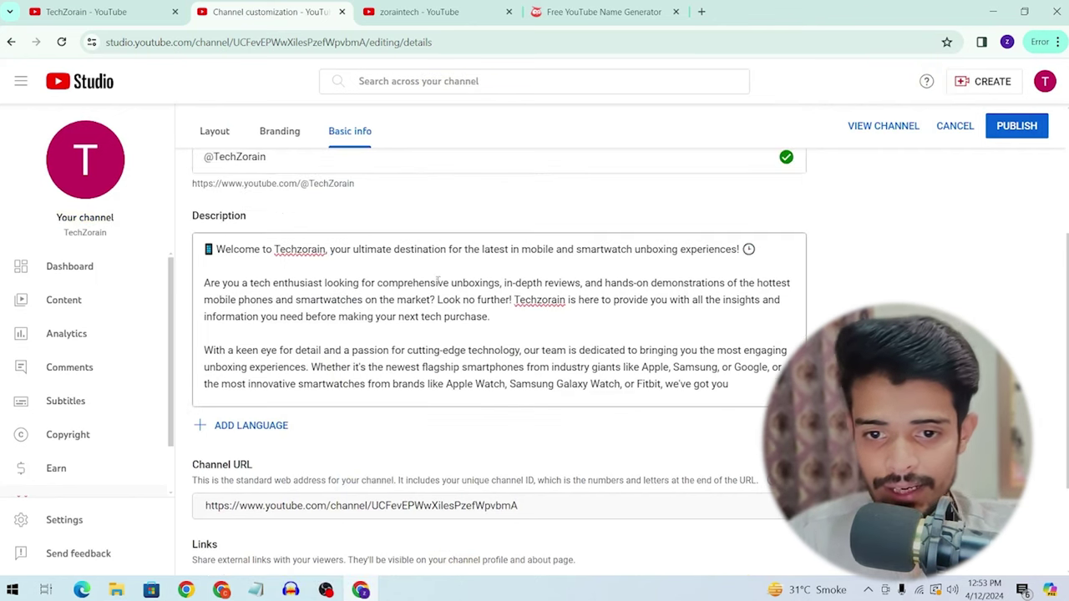
pyautogui.scroll(-2, 873, 182)
# Step: Add a blank line after the description's last sentence ending 'we've got you', then return to ChatGPT
pyautogui.click(758, 244)
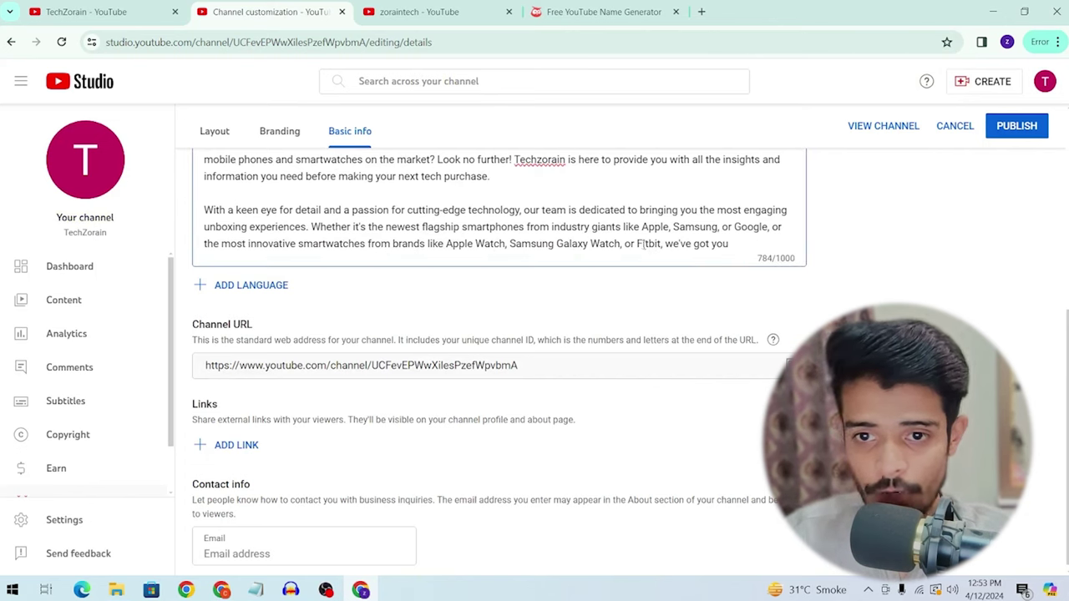
pyautogui.doubleClick(459, 243)
pyautogui.moveTo(521, 243); pyautogui.dragTo(553, 243)
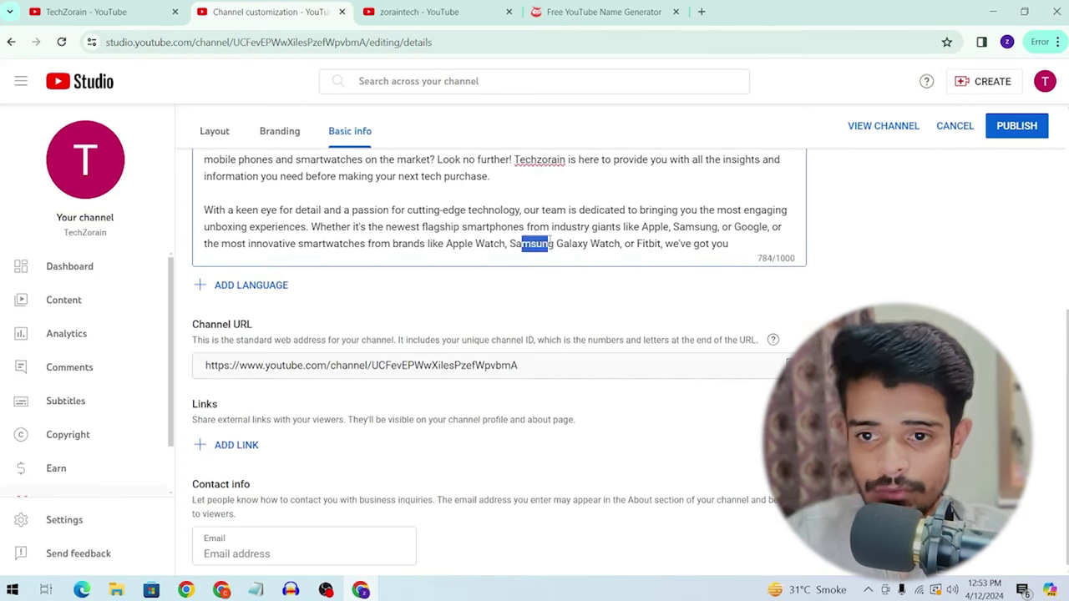
pyautogui.click(629, 240)
pyautogui.moveTo(743, 243); pyautogui.dragTo(452, 249)
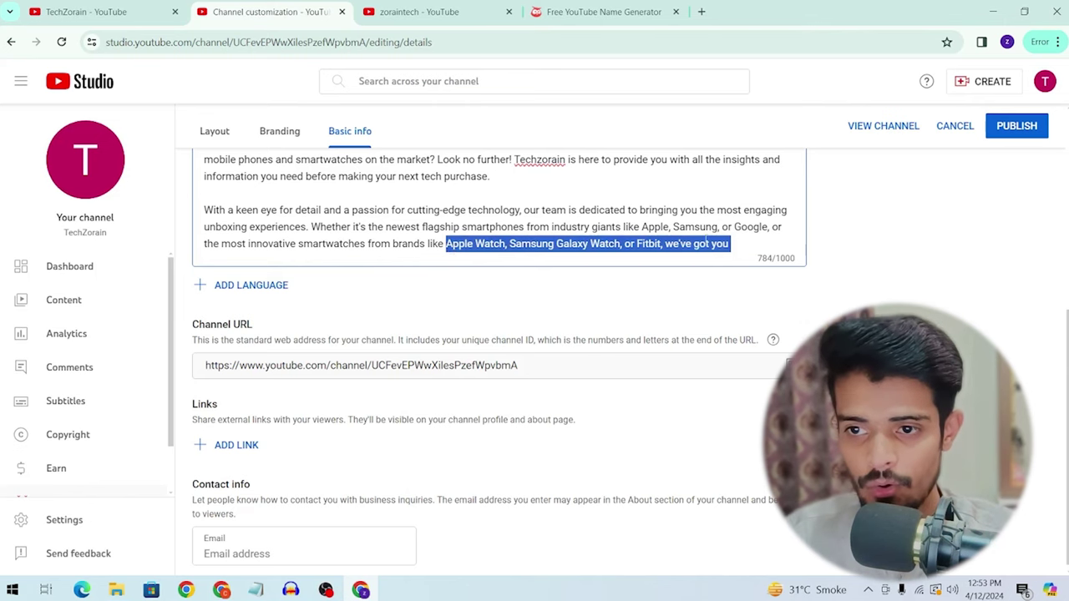
pyautogui.click(752, 239)
pyautogui.press('Return')
pyautogui.press('Return')
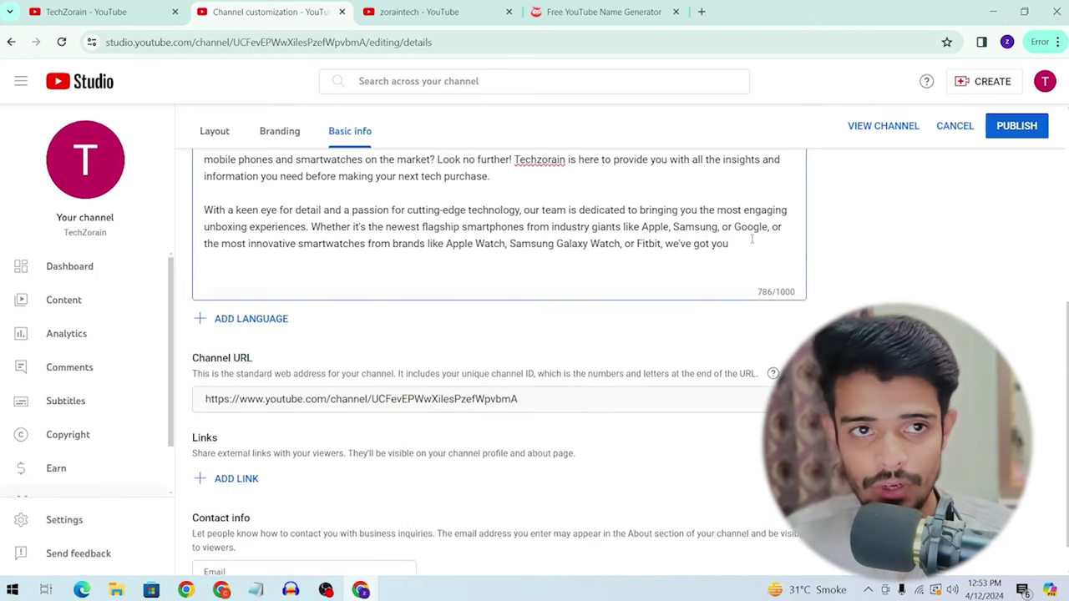
pyautogui.hotkey('alt', 'Tab')
pyautogui.scroll(-2, 460, 251)
# Step: Copy the 'Thanks for tuning in' closing paragraph and paste it at the description's end
pyautogui.scroll(-1, 480, 232)
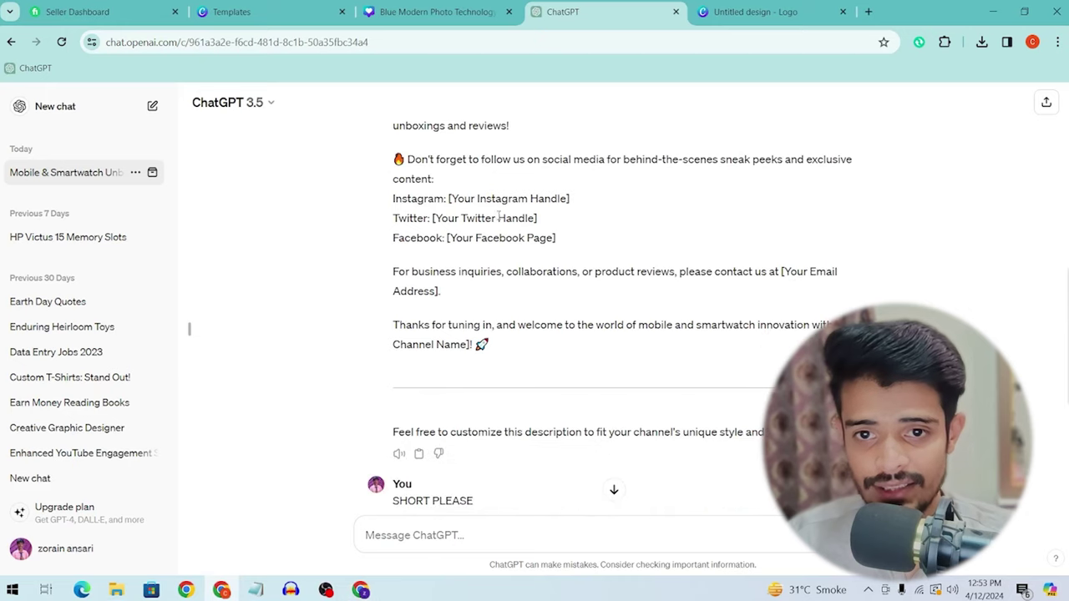
pyautogui.moveTo(407, 164); pyautogui.dragTo(673, 264)
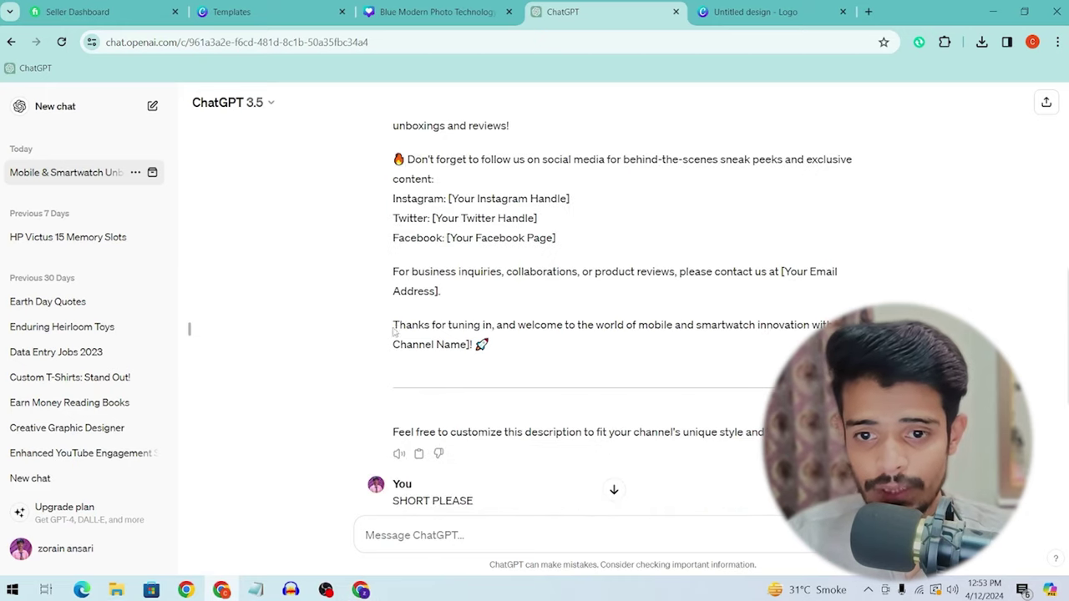
pyautogui.moveTo(394, 330); pyautogui.dragTo(521, 342)
pyautogui.hotkey('ctrl', 'c')
pyautogui.hotkey('alt', 'Tab')
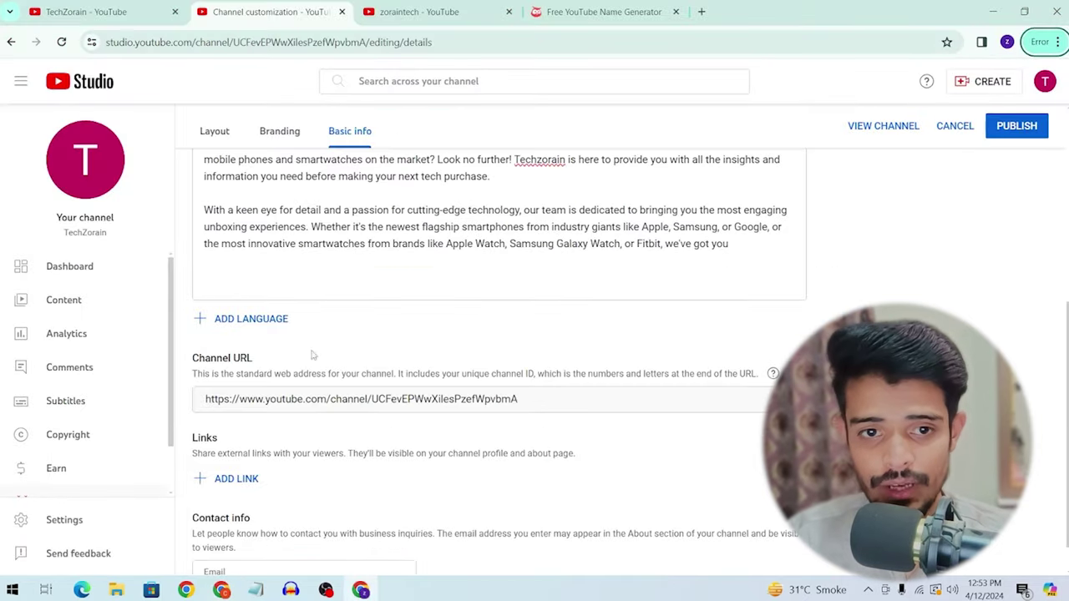
pyautogui.click(541, 274)
pyautogui.hotkey('ctrl', 'v')
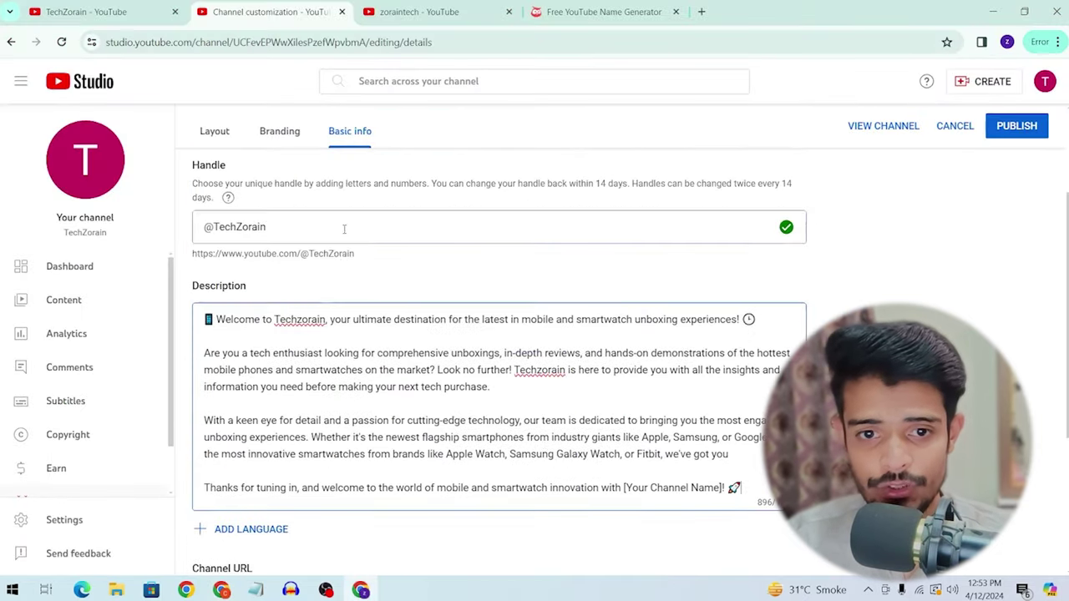
# Step: Replace that paragraph's [Your Channel Name] placeholder with Techzorain
pyautogui.scroll(3, 502, 334)
pyautogui.doubleClick(300, 318)
pyautogui.hotkey('ctrl', 'c')
pyautogui.scroll(-1, 501, 335)
pyautogui.moveTo(625, 417); pyautogui.dragTo(722, 418)
pyautogui.hotkey('ctrl', 'v')
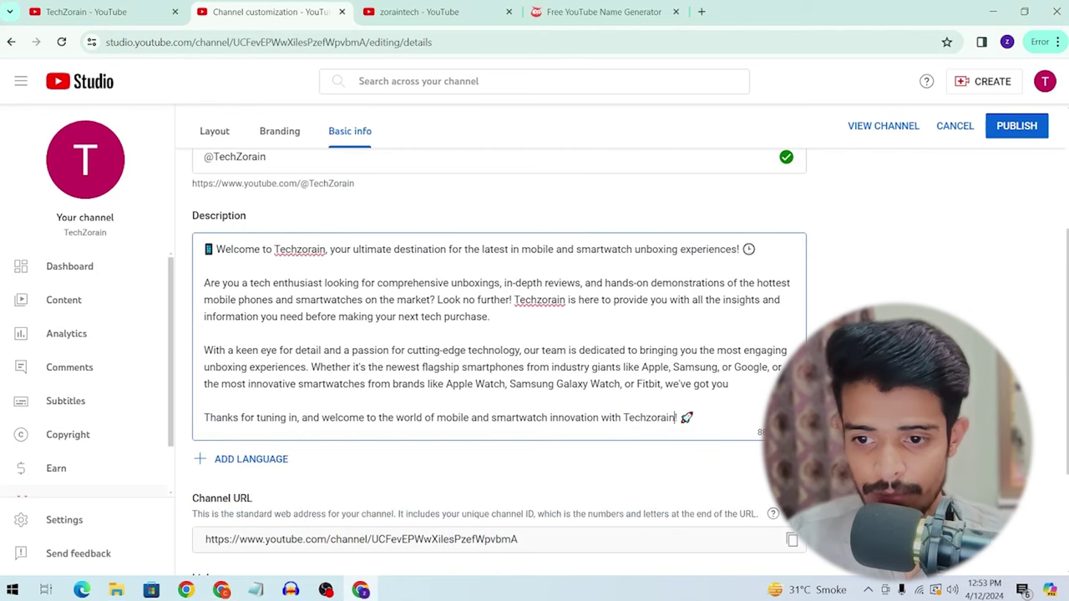
pyautogui.scroll(-3, 483, 201)
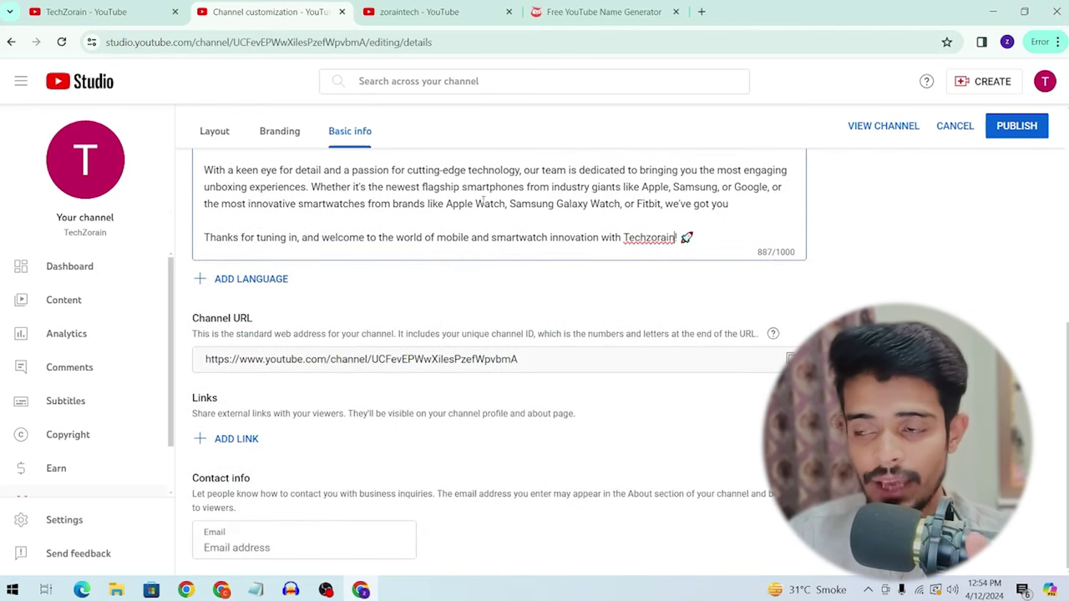
# Step: Enter the channel's contact e-mail address in the Email field
pyautogui.click(296, 548)
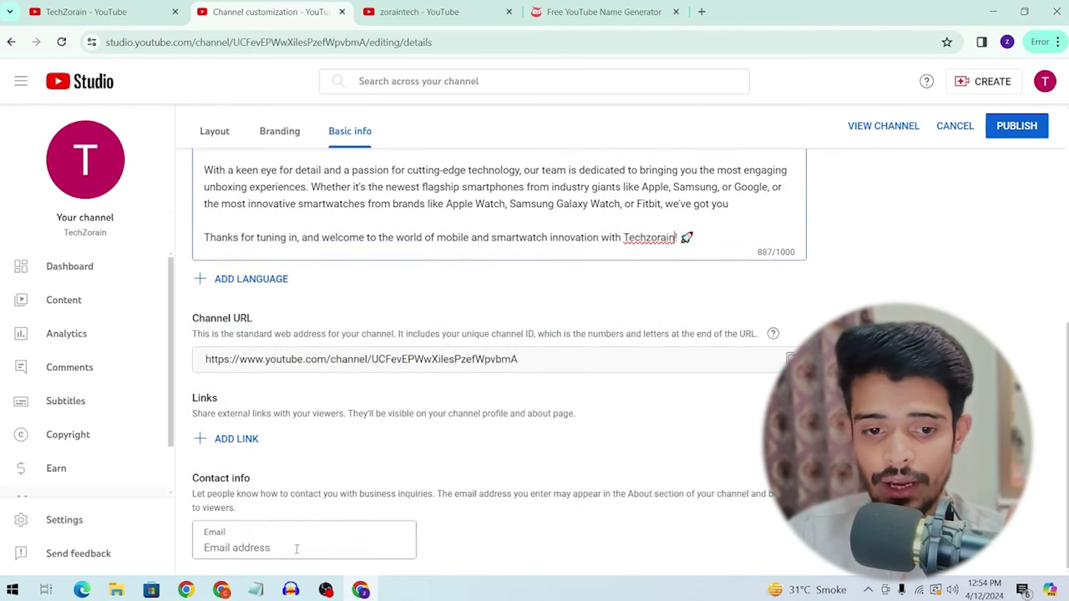
pyautogui.write('zorai')
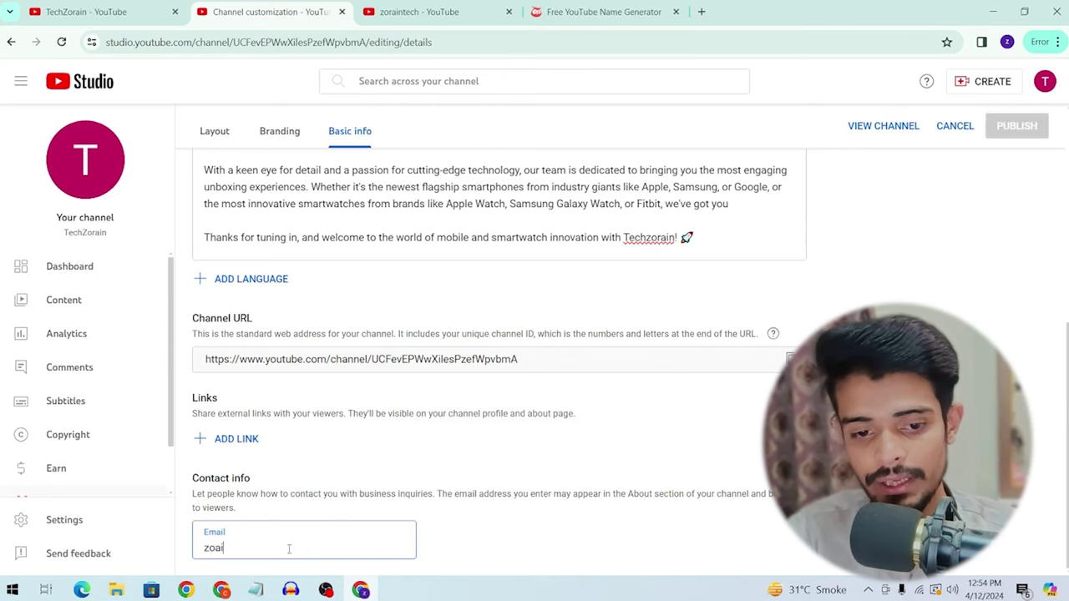
pyautogui.press('BackSpace')
pyautogui.press('BackSpace')
pyautogui.press('BackSpace')
pyautogui.press('BackSpace')
pyautogui.write('zo')
pyautogui.press('BackSpace')
pyautogui.press('BackSpace')
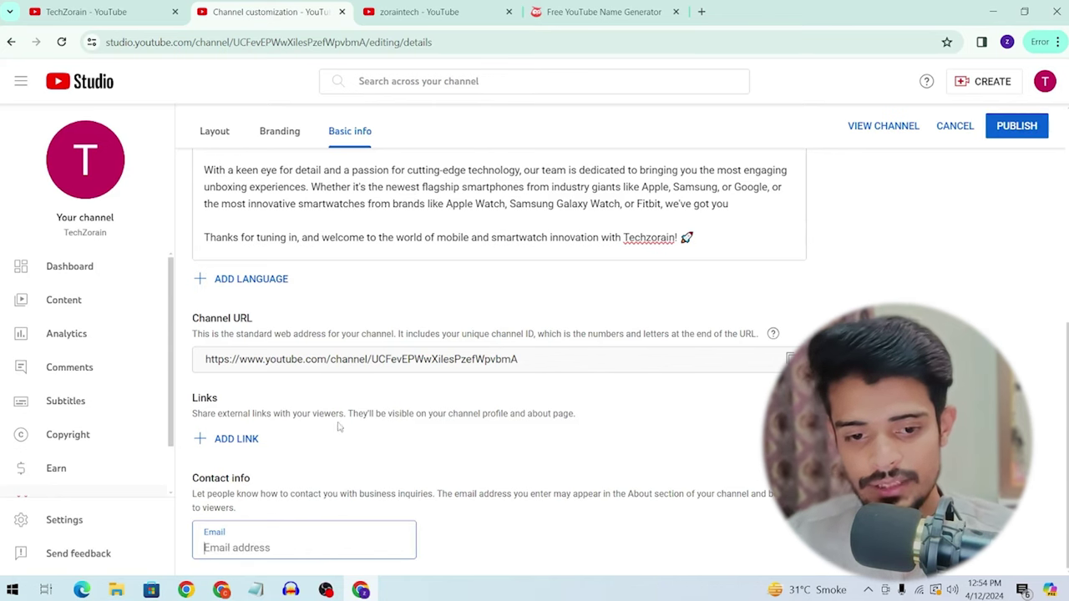
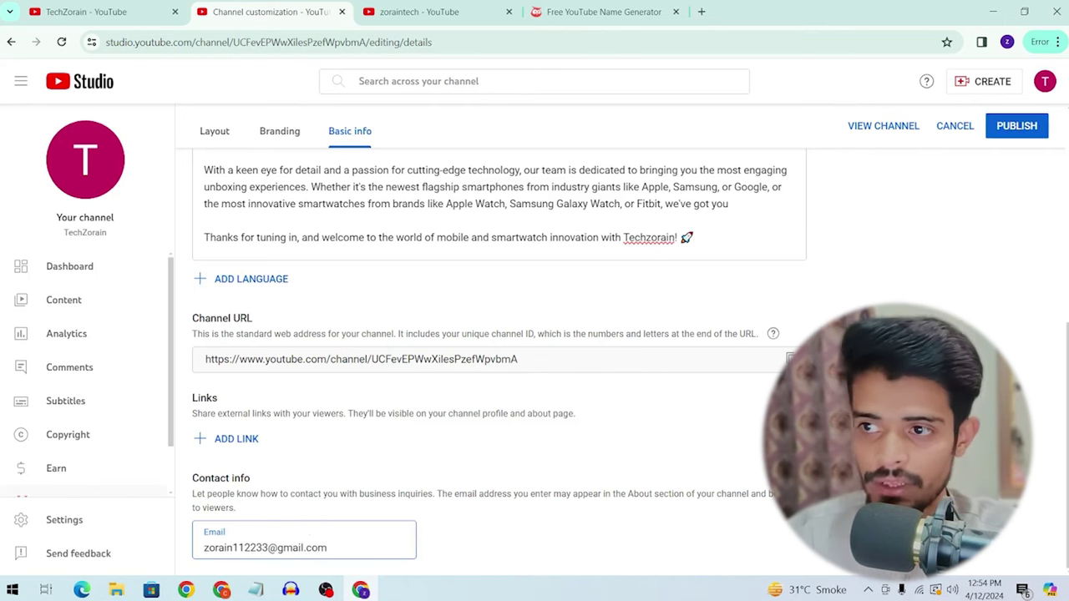
# Step: Publish the basic info changes and look over the Branding and Layout tabs
pyautogui.click(1011, 122)
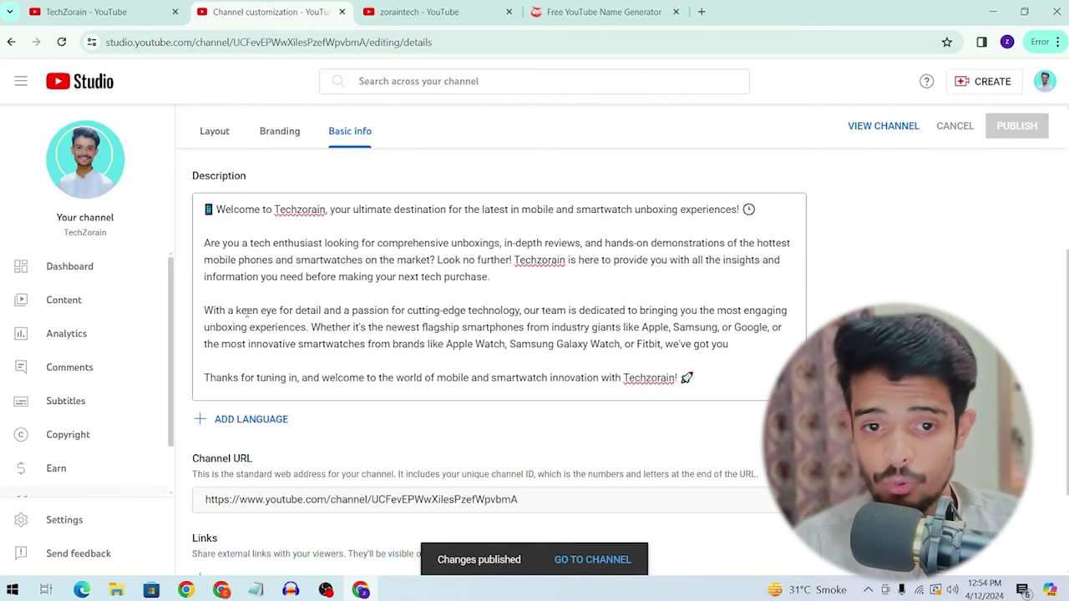
pyautogui.scroll(4, 236, 311)
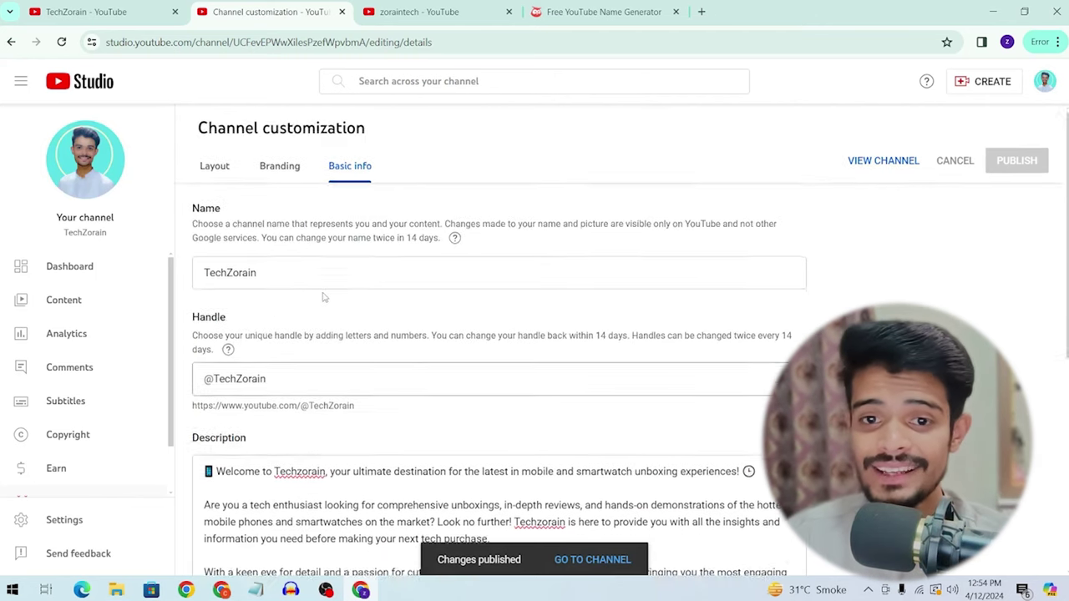
pyautogui.click(284, 177)
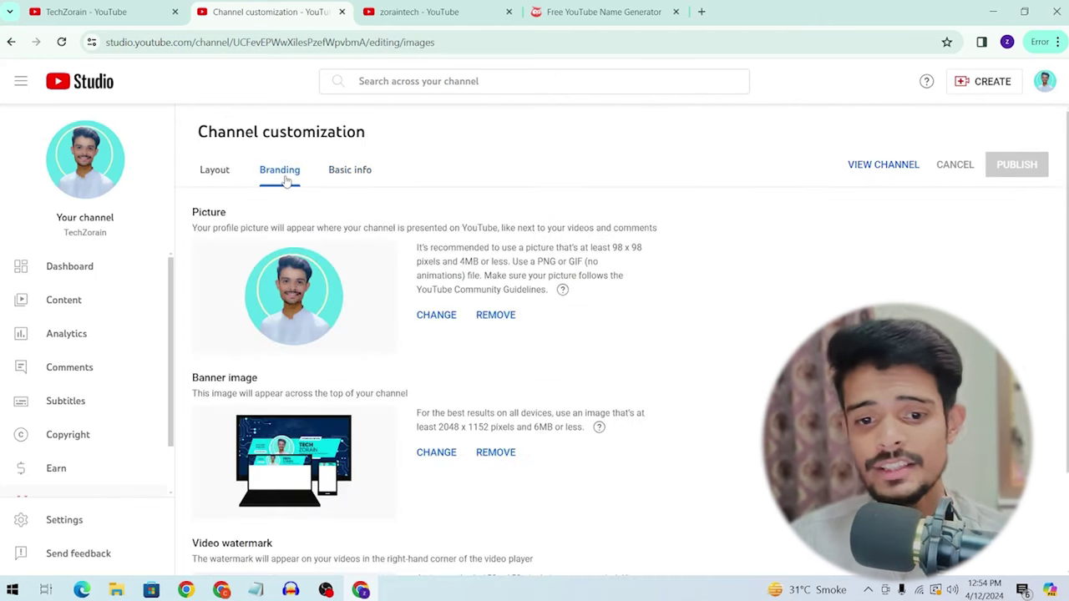
pyautogui.click(215, 171)
pyautogui.scroll(-3, 217, 171)
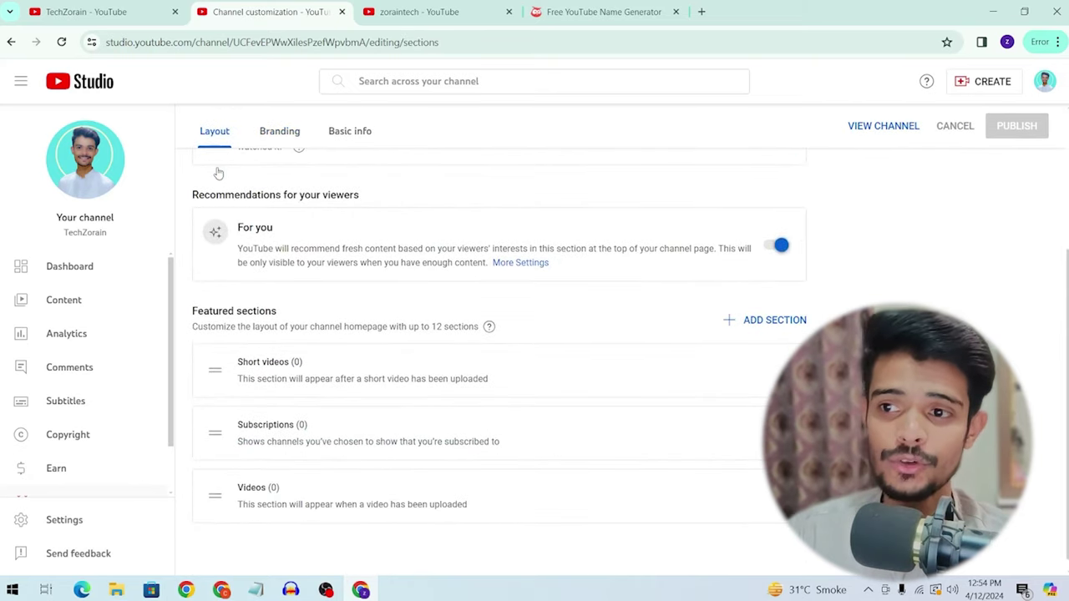
pyautogui.scroll(3, 441, 285)
# Step: Open the public channel page and note the handle still shows the sm2dh suffix
pyautogui.click(884, 166)
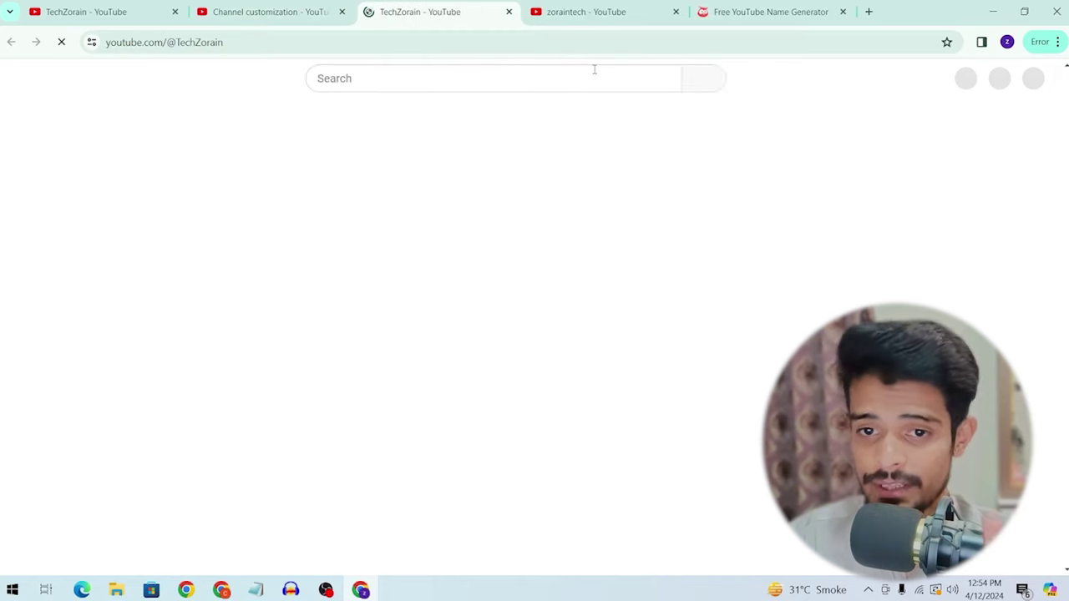
pyautogui.scroll(-1, 430, 188)
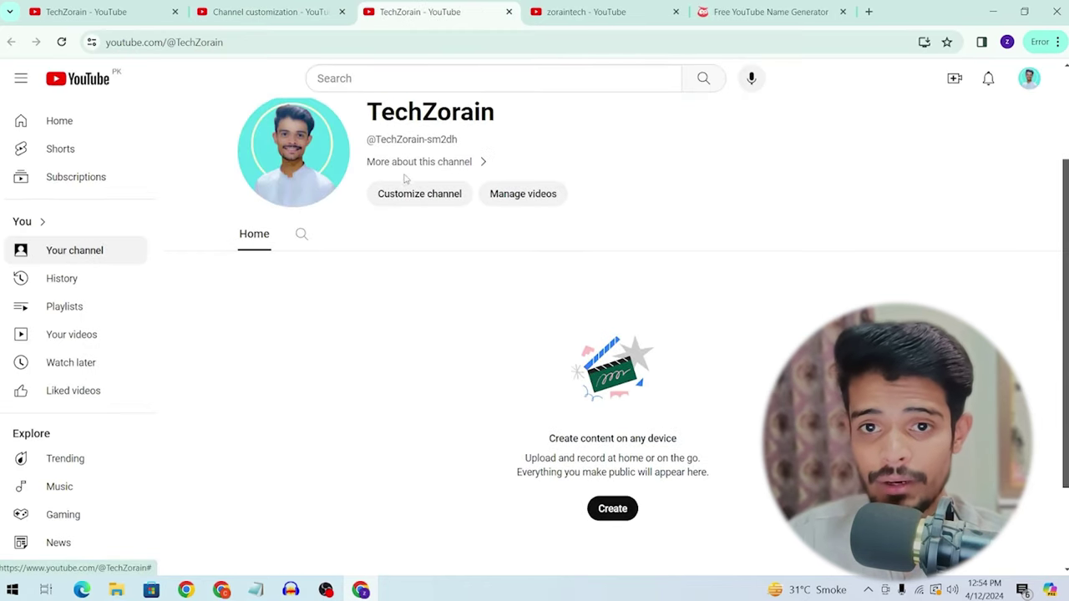
pyautogui.moveTo(428, 142); pyautogui.dragTo(465, 146)
pyautogui.scroll(-2, 465, 146)
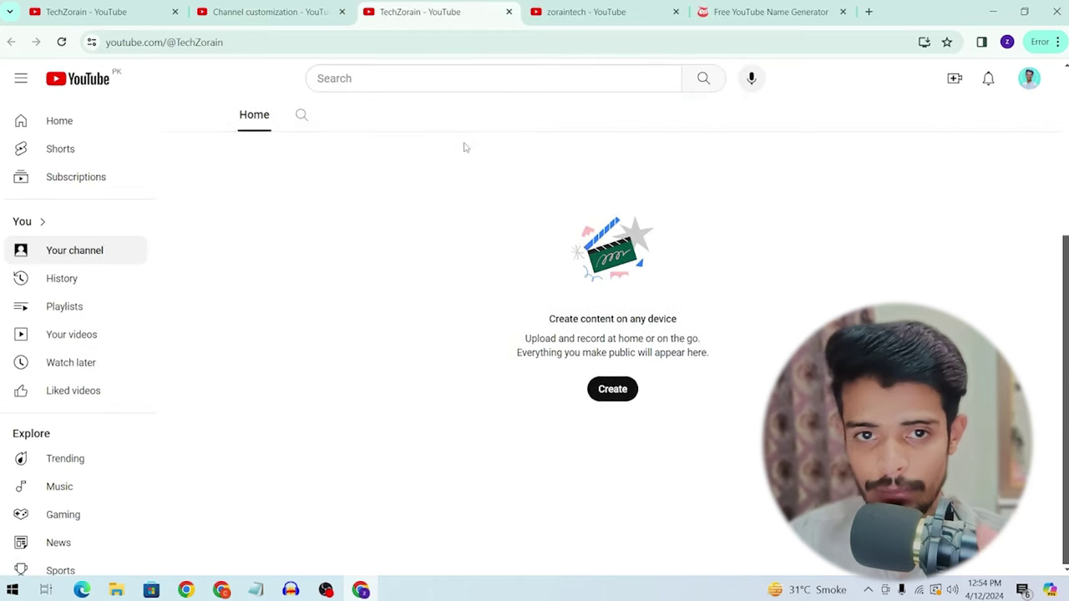
pyautogui.scroll(2, 465, 146)
pyautogui.click(303, 7)
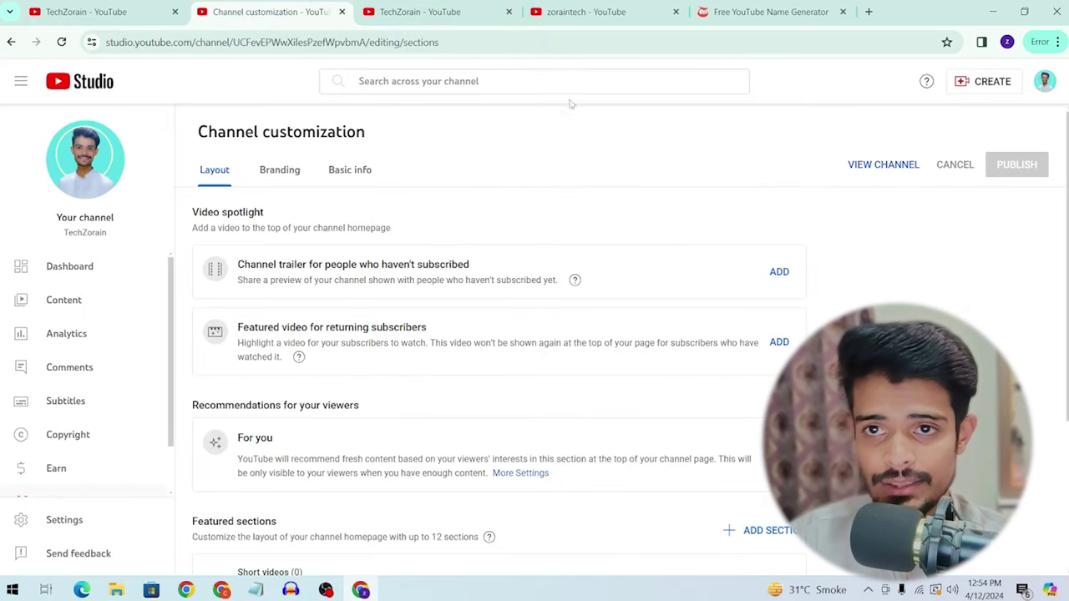
pyautogui.click(585, 12)
pyautogui.click(420, 12)
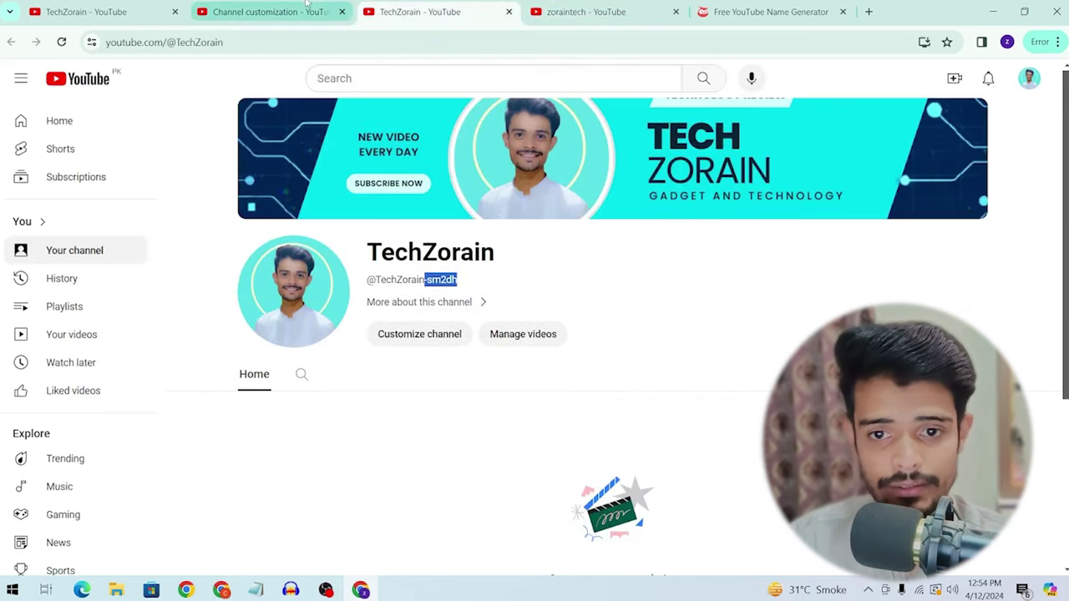
pyautogui.click(268, 11)
pyautogui.scroll(-1, 370, 289)
pyautogui.scroll(2, 284, 309)
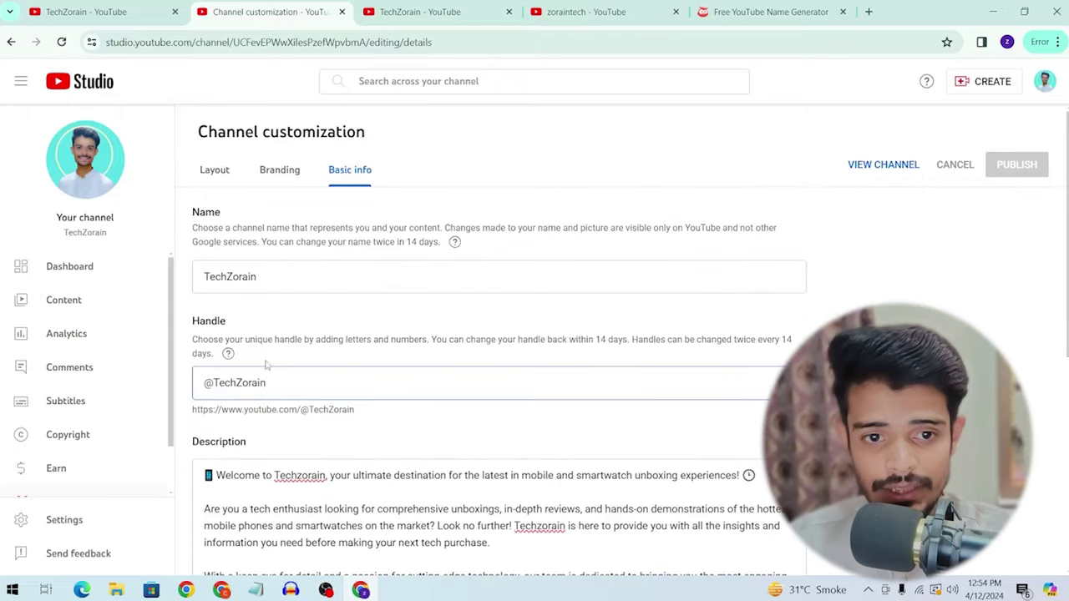
pyautogui.press('BackSpace')
pyautogui.write('n')
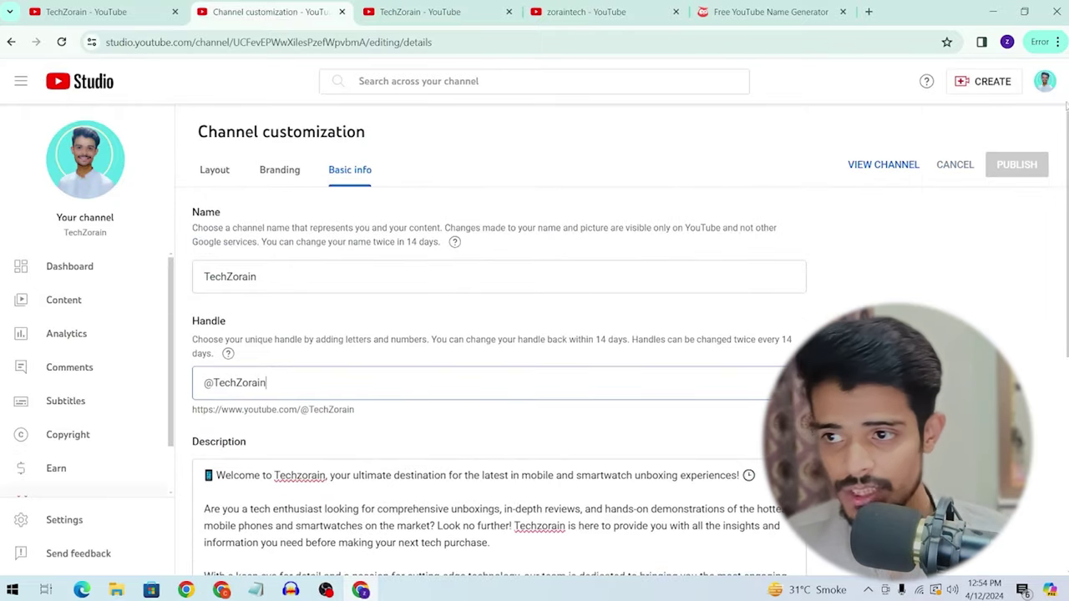
# Step: Check the channel's About details and reveal the listed contact email
pyautogui.click(420, 12)
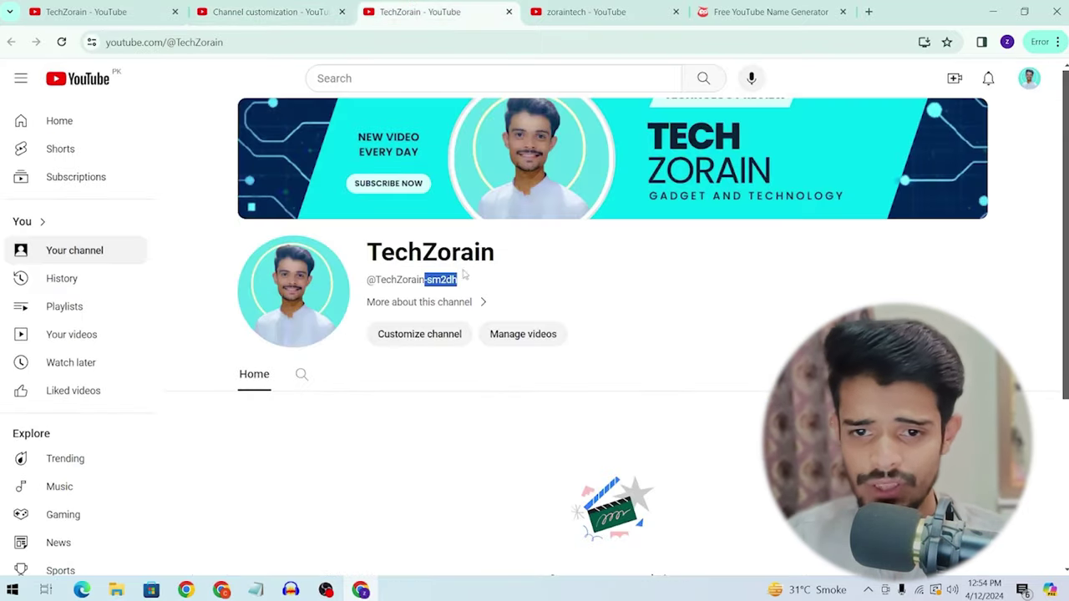
pyautogui.scroll(-3, 464, 274)
pyautogui.scroll(3, 465, 275)
pyautogui.click(434, 308)
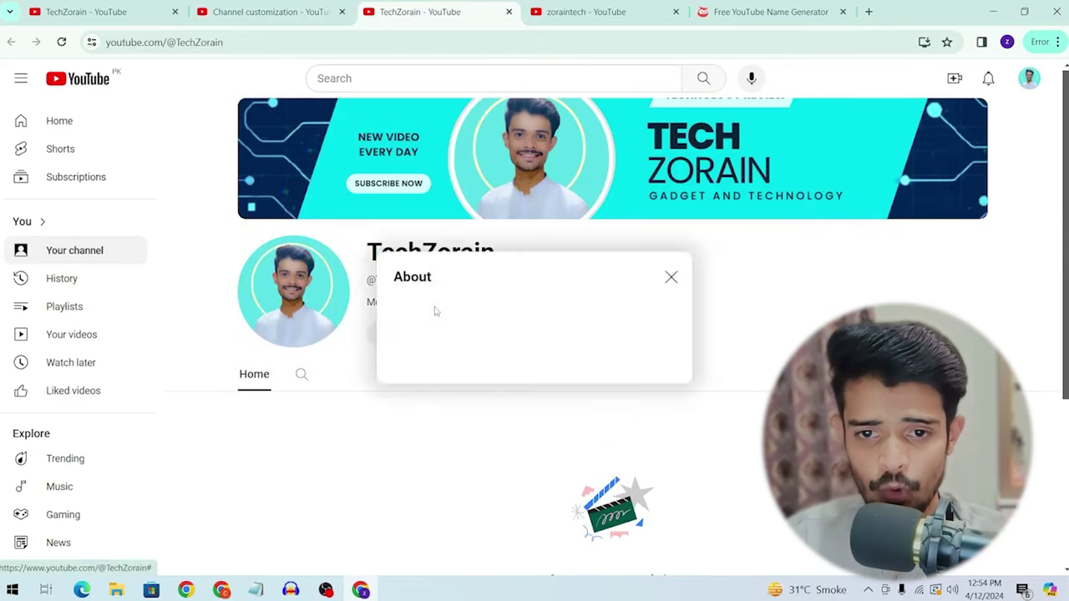
pyautogui.click(482, 288)
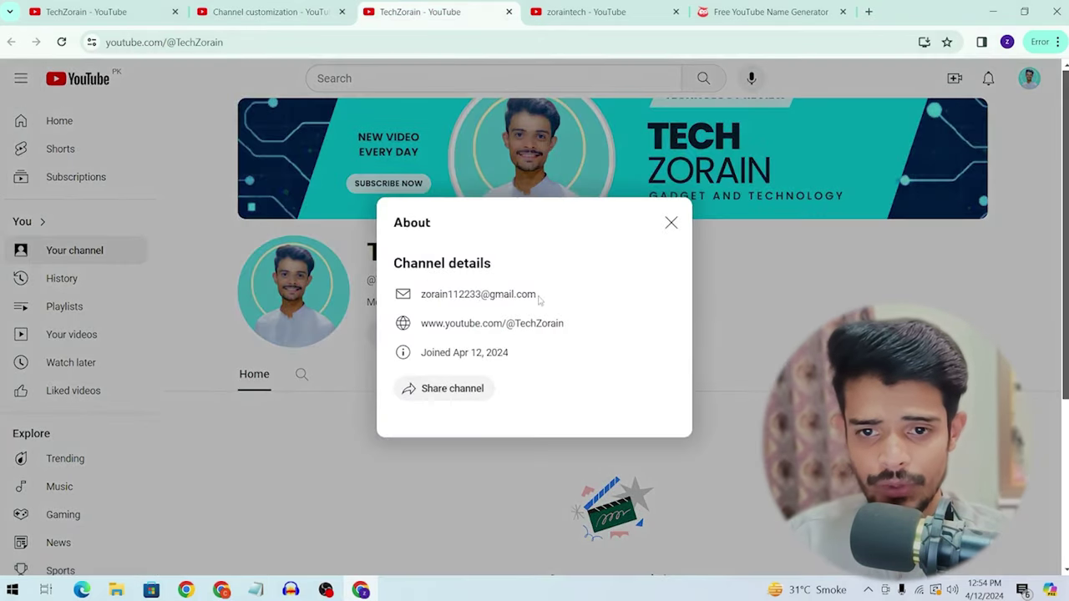
pyautogui.moveTo(538, 294); pyautogui.dragTo(668, 306)
pyautogui.click(671, 223)
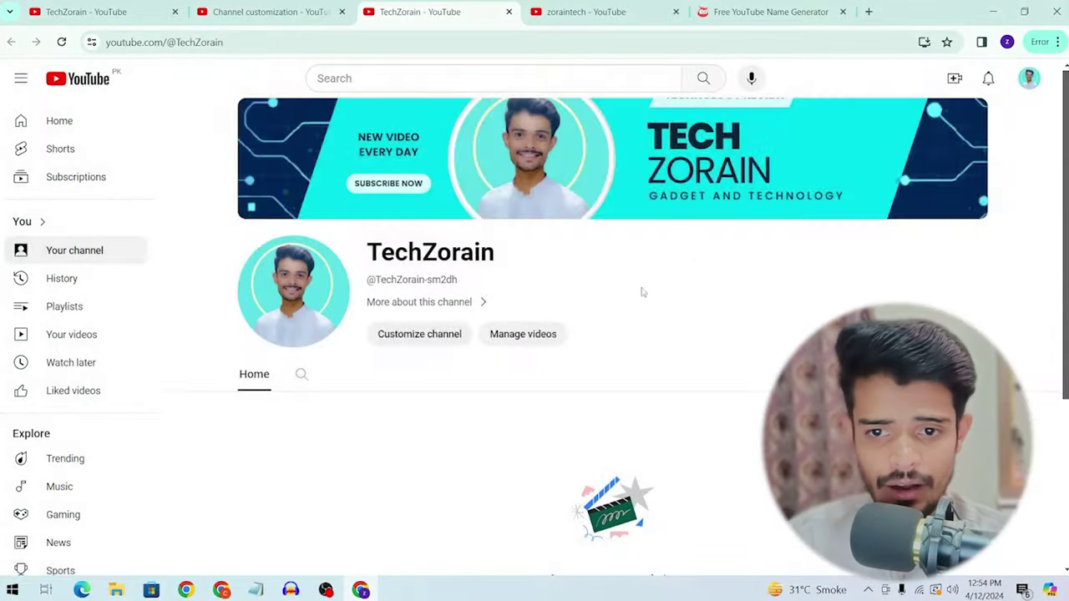
pyautogui.scroll(-2, 378, 265)
# Step: Select the whole channel description in customization, then go back to the channel page
pyautogui.click(268, 12)
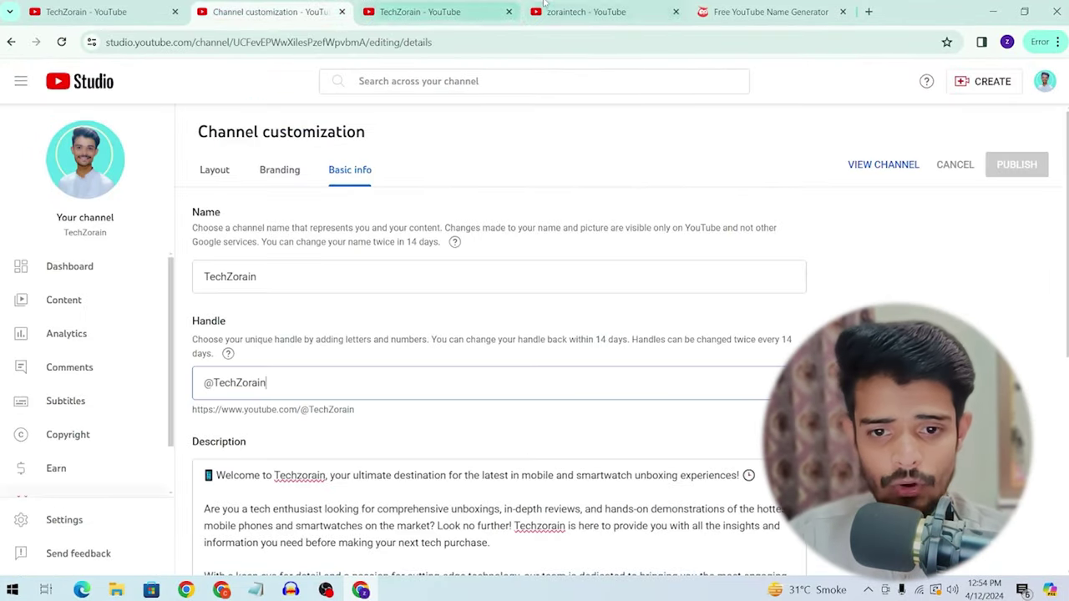
pyautogui.scroll(-3, 399, 392)
pyautogui.click(401, 368)
pyautogui.hotkey('ctrl', 'a')
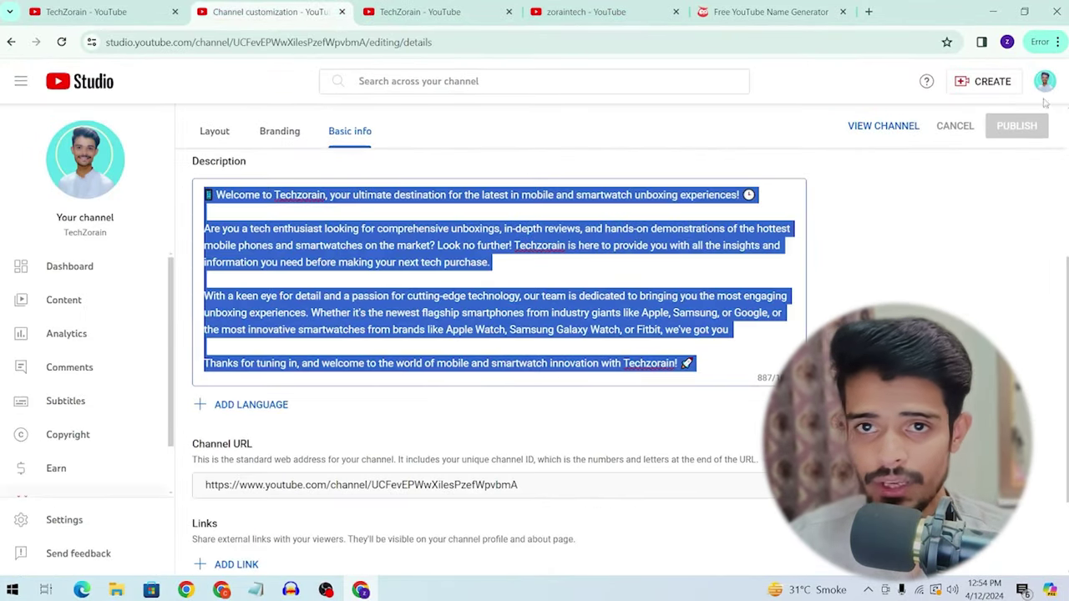
pyautogui.click(391, 7)
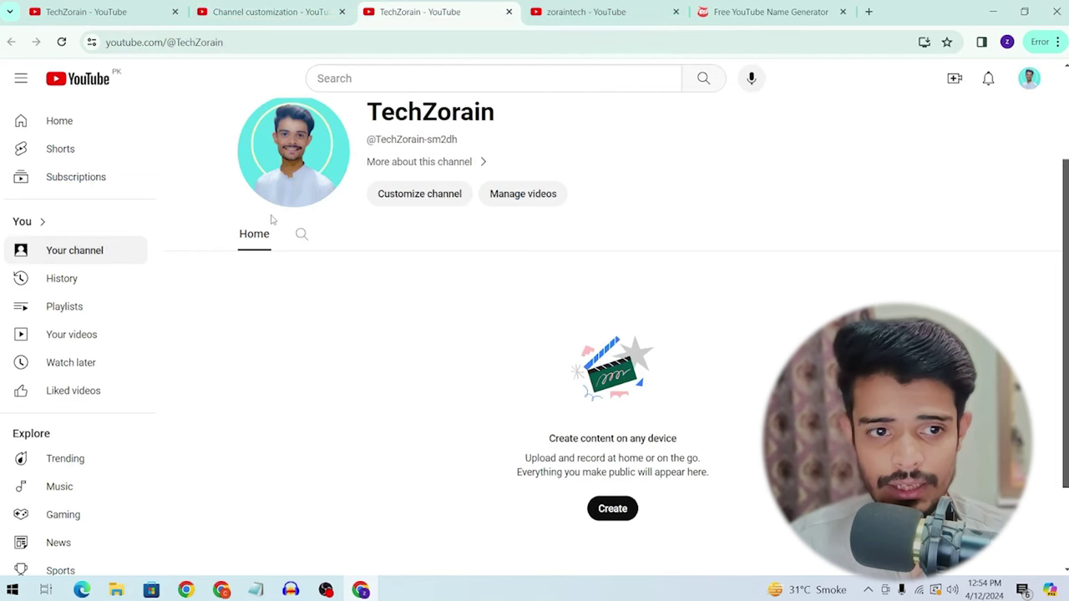
# Step: Reload the channel page and view the new description in the About dialog
pyautogui.click(107, 250)
pyautogui.click(428, 231)
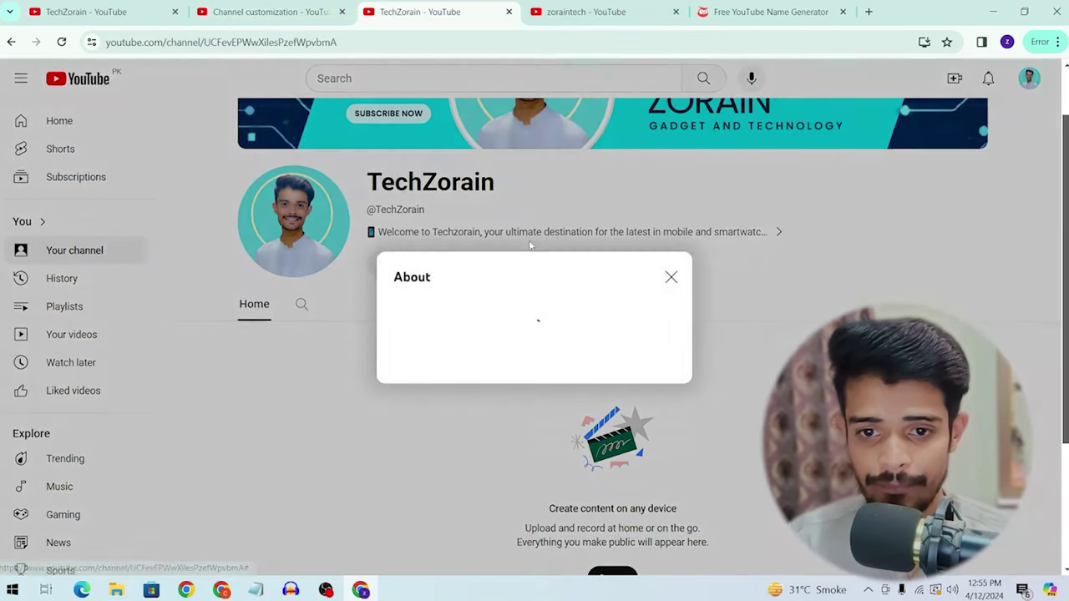
pyautogui.scroll(-2, 429, 333)
pyautogui.scroll(2, 428, 333)
pyautogui.press('Escape')
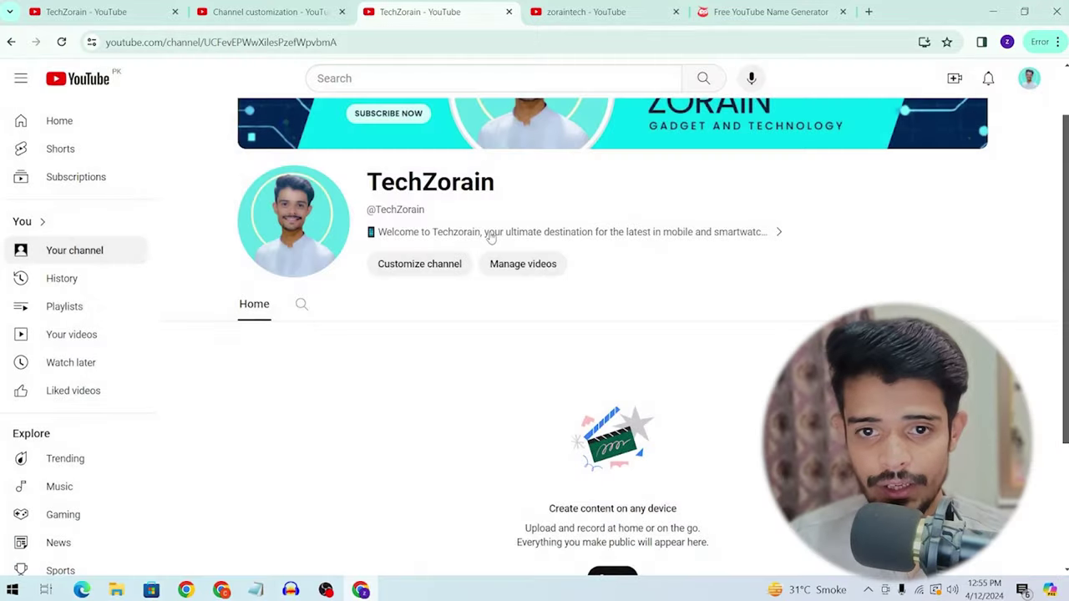
pyautogui.moveTo(376, 211); pyautogui.dragTo(367, 210)
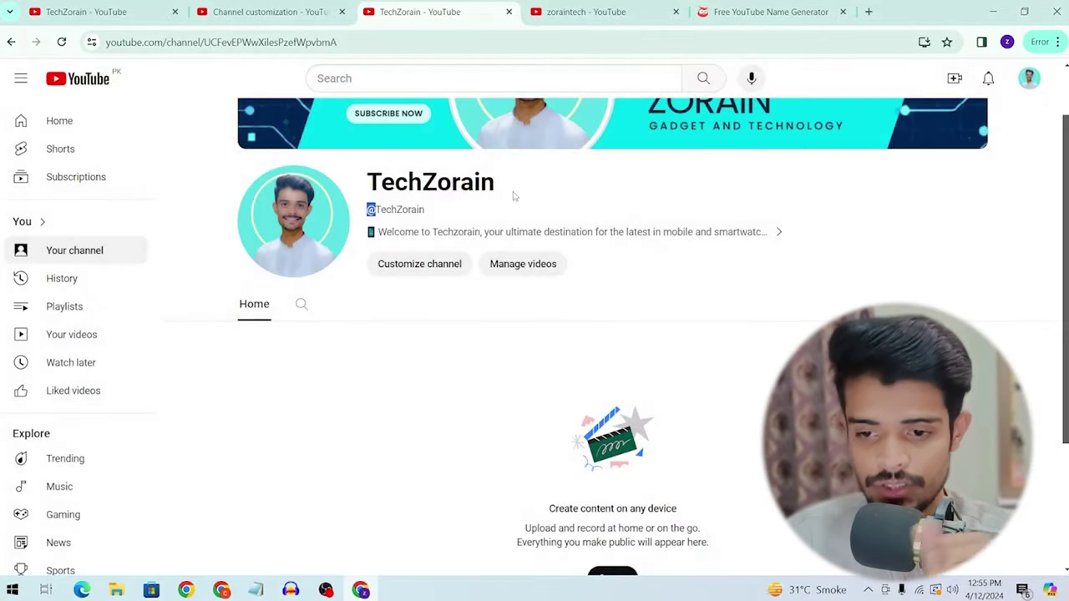
pyautogui.scroll(1, 819, 253)
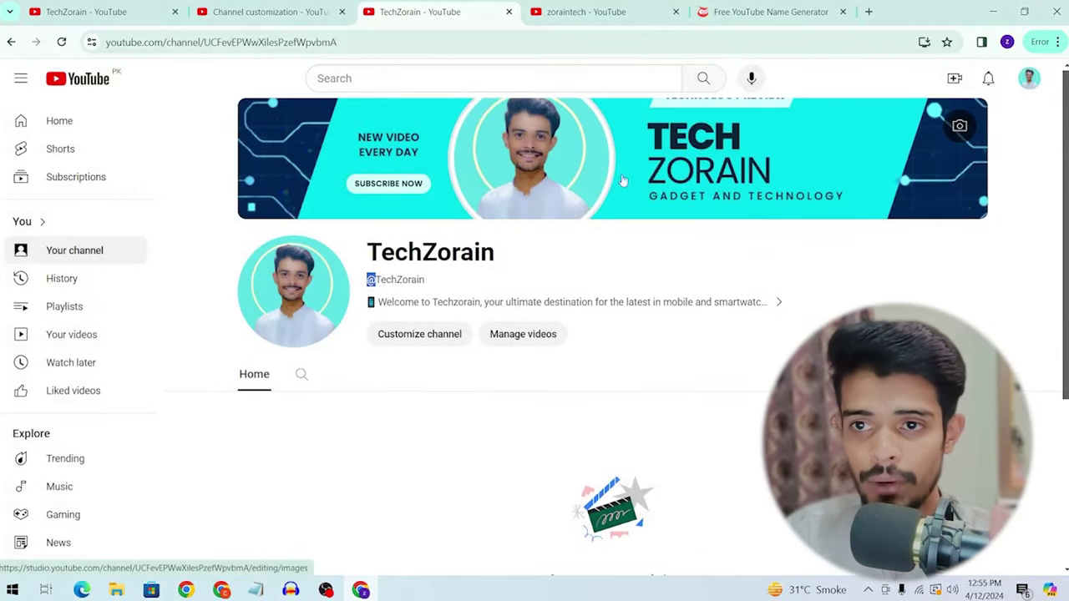
pyautogui.scroll(-1, 729, 194)
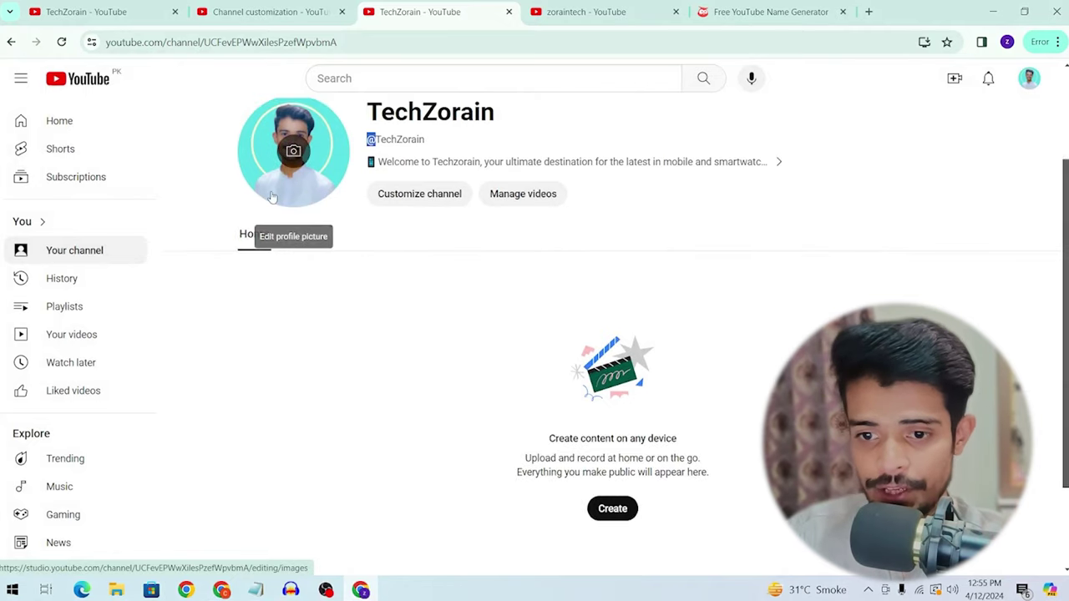
pyautogui.scroll(-2, 700, 220)
pyautogui.scroll(3, 502, 214)
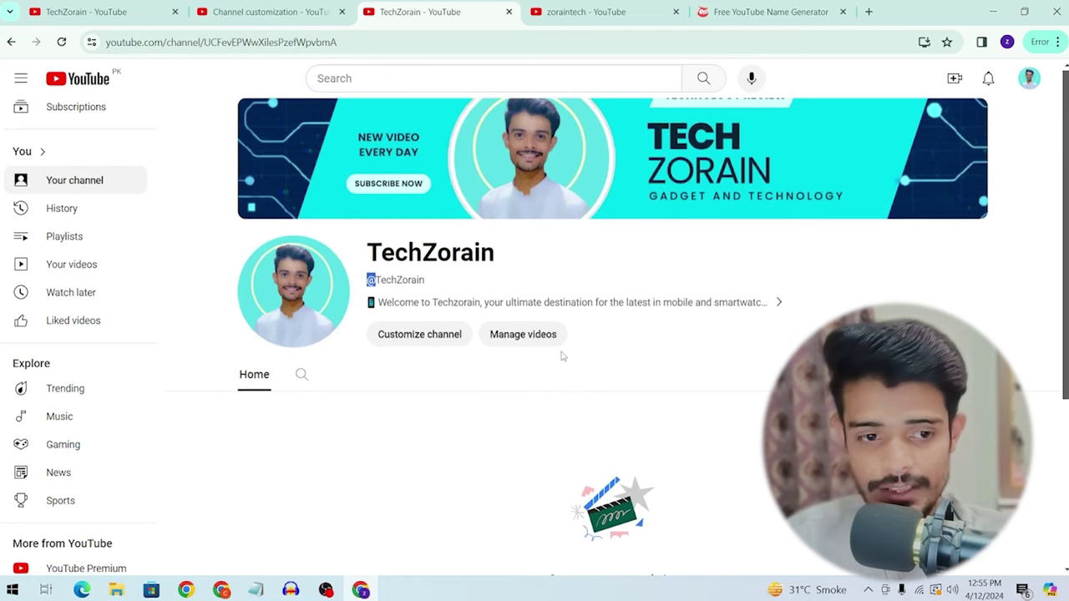
pyautogui.scroll(-1, 562, 355)
pyautogui.scroll(1, 562, 355)
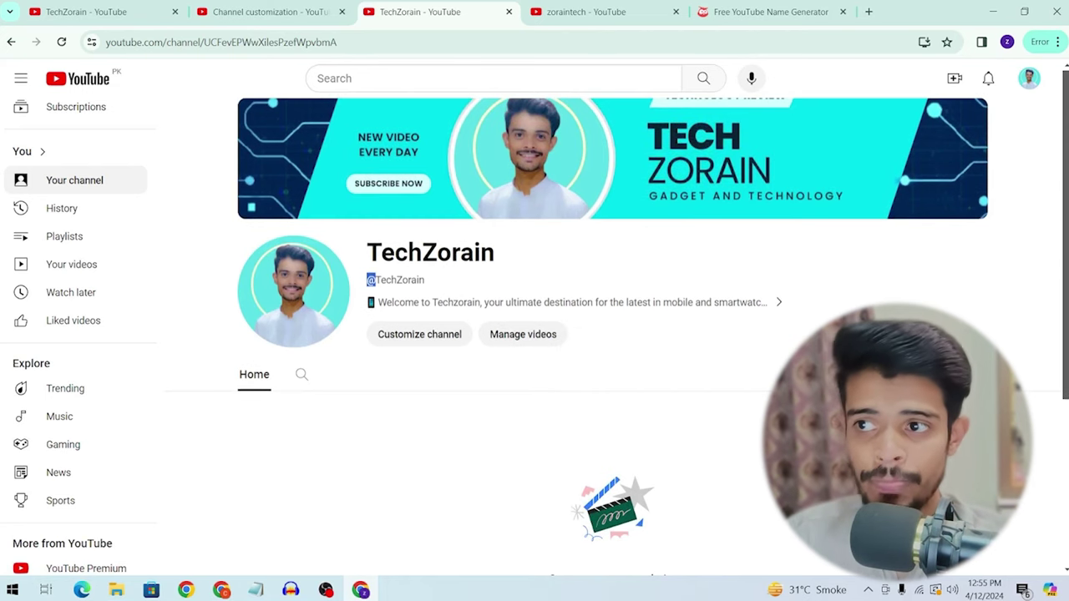
pyautogui.click(1029, 77)
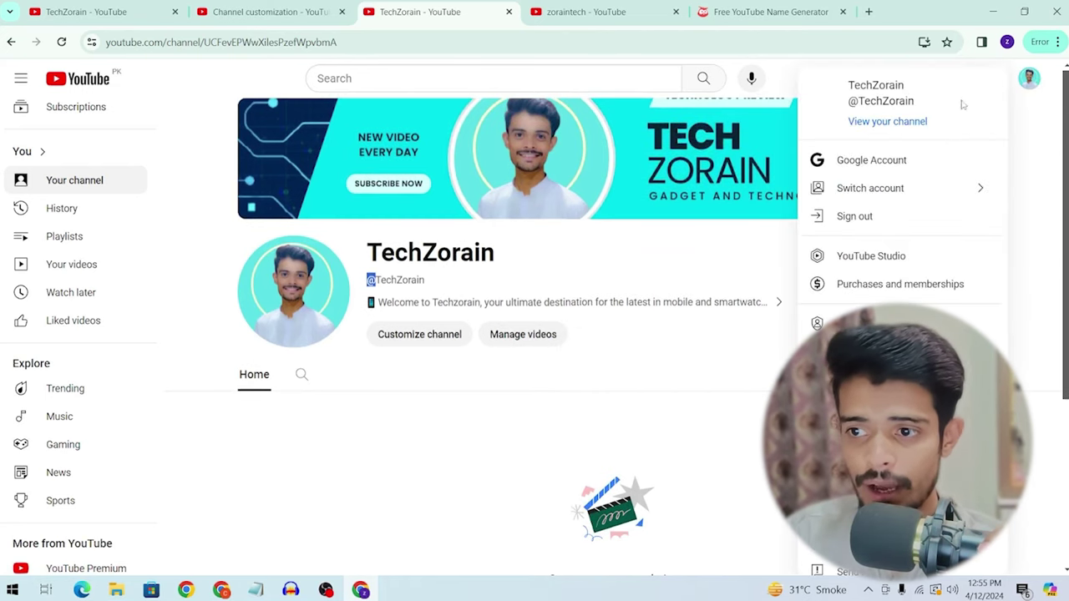
pyautogui.click(871, 256)
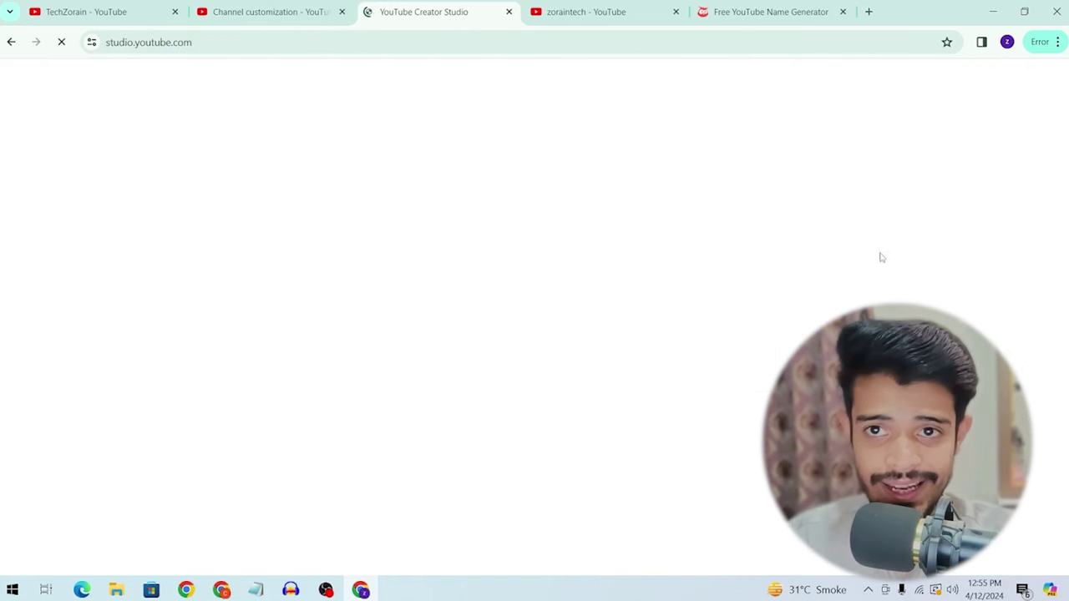
# Step: Go to the Studio tab, dismiss the welcome dialog, and scroll the dashboard showing 0 views
pyautogui.click(555, 4)
pyautogui.click(361, 3)
pyautogui.click(330, 5)
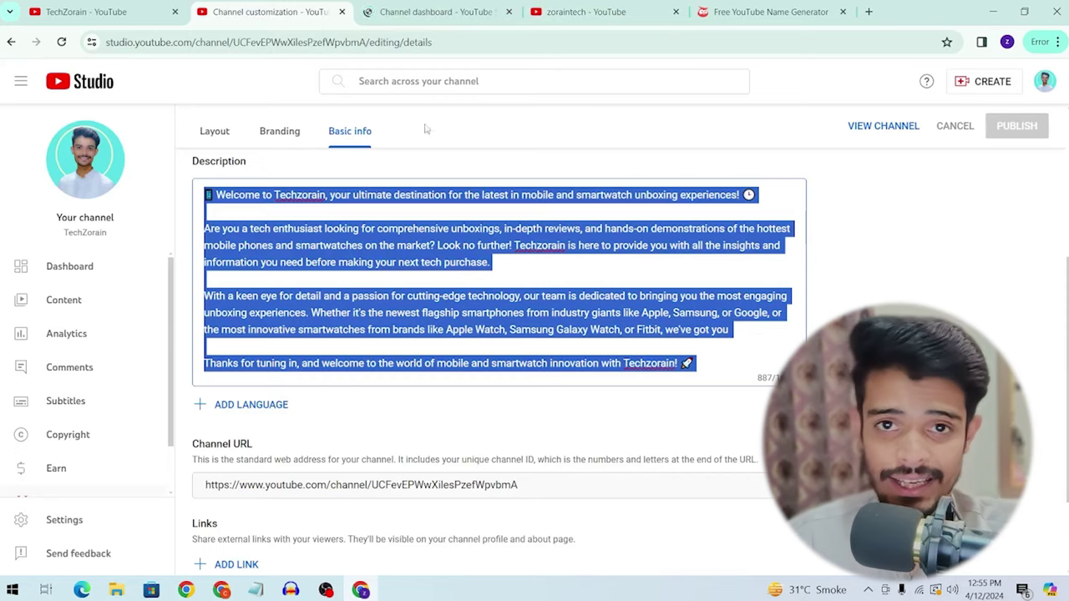
pyautogui.click(420, 11)
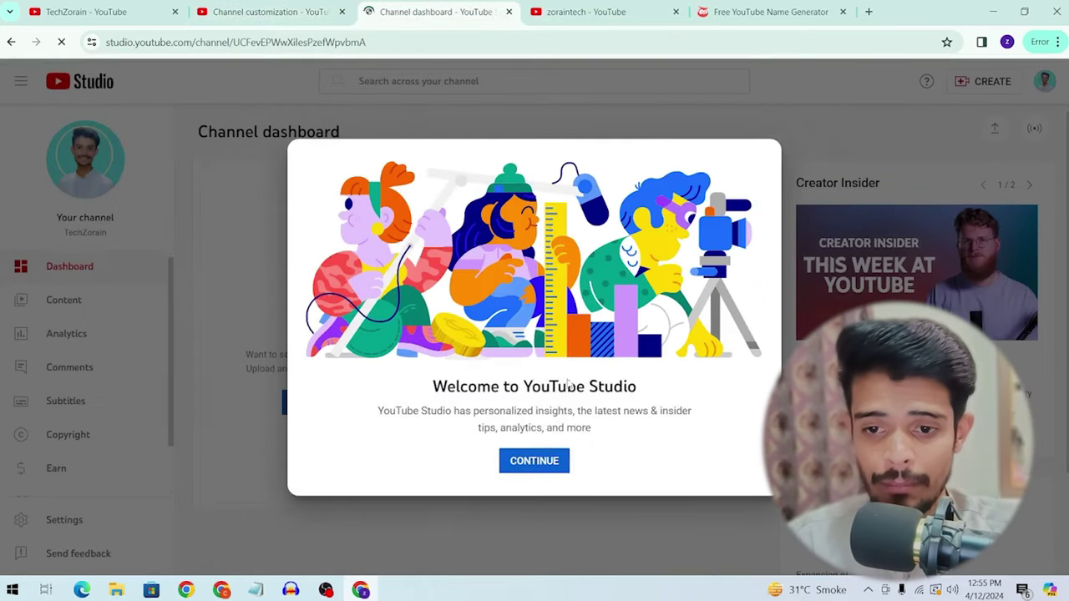
pyautogui.moveTo(449, 386); pyautogui.dragTo(431, 386)
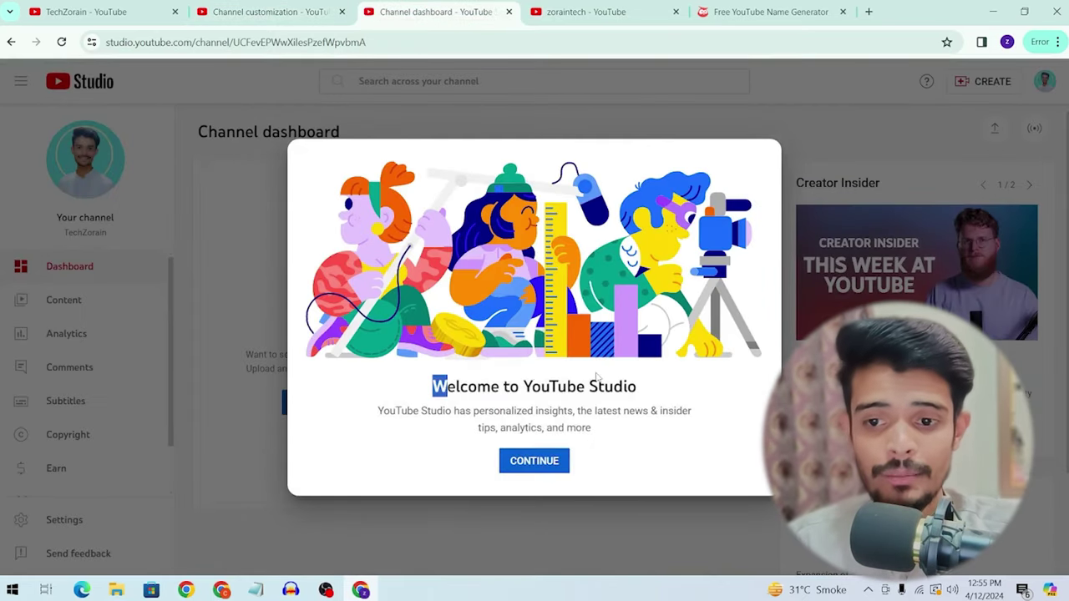
pyautogui.click(541, 461)
pyautogui.scroll(-2, 251, 356)
pyautogui.scroll(-1, 50, 401)
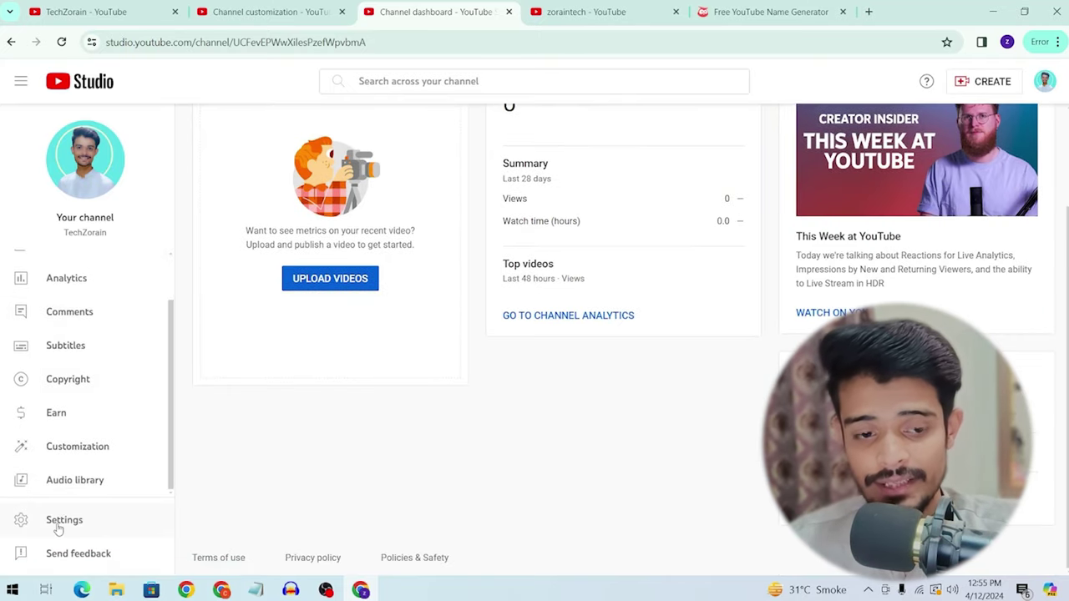
# Step: In Settings under General, check the Currency dropdown and leave it as US Dollar
pyautogui.click(60, 522)
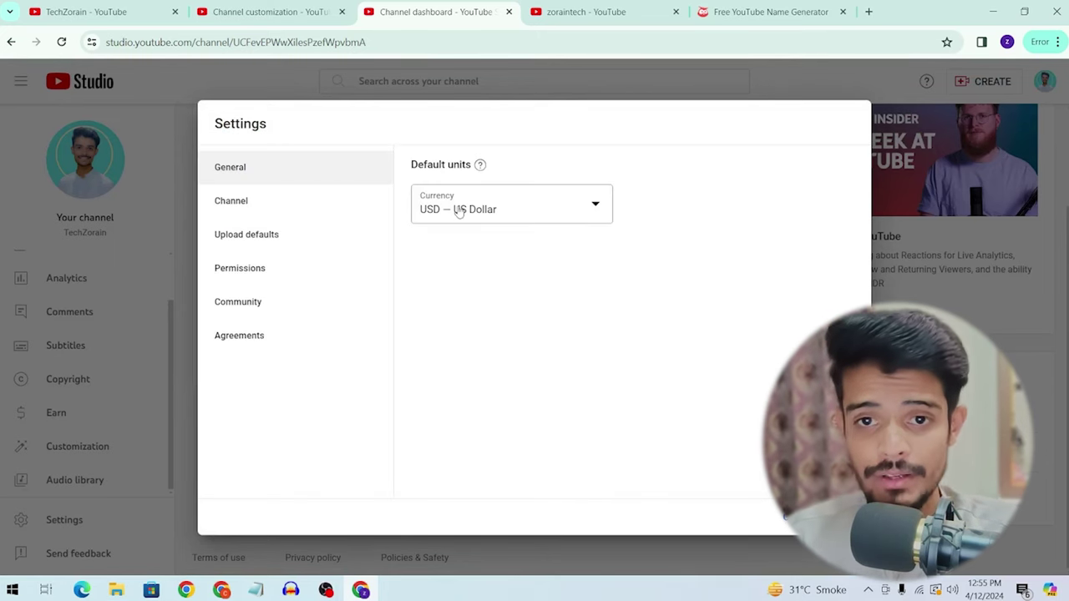
pyautogui.moveTo(444, 164); pyautogui.dragTo(413, 162)
pyautogui.click(433, 197)
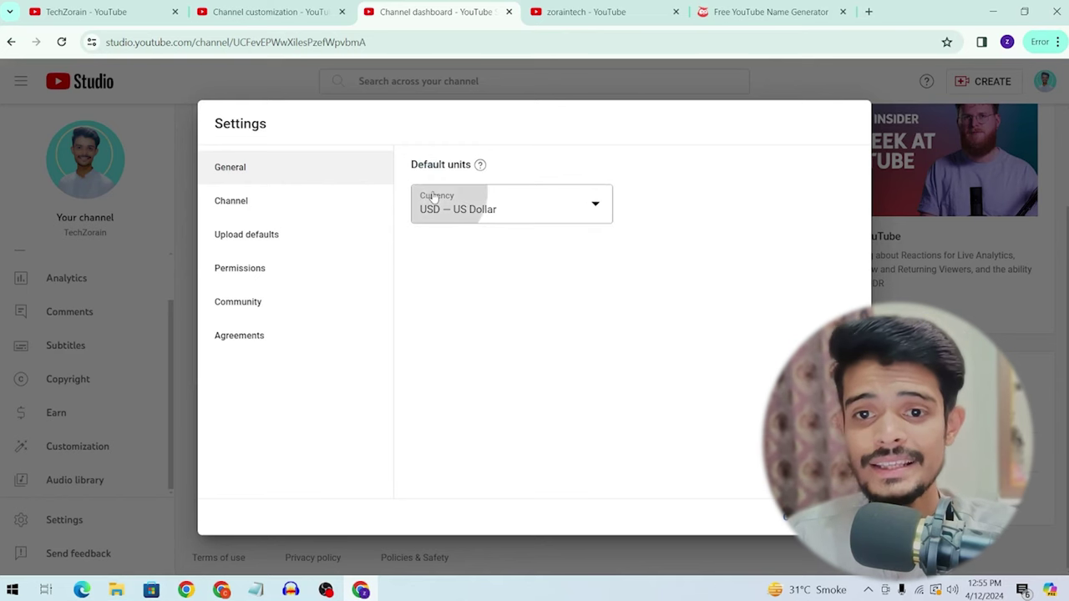
pyautogui.click(700, 213)
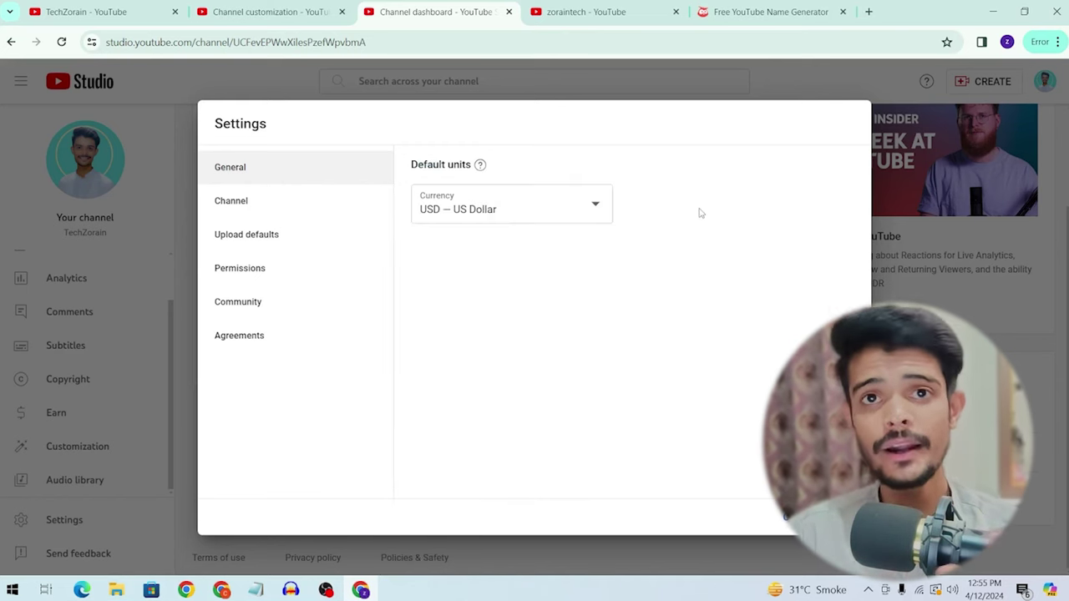
pyautogui.click(599, 215)
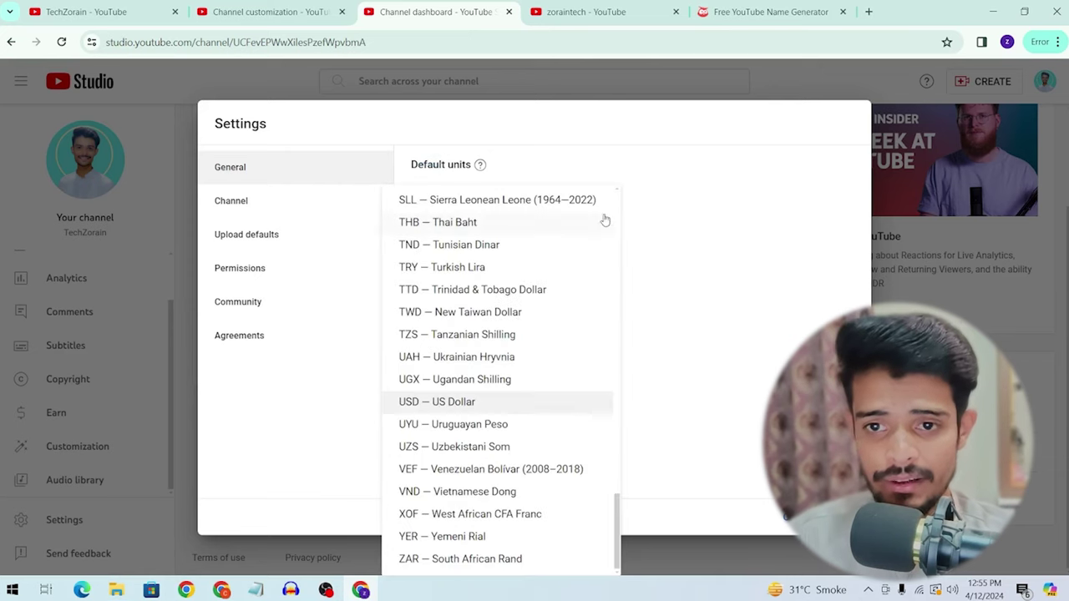
pyautogui.click(681, 221)
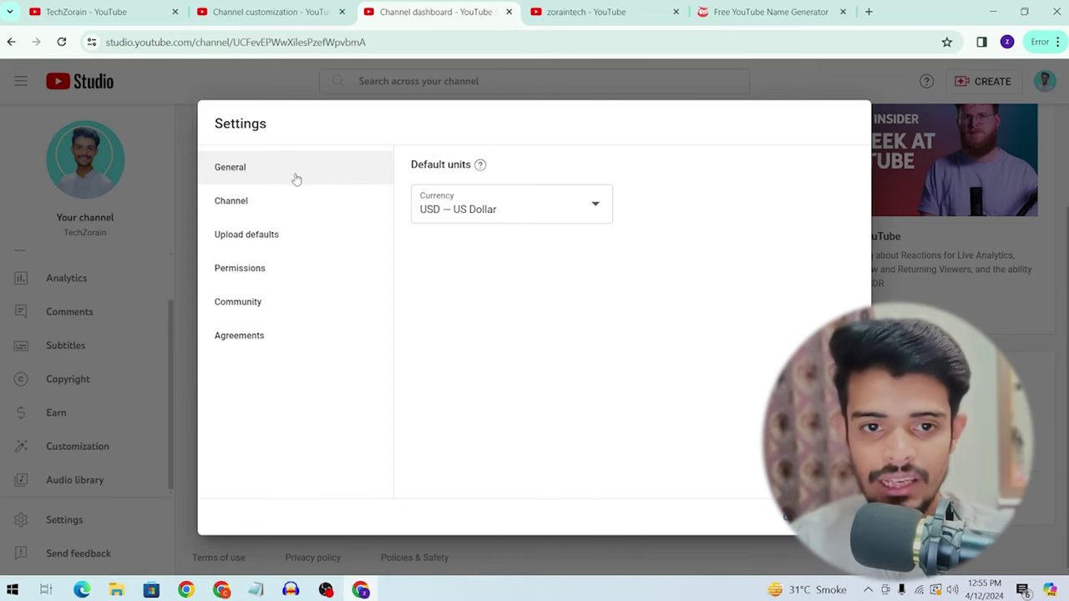
# Step: In the Channel section, open the Country of residence dropdown and browse its choices
pyautogui.click(272, 202)
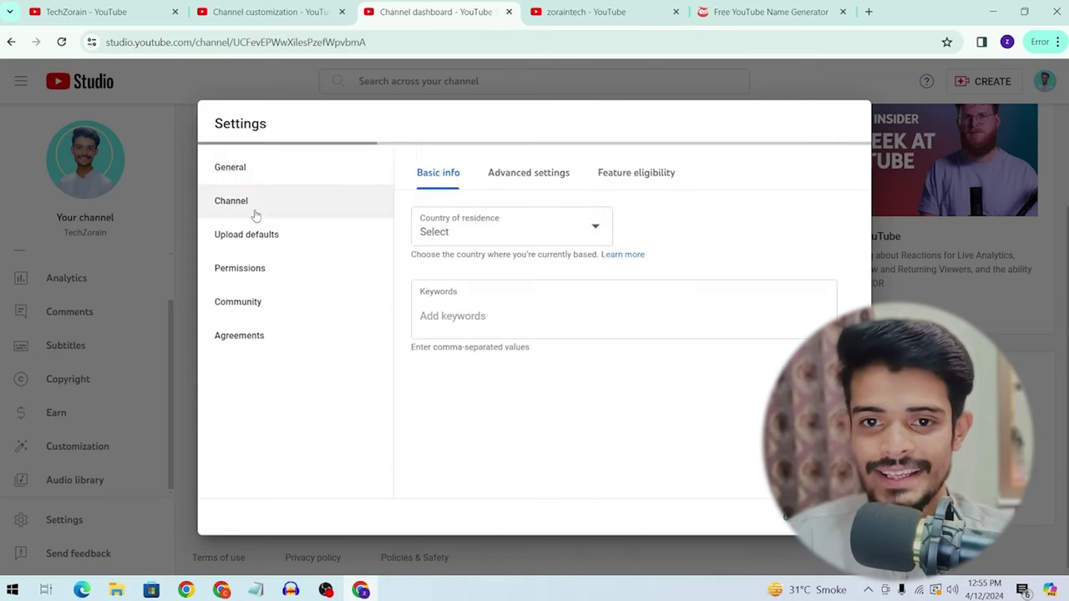
pyautogui.click(548, 235)
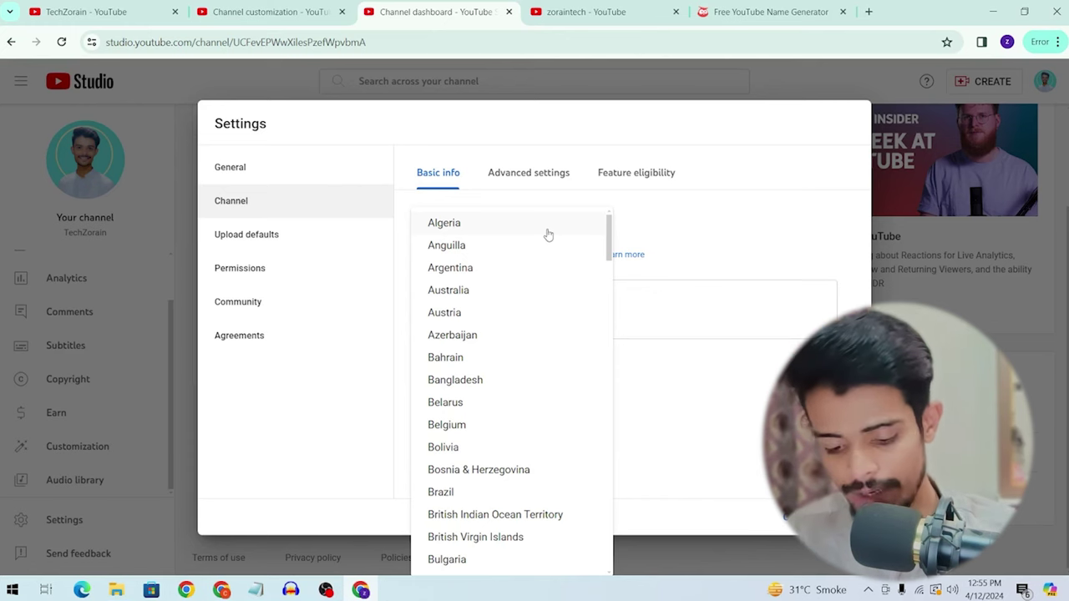
pyautogui.scroll(-4, 547, 237)
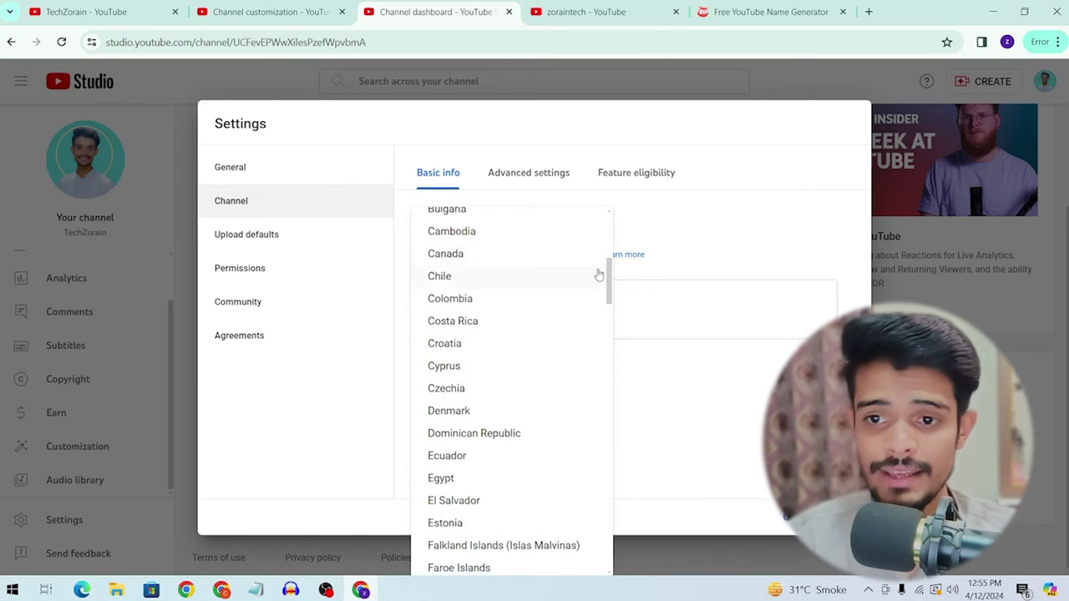
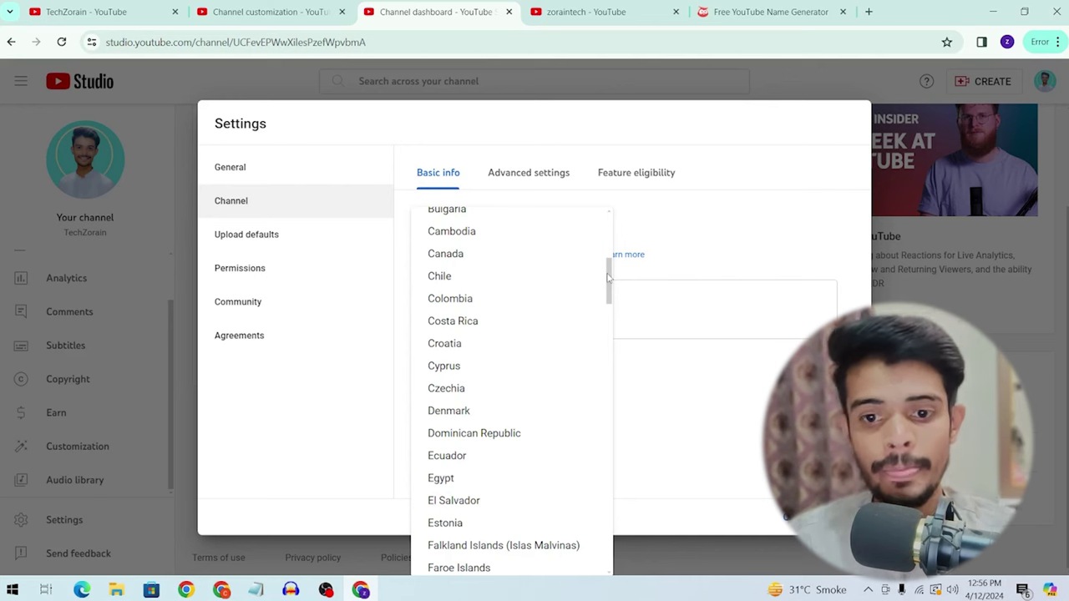
# Step: Choose Pakistan from the Country of residence list in the channel's Basic info
pyautogui.scroll(-10, 575, 313)
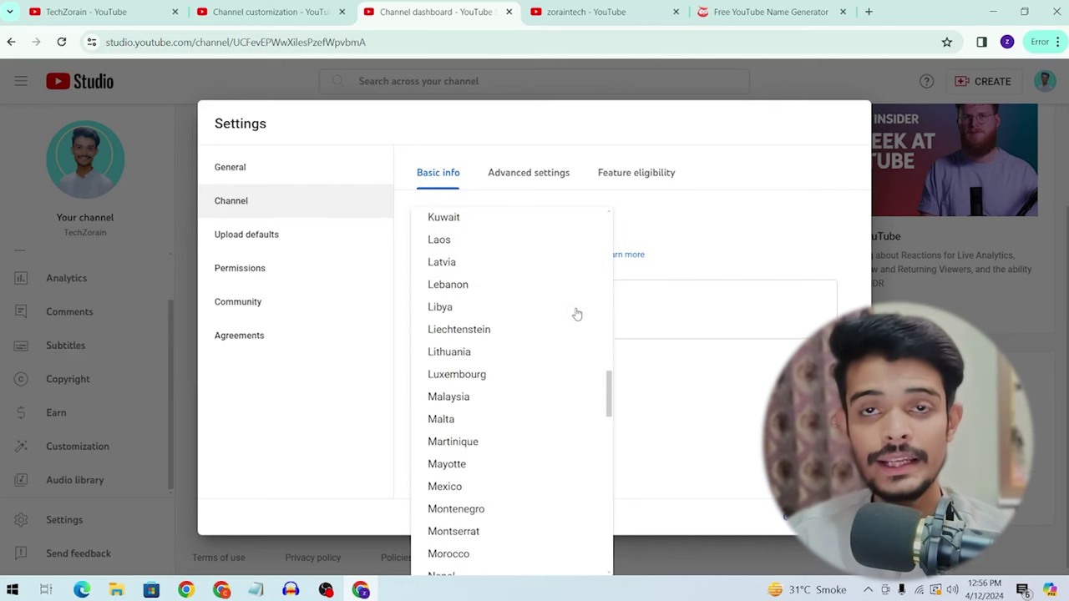
pyautogui.scroll(-7, 576, 312)
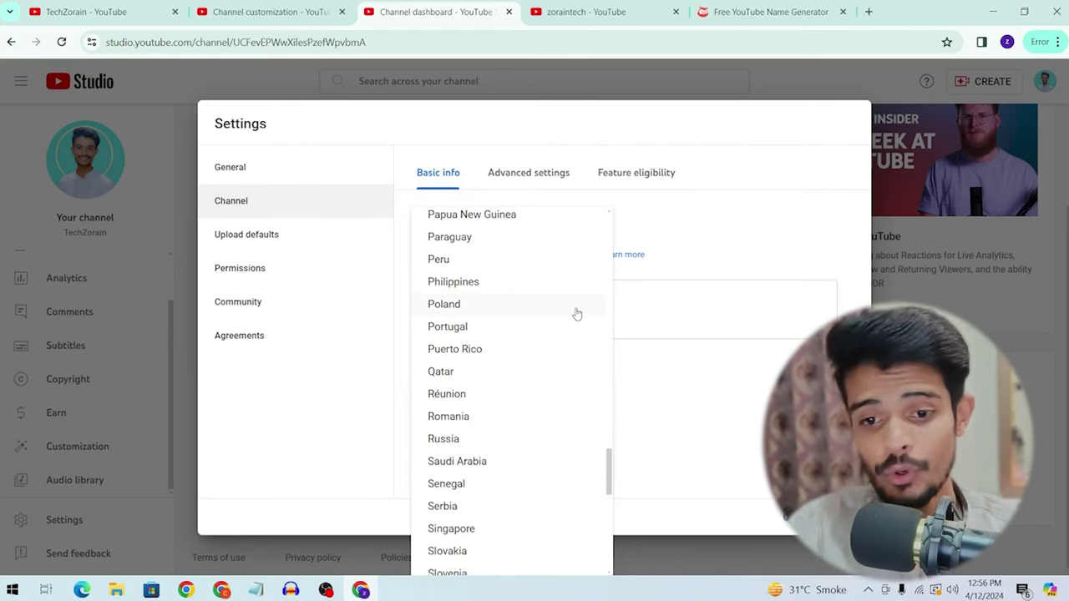
pyautogui.scroll(-2, 576, 313)
pyautogui.scroll(3, 559, 314)
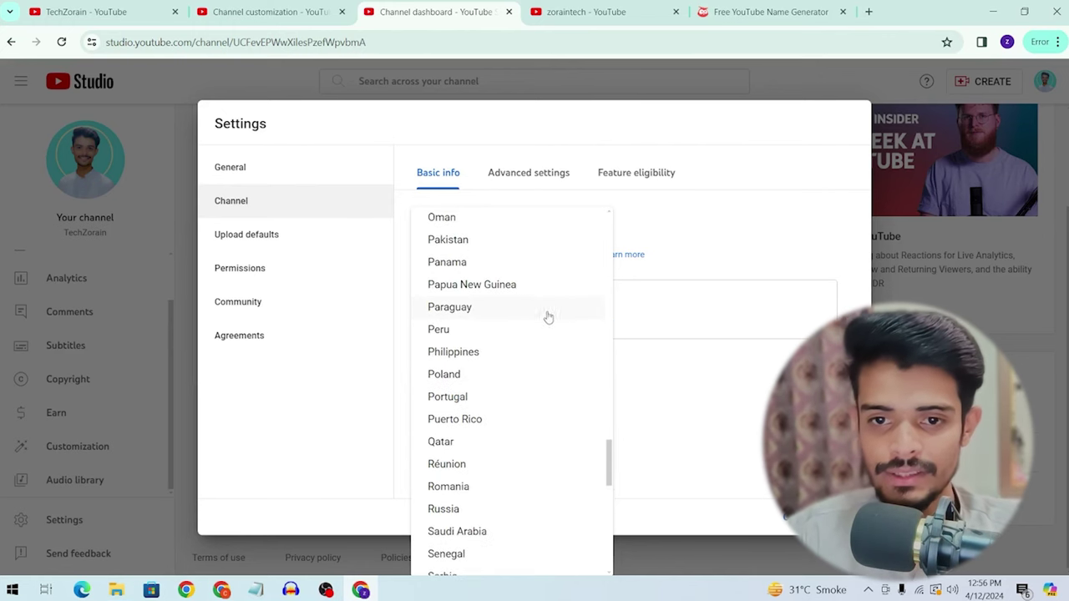
pyautogui.click(451, 240)
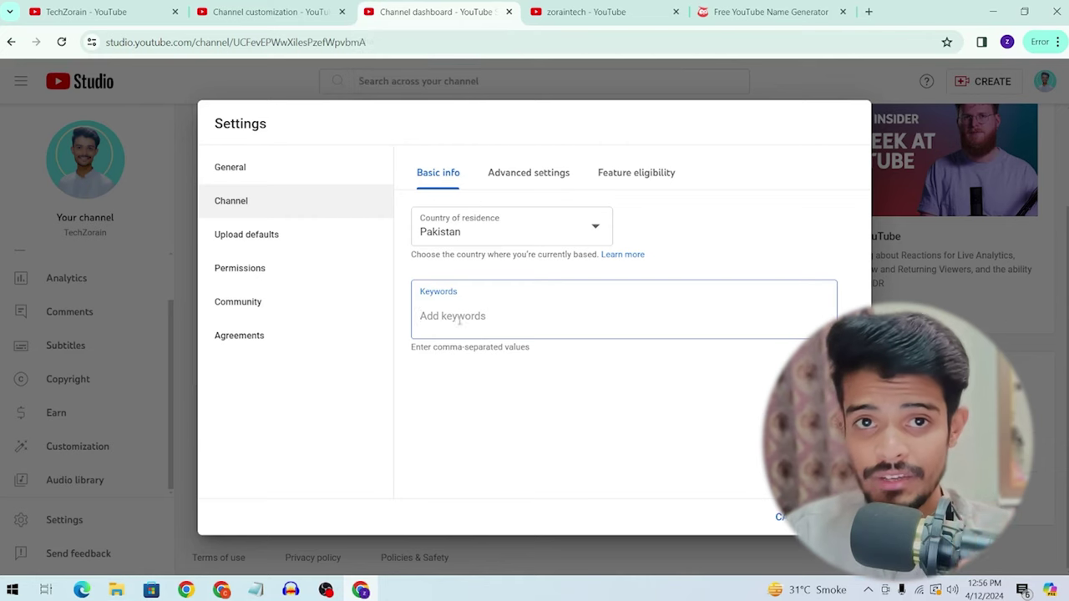
# Step: Enter techzorain, zoraintech, zorain and mobile unboxing as comma-separated channel keywords
pyautogui.click(296, 7)
pyautogui.click(434, 12)
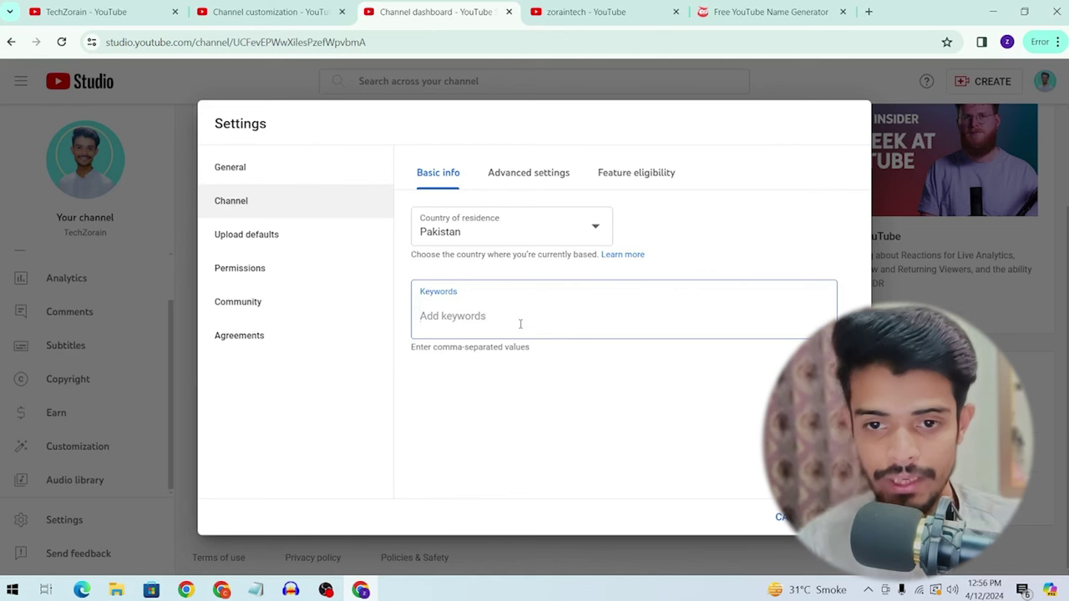
pyautogui.write('techzo')
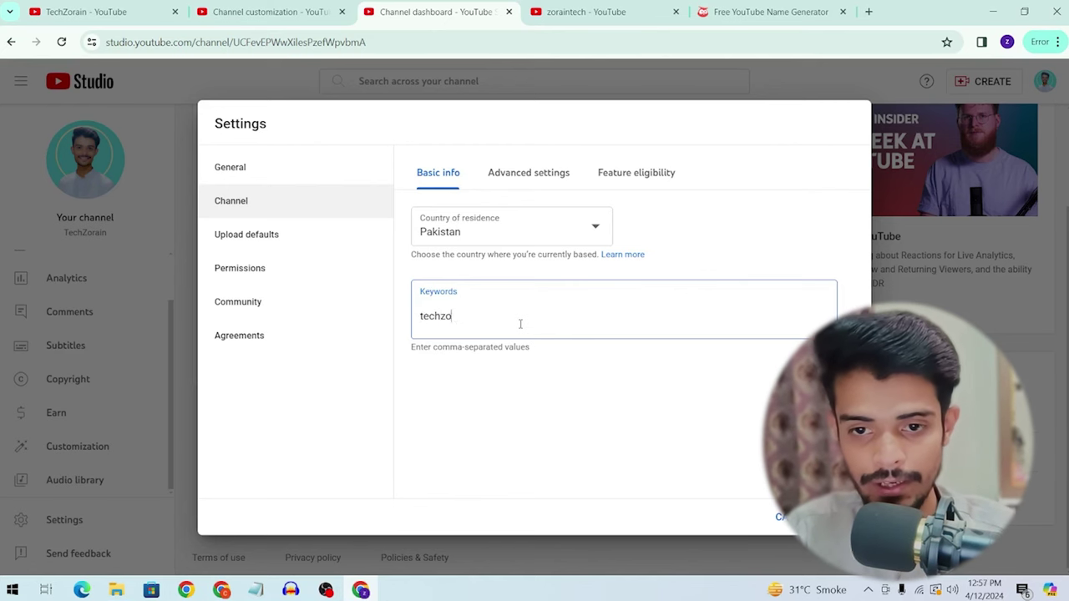
pyautogui.write('rain,zo')
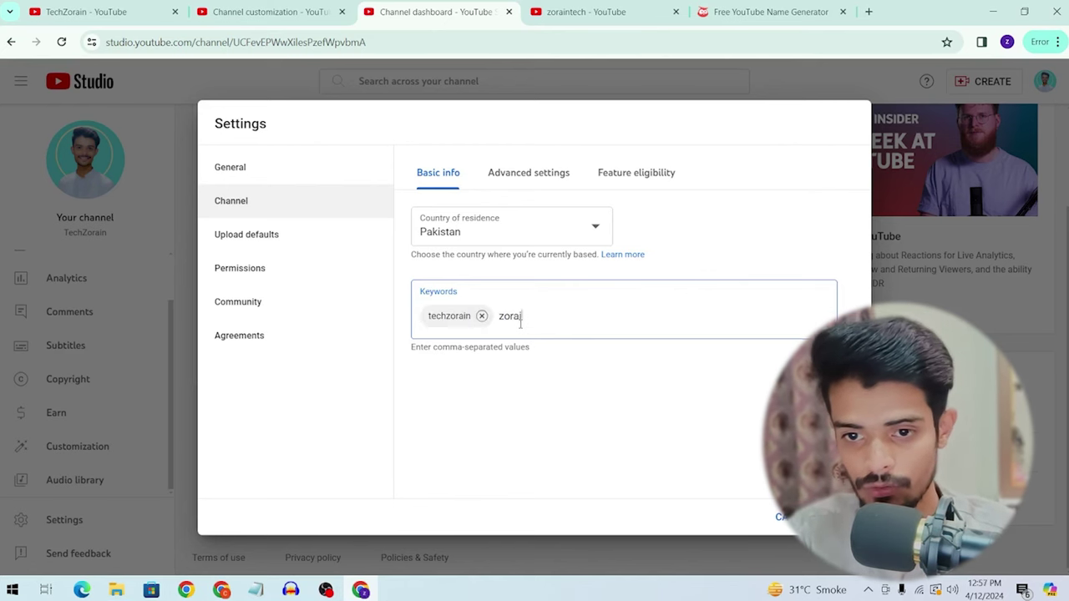
pyautogui.write('raintech,z')
pyautogui.write('orain')
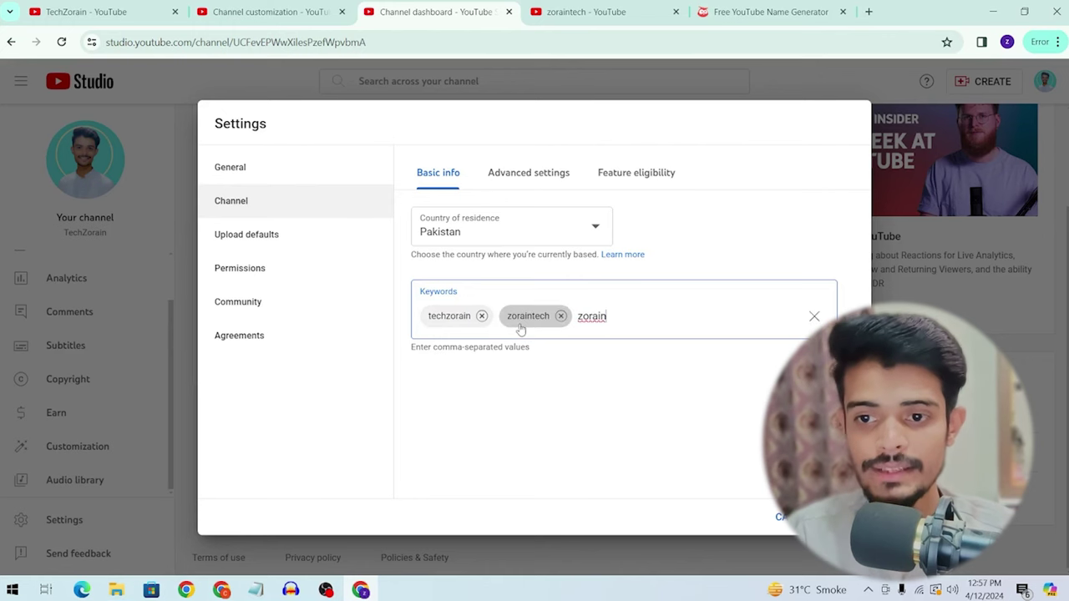
pyautogui.write(',')
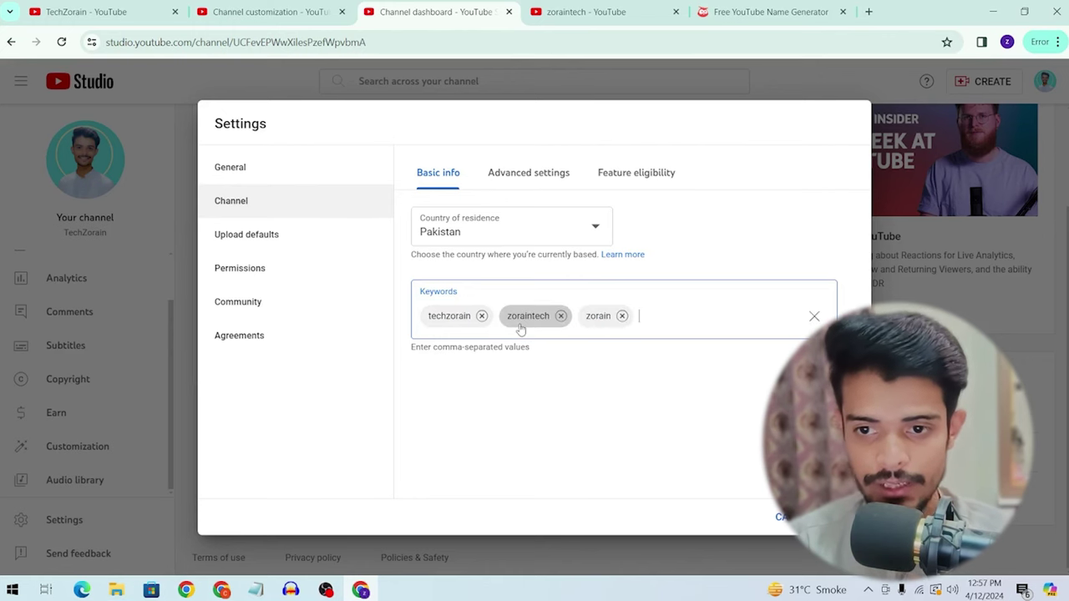
pyautogui.write('mobile unboxing,')
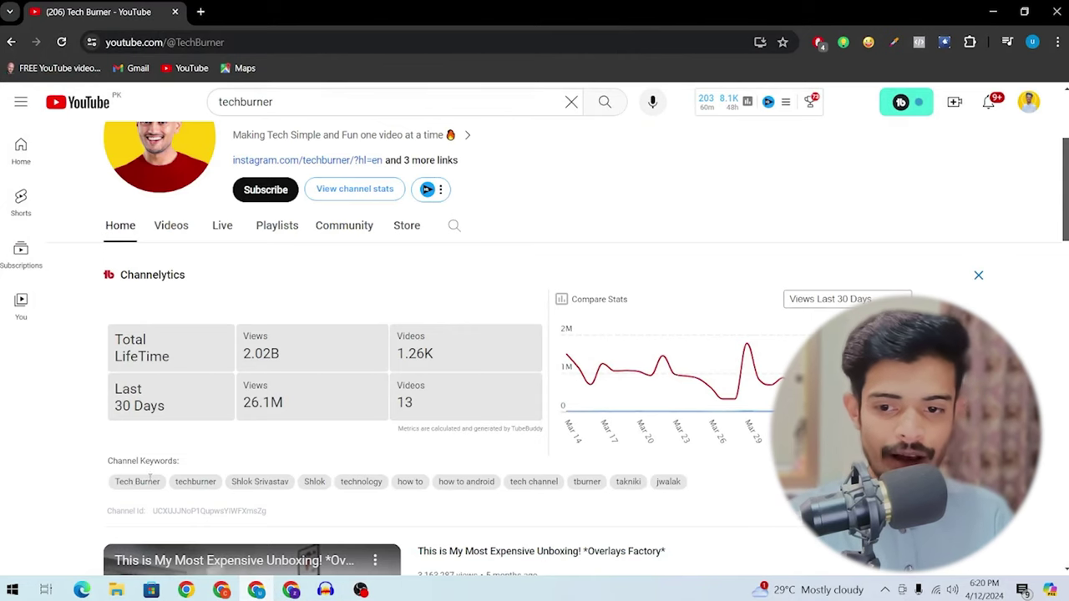
# Step: Highlight the Channel Keywords label on the Tech Burner page and scroll its keyword list
pyautogui.moveTo(105, 469); pyautogui.dragTo(208, 464)
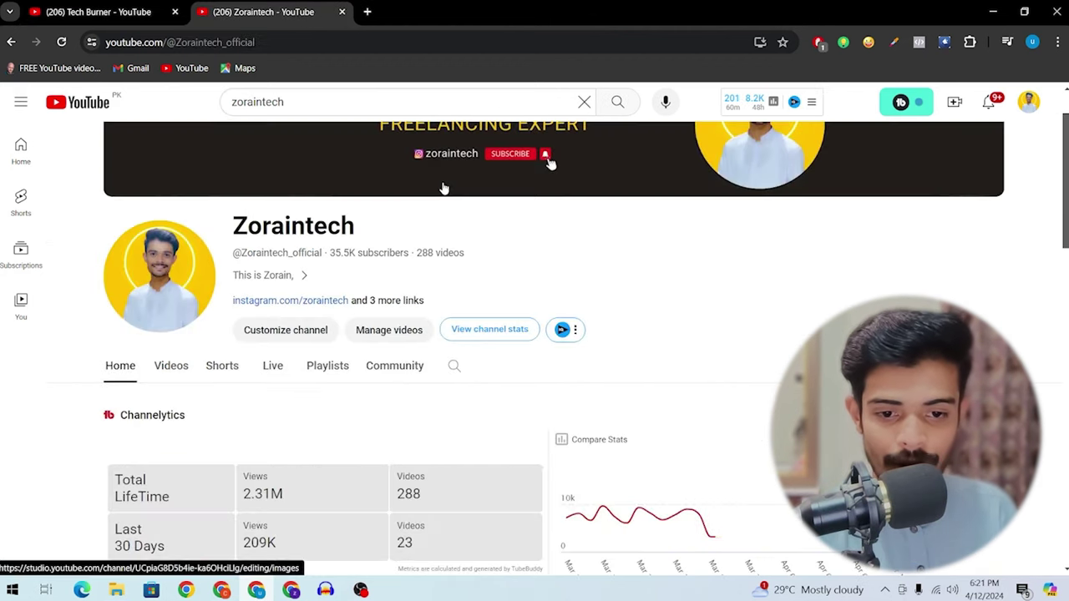
pyautogui.scroll(-3, 444, 189)
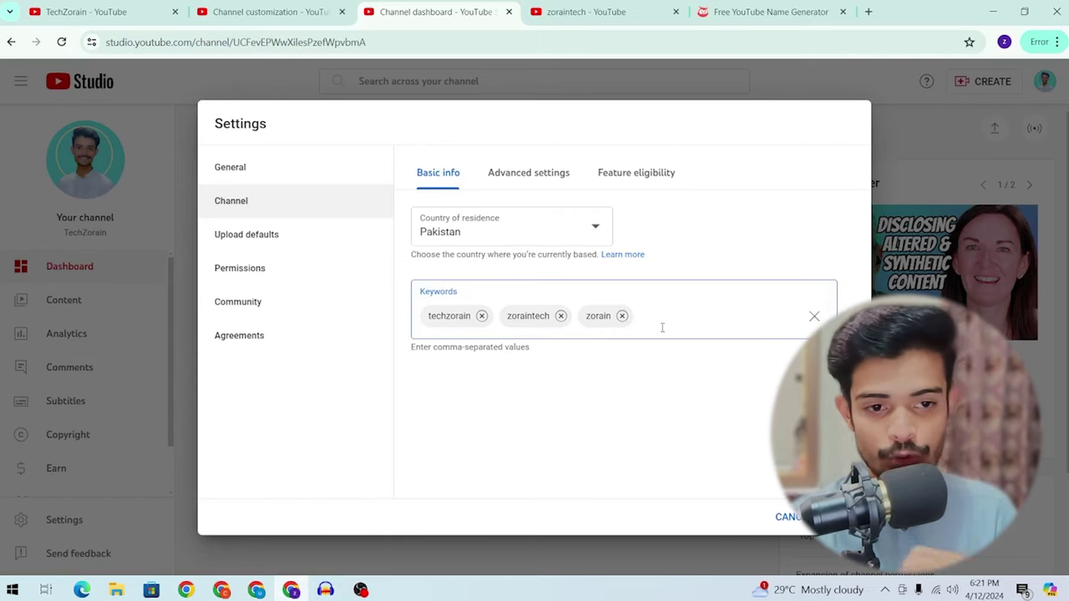
# Step: Check the reference channel, then add keywords such as how to, tech channel, technology and smart watch
pyautogui.press('alt')
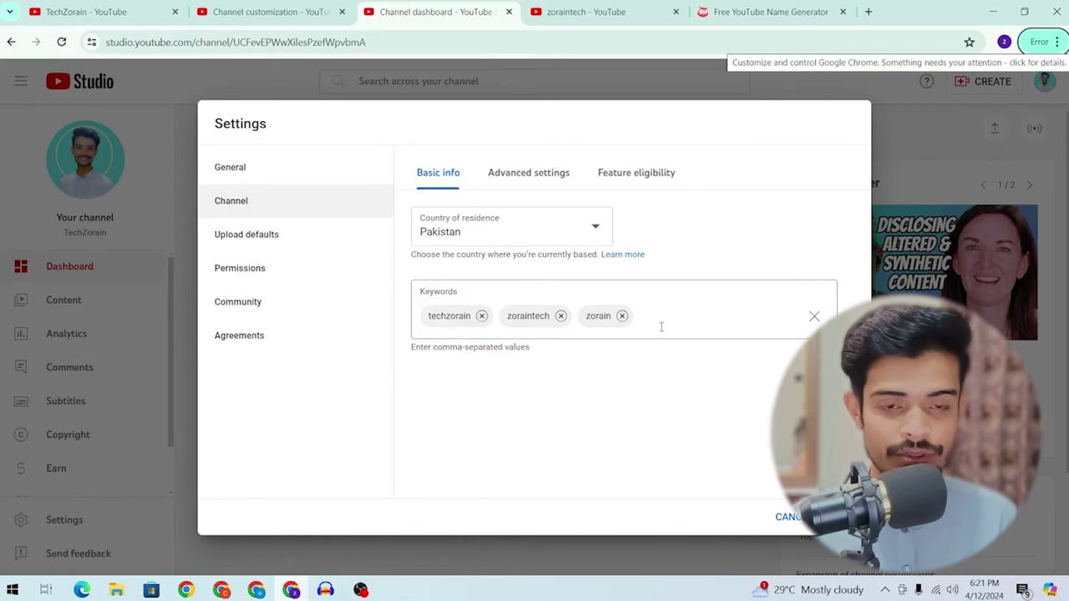
pyautogui.hotkey('alt', 'Tab')
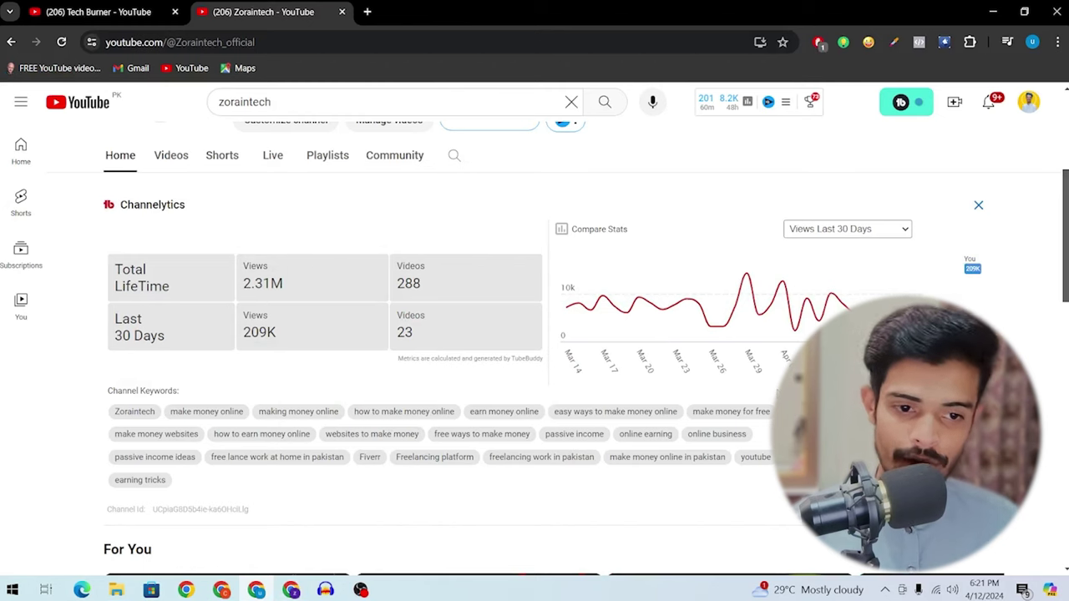
pyautogui.hotkey('alt', 'Tab')
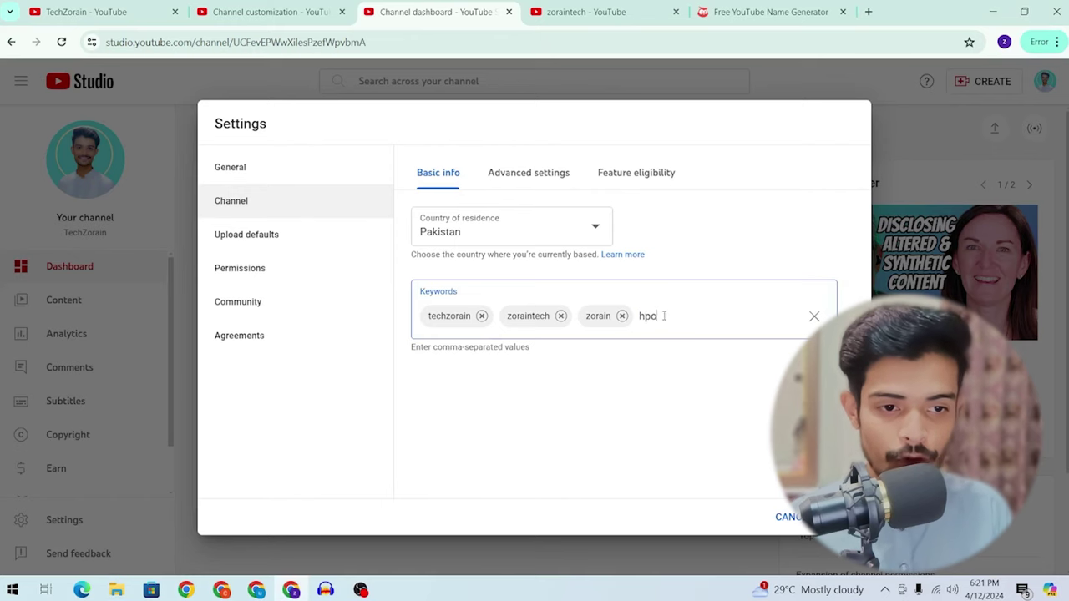
pyautogui.write('how to, android tips, android tips and tricks,')
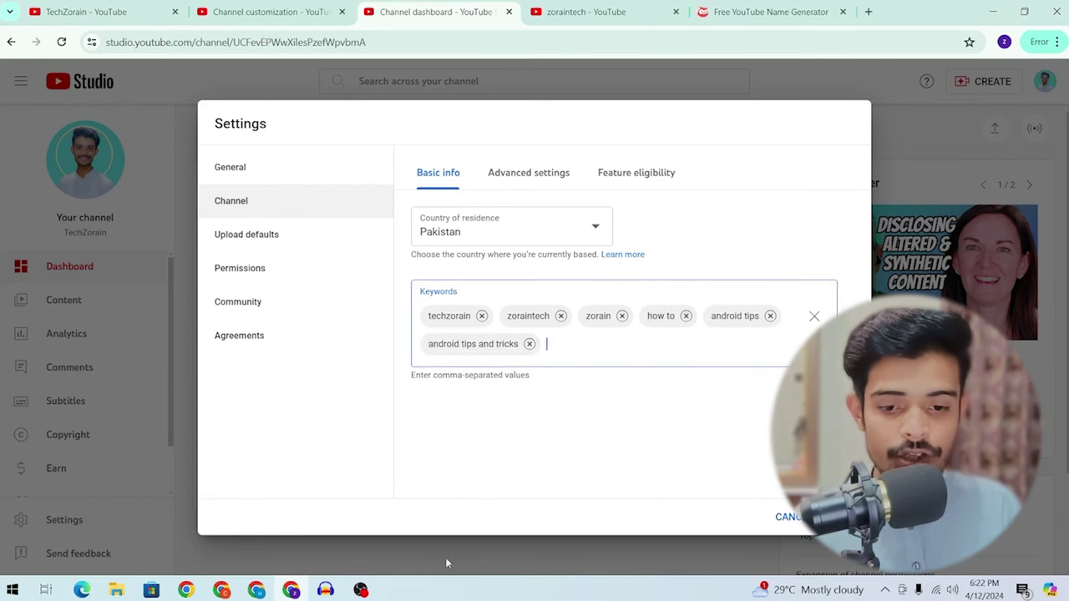
pyautogui.write('tech channel,technology,smart watc')
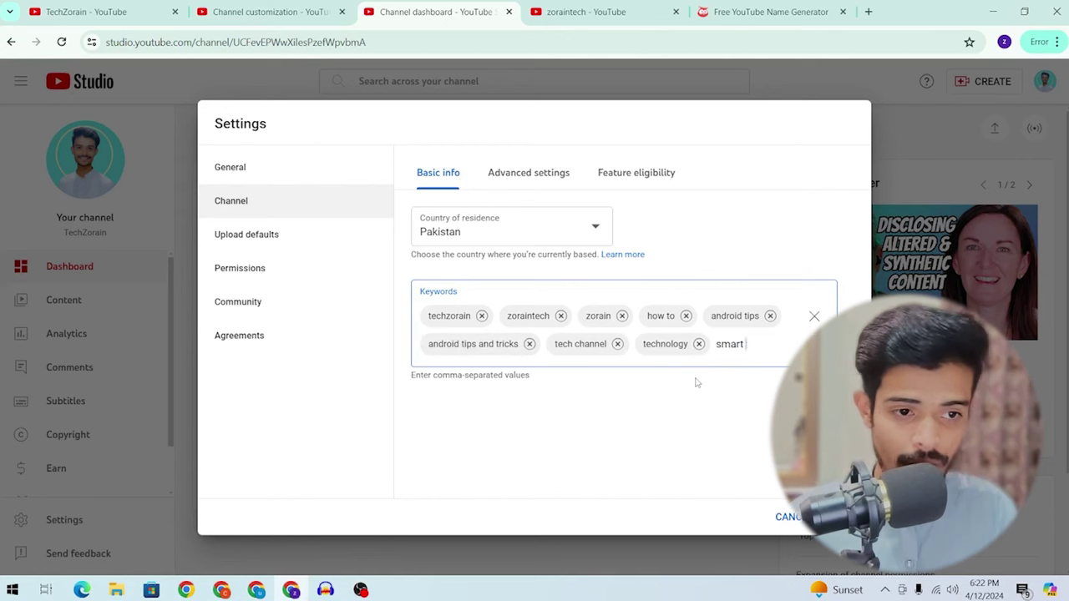
pyautogui.write('h,atch,smartwatch,smartwatches,sasty phones,cheap smart watch,')
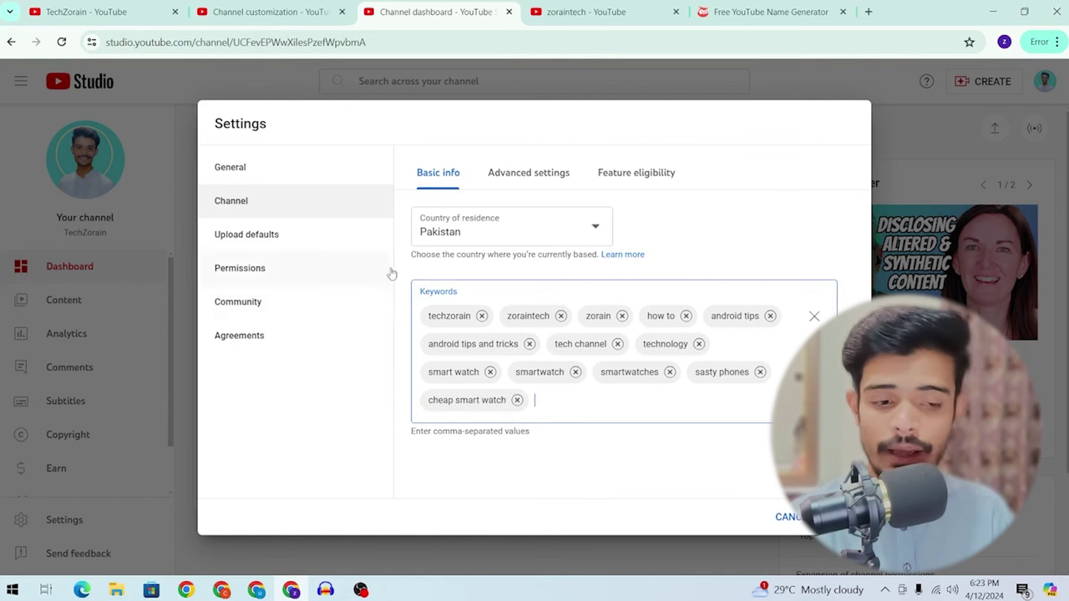
# Step: Save the channel settings and reopen the channel's Basic info
pyautogui.click(831, 517)
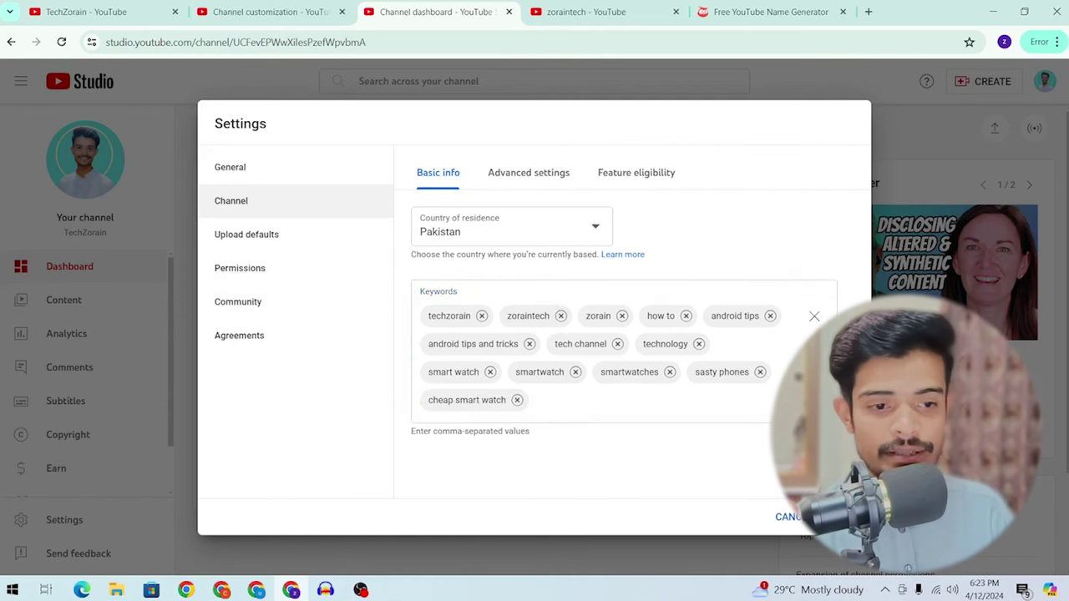
pyautogui.click(64, 519)
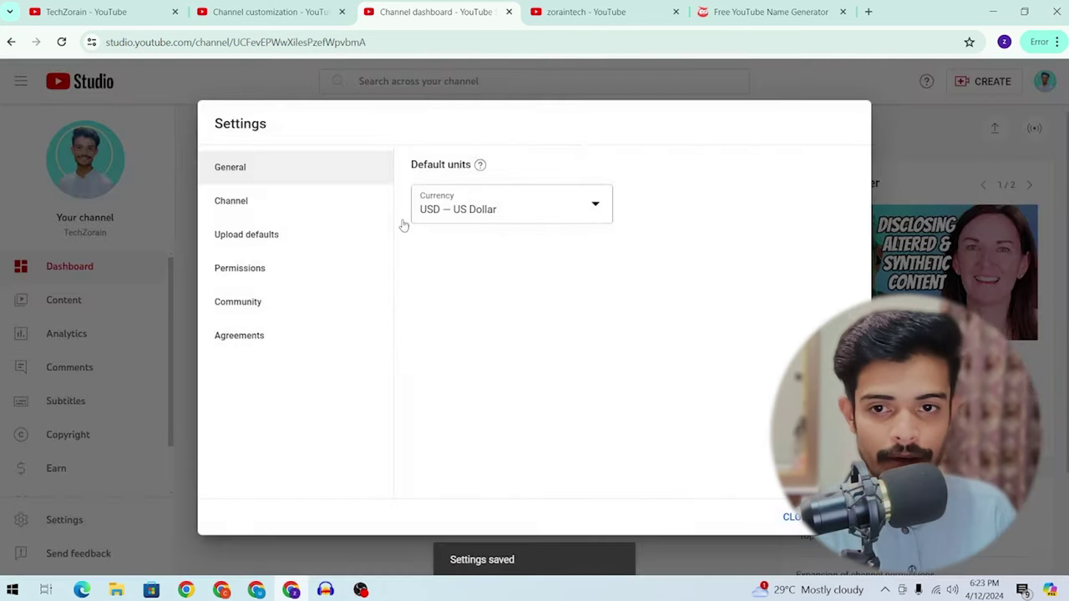
pyautogui.click(270, 219)
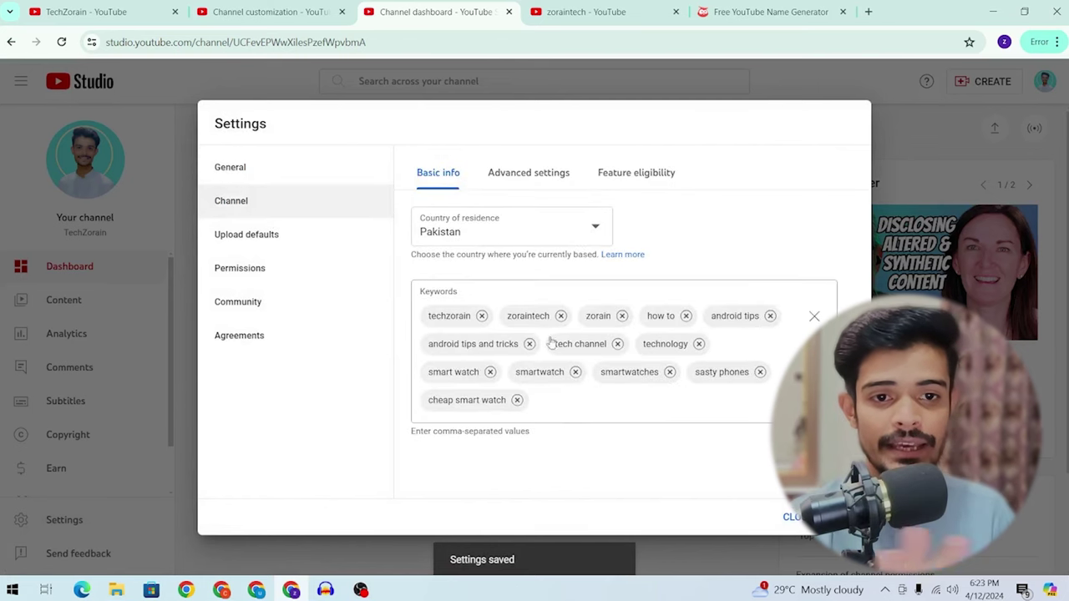
# Step: In Advanced settings, mark the channel as not made for kids and review Google Ads linking
pyautogui.click(549, 182)
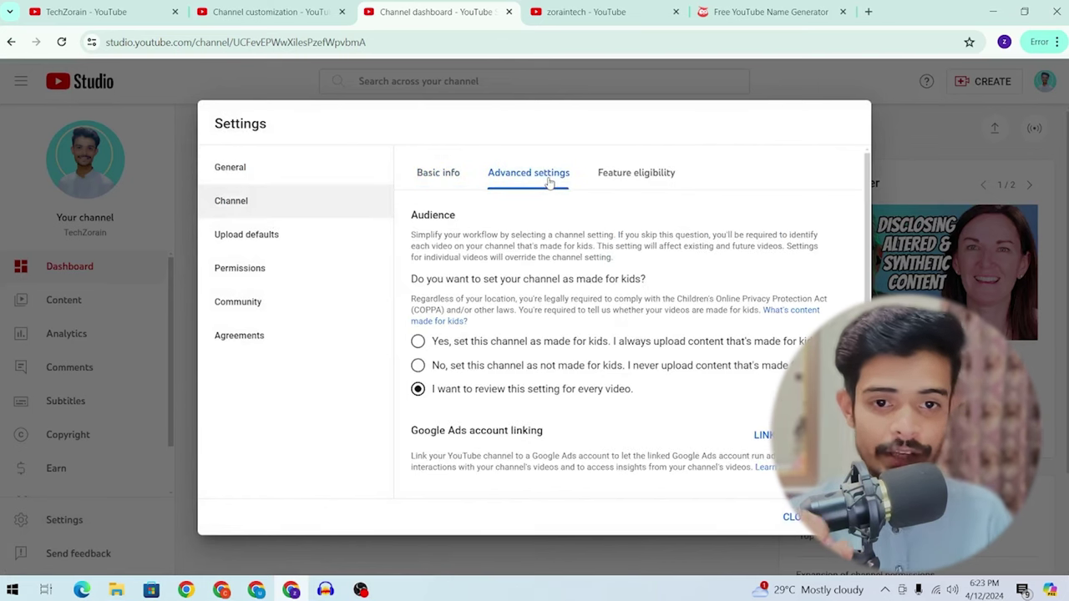
pyautogui.scroll(-1, 555, 197)
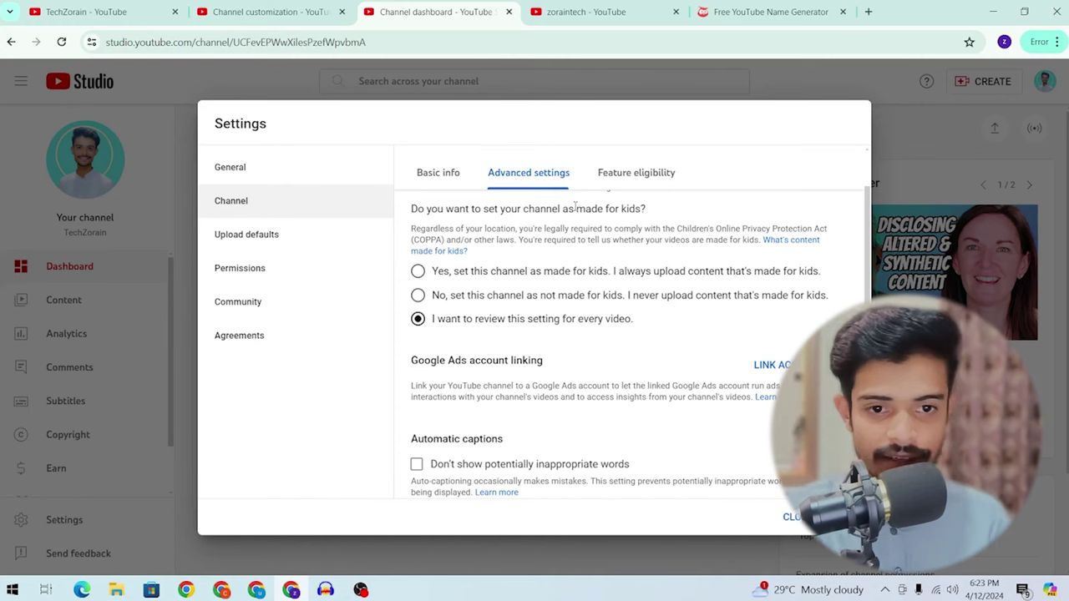
pyautogui.click(436, 297)
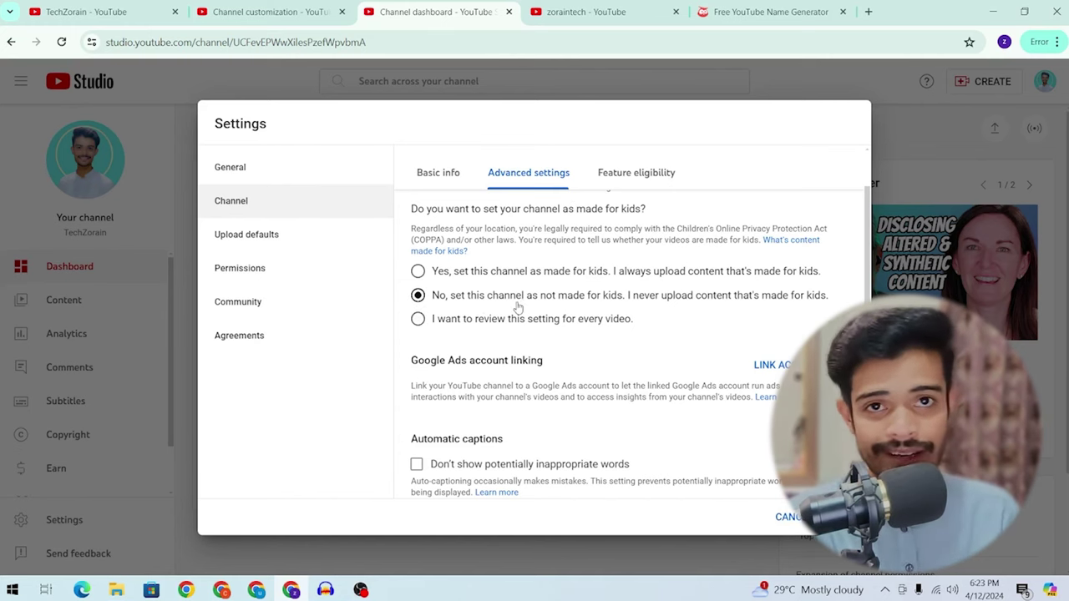
pyautogui.scroll(-1, 512, 312)
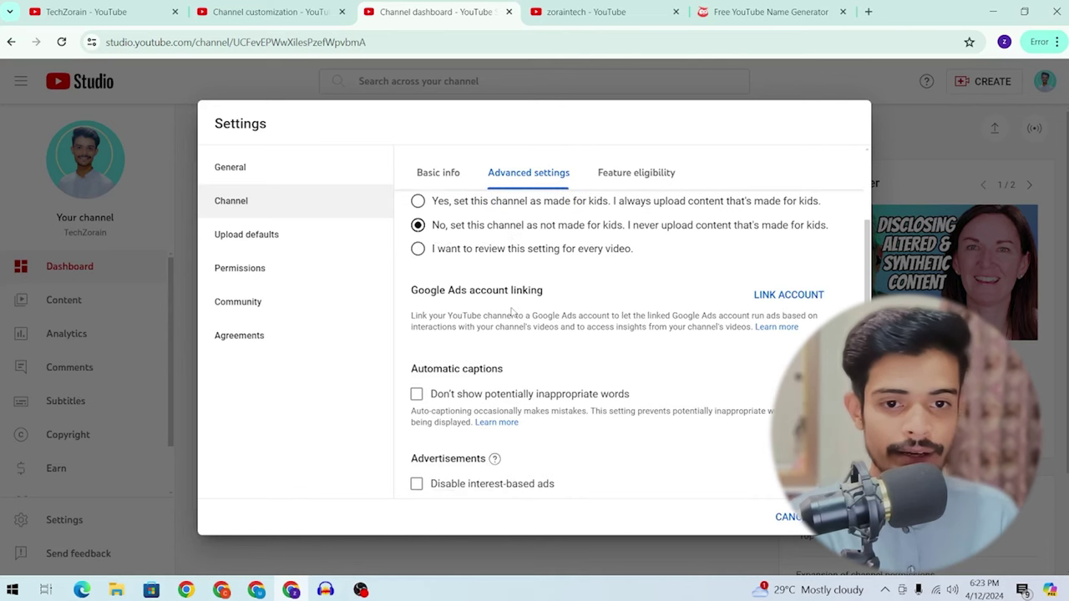
pyautogui.moveTo(413, 291); pyautogui.dragTo(548, 292)
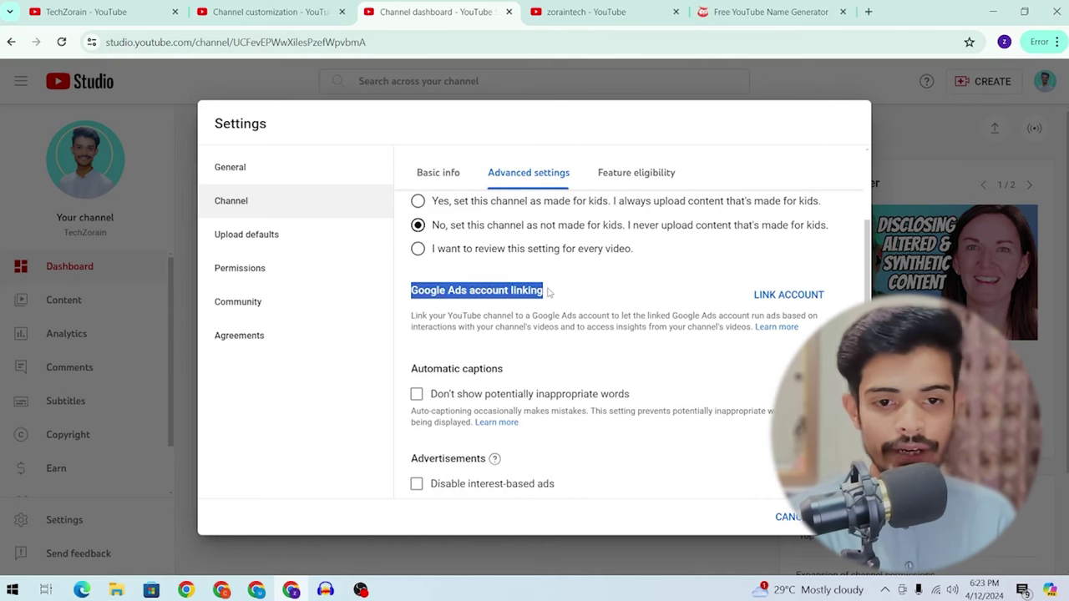
pyautogui.scroll(-1, 549, 293)
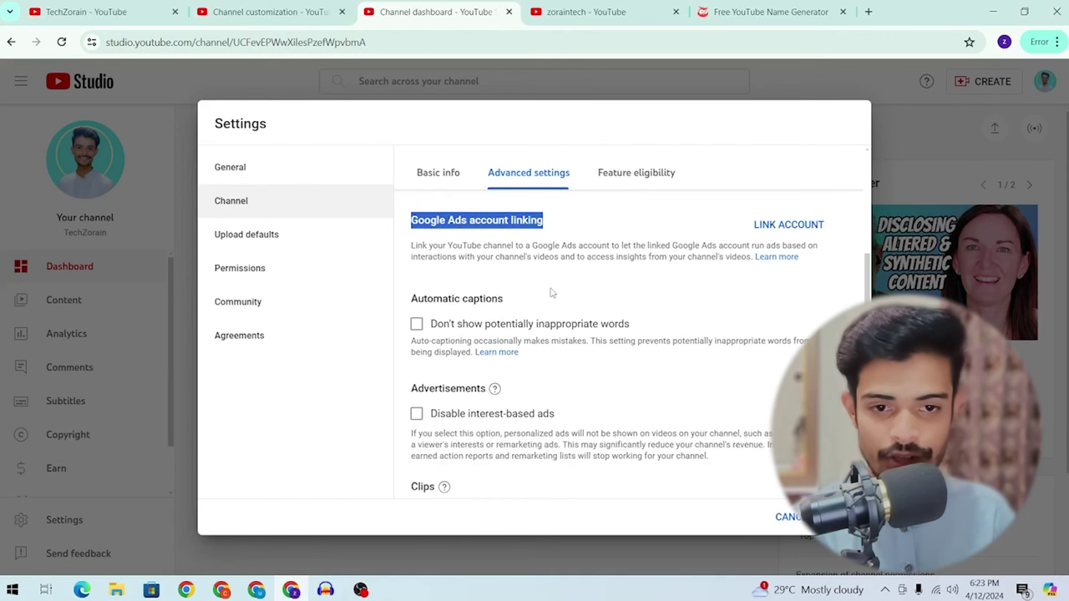
pyautogui.scroll(-1, 551, 293)
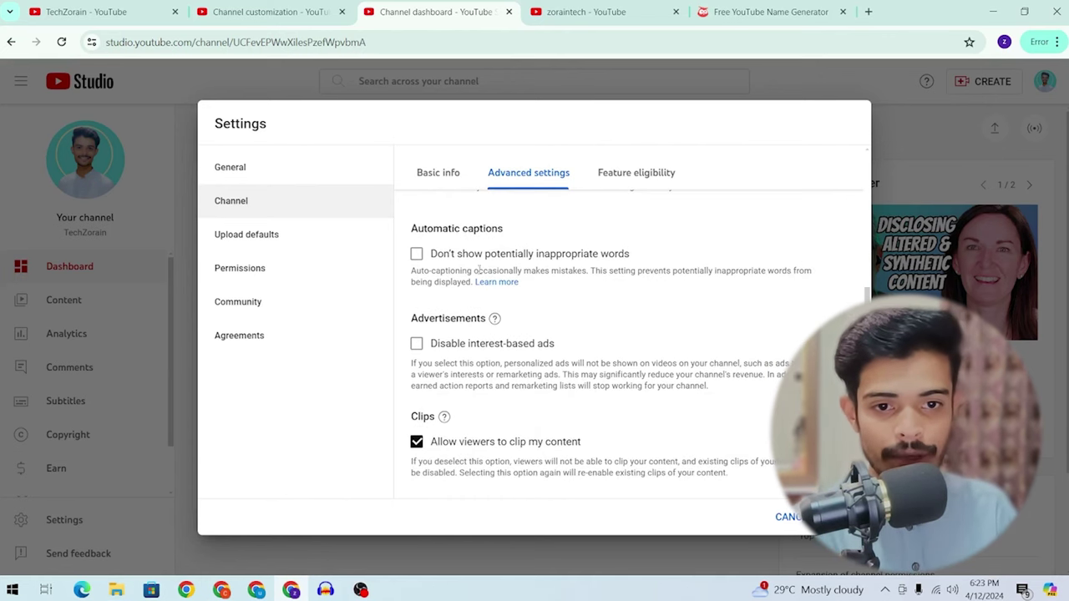
# Step: Toggle hiding inappropriate caption words on and back off, then go to Feature eligibility
pyautogui.click(452, 258)
pyautogui.click(452, 258)
pyautogui.scroll(-1, 497, 266)
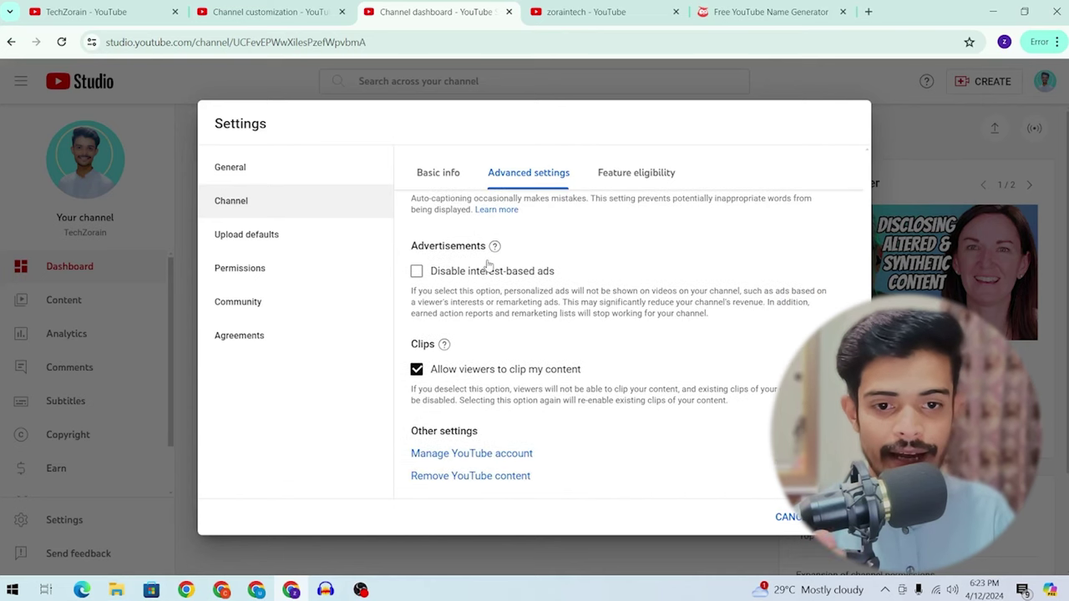
pyautogui.scroll(1, 493, 261)
pyautogui.scroll(-1, 488, 267)
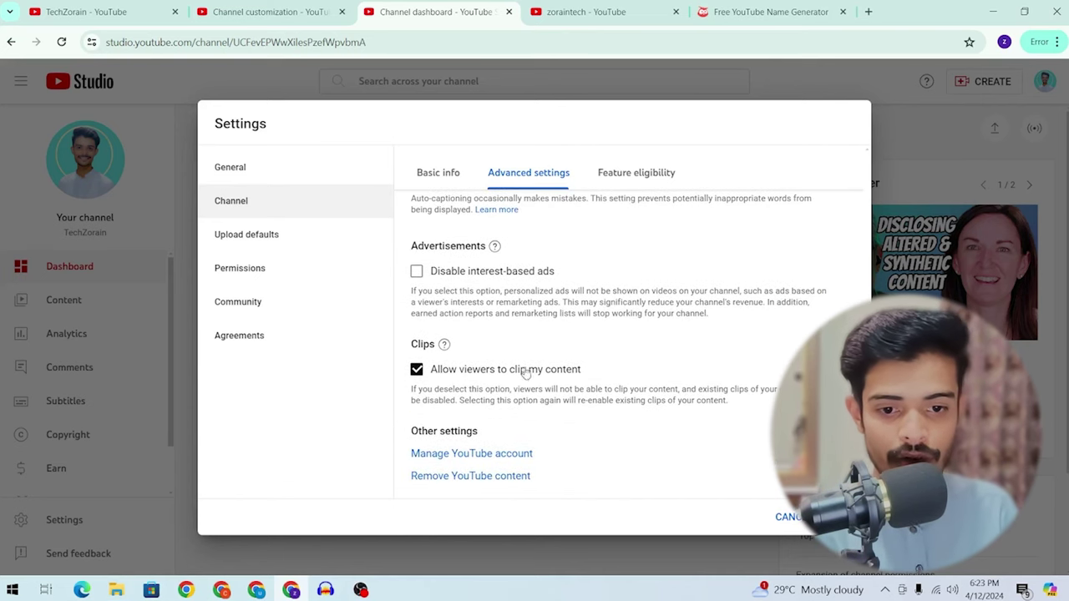
pyautogui.click(626, 170)
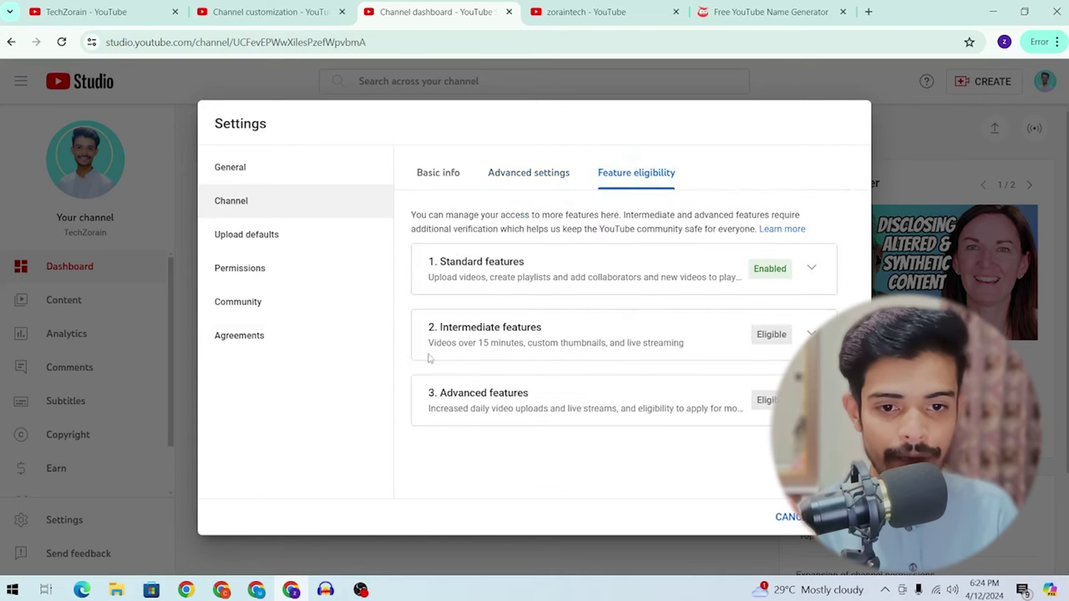
# Step: Expand Intermediate features, highlighting its list including Live streaming, then expand Advanced features
pyautogui.click(724, 335)
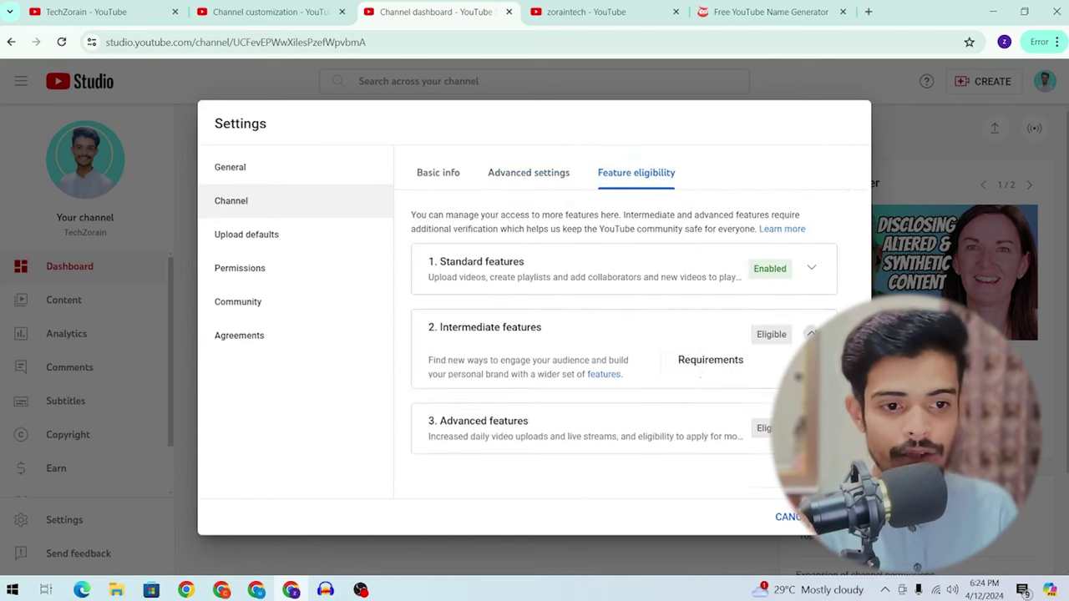
pyautogui.scroll(-1, 660, 401)
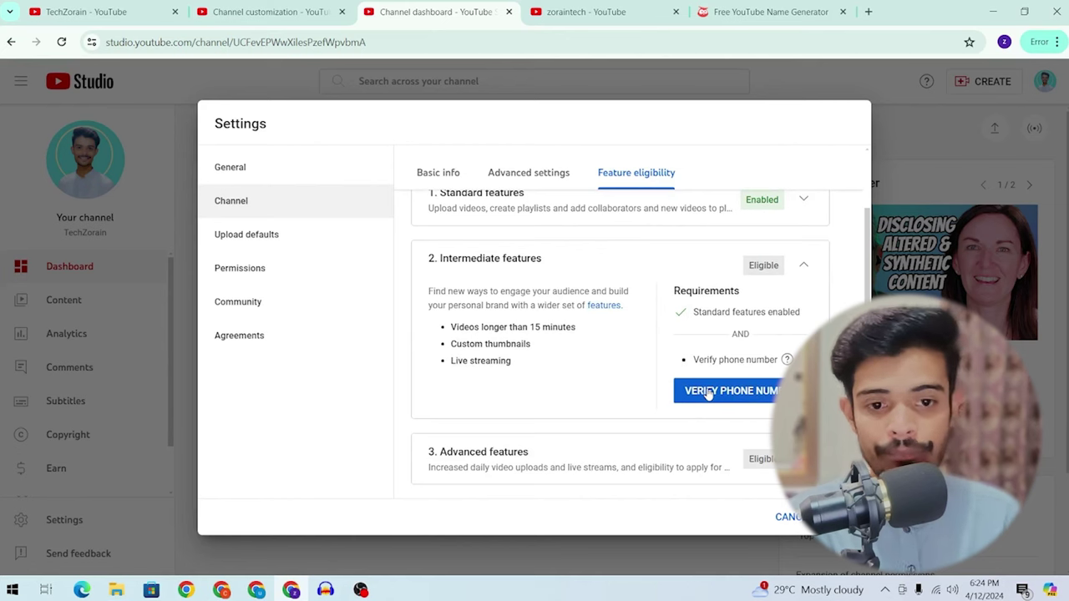
pyautogui.moveTo(430, 330); pyautogui.dragTo(526, 345)
pyautogui.click(572, 337)
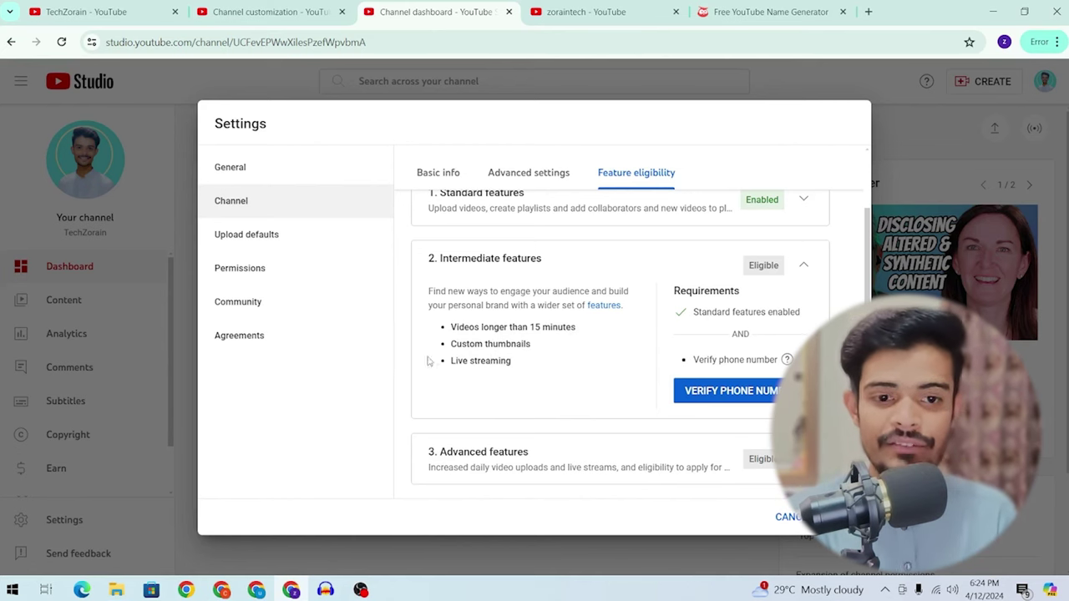
pyautogui.moveTo(430, 361); pyautogui.dragTo(562, 377)
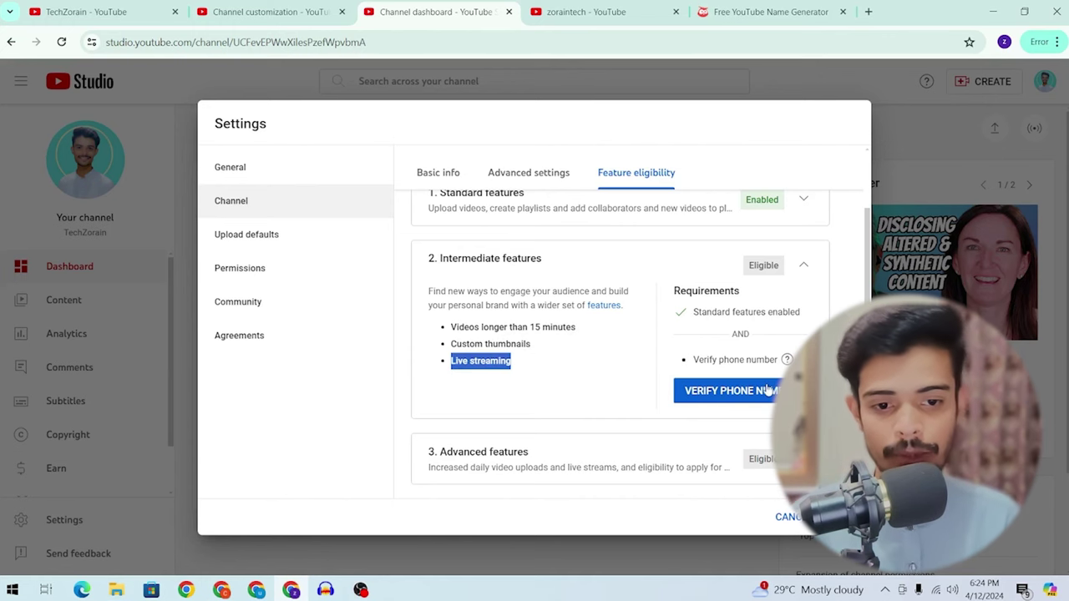
pyautogui.scroll(2, 766, 219)
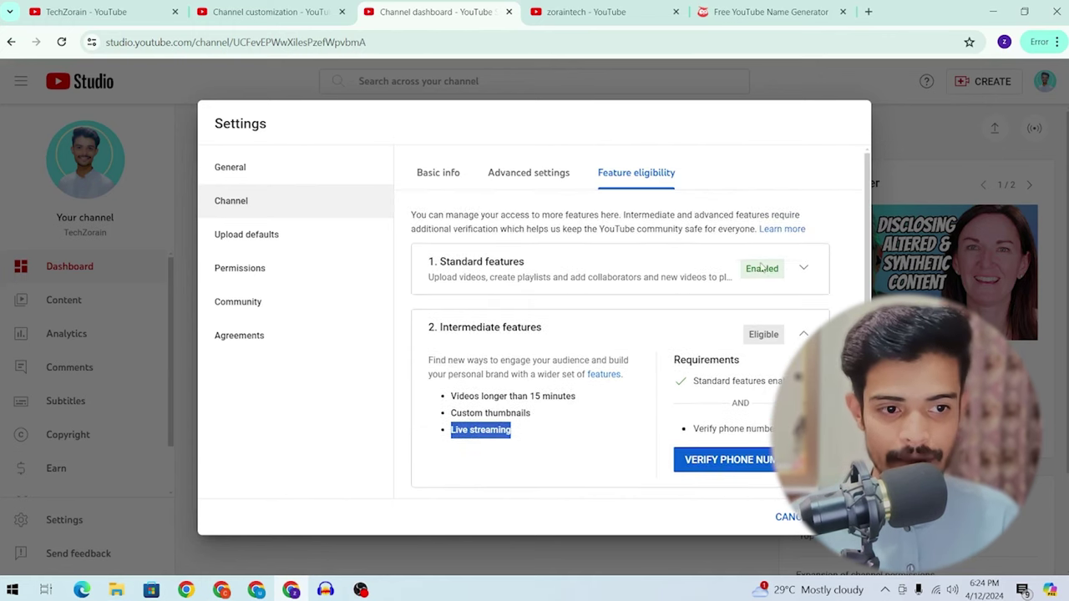
pyautogui.scroll(-2, 777, 334)
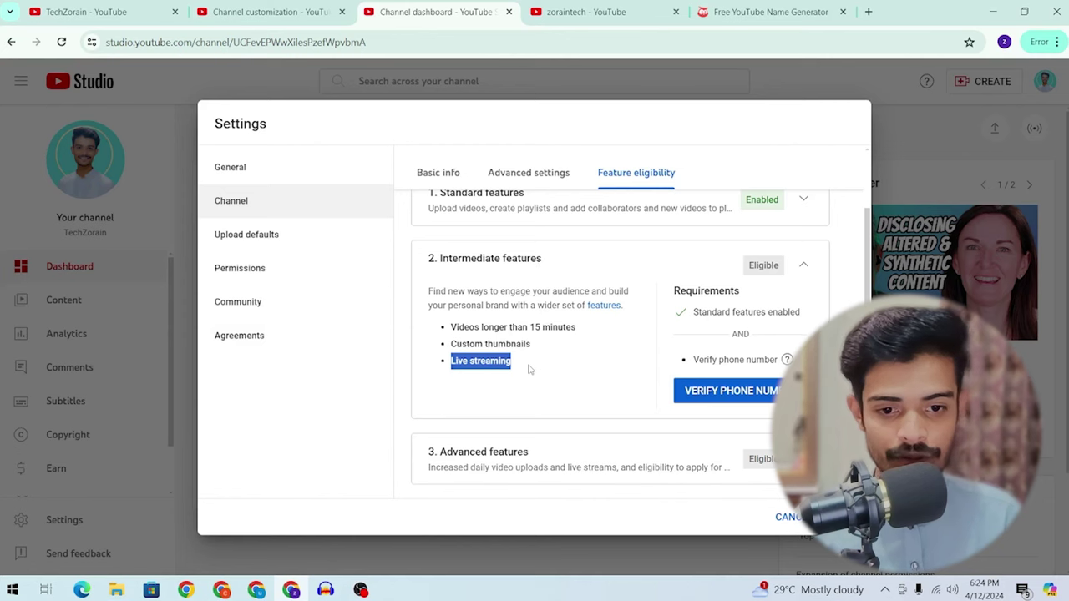
pyautogui.click(668, 466)
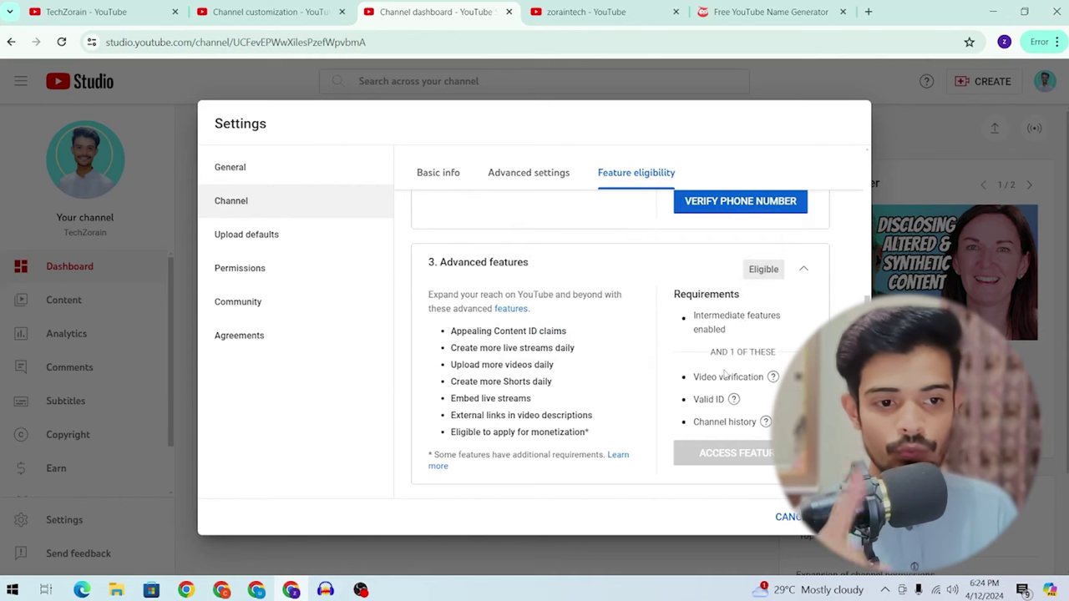
# Step: Read the Video verification, Valid ID and Channel history requirements, then go to Upload defaults
pyautogui.moveTo(727, 378)
pyautogui.moveTo(710, 422)
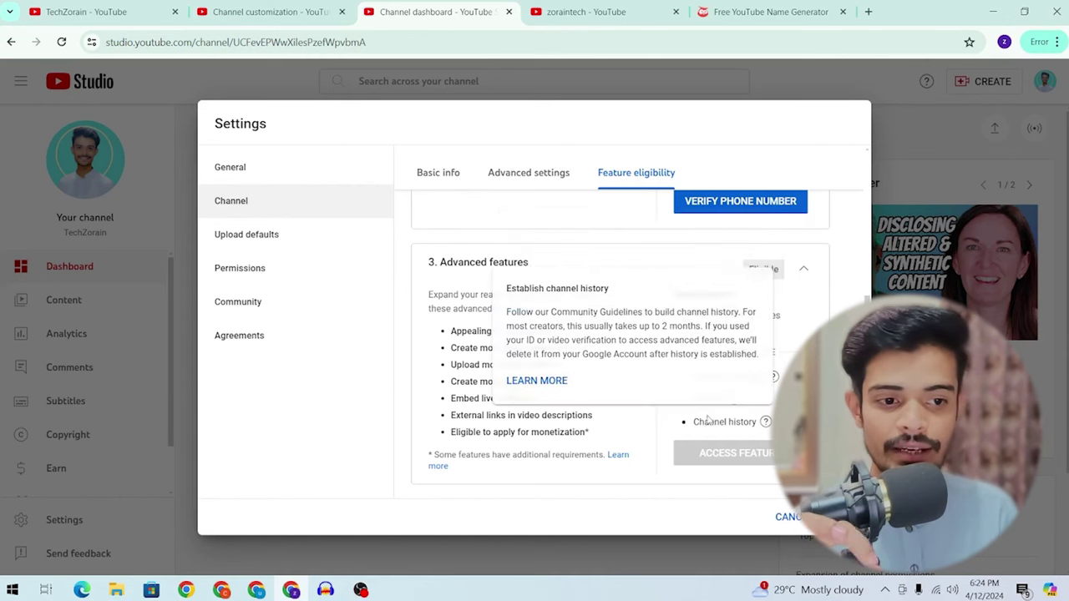
pyautogui.moveTo(709, 422); pyautogui.dragTo(763, 423)
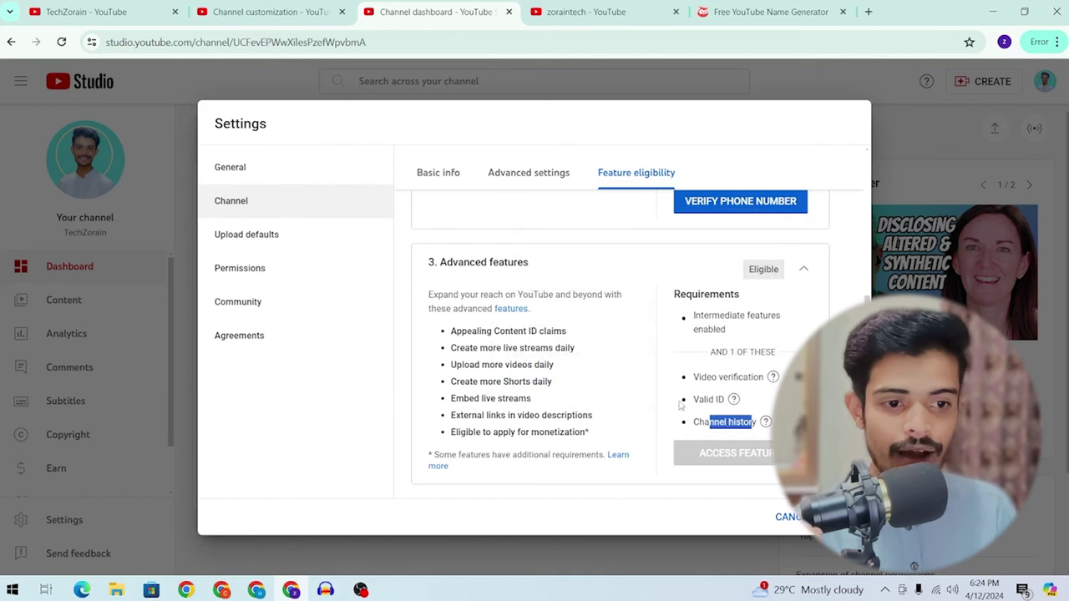
pyautogui.moveTo(735, 400)
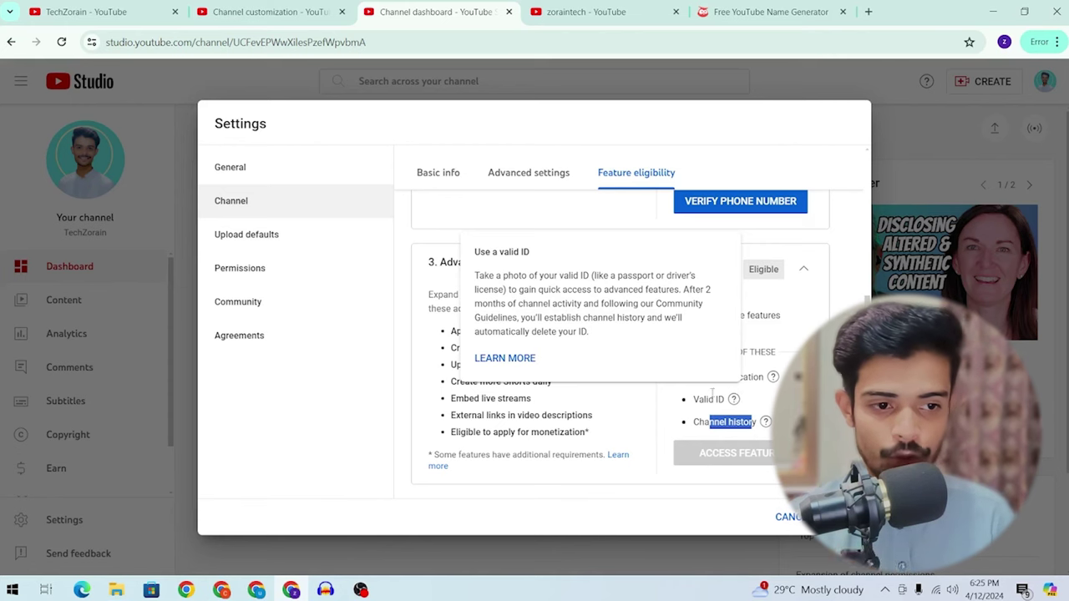
pyautogui.moveTo(774, 377)
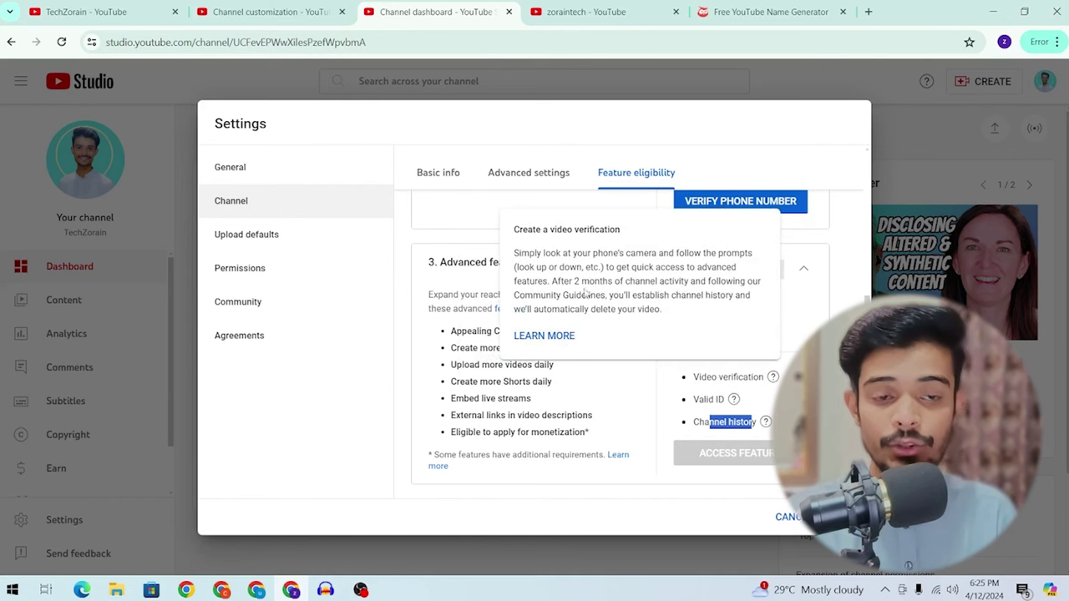
pyautogui.click(264, 248)
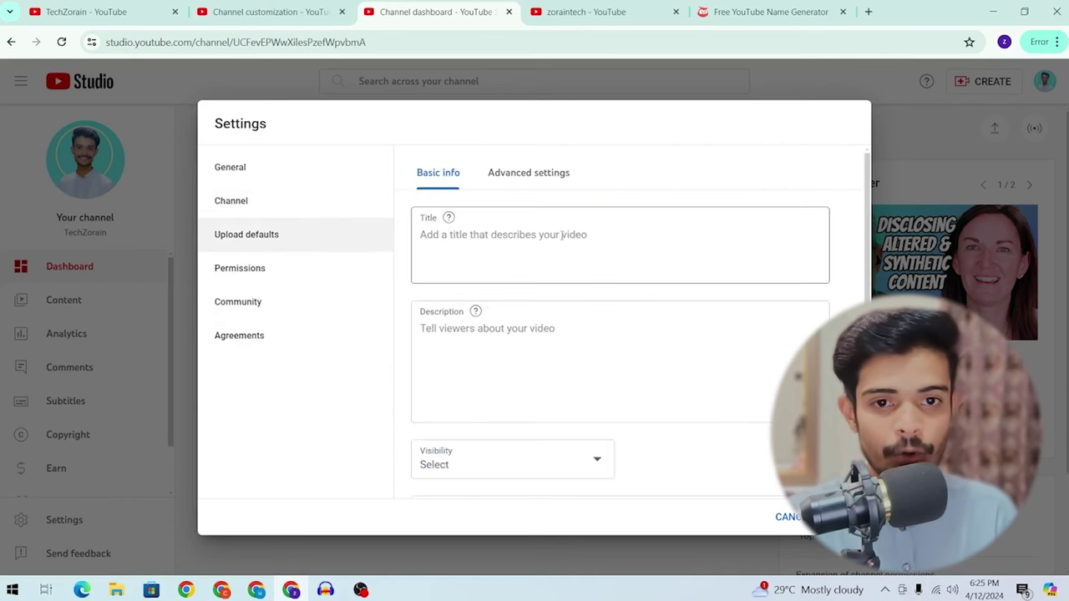
# Step: Type 'zoraintec' as the default title, delete it, and place the cursor in Description
pyautogui.click(532, 241)
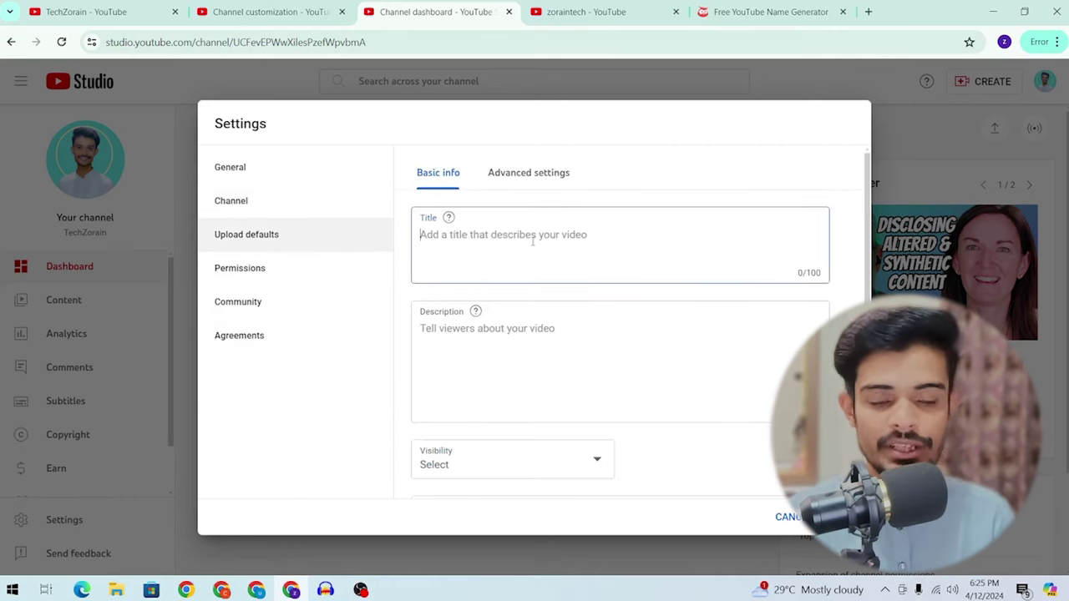
pyautogui.write('zoraintech')
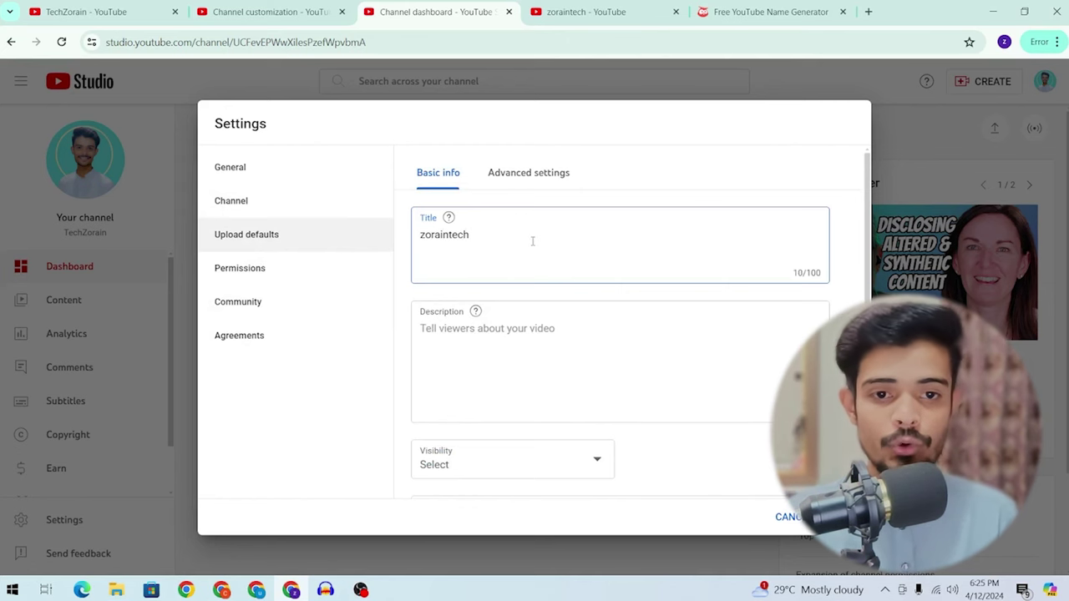
pyautogui.doubleClick(463, 235)
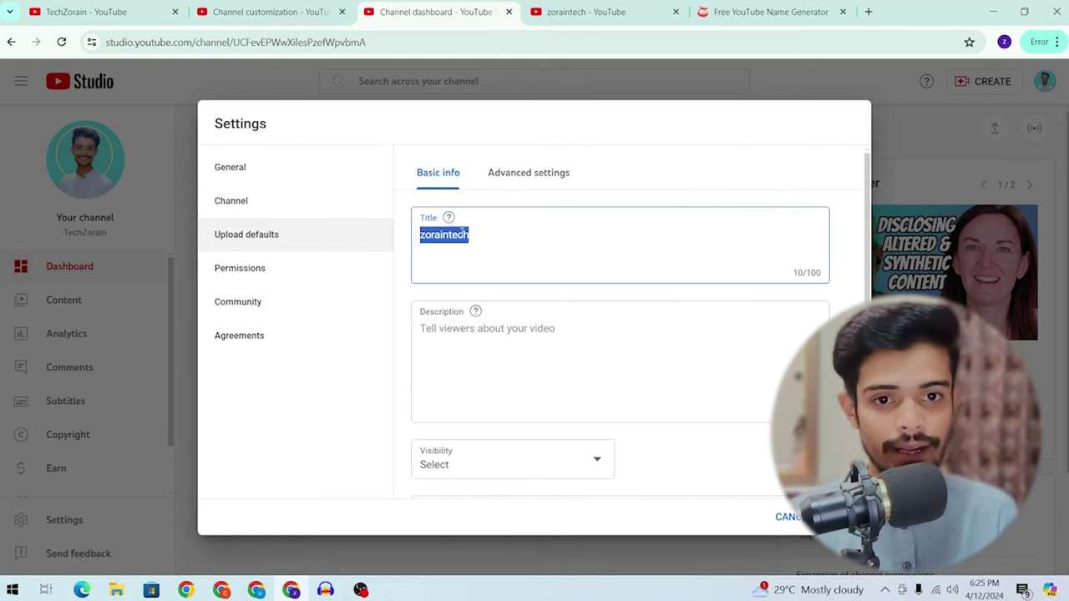
pyautogui.press('BackSpace')
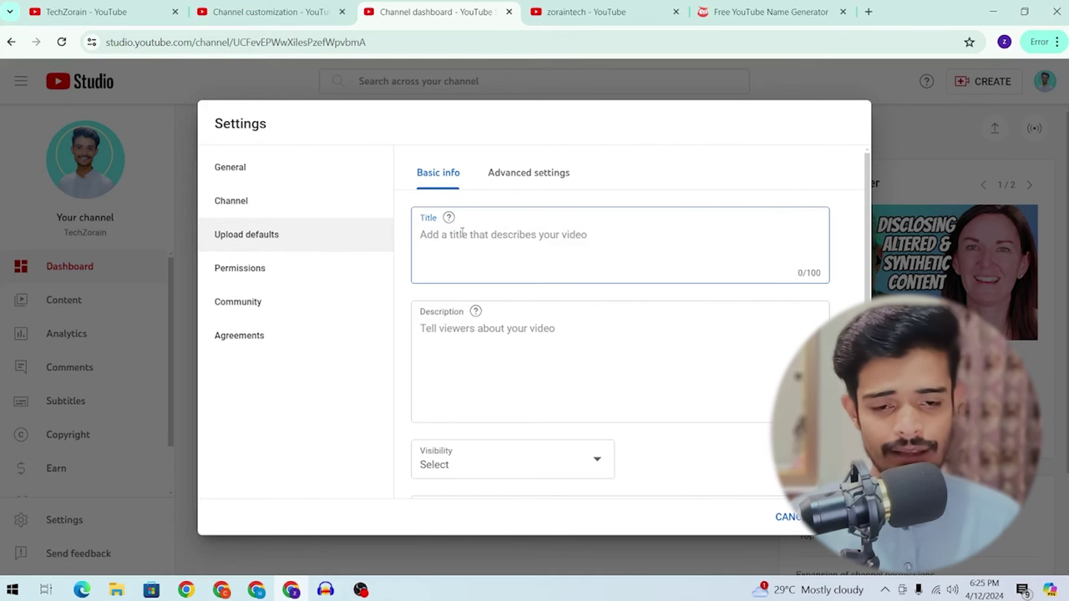
pyautogui.scroll(-1, 481, 238)
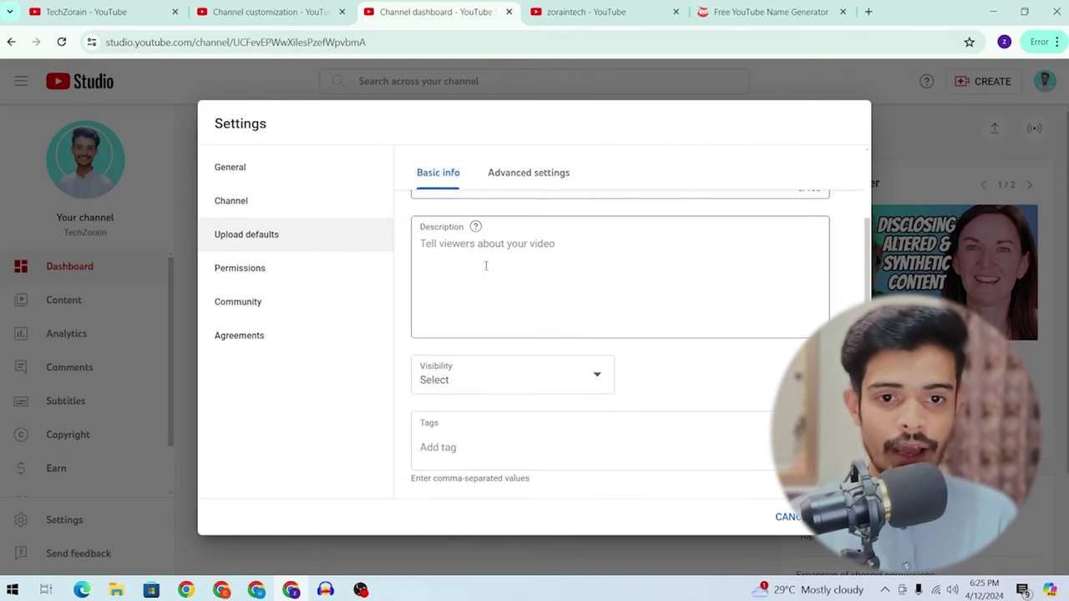
pyautogui.click(485, 266)
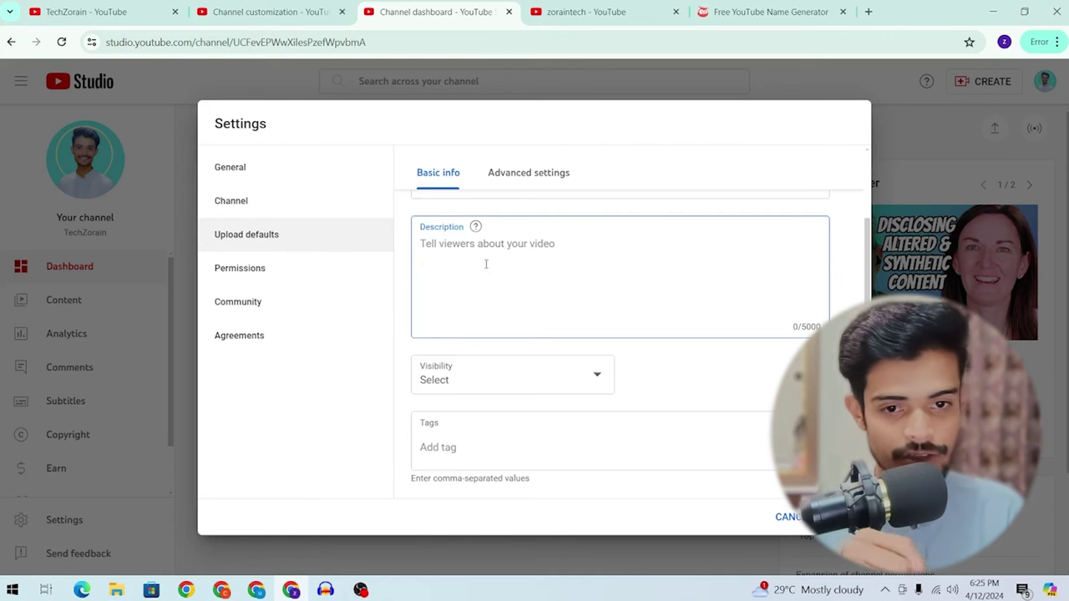
# Step: Open the Zoraintech channel's newest video and expand its full description
pyautogui.click(585, 12)
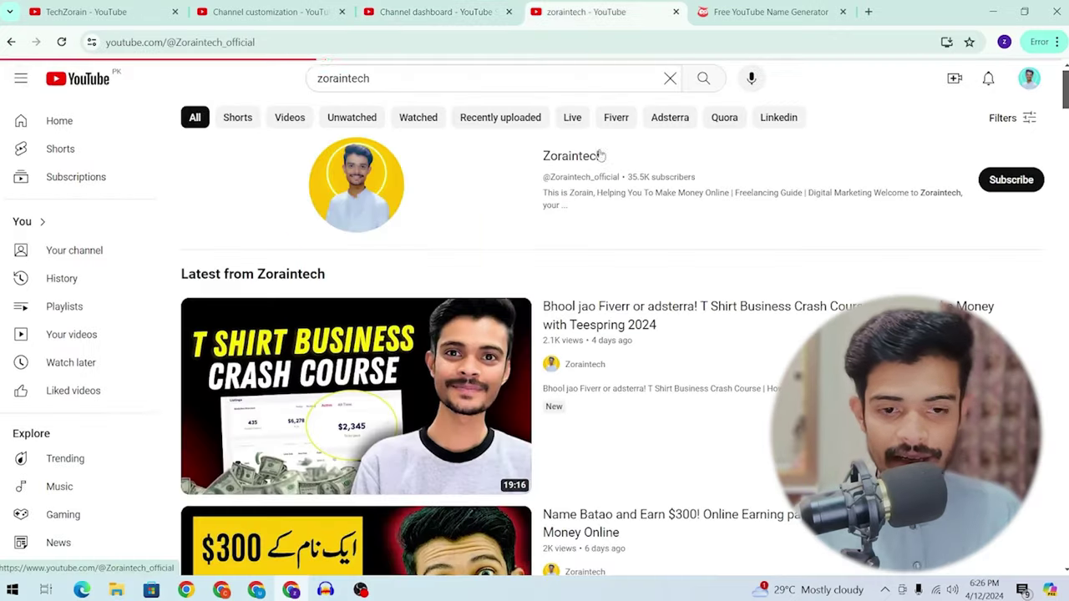
pyautogui.click(585, 153)
pyautogui.scroll(-3, 303, 184)
pyautogui.click(303, 183)
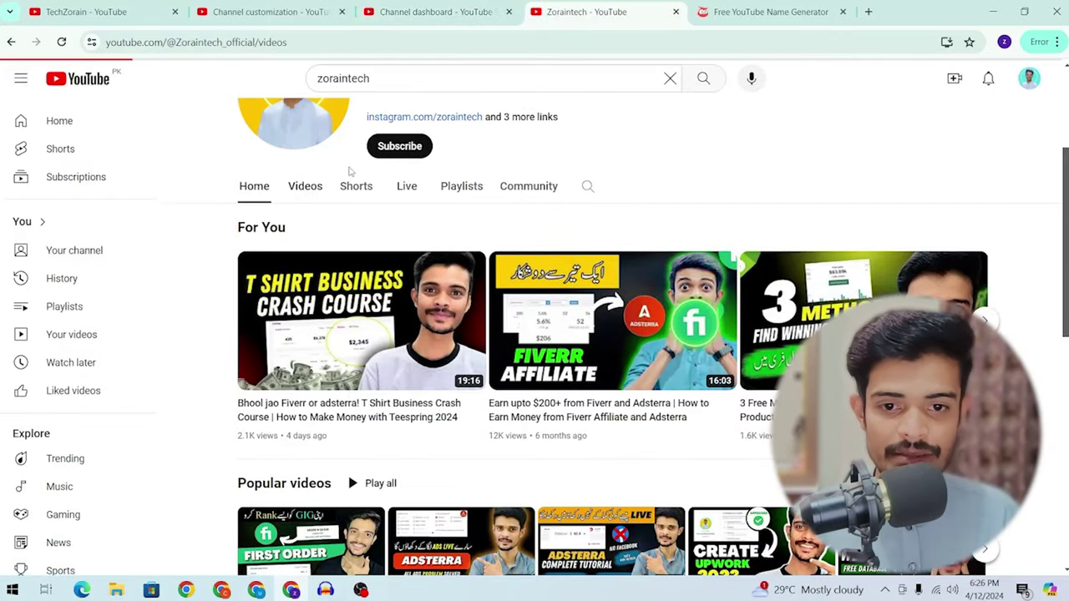
pyautogui.scroll(-1, 380, 171)
pyautogui.click(272, 331)
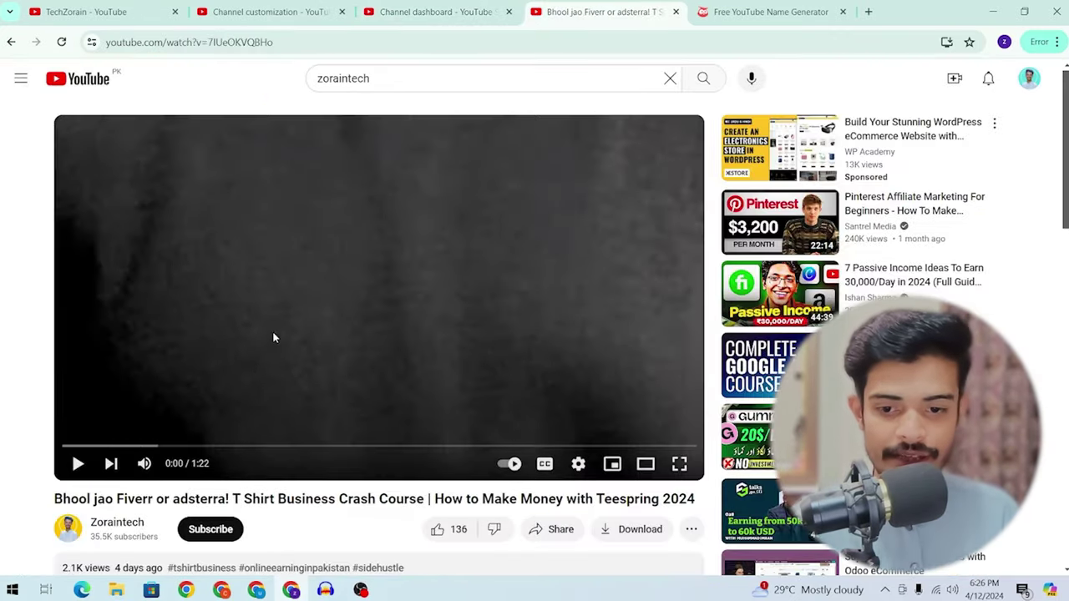
pyautogui.scroll(-3, 273, 331)
pyautogui.click(382, 361)
pyautogui.scroll(-5, 382, 361)
pyautogui.scroll(-3, 383, 361)
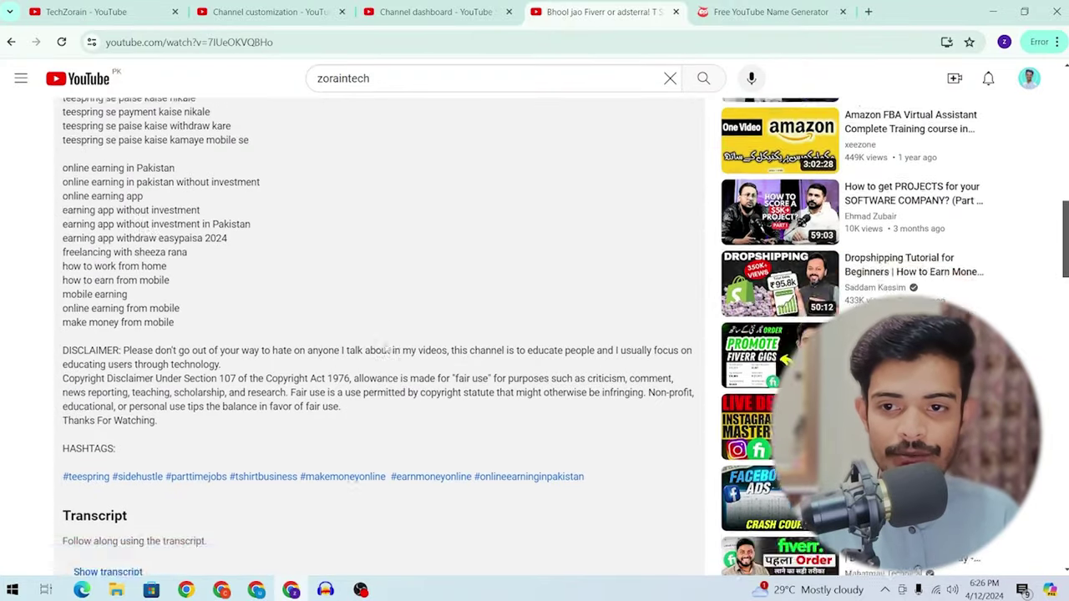
pyautogui.scroll(2, 275, 227)
pyautogui.scroll(-1, 84, 237)
pyautogui.scroll(-1, 84, 237)
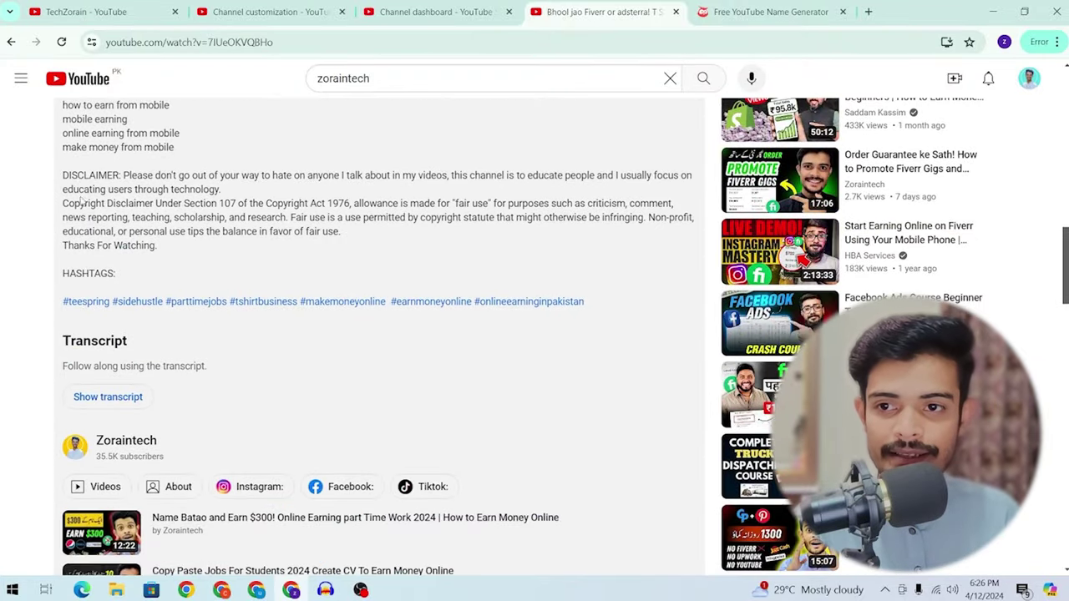
# Step: Copy the disclaimer paragraph through 'Thanks For Watching.' and return to the Studio settings tab
pyautogui.moveTo(63, 175); pyautogui.dragTo(200, 246)
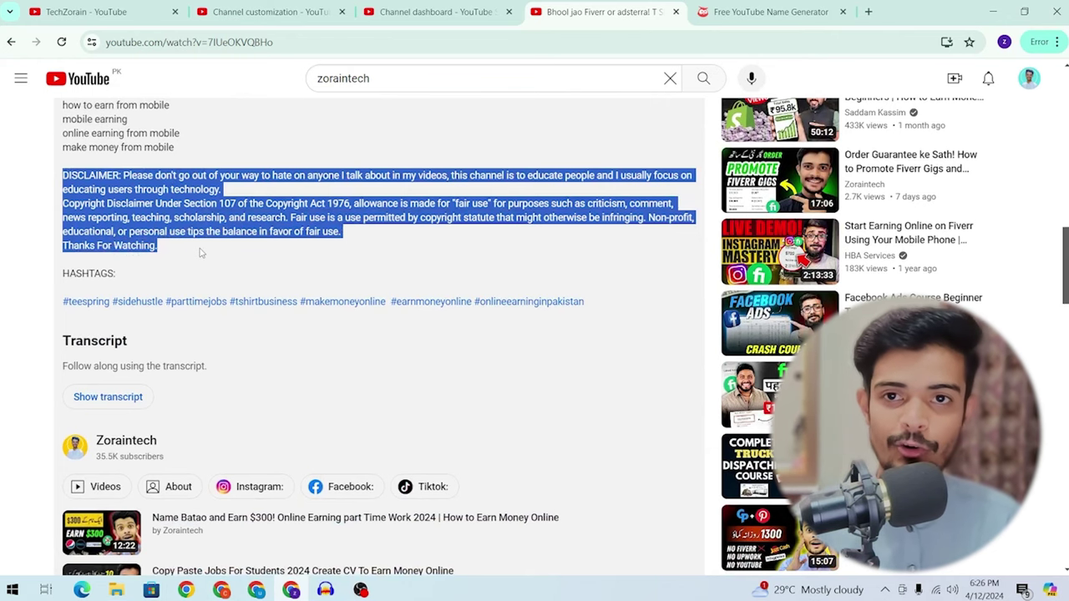
pyautogui.hotkey('ctrl', 'c')
pyautogui.click(267, 12)
pyautogui.click(434, 12)
# Step: Paste the disclaimer into the default description with an empty line above it
pyautogui.click(472, 372)
pyautogui.hotkey('ctrl', 'v')
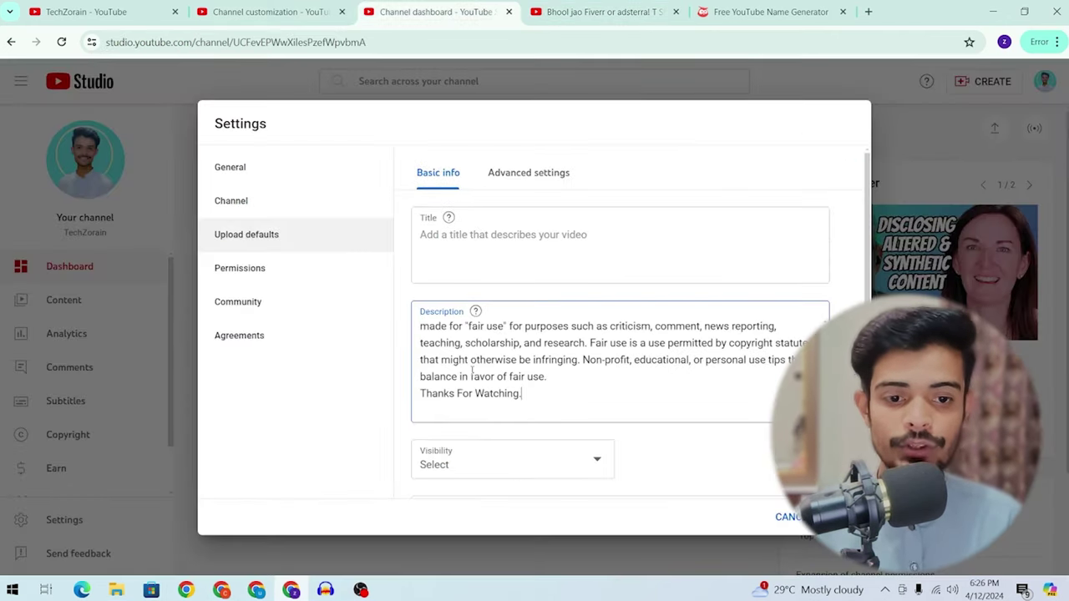
pyautogui.scroll(2, 468, 370)
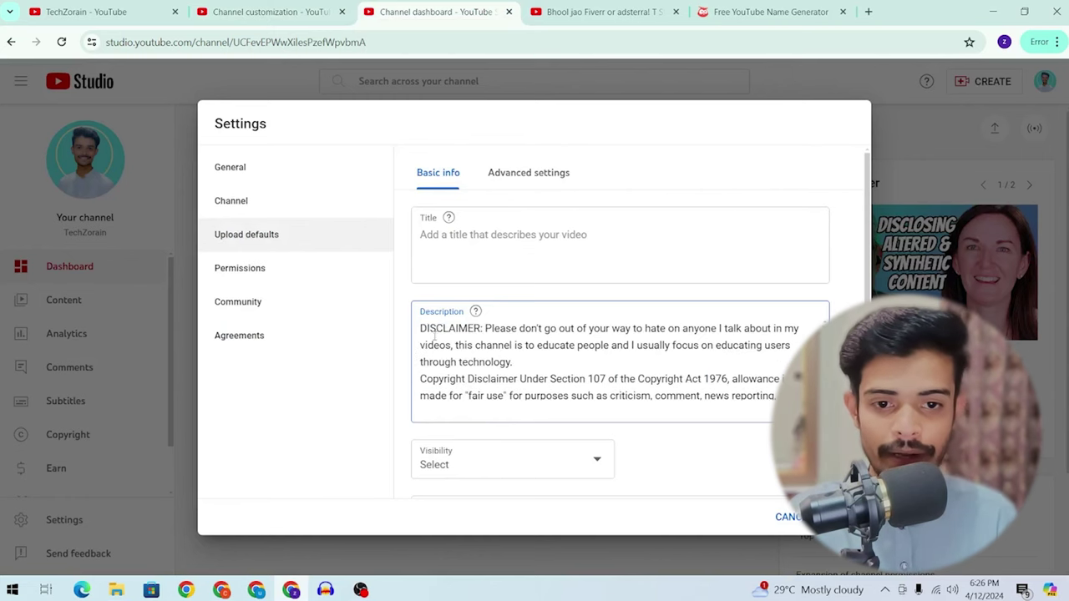
pyautogui.press('Return')
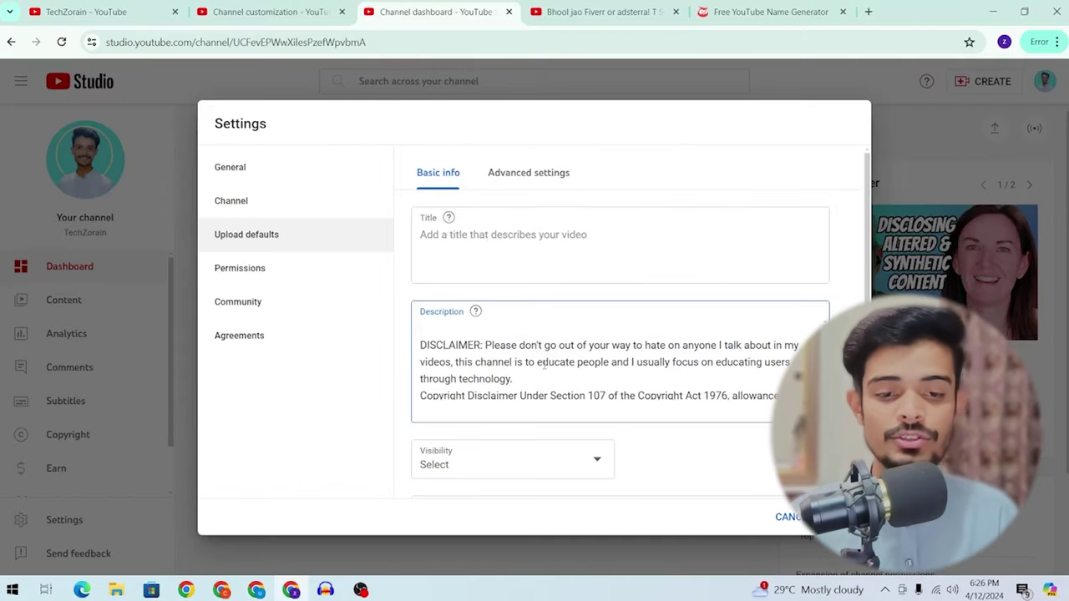
# Step: Select all the description text and delete it
pyautogui.scroll(-5, 535, 321)
pyautogui.doubleClick(535, 321)
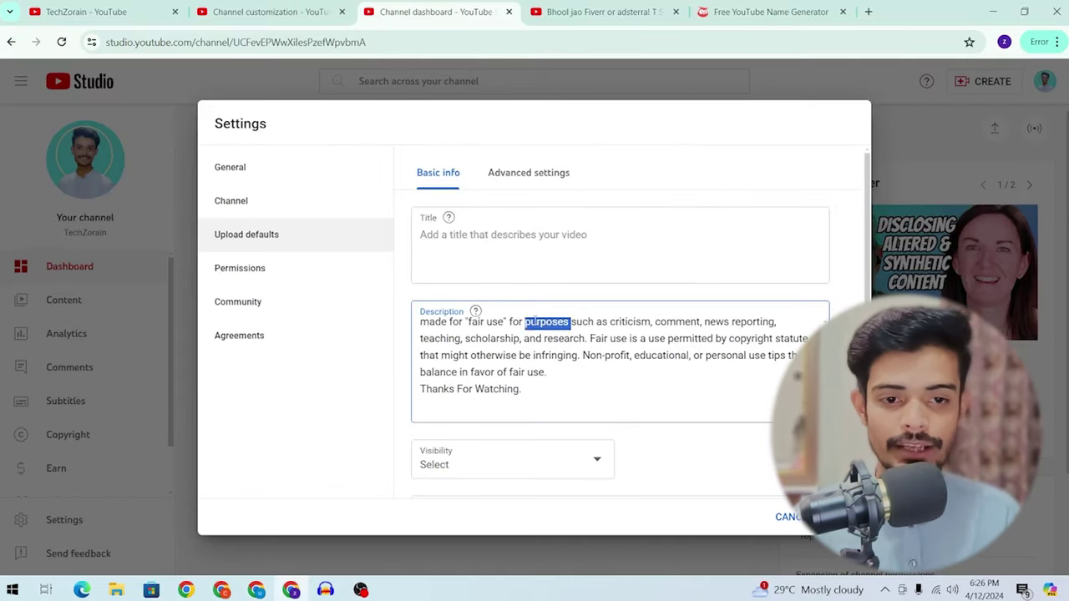
pyautogui.hotkey('ctrl', 'a')
pyautogui.press('BackSpace')
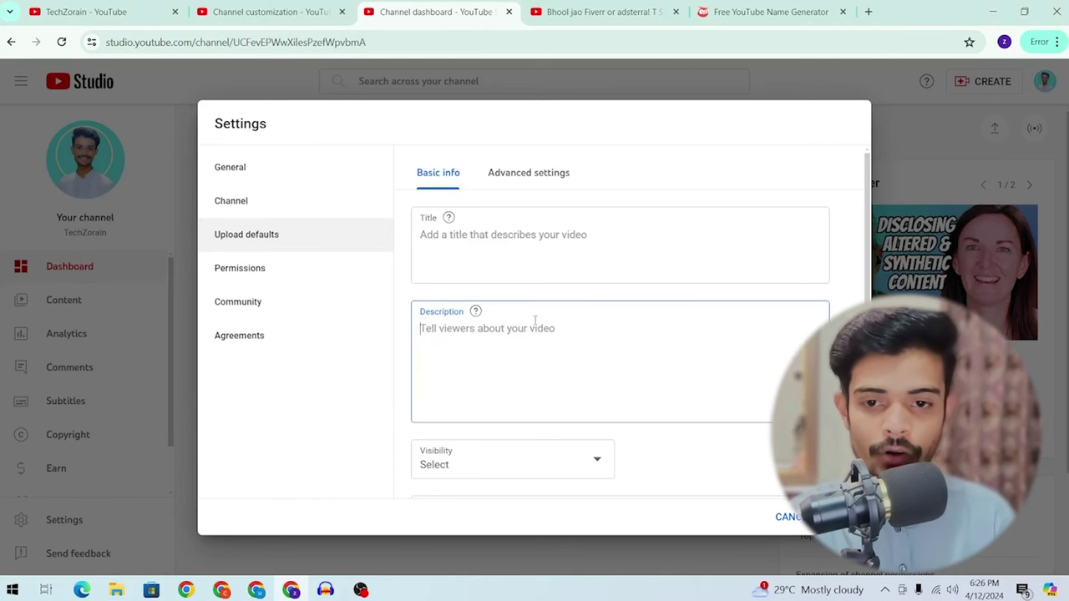
# Step: Check the default visibility options and leave visibility unset
pyautogui.scroll(-1, 504, 393)
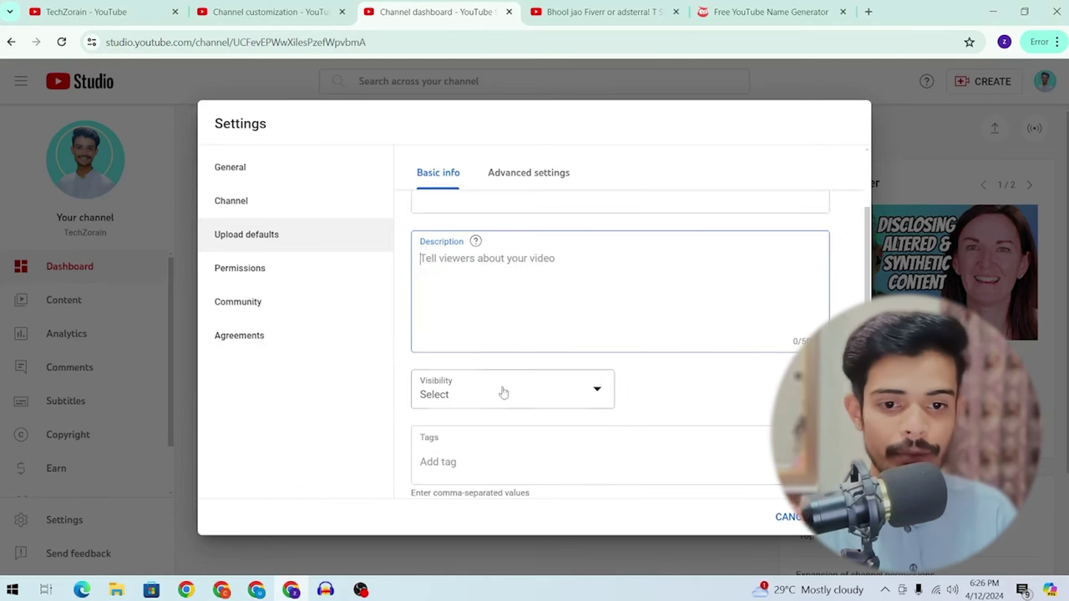
pyautogui.click(504, 393)
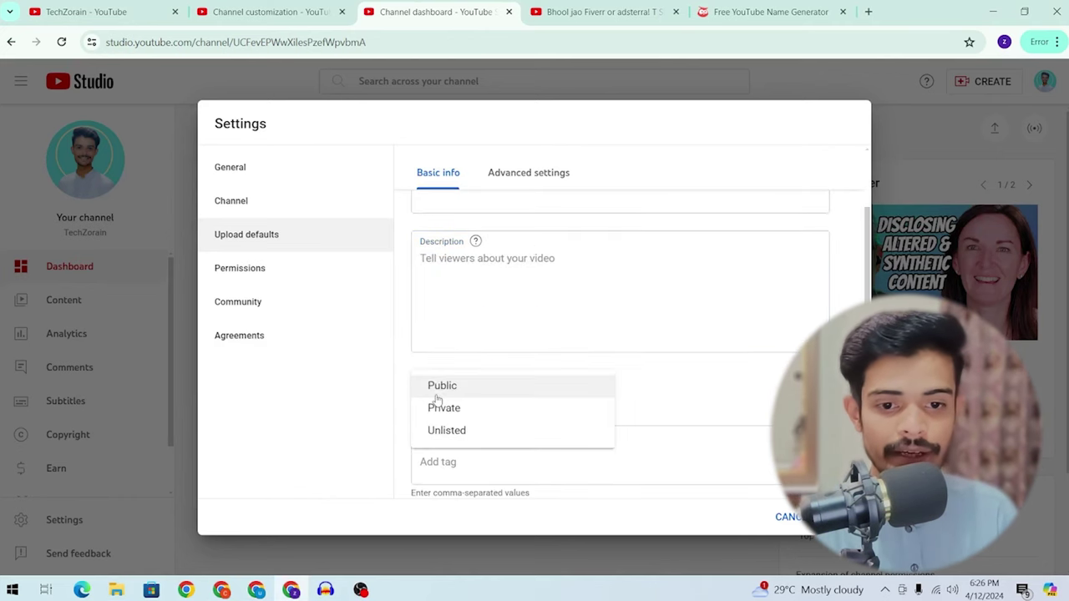
pyautogui.click(724, 364)
pyautogui.scroll(-1, 637, 370)
pyautogui.click(466, 379)
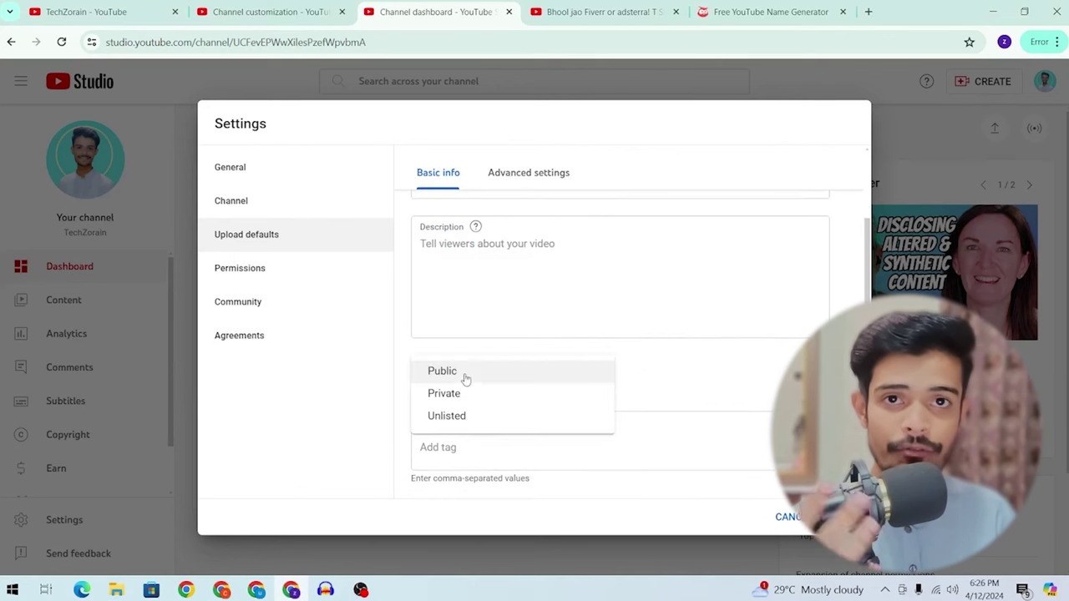
pyautogui.click(675, 385)
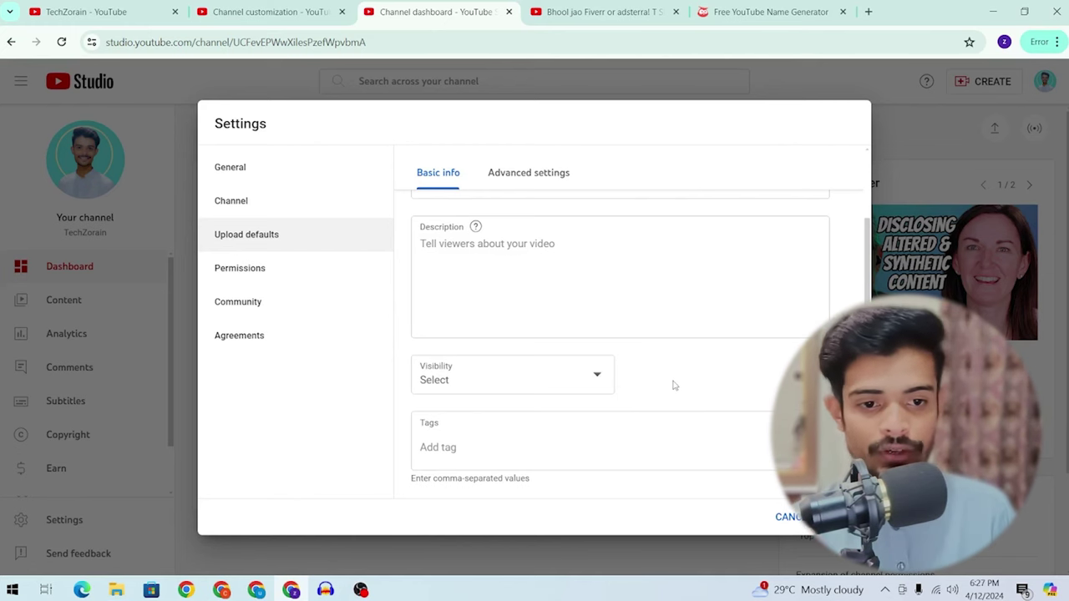
pyautogui.click(518, 386)
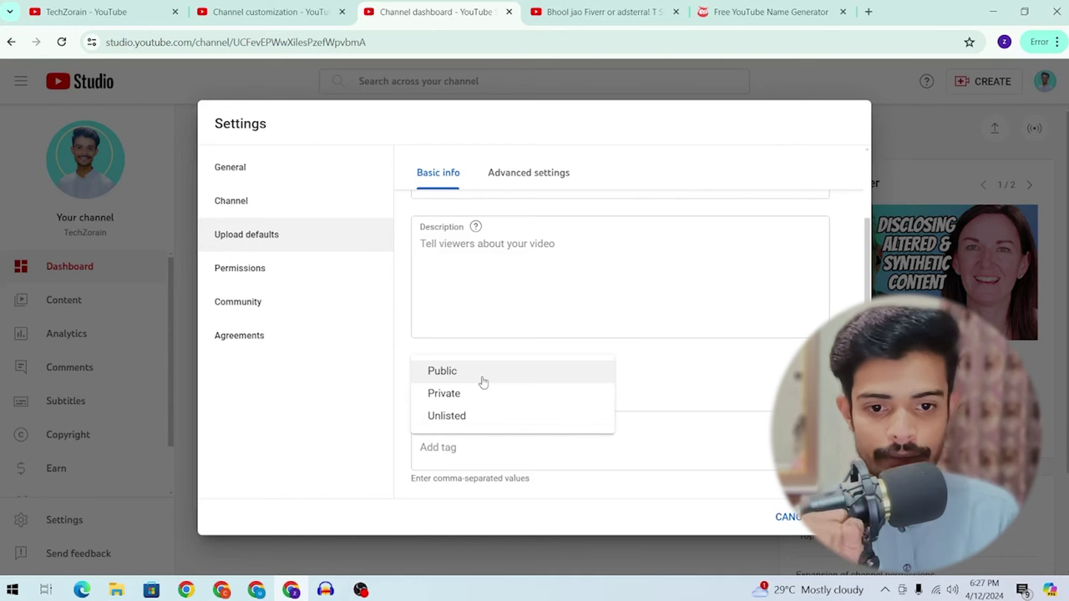
pyautogui.click(704, 377)
# Step: Add 'techzorain' as a default upload tag, then go to Advanced settings
pyautogui.click(523, 436)
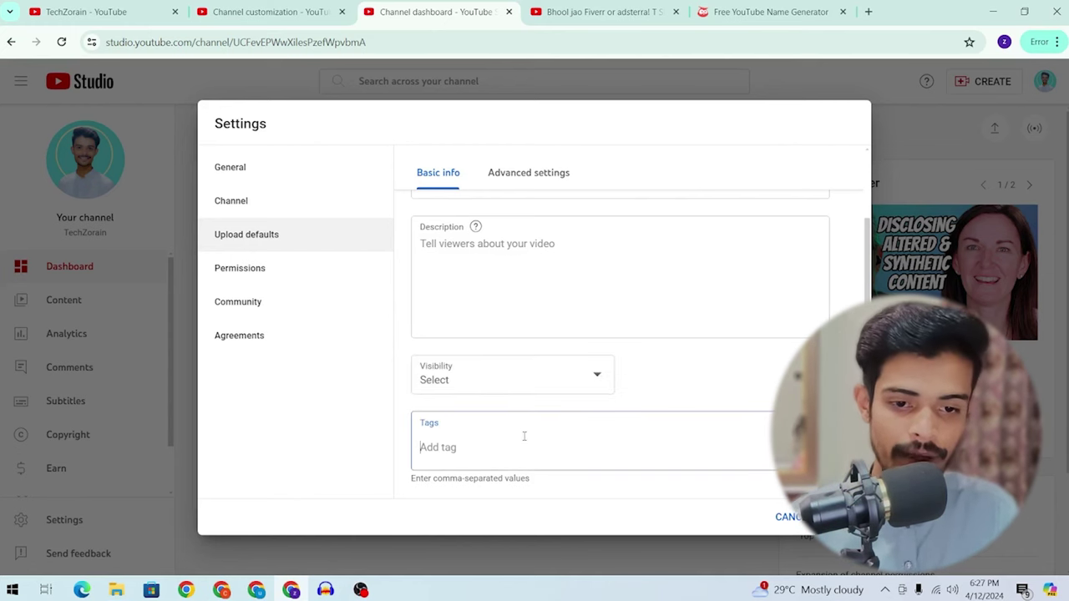
pyautogui.write('techzorain')
pyautogui.press('Return')
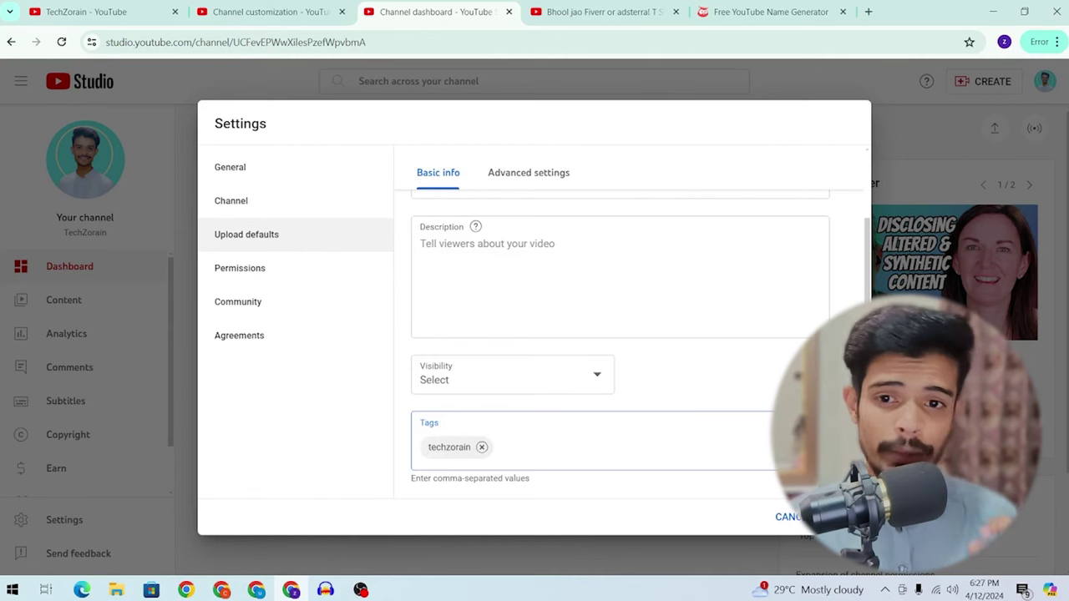
pyautogui.click(501, 177)
pyautogui.scroll(2, 541, 197)
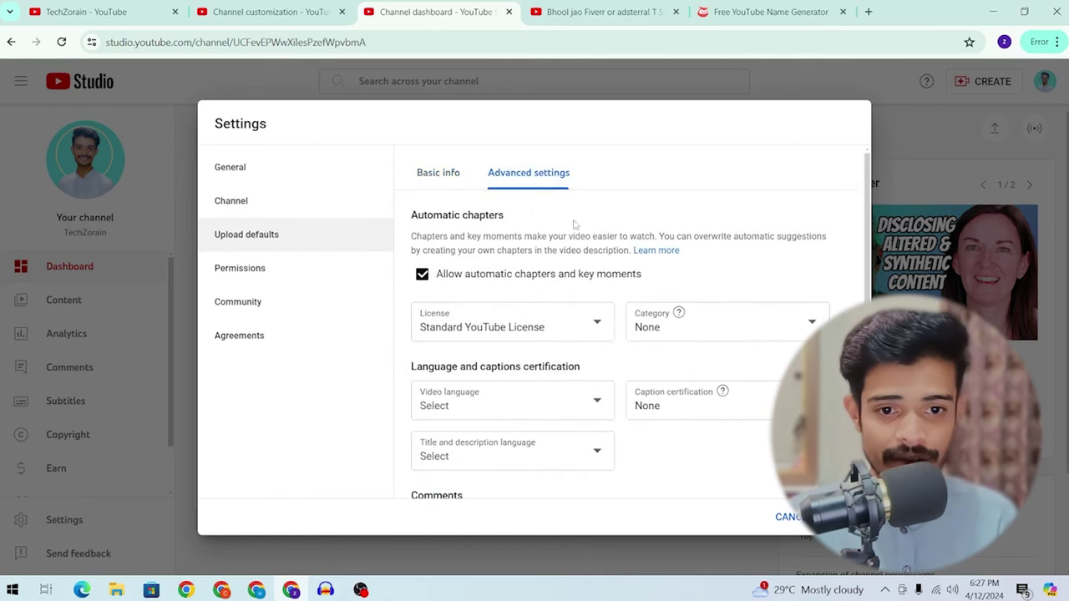
# Step: Choose Science & Technology from the default Category list
pyautogui.scroll(-2, 573, 226)
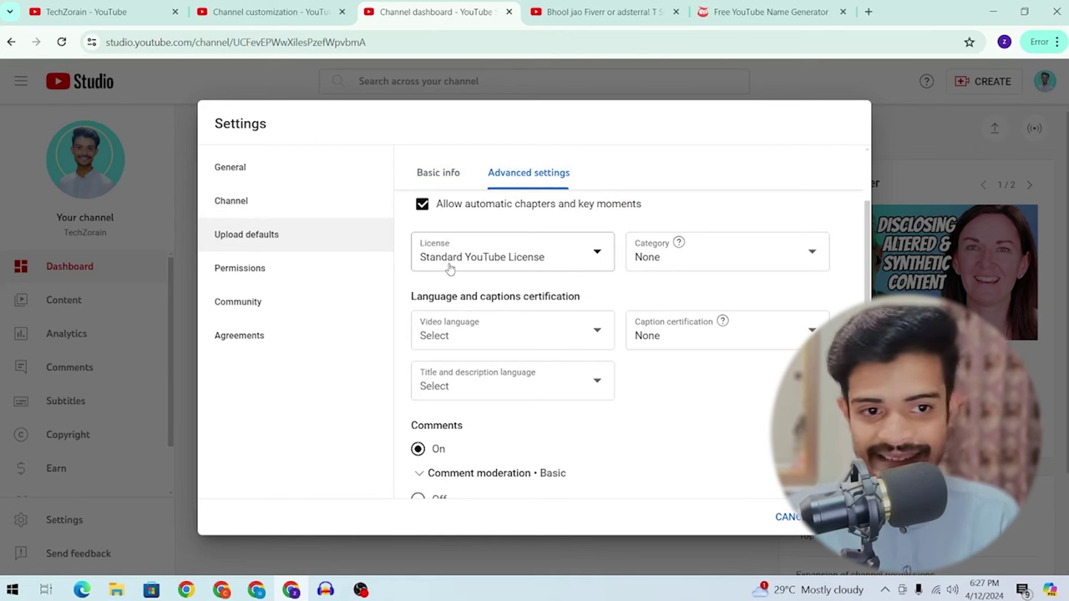
pyautogui.click(728, 269)
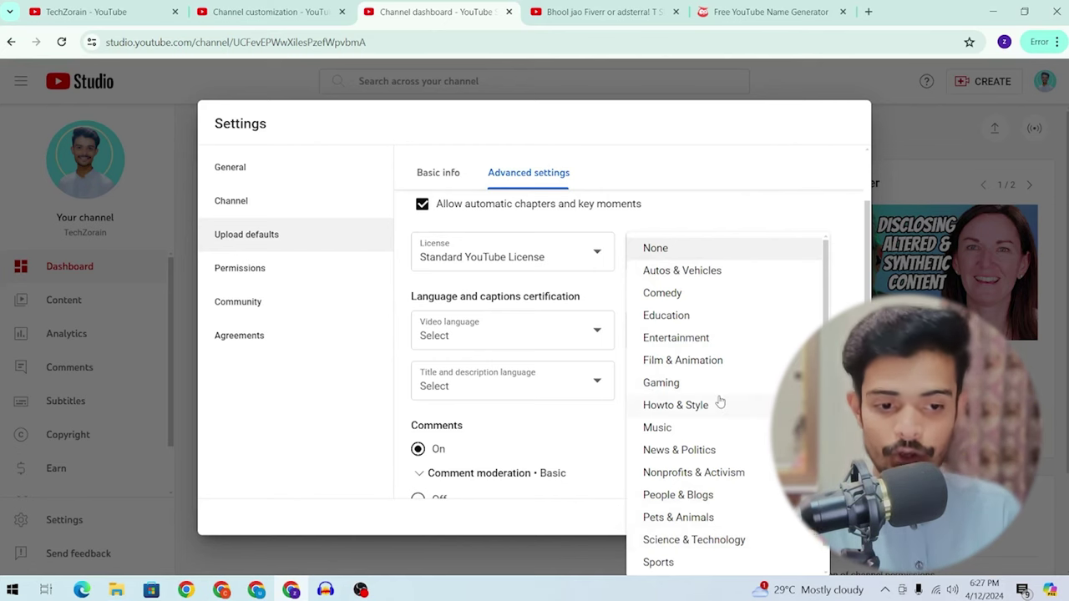
pyautogui.scroll(-1, 720, 403)
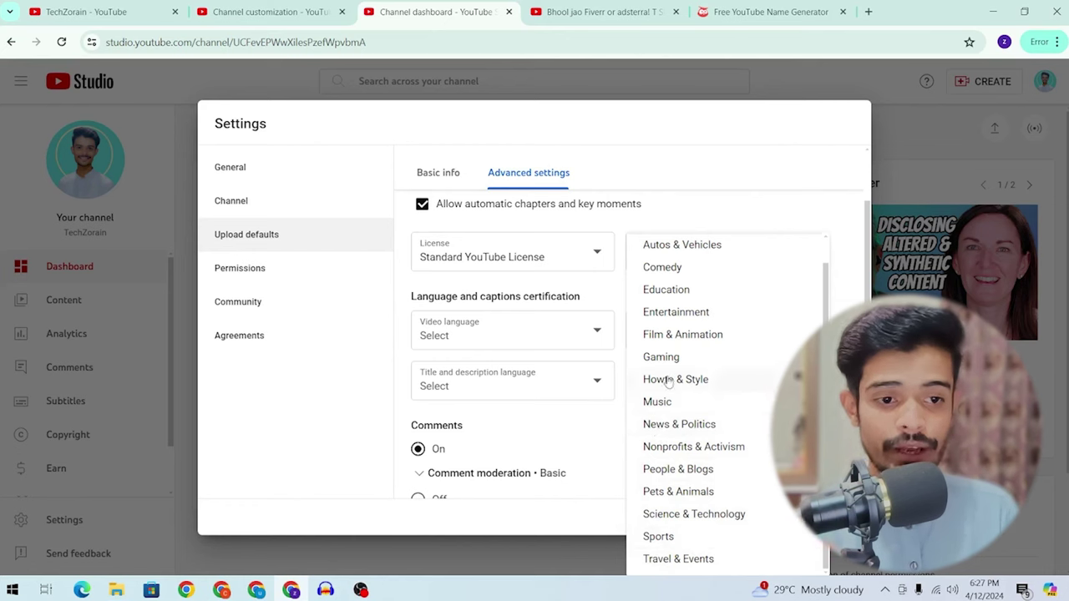
pyautogui.scroll(1, 685, 359)
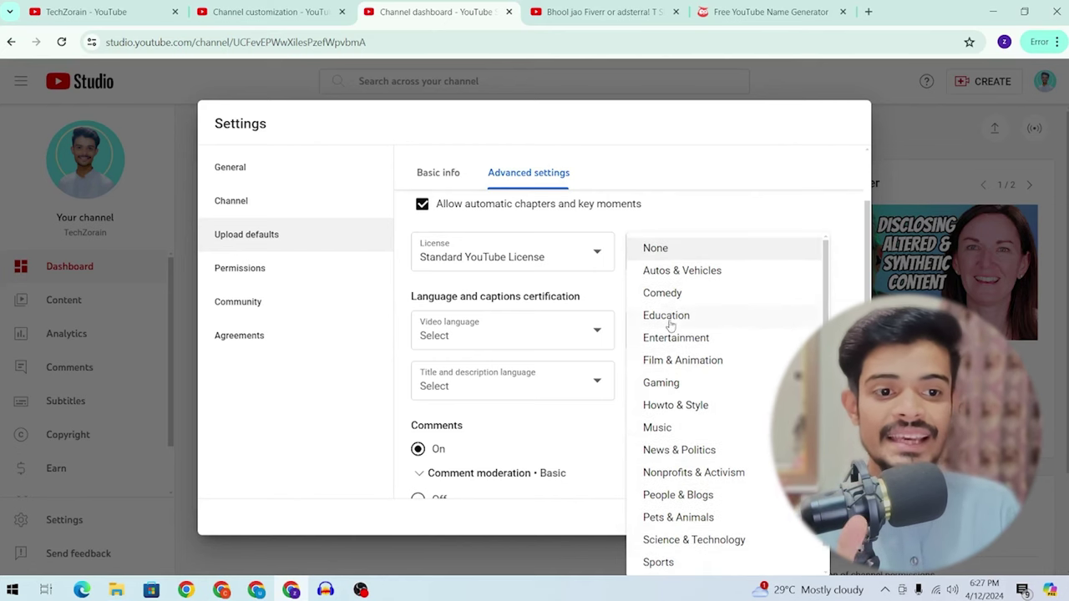
pyautogui.scroll(-1, 672, 305)
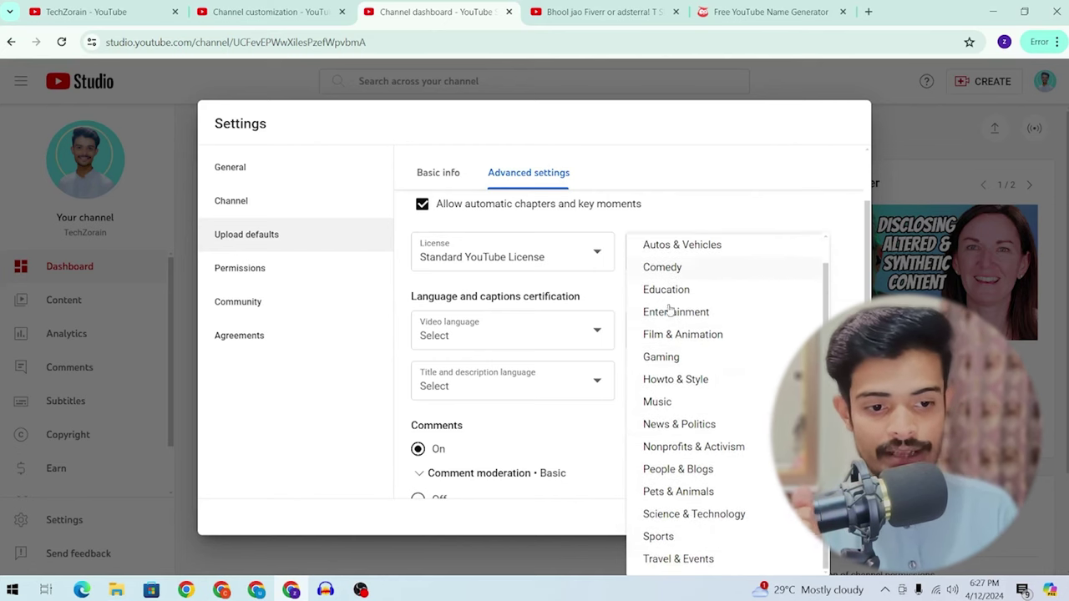
pyautogui.click(701, 514)
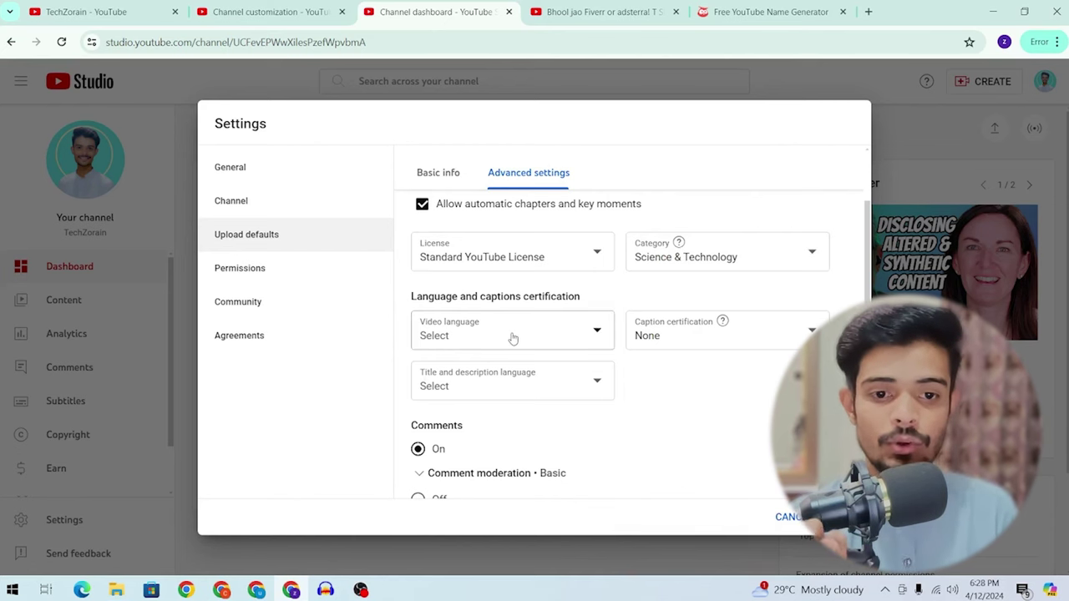
# Step: Set the default video language to Urdu
pyautogui.click(513, 337)
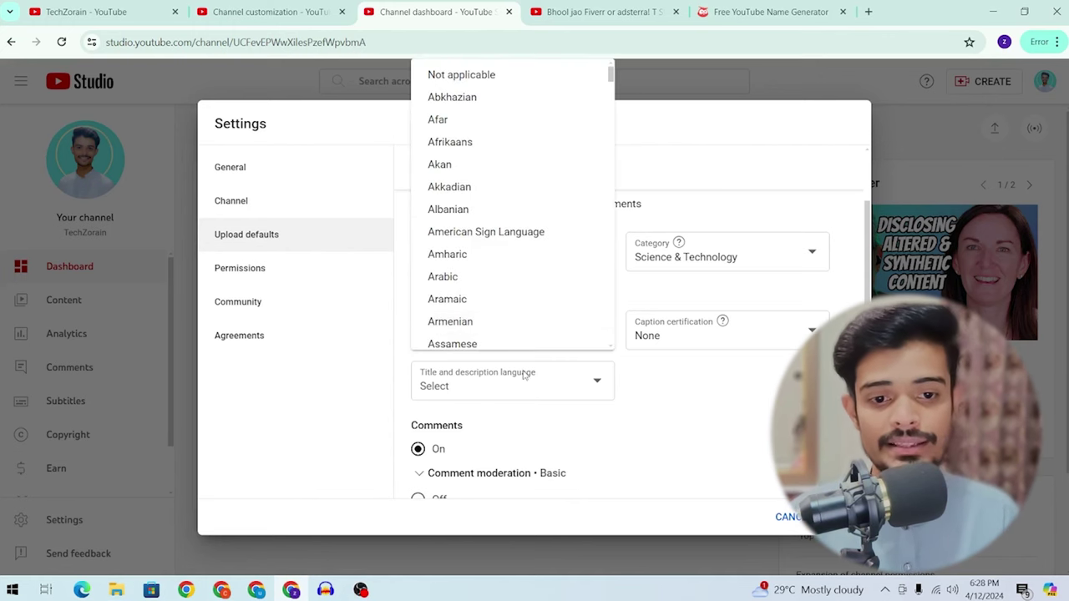
pyautogui.click(524, 375)
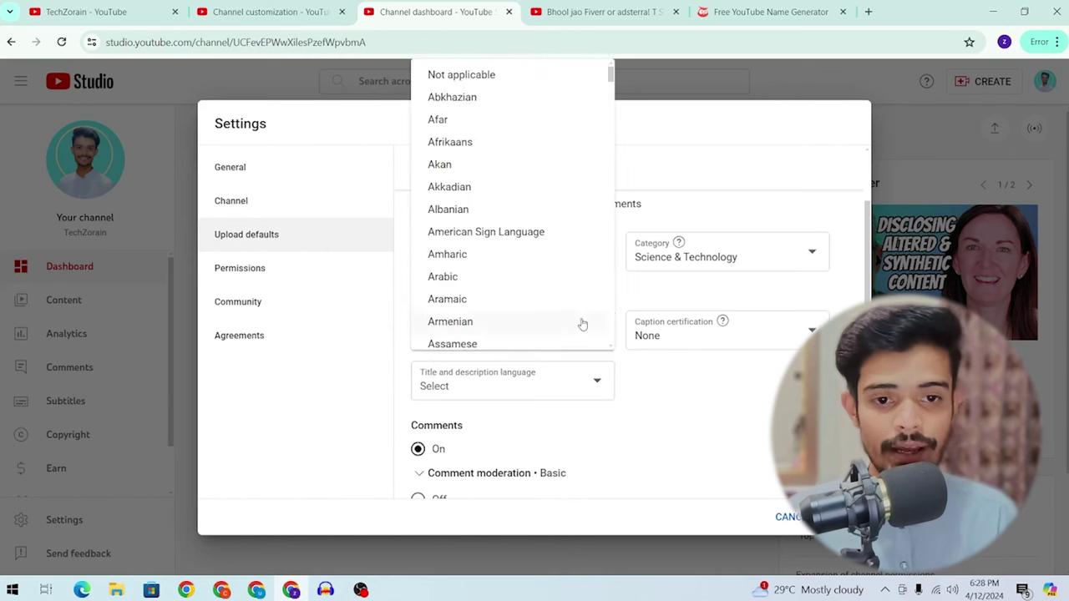
pyautogui.scroll(-6, 585, 276)
pyautogui.moveTo(611, 105); pyautogui.dragTo(616, 334)
pyautogui.click(444, 337)
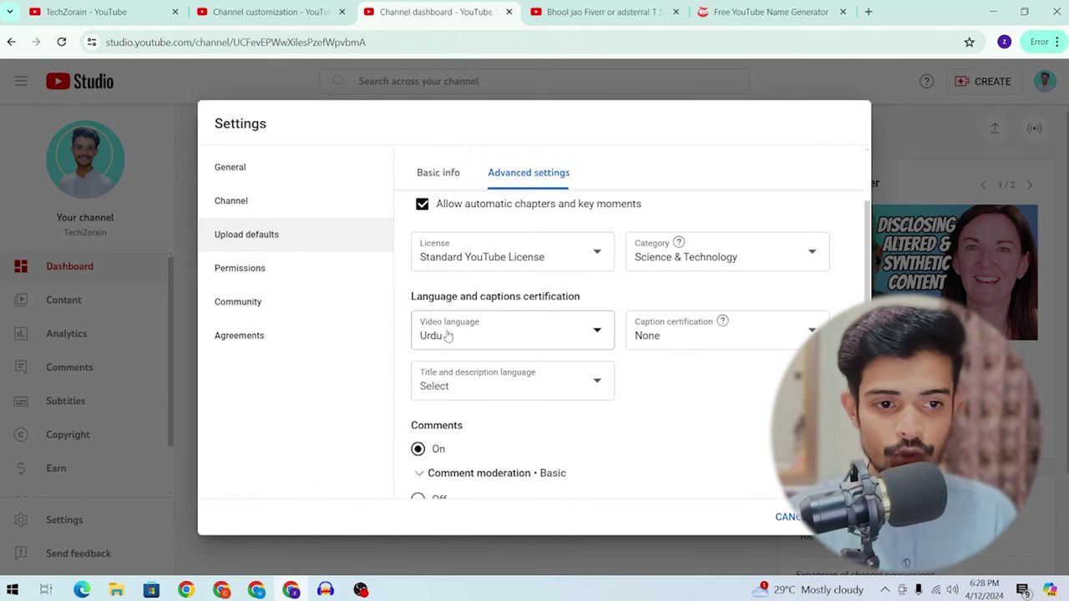
# Step: Certify content as never aired on U.S. television, leave title language unset, and save
pyautogui.click(685, 339)
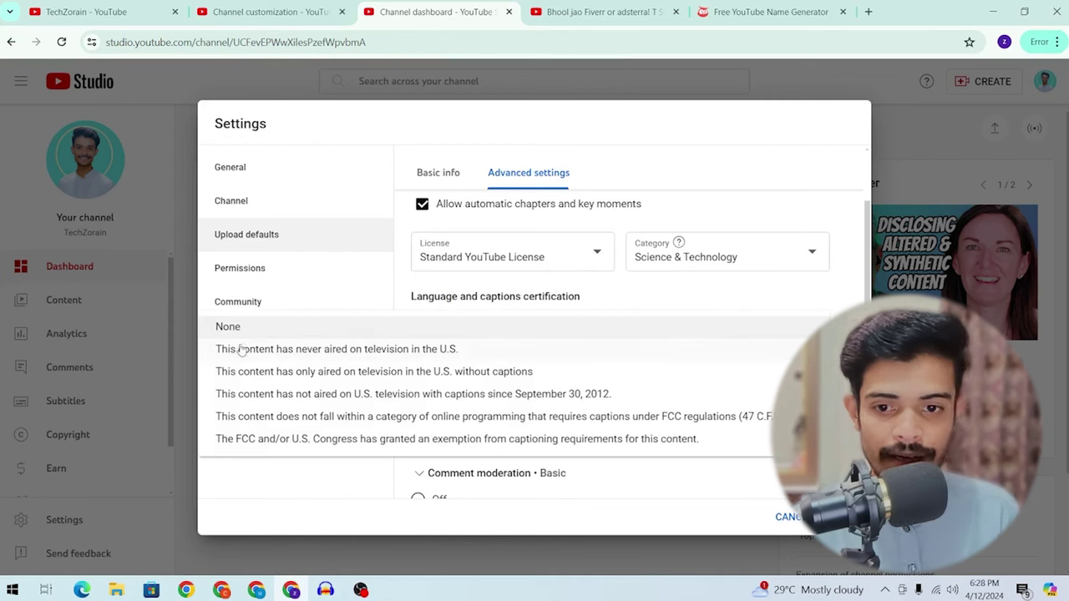
pyautogui.click(363, 351)
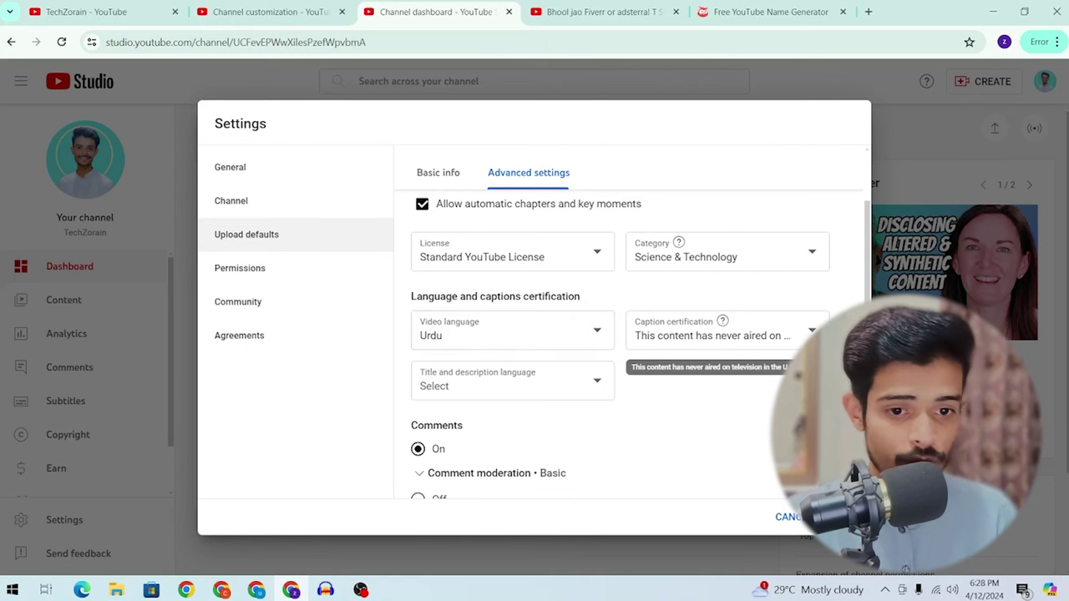
pyautogui.click(548, 389)
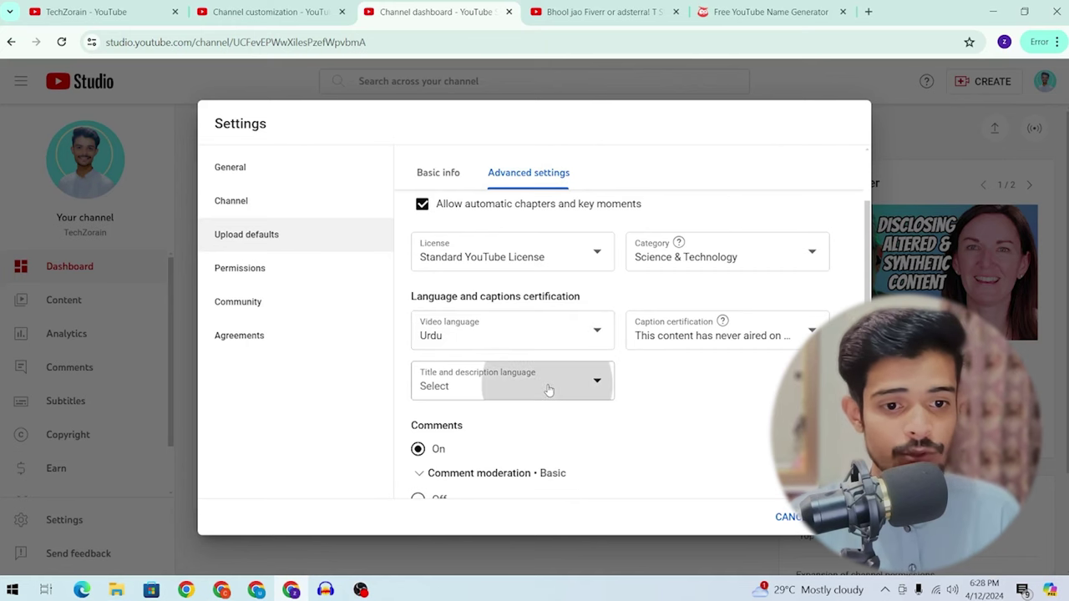
pyautogui.click(704, 391)
pyautogui.scroll(-1, 674, 406)
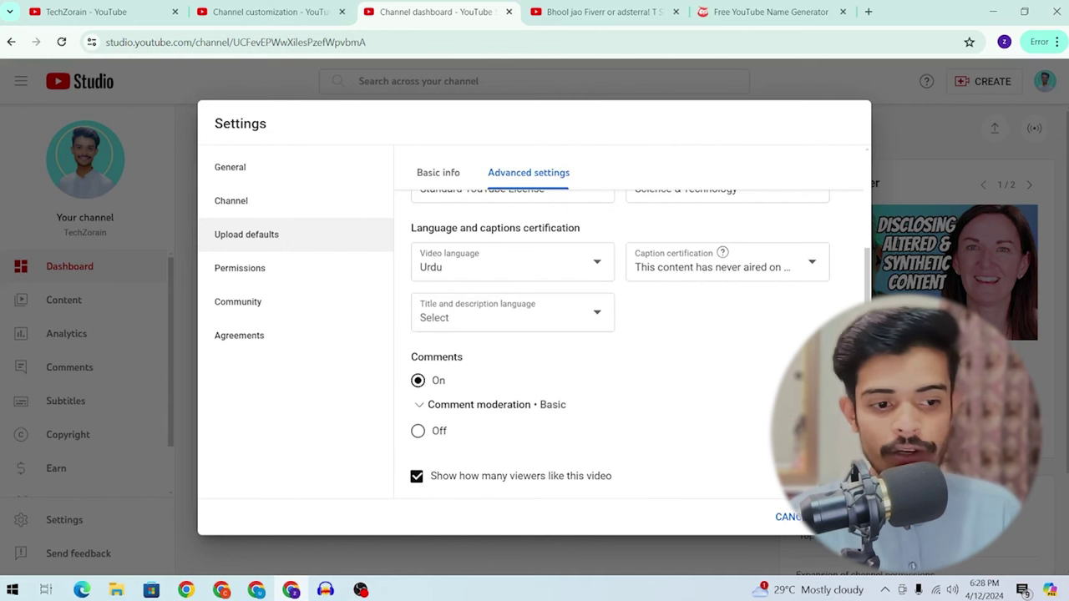
pyautogui.click(835, 517)
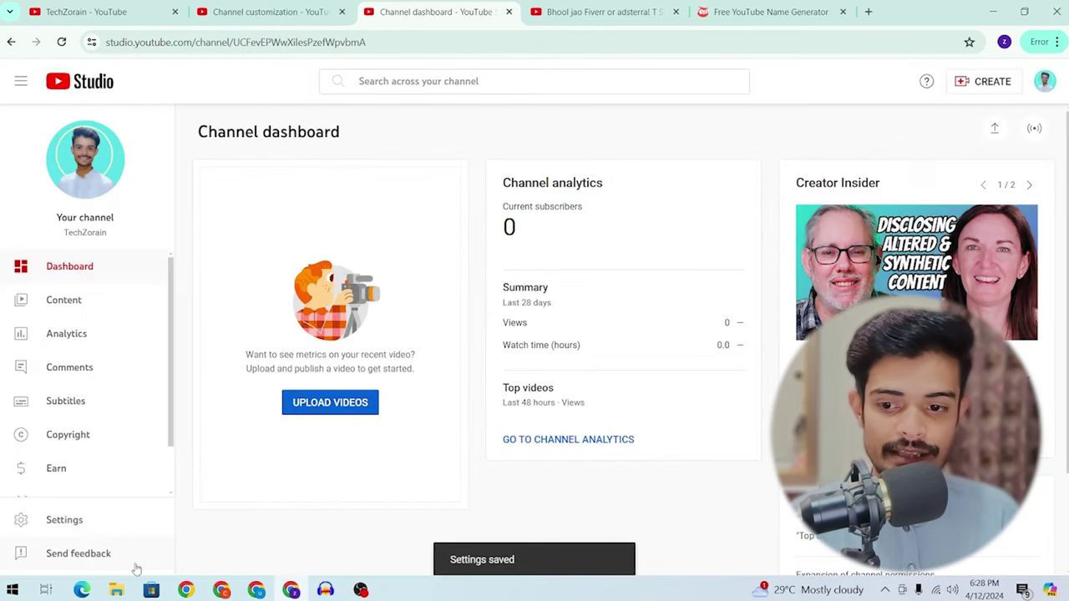
# Step: Review the Permissions, Community and Agreements settings, including comment defaults, then close Settings
pyautogui.click(67, 520)
pyautogui.click(219, 273)
pyautogui.click(227, 302)
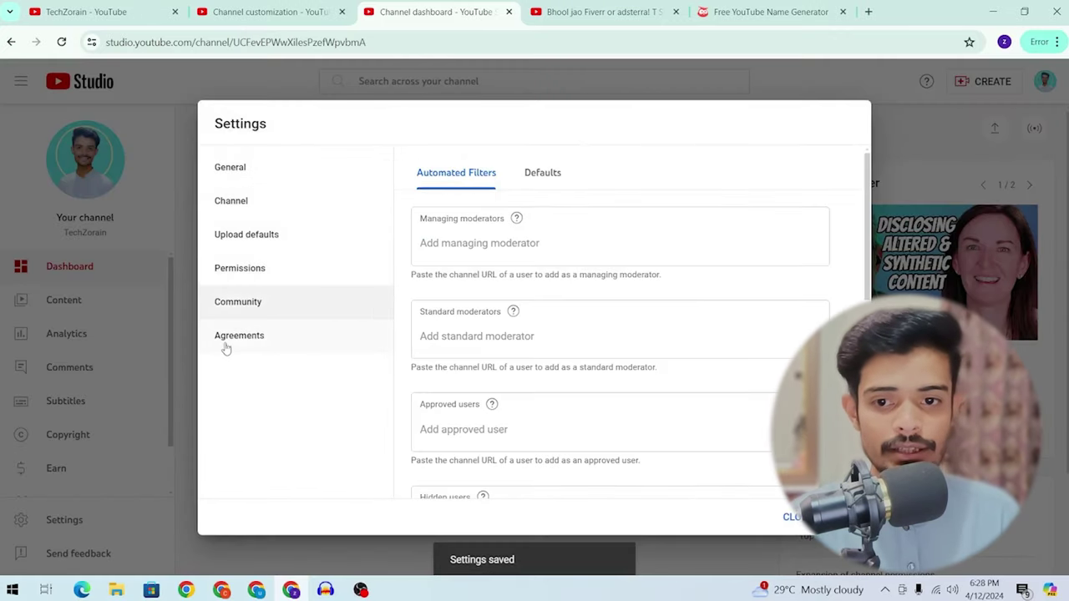
pyautogui.click(268, 336)
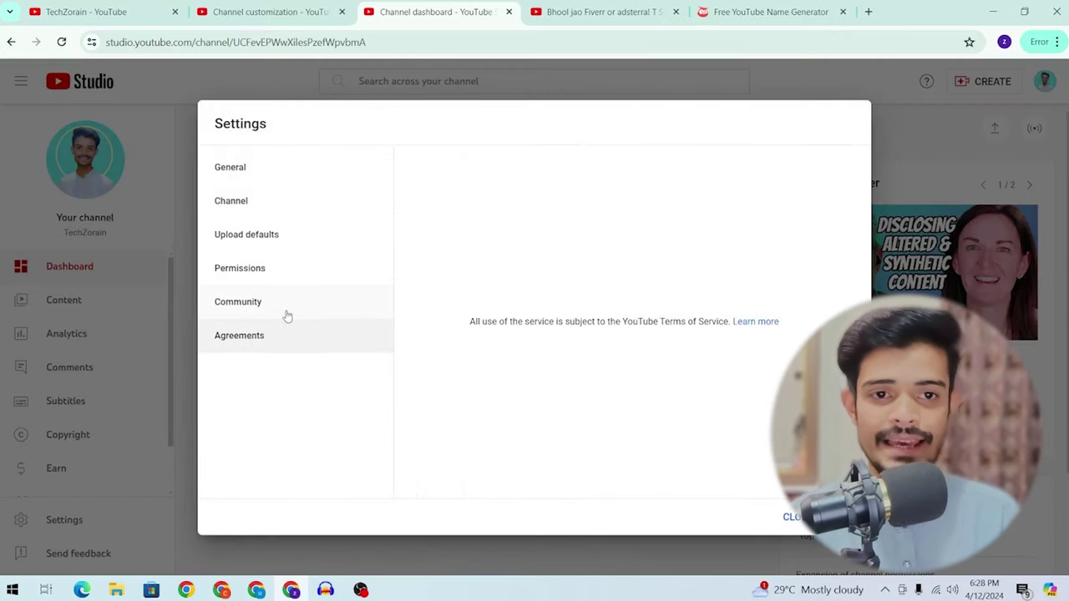
pyautogui.click(286, 311)
pyautogui.click(547, 177)
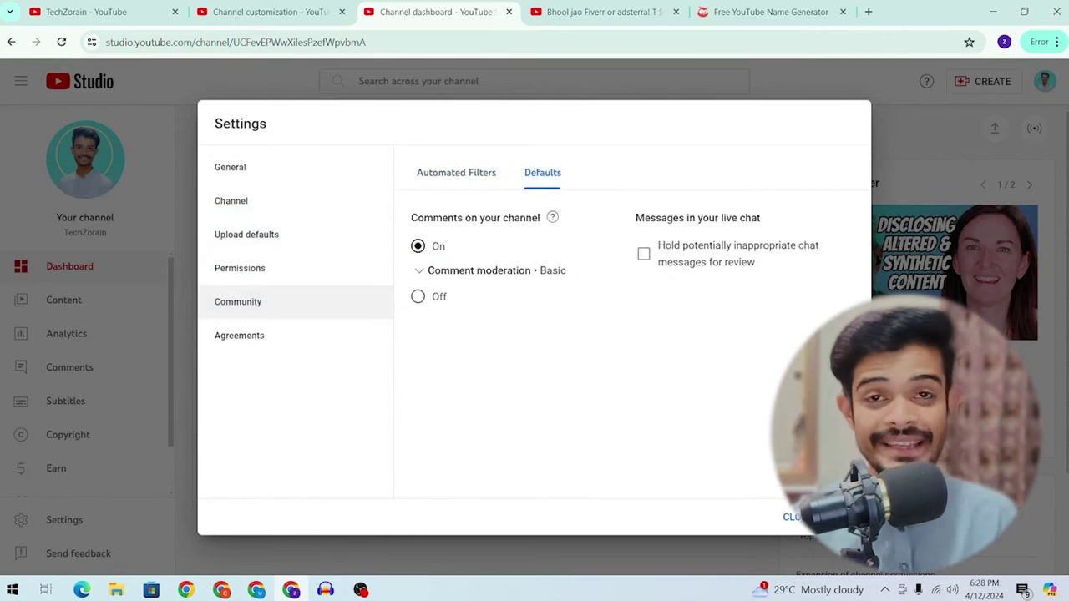
pyautogui.press('Escape')
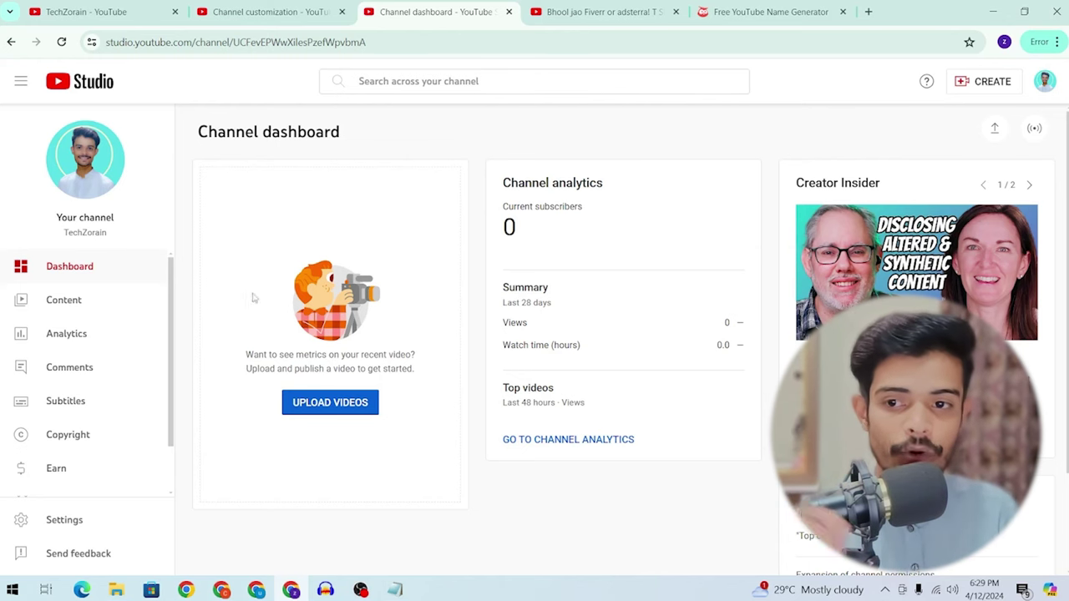
# Step: Visit the empty Content list, check the CREATE options, and start a new browser tab
pyautogui.click(72, 303)
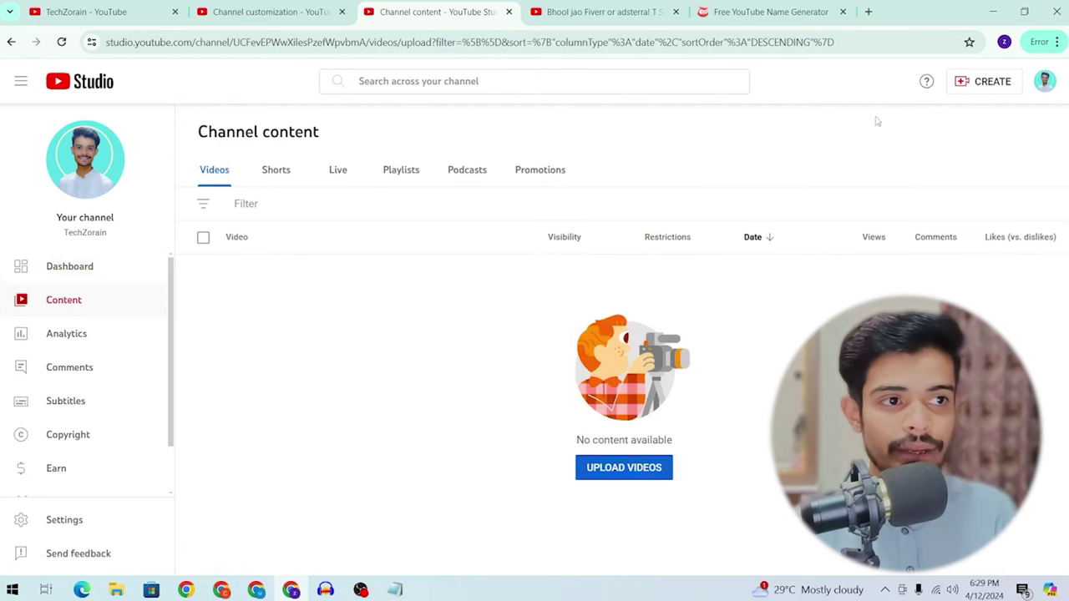
pyautogui.click(974, 87)
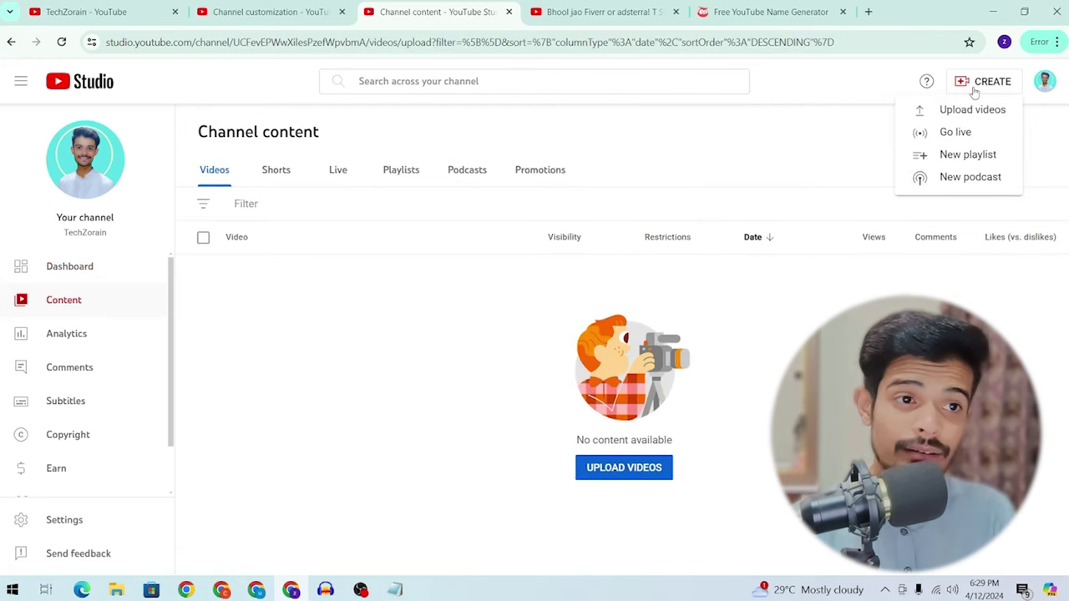
pyautogui.click(869, 12)
# Step: Search Google for 'notepad' and open the RapidTables online notepad result
pyautogui.write('notes')
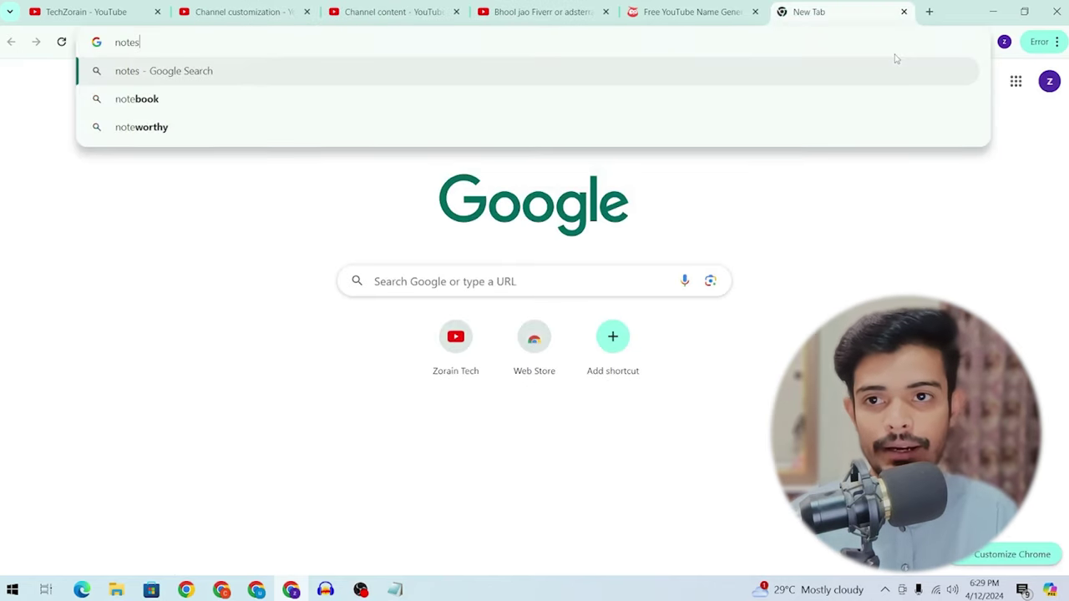
pyautogui.press('BackSpace')
pyautogui.write('pad')
pyautogui.press('Return')
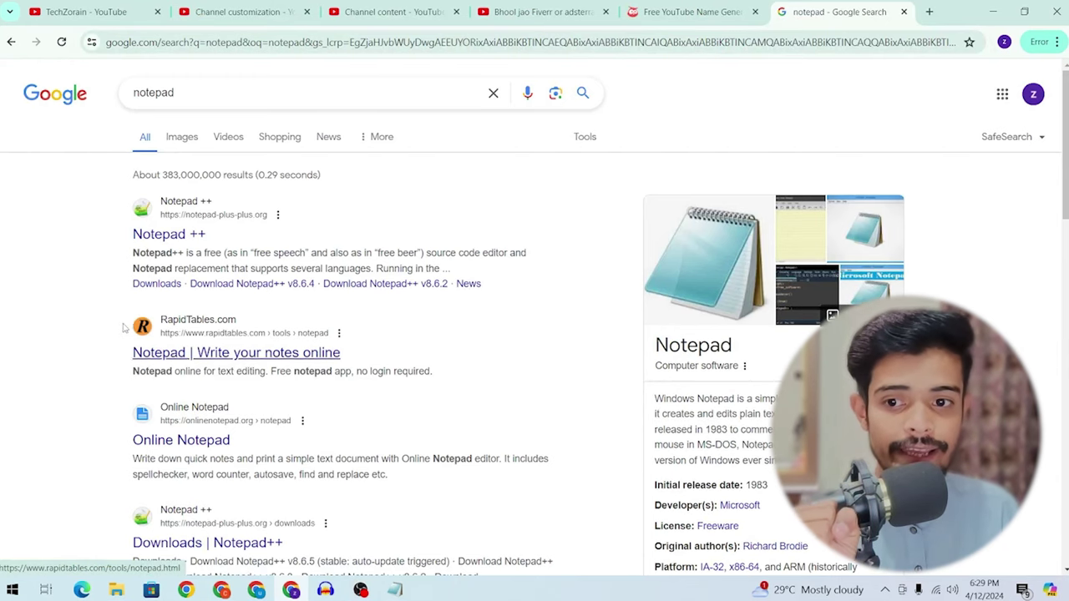
pyautogui.click(152, 357)
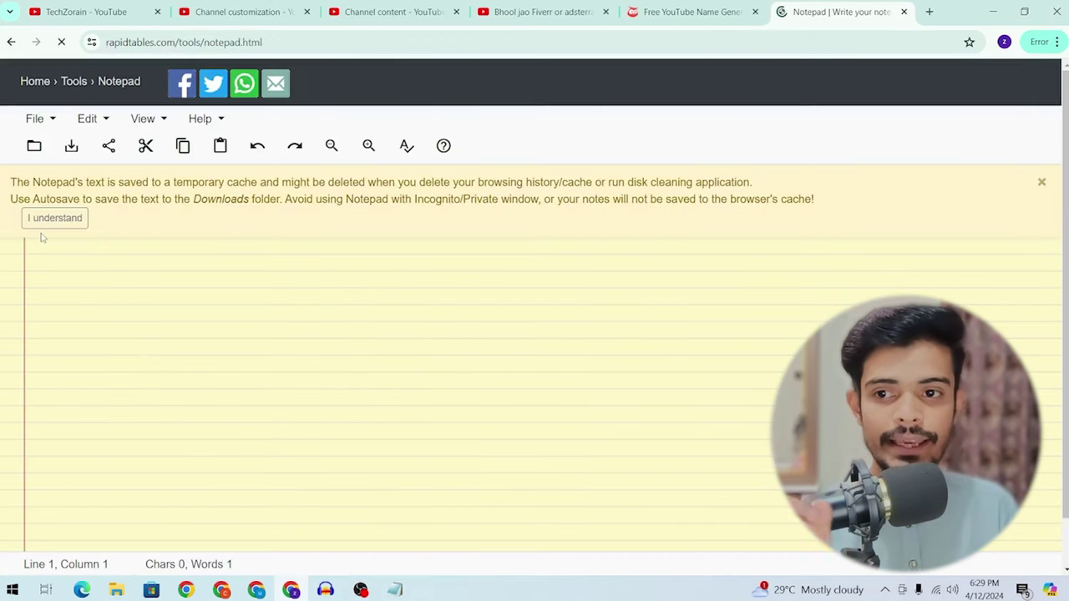
# Step: Dismiss the banner, type test text 'hkdhfkashfkd', close the tab and reopen the notepad
pyautogui.click(50, 219)
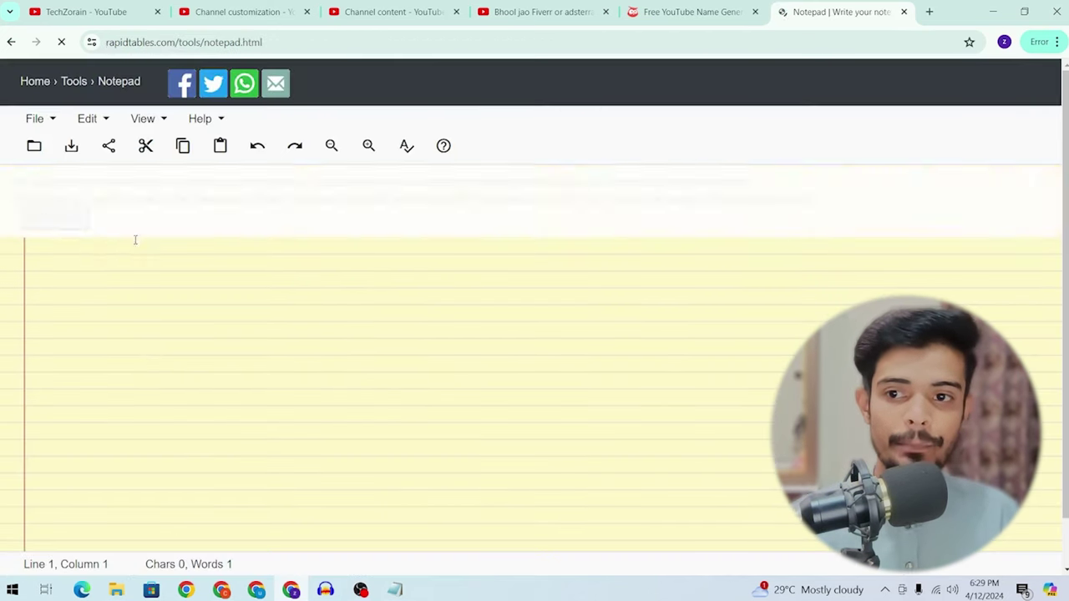
pyautogui.write('hkdhfkashfkd')
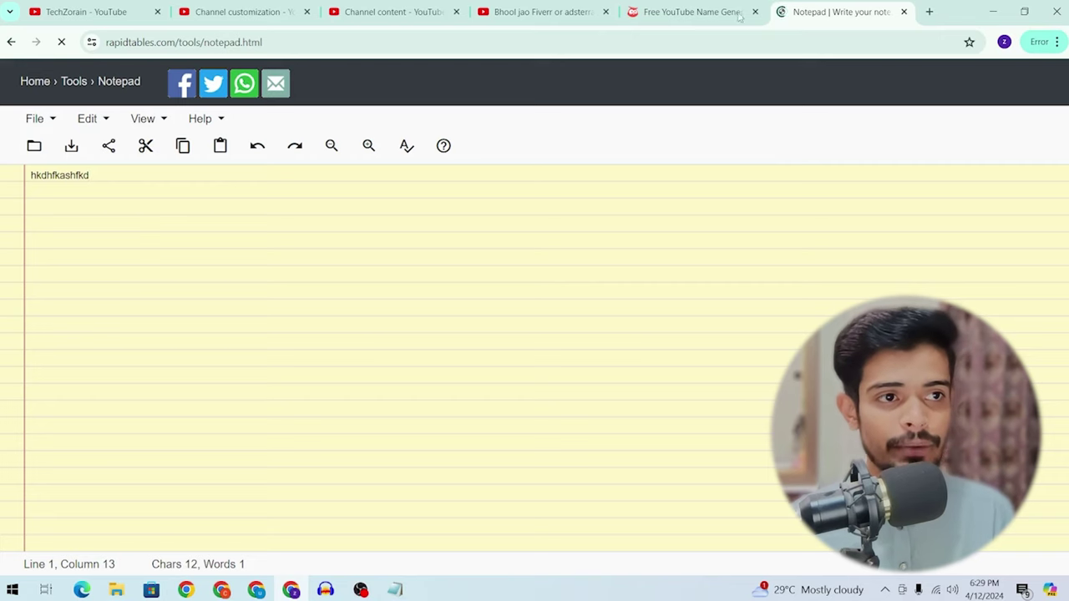
pyautogui.click(903, 12)
pyautogui.hotkey('ctrl', 't')
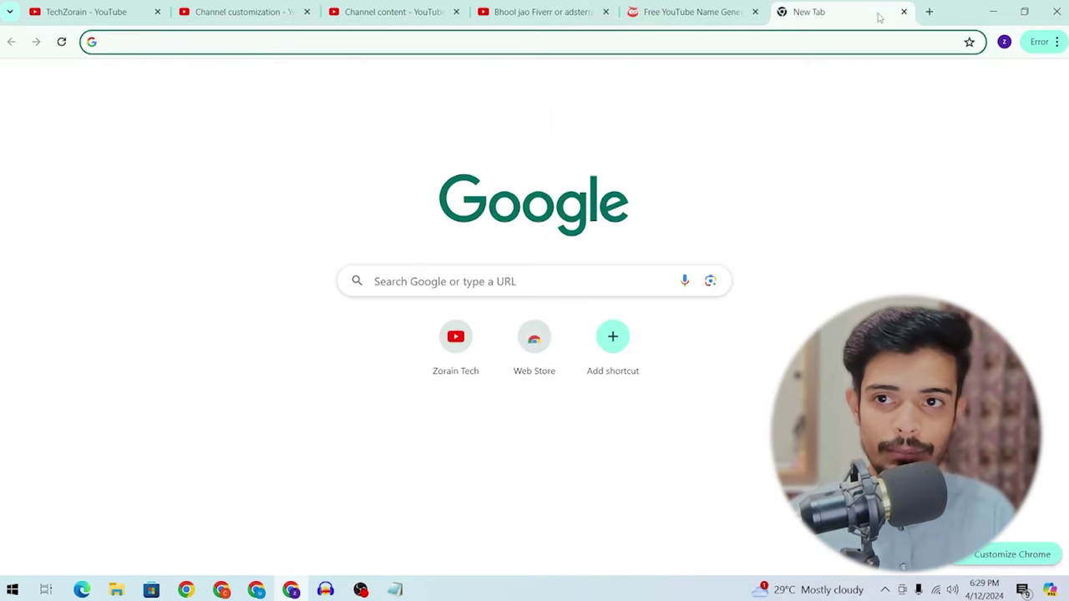
pyautogui.write('note')
pyautogui.press('Return')
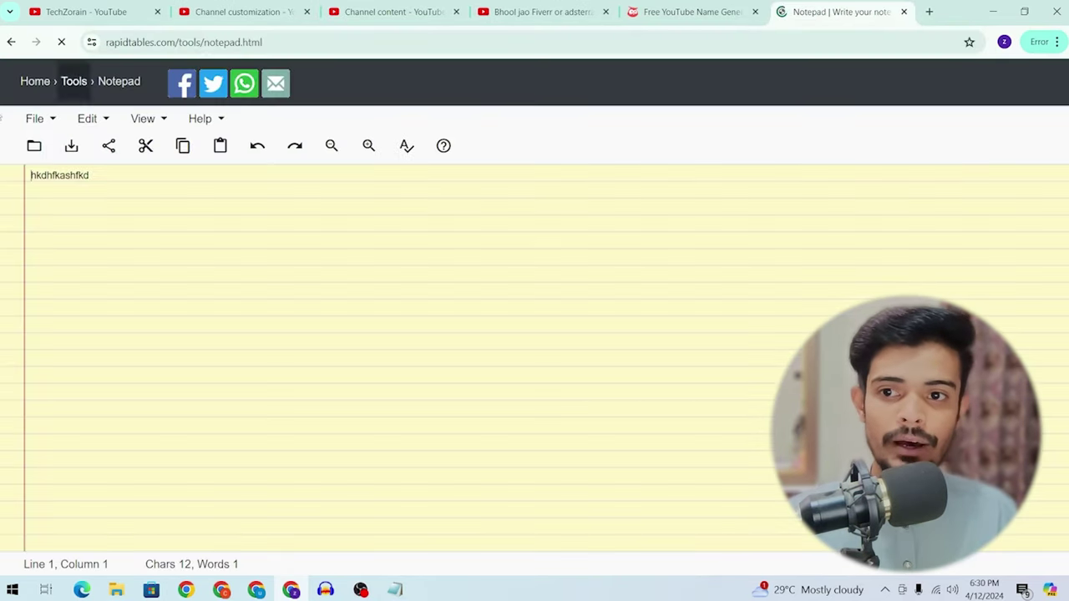
# Step: Delete the restored test text so the notepad is blank, then return to the YouTube channel tab
pyautogui.hotkey('ctrl', 'a')
pyautogui.press('BackSpace')
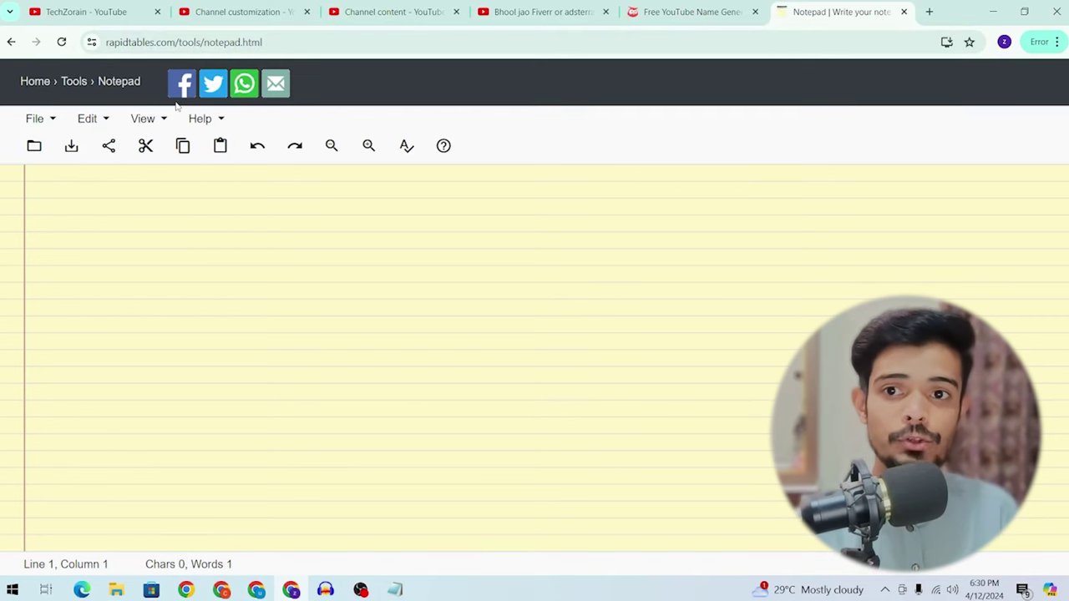
pyautogui.click(35, 119)
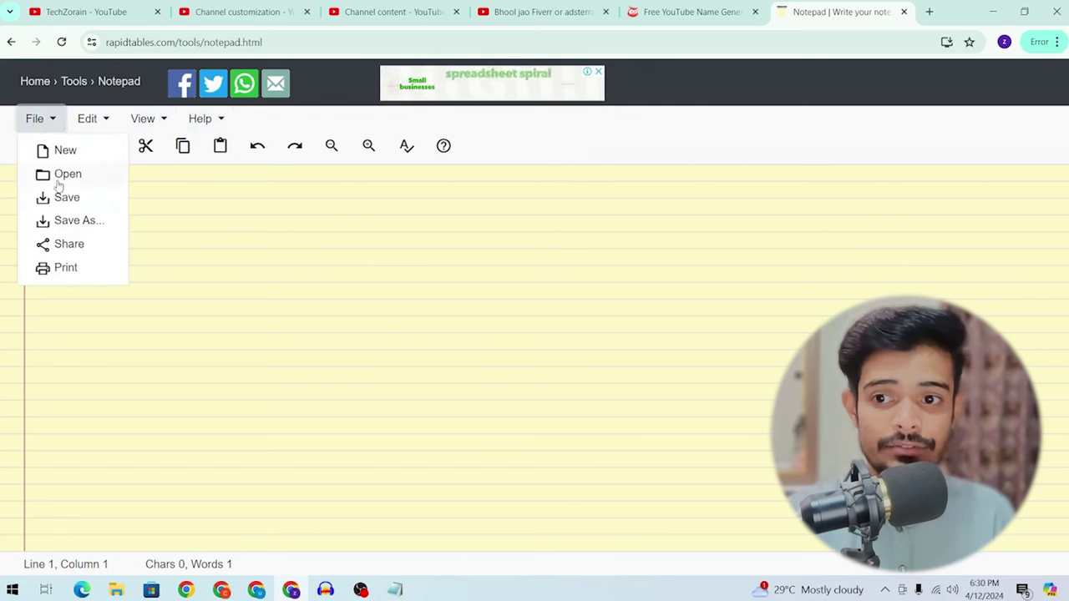
pyautogui.click(222, 186)
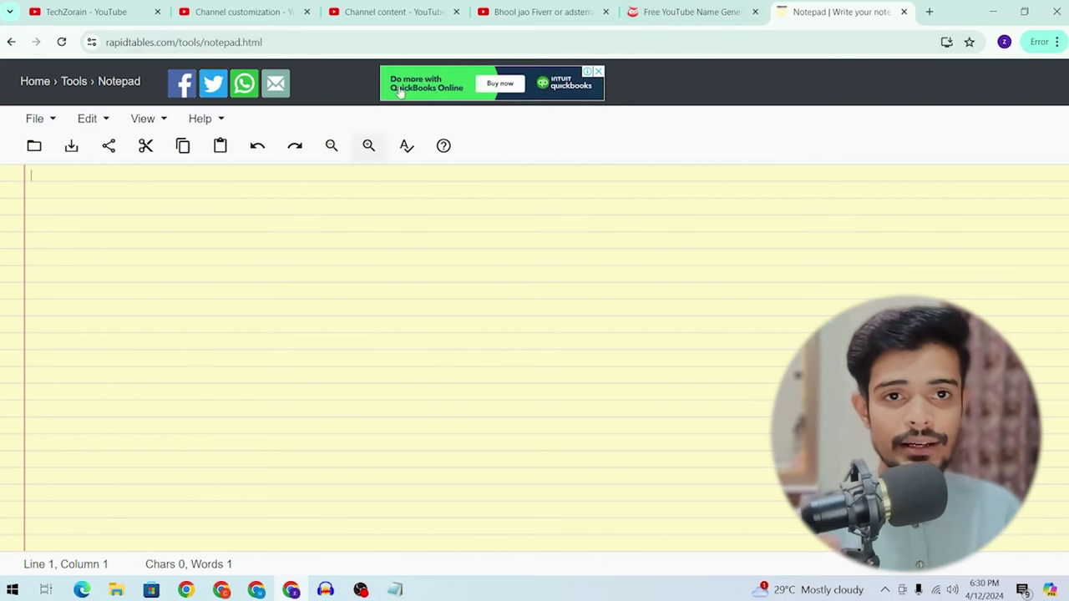
pyautogui.click(692, 12)
pyautogui.click(838, 11)
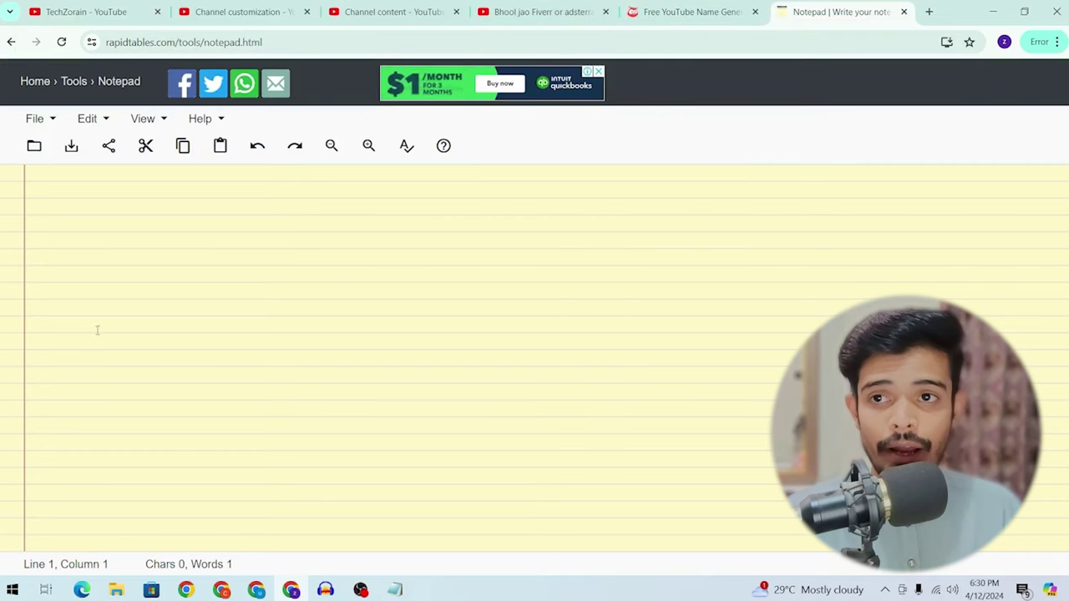
pyautogui.click(84, 12)
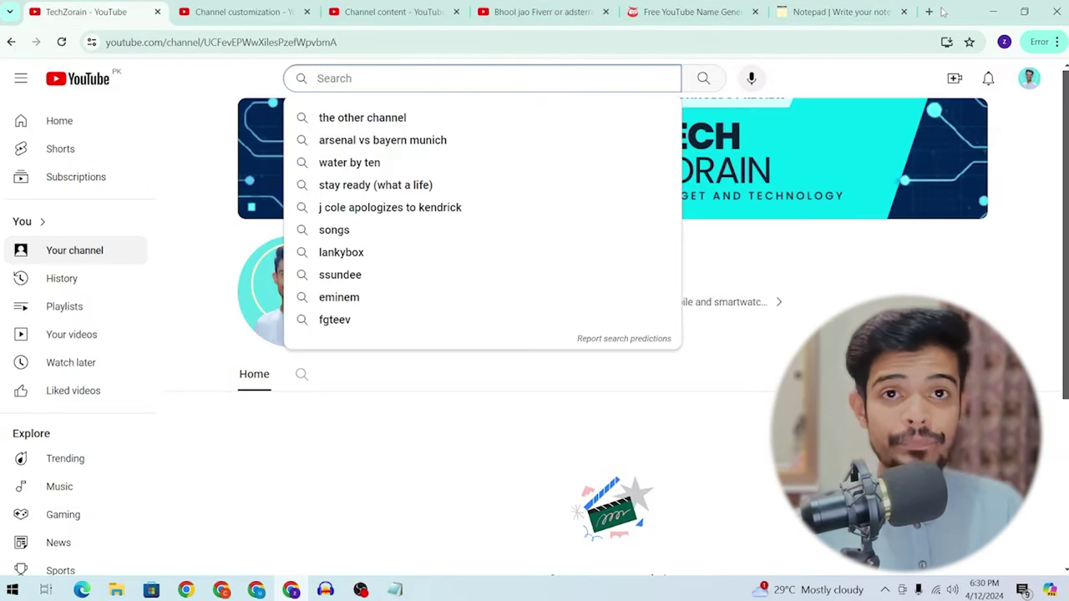
# Step: Search Google for vidiq in a new tab and open the vidIQ homepage
pyautogui.click(929, 12)
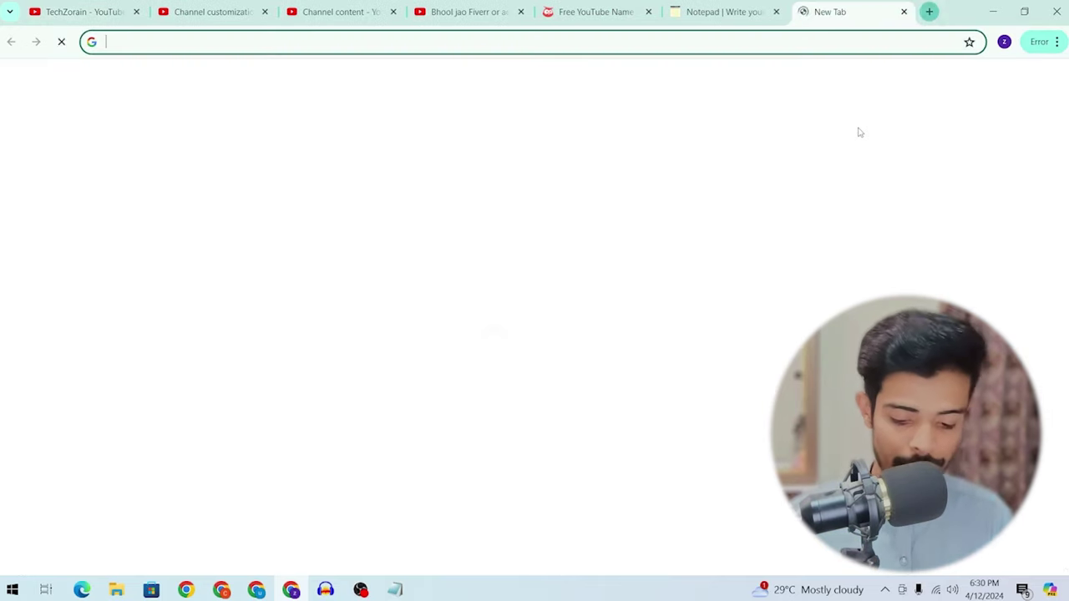
pyautogui.write('vidiq')
pyautogui.press('Return')
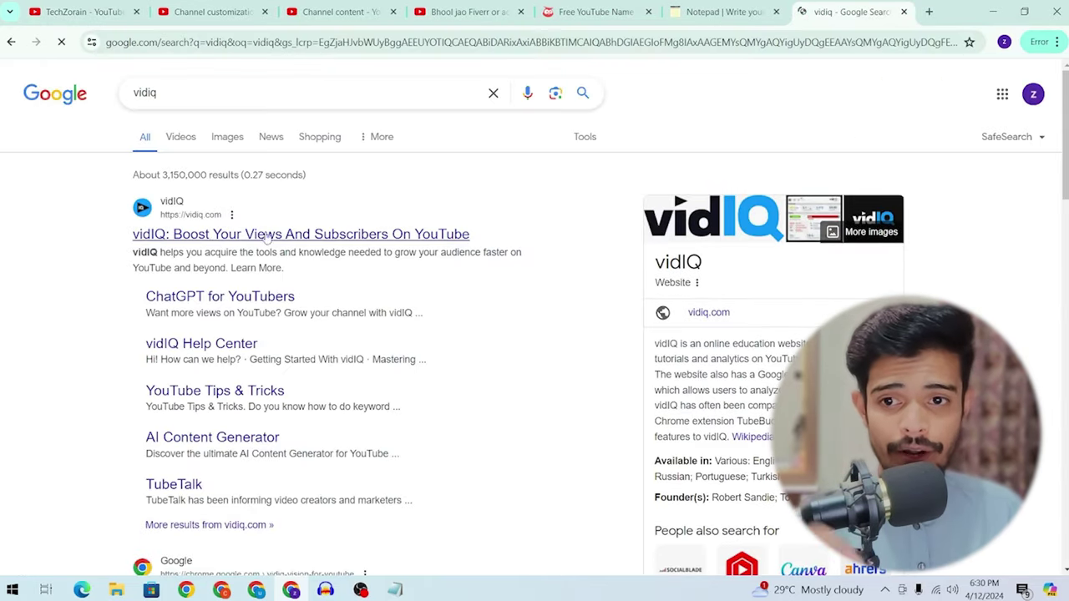
pyautogui.click(213, 238)
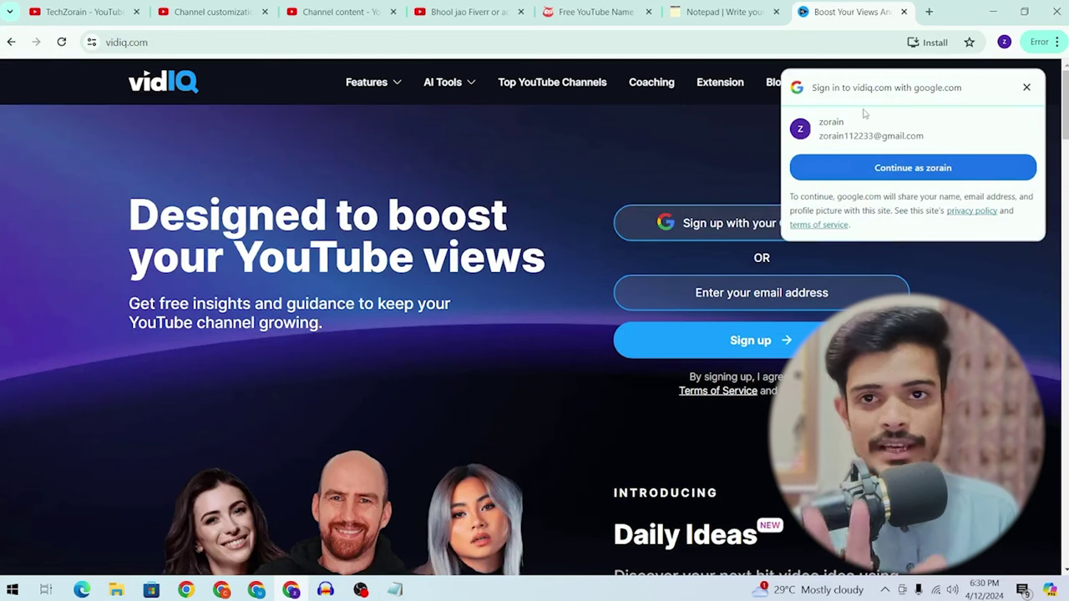
# Step: Sign in with Google, connect the YouTube brand account, and grant vidIQ access
pyautogui.click(892, 171)
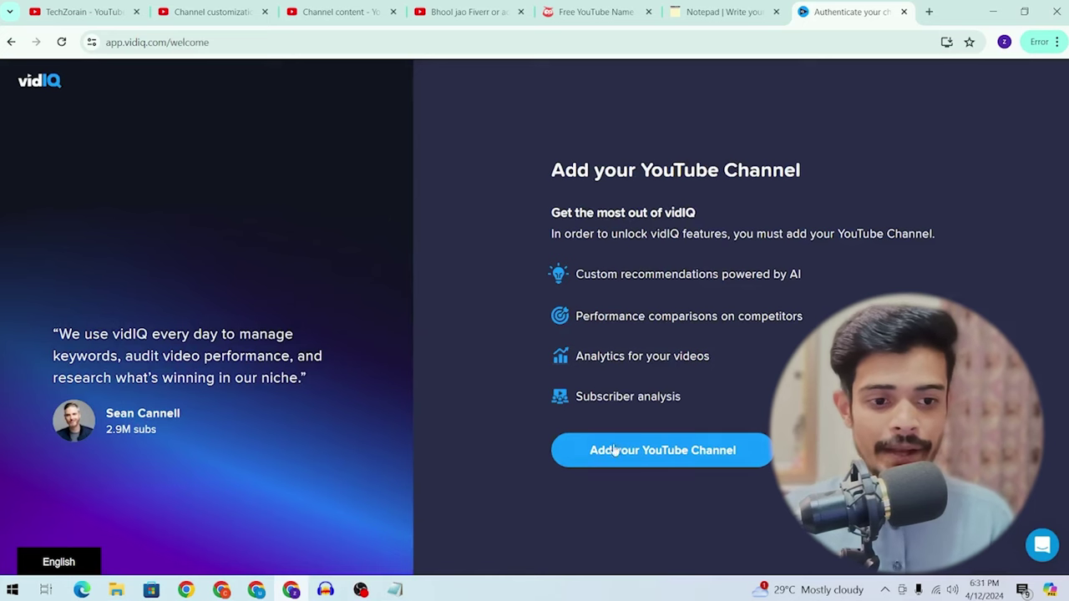
pyautogui.click(661, 454)
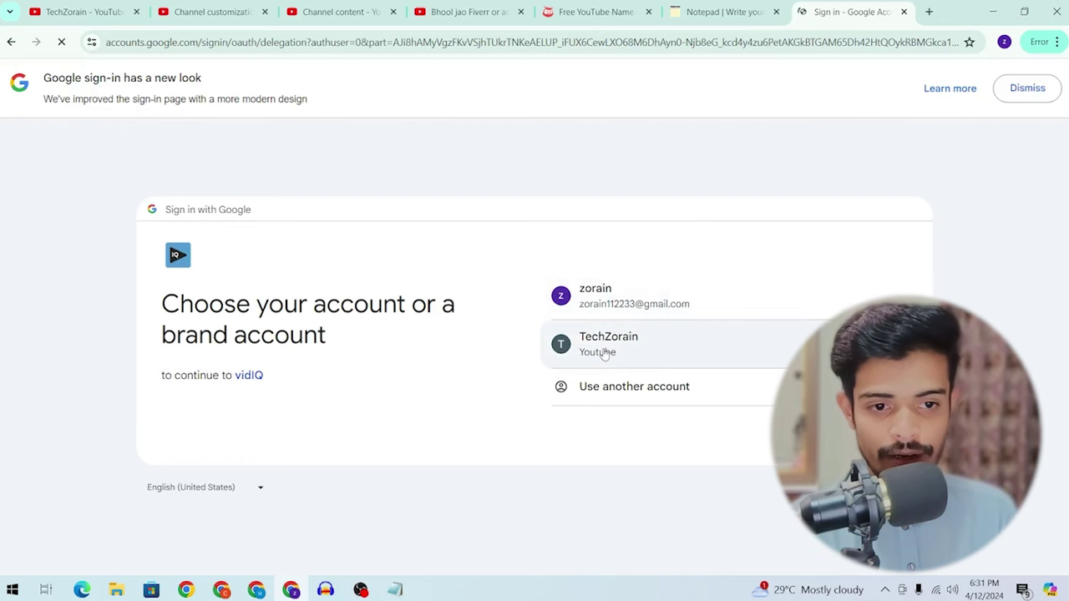
pyautogui.click(603, 353)
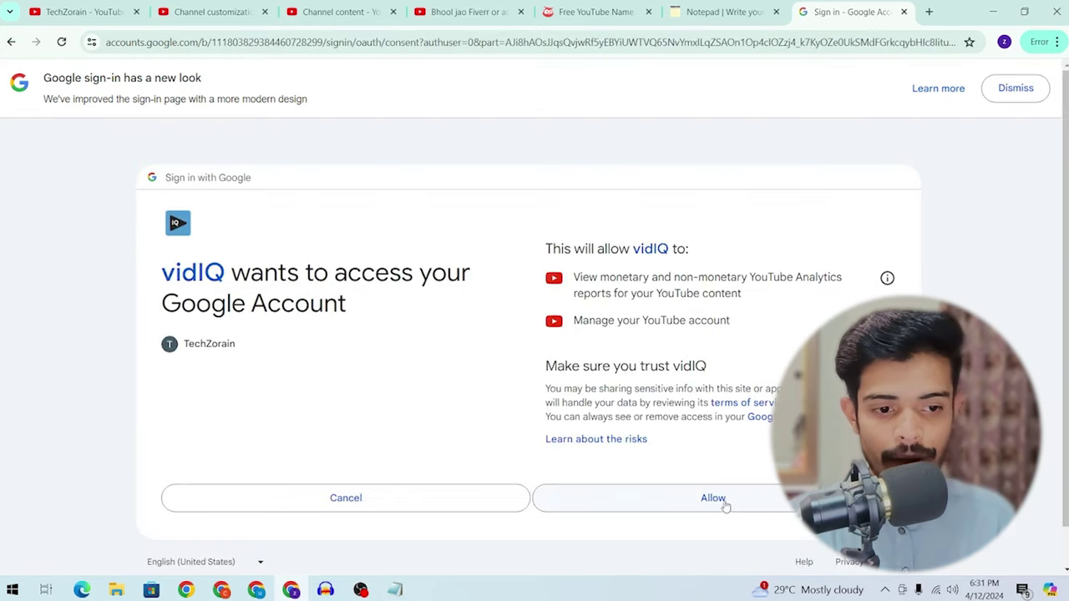
pyautogui.click(727, 498)
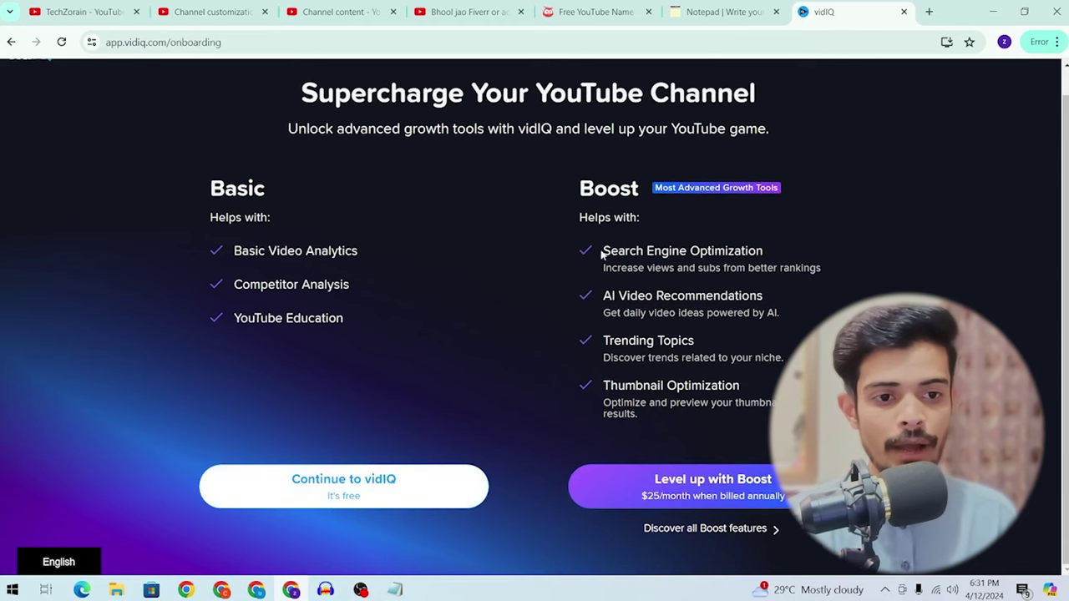
# Step: Compare the Basic and Boost plan features, then continue to vidIQ on the free Basic plan
pyautogui.moveTo(603, 251); pyautogui.dragTo(740, 389)
pyautogui.moveTo(242, 257); pyautogui.dragTo(333, 253)
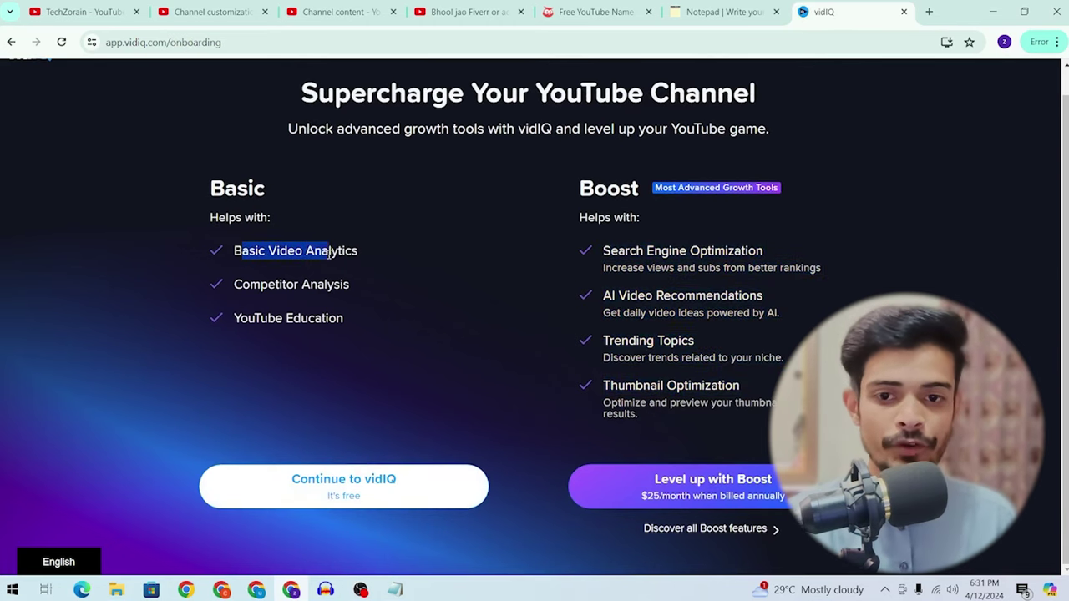
pyautogui.click(309, 288)
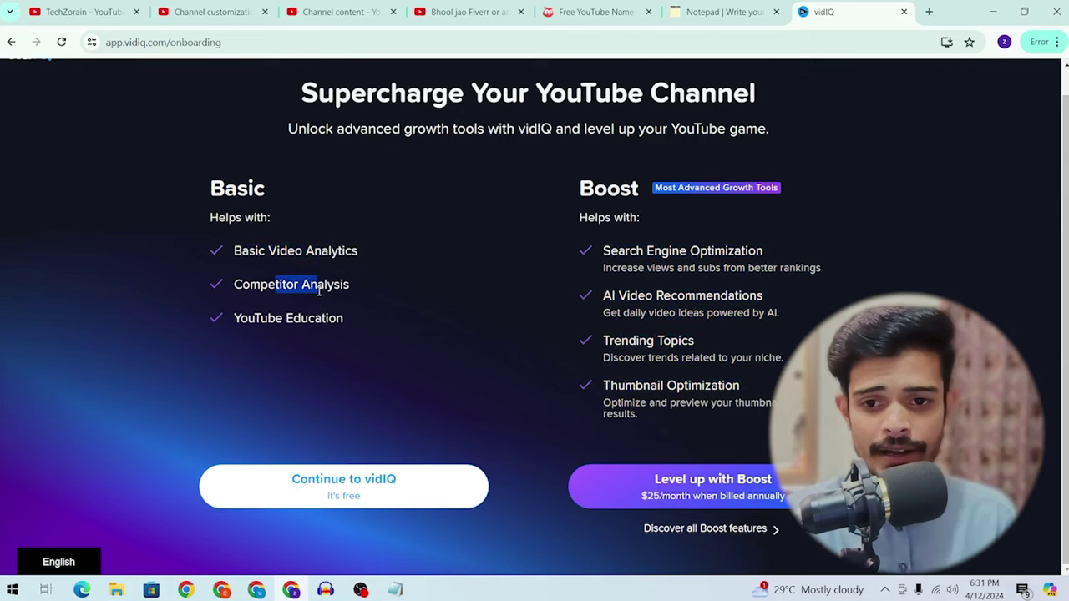
pyautogui.moveTo(254, 317); pyautogui.dragTo(412, 312)
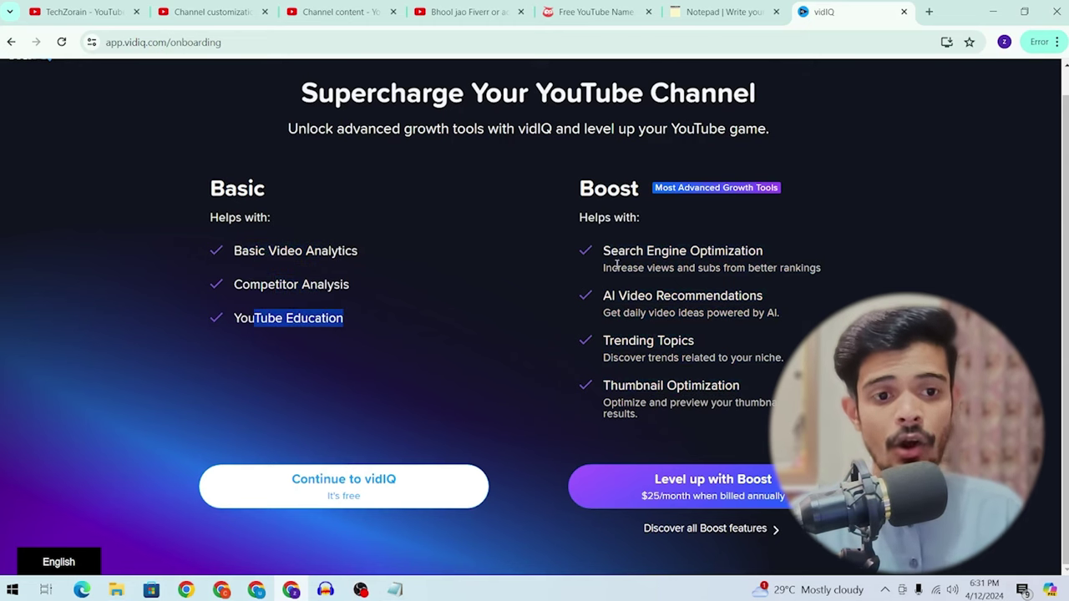
pyautogui.moveTo(600, 263); pyautogui.dragTo(791, 288)
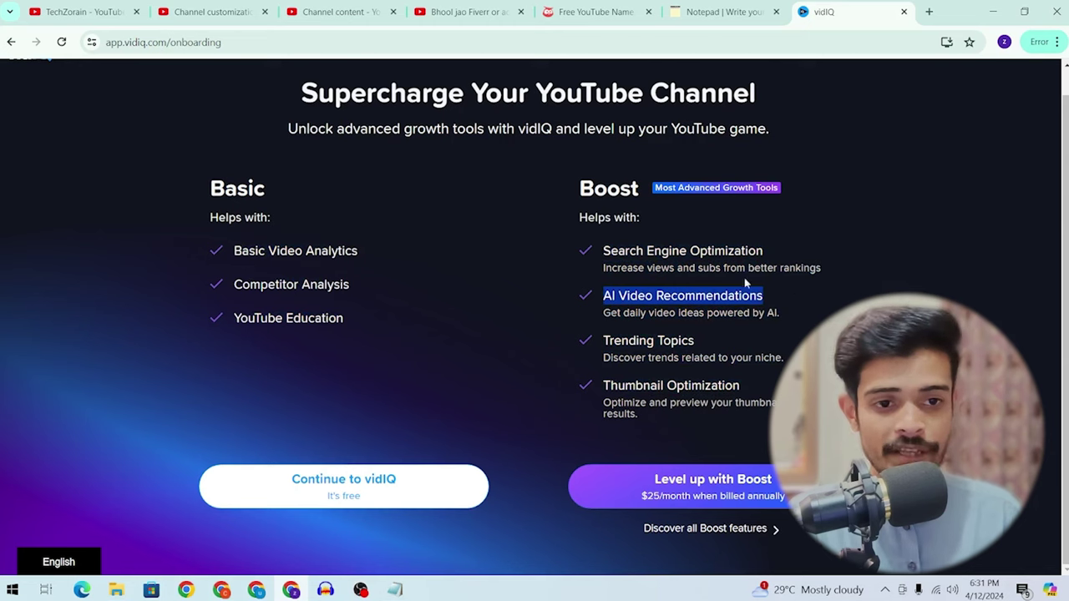
pyautogui.moveTo(603, 252); pyautogui.dragTo(859, 240)
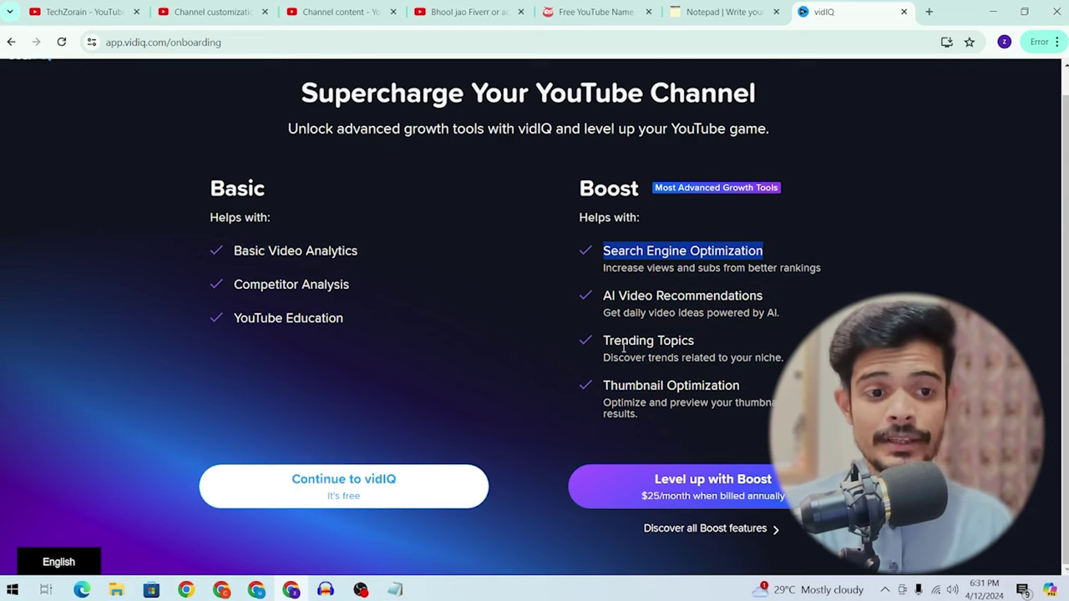
pyautogui.moveTo(601, 340); pyautogui.dragTo(745, 351)
pyautogui.click(606, 387)
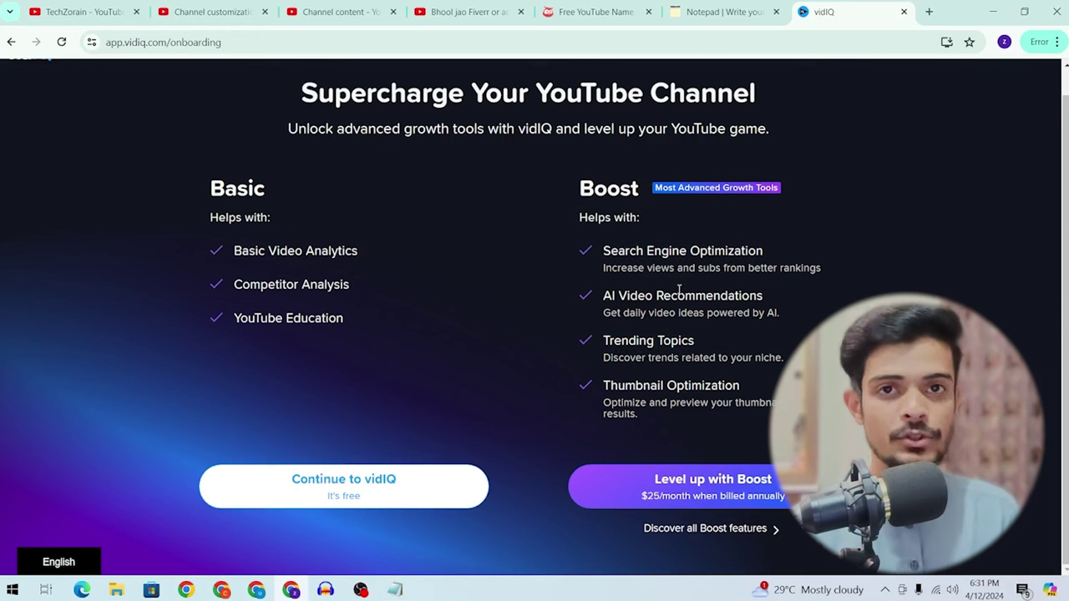
pyautogui.click(332, 487)
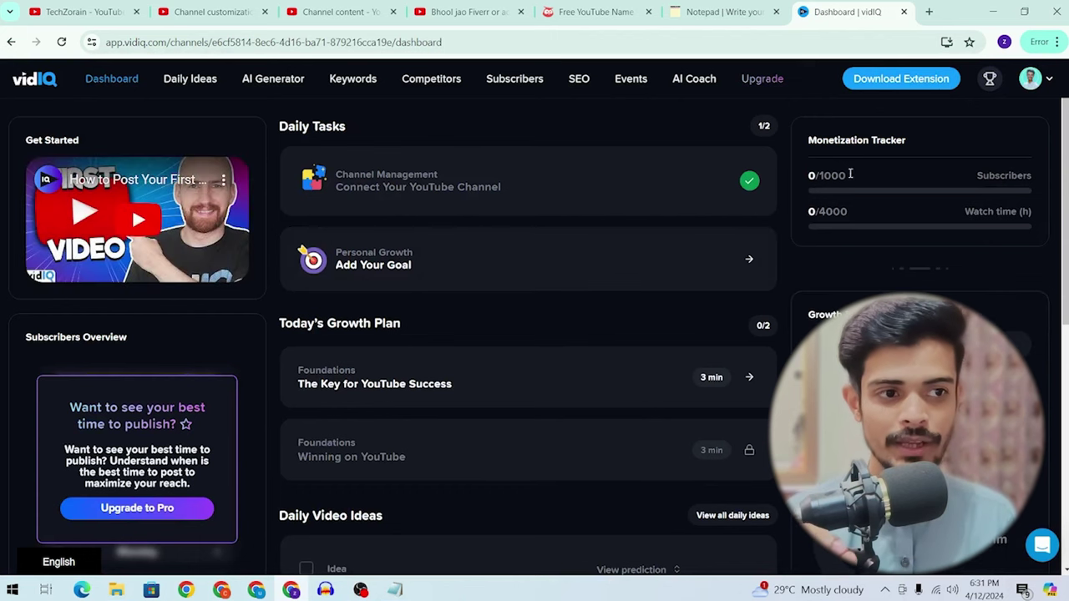
pyautogui.moveTo(850, 173); pyautogui.dragTo(937, 174)
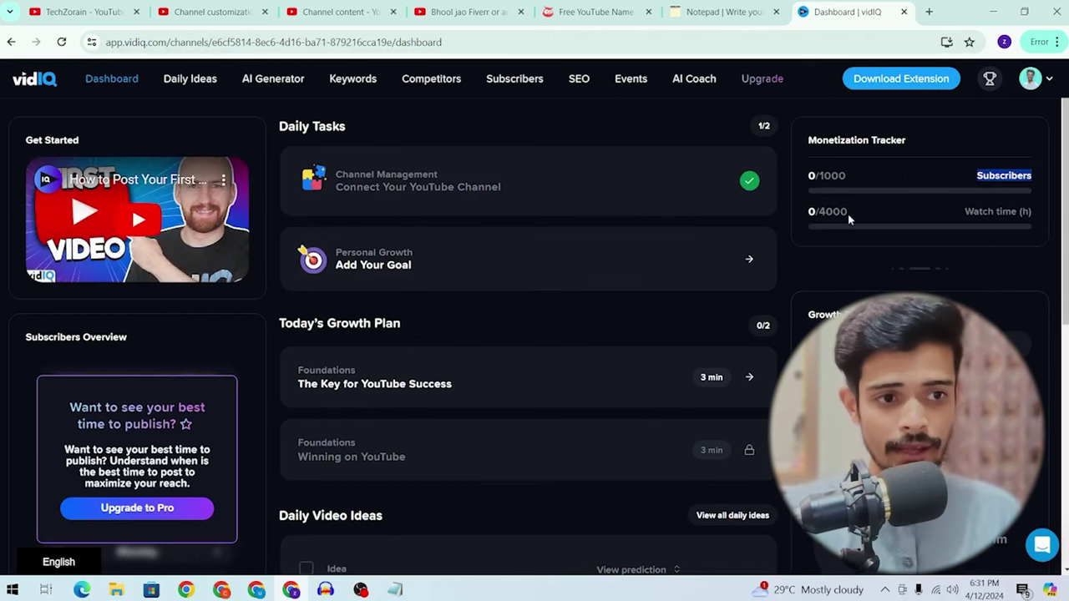
pyautogui.moveTo(848, 214); pyautogui.dragTo(898, 220)
pyautogui.scroll(-3, 924, 211)
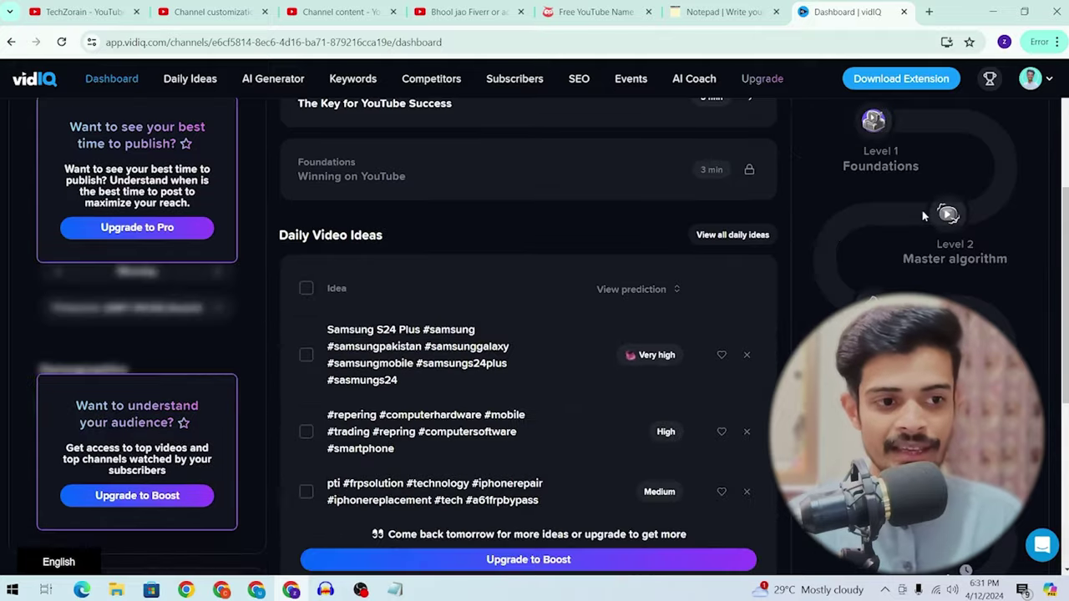
pyautogui.scroll(-5, 924, 210)
pyautogui.scroll(3, 924, 211)
pyautogui.scroll(5, 924, 211)
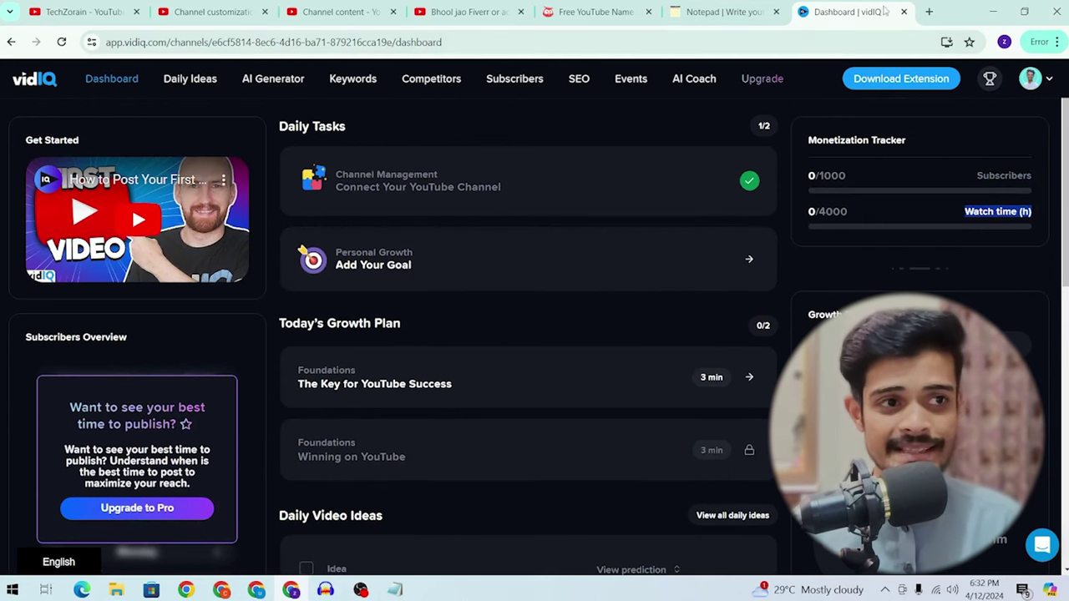
pyautogui.click(929, 12)
# Step: Find vidIQ Vision for YouTube in the Chrome Web Store and add it to Chrome
pyautogui.write('b')
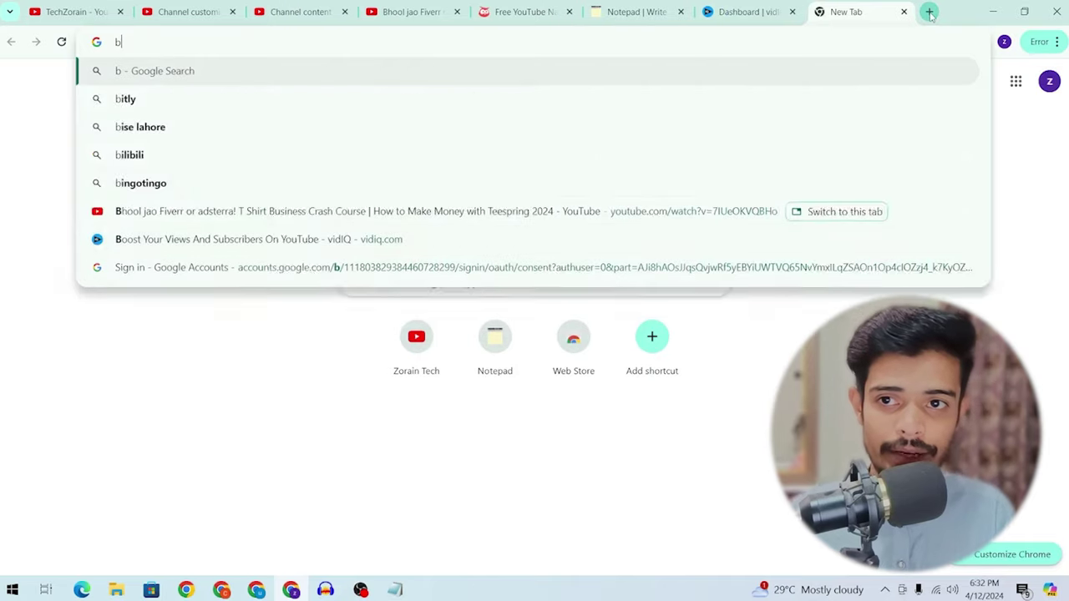
pyautogui.write('a')
pyautogui.press('BackSpace')
pyautogui.press('BackSpace')
pyautogui.write('vid')
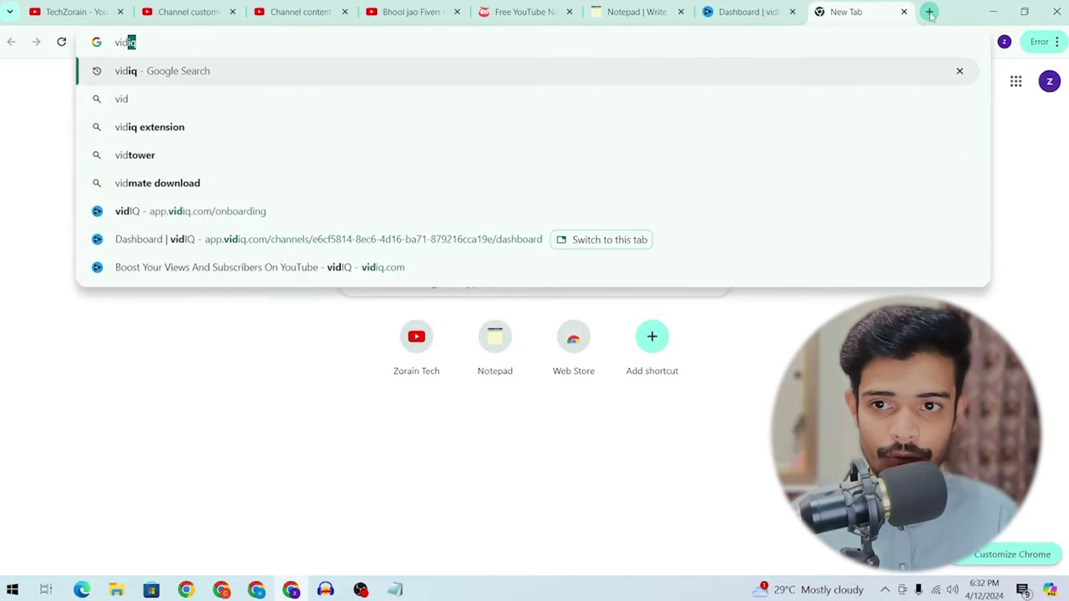
pyautogui.press('Down')
pyautogui.press('Down')
pyautogui.press('Return')
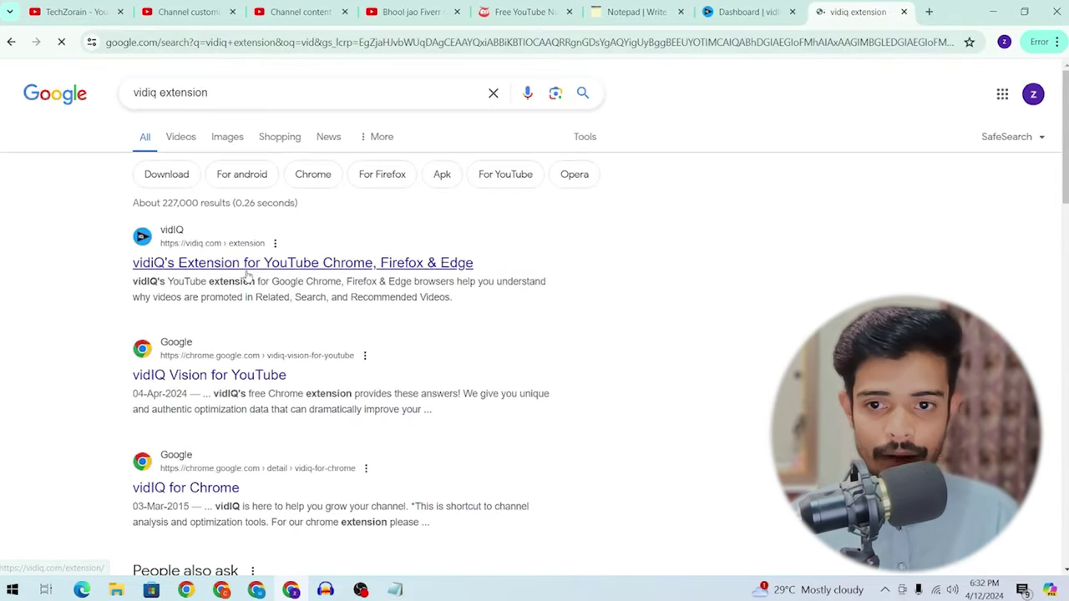
pyautogui.click(219, 380)
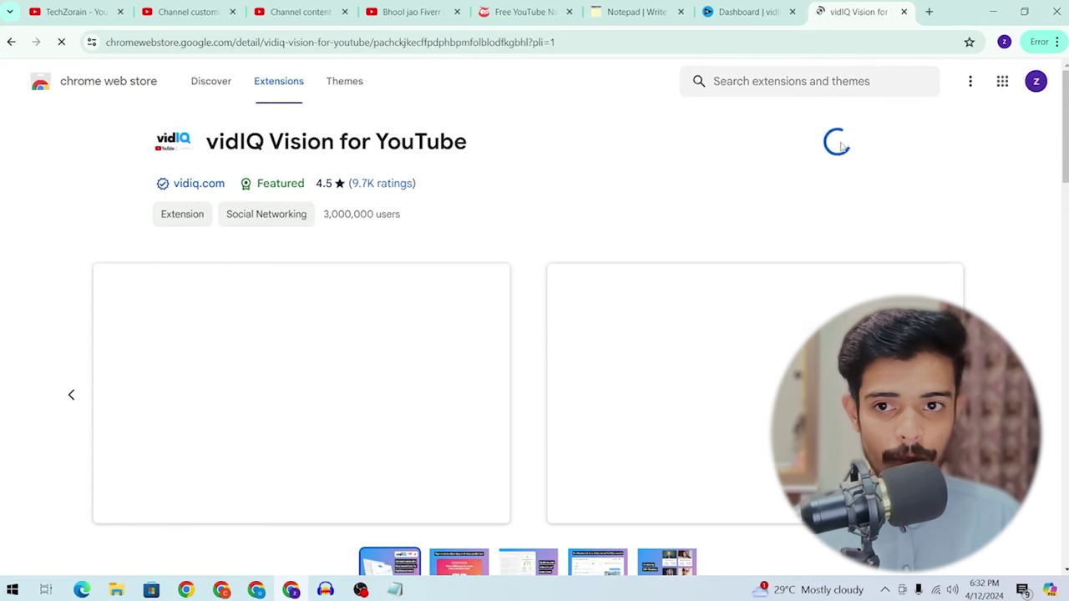
pyautogui.click(587, 192)
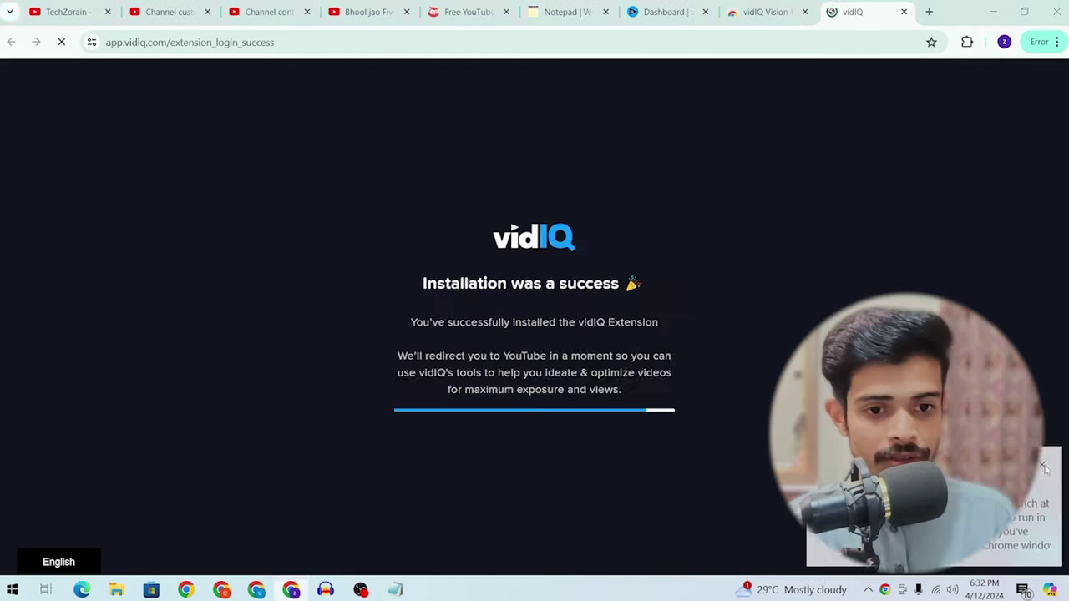
pyautogui.click(1043, 466)
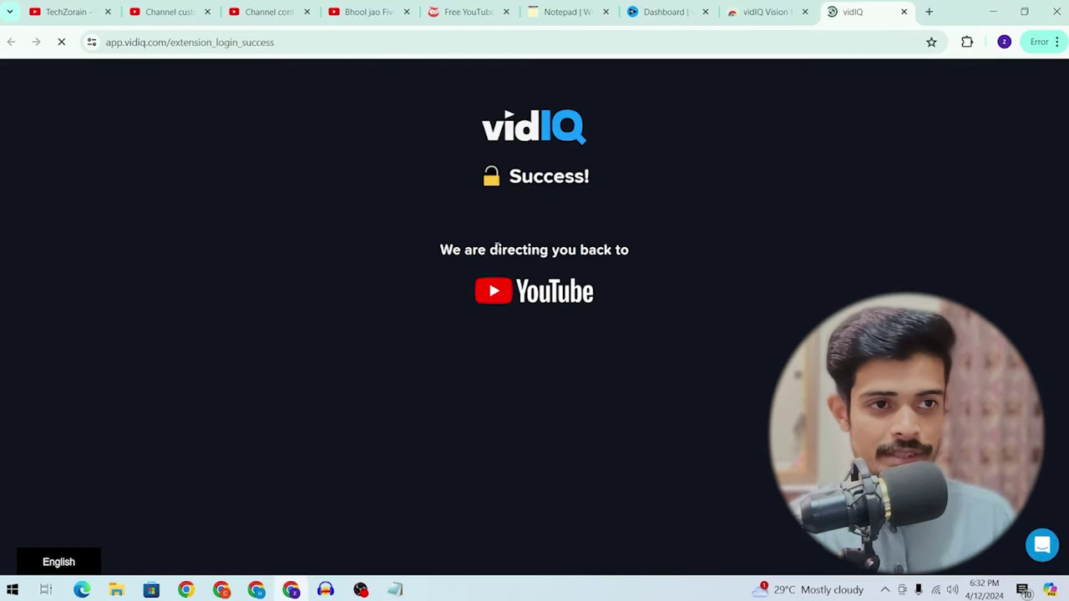
# Step: Close the login-success and store tabs, pin vidIQ Vision, and show its shortcuts panel
pyautogui.doubleClick(470, 249)
pyautogui.click(904, 12)
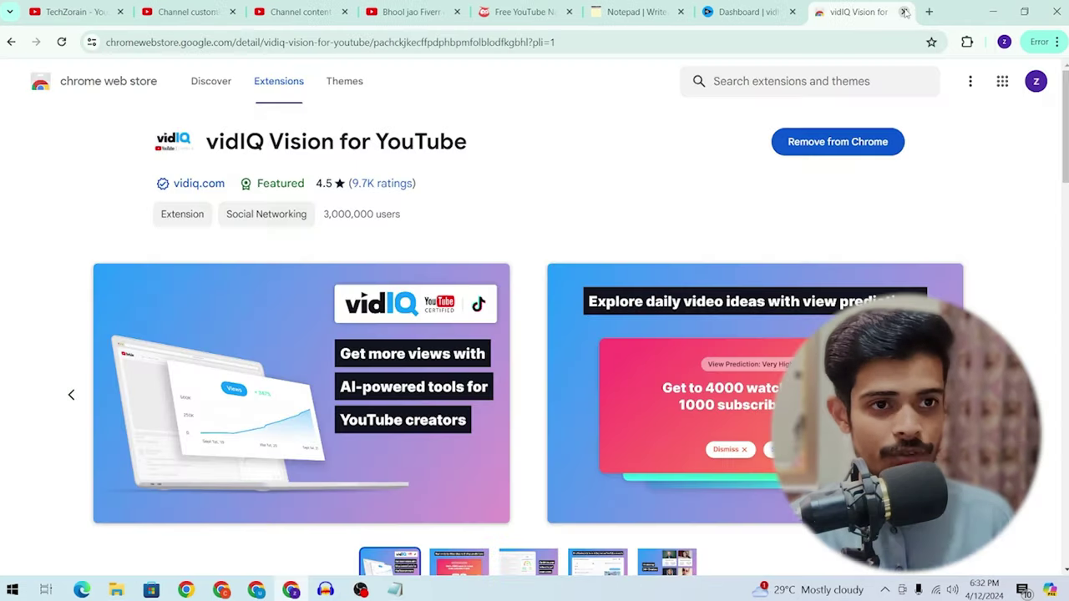
pyautogui.click(904, 11)
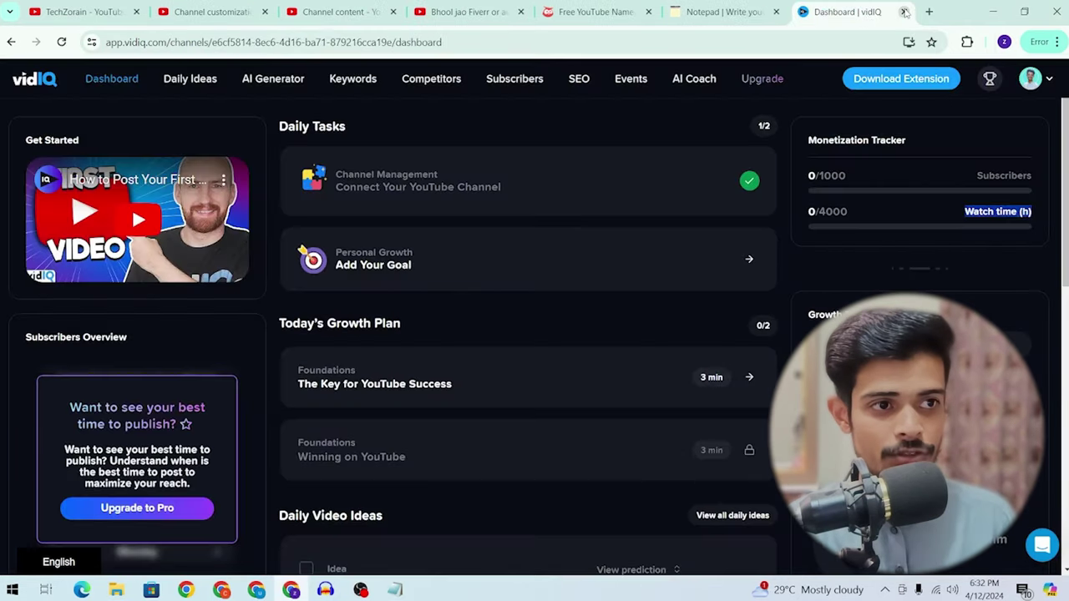
pyautogui.click(968, 42)
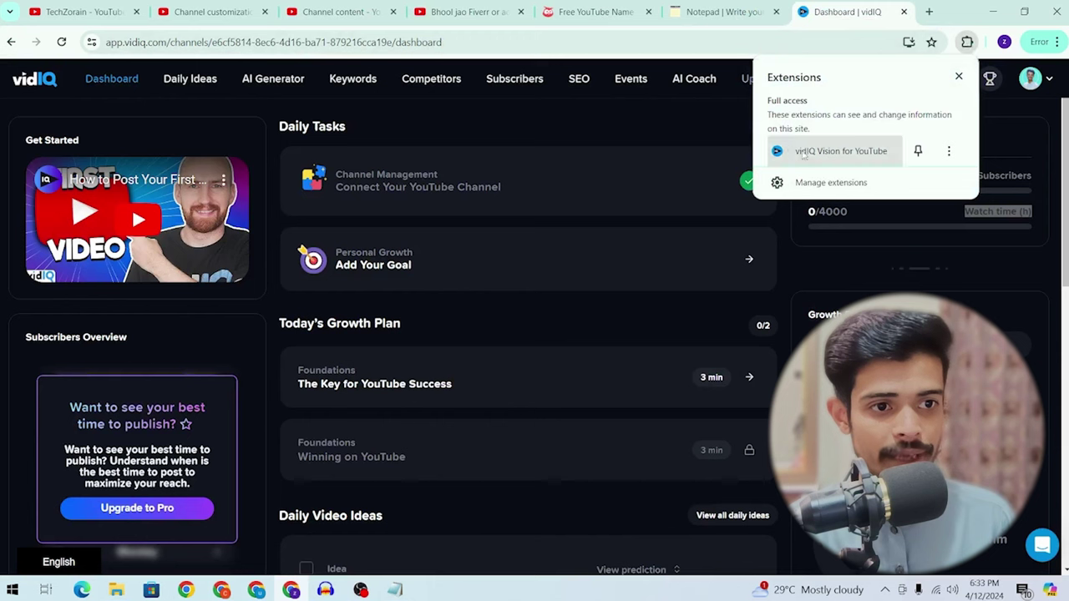
pyautogui.click(919, 150)
pyautogui.click(941, 42)
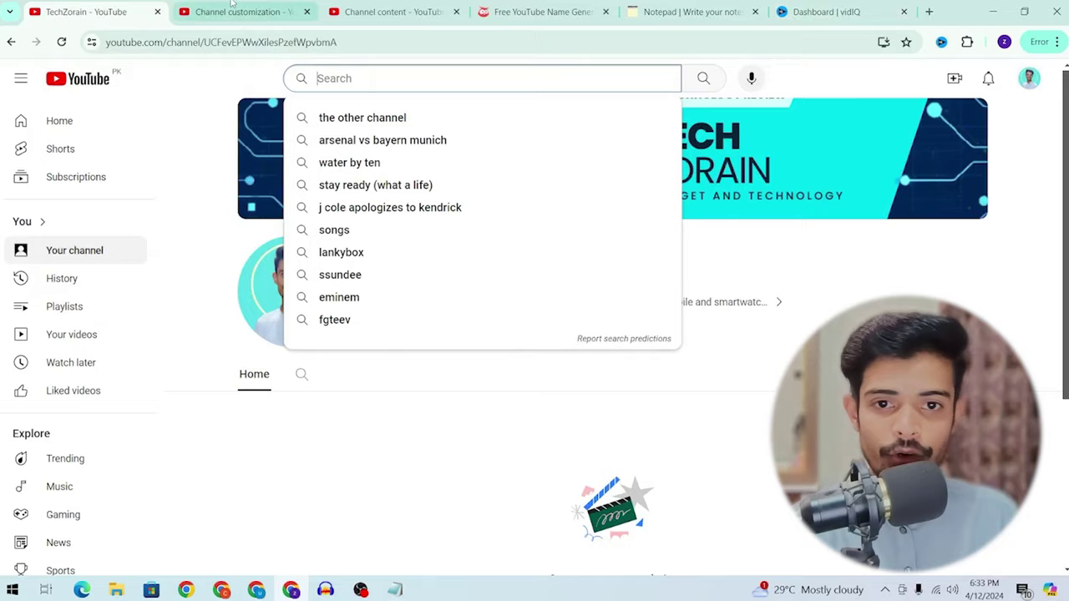
# Step: Search YouTube for 'smart watch' from the channel's YouTube tab
pyautogui.click(232, 5)
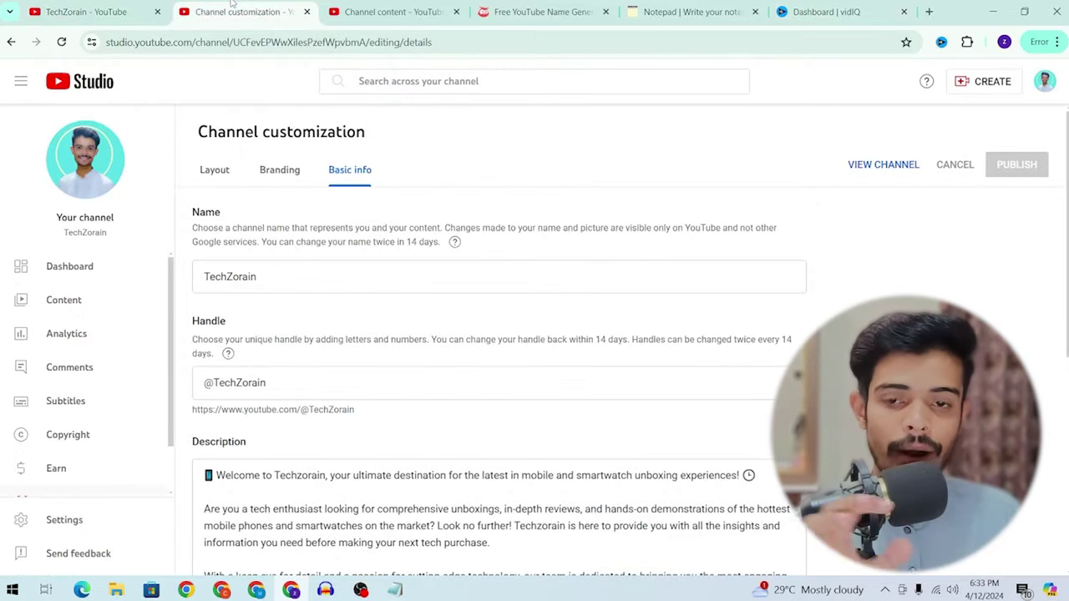
pyautogui.click(408, 5)
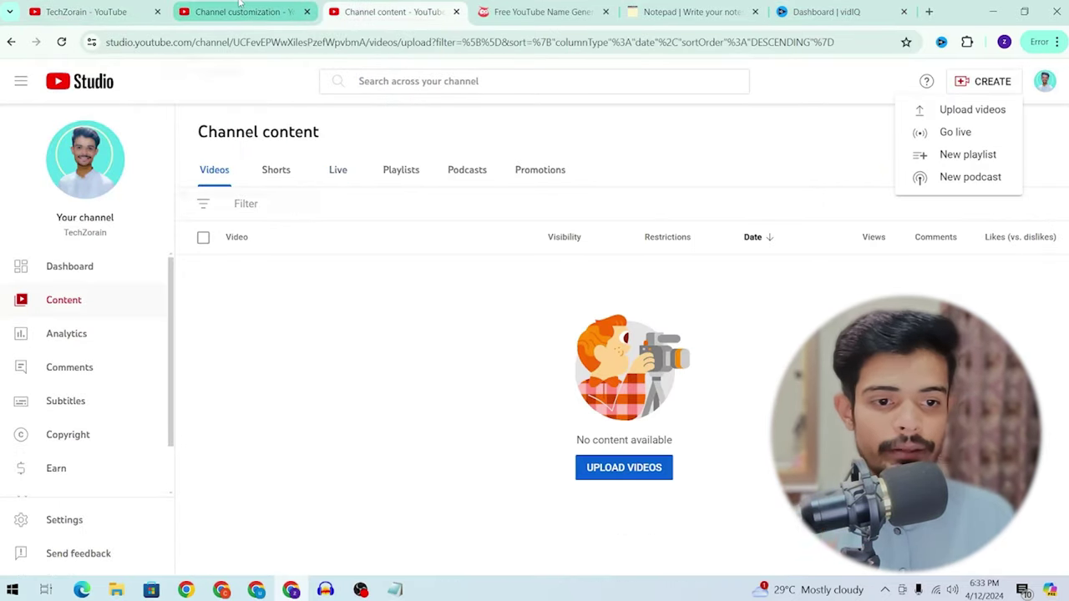
pyautogui.moveTo(239, 4)
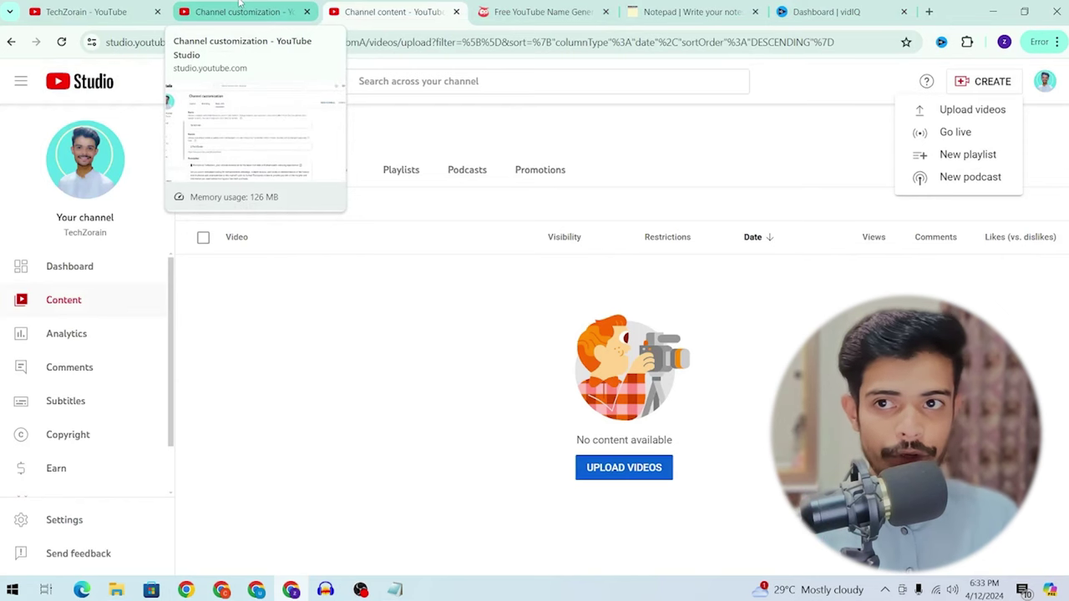
pyautogui.click(86, 11)
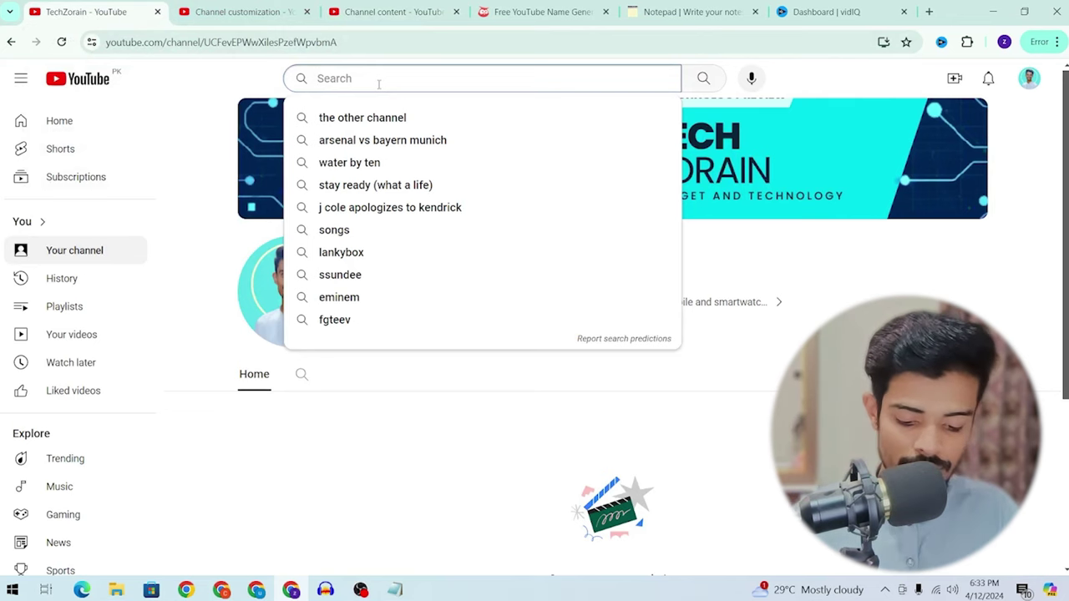
pyautogui.write('smart watch')
pyautogui.press('Return')
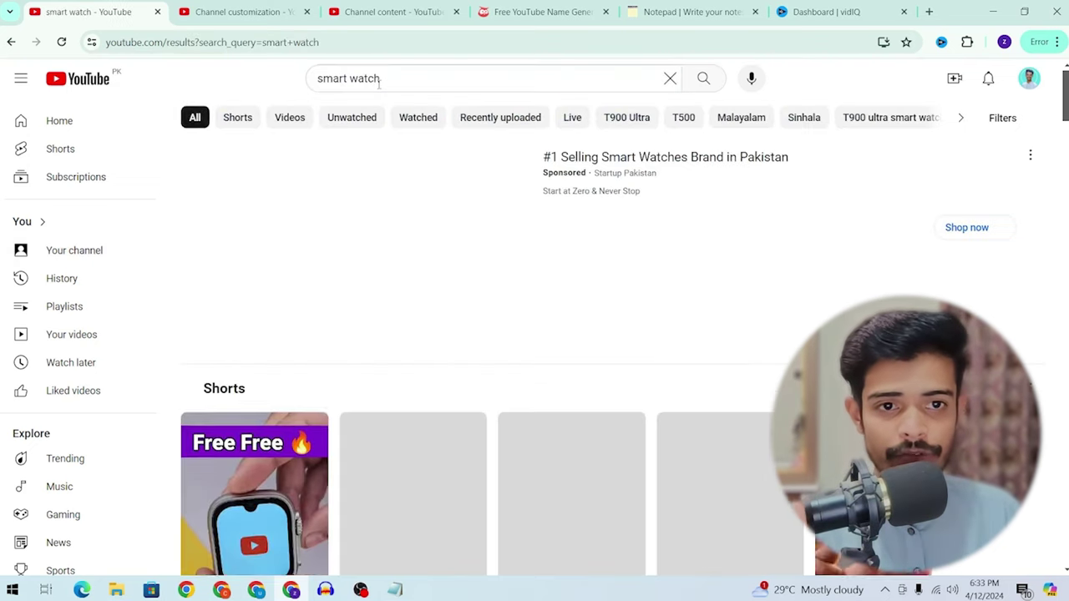
# Step: Scroll the smart watch results, then select the 'wsz9 smart watch' line in the notepad
pyautogui.scroll(-5, 576, 234)
pyautogui.scroll(-5, 579, 237)
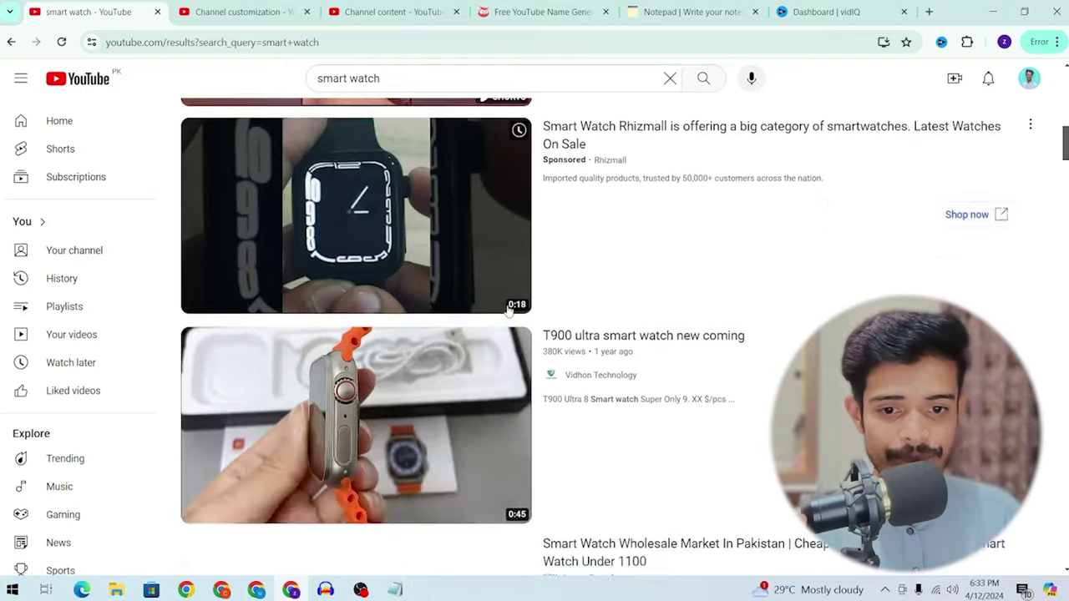
pyautogui.click(691, 12)
pyautogui.moveTo(30, 175); pyautogui.dragTo(151, 181)
pyautogui.hotkey('ctrl', 'c')
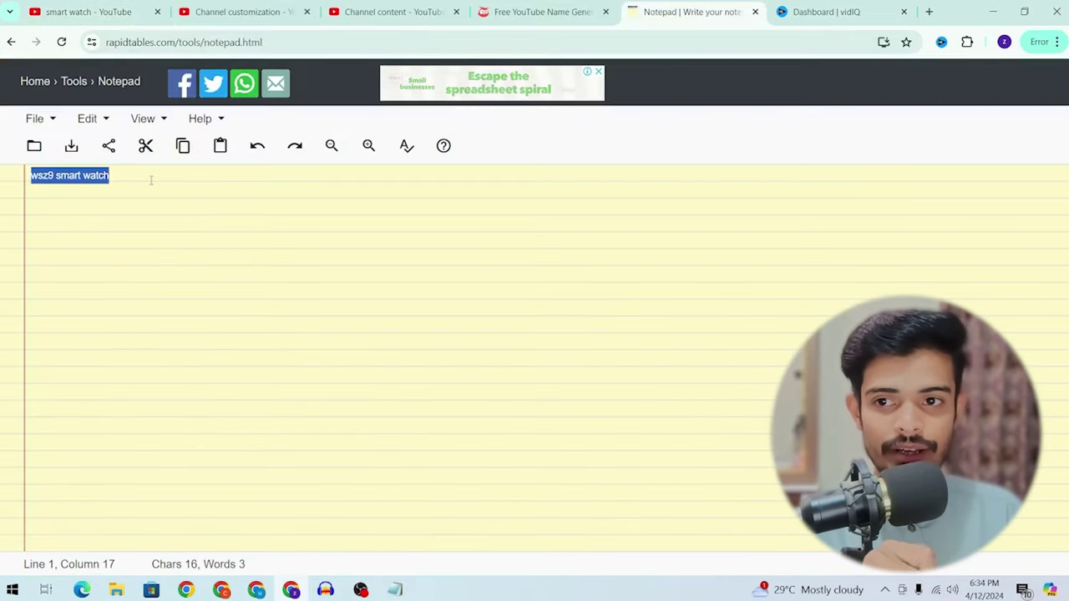
# Step: Leave 'wsz9 smart watch' in the notepad and switch back to the vidIQ dashboard
pyautogui.click(68, 175)
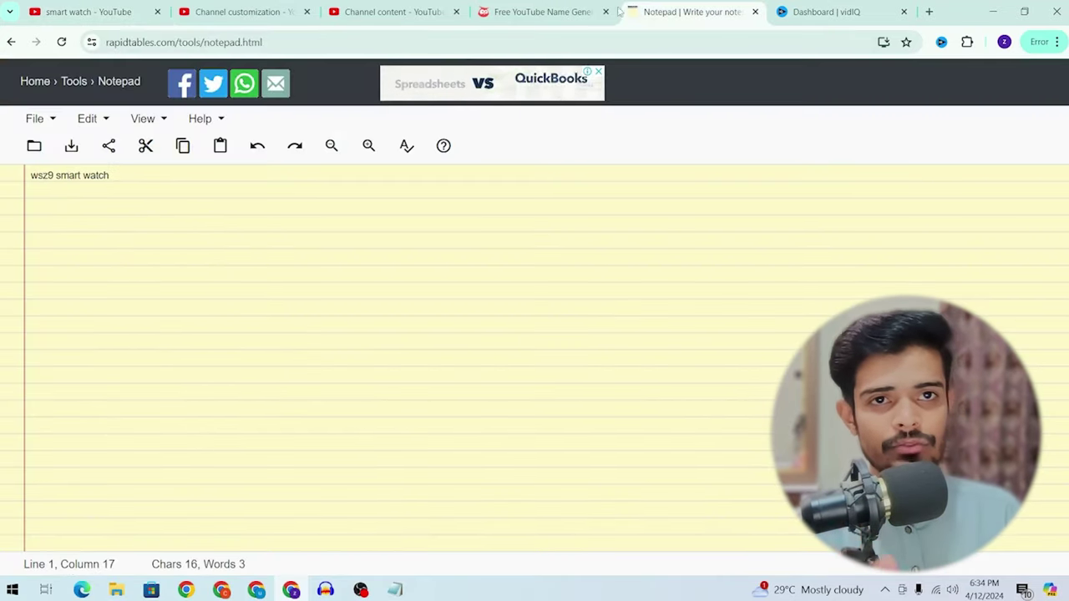
pyautogui.hotkey('ctrl', '2')
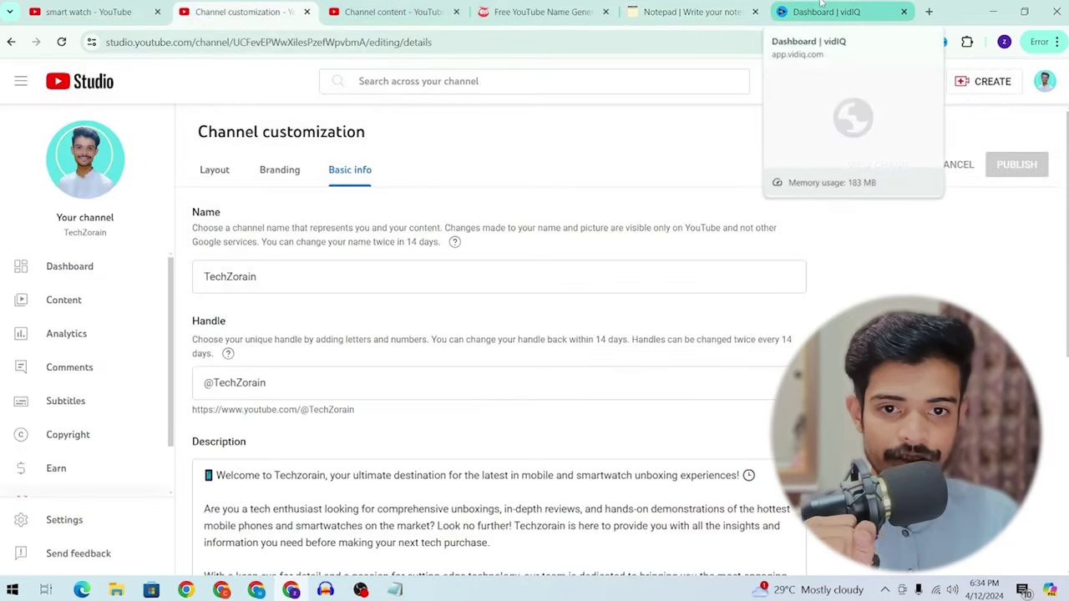
pyautogui.click(869, 12)
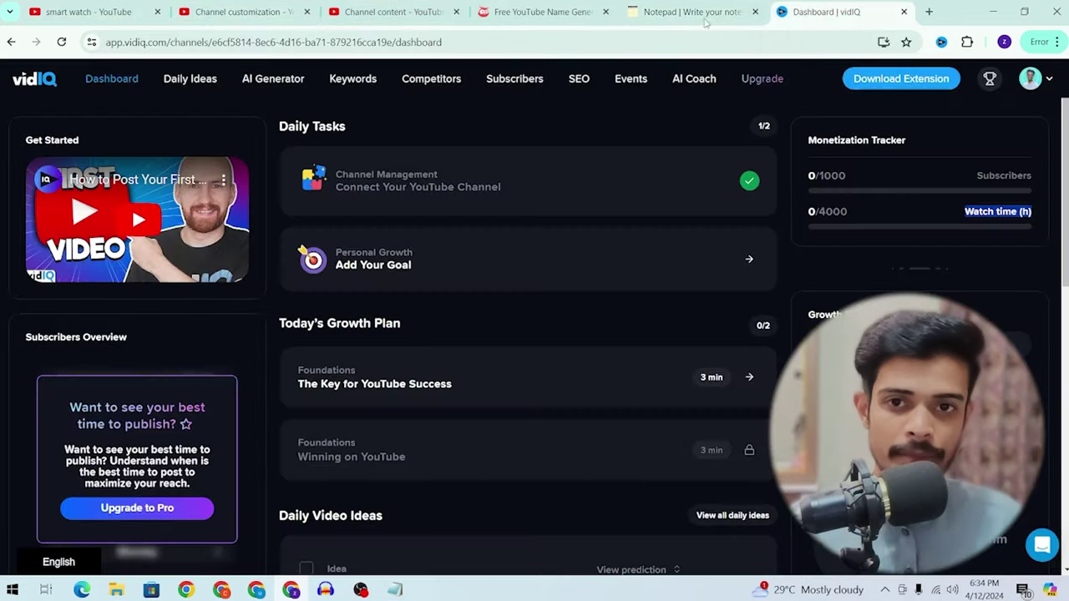
# Step: Search vidIQ Keywords for the pasted 'wsz9 smart watch' and review its score, volume and competition
pyautogui.click(362, 84)
pyautogui.click(218, 176)
pyautogui.hotkey('ctrl', 'v')
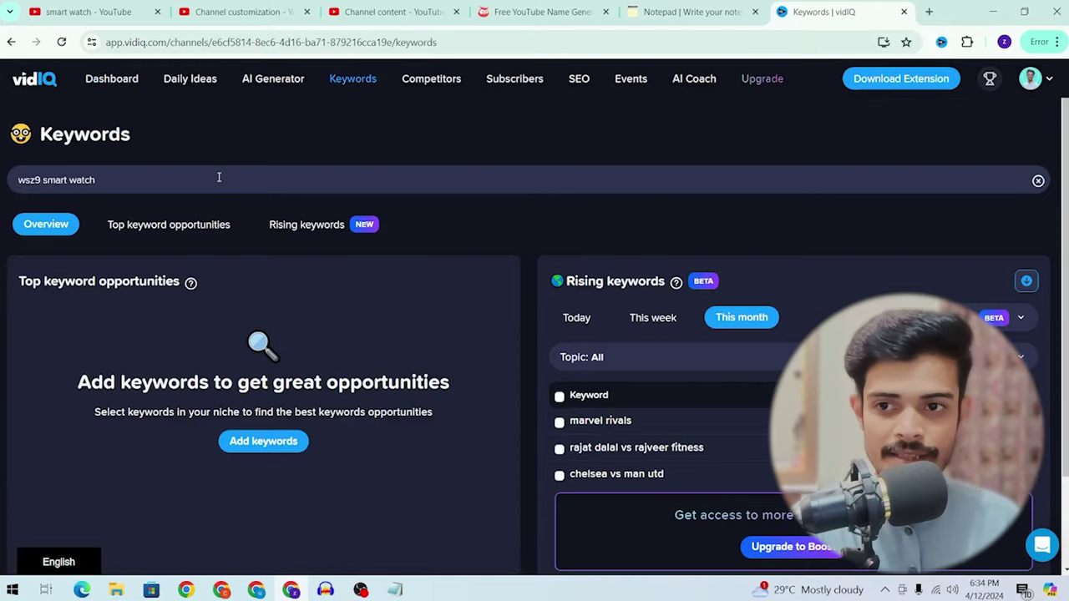
pyautogui.press('Return')
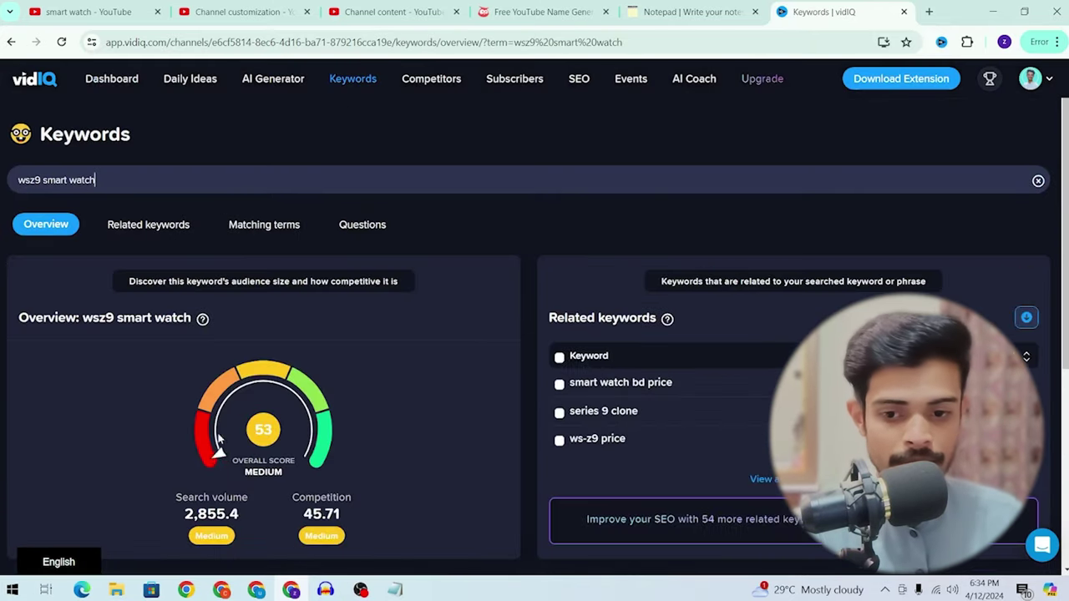
pyautogui.scroll(-2, 357, 420)
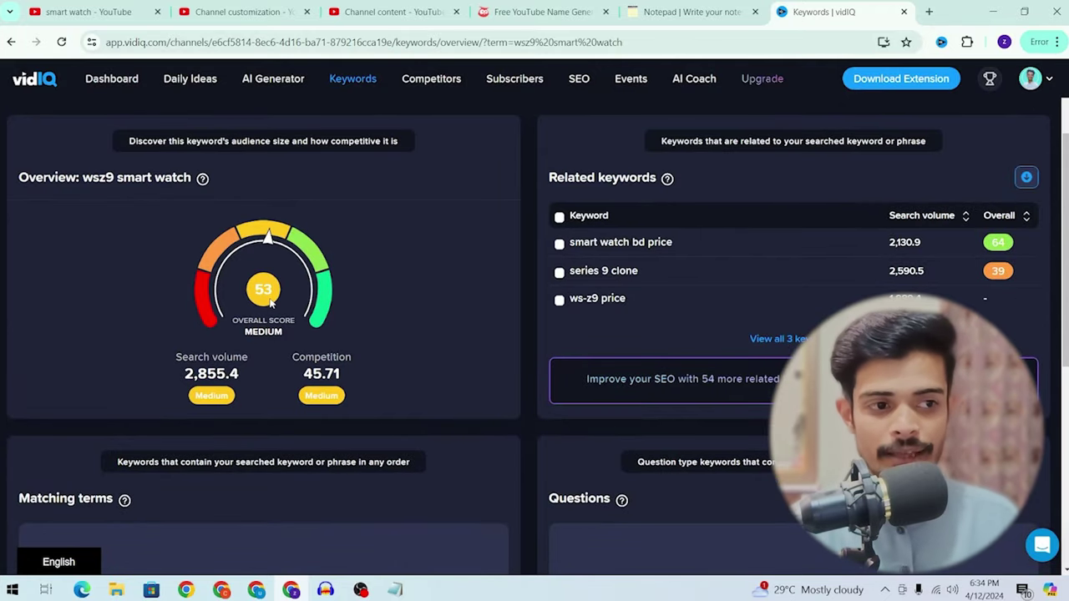
pyautogui.moveTo(269, 304); pyautogui.dragTo(537, 323)
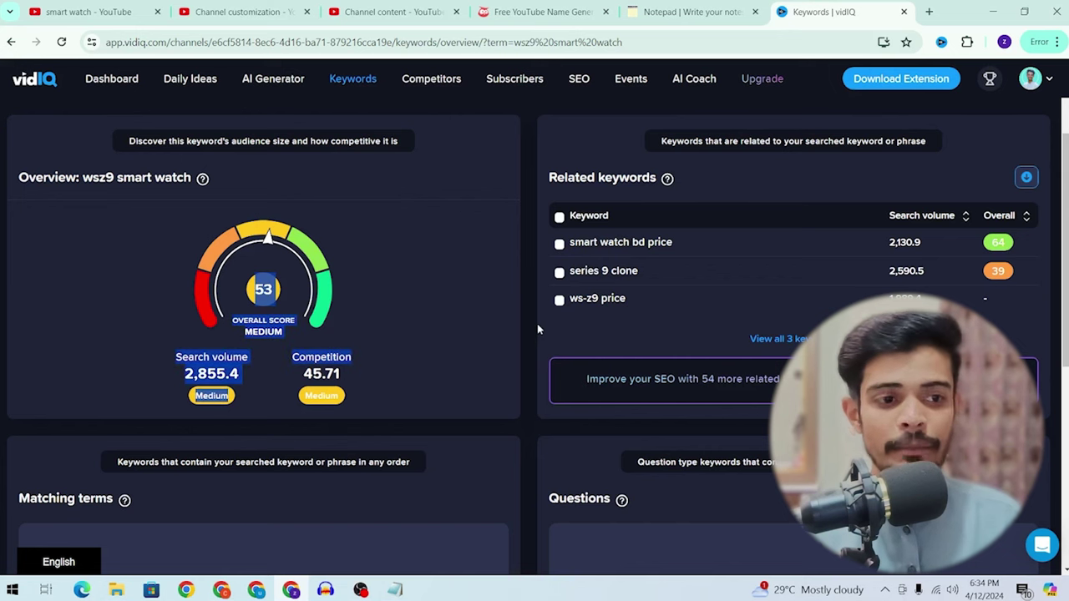
# Step: Open the 'smart watch bd price' keyword overview and scroll through it
pyautogui.click(618, 243)
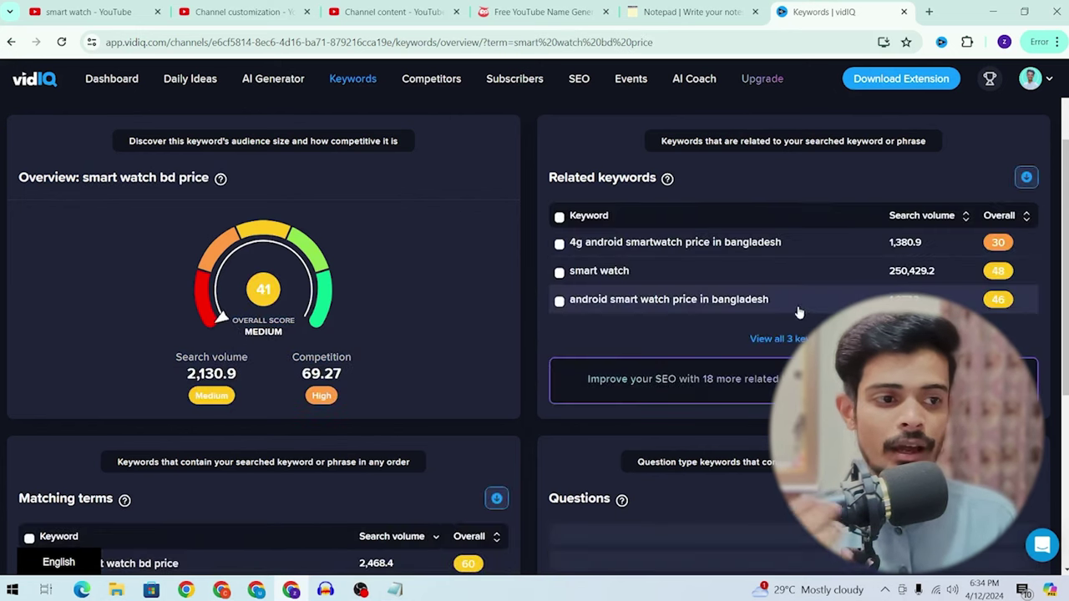
pyautogui.scroll(-4, 771, 275)
pyautogui.scroll(2, 671, 262)
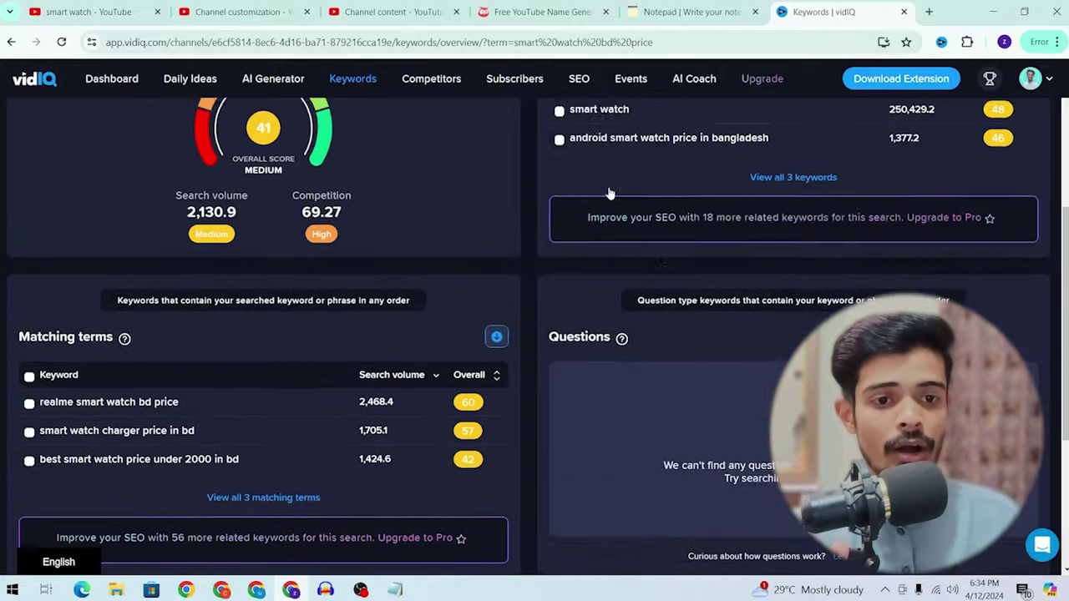
pyautogui.scroll(1, 610, 193)
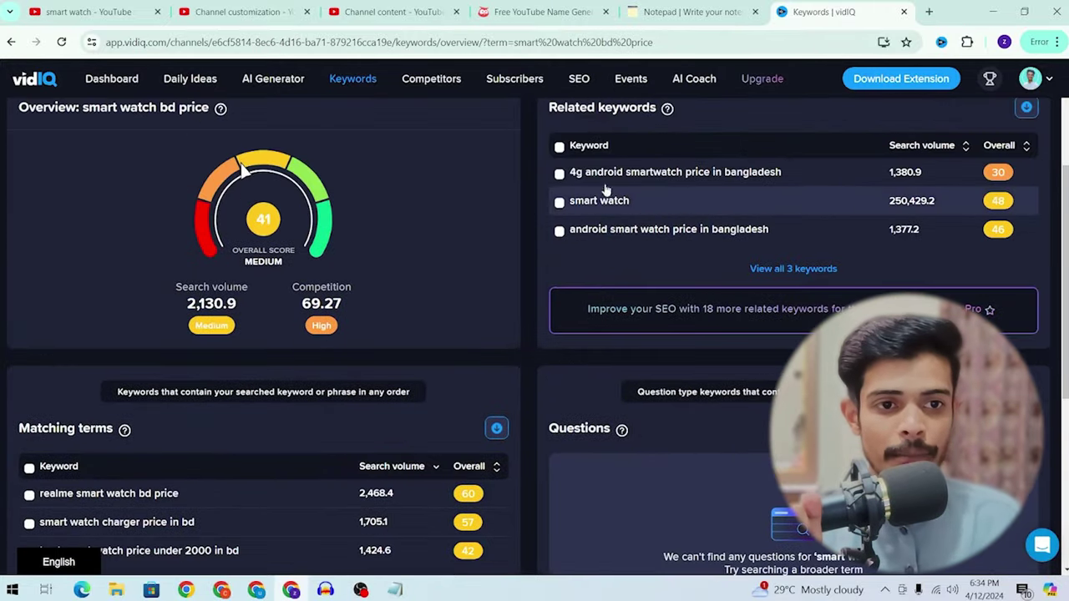
pyautogui.scroll(2, 168, 334)
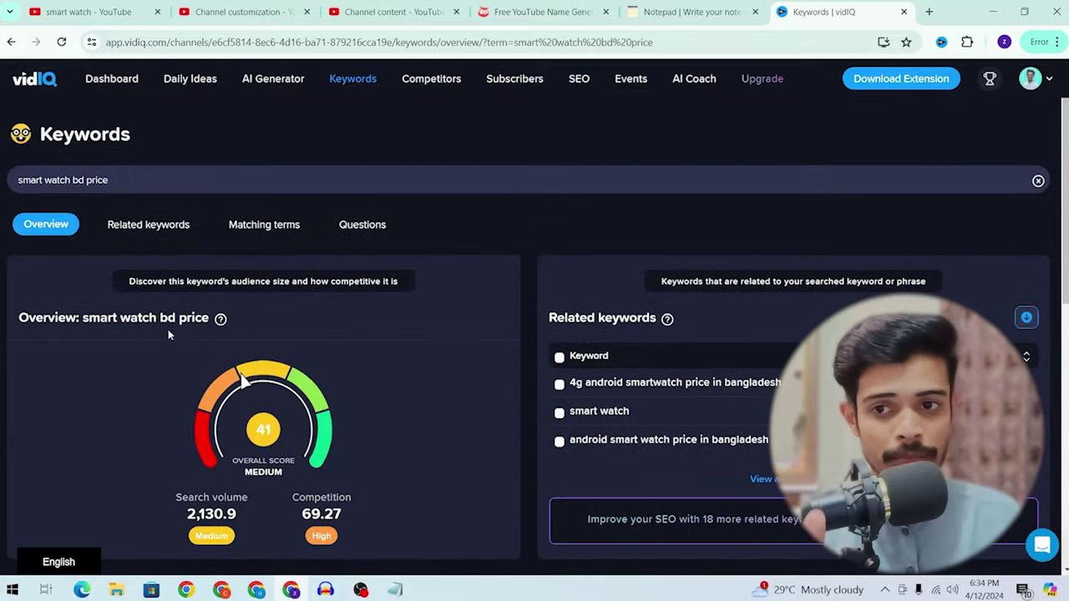
# Step: Search 'wsz9 smart watch unboxing' and review its results, scoring 52
pyautogui.tripleClick(165, 180)
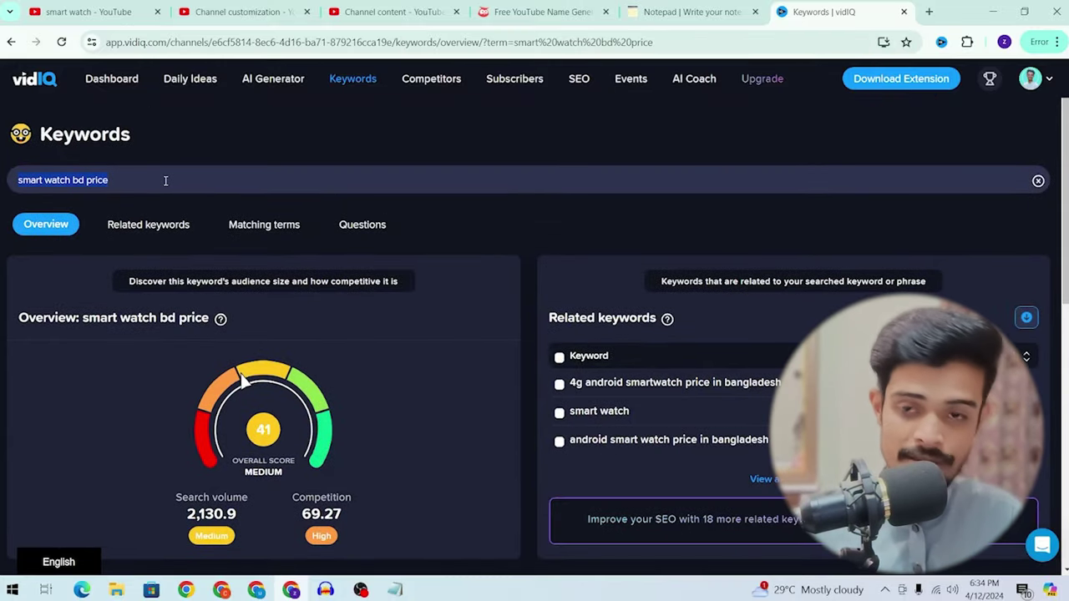
pyautogui.write('wsz9 smart watch un')
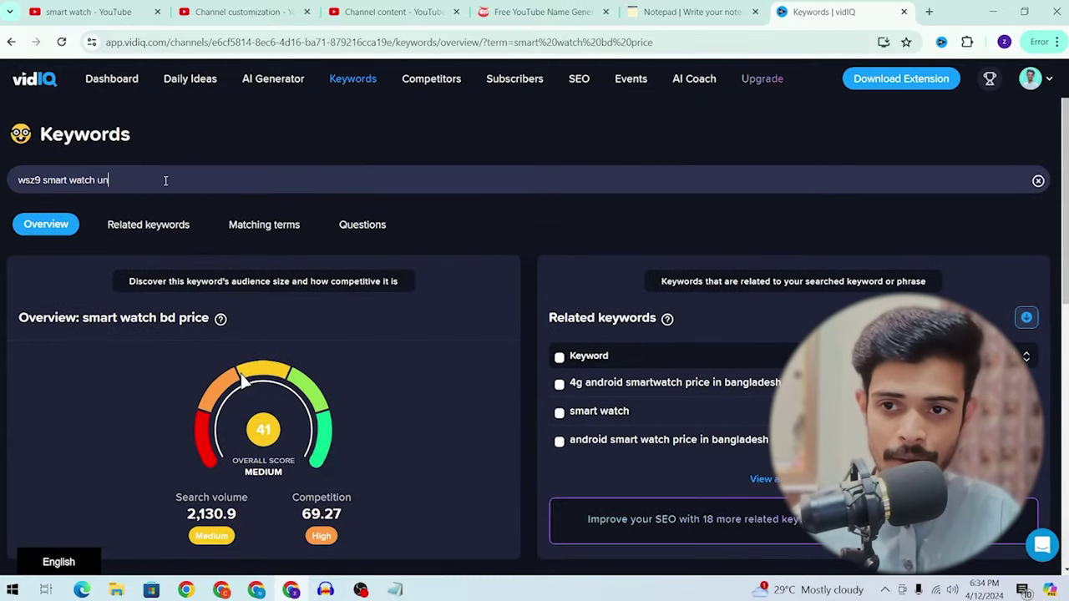
pyautogui.write('boxing')
pyautogui.press('Return')
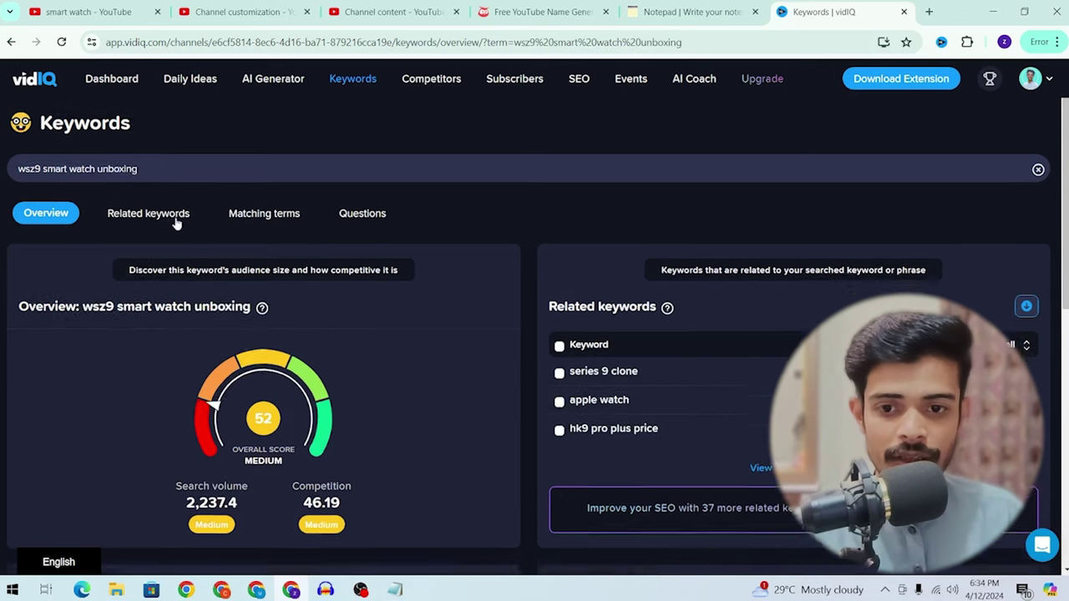
pyautogui.scroll(-2, 174, 222)
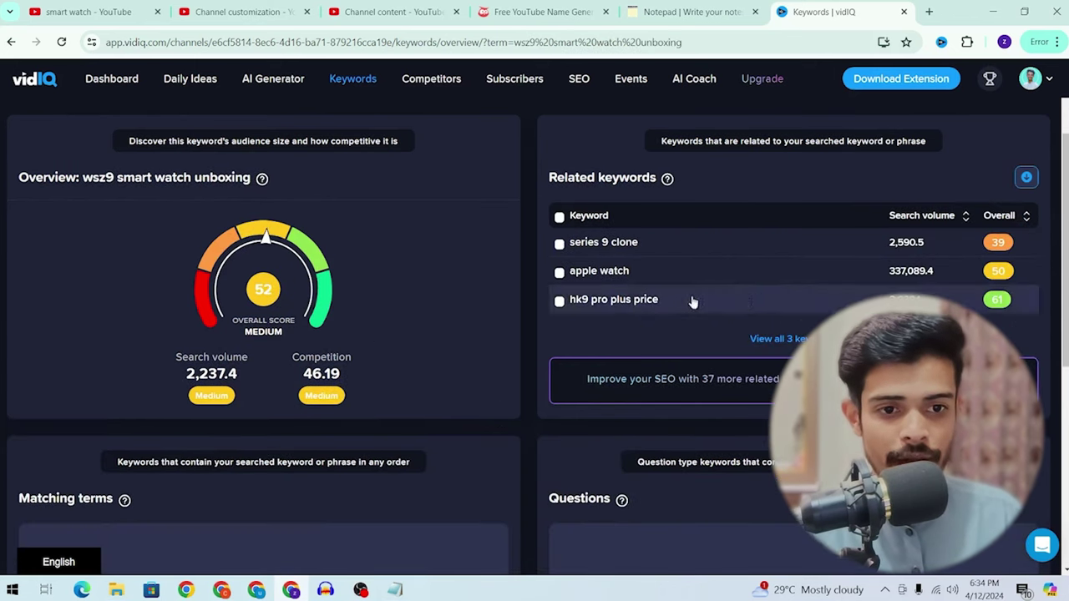
pyautogui.scroll(-5, 178, 291)
pyautogui.scroll(7, 178, 292)
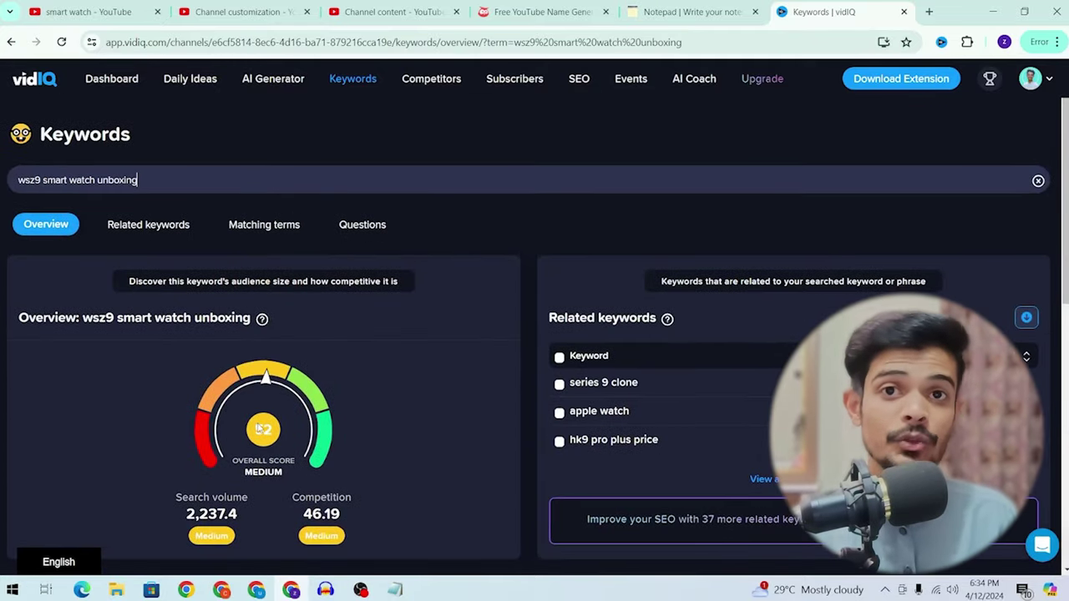
# Step: Glance at the other tabs, then search vidIQ for 'adsterra earning tricks'
pyautogui.click(543, 12)
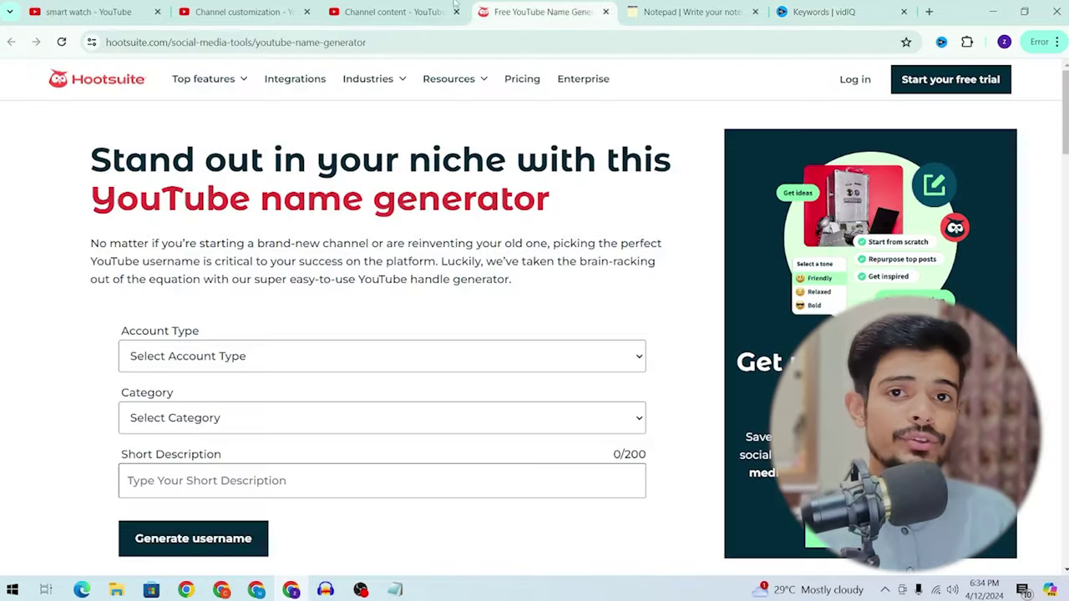
pyautogui.click(393, 12)
pyautogui.click(787, 8)
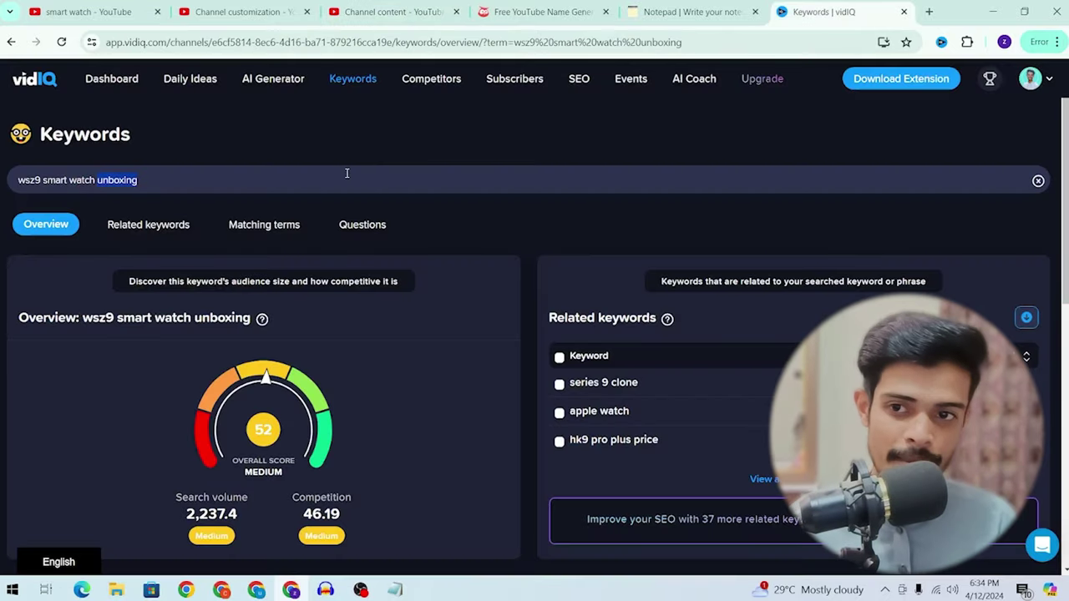
pyautogui.hotkey('ctrl', 'a')
pyautogui.write('a')
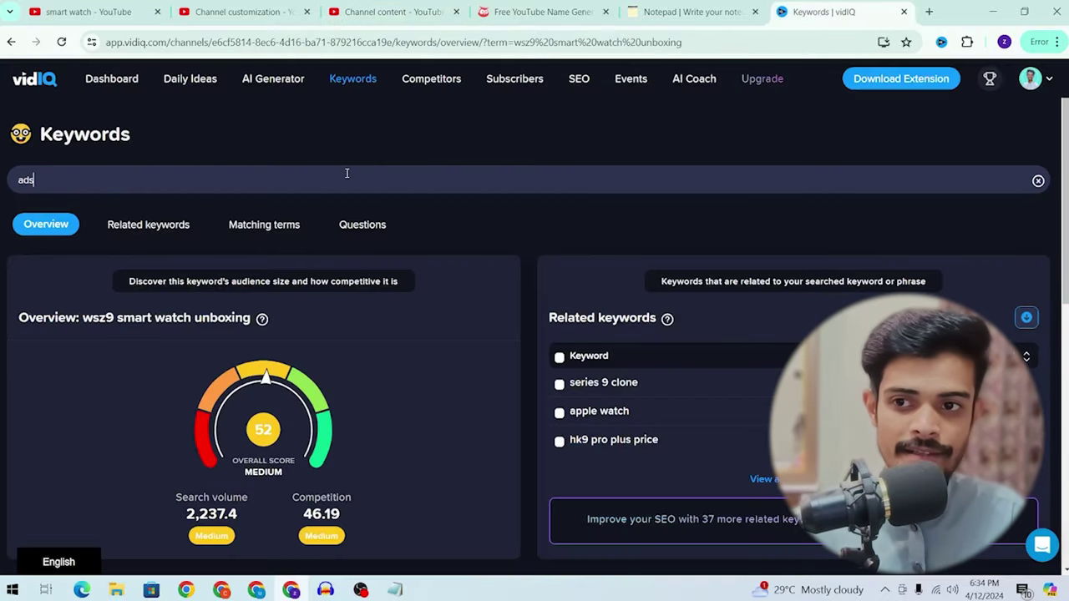
pyautogui.write('dsterra earning tricks')
pyautogui.press('Return')
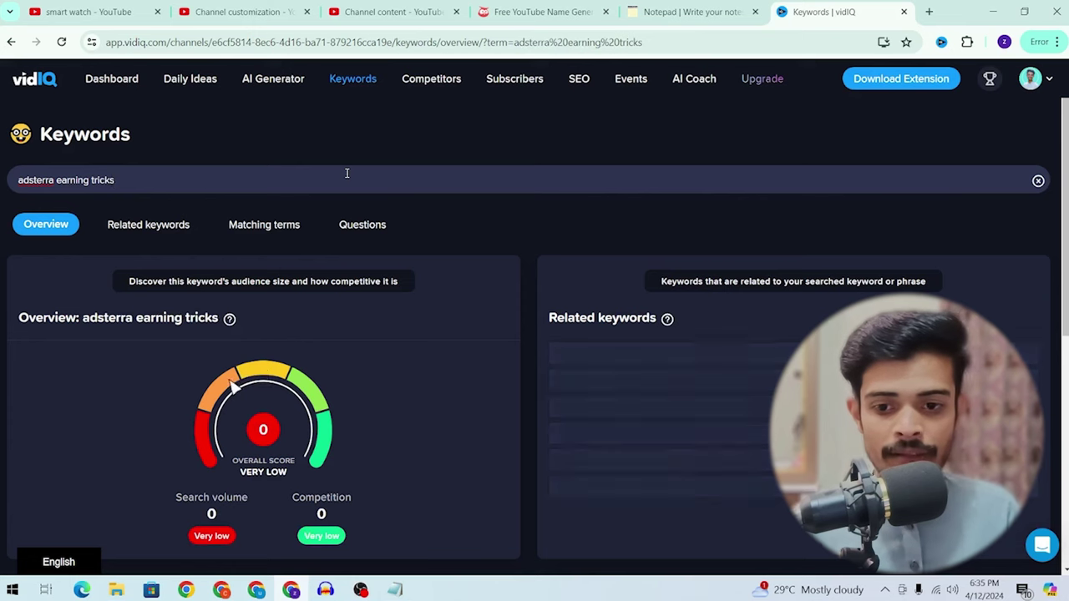
# Step: Review 'adsterra earning tricks' (score 84, volume 168,101.1, competition 9.65) and select the keyword
pyautogui.scroll(-1, 346, 173)
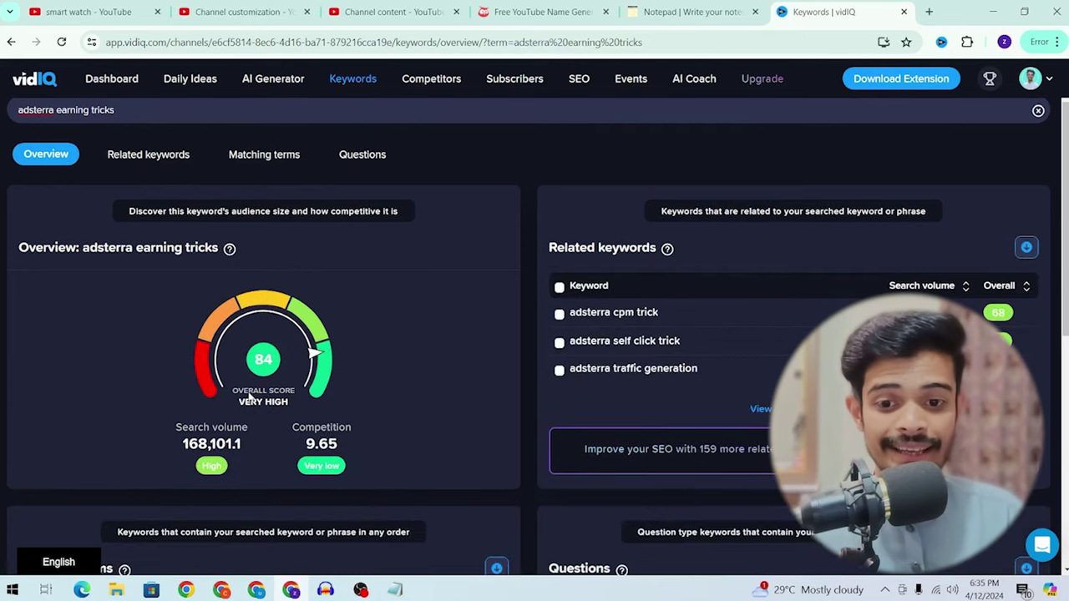
pyautogui.moveTo(182, 445); pyautogui.dragTo(283, 443)
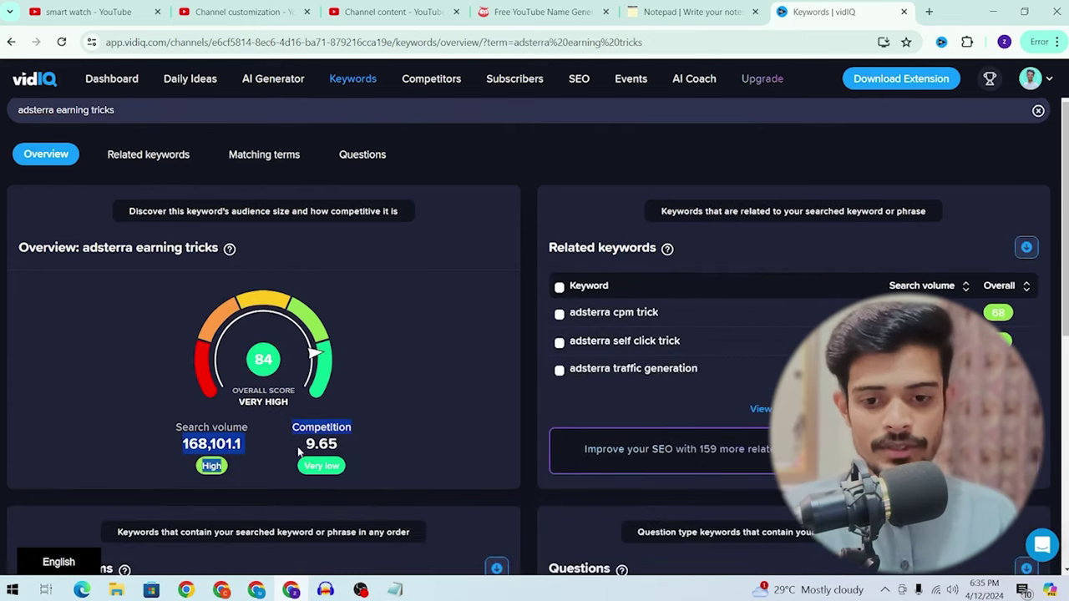
pyautogui.click(305, 451)
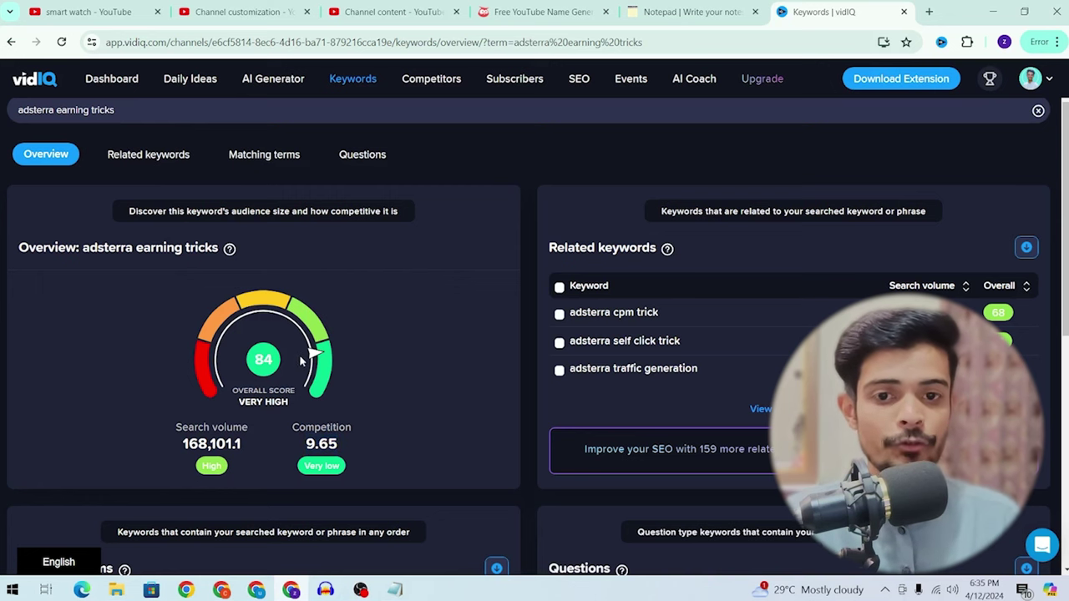
pyautogui.scroll(-2, 614, 297)
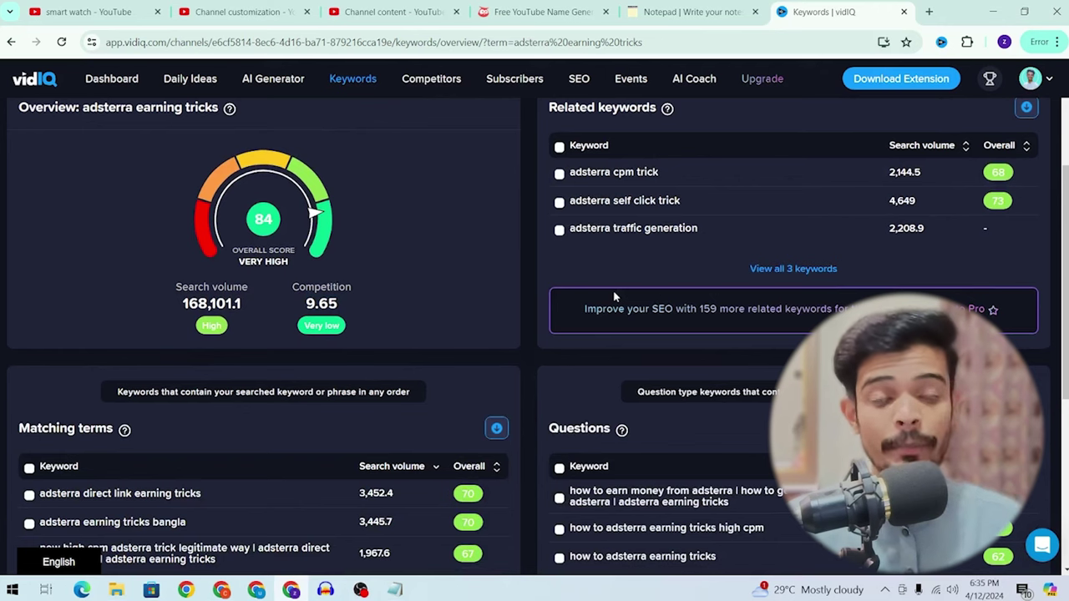
pyautogui.scroll(-3, 614, 297)
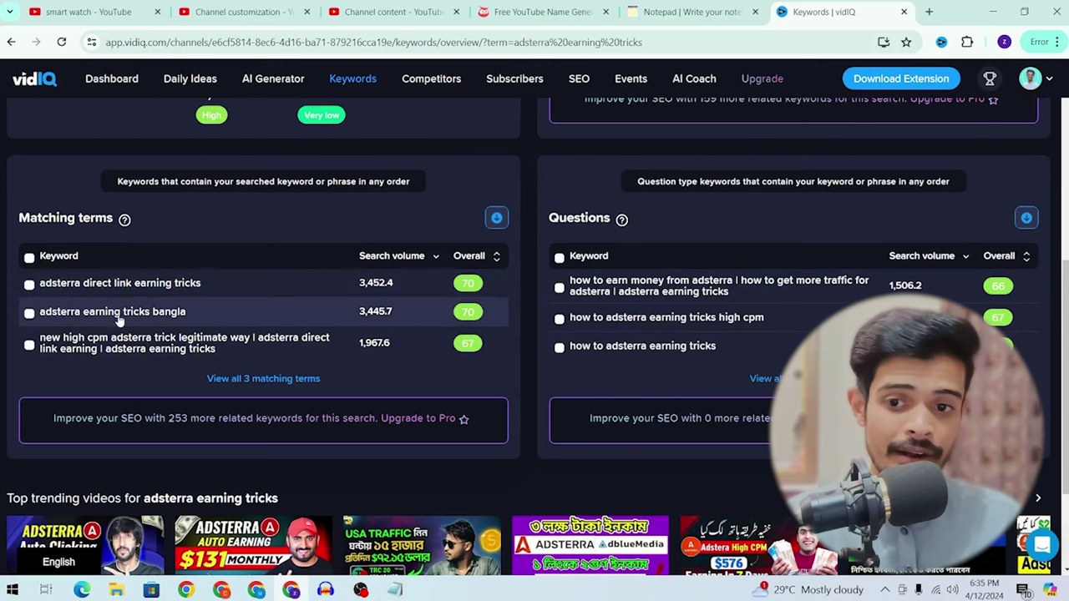
pyautogui.scroll(6, 500, 288)
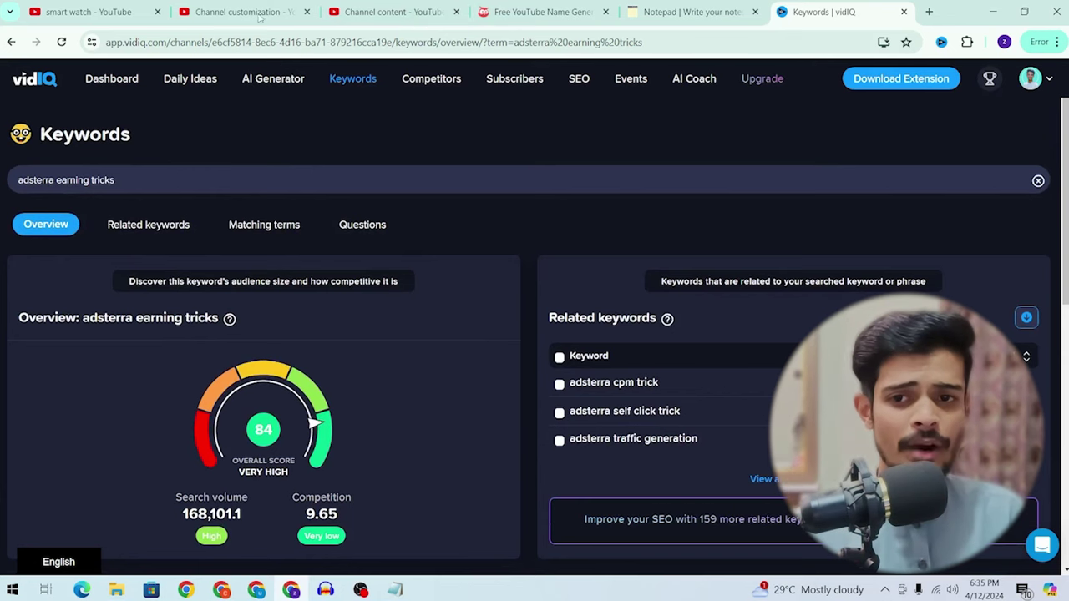
pyautogui.tripleClick(206, 187)
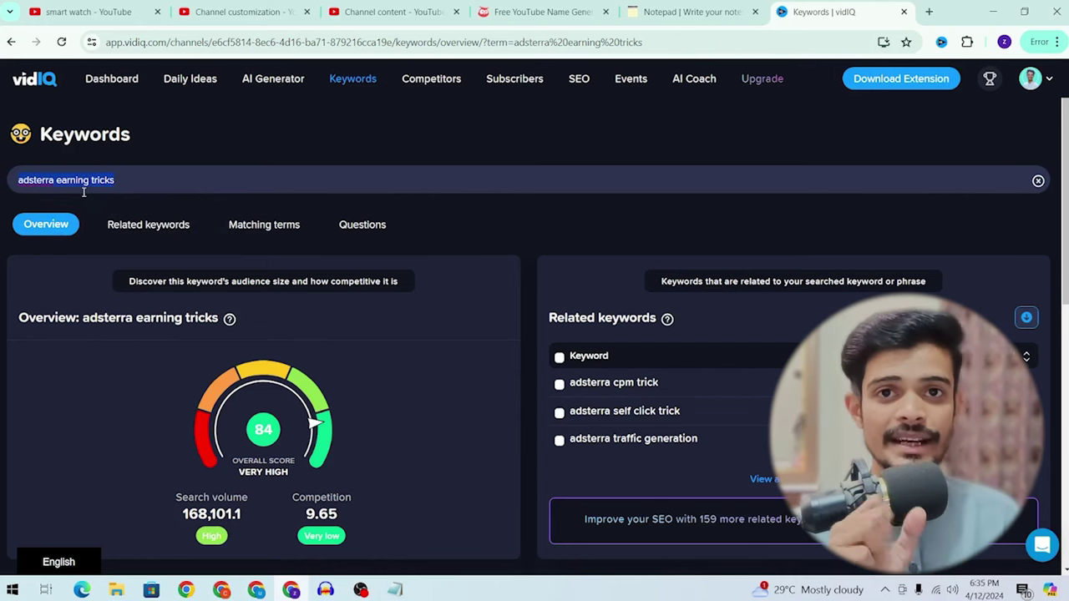
# Step: Copy 'adsterra earning tricks', search it on YouTube, and scroll through the ranking videos
pyautogui.hotkey('ctrl', 'c')
pyautogui.click(83, 11)
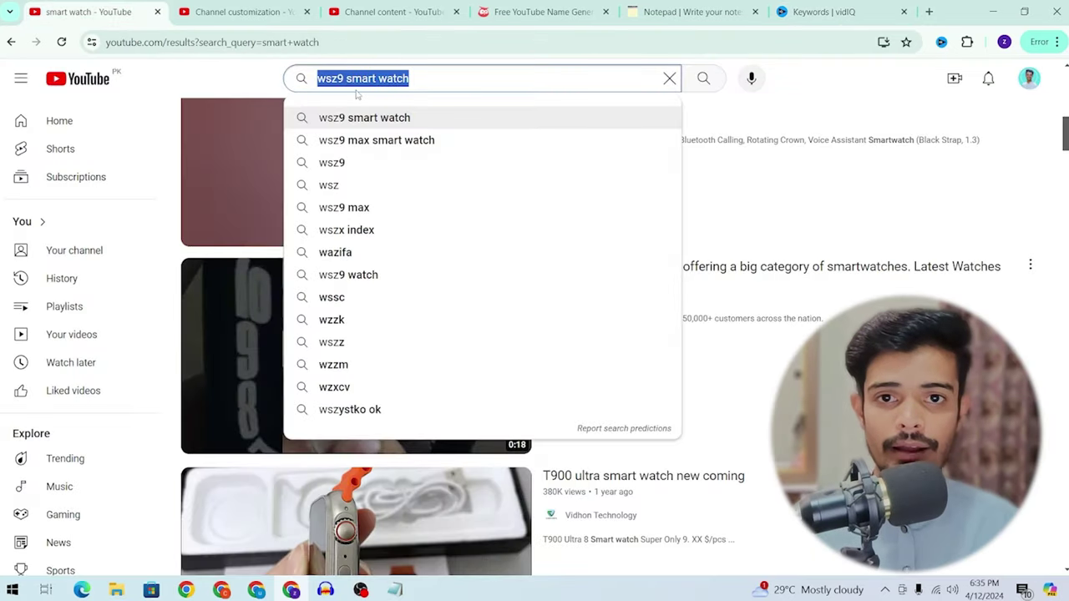
pyautogui.hotkey('ctrl', 'v')
pyautogui.press('Return')
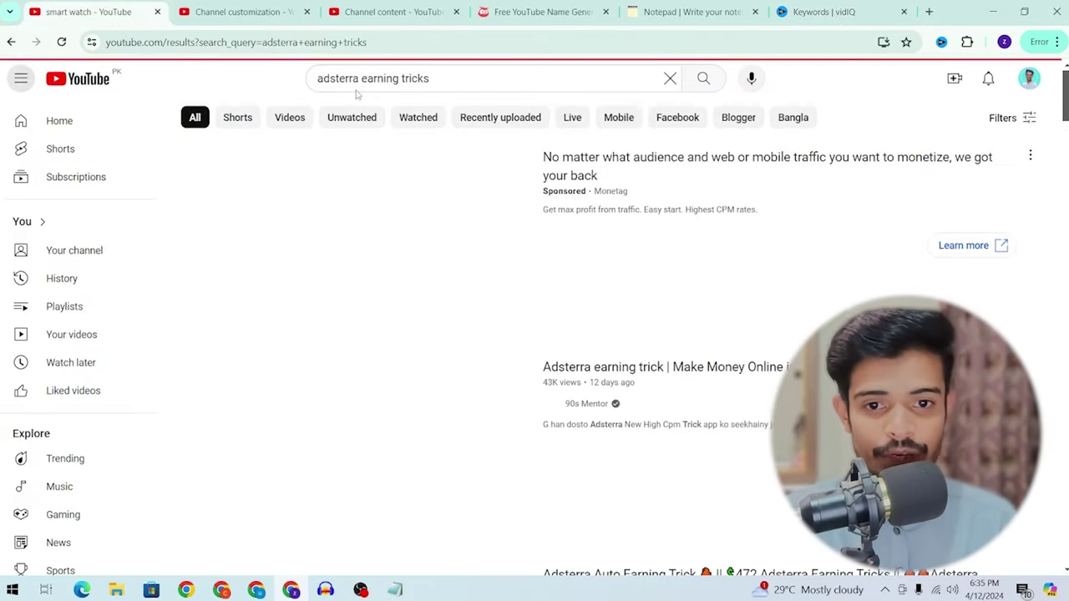
pyautogui.scroll(-3, 693, 299)
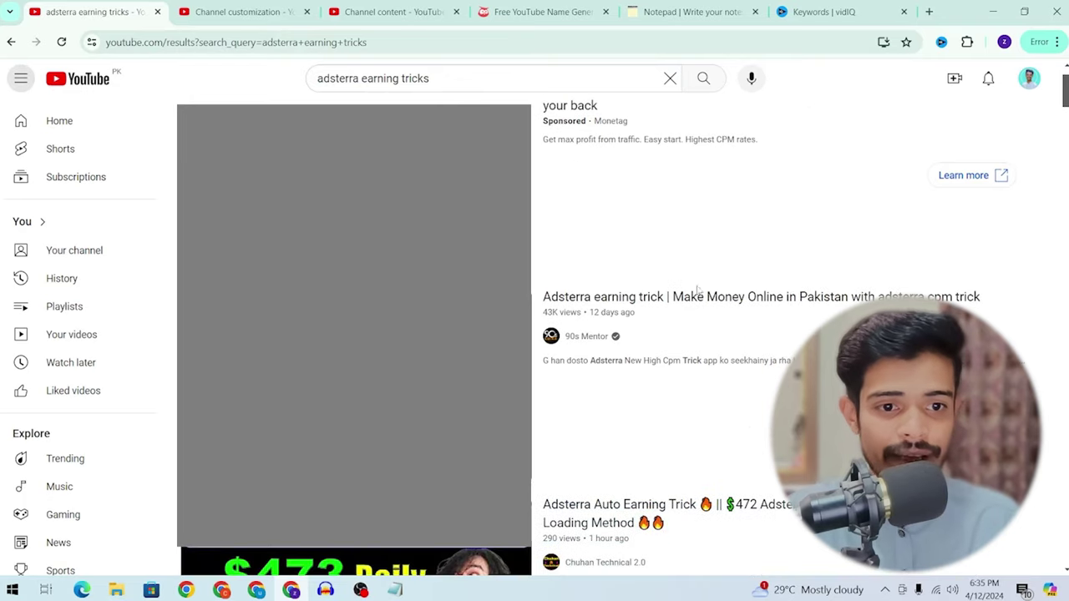
pyautogui.scroll(-6, 697, 301)
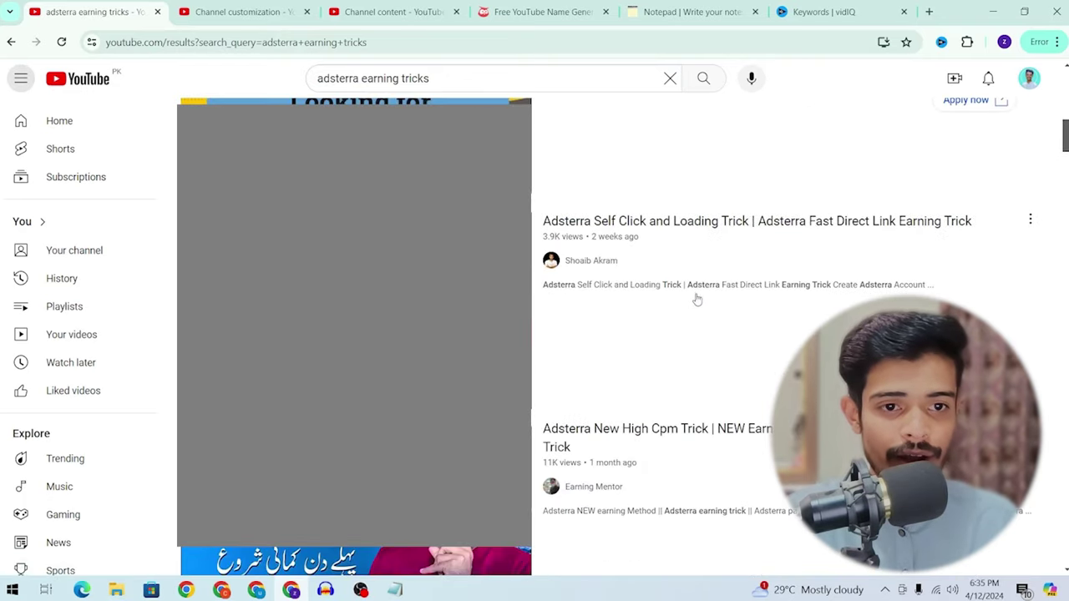
pyautogui.scroll(-2, 683, 228)
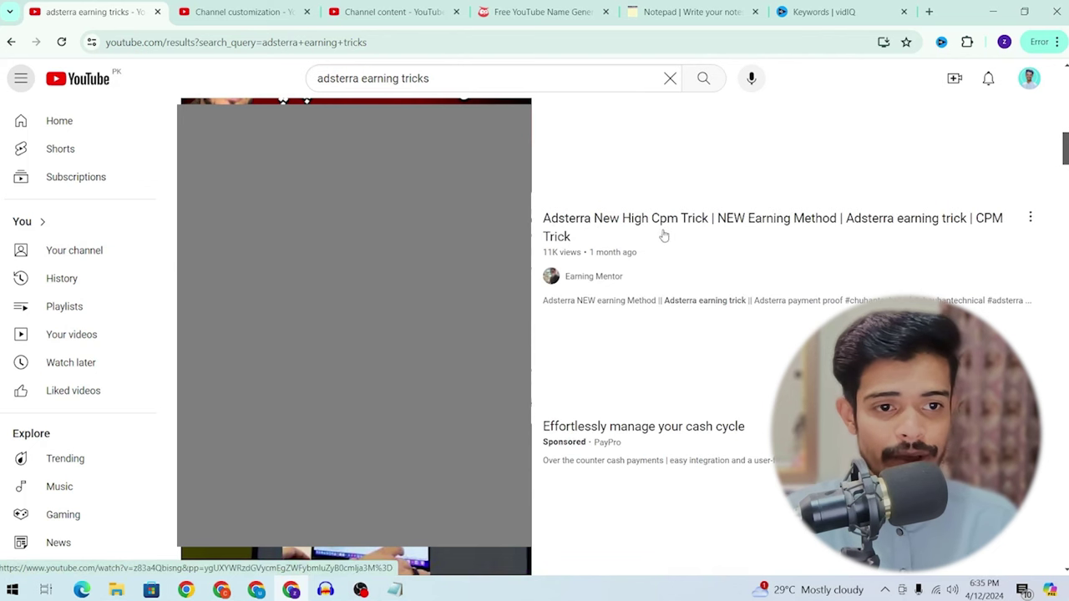
pyautogui.scroll(-4, 668, 234)
pyautogui.scroll(-3, 649, 286)
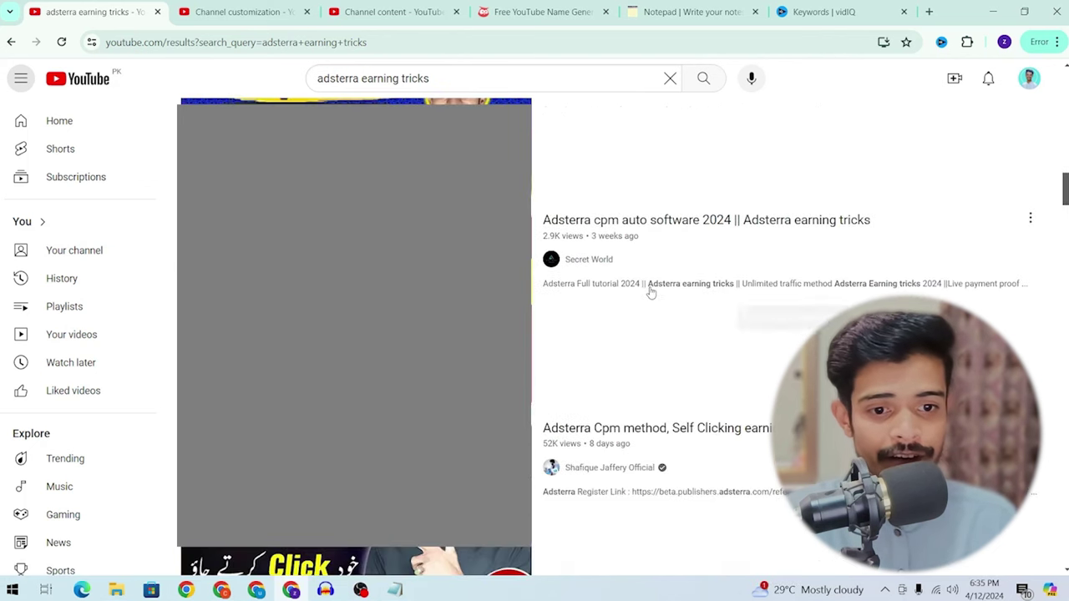
pyautogui.scroll(-3, 656, 275)
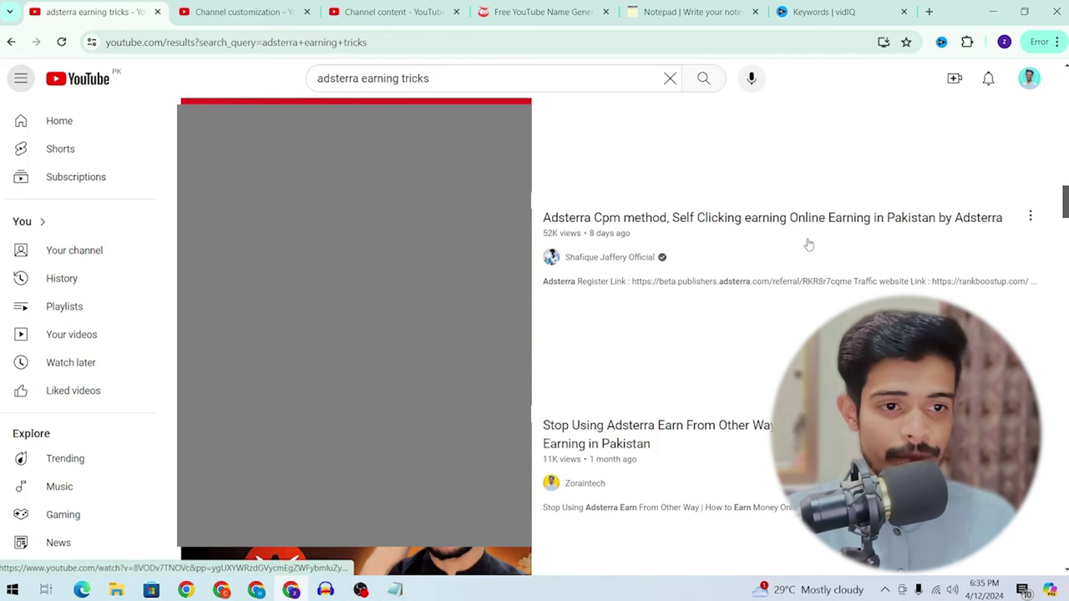
pyautogui.scroll(-2, 789, 229)
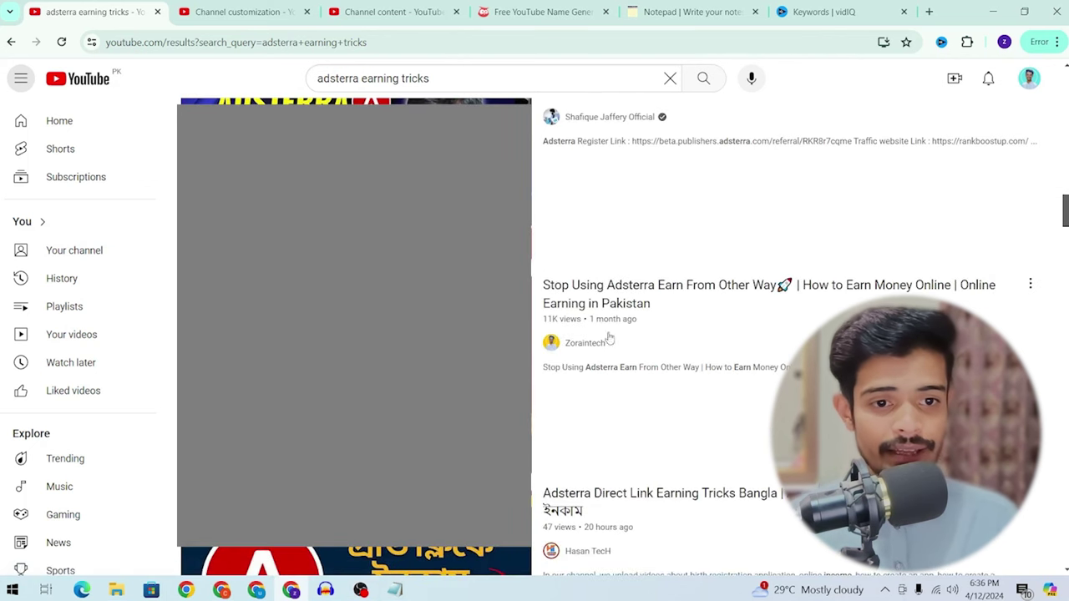
pyautogui.scroll(-9, 616, 270)
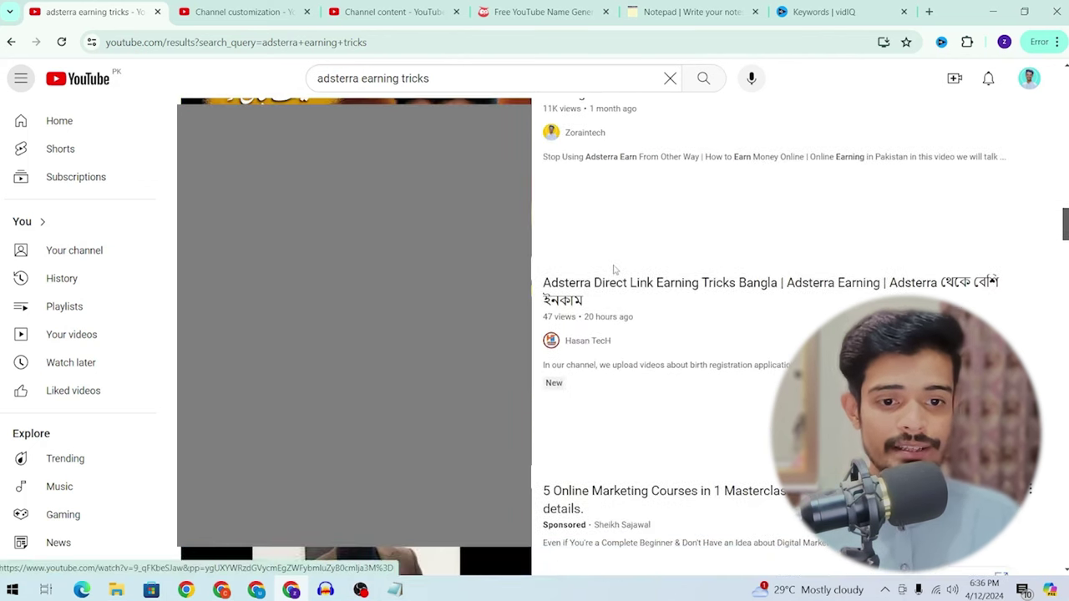
pyautogui.scroll(-3, 615, 271)
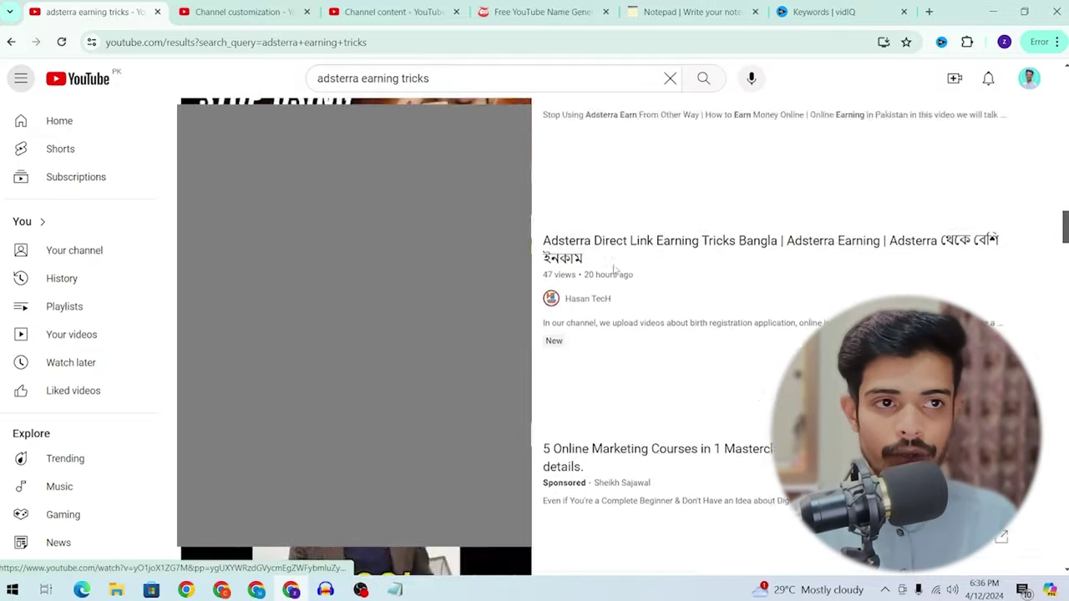
pyautogui.scroll(5, 643, 259)
# Step: Write 'Adsterra earning tricks 2024 | Adsterra self clicking earning trick' in the notepad
pyautogui.click(692, 11)
pyautogui.hotkey('ctrl', 'a')
pyautogui.hotkey('ctrl', 'v')
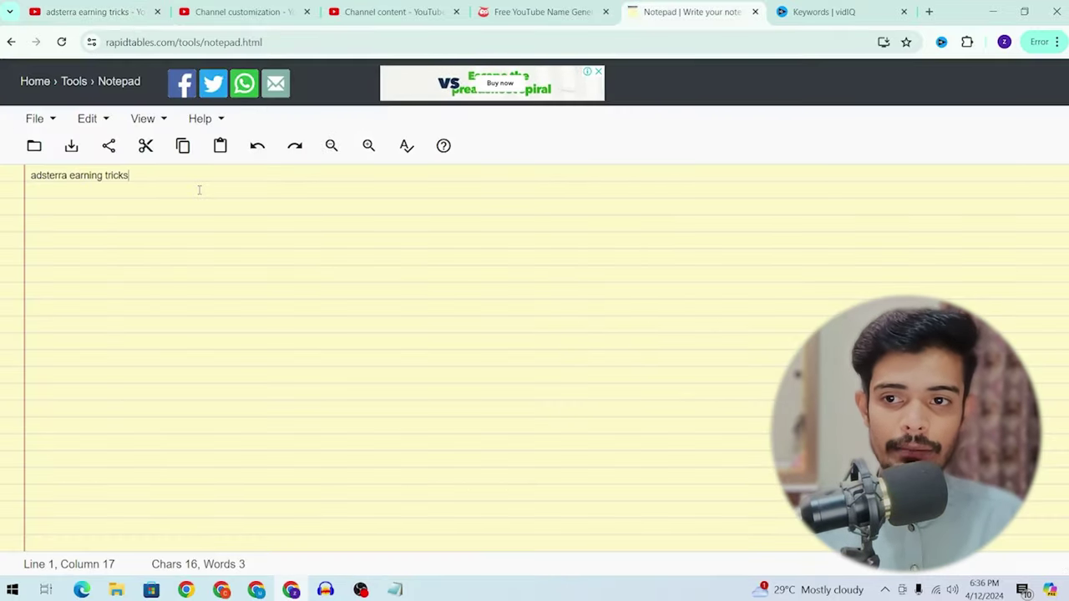
pyautogui.click(37, 175)
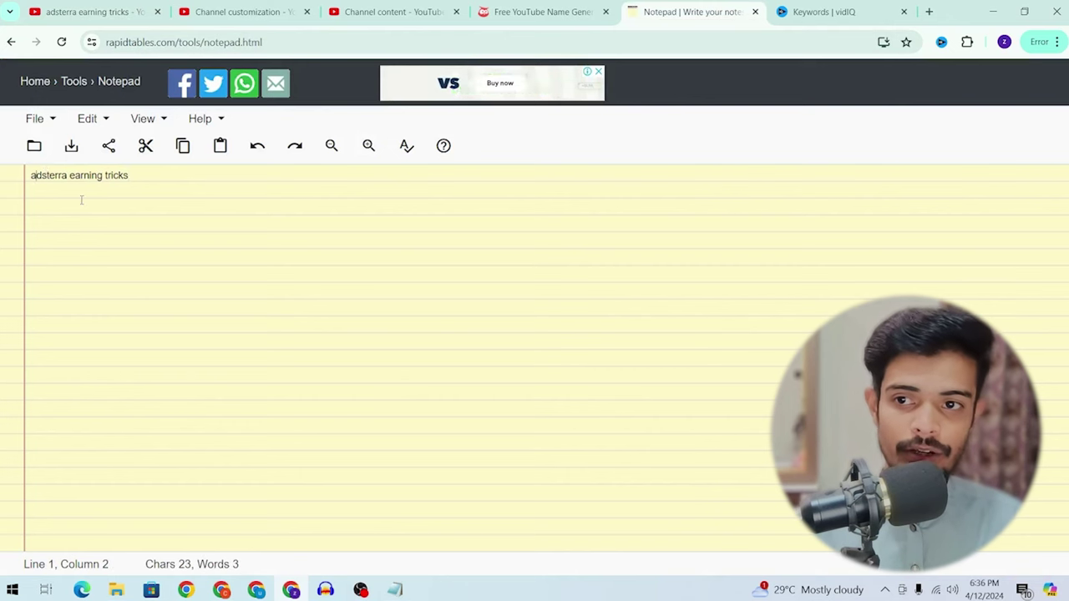
pyautogui.press('BackSpace')
pyautogui.write('A')
pyautogui.hotkey('ctrl', 'Right')
pyautogui.press('End')
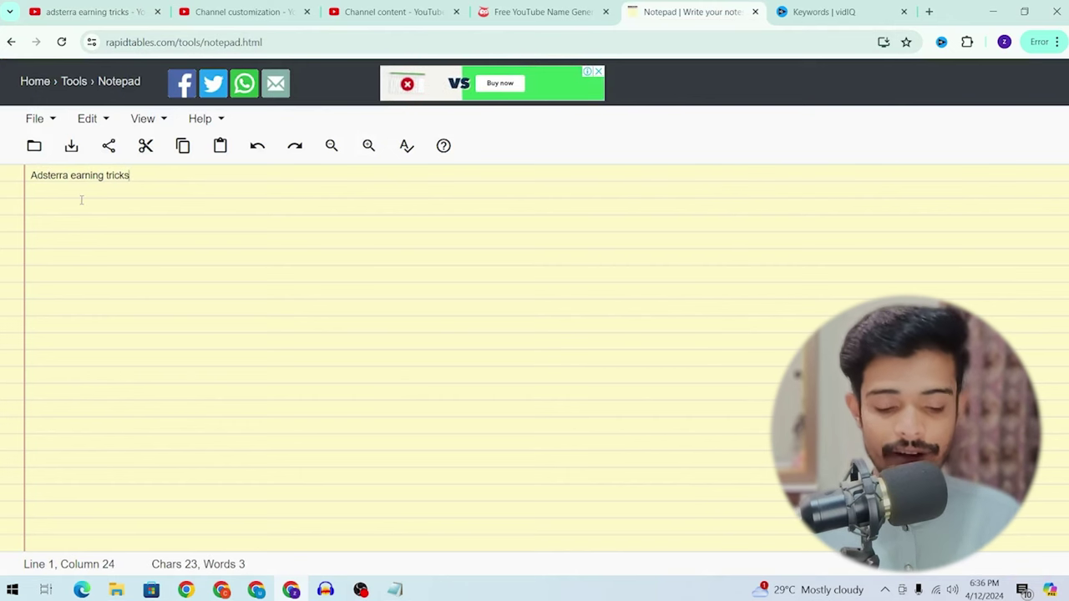
pyautogui.write('2024')
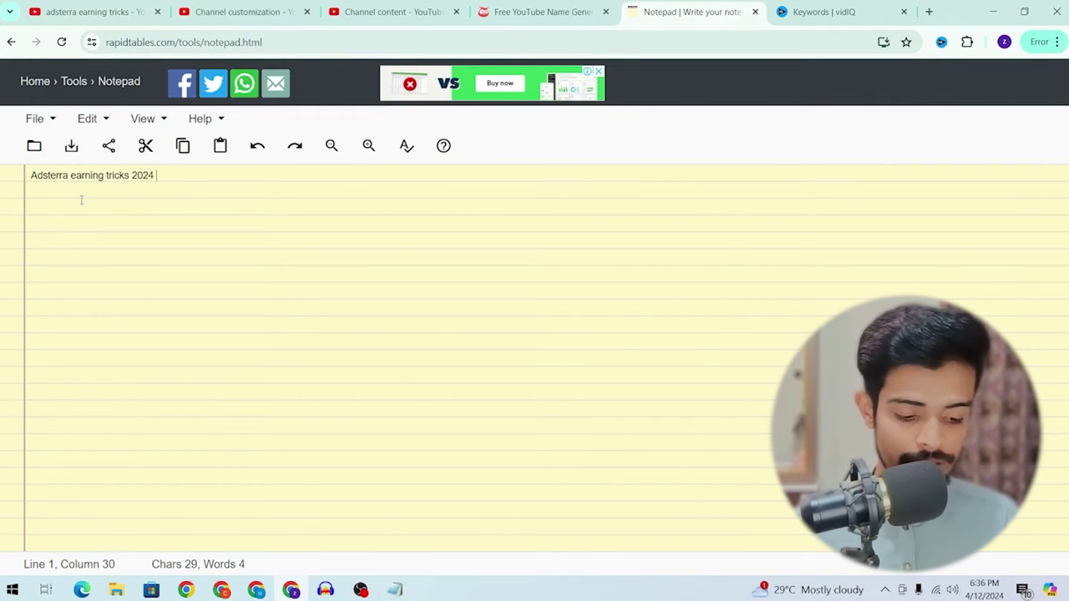
pyautogui.write(' |')
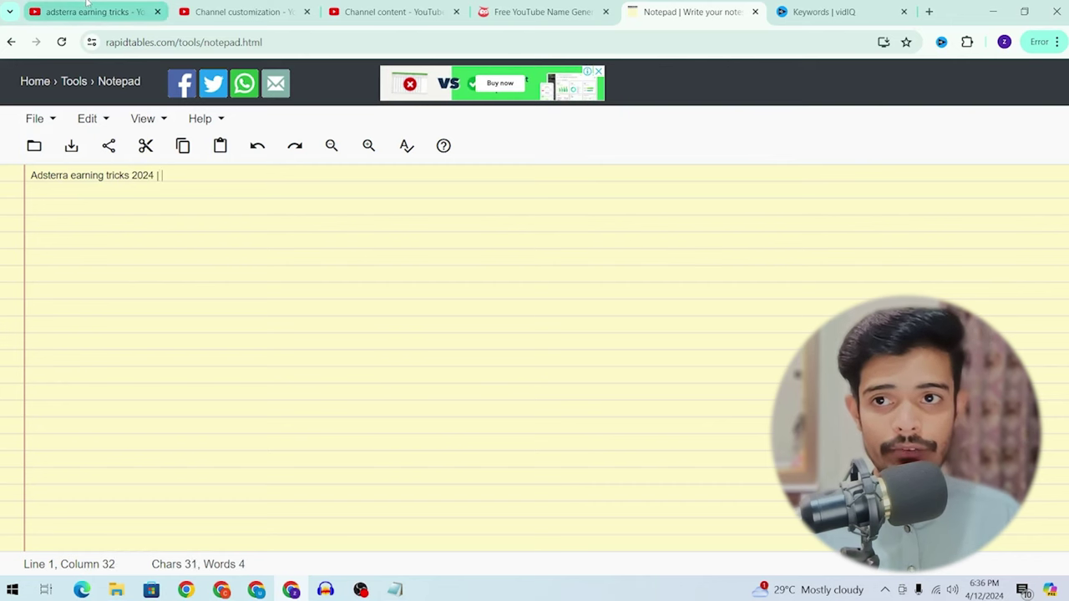
pyautogui.hotkey('ctrl', 'v')
# Step: Check the title's parts and select the whole title line for copying
pyautogui.tripleClick(334, 175)
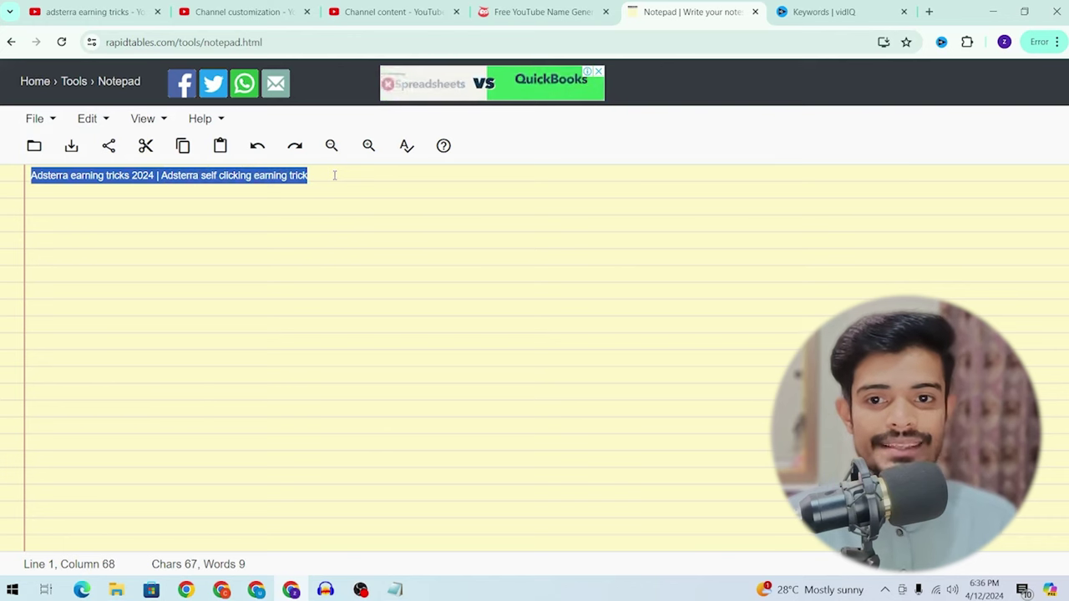
pyautogui.moveTo(335, 175); pyautogui.dragTo(157, 194)
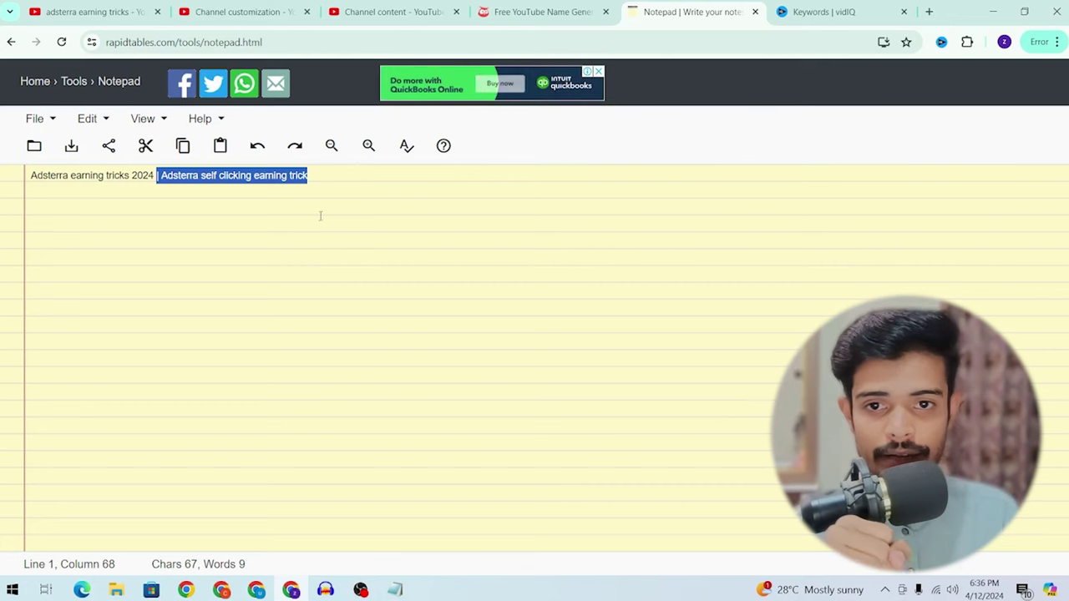
pyautogui.doubleClick(320, 175)
pyautogui.click(321, 179)
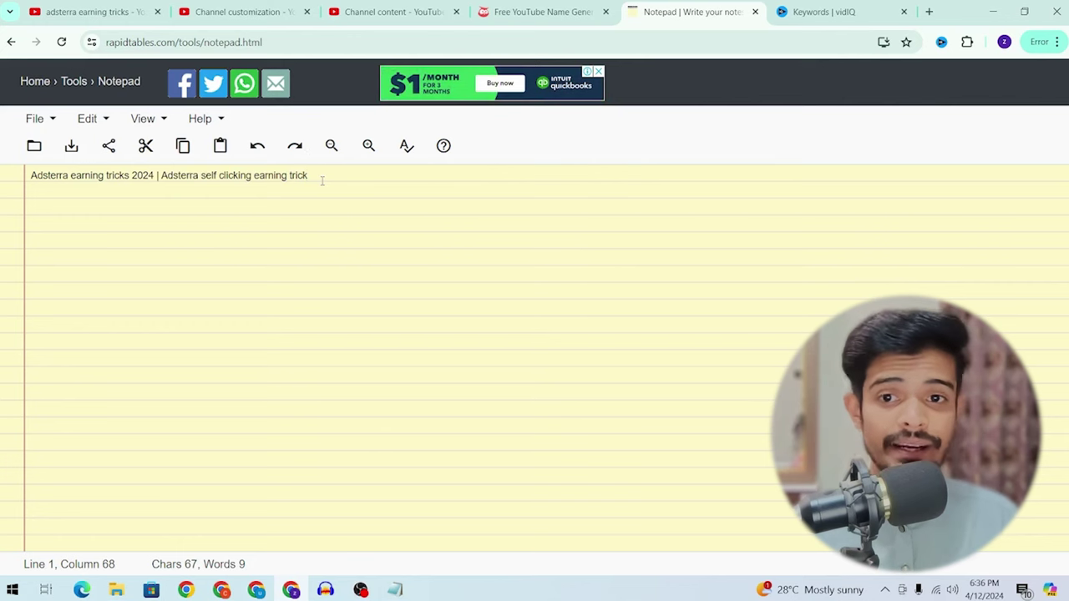
pyautogui.hotkey('ctrl', 'a')
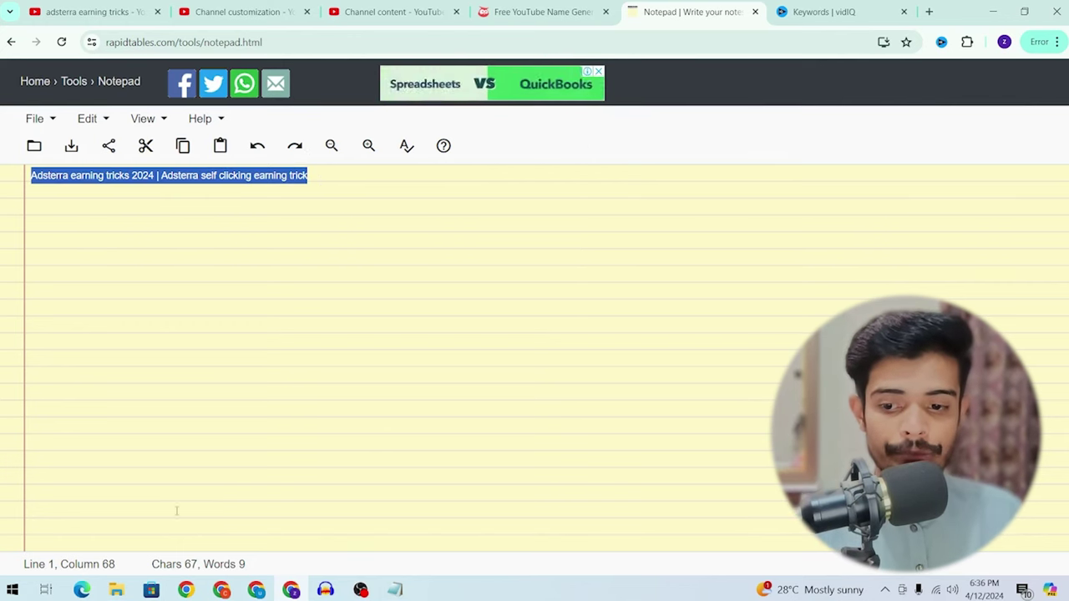
# Step: Rename the MY YOUTUBE CHANNEL video in VIDEO ASSETS to the Adsterra title, then return to Chrome
pyautogui.moveTo(116, 590)
pyautogui.click(227, 526)
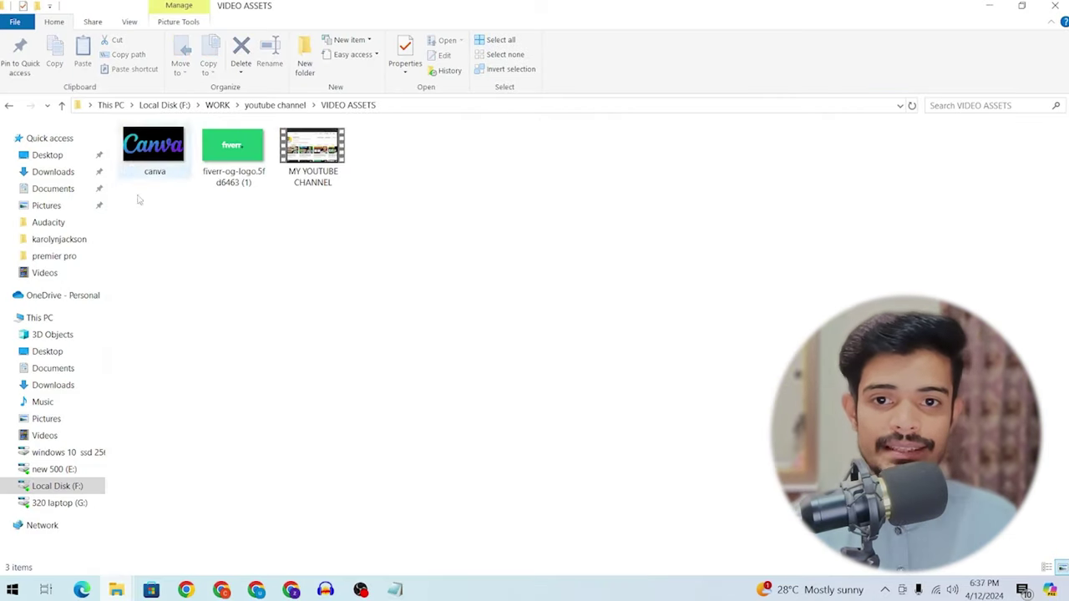
pyautogui.click(288, 154)
pyautogui.press('F2')
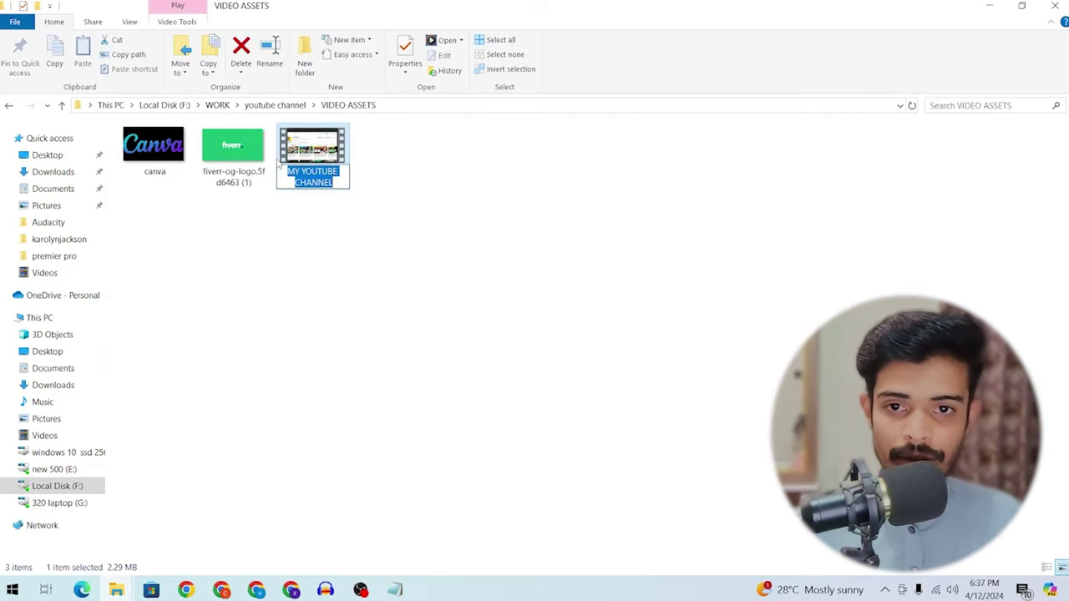
pyautogui.write('Adsterra earning tricks 2024 Adsterra self clicking earning trick')
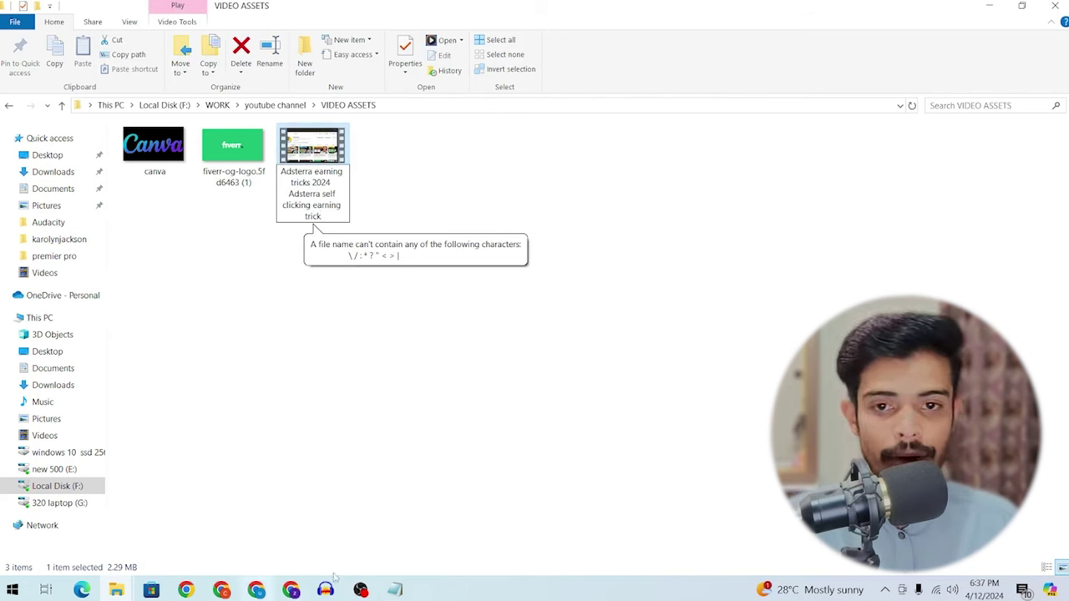
pyautogui.click(251, 590)
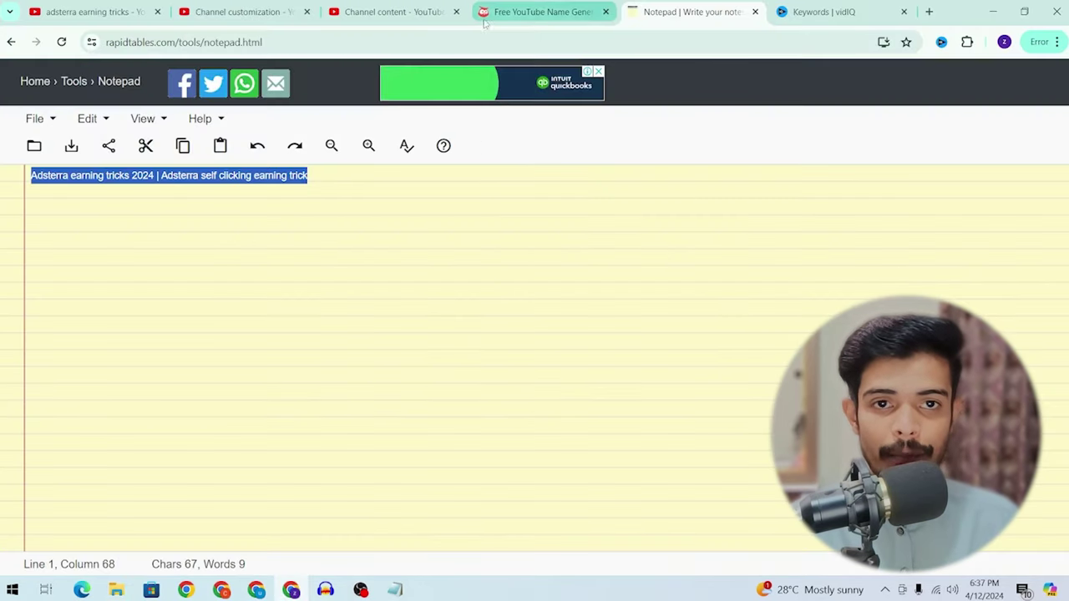
# Step: Upload the renamed Adsterra earning tricks video file through Studio's Upload videos dialog
pyautogui.click(374, 7)
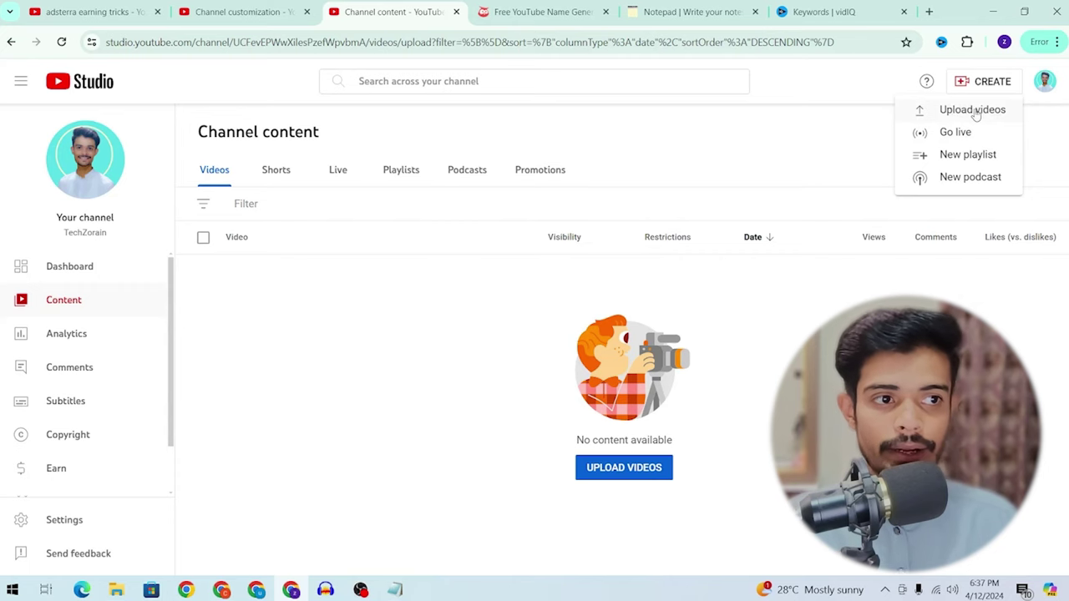
pyautogui.click(976, 113)
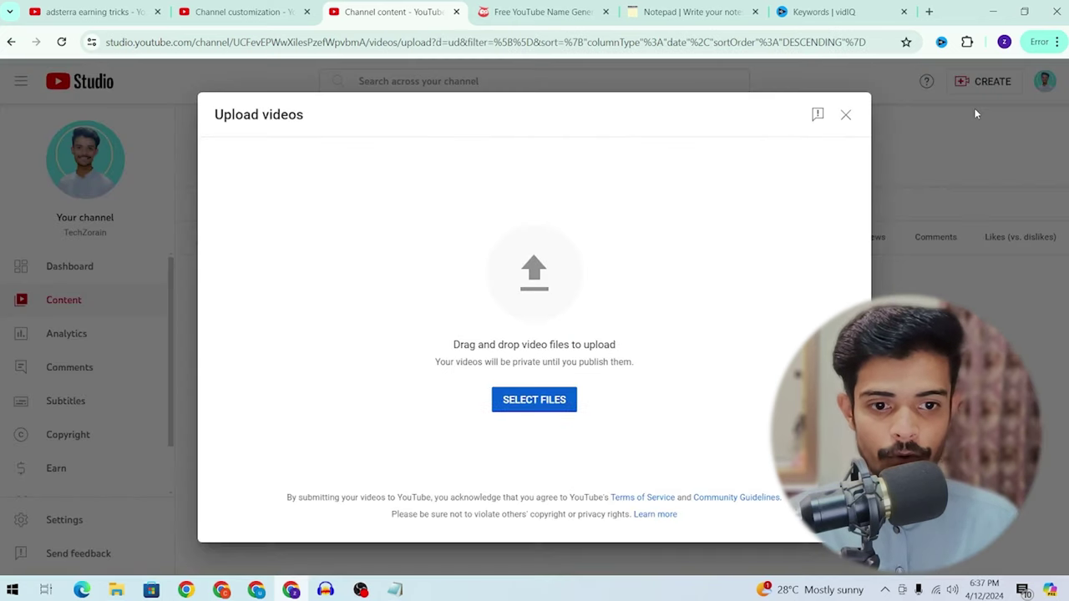
pyautogui.click(558, 401)
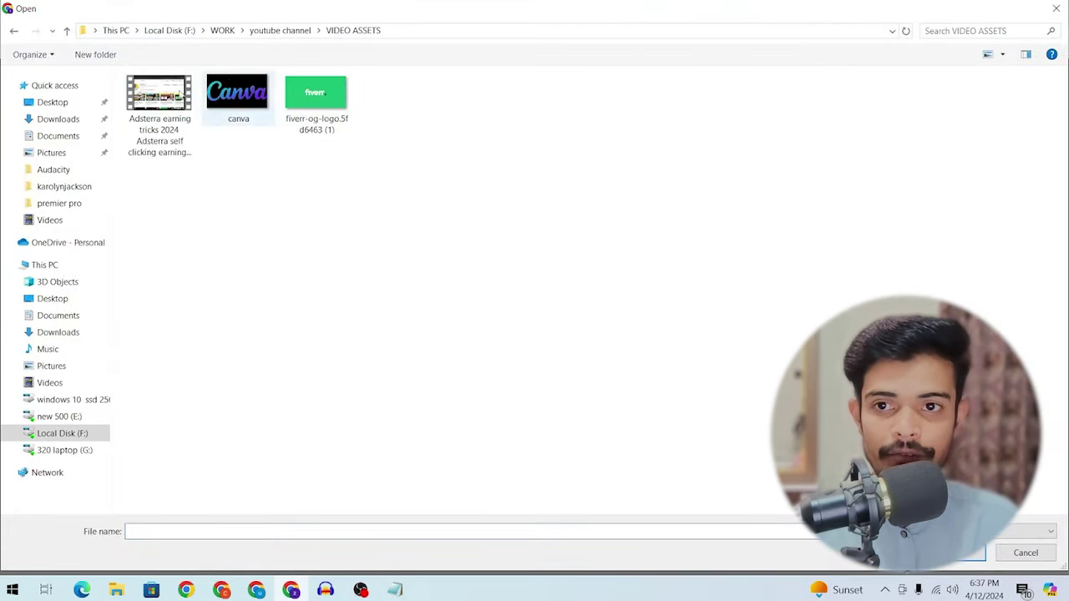
pyautogui.click(147, 94)
pyautogui.press('Return')
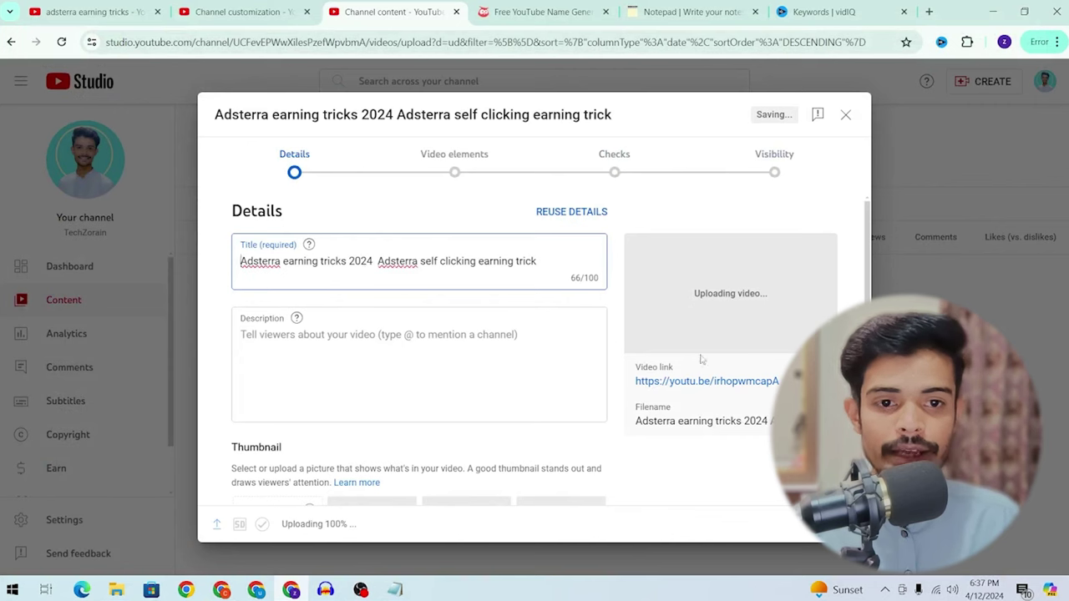
# Step: Compare the auto-filled title with the uploaded video's file name
pyautogui.hotkey('ctrl', 'a')
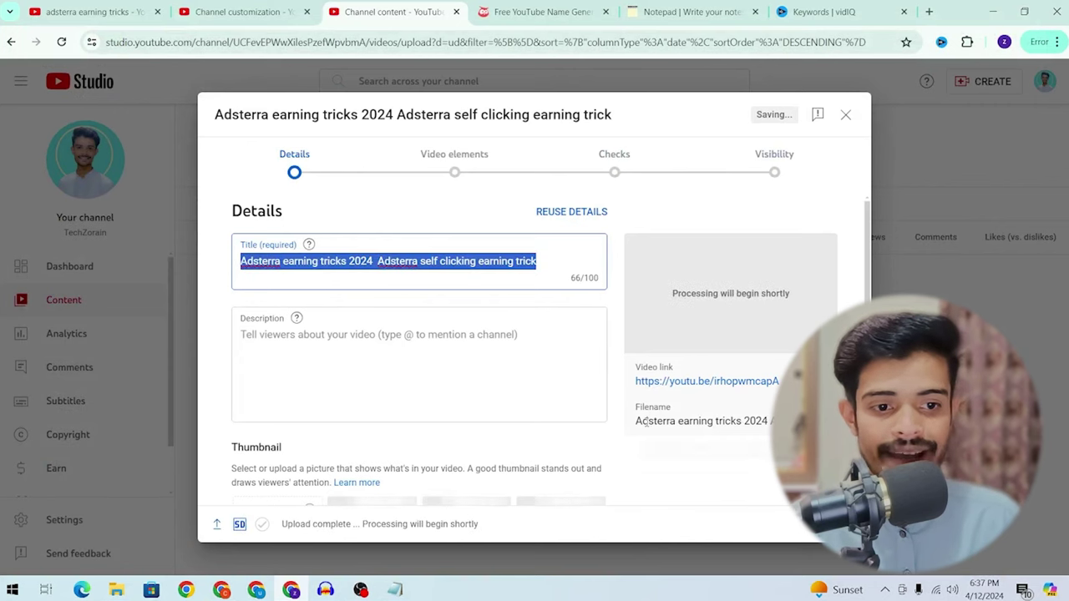
pyautogui.doubleClick(646, 422)
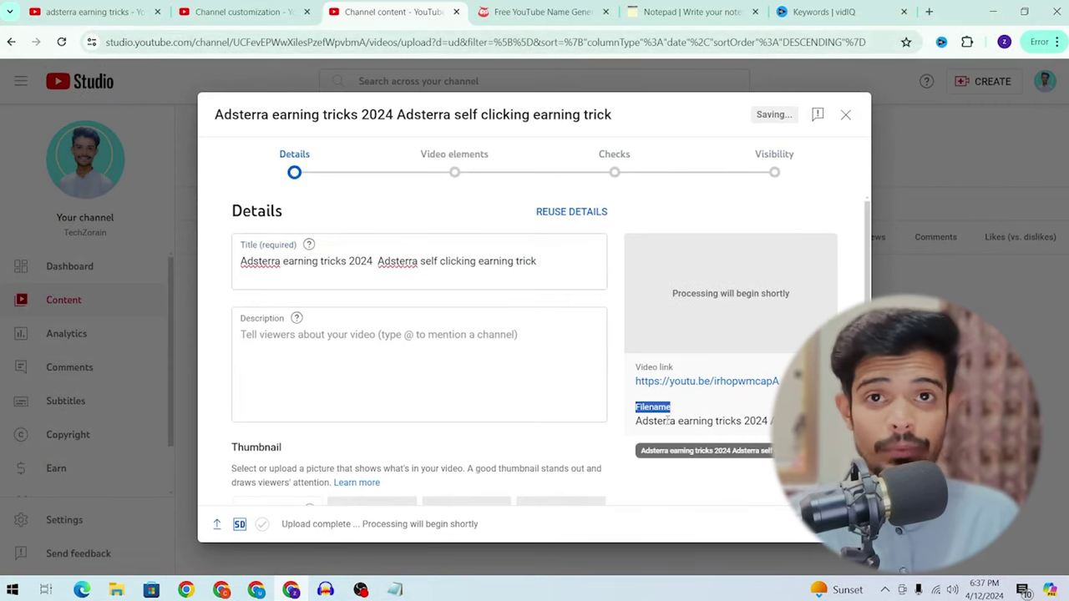
pyautogui.moveTo(636, 421); pyautogui.dragTo(743, 421)
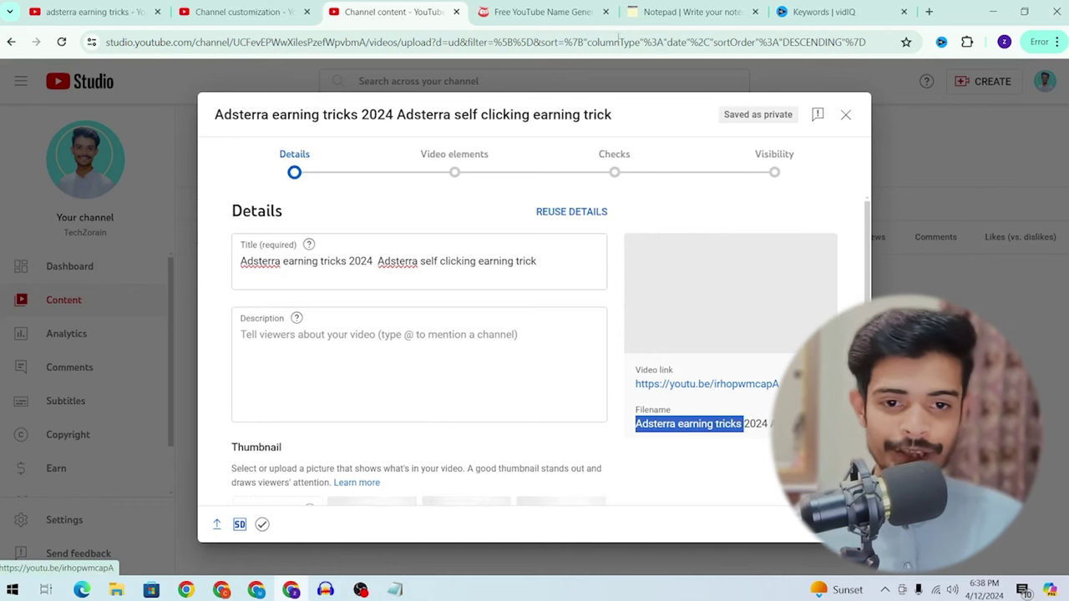
pyautogui.tripleClick(479, 273)
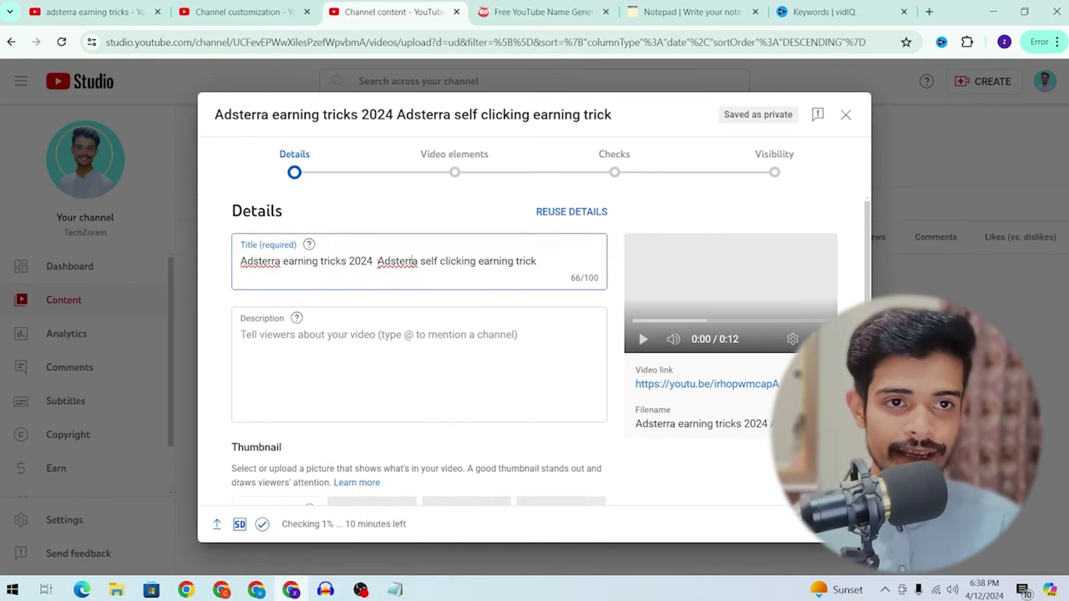
# Step: Replace the Studio title with the pipe-separated title copied from the notepad
pyautogui.click(693, 12)
pyautogui.hotkey('ctrl', 'c')
pyautogui.click(392, 11)
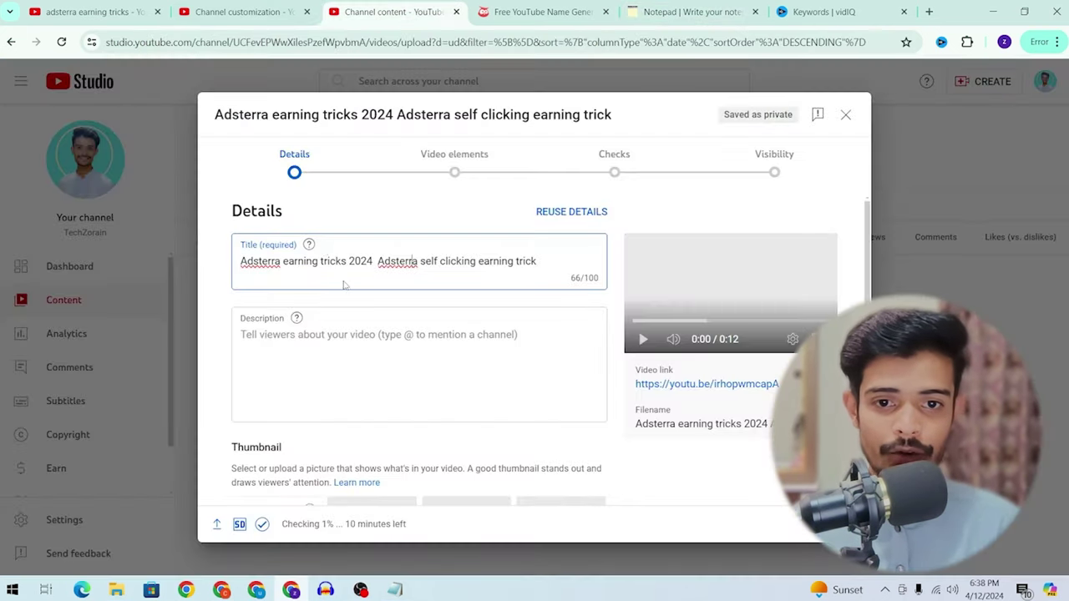
pyautogui.hotkey('ctrl', 'a')
pyautogui.hotkey('ctrl', 'v')
# Step: Paste the title as the description's first line and open the RapidTags site
pyautogui.moveTo(571, 262); pyautogui.dragTo(234, 269)
pyautogui.hotkey('ctrl', 'c')
pyautogui.click(504, 340)
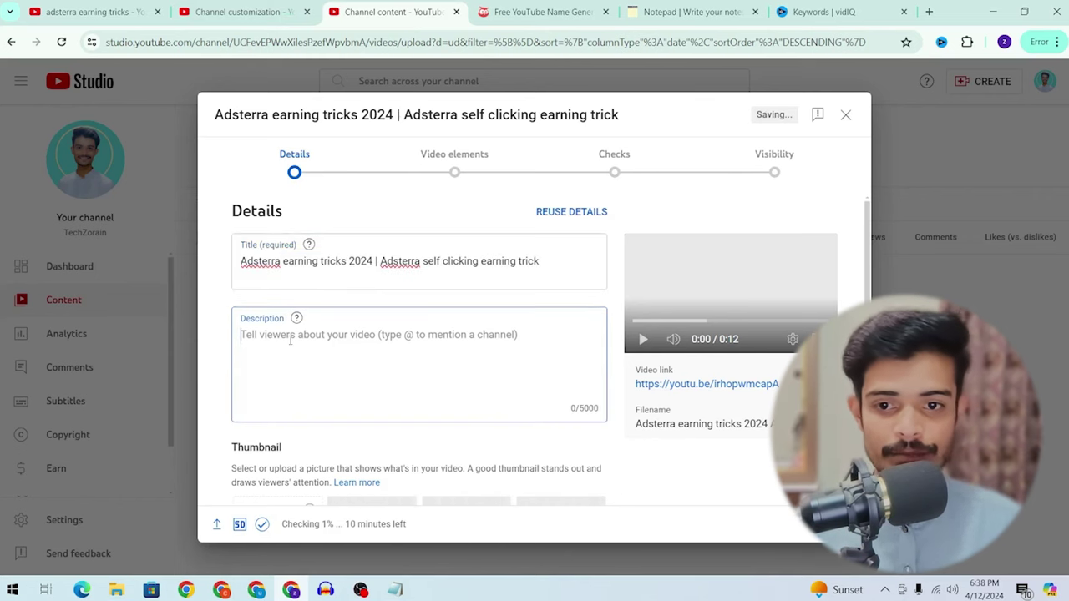
pyautogui.hotkey('ctrl', 'v')
pyautogui.press('Return')
pyautogui.press('Return')
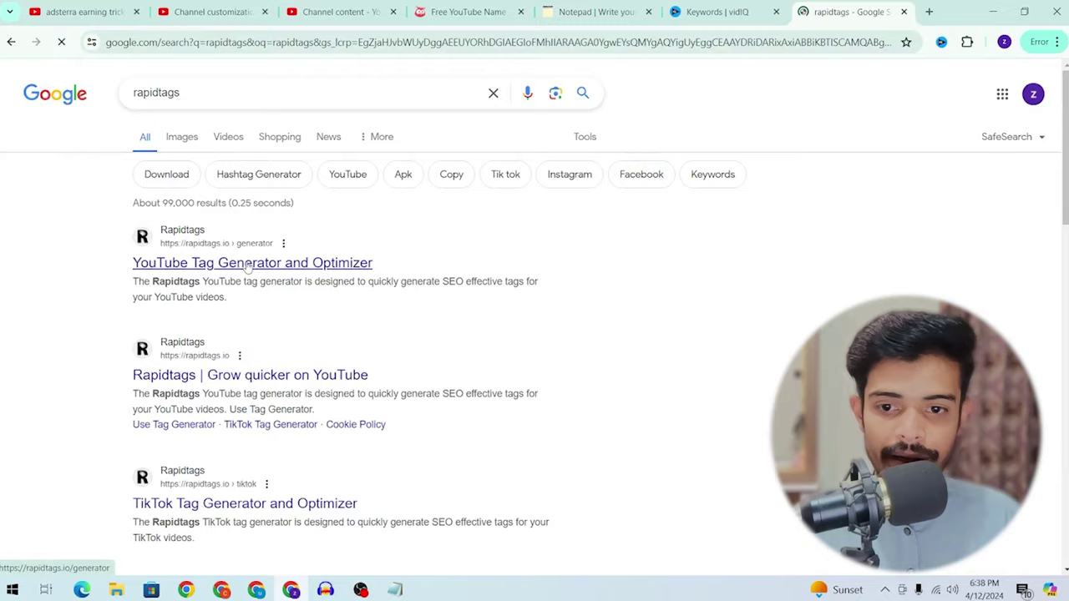
pyautogui.click(249, 264)
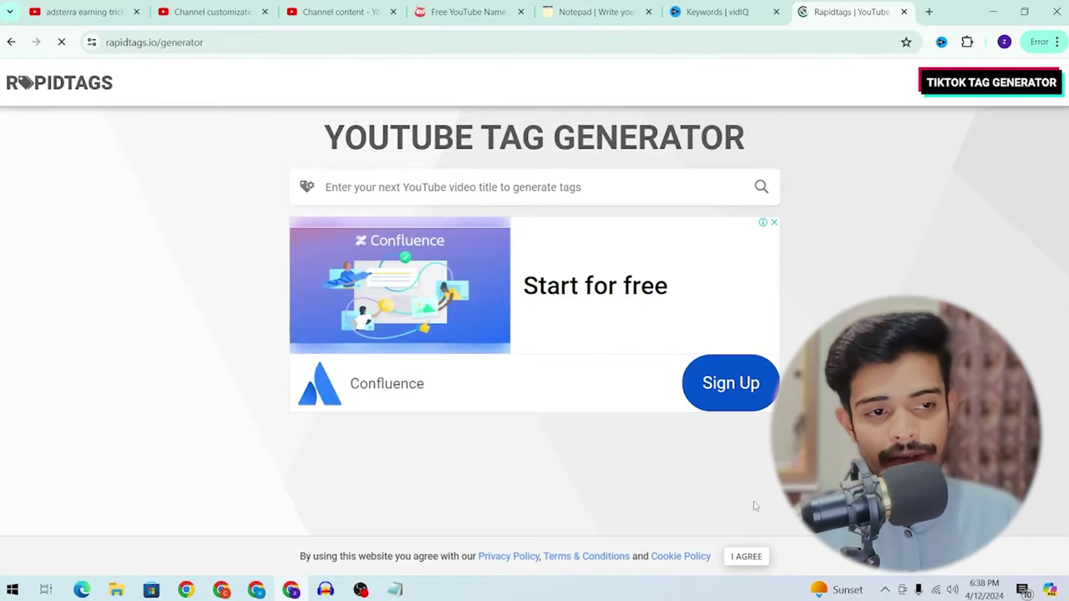
# Step: Paste the Adsterra title into RapidTags, copy the generated tag list, and return to Studio
pyautogui.click(507, 195)
pyautogui.hotkey('ctrl', 'v')
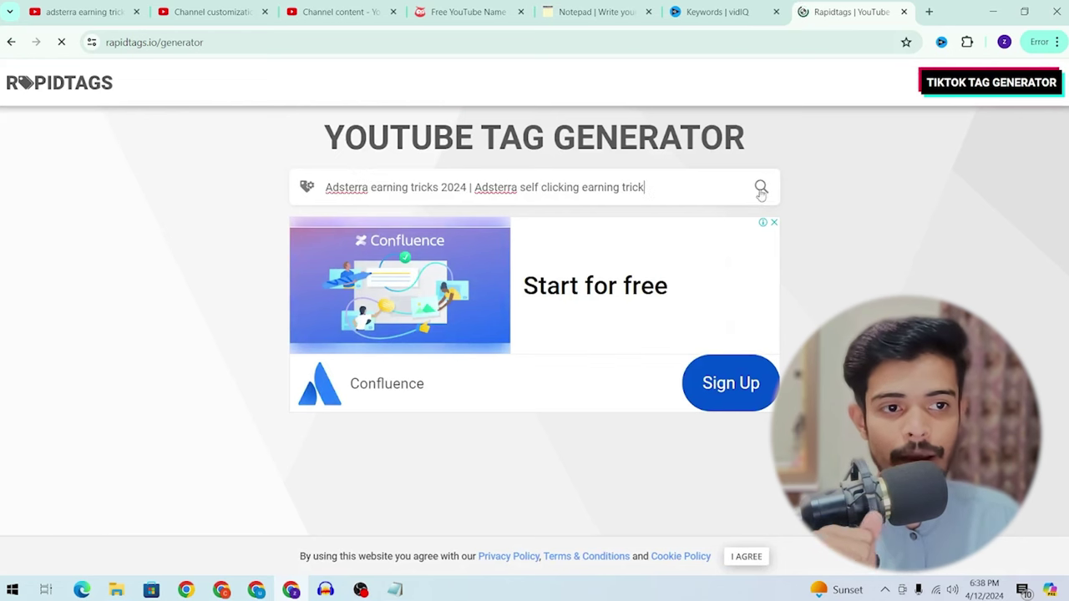
pyautogui.click(761, 187)
pyautogui.scroll(-3, 541, 278)
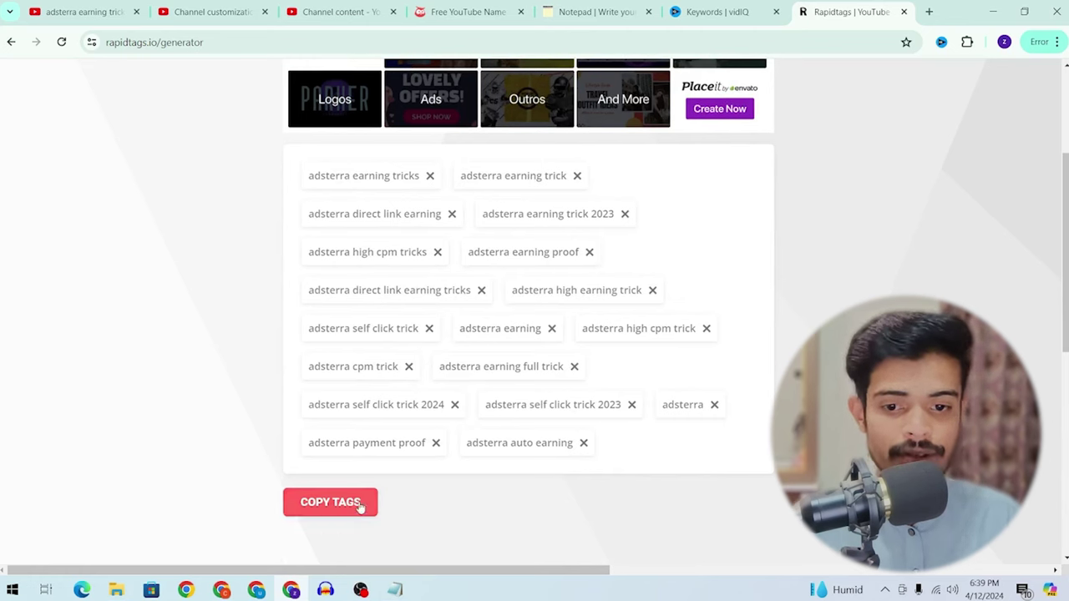
pyautogui.click(343, 506)
pyautogui.click(322, 9)
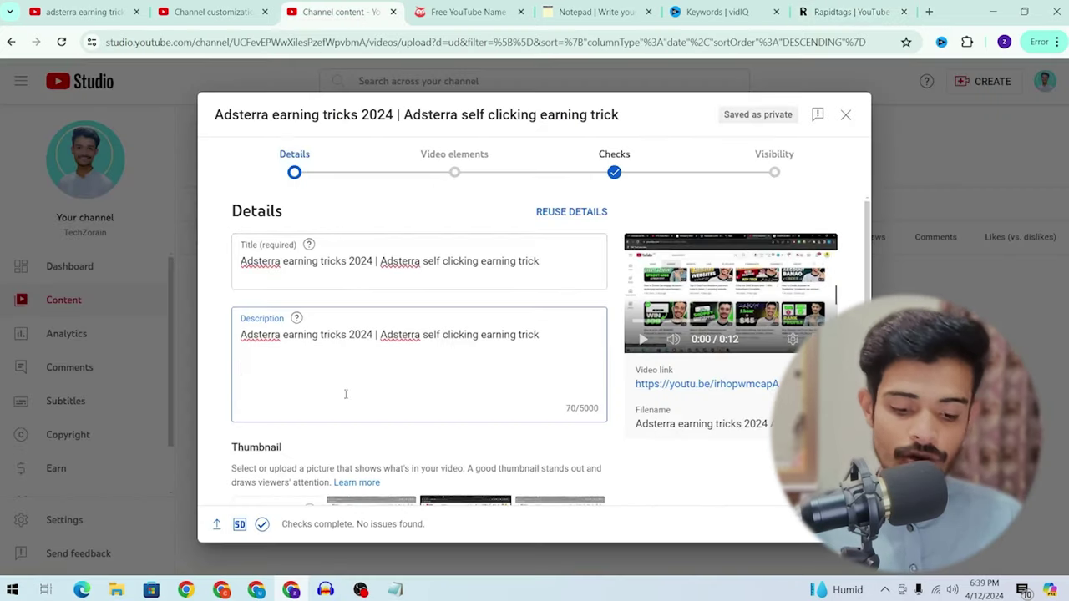
# Step: Add 'in this video we will talk about' followed by the pasted RapidTags keywords to the description
pyautogui.write('in this')
pyautogui.press('BackSpace')
pyautogui.write('his video we will')
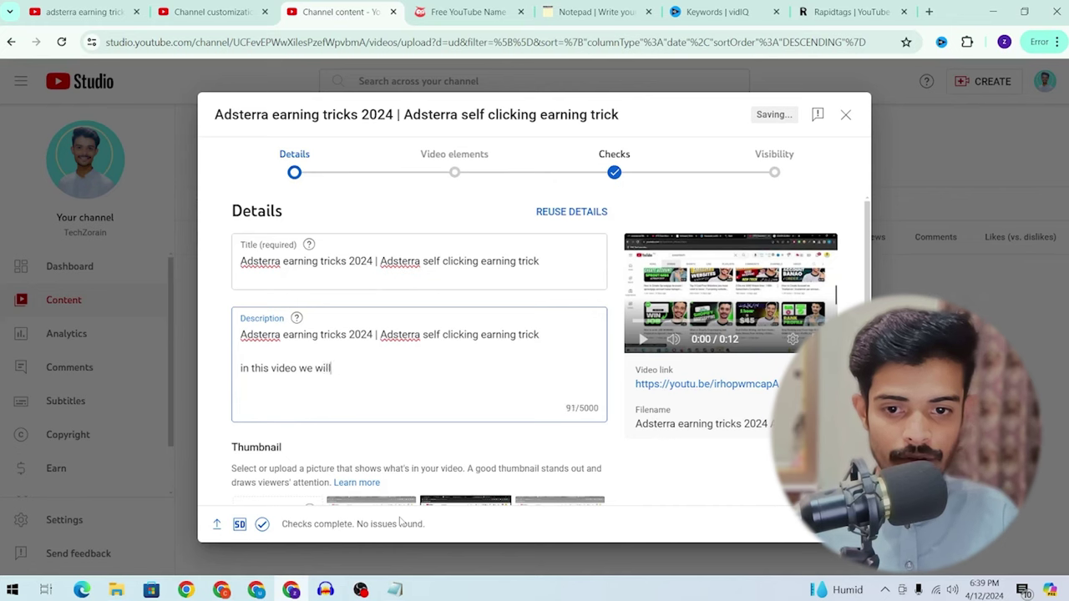
pyautogui.write(' talk about:')
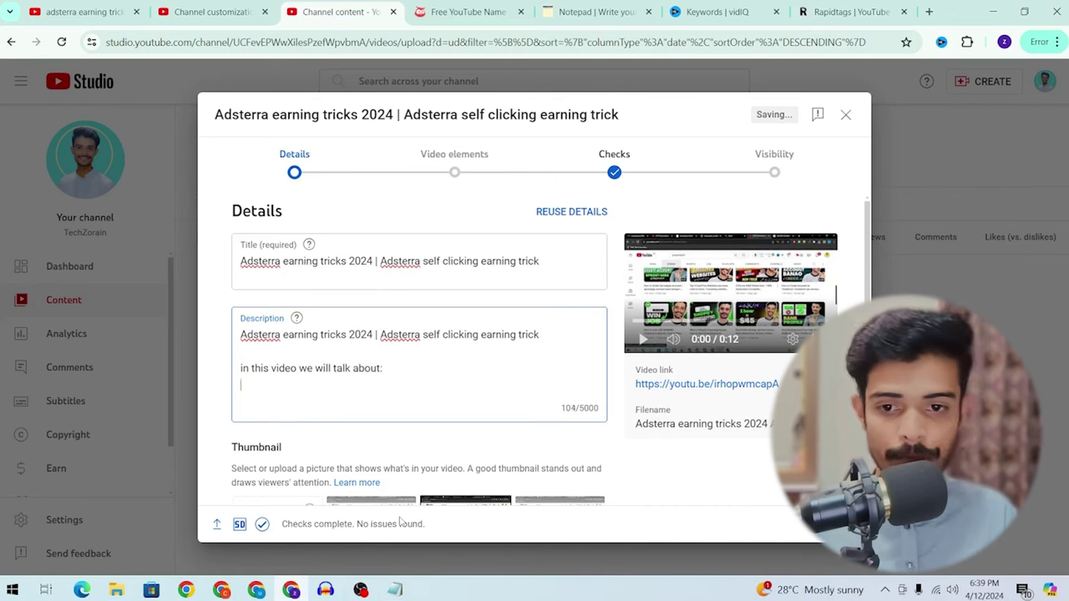
pyautogui.hotkey('ctrl', 'v')
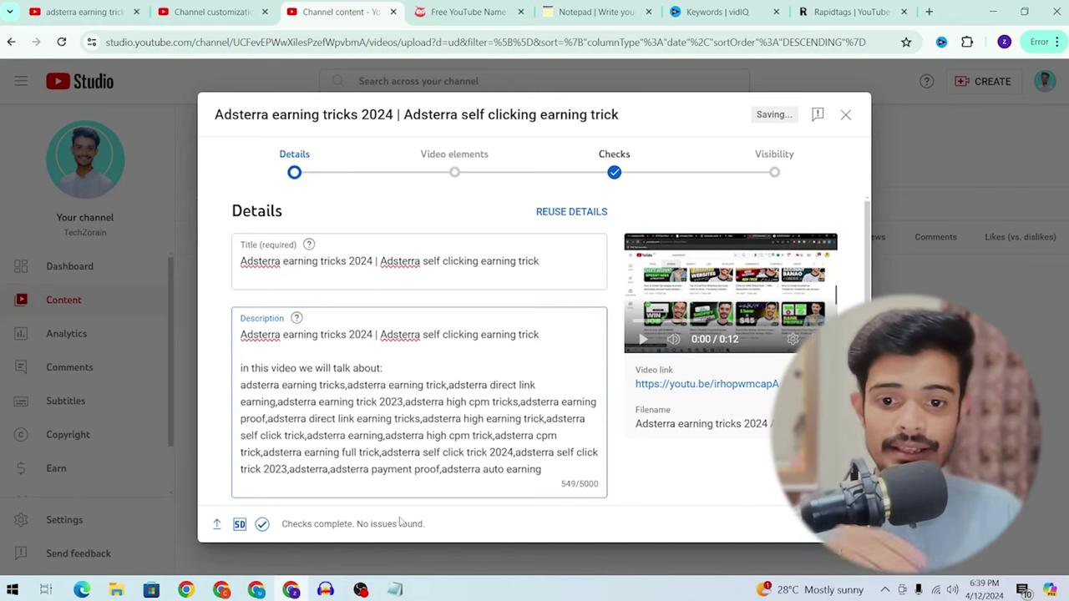
pyautogui.scroll(-2, 409, 430)
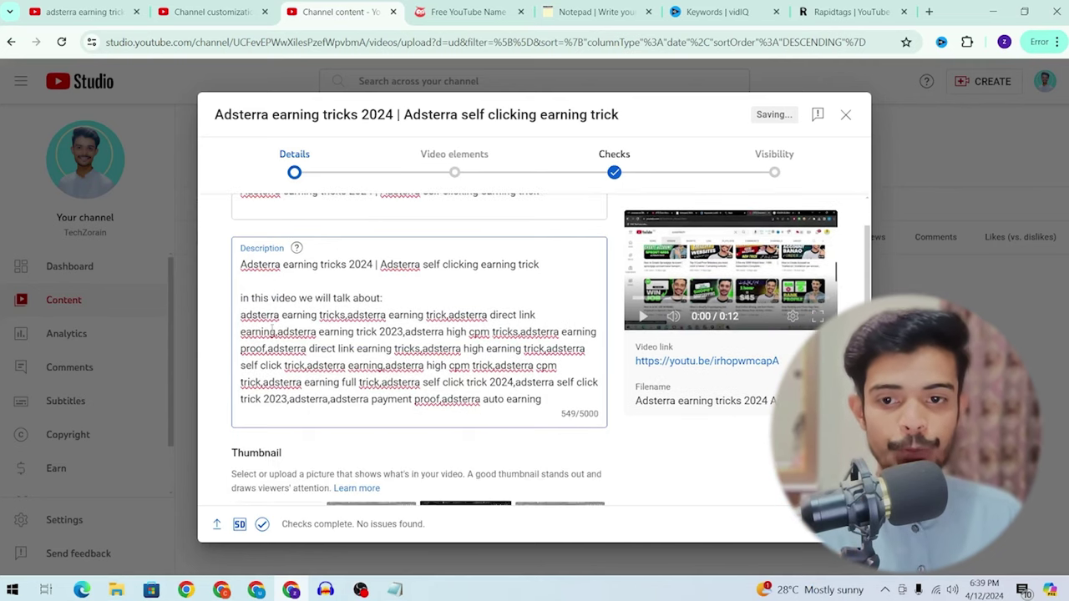
pyautogui.moveTo(241, 264); pyautogui.dragTo(539, 265)
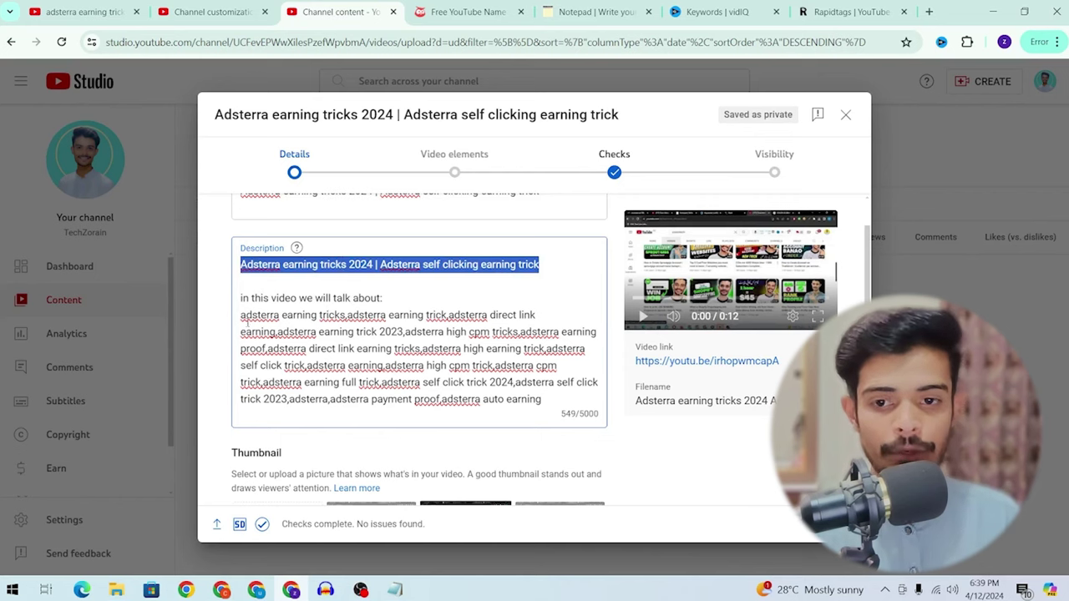
# Step: Remove stray commas after 'proof', after '2024' and before 'adsterra cpm' in the tag list
pyautogui.click(548, 400)
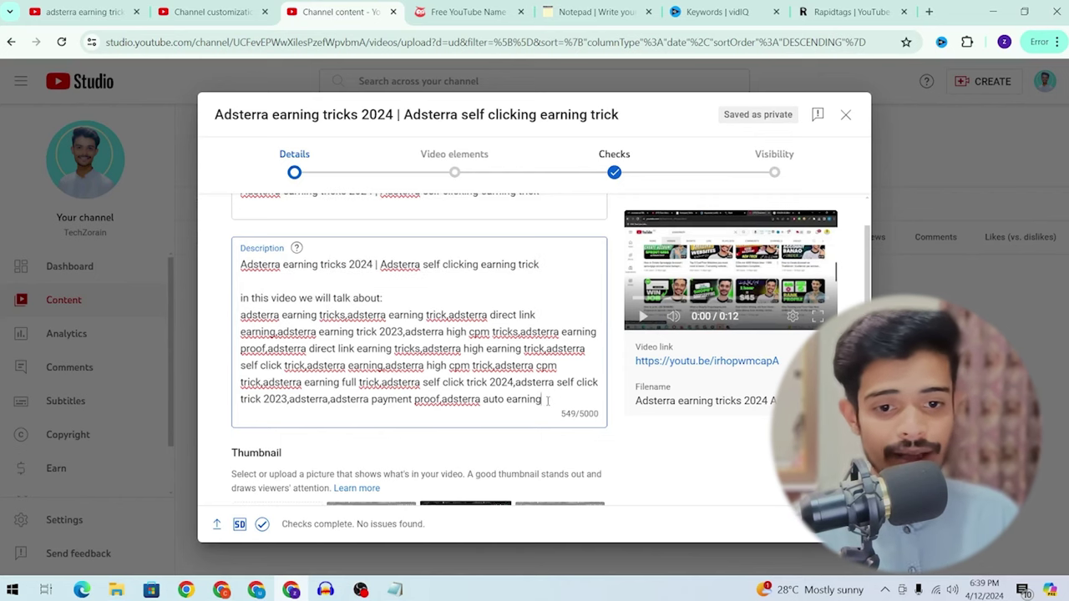
pyautogui.click(445, 400)
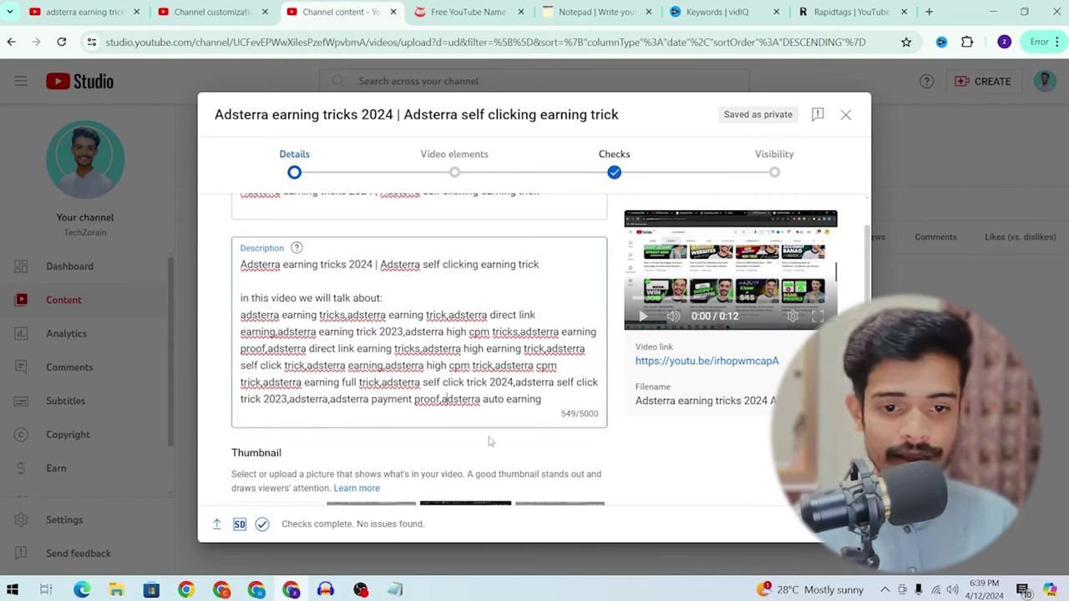
pyautogui.press('BackSpace')
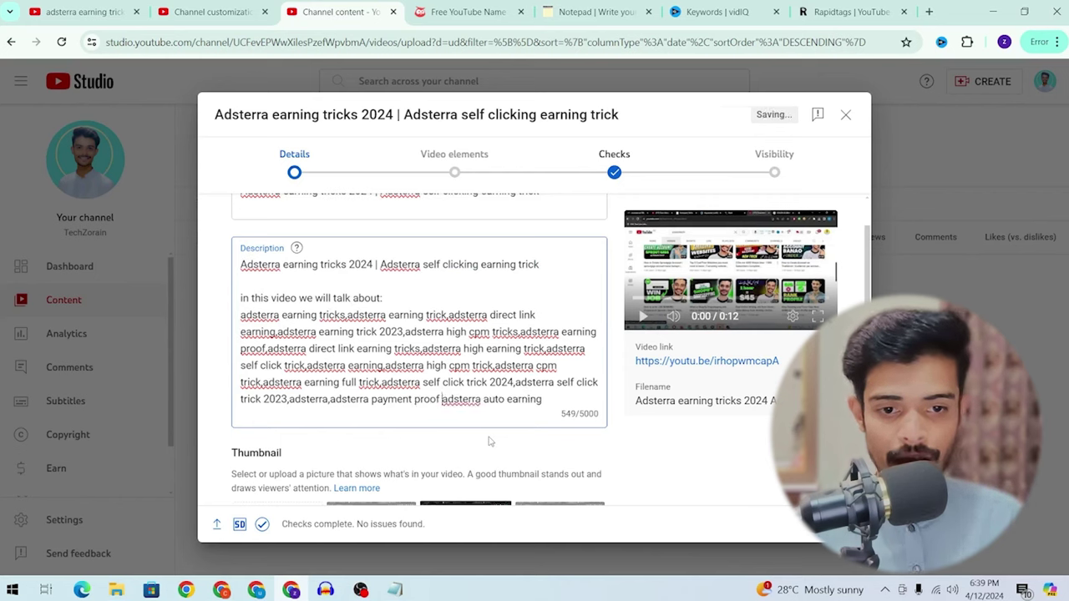
pyautogui.click(516, 381)
pyautogui.press('BackSpace')
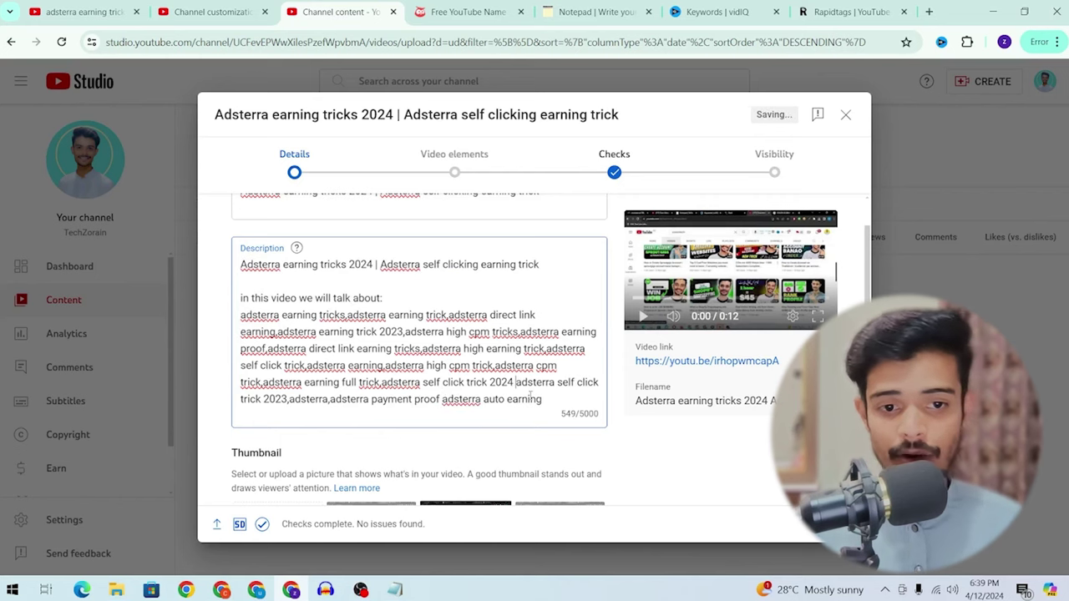
pyautogui.click(496, 365)
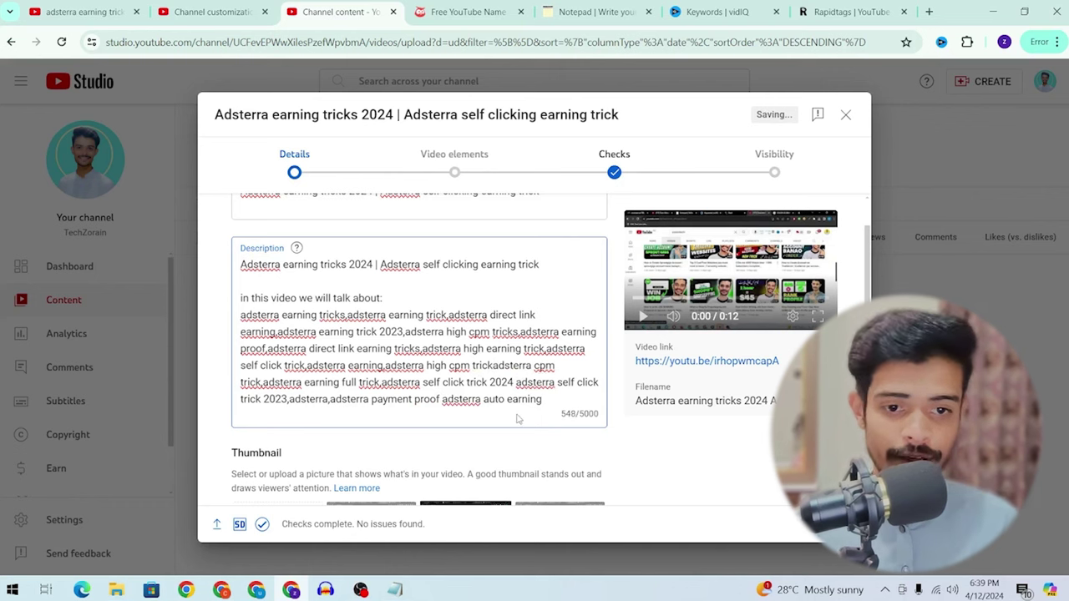
pyautogui.press('BackSpace')
# Step: Add a 'Query solved:' heading on a new line below the keyword paragraph
pyautogui.scroll(-2, 463, 379)
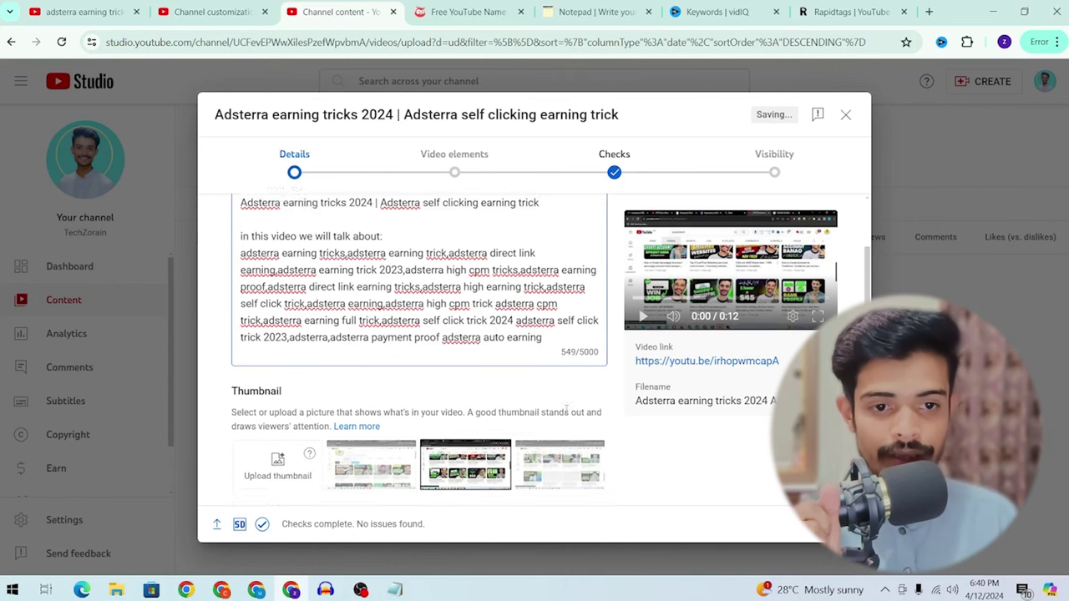
pyautogui.click(552, 330)
pyautogui.press('Return')
pyautogui.press('Return')
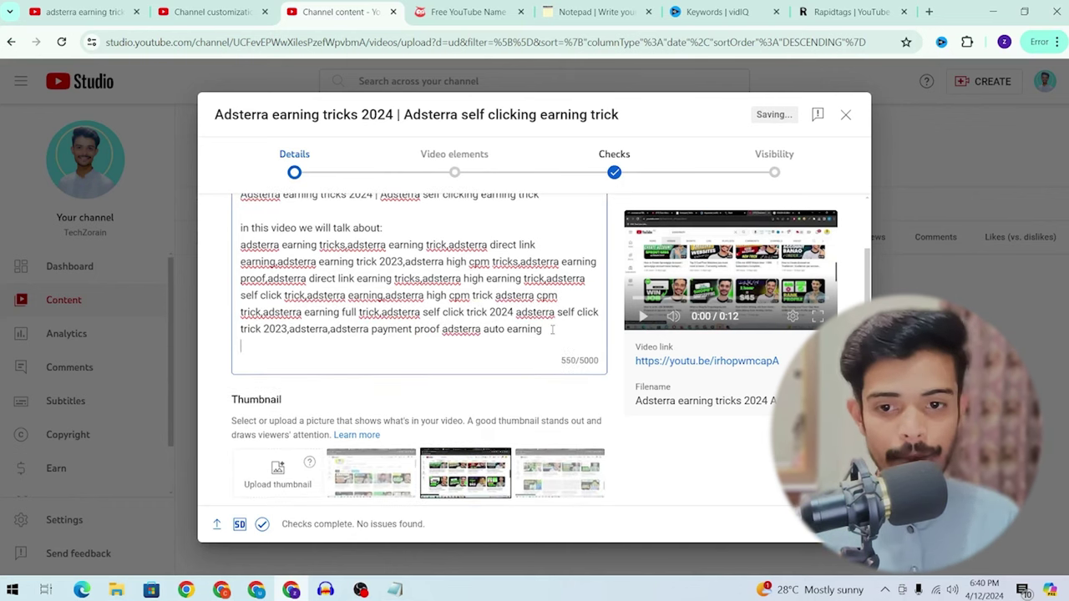
pyautogui.write('your')
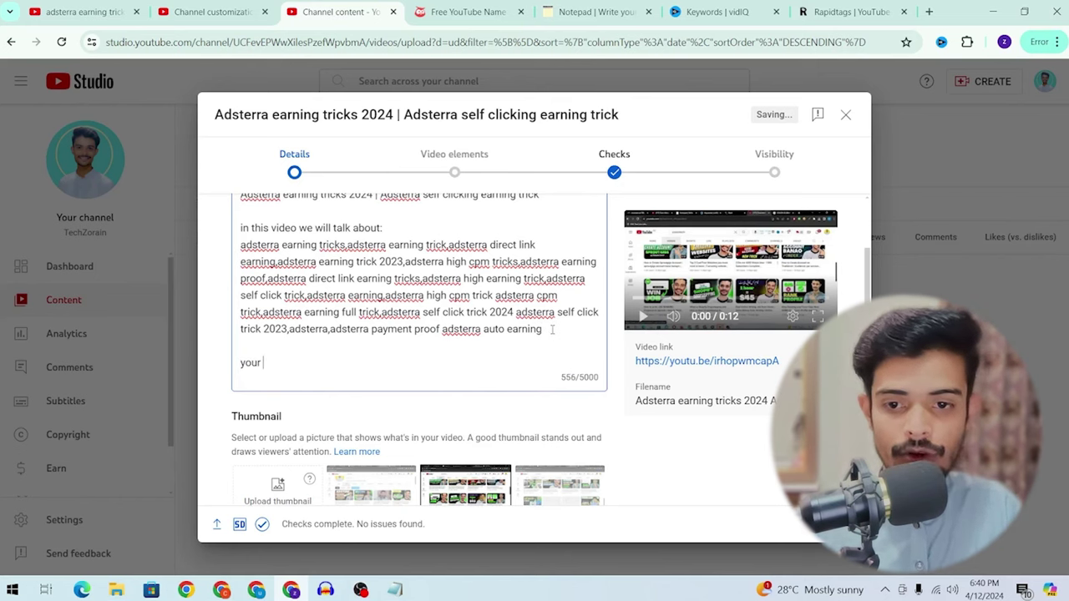
pyautogui.write('Qu')
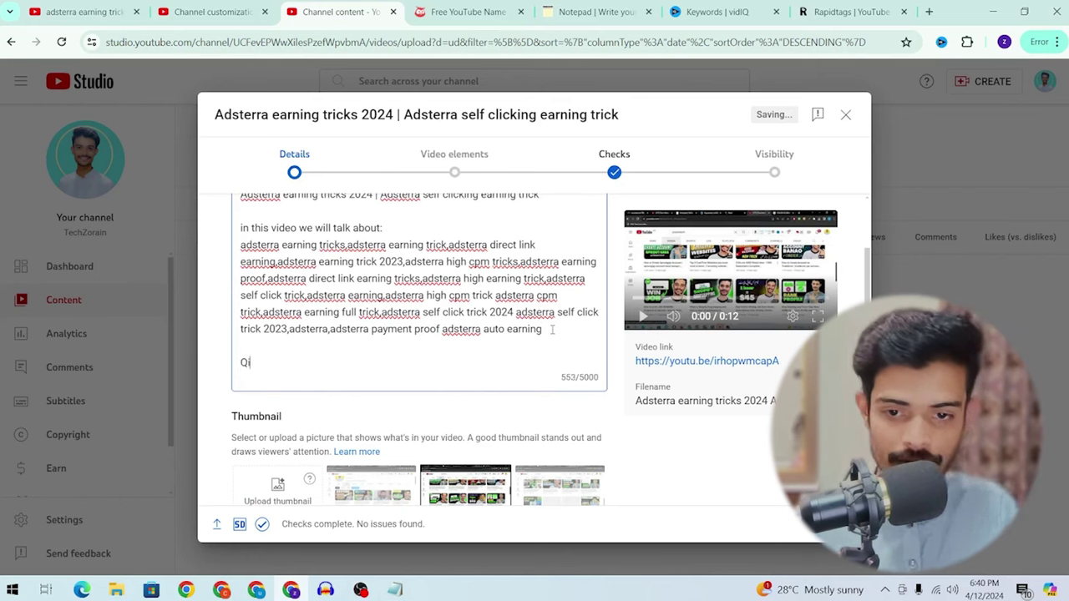
pyautogui.write('ery solved:')
pyautogui.press('Return')
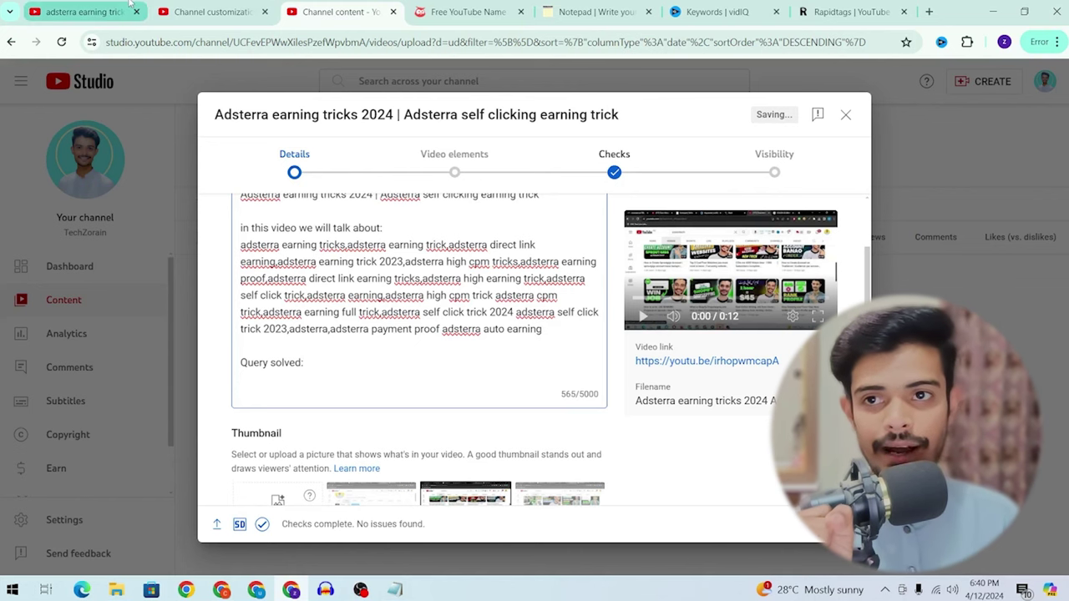
# Step: Paste the 'adsterra self click trick 2023' YouTube suggestion under 'Query solved:'
pyautogui.click(125, 8)
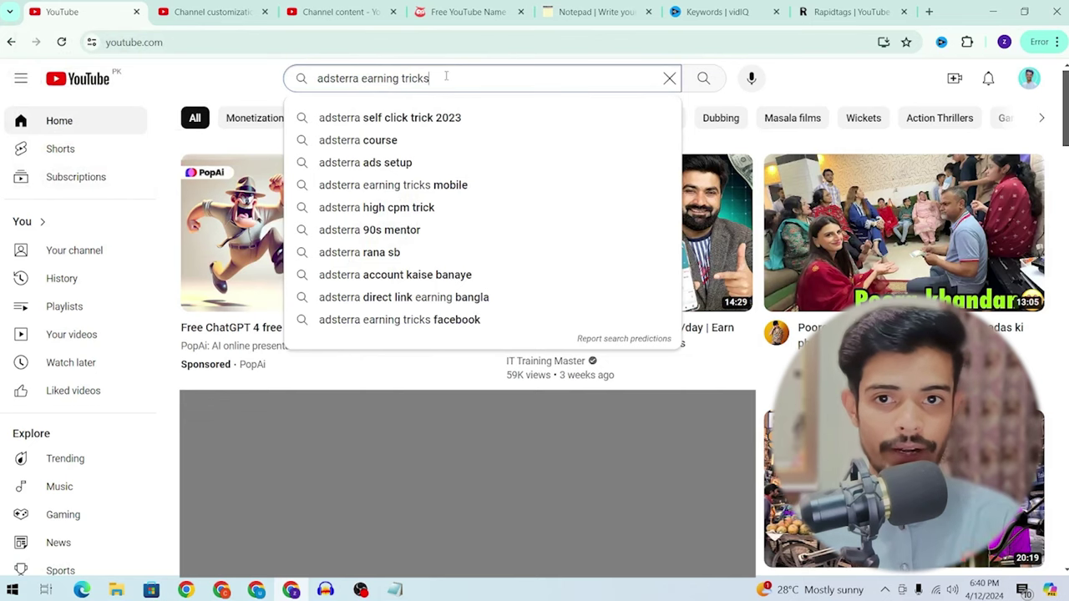
pyautogui.press('Down')
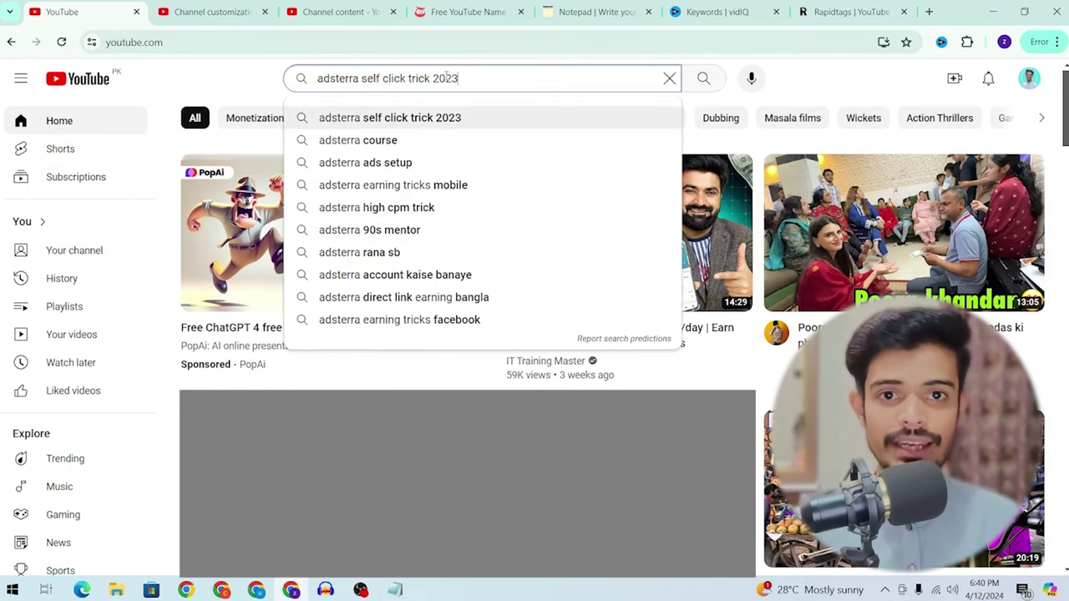
pyautogui.hotkey('ctrl', 'a')
pyautogui.click(362, 6)
pyautogui.hotkey('ctrl', 'v')
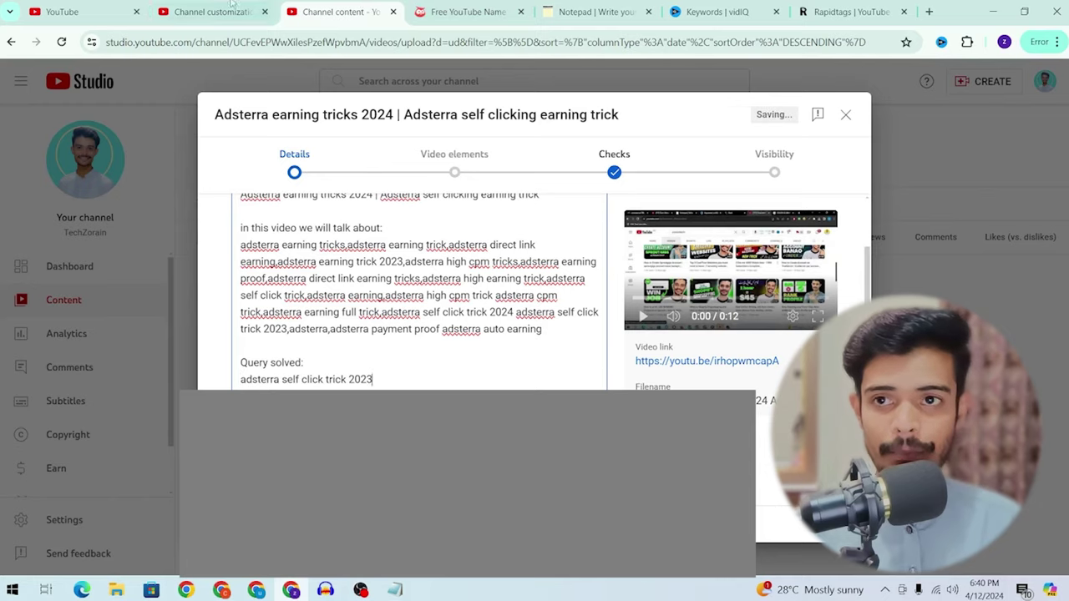
# Step: Add the adsterra course and adsterra ads setup suggestions to the query list
pyautogui.click(120, 8)
pyautogui.press('Down')
pyautogui.hotkey('ctrl', 'a')
pyautogui.click(301, 7)
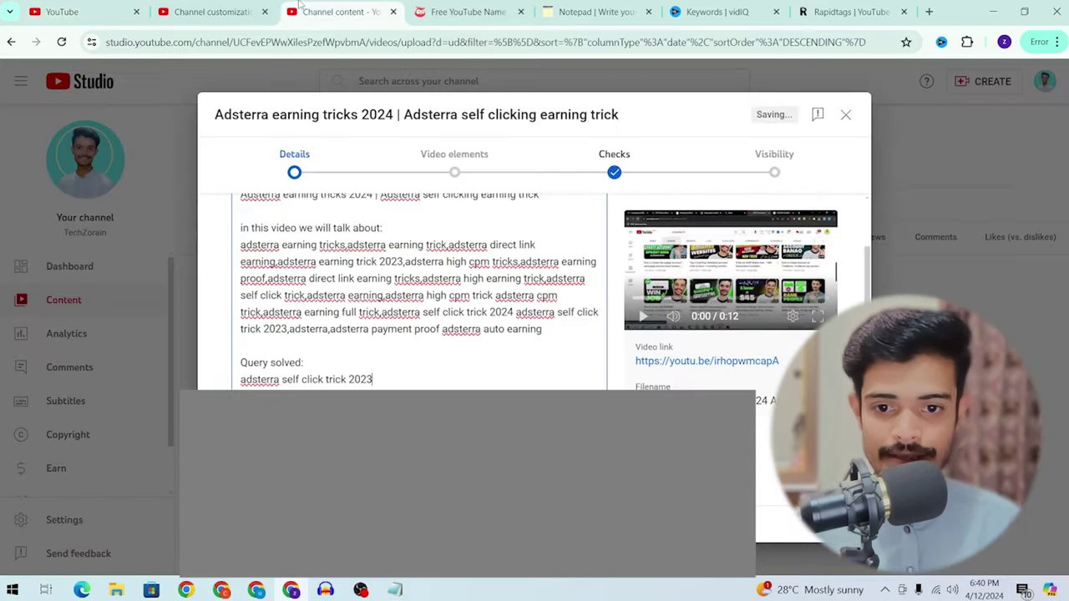
pyautogui.click(10, 12)
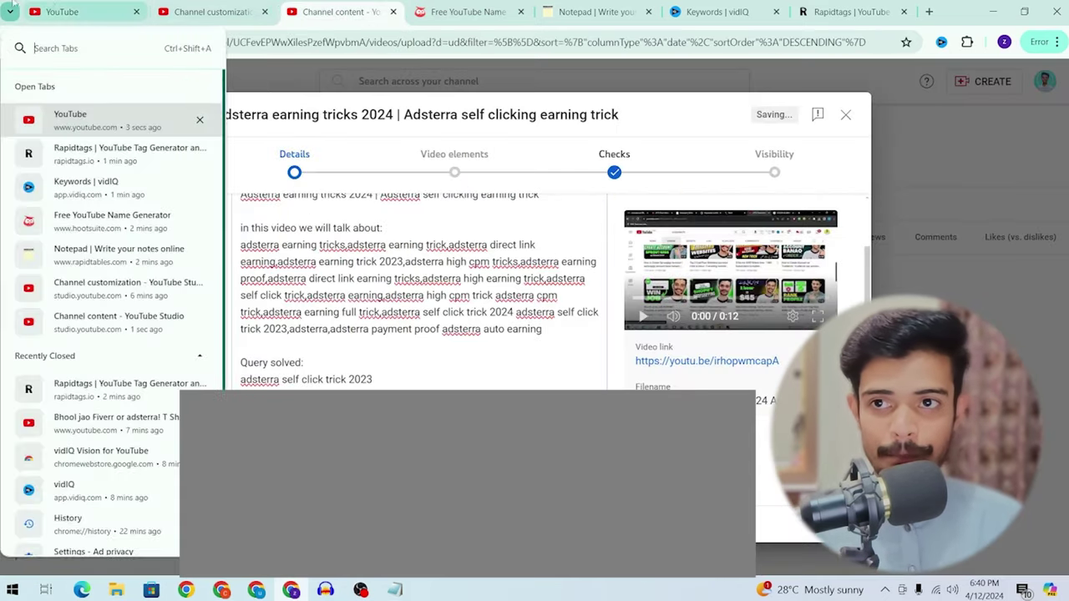
pyautogui.click(88, 7)
pyautogui.press('Down')
pyautogui.click(208, 10)
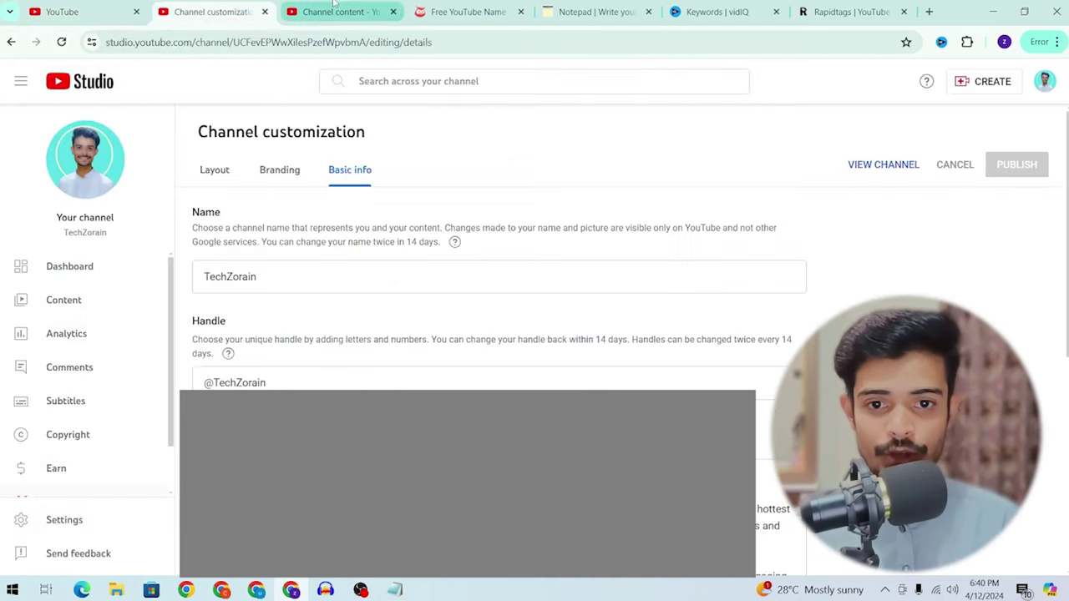
pyautogui.click(333, 9)
# Step: Add the earning tricks mobile, high cpm trick and account kaise banaye suggestions, ending with a blank line
pyautogui.click(87, 8)
pyautogui.press('Down')
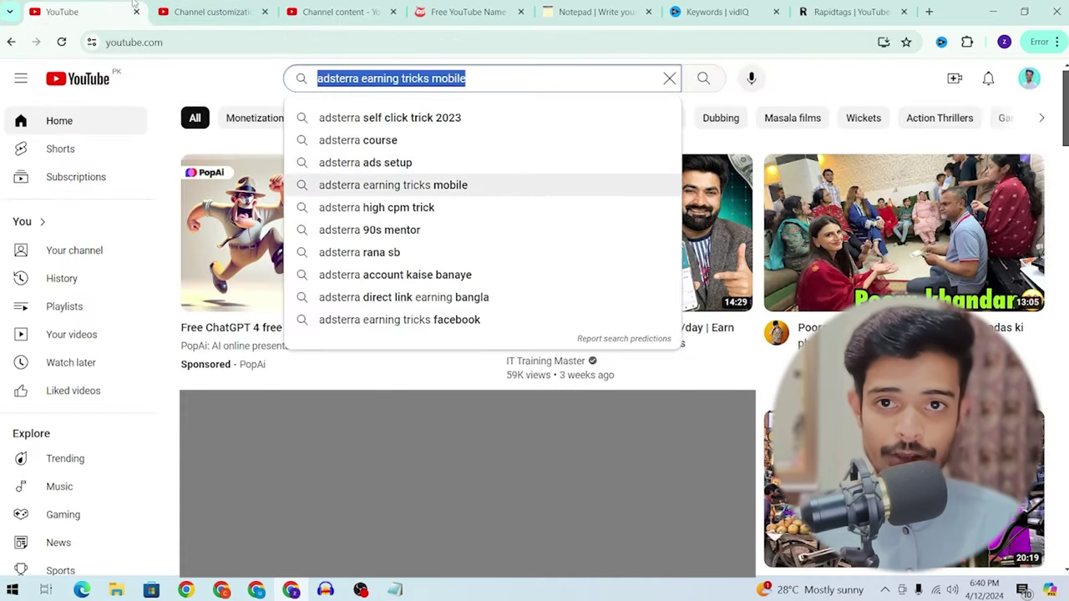
pyautogui.click(315, 6)
pyautogui.click(144, 8)
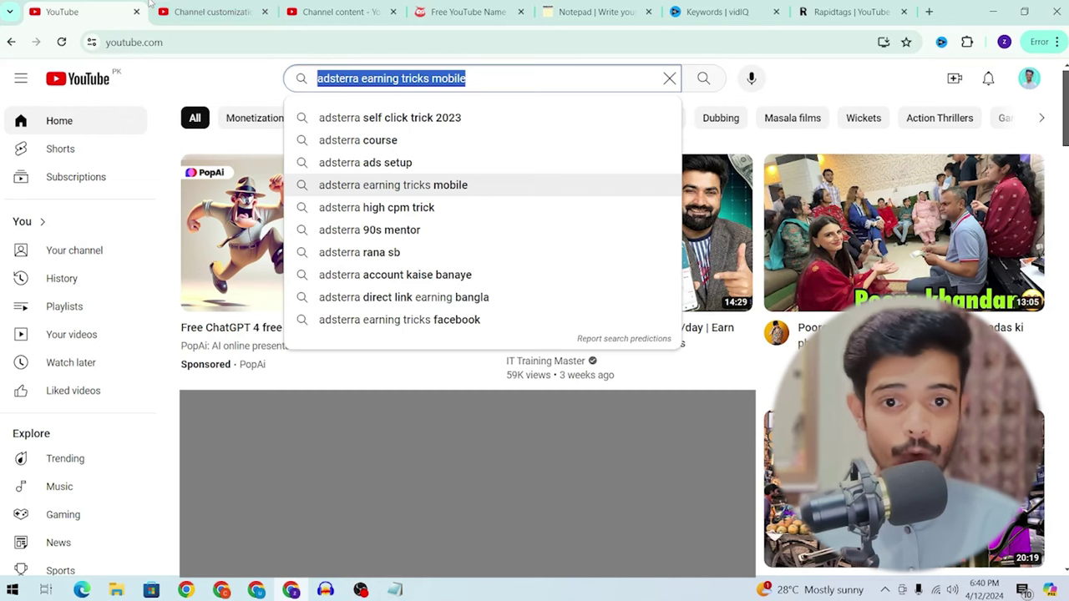
pyautogui.press('Down')
pyautogui.click(306, 7)
pyautogui.click(88, 10)
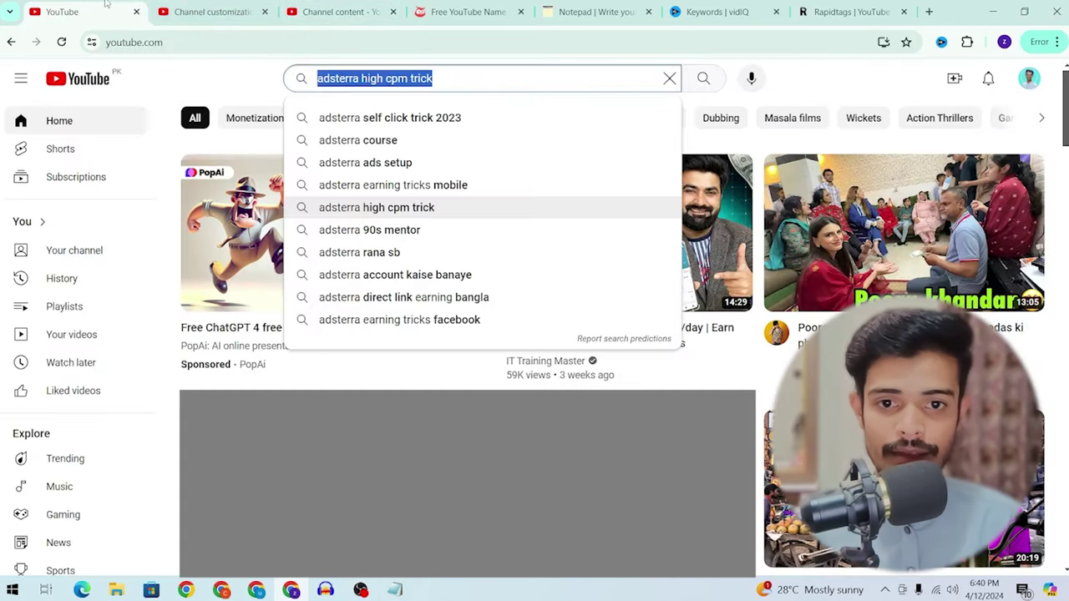
pyautogui.press('Down')
pyautogui.press('Down')
pyautogui.click(320, 7)
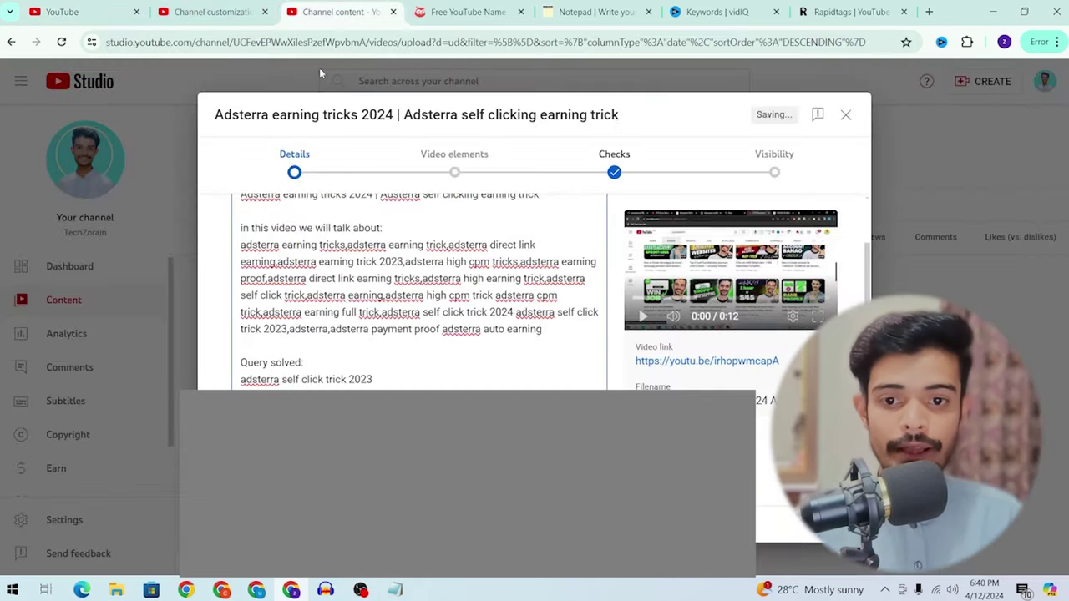
pyautogui.press('Return')
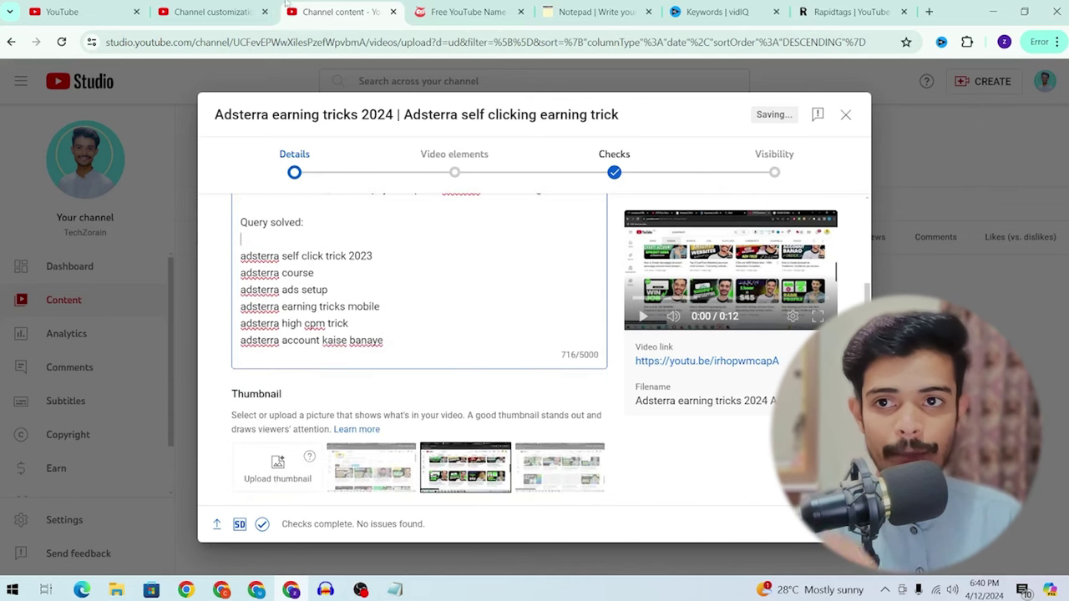
# Step: Start a 'Hashtags:' heading on a new line below the query list
pyautogui.click(421, 345)
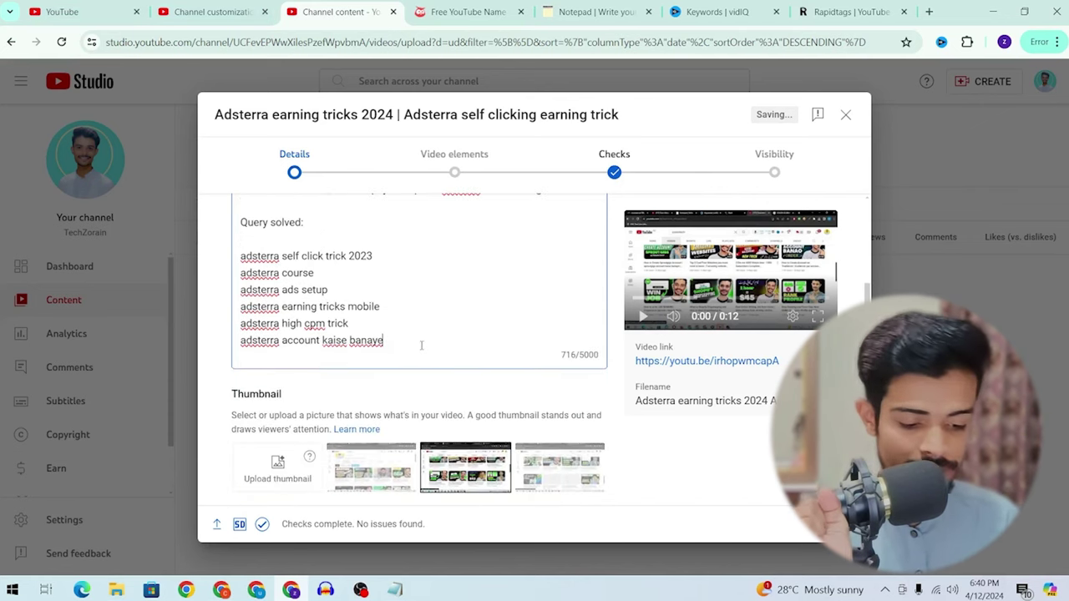
pyautogui.press('Return')
pyautogui.press('Return')
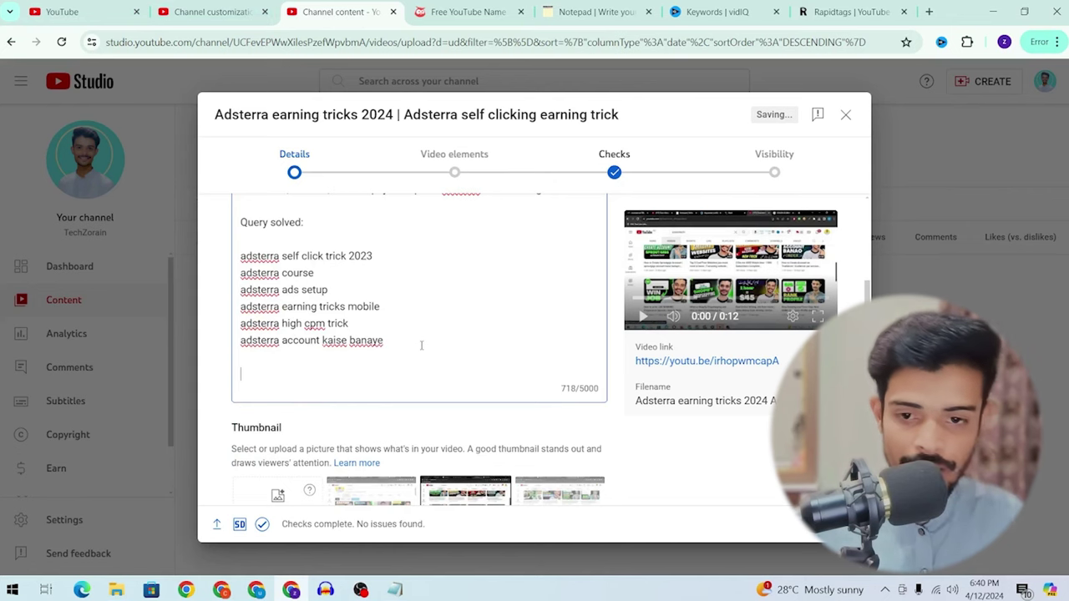
pyautogui.write('Hashtags')
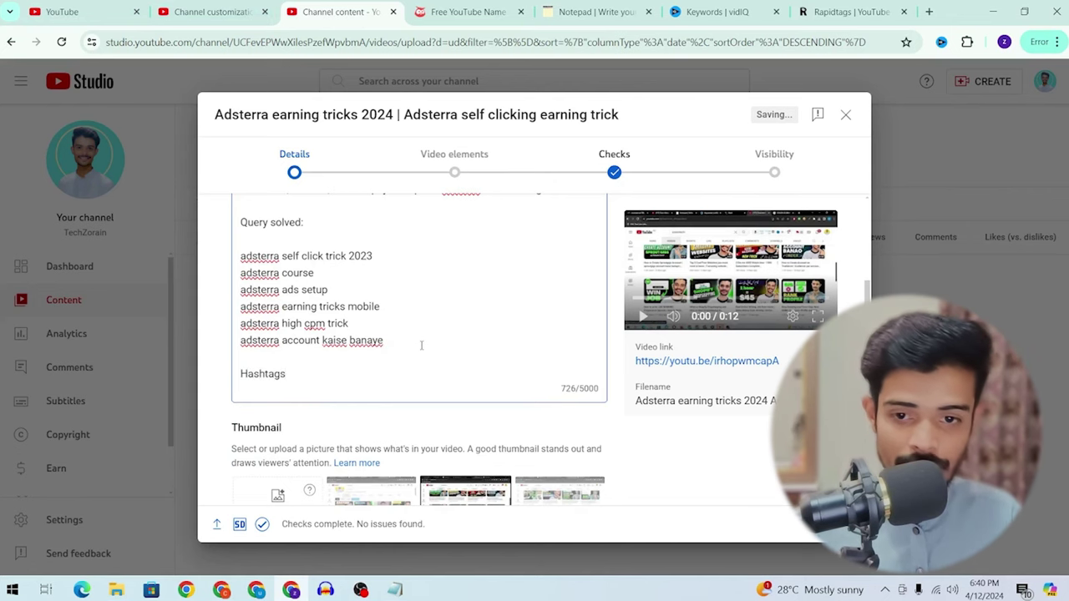
pyautogui.write(':')
pyautogui.press('Return')
pyautogui.press('Return')
pyautogui.press('BackSpace')
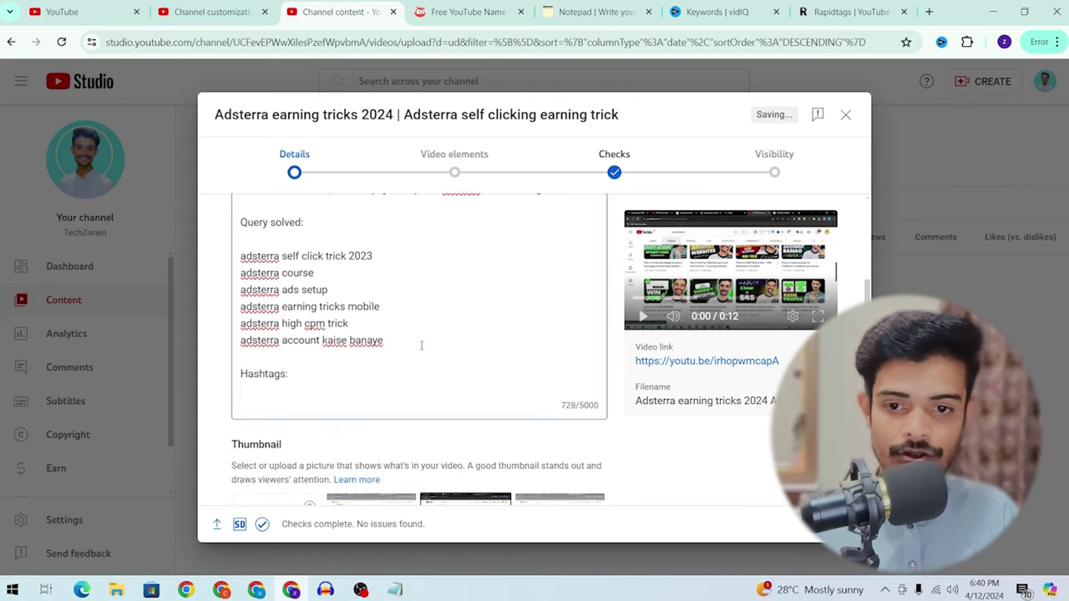
# Step: Enter '#adsterra #asdterraearningtricks #onlineearning' under the heading and review the full description
pyautogui.write('#adsterra #asdterraearningtricks')
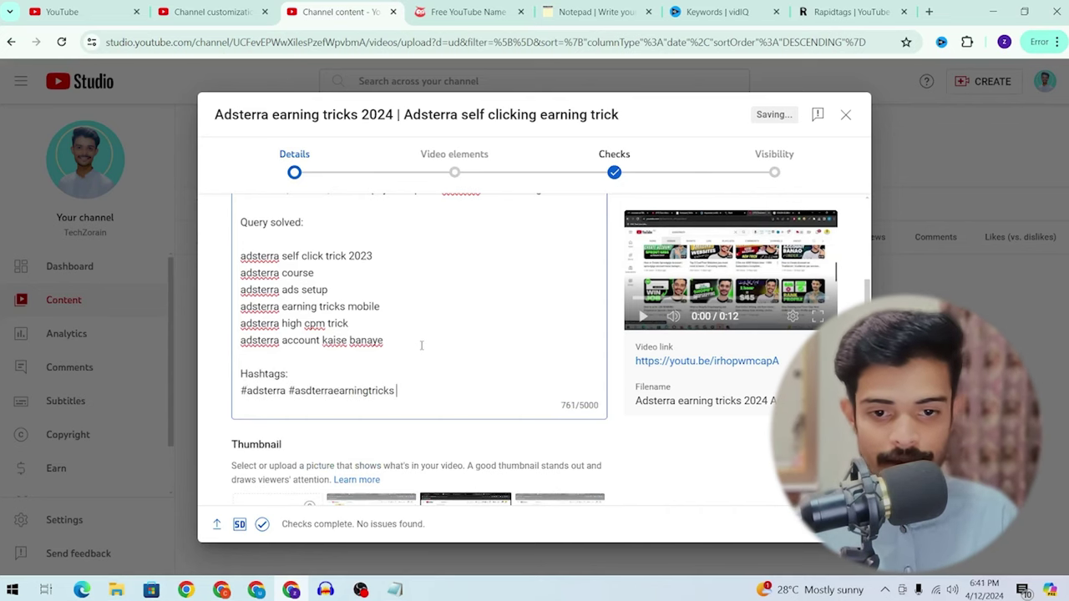
pyautogui.write(' #onlineearning')
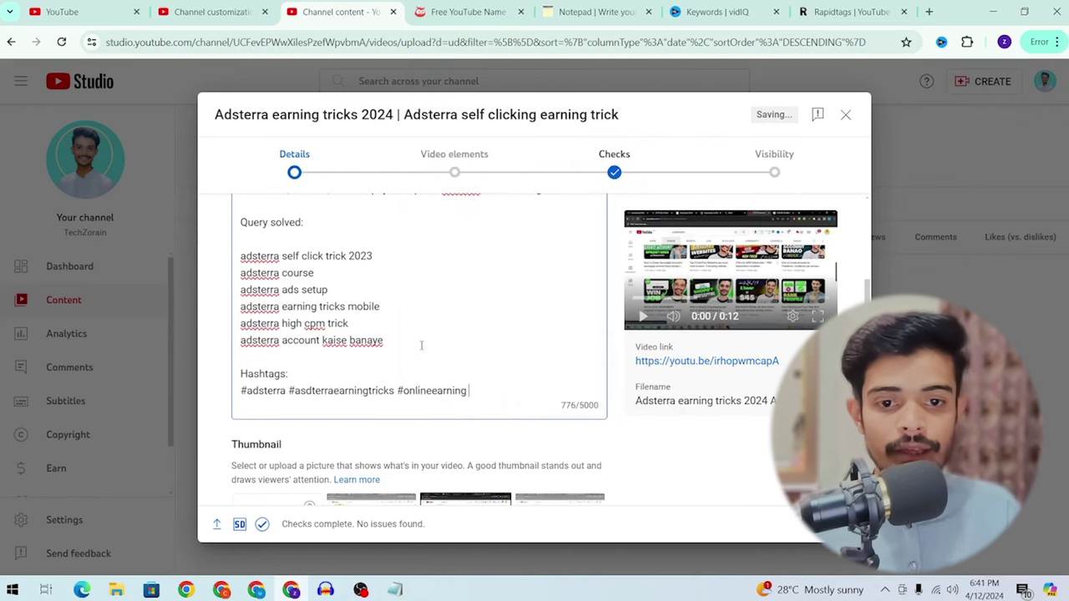
pyautogui.scroll(5, 422, 345)
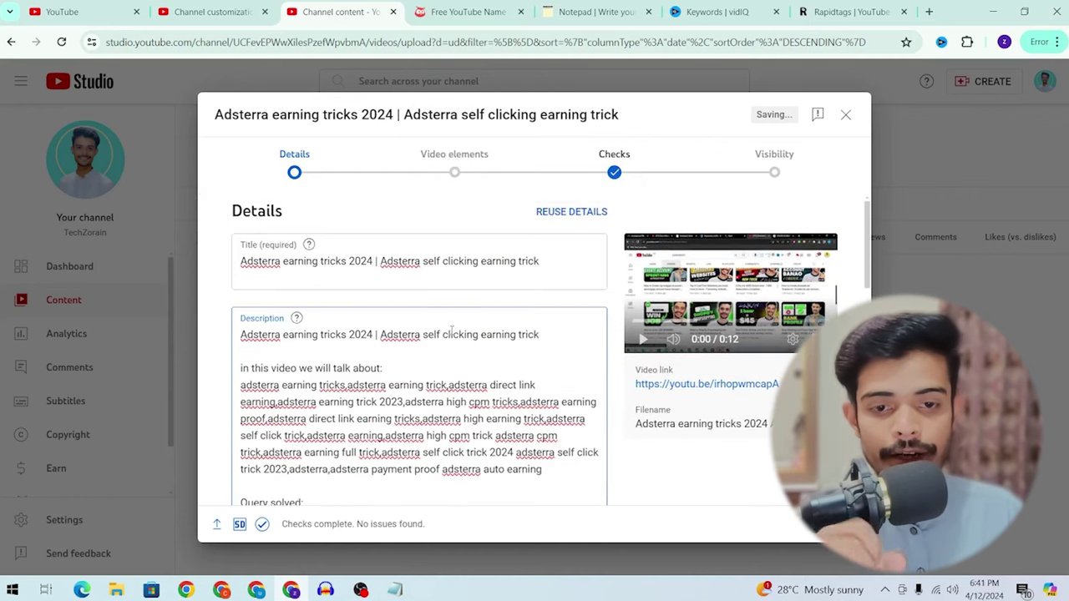
pyautogui.scroll(-5, 451, 330)
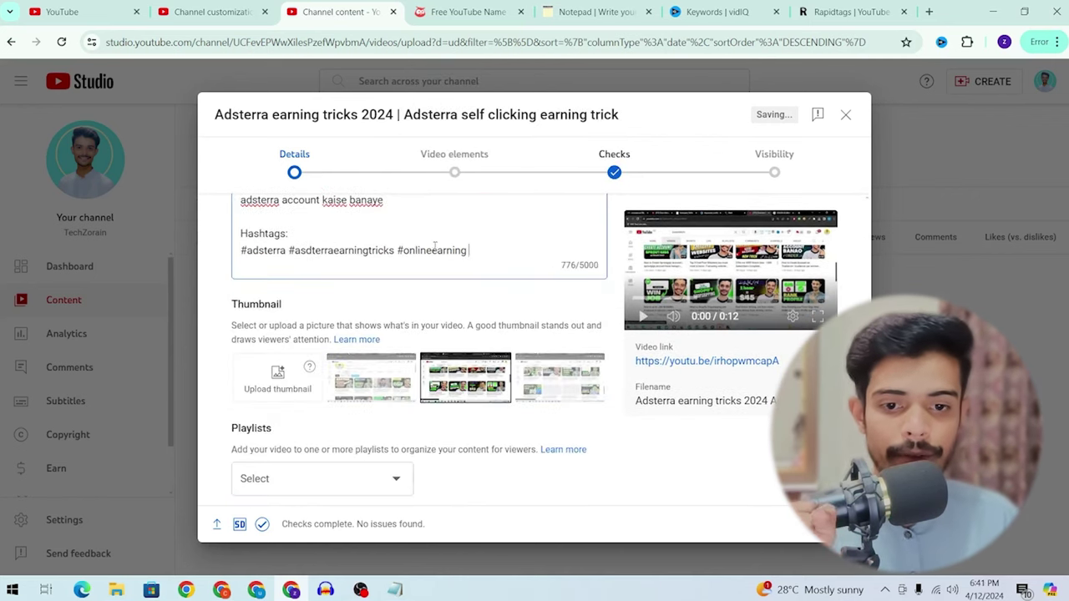
pyautogui.scroll(2, 435, 251)
pyautogui.scroll(-3, 400, 276)
pyautogui.scroll(3, 362, 291)
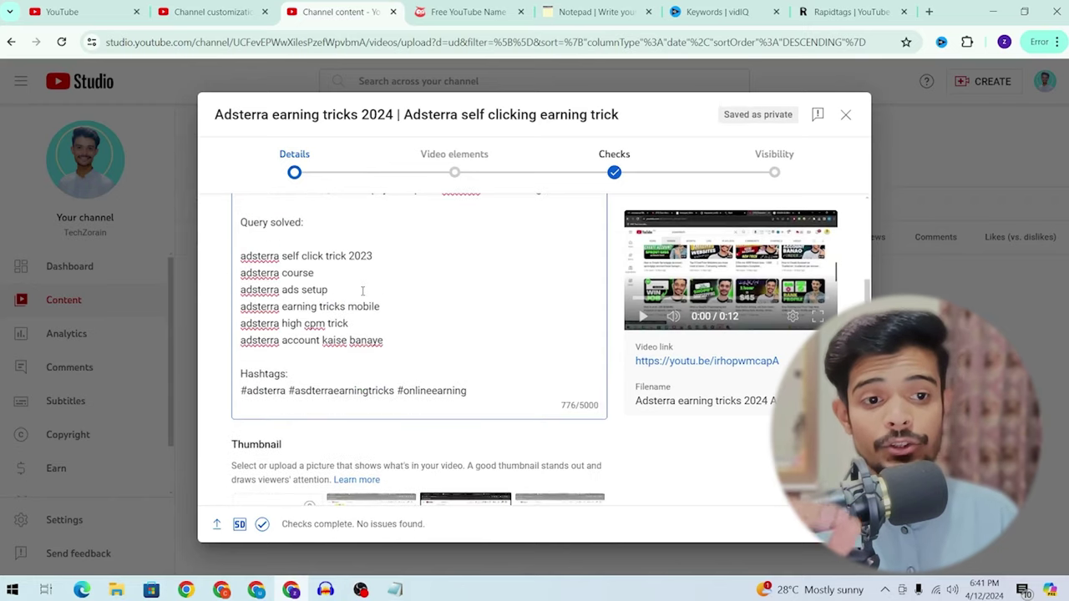
pyautogui.scroll(3, 363, 290)
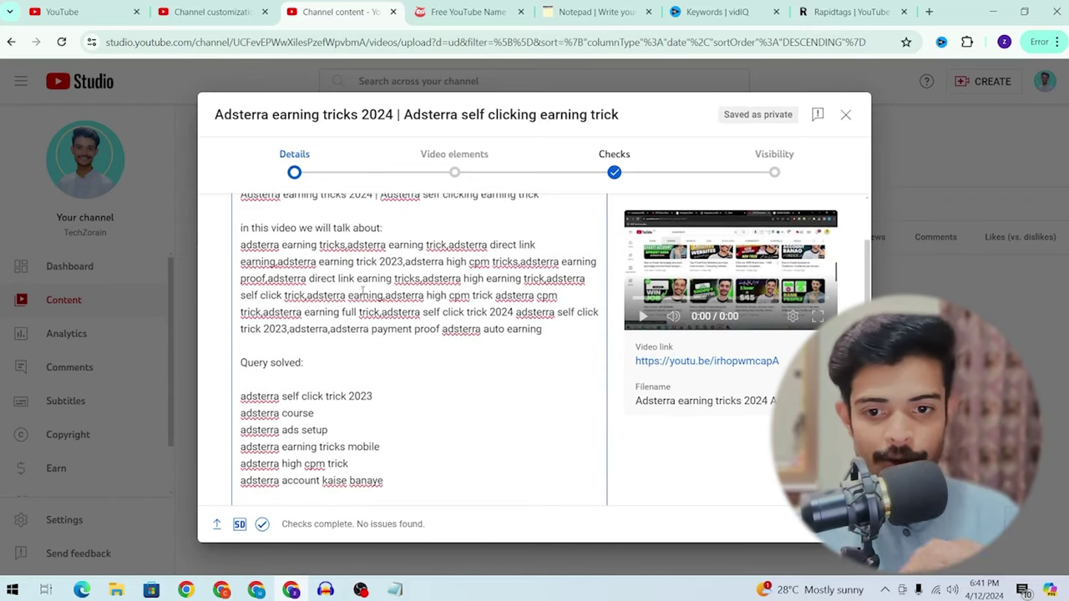
pyautogui.scroll(3, 362, 291)
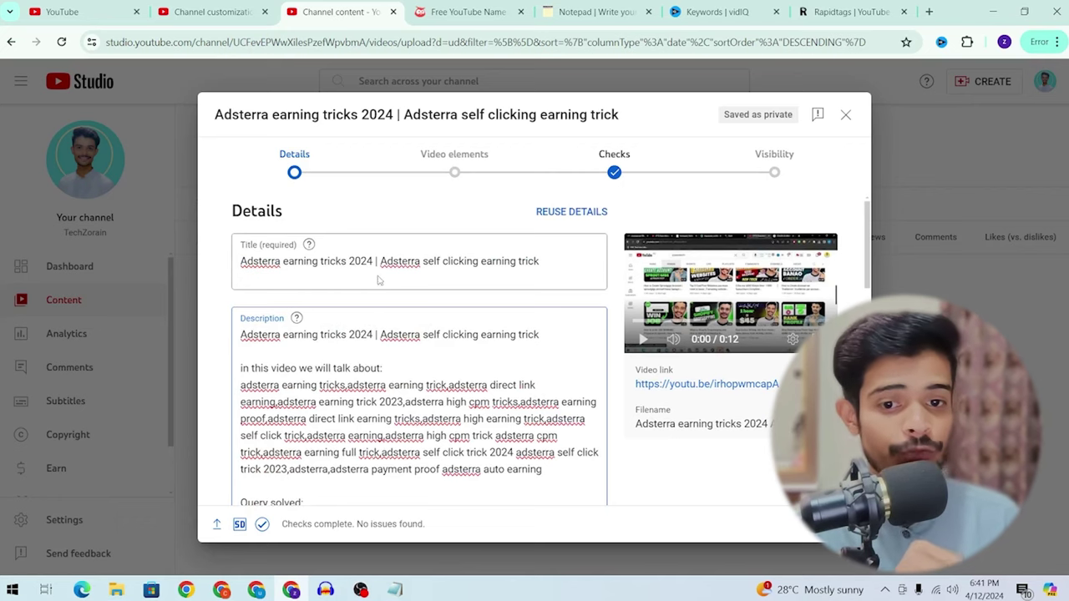
pyautogui.scroll(-3, 378, 281)
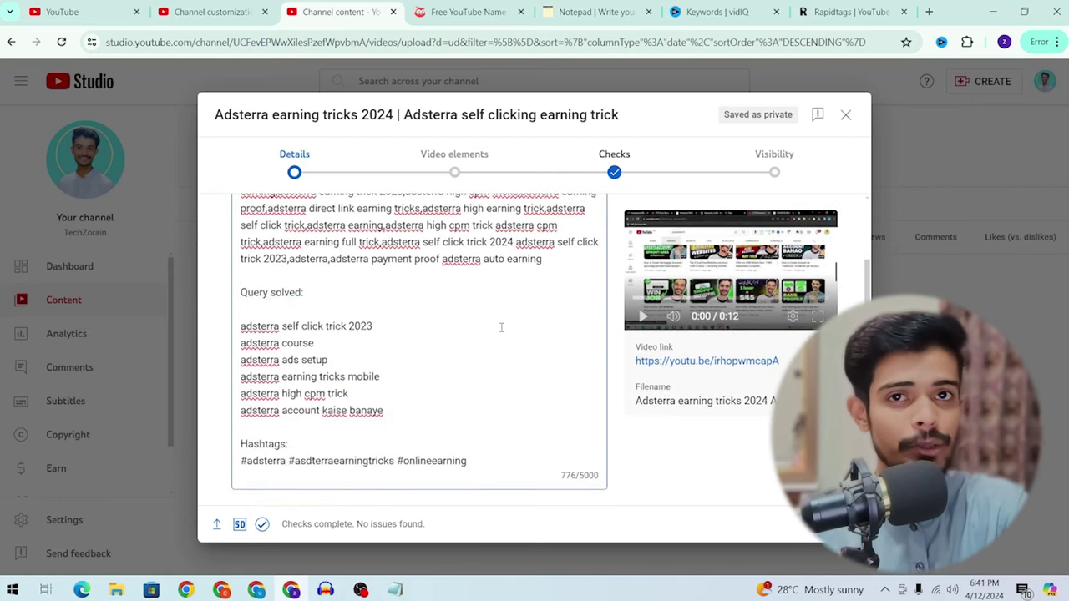
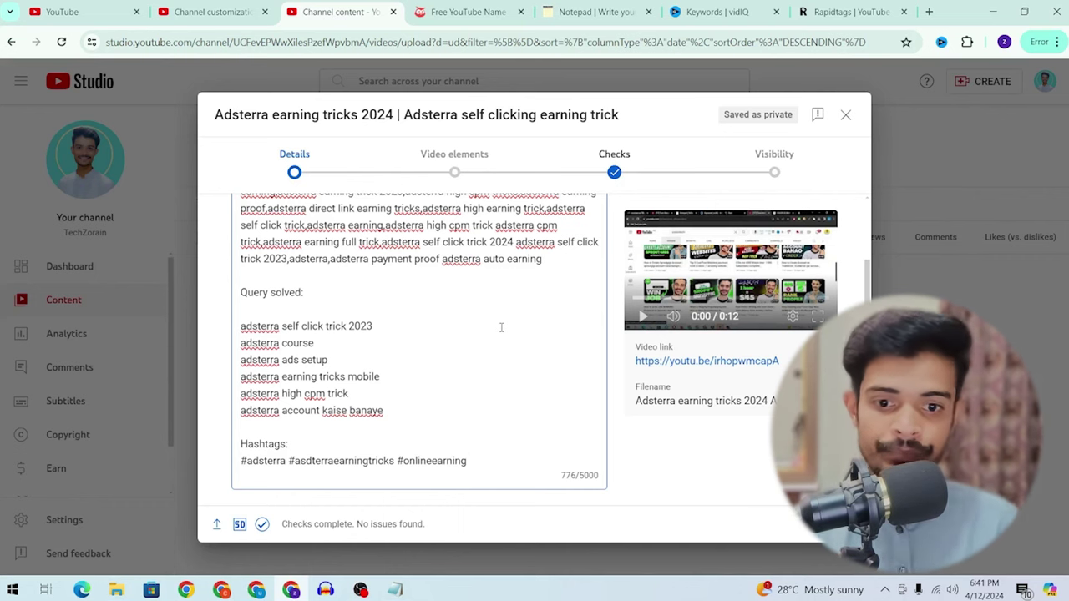
# Step: Search Canva for 'thu' and pick the YouTube Thumbnail templates suggestion
pyautogui.scroll(-4, 501, 328)
pyautogui.scroll(4, 322, 403)
pyautogui.scroll(-3, 321, 403)
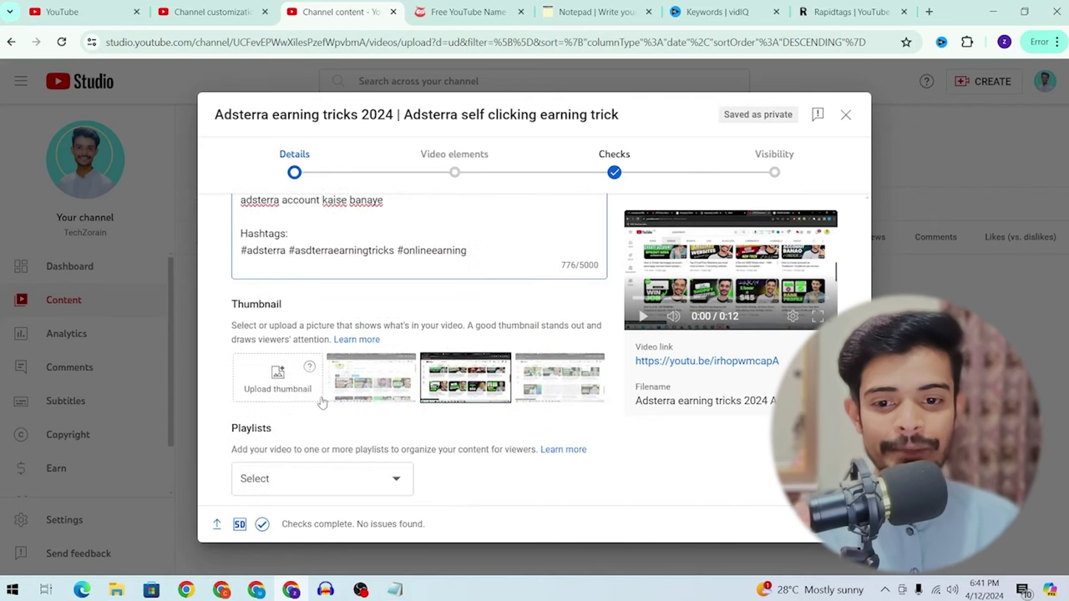
pyautogui.scroll(8, 307, 399)
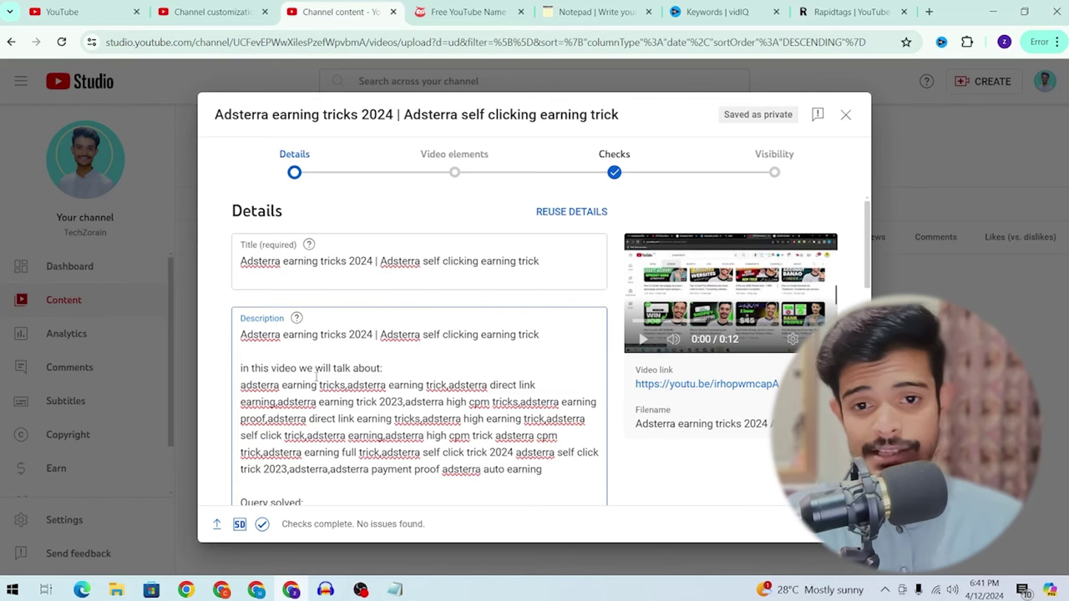
pyautogui.scroll(-3, 316, 375)
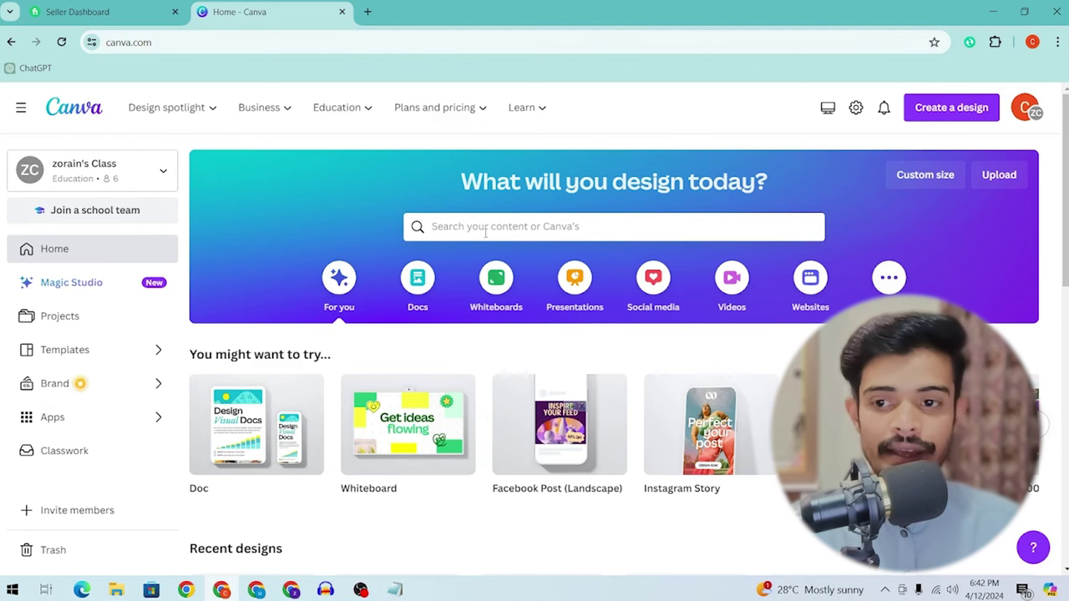
pyautogui.scroll(-5, 481, 538)
pyautogui.scroll(3, 482, 538)
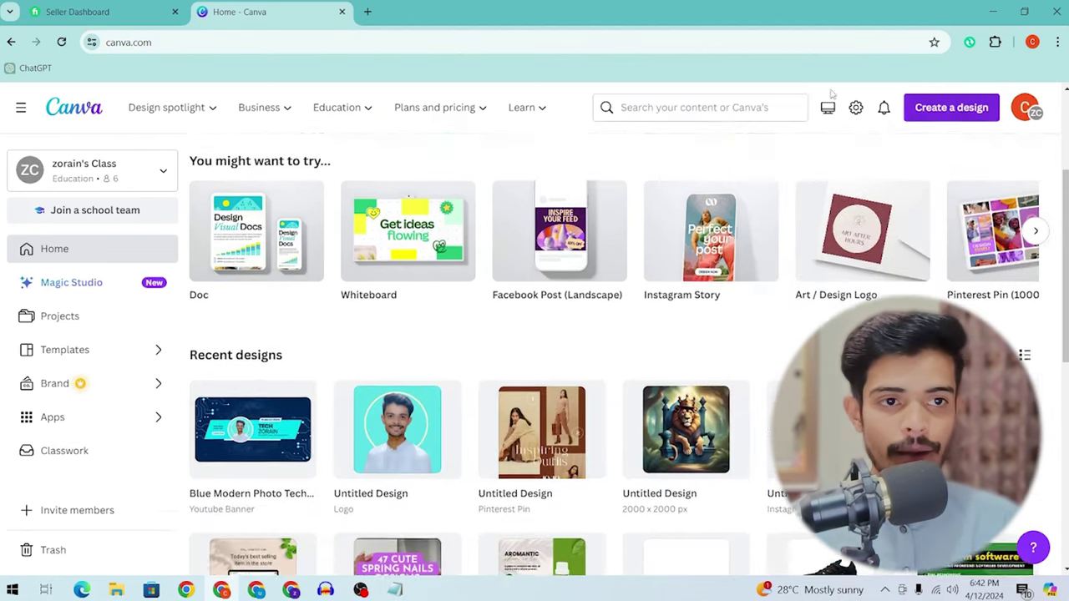
pyautogui.click(745, 107)
pyautogui.write('t')
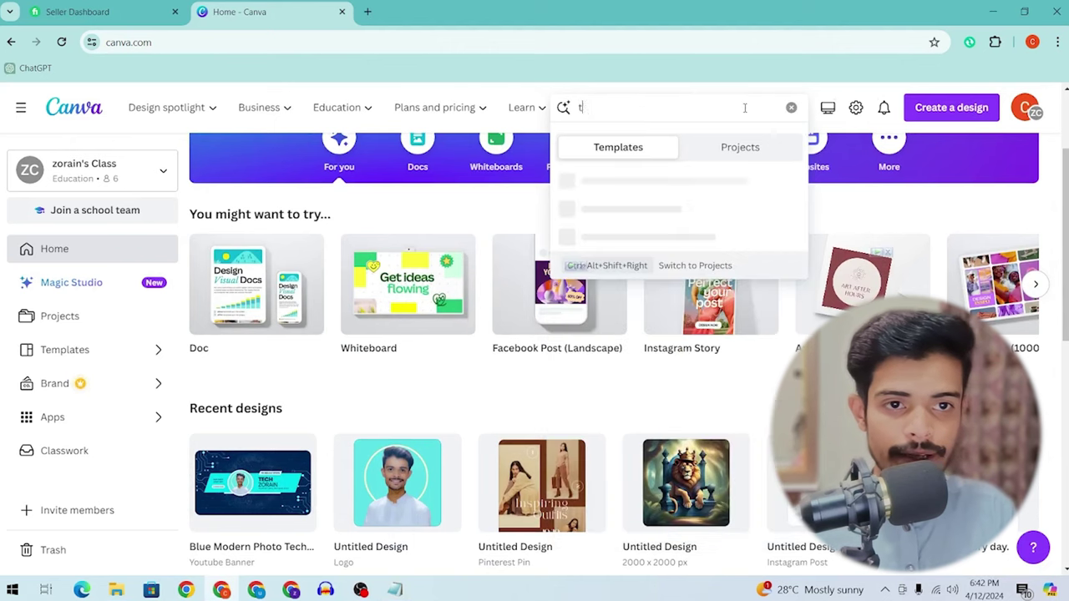
pyautogui.write('hu')
pyautogui.press('Down')
pyautogui.press('Down')
pyautogui.press('Down')
pyautogui.press('Down')
pyautogui.press('Down')
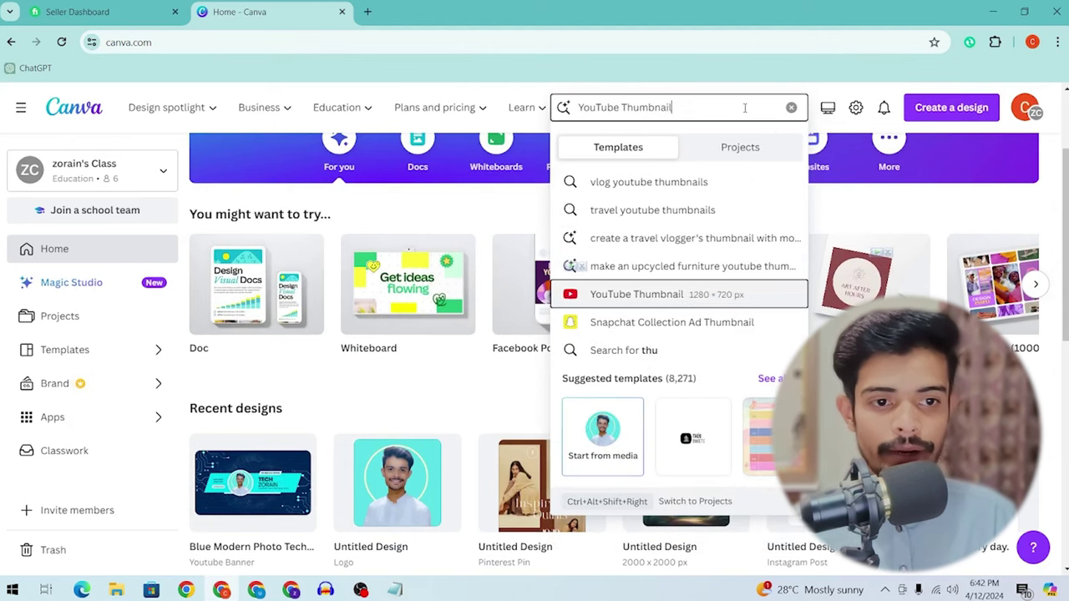
pyautogui.press('Return')
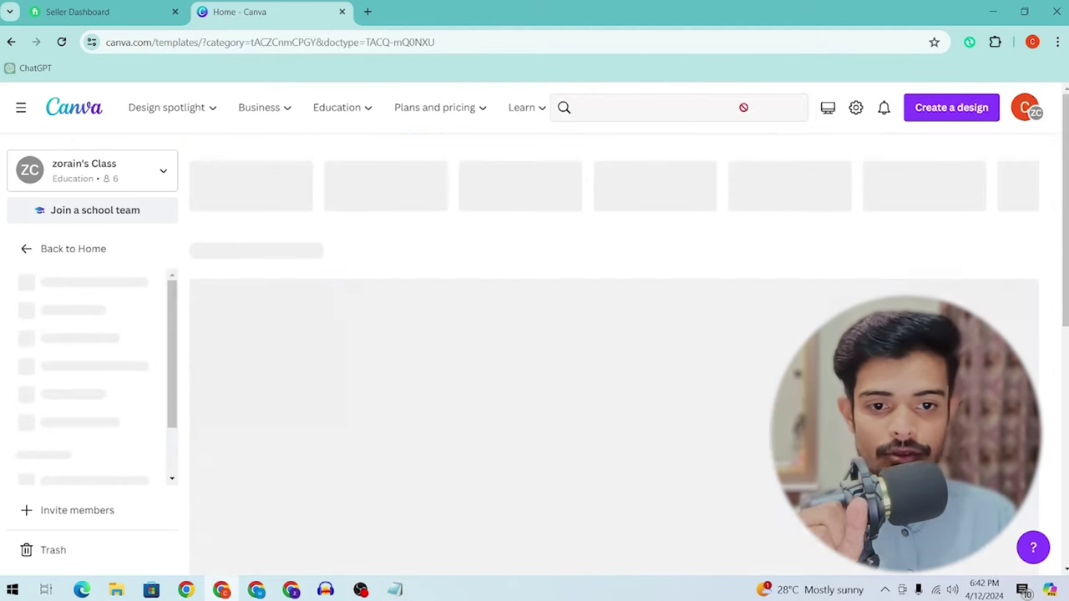
# Step: Browse the thumbnail templates and open the Yellow and Black Modern How To Make template
pyautogui.scroll(-5, 793, 199)
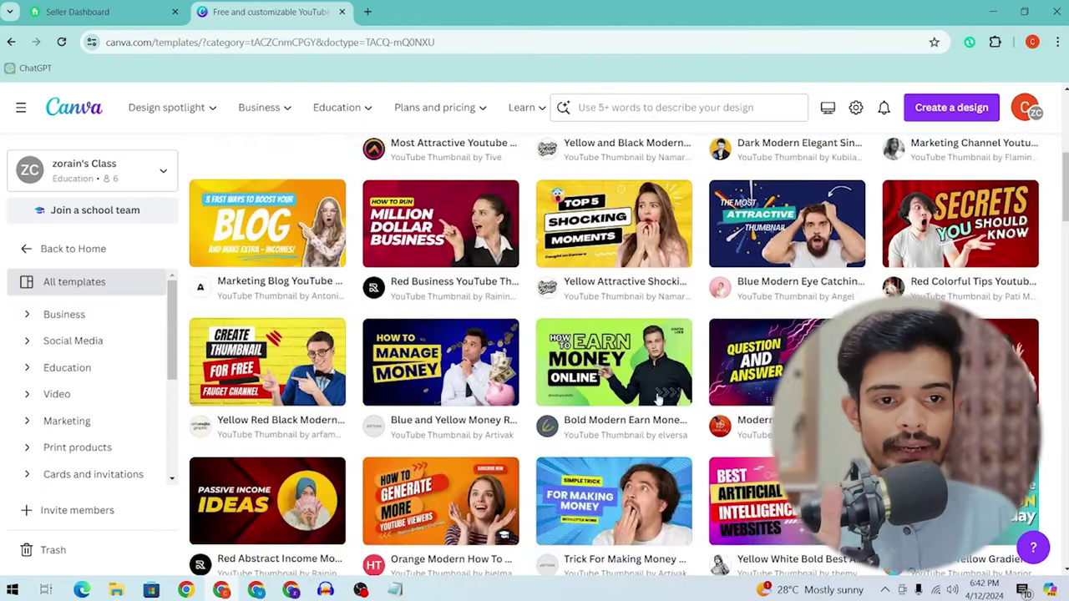
pyautogui.scroll(3, 607, 405)
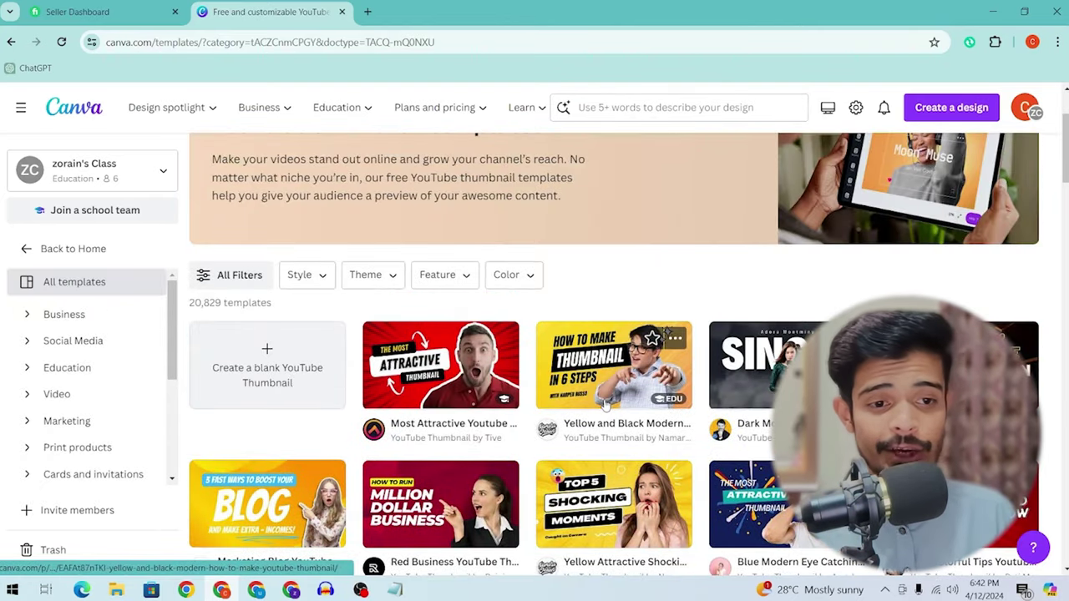
pyautogui.scroll(-2, 606, 405)
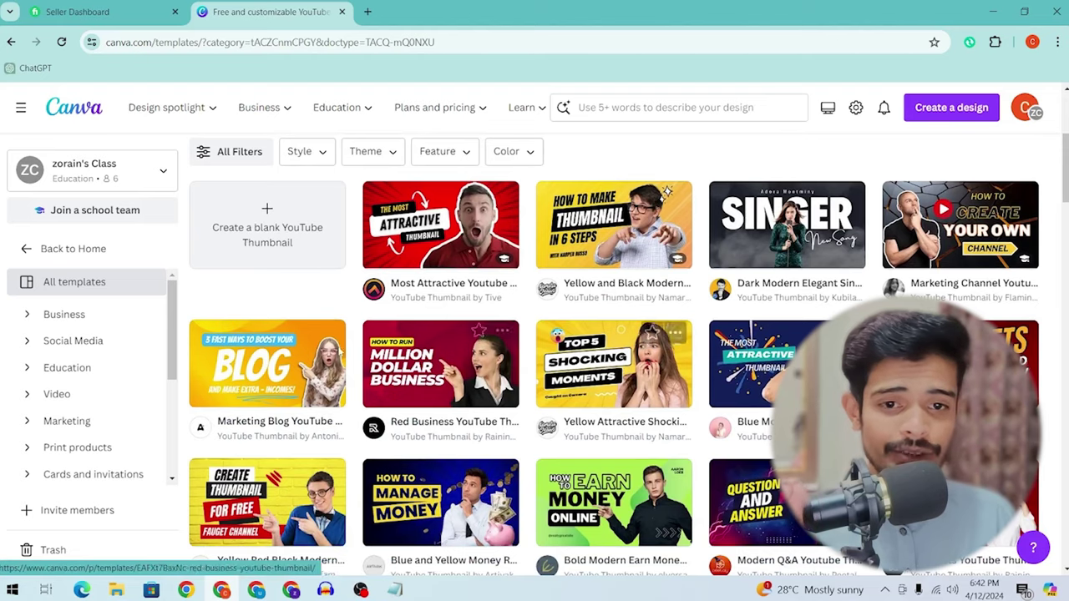
pyautogui.scroll(-3, 479, 370)
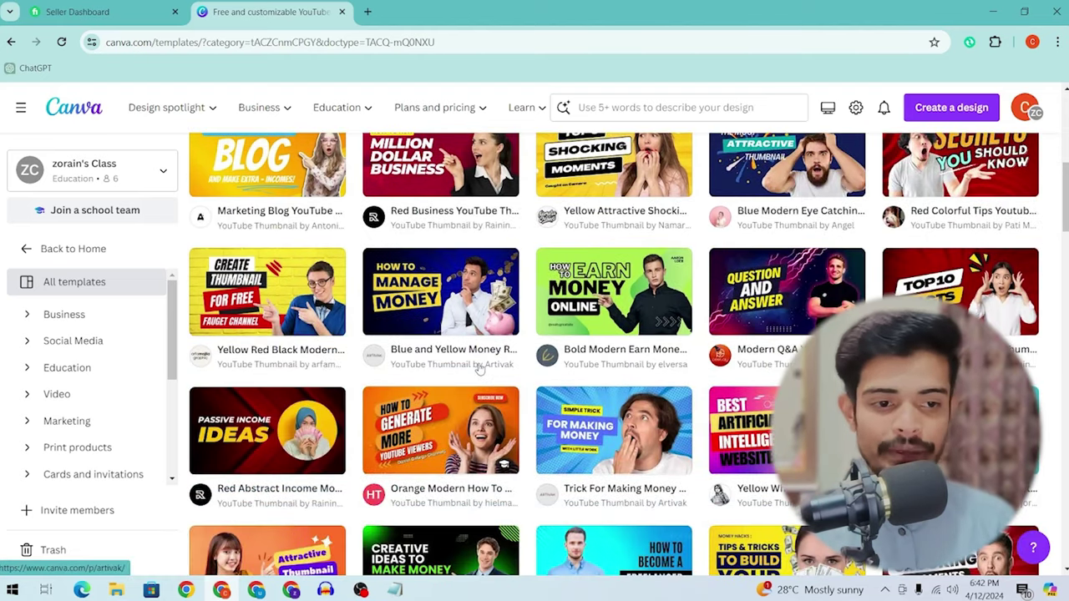
pyautogui.scroll(-3, 480, 370)
pyautogui.scroll(-3, 537, 270)
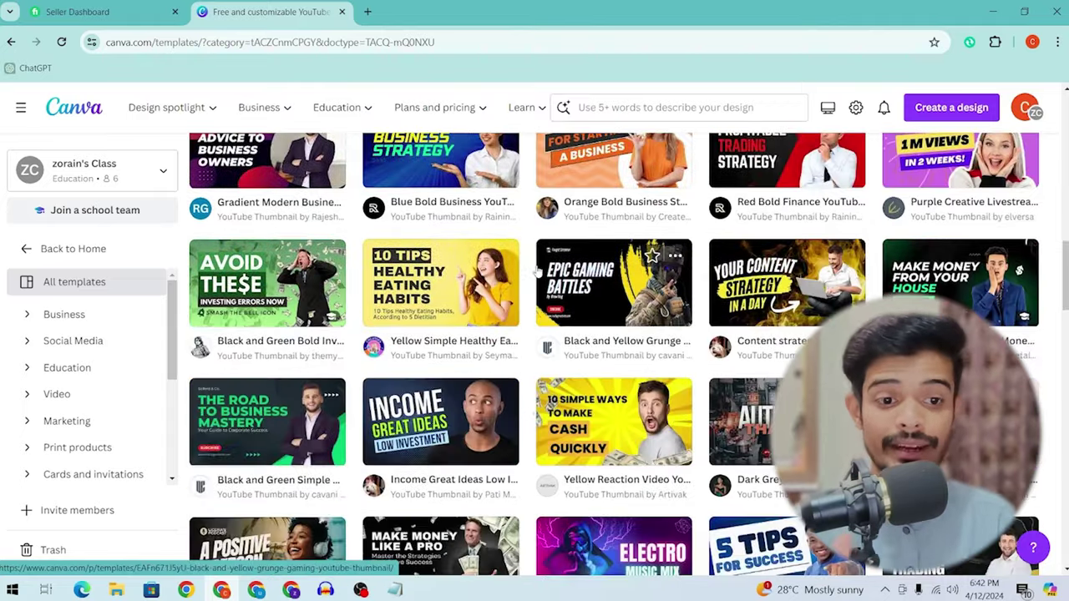
pyautogui.scroll(-2, 537, 271)
pyautogui.scroll(-3, 537, 270)
pyautogui.moveTo(537, 270)
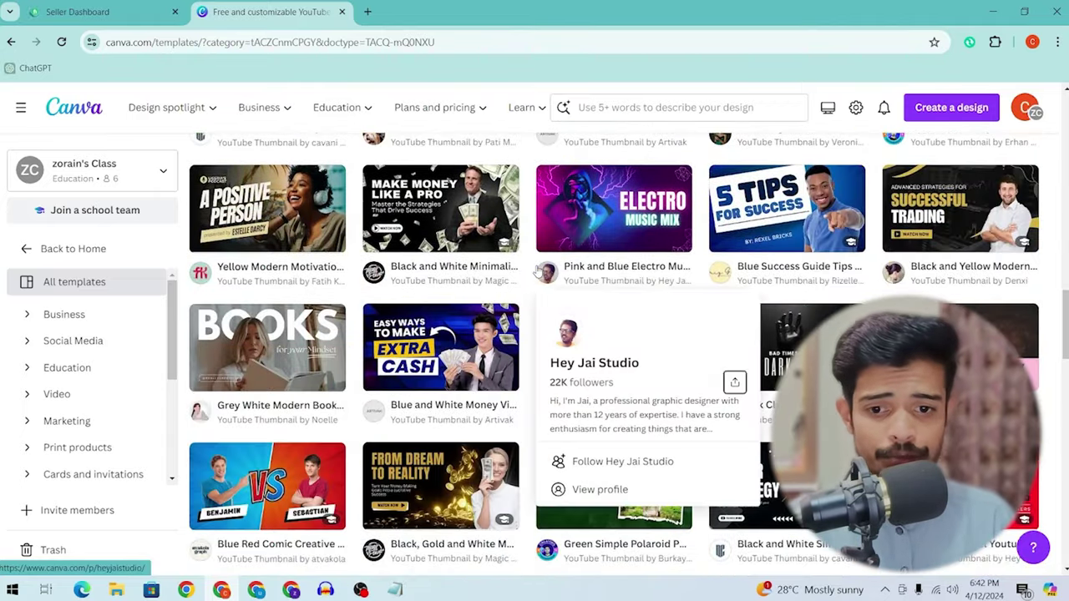
pyautogui.scroll(-3, 680, 152)
pyautogui.scroll(-2, 681, 152)
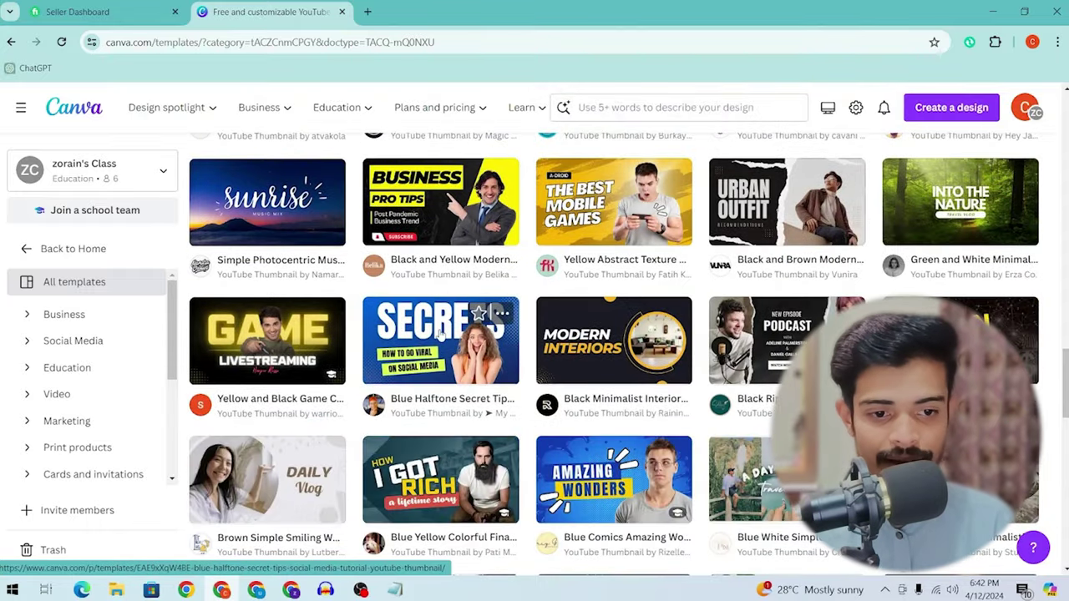
pyautogui.scroll(5, 653, 342)
pyautogui.scroll(10, 652, 266)
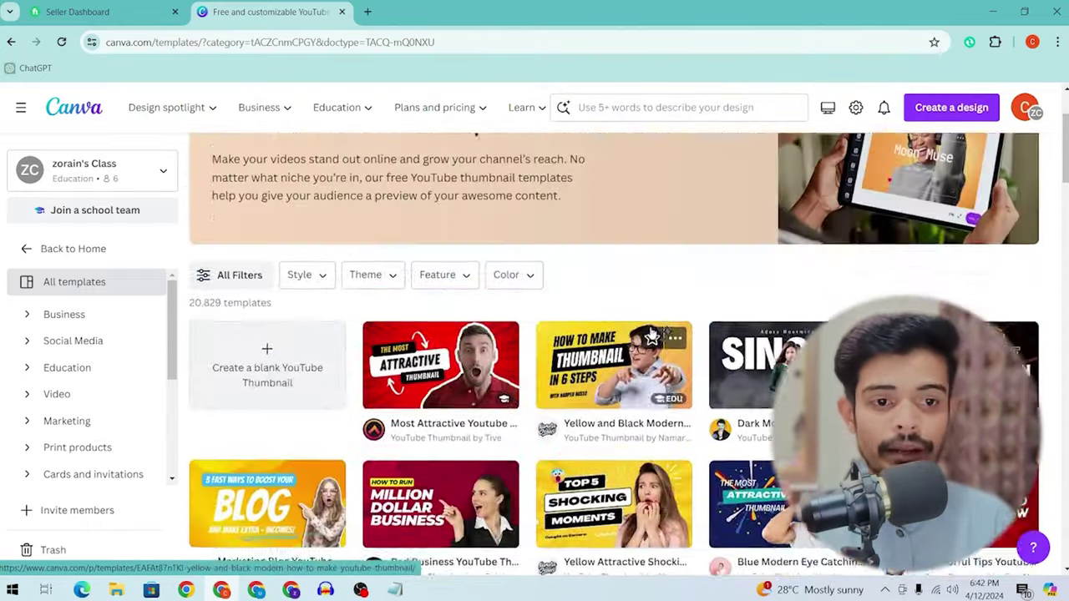
pyautogui.scroll(-1, 618, 267)
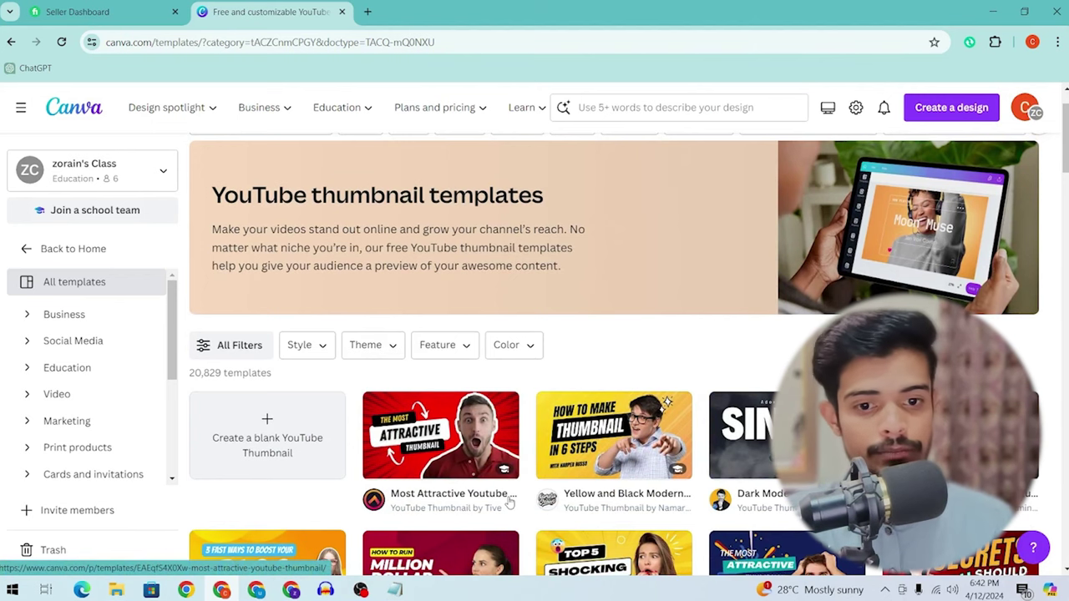
pyautogui.moveTo(544, 501)
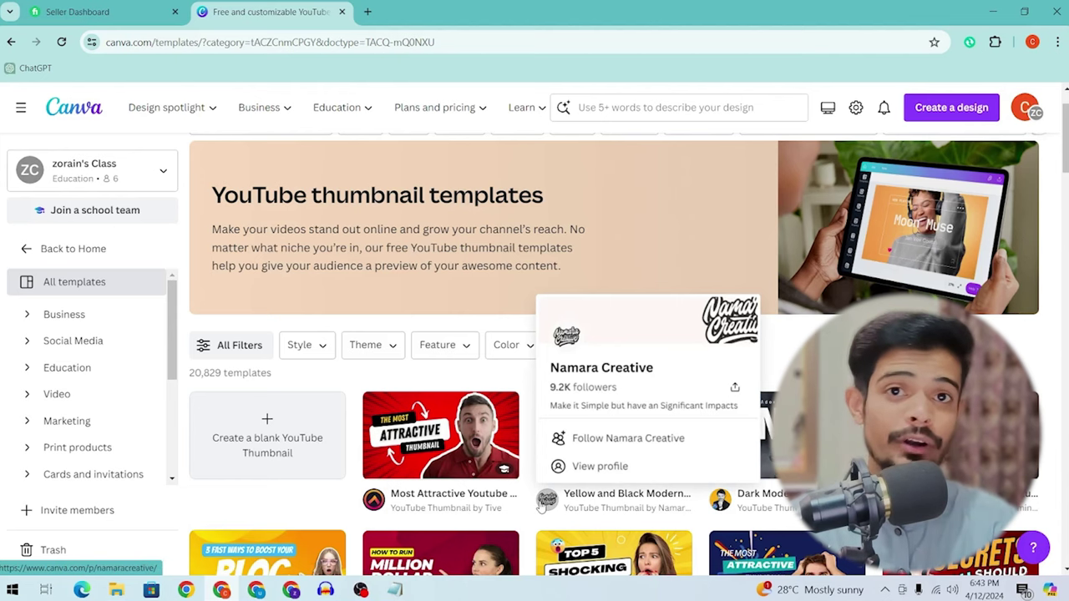
pyautogui.scroll(-5, 543, 506)
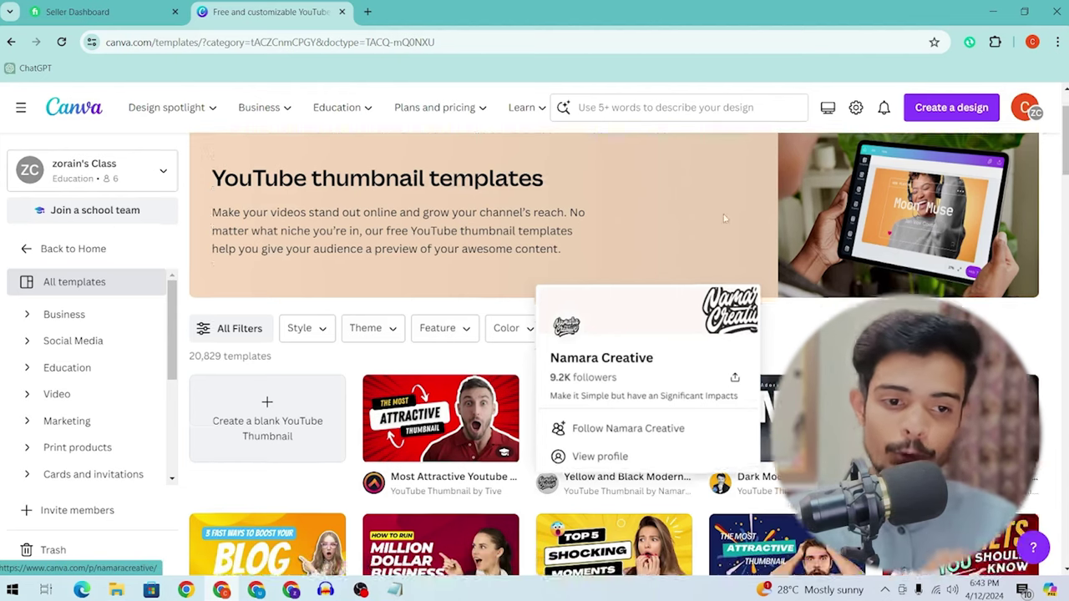
pyautogui.scroll(-2, 544, 505)
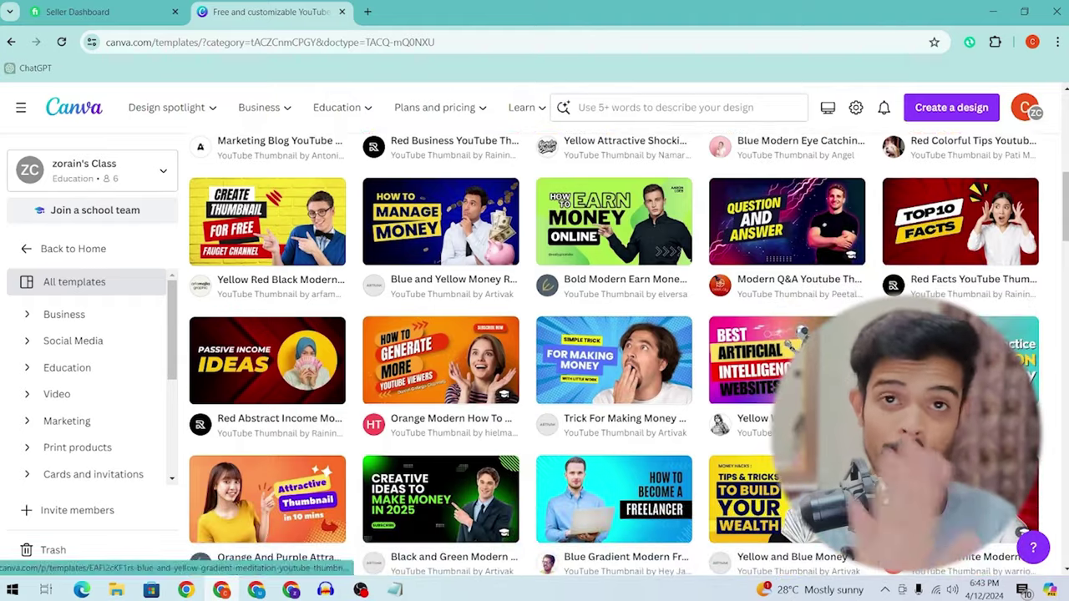
pyautogui.scroll(-2, 544, 505)
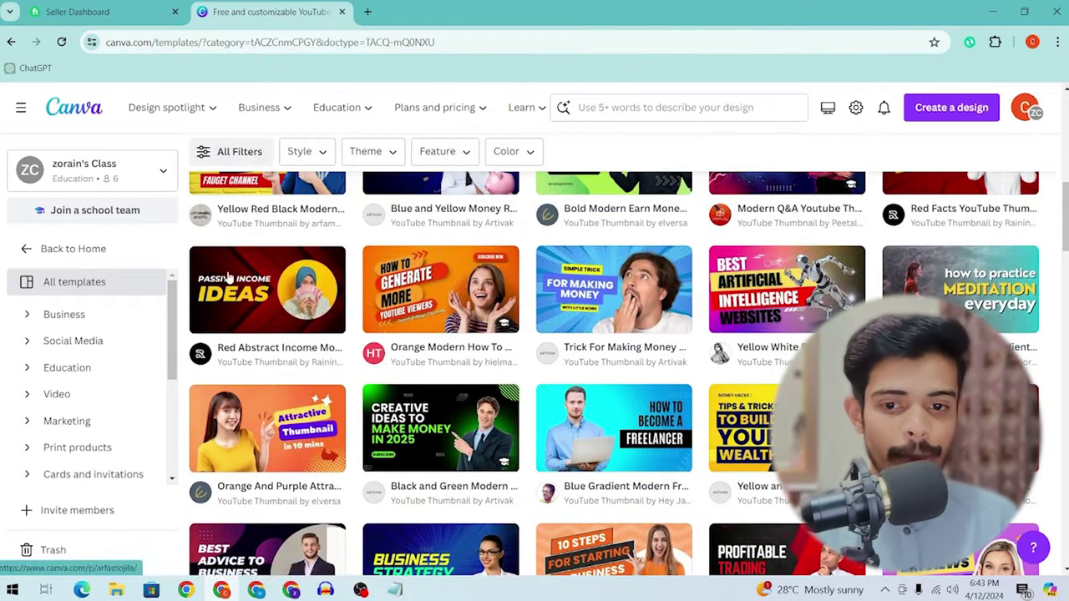
pyautogui.scroll(-4, 449, 337)
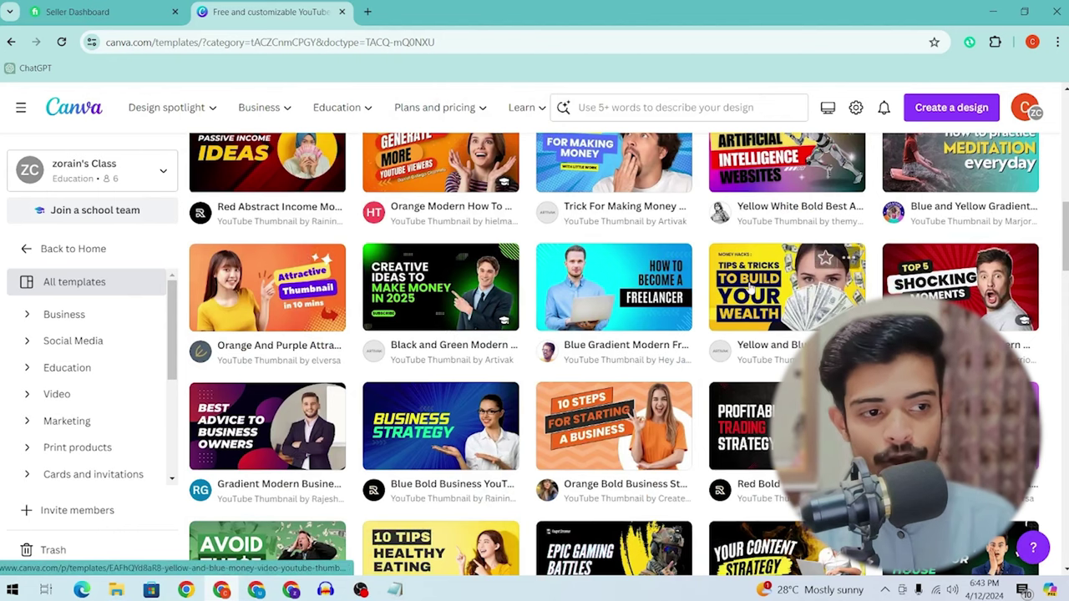
pyautogui.scroll(-4, 753, 287)
pyautogui.scroll(-4, 748, 288)
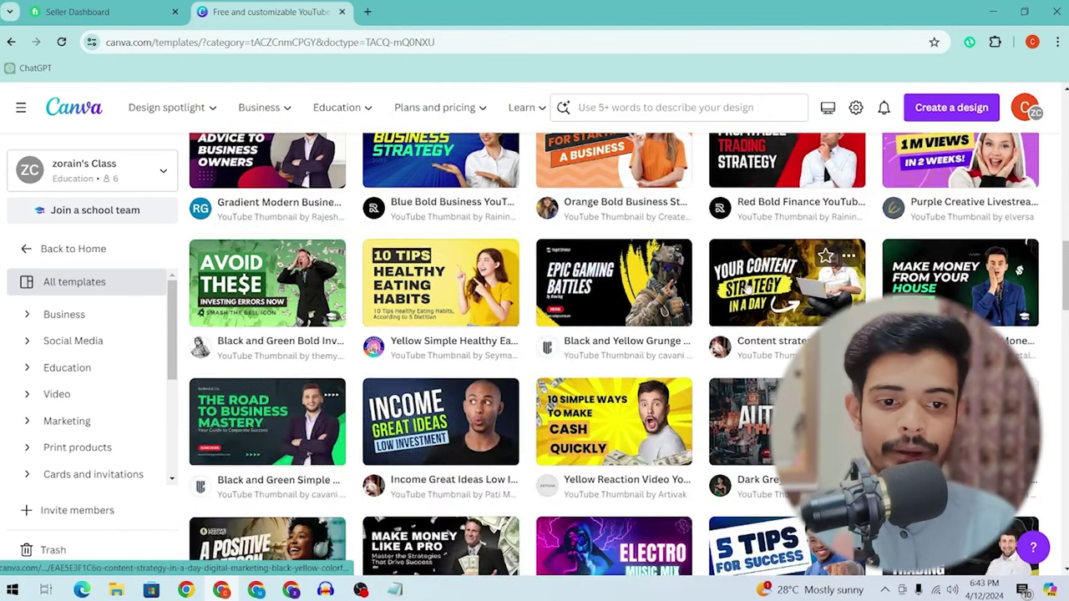
pyautogui.scroll(-4, 749, 288)
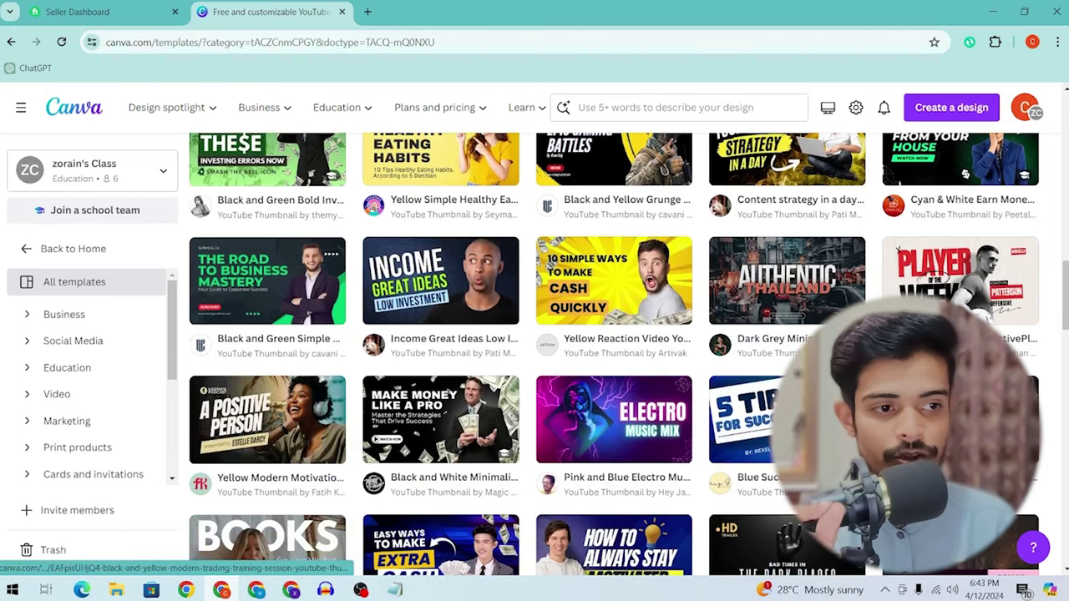
pyautogui.scroll(3, 961, 376)
pyautogui.scroll(5, 604, 296)
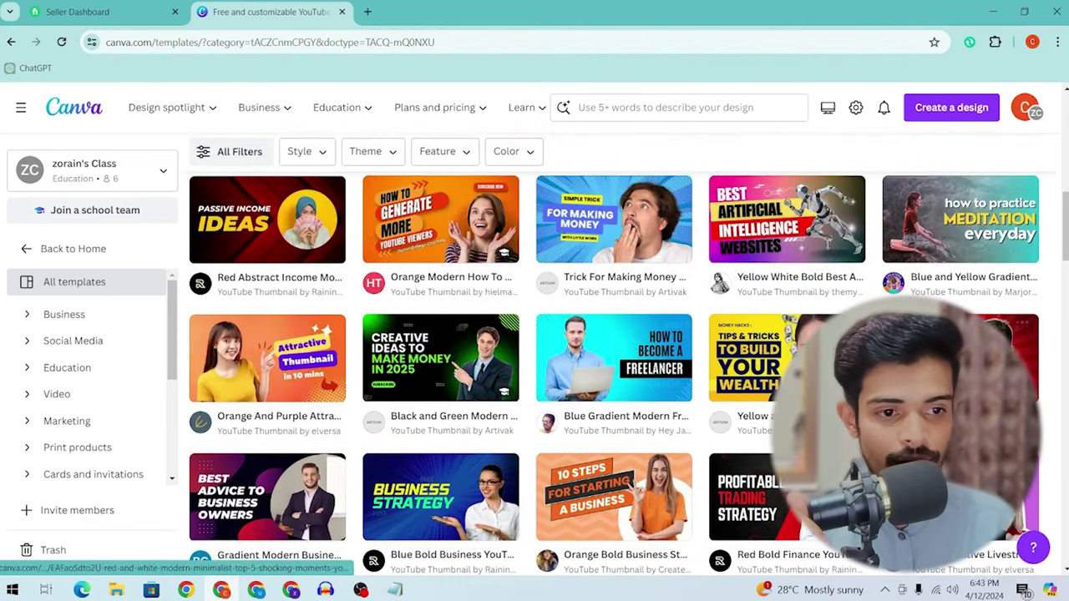
pyautogui.scroll(5, 604, 296)
pyautogui.click(605, 296)
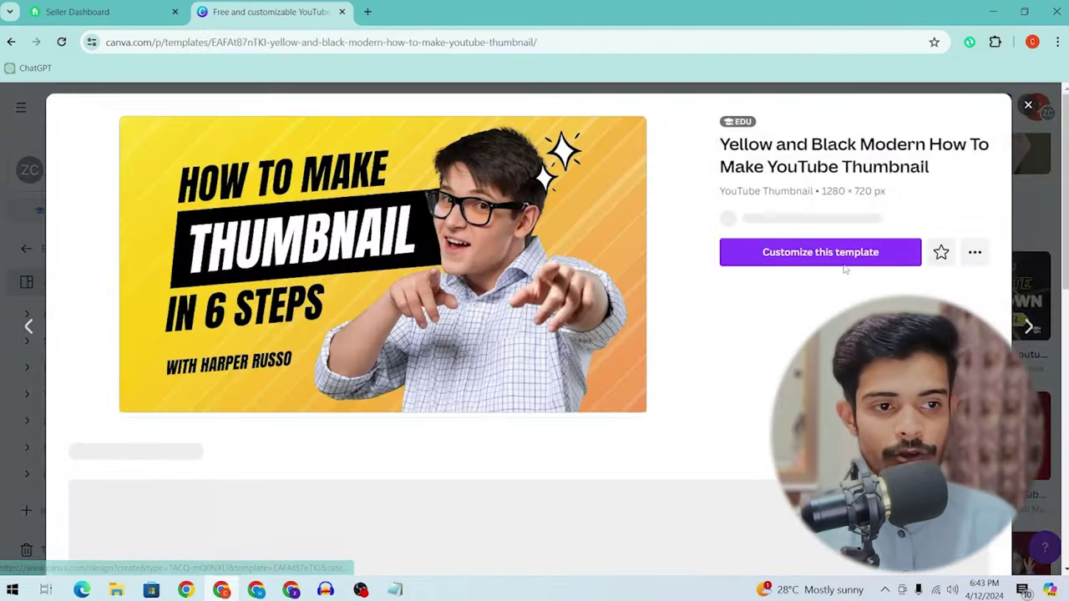
# Step: Delete the template's man photo and search element photos for 'shoking man'
pyautogui.click(842, 257)
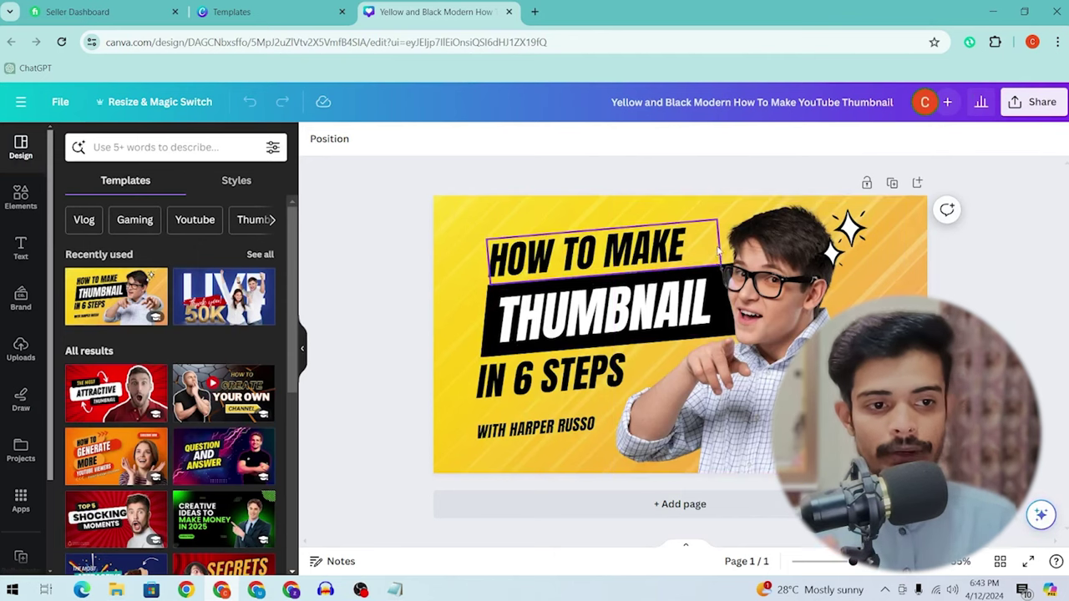
pyautogui.click(790, 336)
pyautogui.press('Delete')
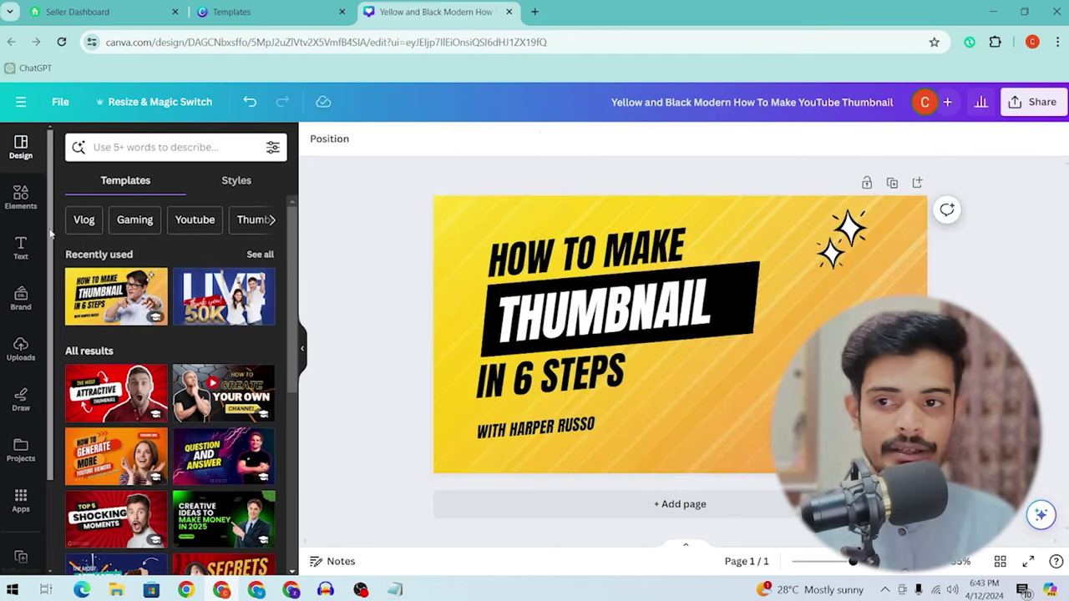
pyautogui.click(21, 199)
pyautogui.click(151, 147)
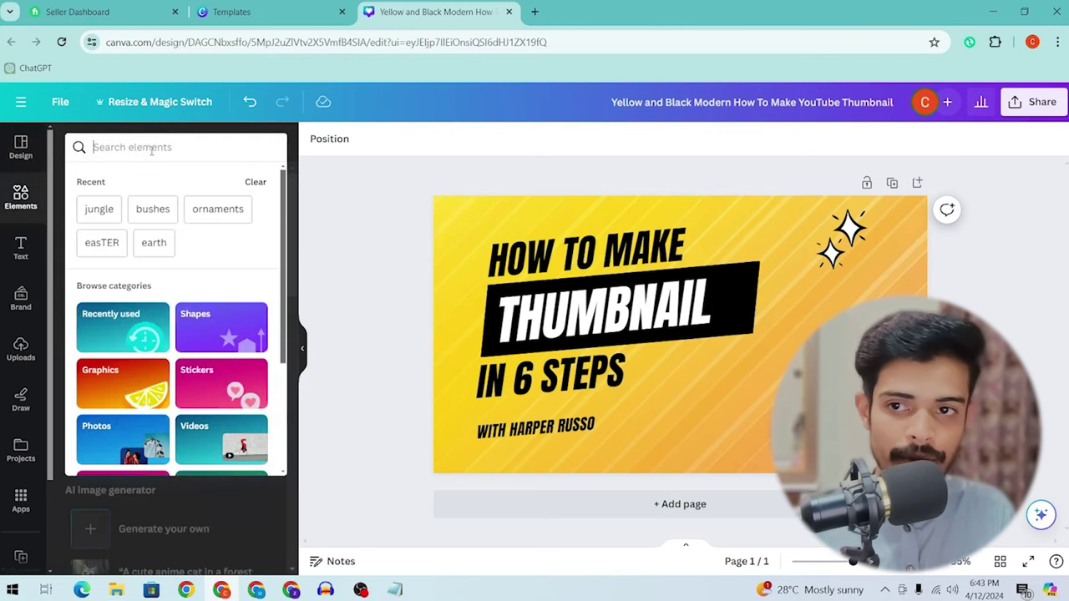
pyautogui.write('shoking man')
pyautogui.press('Return')
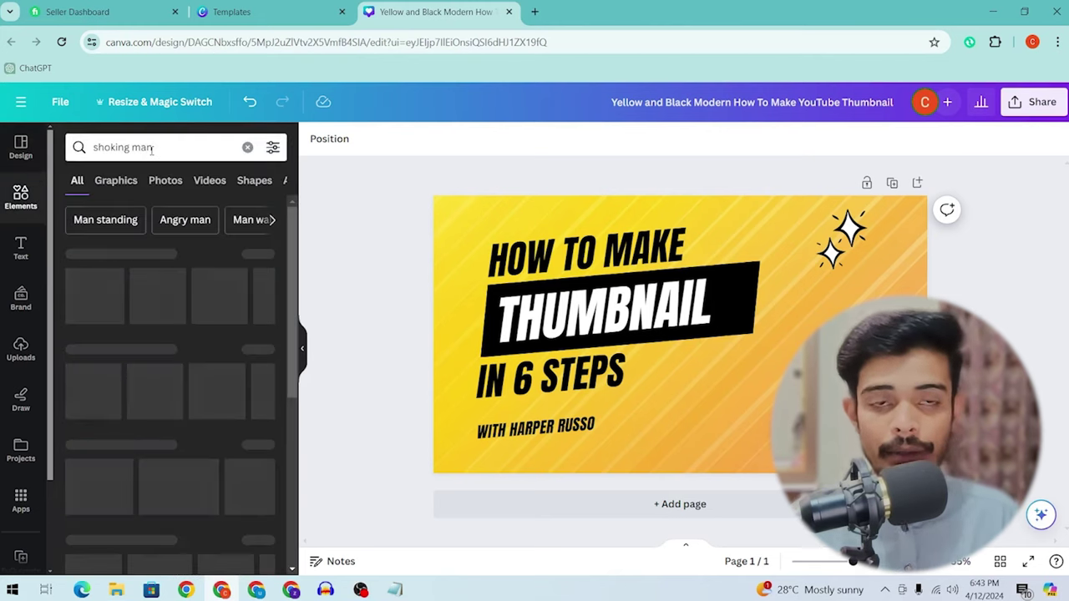
pyautogui.click(117, 181)
pyautogui.click(165, 181)
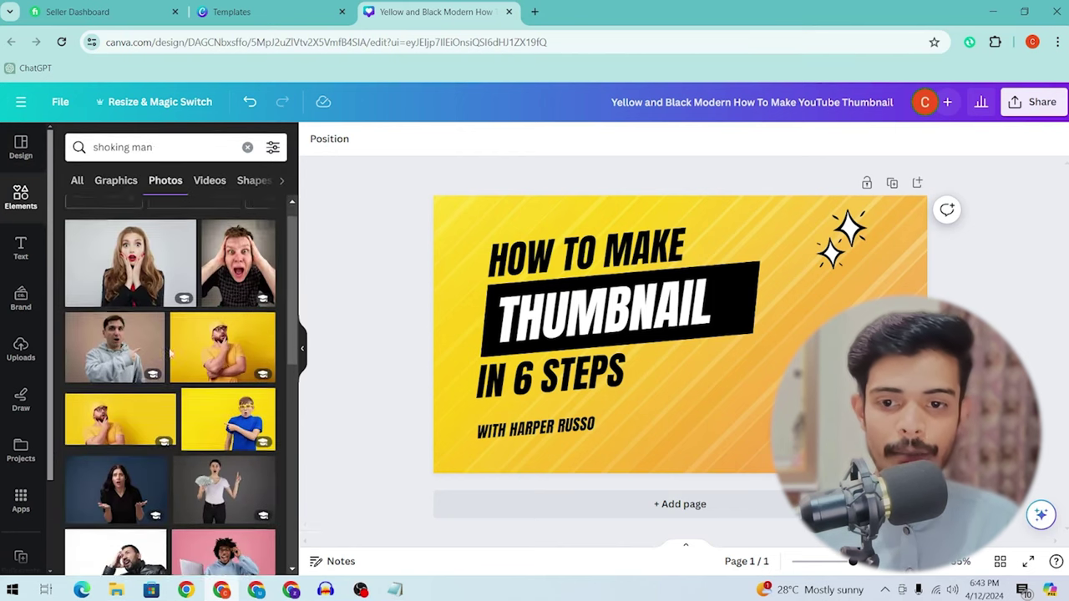
# Step: Place the pink laptop-man photo on the thumbnail's right side and open its photo edits
pyautogui.scroll(-2, 241, 384)
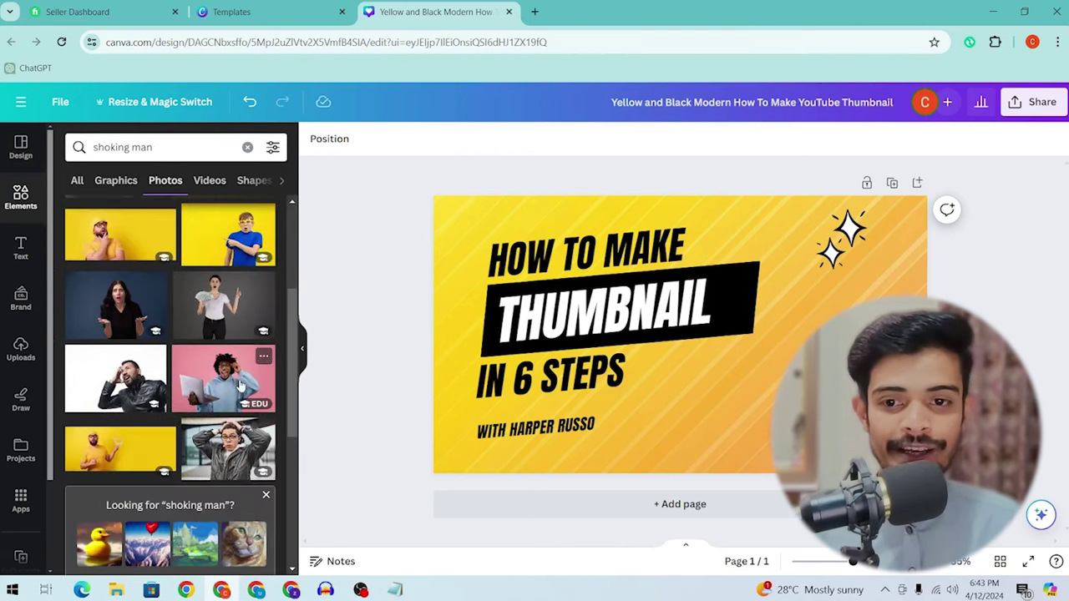
pyautogui.scroll(-2, 184, 268)
pyautogui.scroll(-1, 167, 276)
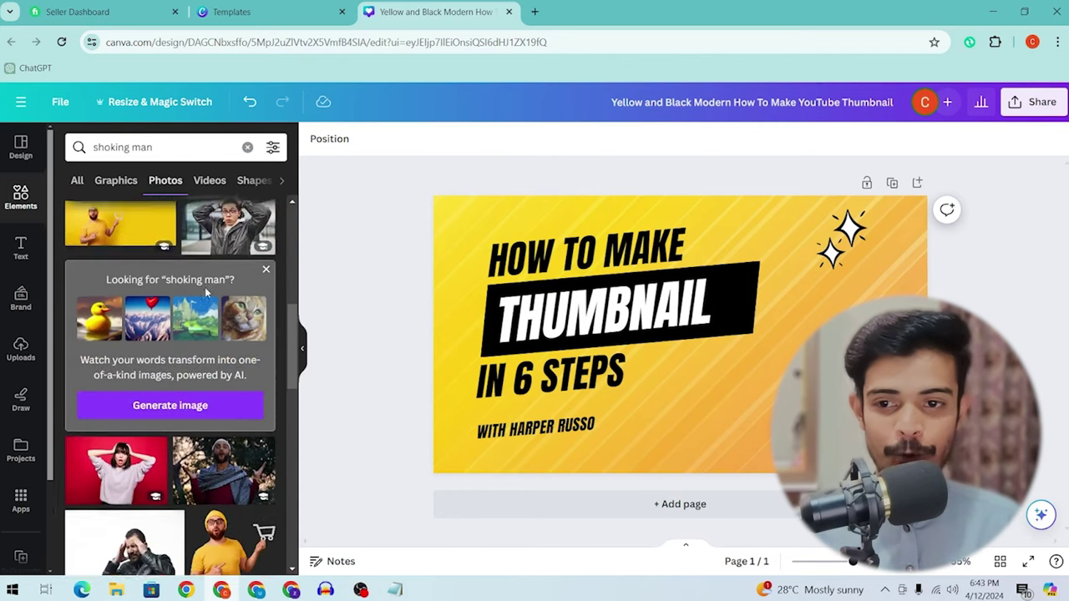
pyautogui.scroll(2, 217, 309)
pyautogui.click(224, 324)
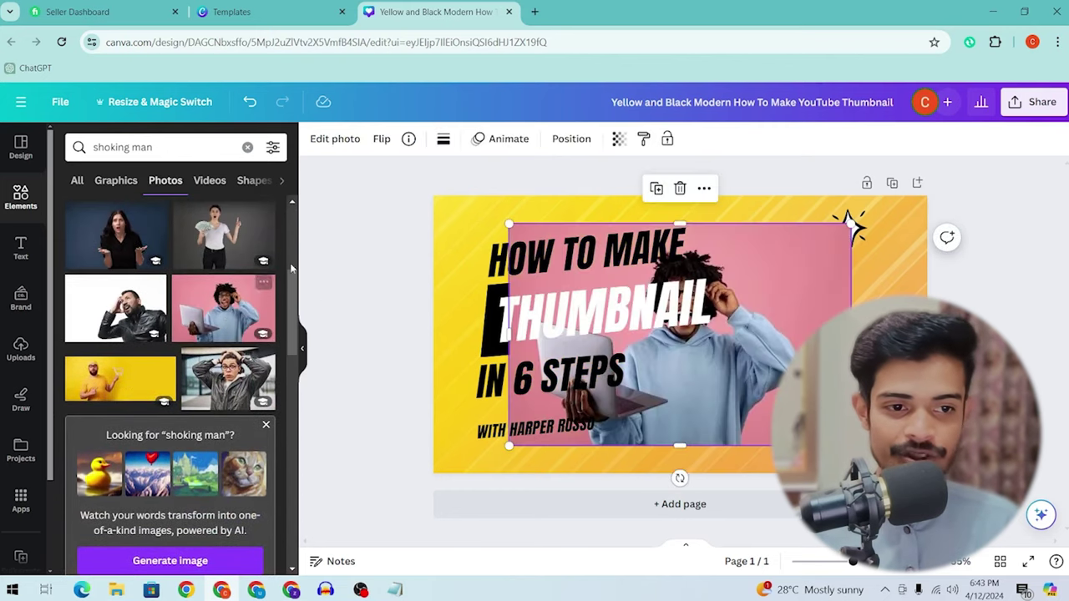
pyautogui.moveTo(660, 342); pyautogui.dragTo(752, 355)
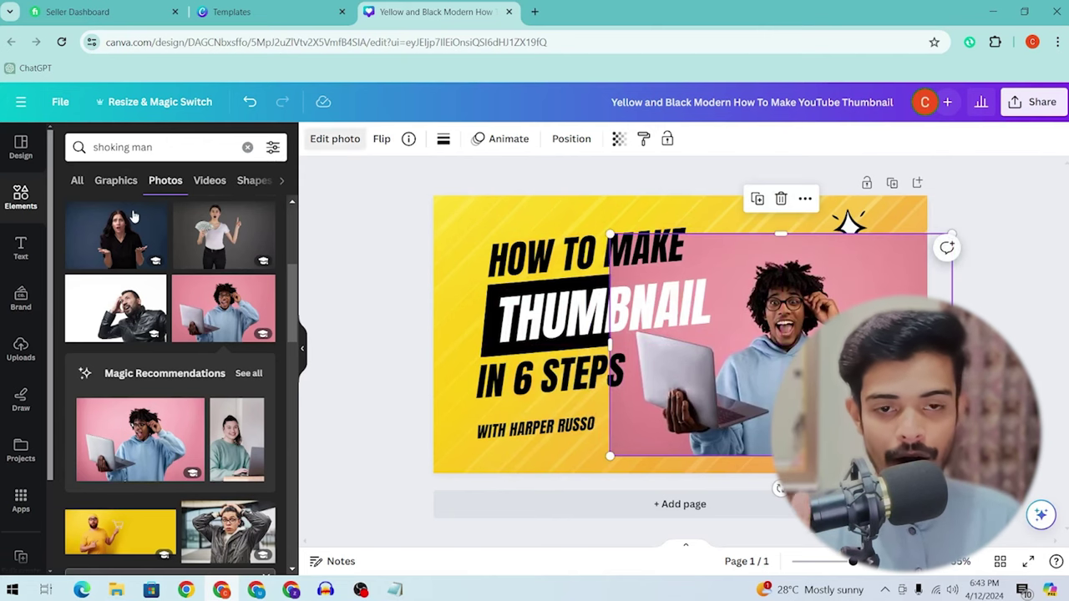
pyautogui.click(335, 139)
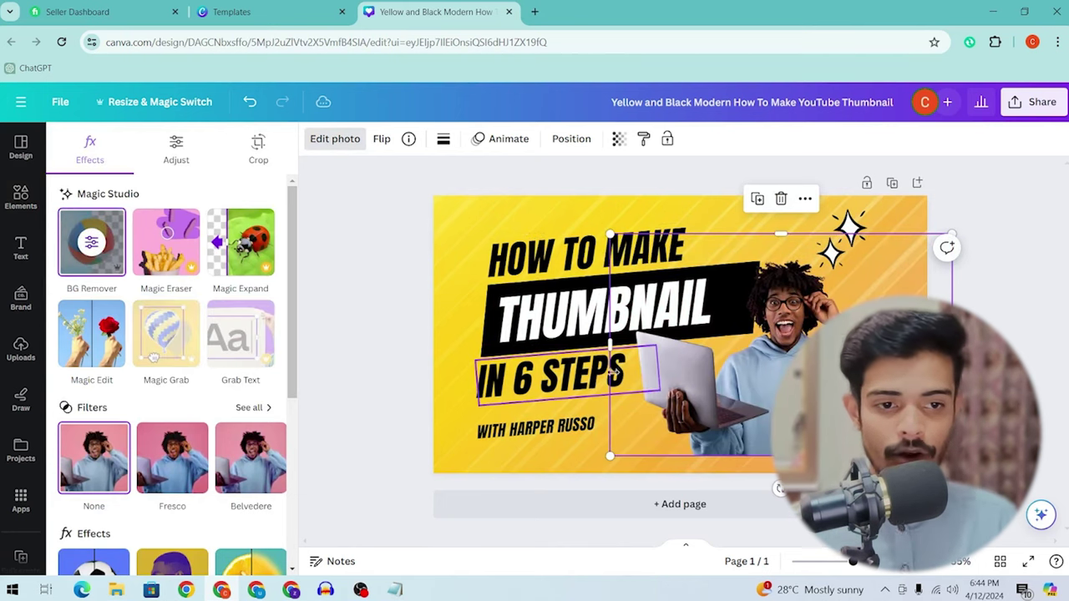
# Step: Search 'remove bg' in a new Chrome tab, open remove.bg, and start an image upload
pyautogui.click(534, 12)
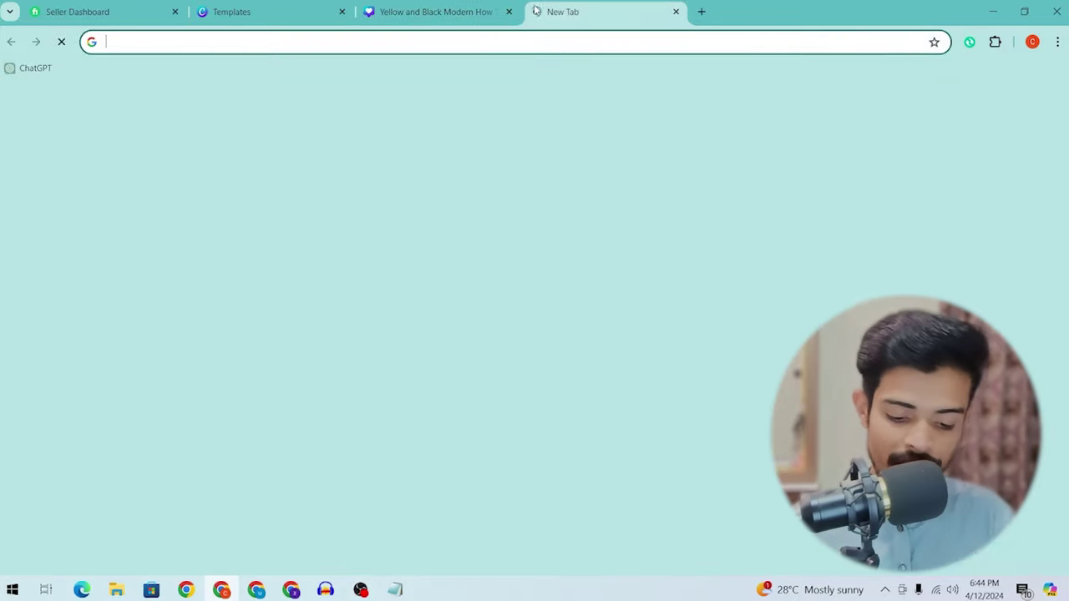
pyautogui.write('b')
pyautogui.press('BackSpace')
pyautogui.write('remove')
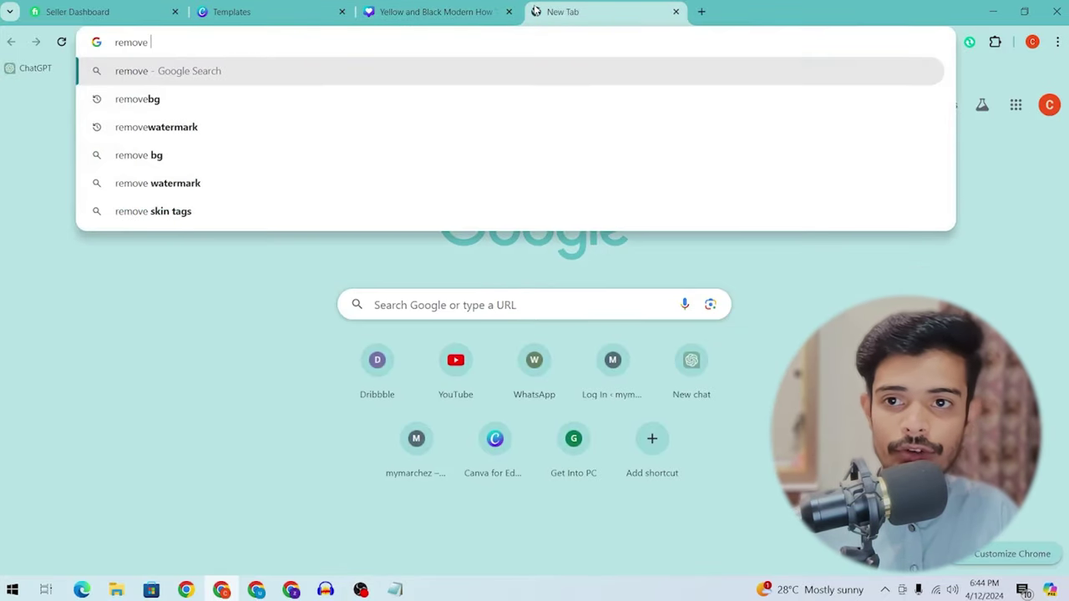
pyautogui.press('Down')
pyautogui.press('Return')
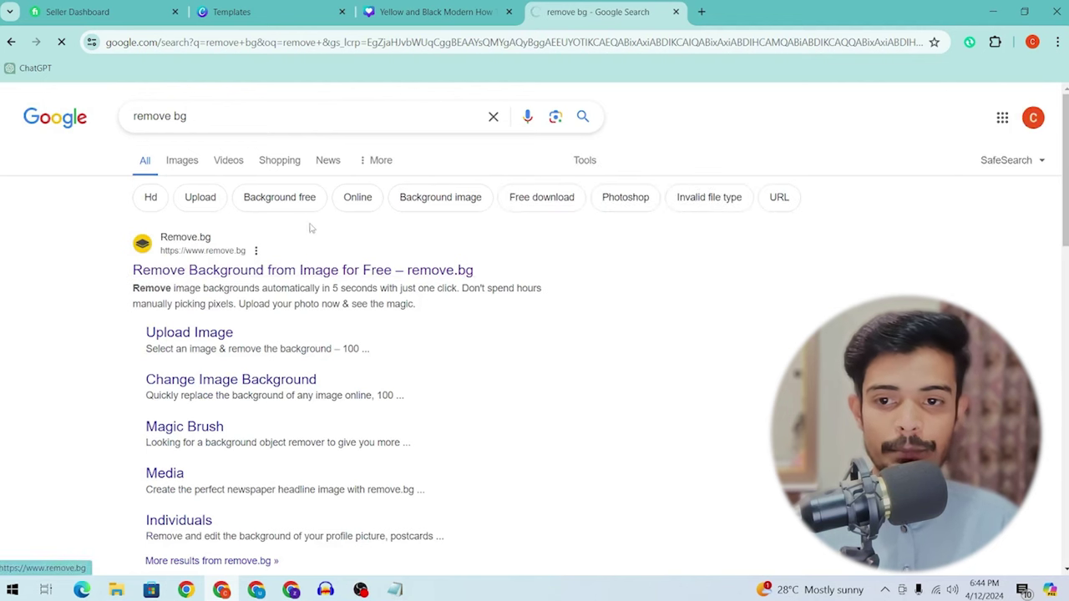
pyautogui.click(202, 271)
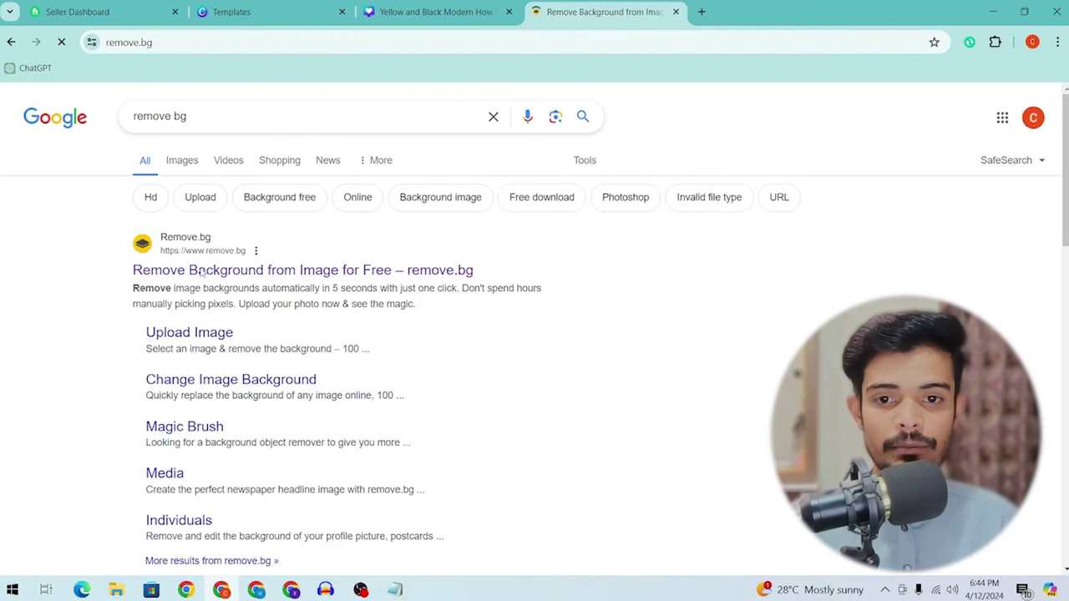
pyautogui.moveTo(465, 219); pyautogui.dragTo(491, 224)
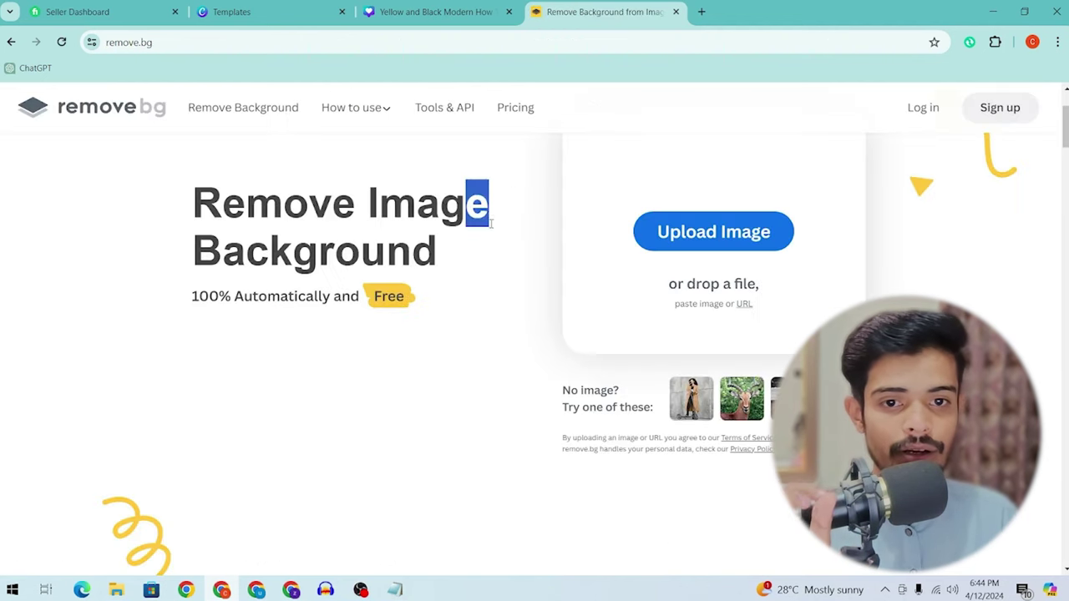
pyautogui.moveTo(190, 345); pyautogui.dragTo(306, 345)
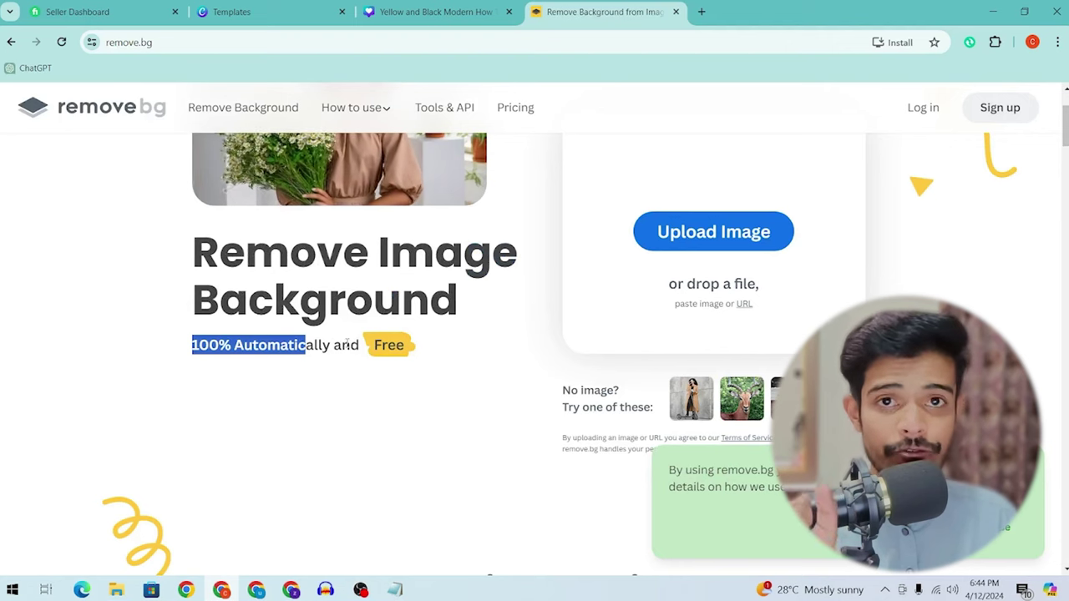
pyautogui.click(739, 233)
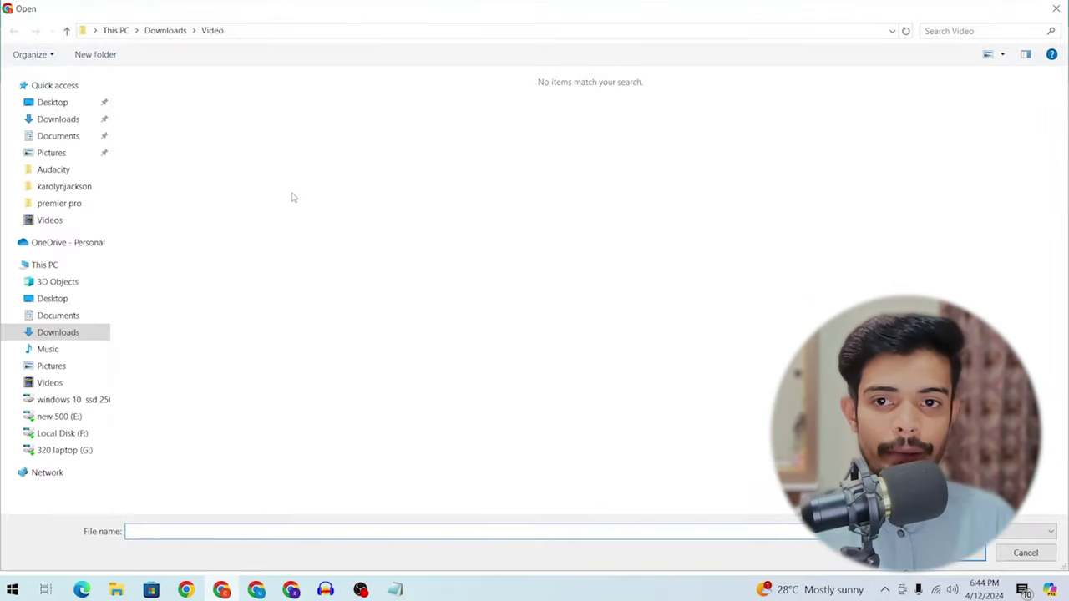
# Step: Upload Untitled design (36) from the Downloads folder to remove.bg
pyautogui.click(30, 122)
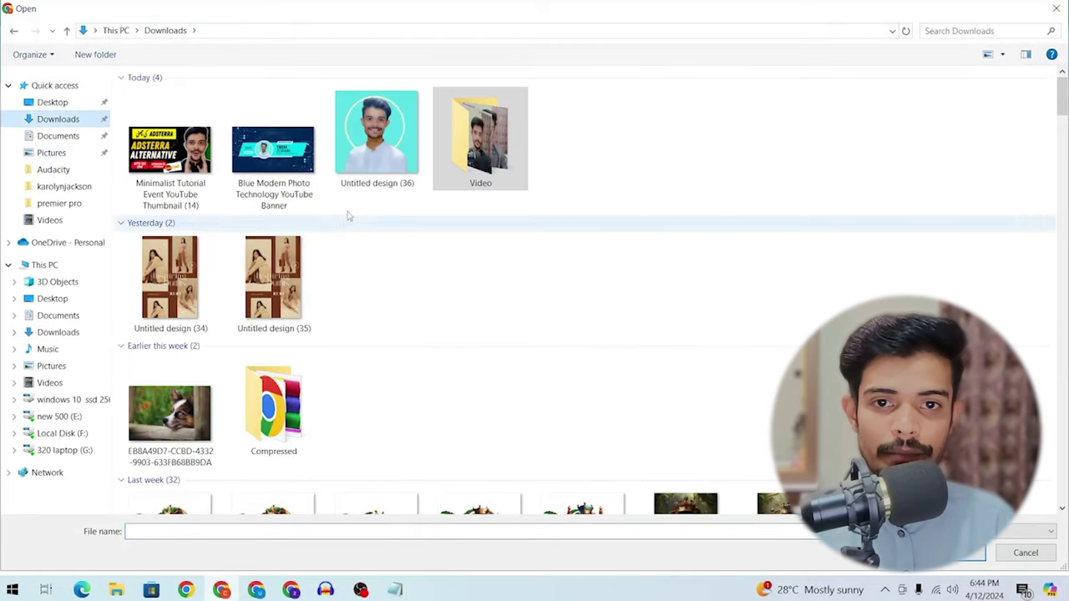
pyautogui.click(365, 174)
pyautogui.click(984, 555)
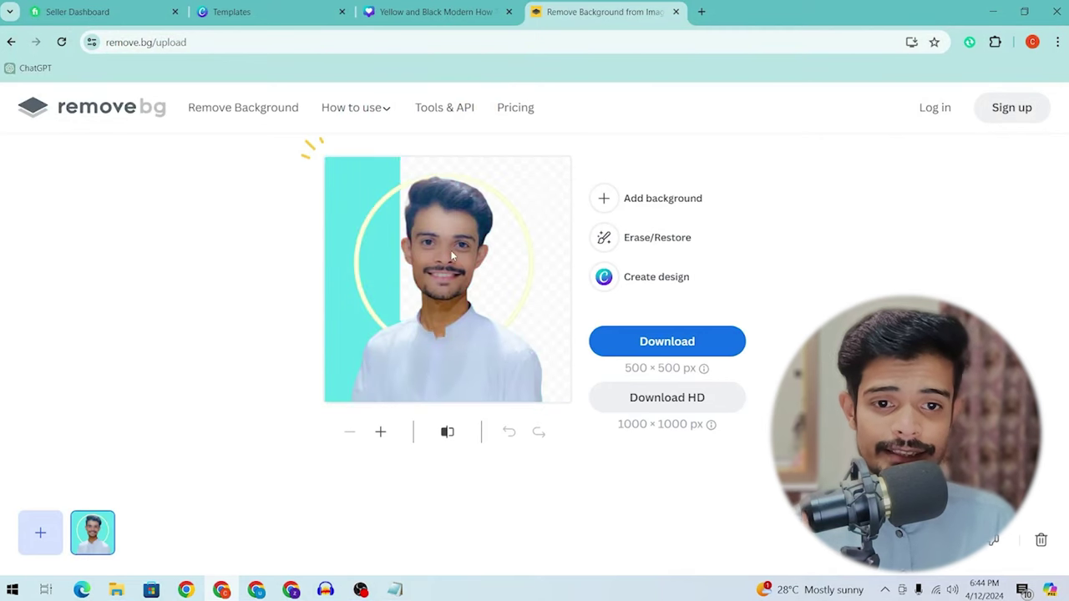
# Step: Erase leftover background on the right, download the cut-out PNG, and return to Canva
pyautogui.click(657, 238)
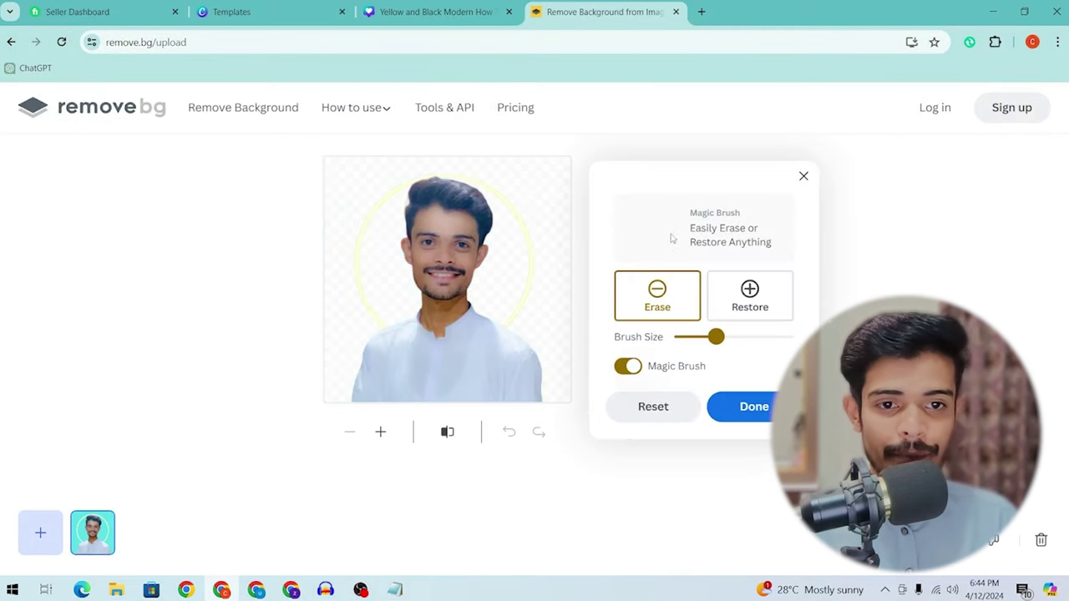
pyautogui.moveTo(514, 298)
pyautogui.mouseDown()
pyautogui.moveTo(533, 223)
pyautogui.moveTo(575, 274)
pyautogui.moveTo(528, 207)
pyautogui.mouseUp()
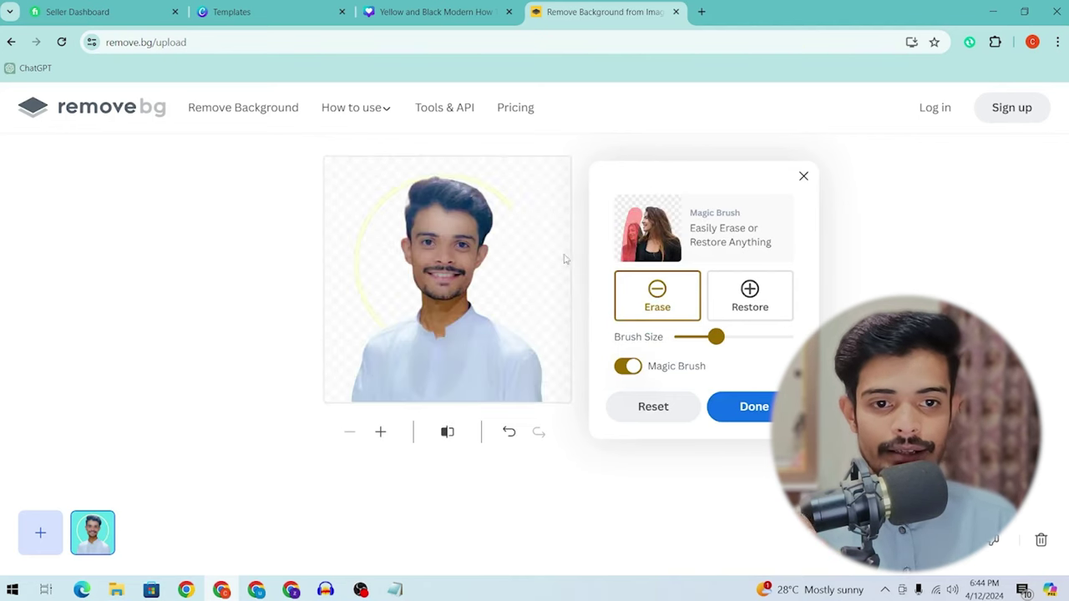
pyautogui.click(741, 406)
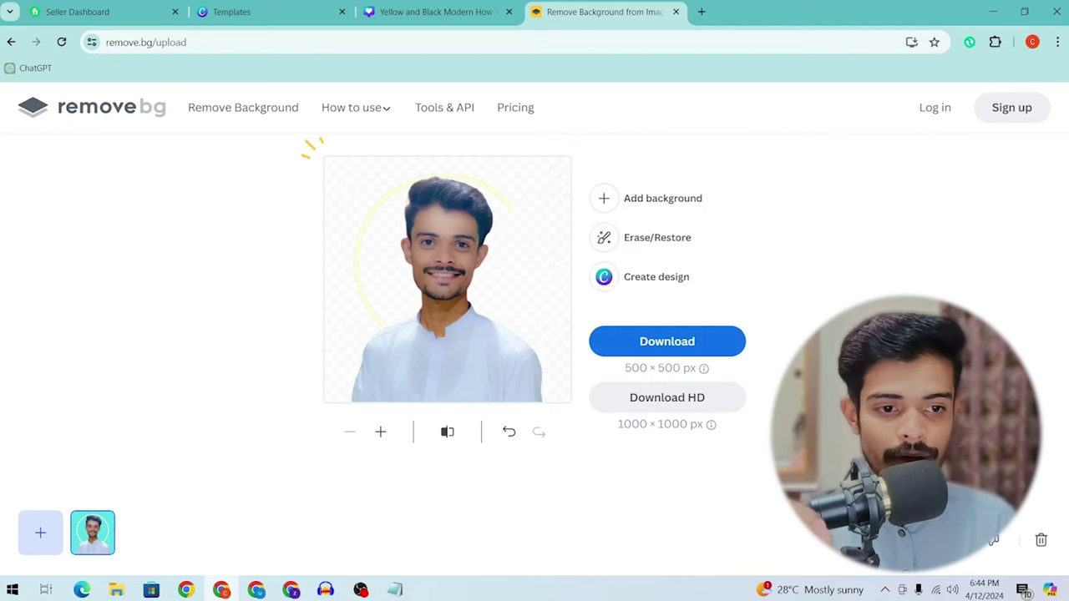
pyautogui.click(675, 335)
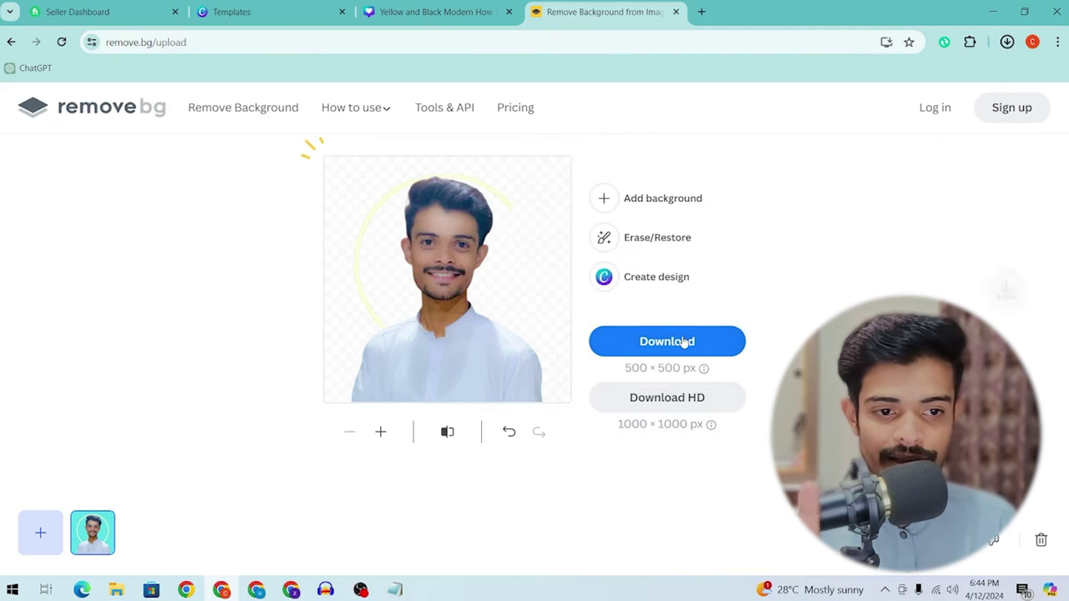
pyautogui.click(727, 390)
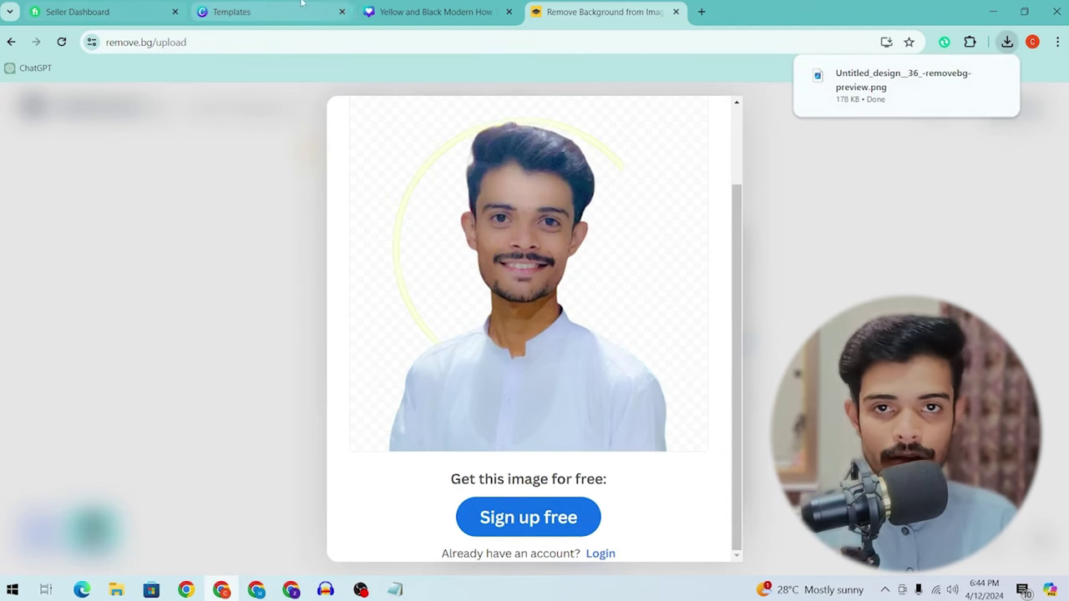
pyautogui.click(423, 8)
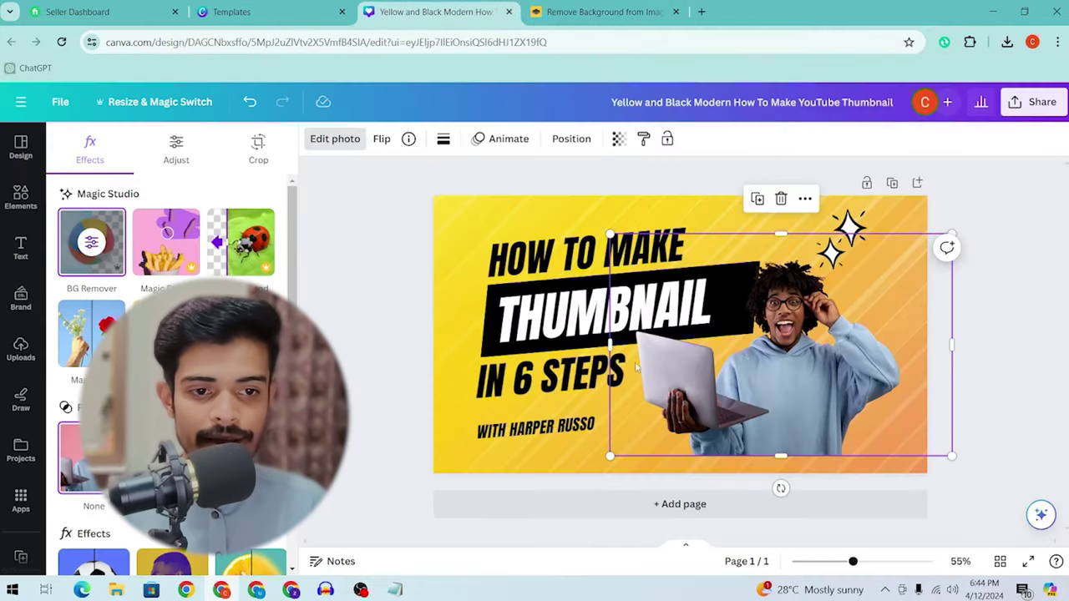
# Step: Crop and enlarge the laptop-man photo on the right, shift the headline left, delete 'WITH HARPER RUSSO'
pyautogui.moveTo(609, 352); pyautogui.dragTo(642, 352)
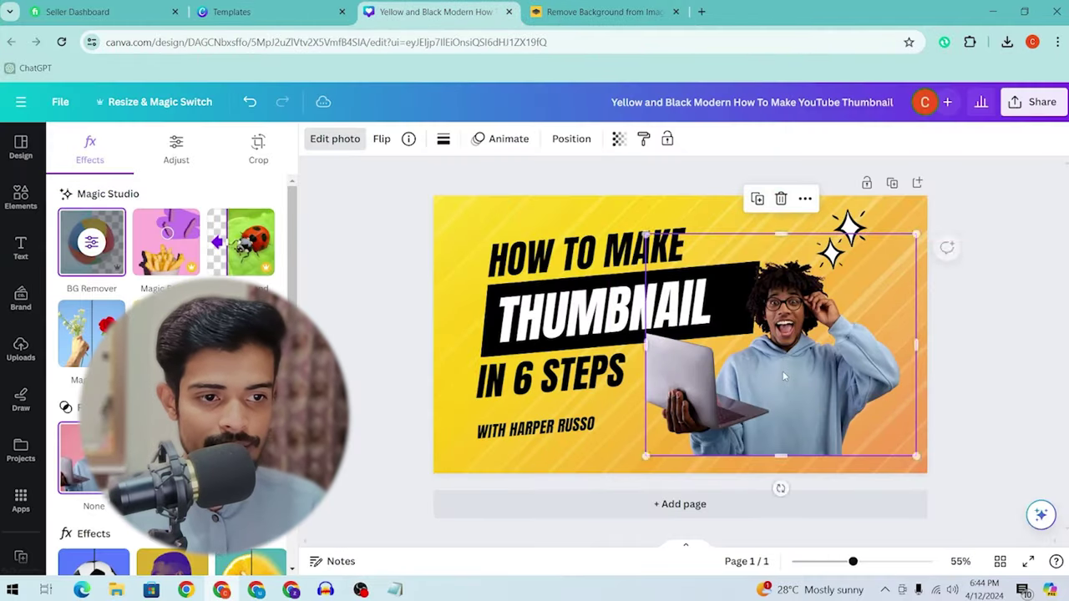
pyautogui.moveTo(783, 371); pyautogui.dragTo(846, 391)
pyautogui.moveTo(707, 250); pyautogui.dragTo(673, 219)
pyautogui.moveTo(904, 357); pyautogui.dragTo(918, 358)
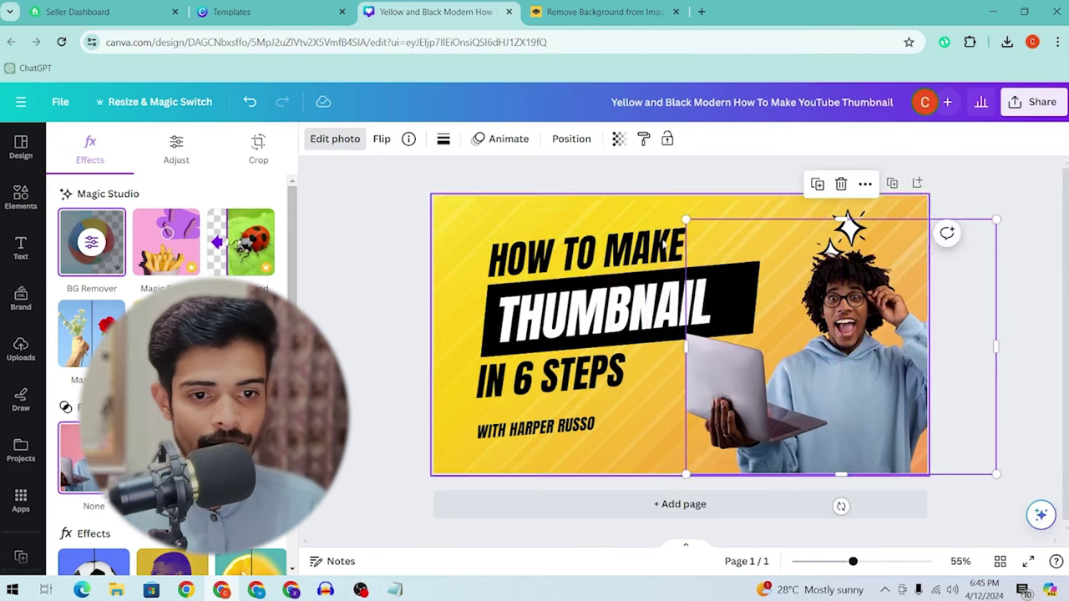
pyautogui.moveTo(585, 422); pyautogui.dragTo(551, 419)
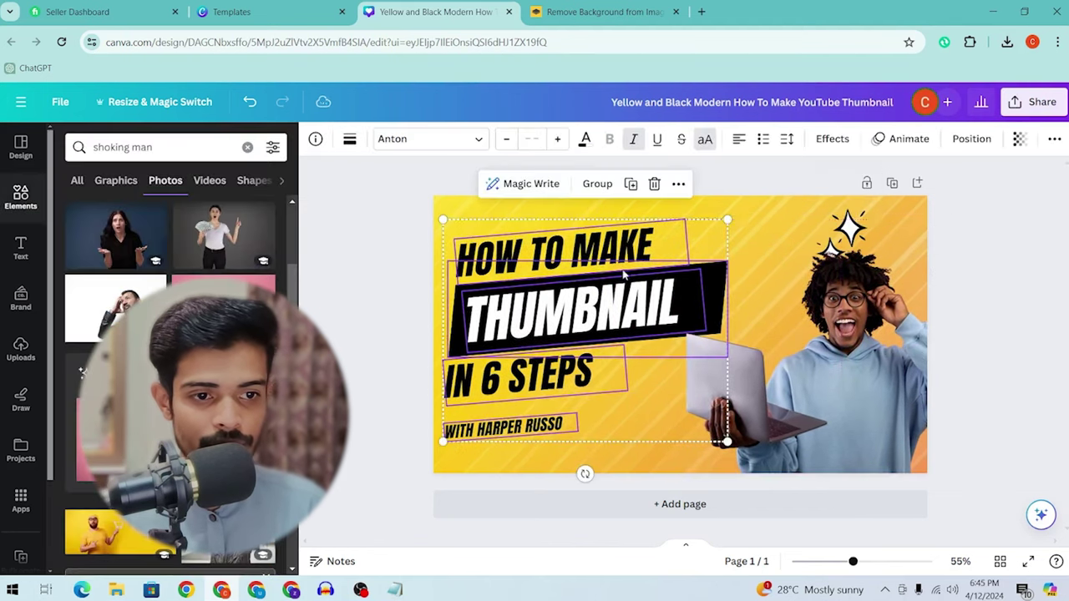
pyautogui.click(896, 393)
pyautogui.moveTo(896, 393); pyautogui.dragTo(895, 376)
pyautogui.moveTo(687, 210); pyautogui.dragTo(673, 197)
pyautogui.moveTo(818, 386); pyautogui.dragTo(827, 398)
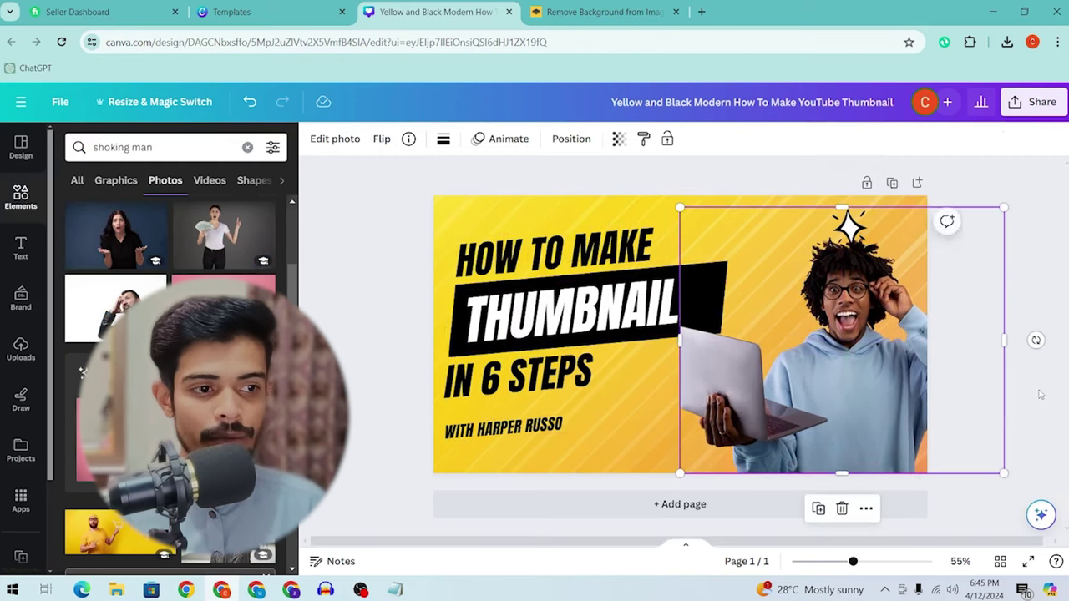
pyautogui.click(1038, 392)
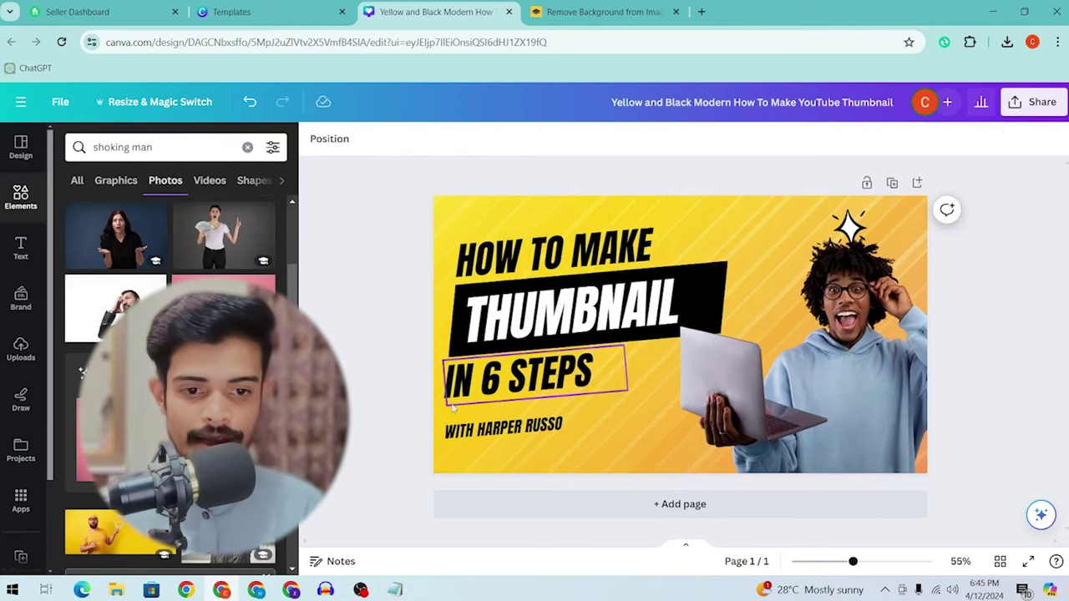
pyautogui.click(514, 424)
pyautogui.press('Delete')
# Step: Retype the headline lines 'HOW TO MAKE' as 'MAKE MONEY' and 'THUMBNAIL' as 'ADSTERRA'
pyautogui.click(568, 255)
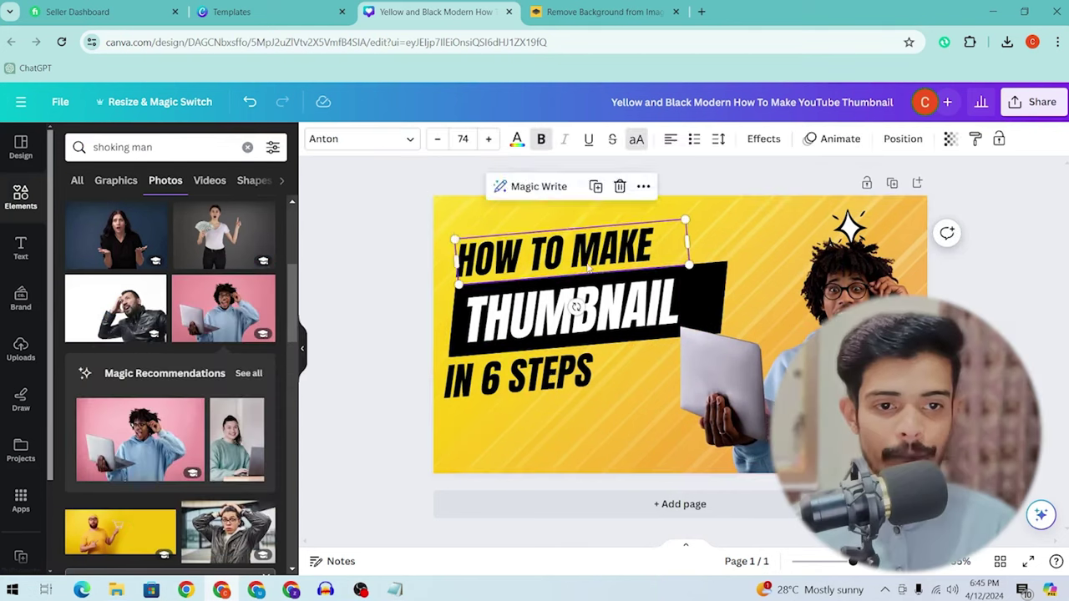
pyautogui.doubleClick(576, 257)
pyautogui.tripleClick(583, 261)
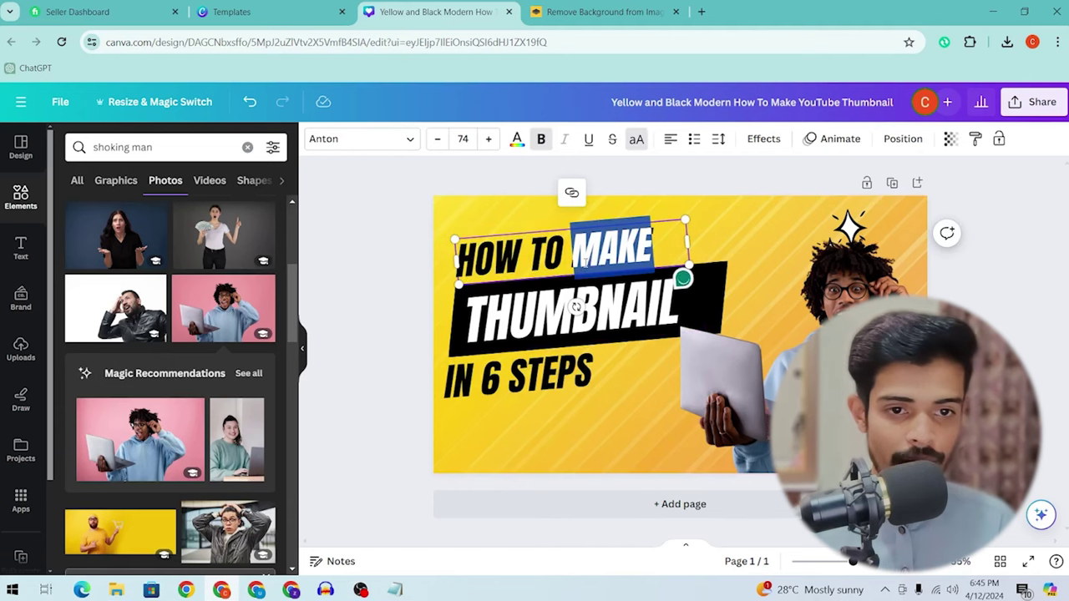
pyautogui.write('MAKE MONEY')
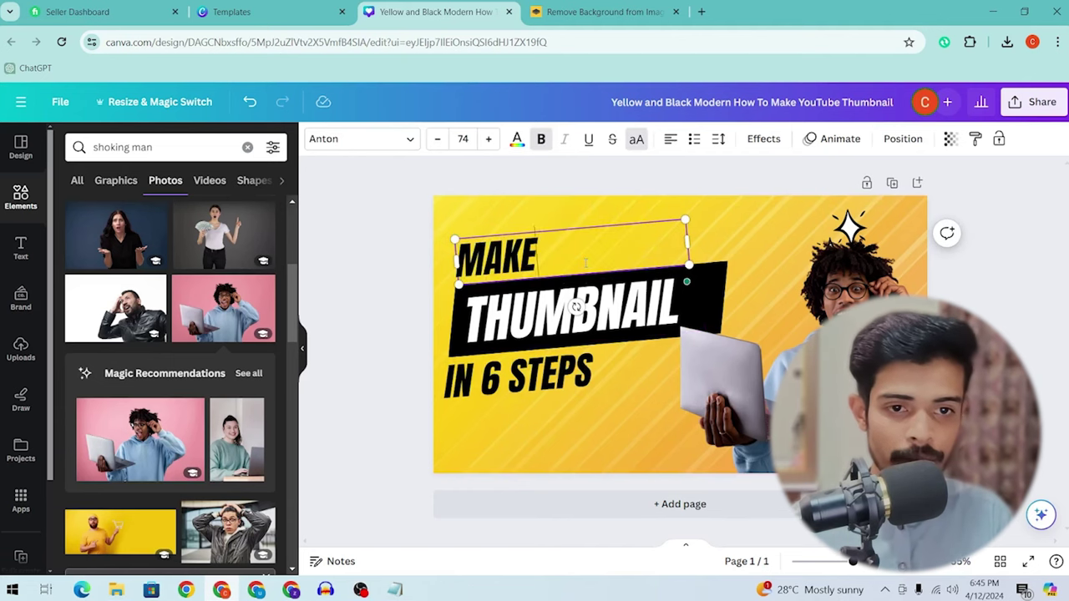
pyautogui.tripleClick(584, 329)
pyautogui.write('ADSTERRA')
# Step: Select MAKE MONEY, ADSTERRA and IN 6 STEPS together and raise them slightly
pyautogui.click(543, 376)
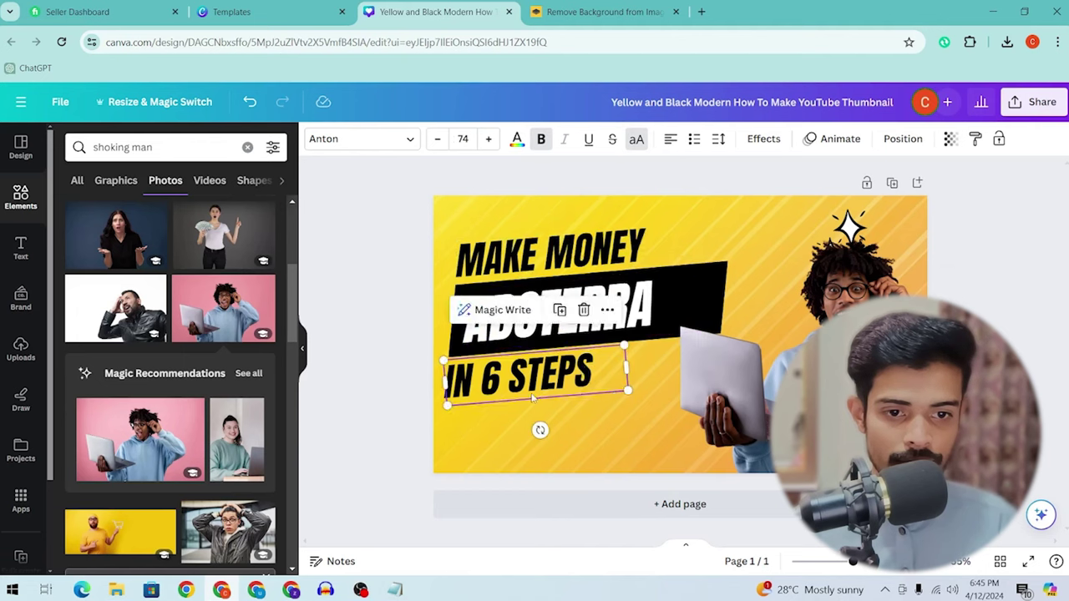
pyautogui.moveTo(608, 410); pyautogui.dragTo(518, 285)
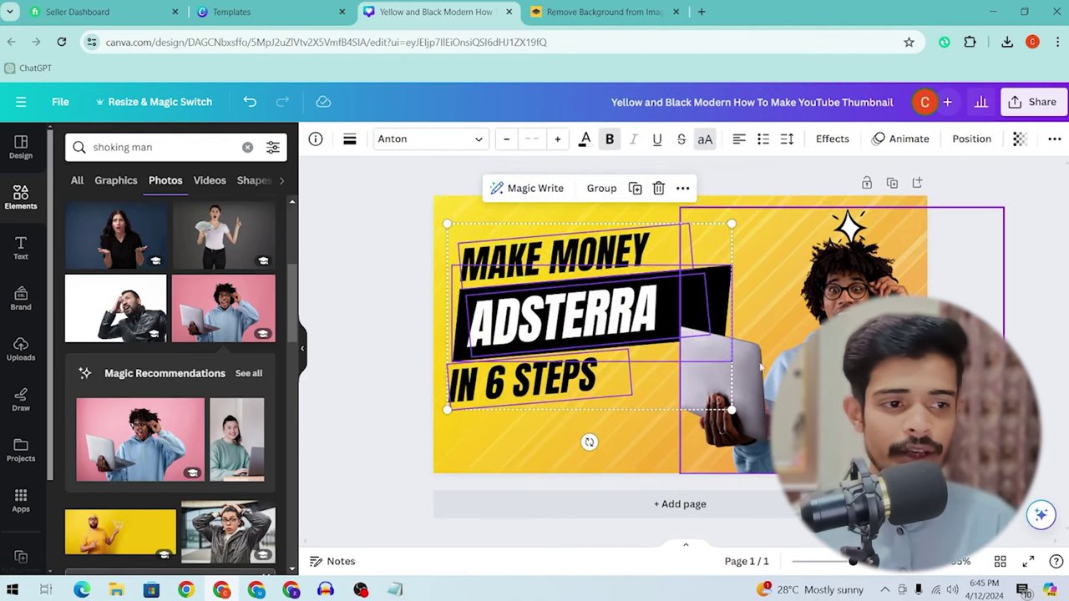
pyautogui.press('Escape')
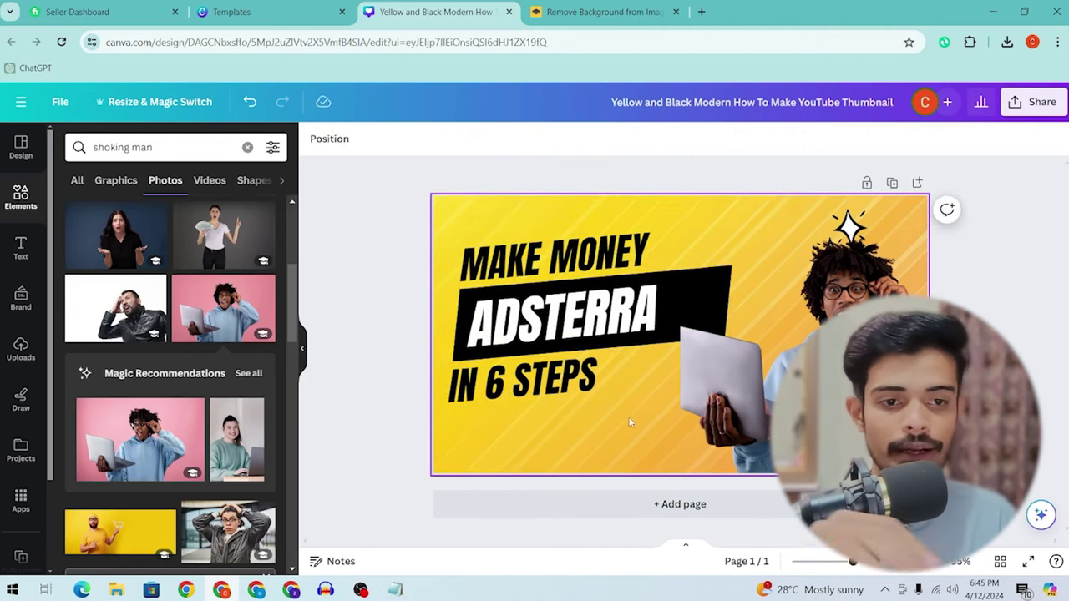
pyautogui.moveTo(633, 424); pyautogui.dragTo(578, 262)
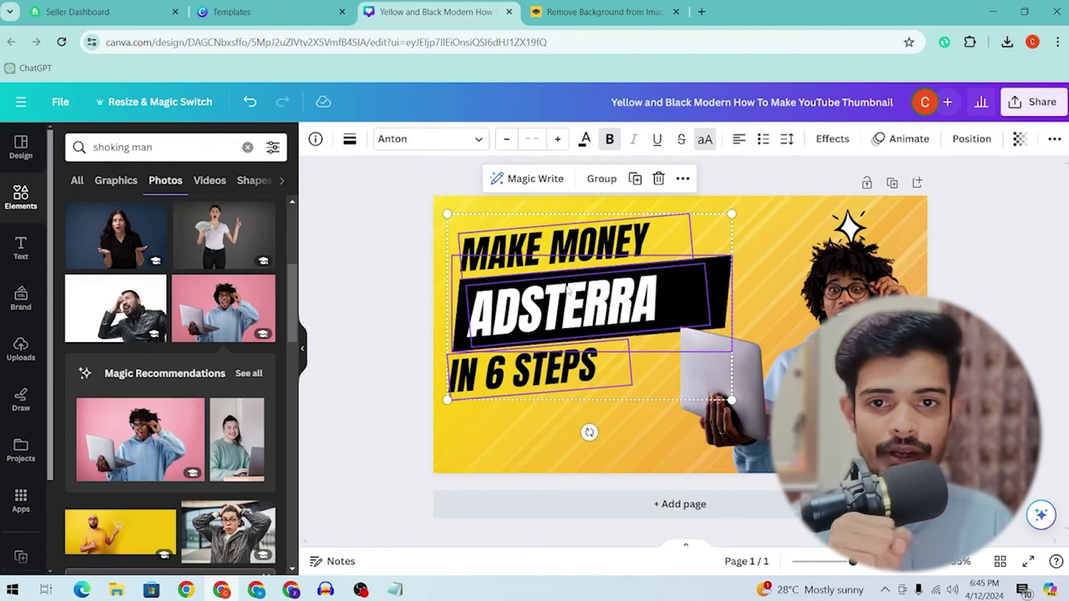
pyautogui.click(20, 250)
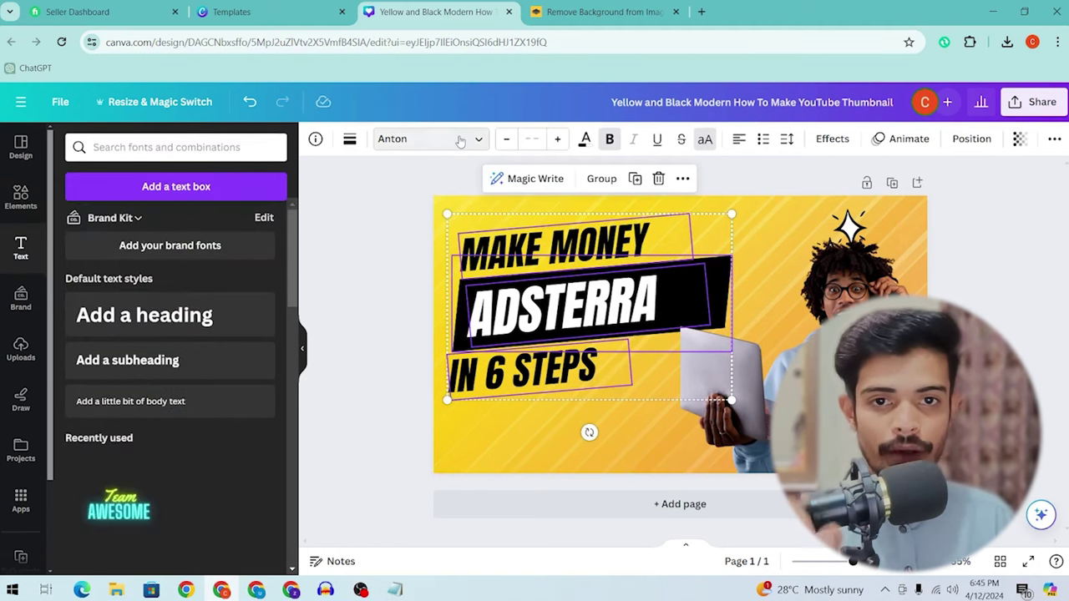
pyautogui.click(434, 146)
pyautogui.scroll(-3, 222, 329)
pyautogui.scroll(2, 173, 386)
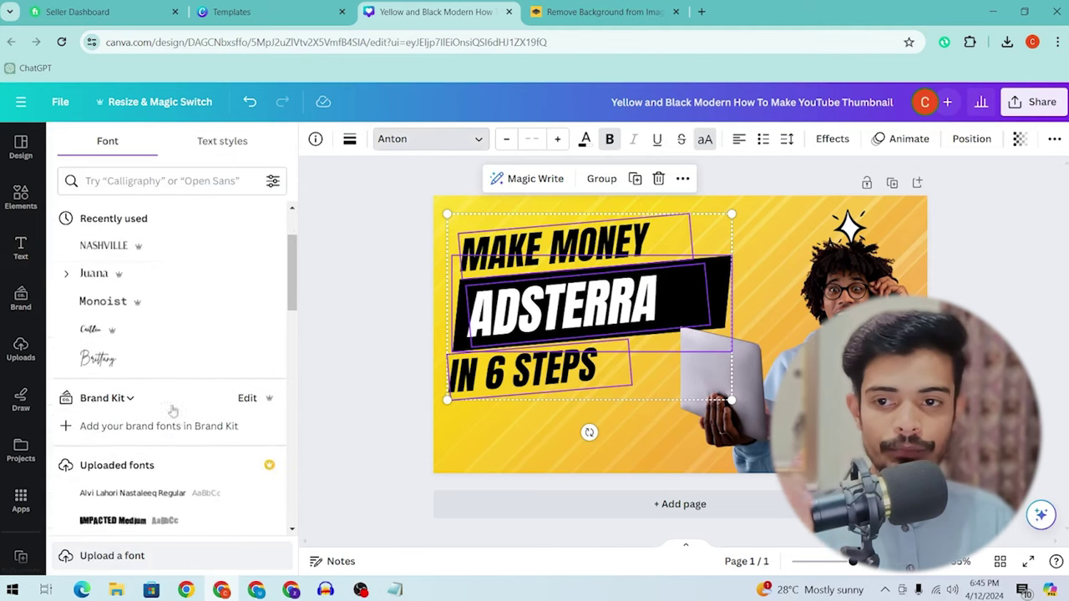
pyautogui.scroll(-2, 173, 387)
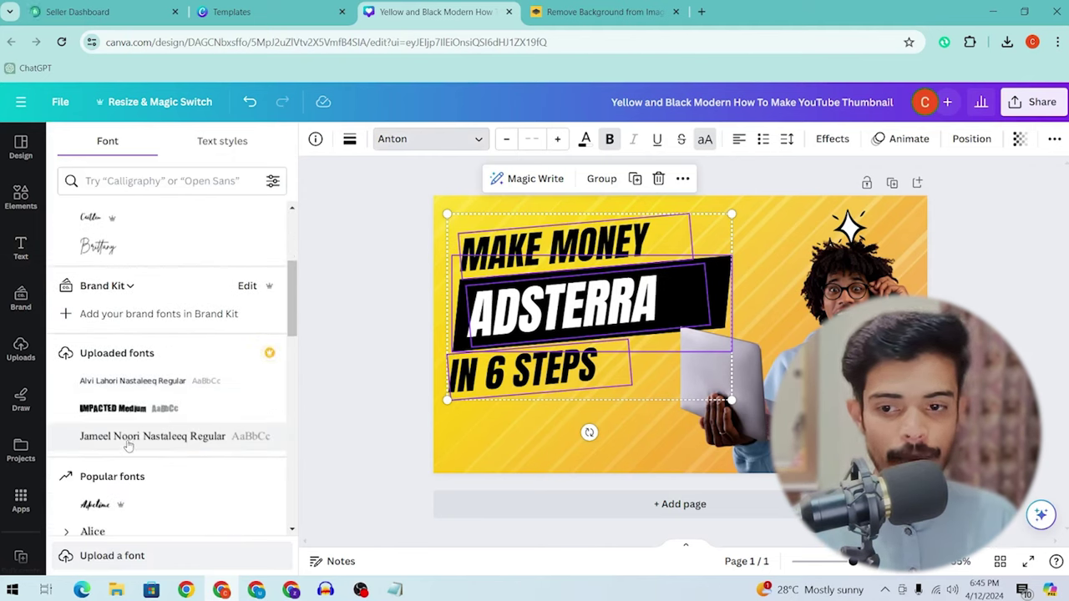
pyautogui.click(20, 298)
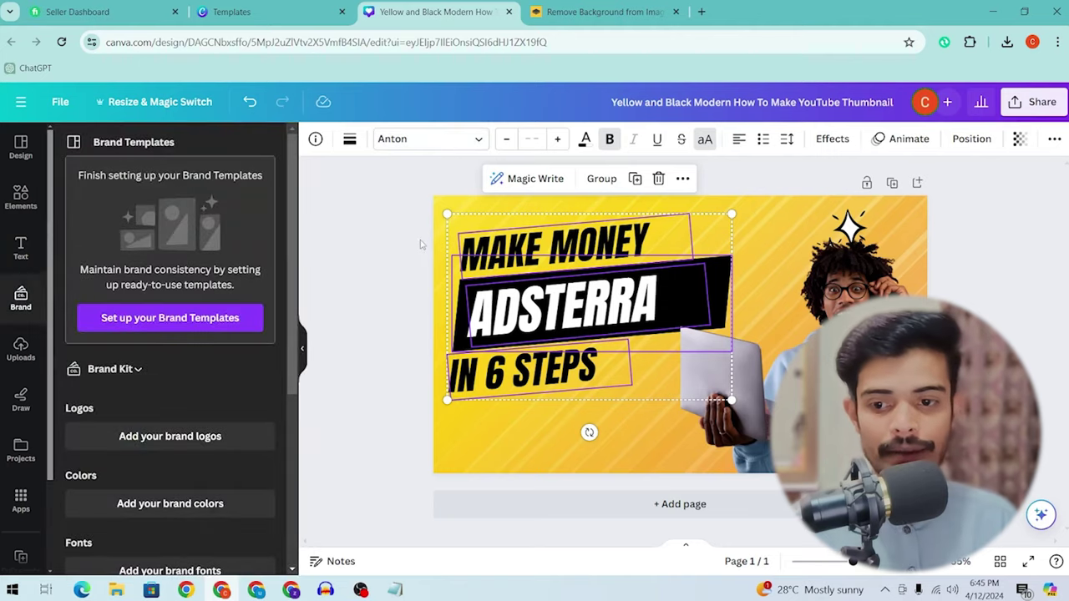
pyautogui.click(385, 244)
pyautogui.hotkey('ctrl', 'shift', 'Tab')
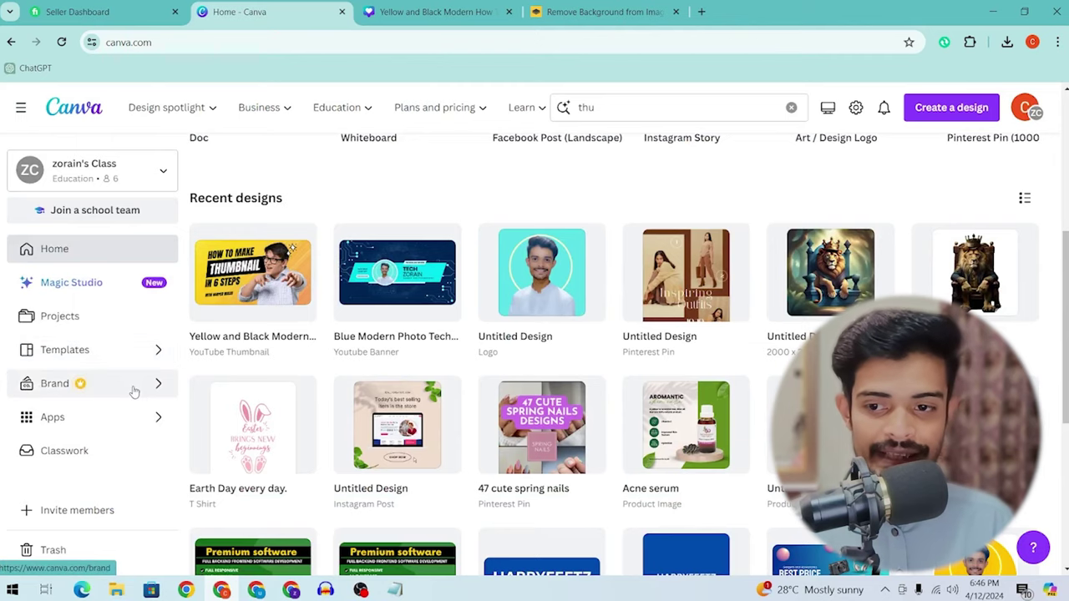
pyautogui.click(50, 386)
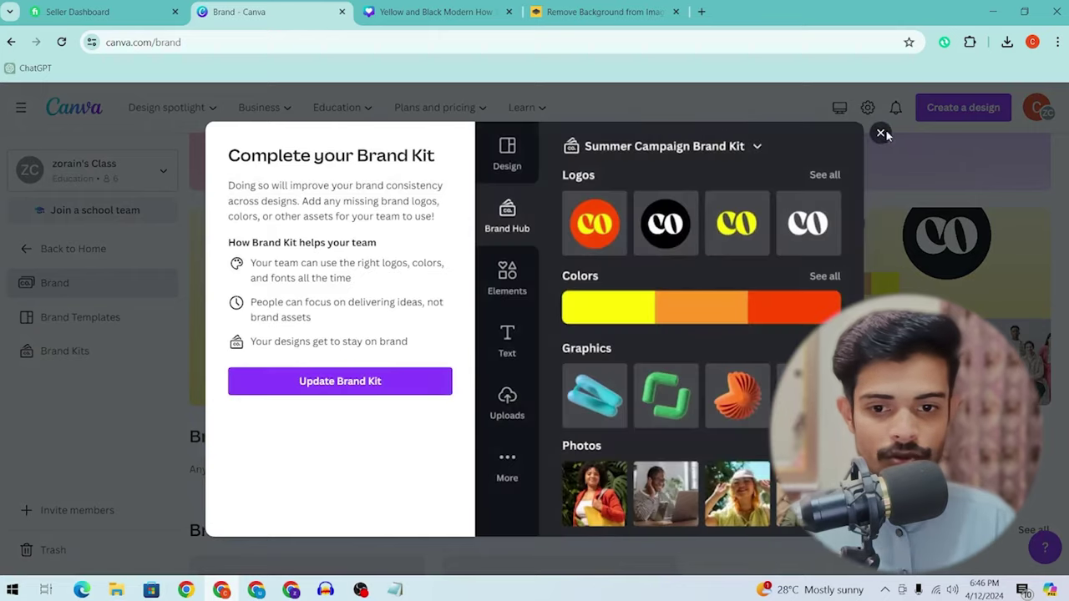
pyautogui.click(880, 134)
pyautogui.scroll(-2, 470, 341)
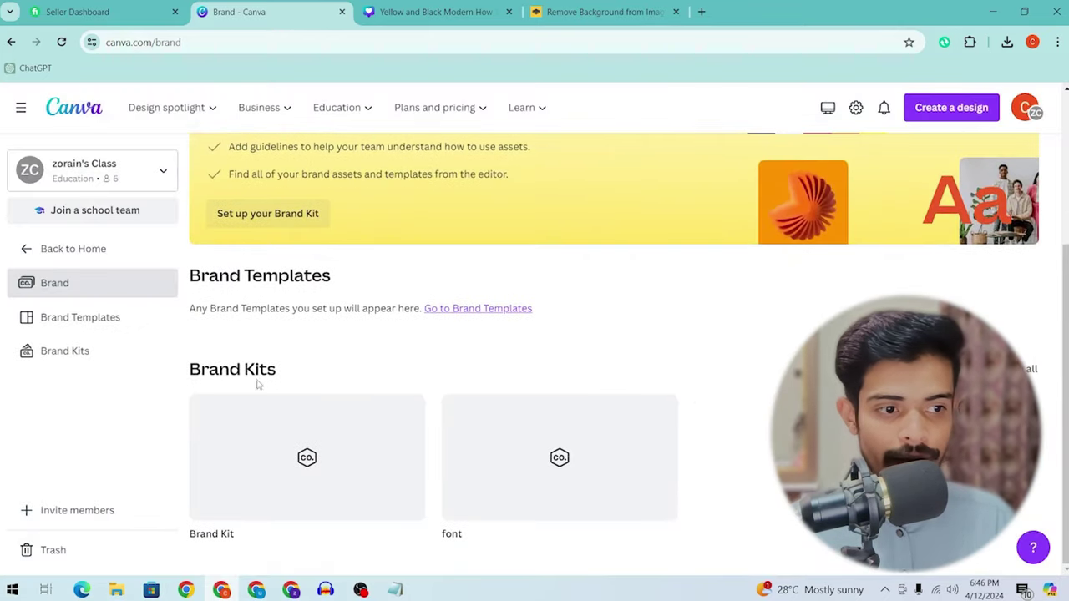
pyautogui.click(536, 469)
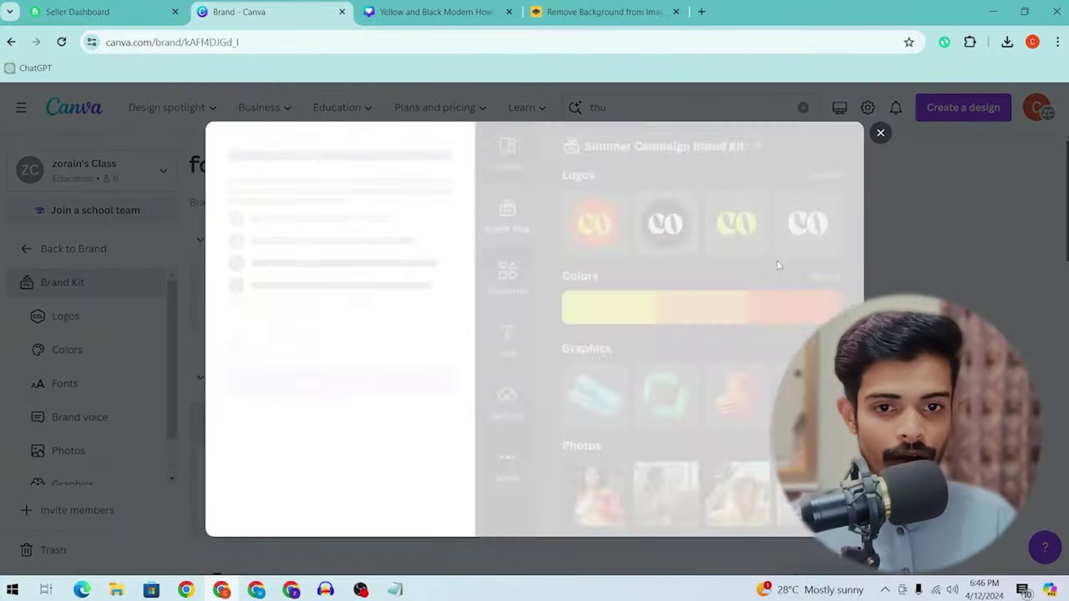
pyautogui.click(340, 381)
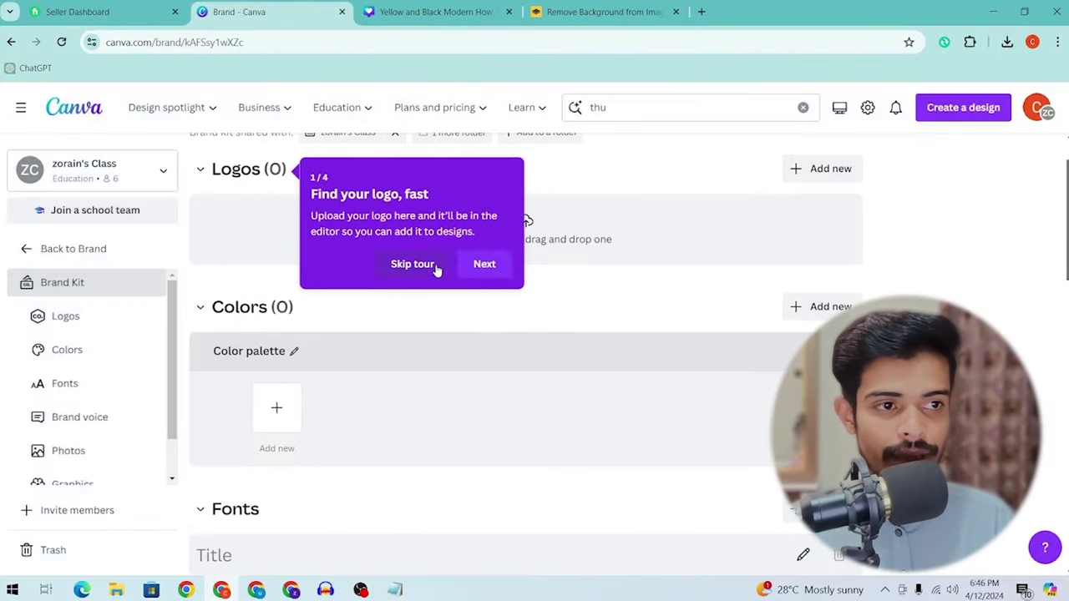
pyautogui.click(413, 264)
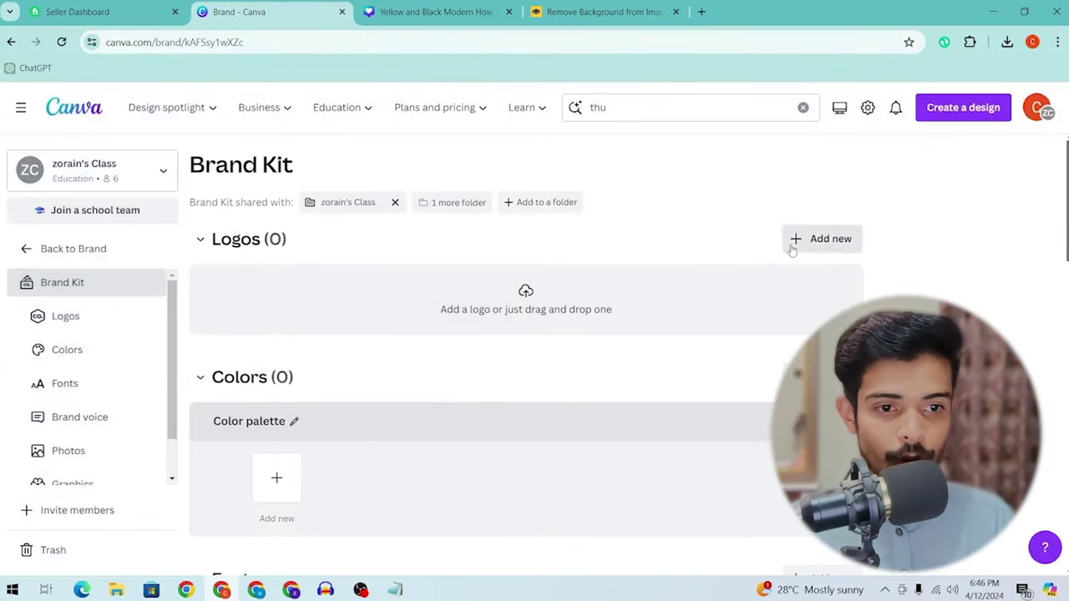
pyautogui.scroll(-4, 280, 244)
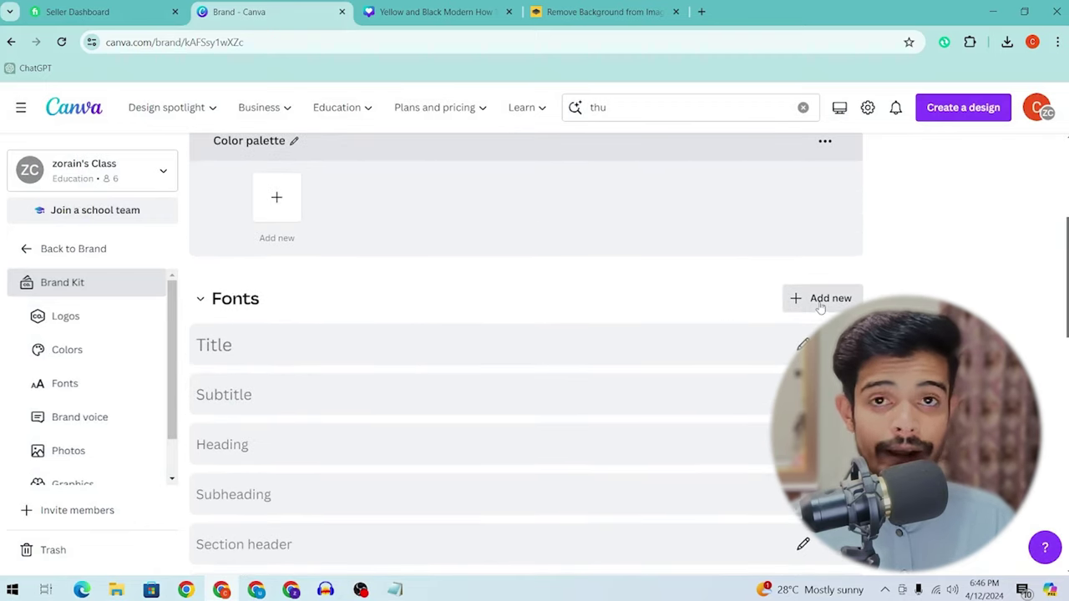
pyautogui.click(827, 301)
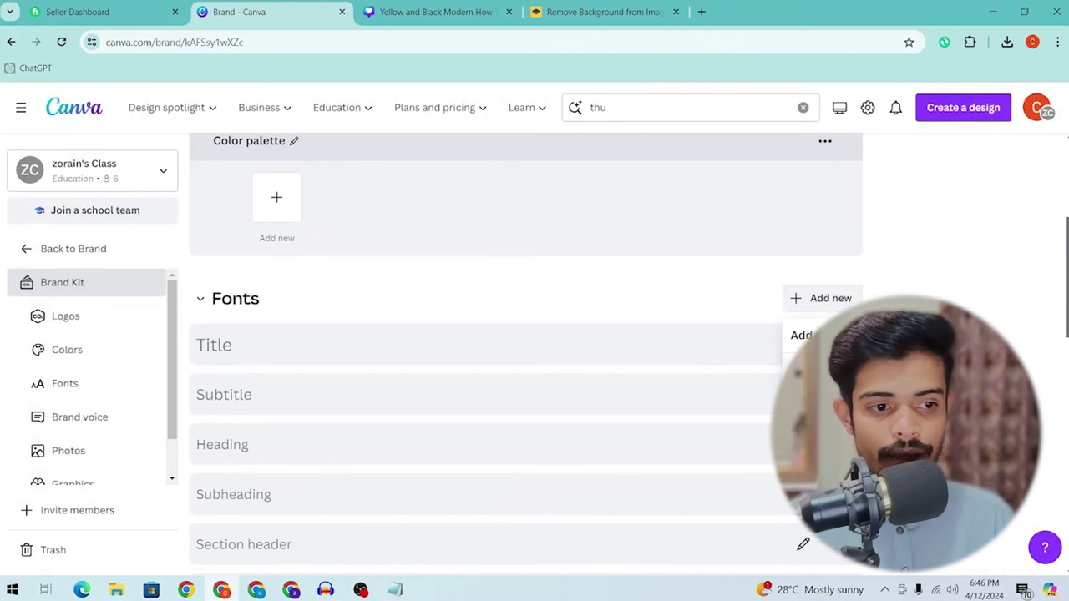
pyautogui.click(835, 335)
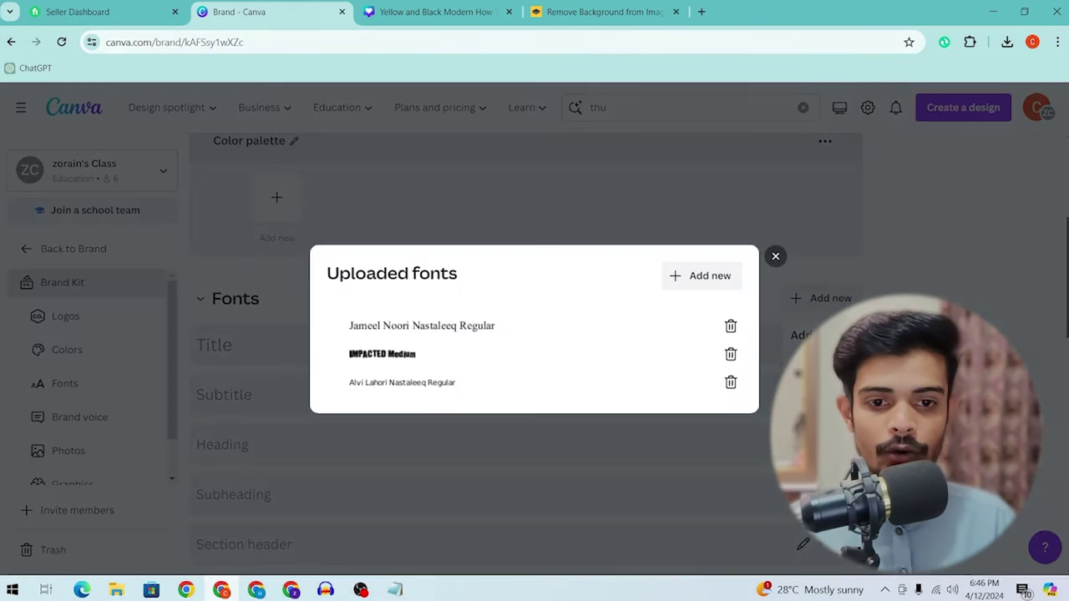
pyautogui.click(691, 282)
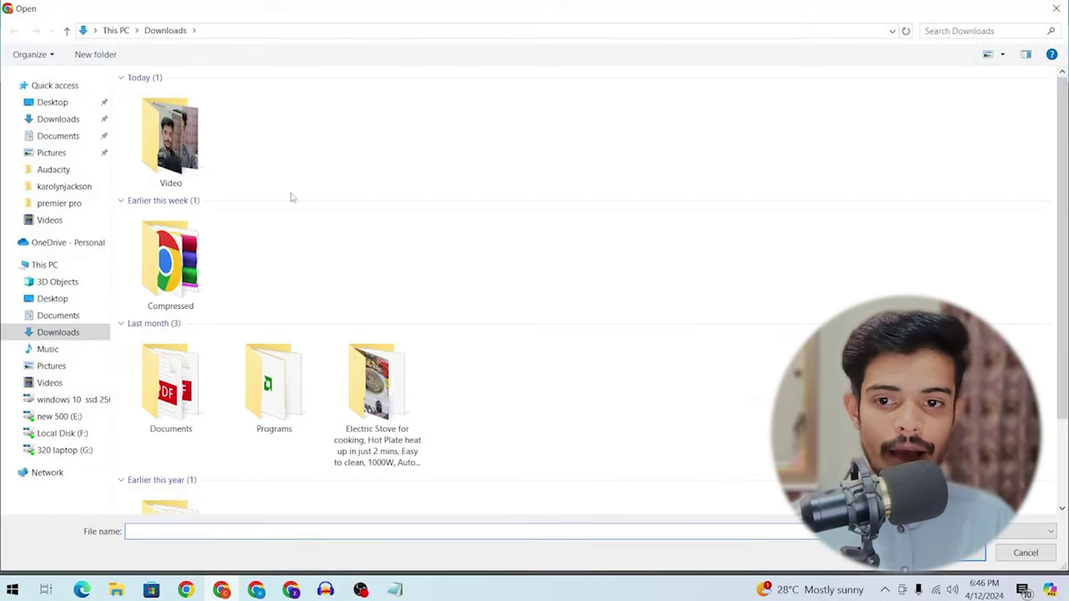
pyautogui.scroll(-2, 292, 195)
pyautogui.click(173, 198)
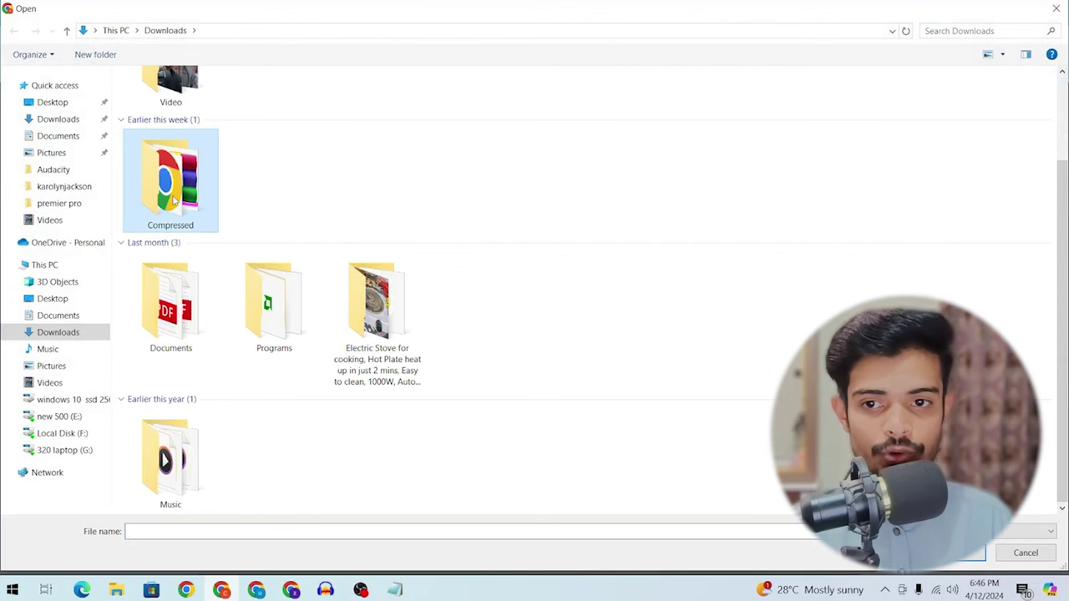
pyautogui.doubleClick(174, 198)
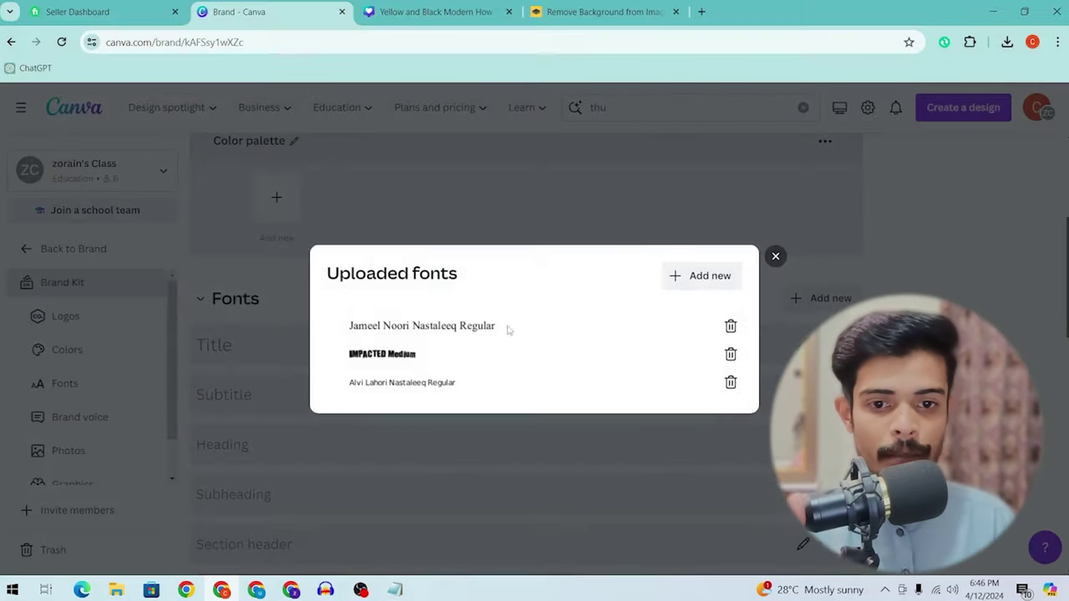
pyautogui.click(776, 258)
pyautogui.click(434, 12)
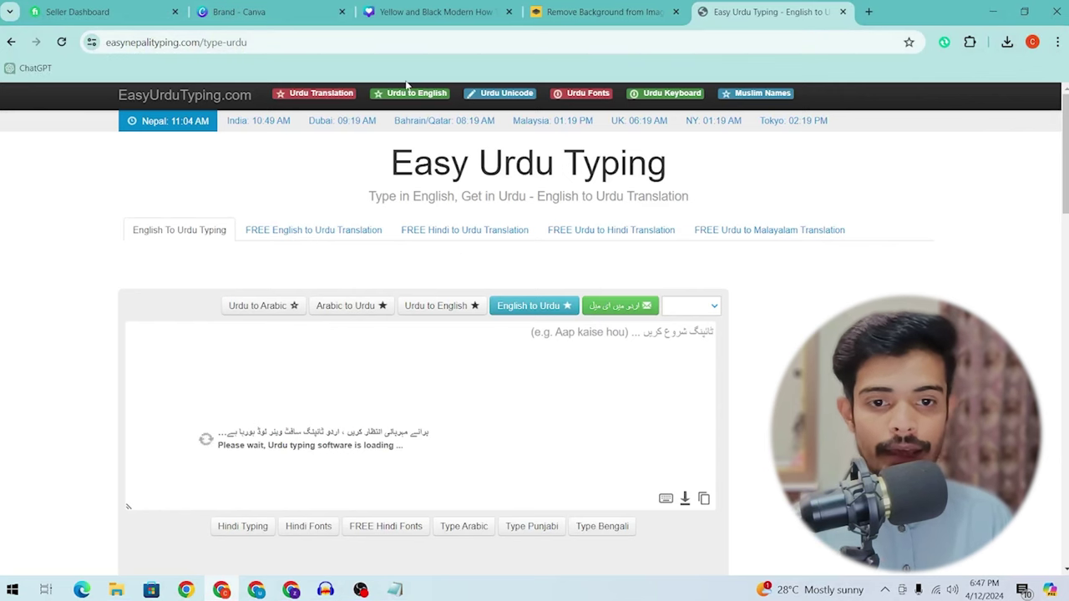
# Step: Type 'maib theek hun' in Easy Urdu Typing to produce میں ٹھیک ہوں and copy it
pyautogui.click(330, 42)
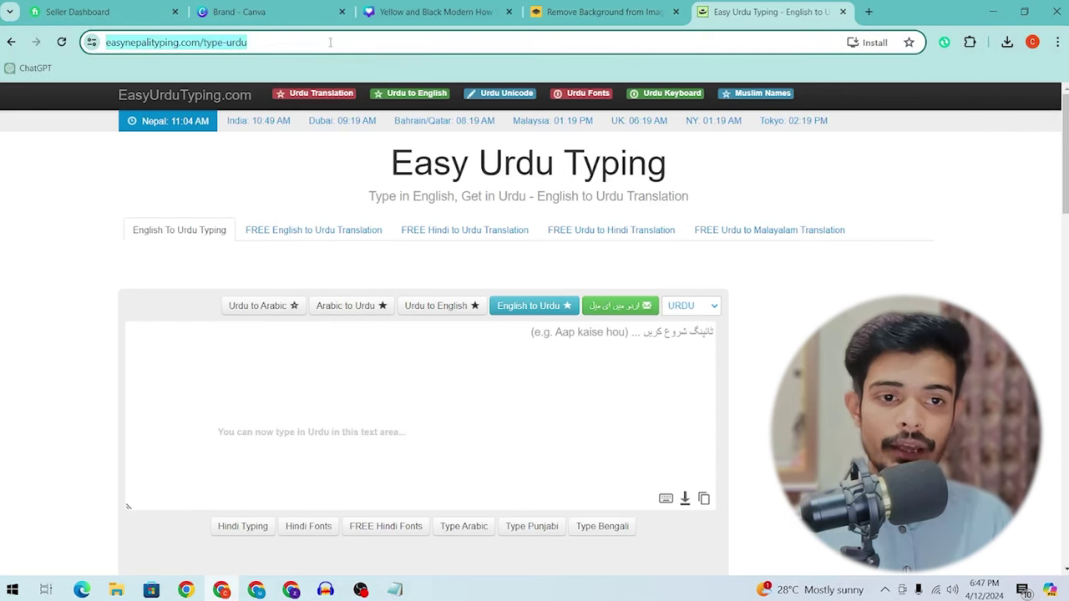
pyautogui.click(556, 347)
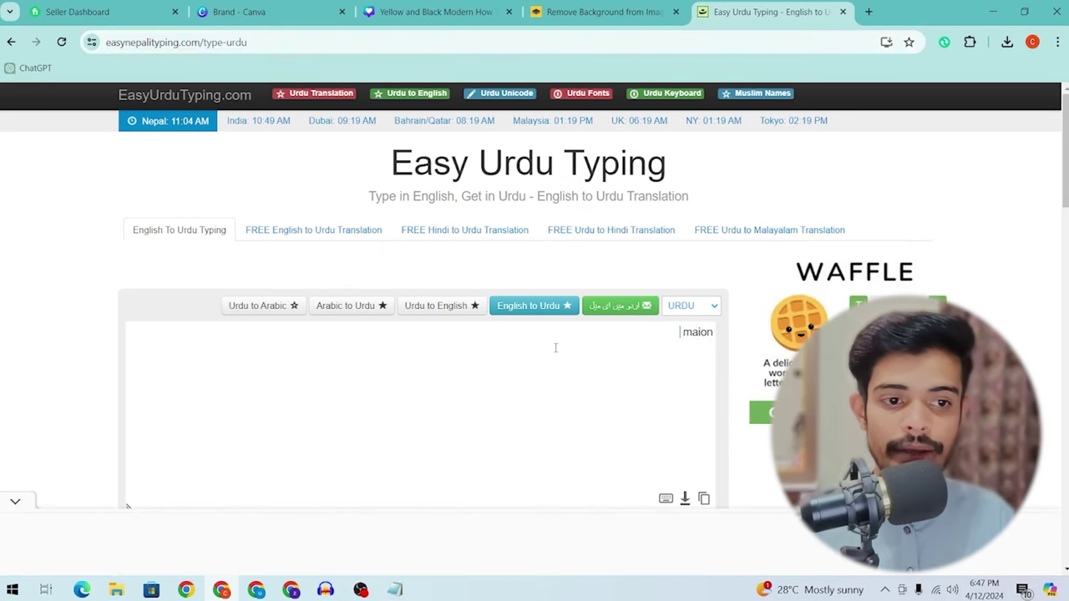
pyautogui.write('maib theek hun')
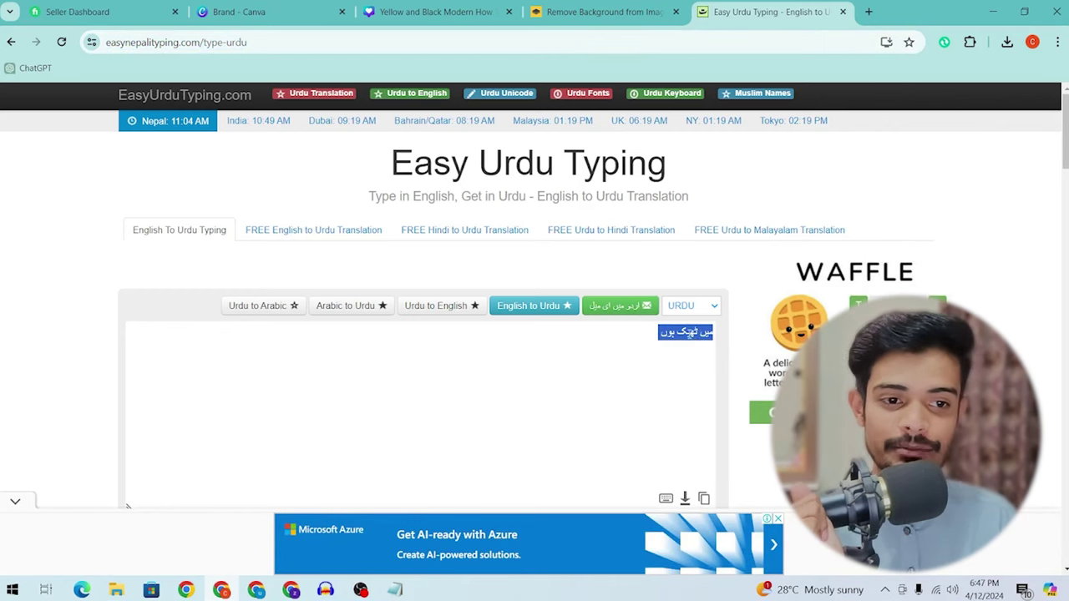
pyautogui.click(127, 505)
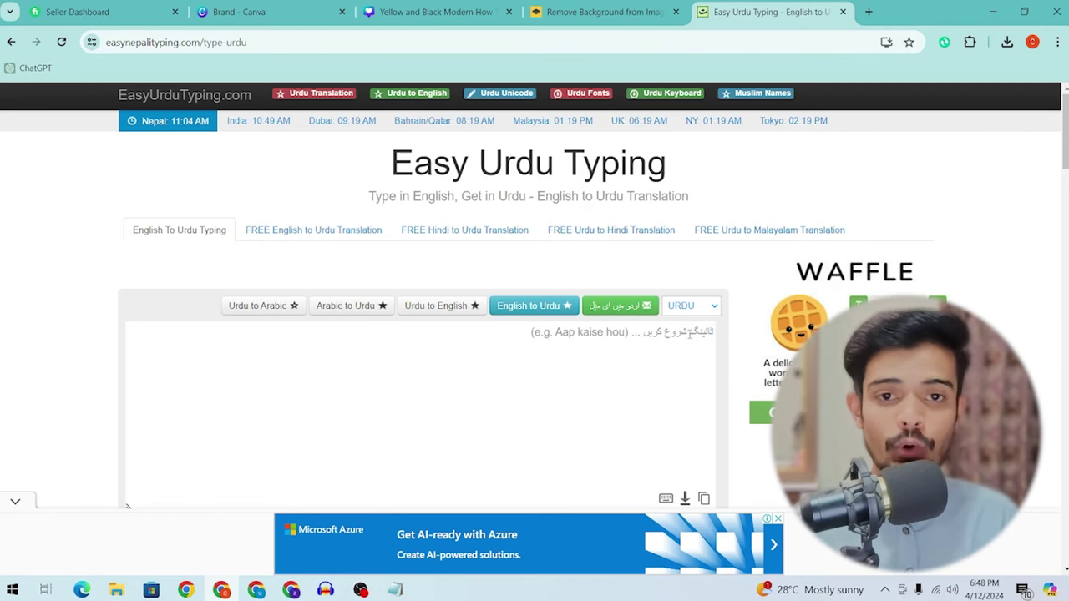
pyautogui.hotkey('ctrl', 'z')
pyautogui.hotkey('ctrl', 'c')
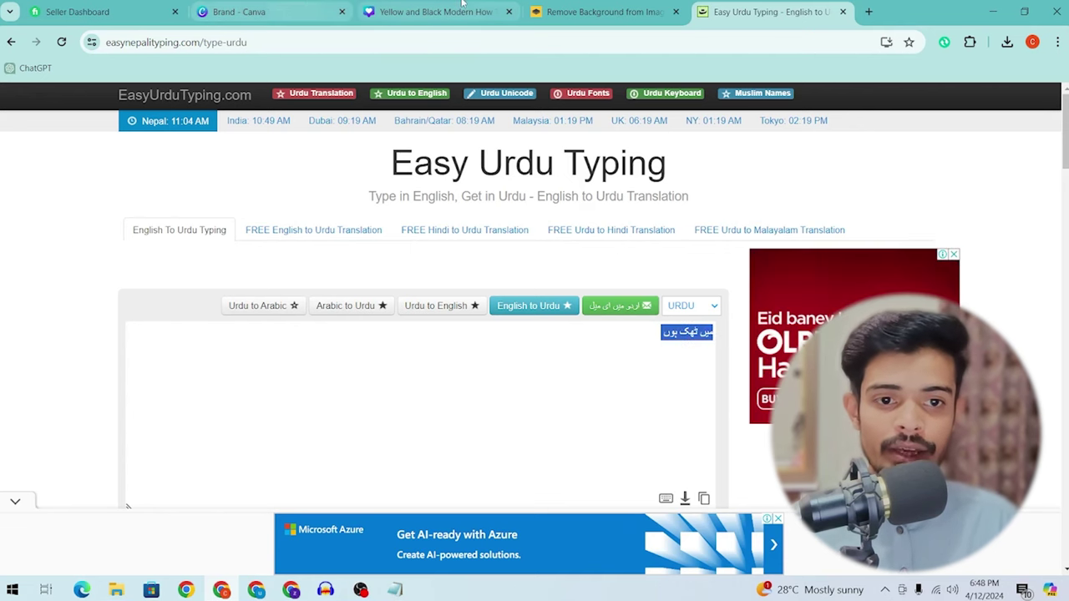
pyautogui.click(464, 7)
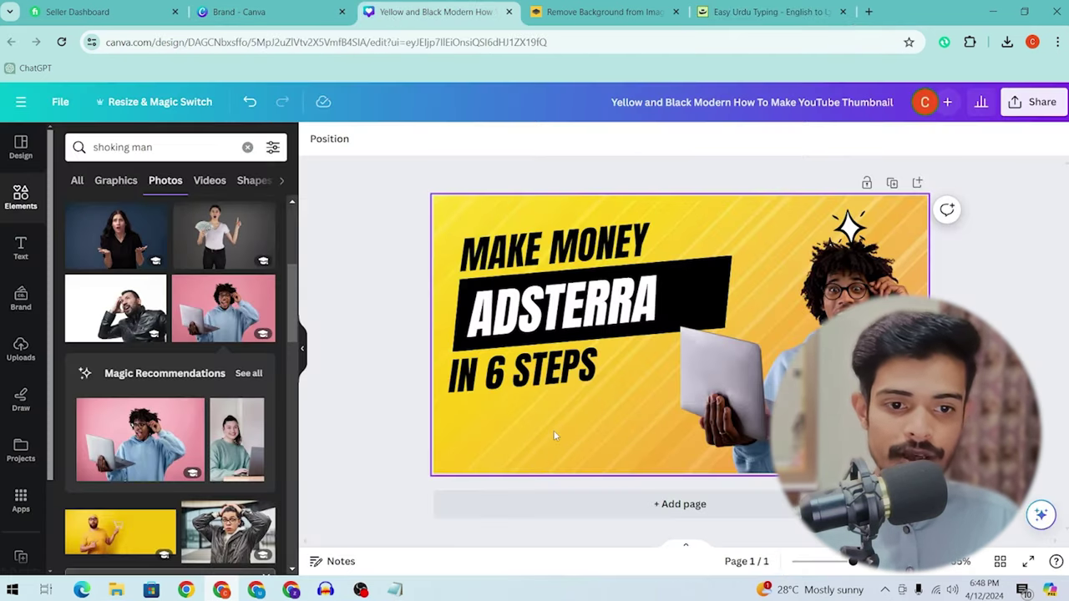
# Step: Paste the Urdu phrase onto the thumbnail and place it below IN 6 STEPS
pyautogui.hotkey('ctrl', 'v')
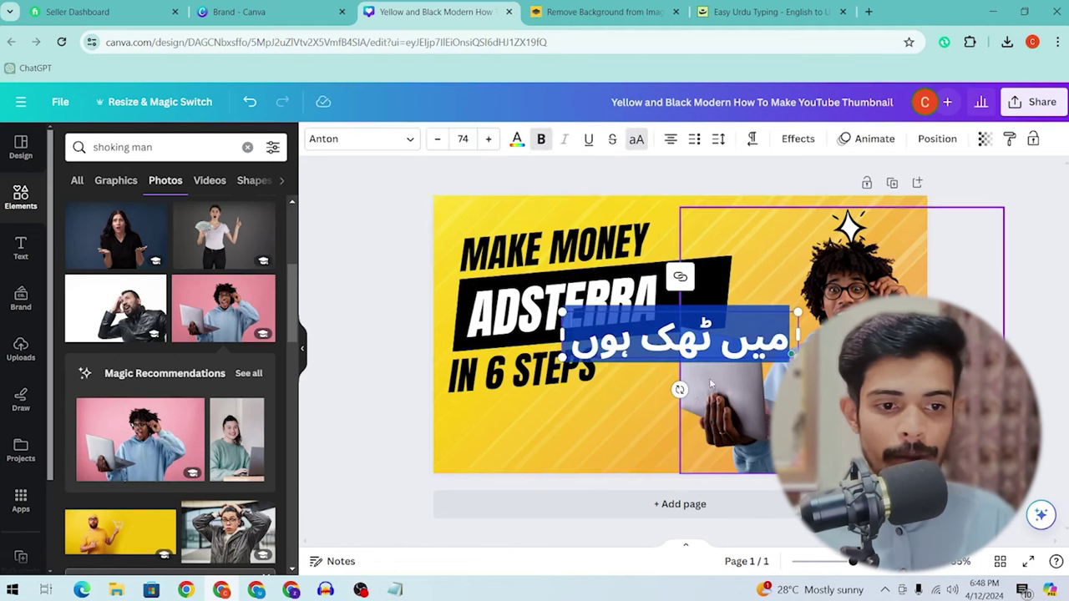
pyautogui.click(645, 364)
pyautogui.moveTo(645, 363); pyautogui.dragTo(535, 453)
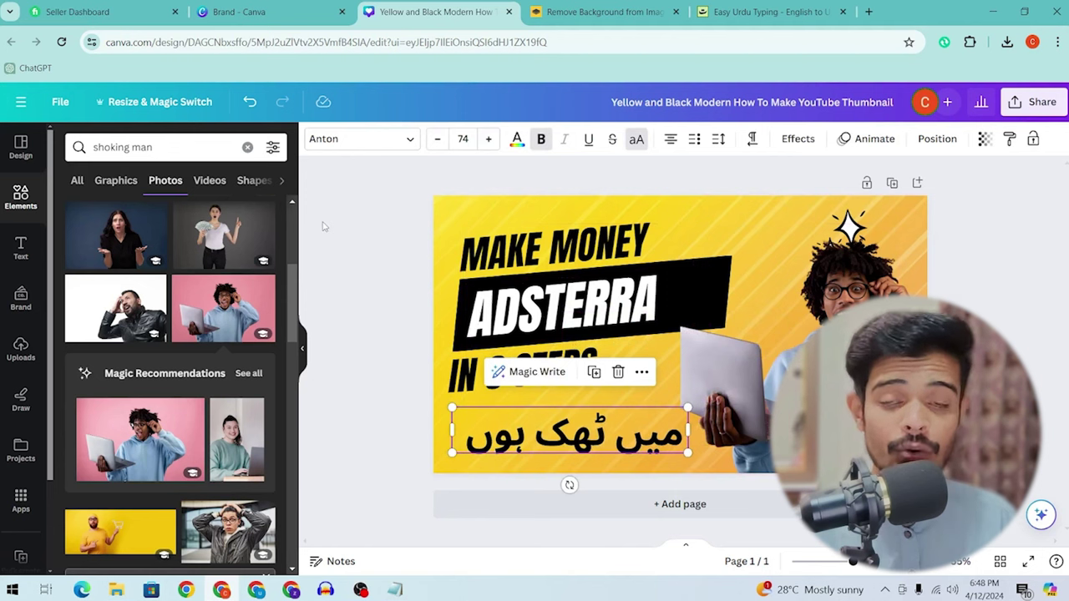
# Step: Apply Jameel Noori Nastaleeq Regular to the Urdu line and enlarge its text box
pyautogui.click(359, 139)
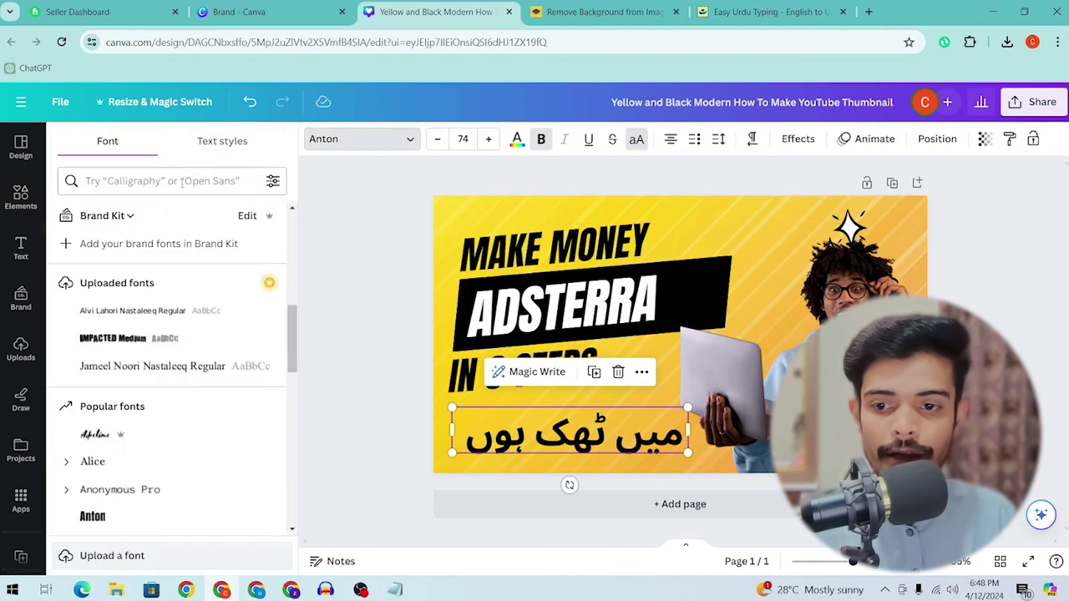
pyautogui.scroll(-3, 89, 478)
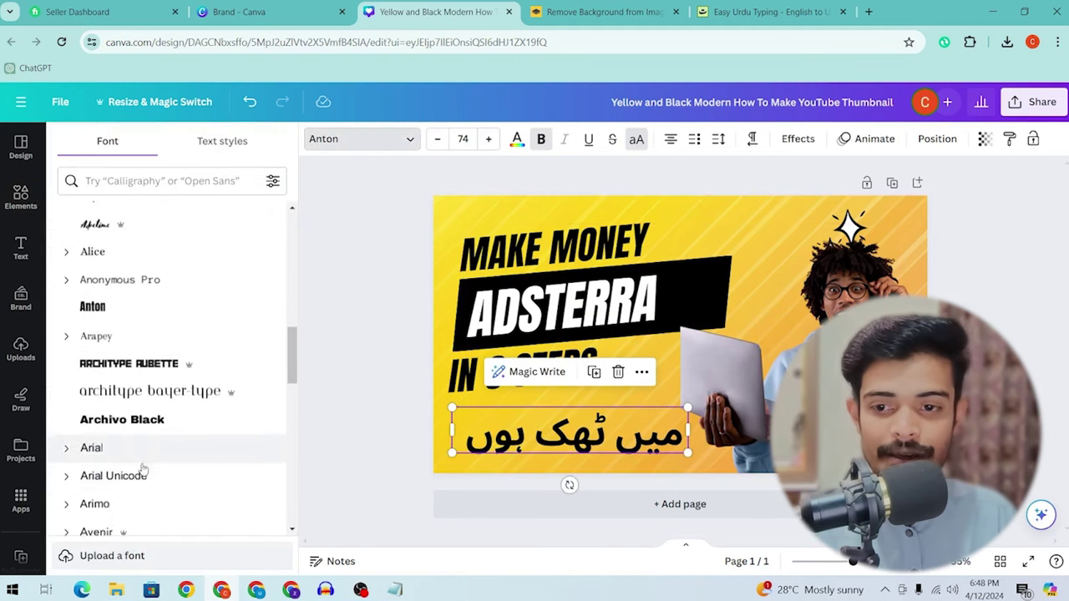
pyautogui.scroll(4, 146, 468)
pyautogui.click(151, 436)
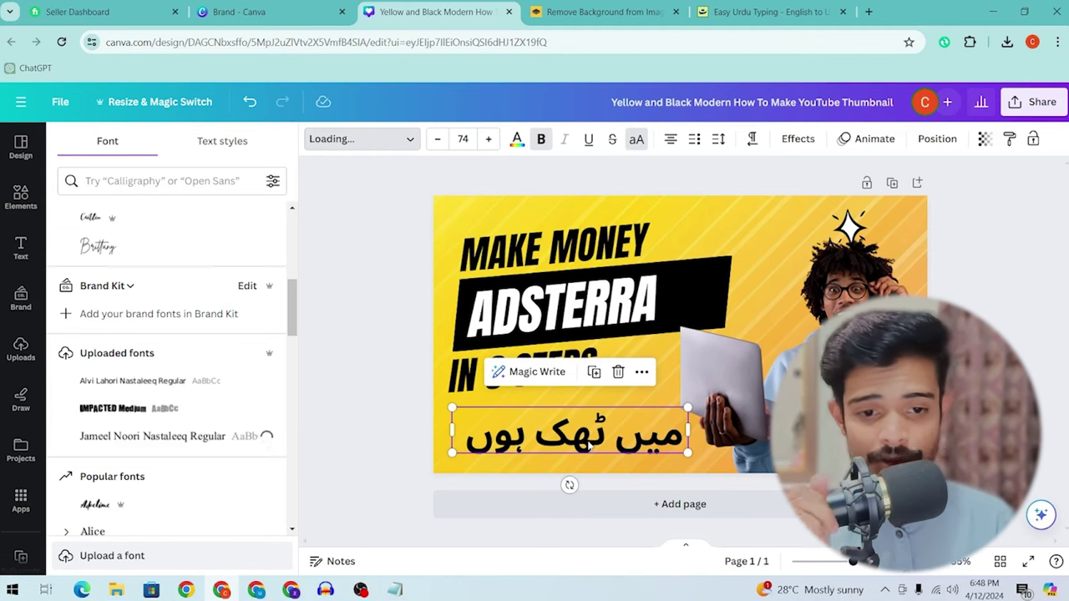
pyautogui.moveTo(585, 456); pyautogui.dragTo(664, 463)
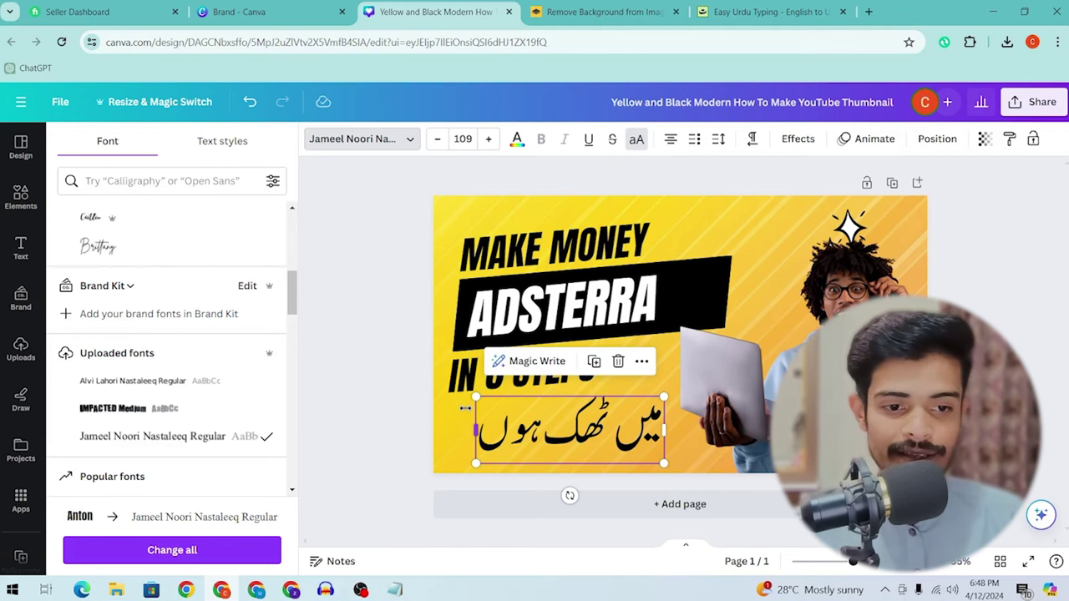
pyautogui.doubleClick(579, 416)
pyautogui.click(566, 426)
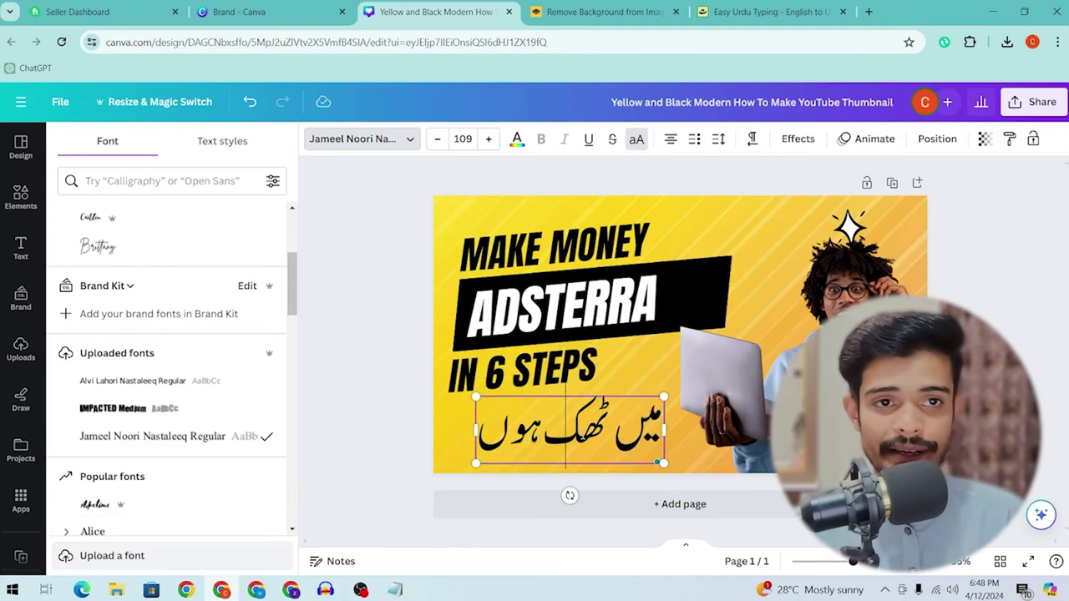
pyautogui.click(762, 9)
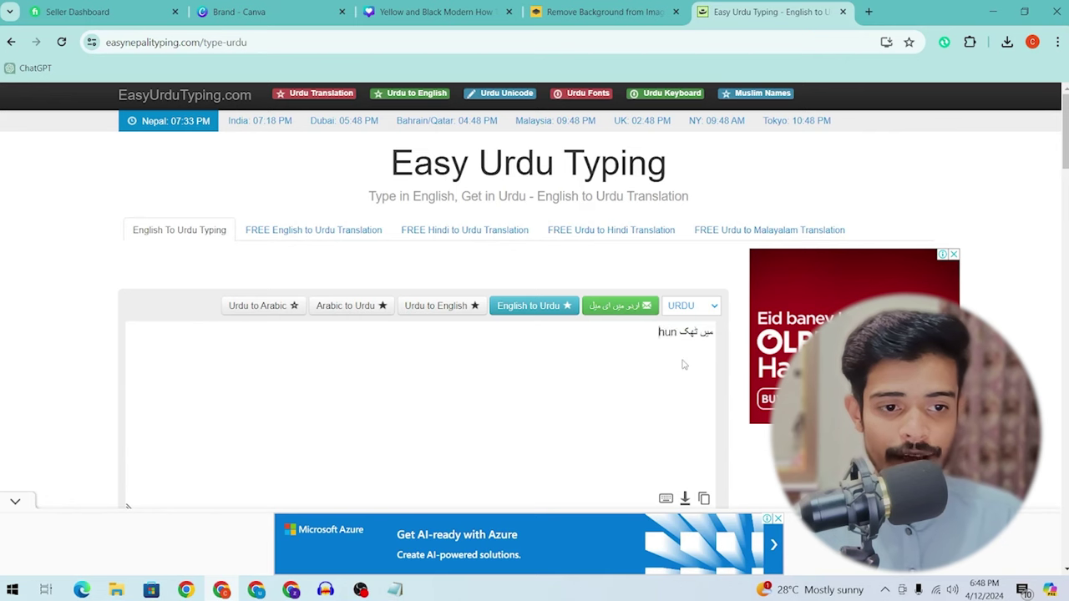
# Step: Replace the last Urdu word with 'thek', choosing the ٹھیک spelling so it reads میں ٹھیک
pyautogui.press('BackSpace')
pyautogui.press('BackSpace')
pyautogui.press('BackSpace')
pyautogui.press('BackSpace')
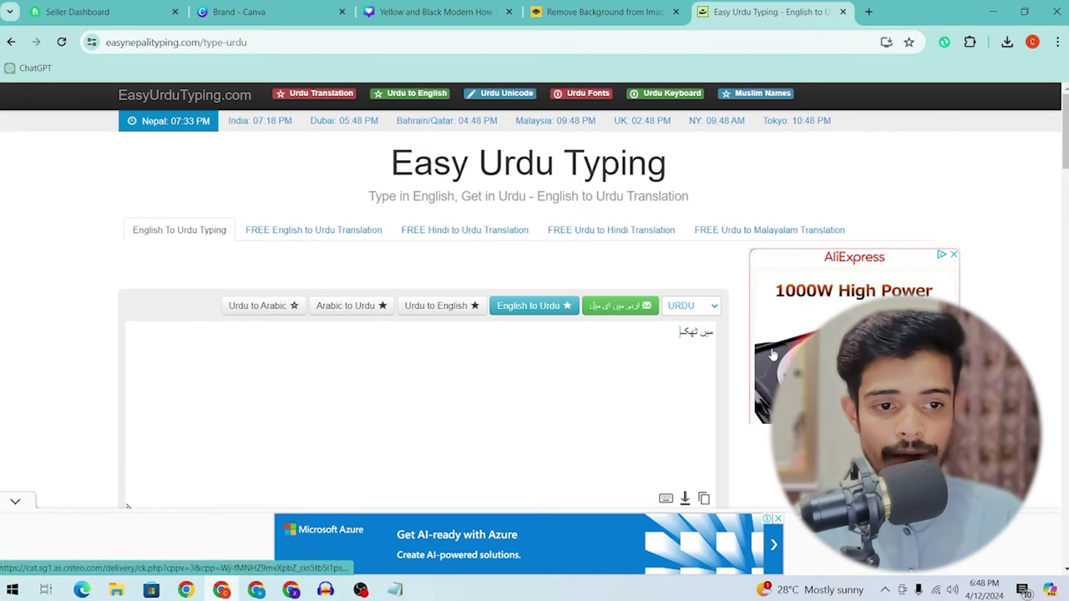
pyautogui.press('BackSpace')
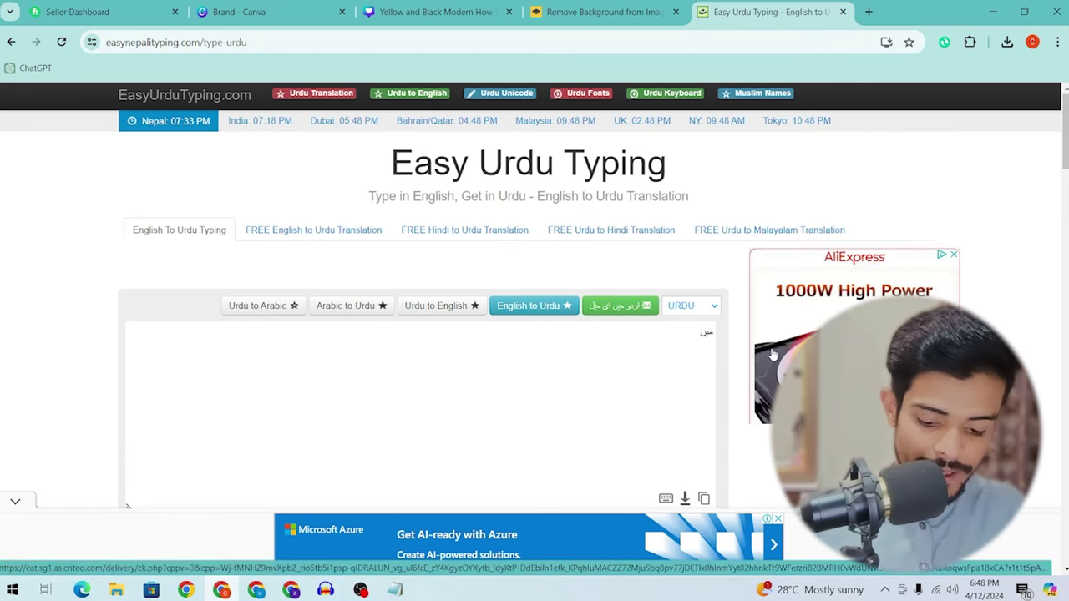
pyautogui.write('thek')
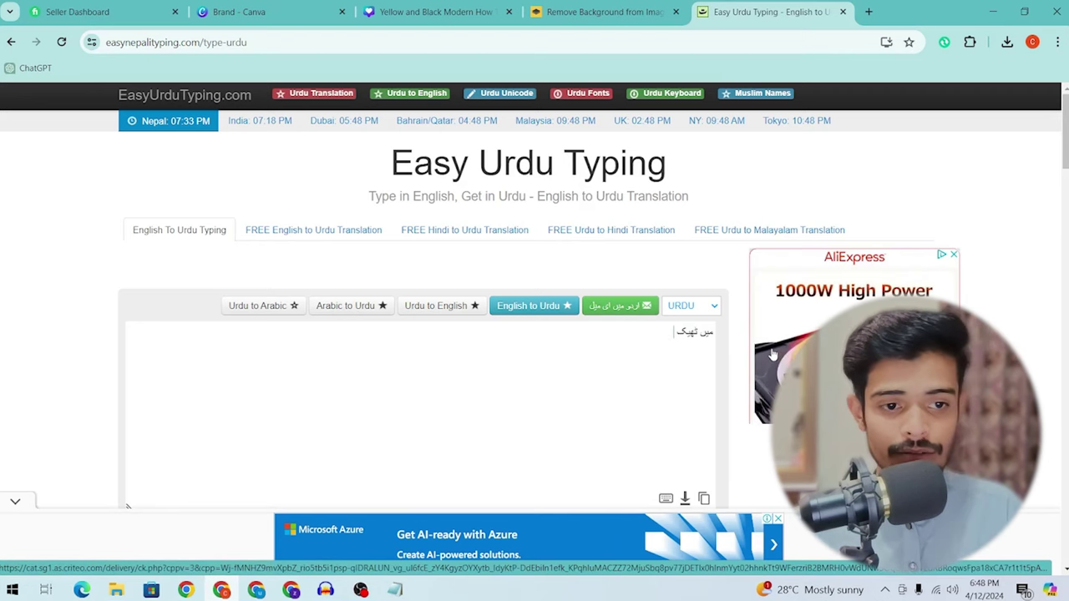
pyautogui.press('BackSpace')
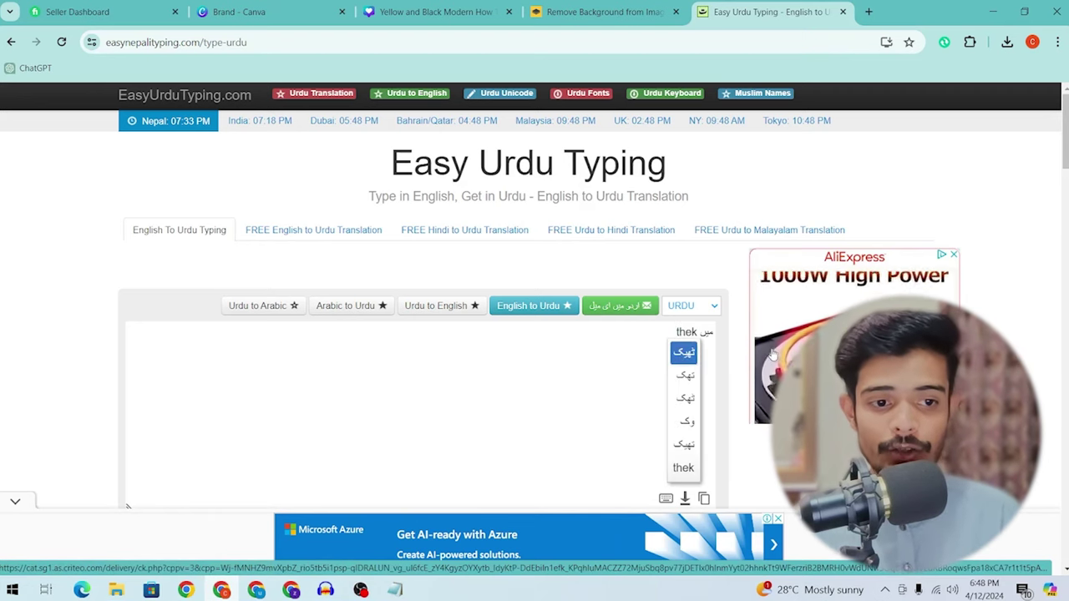
pyautogui.click(684, 354)
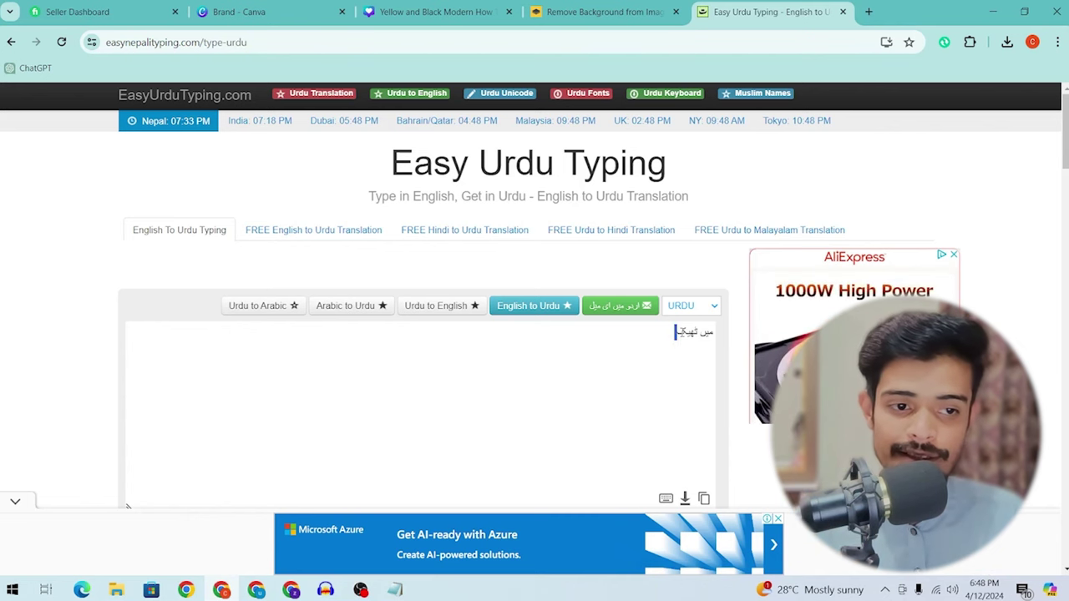
pyautogui.click(434, 12)
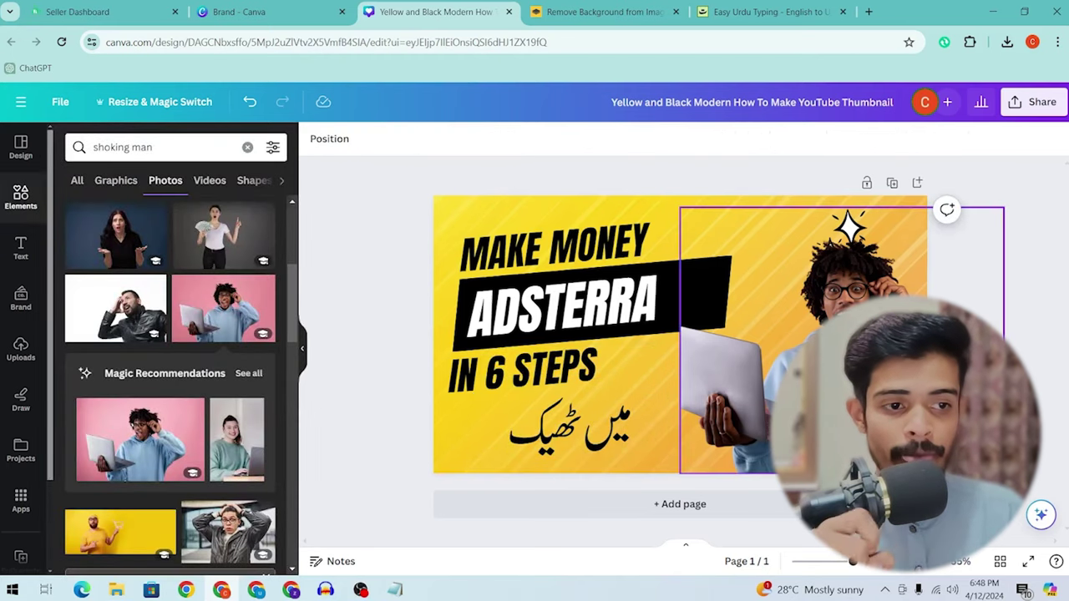
# Step: Open the laughing man photo's Shadows effects and try a thin white outline
pyautogui.click(719, 359)
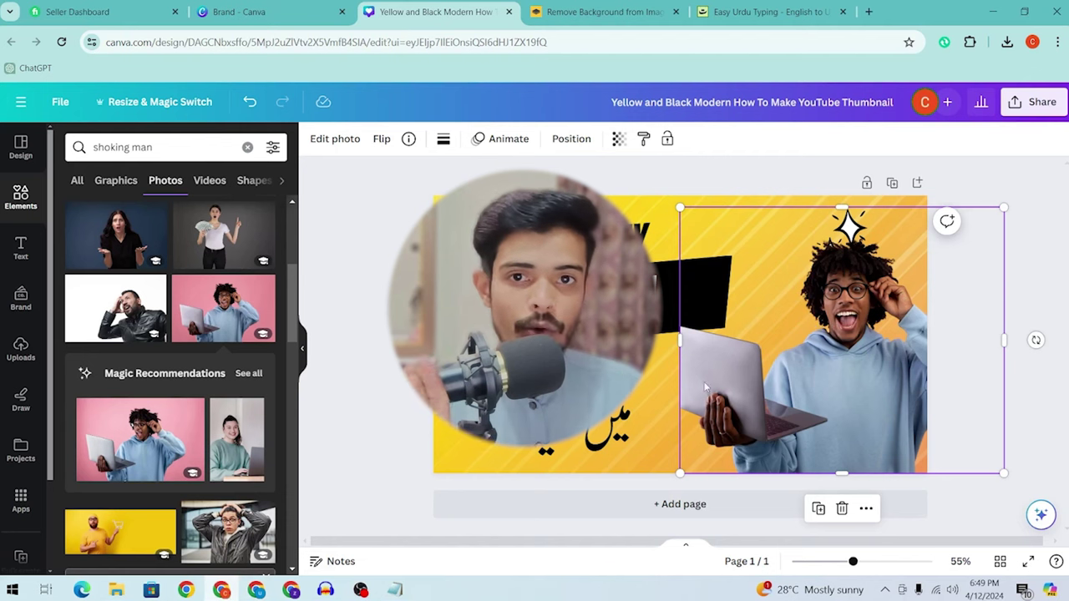
pyautogui.click(338, 145)
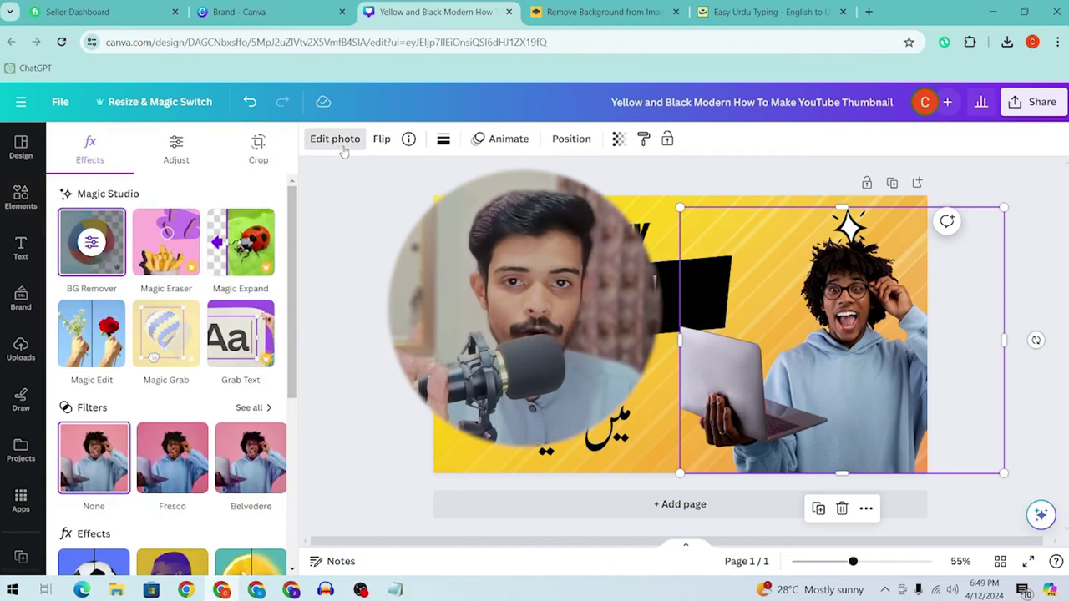
pyautogui.scroll(-5, 206, 409)
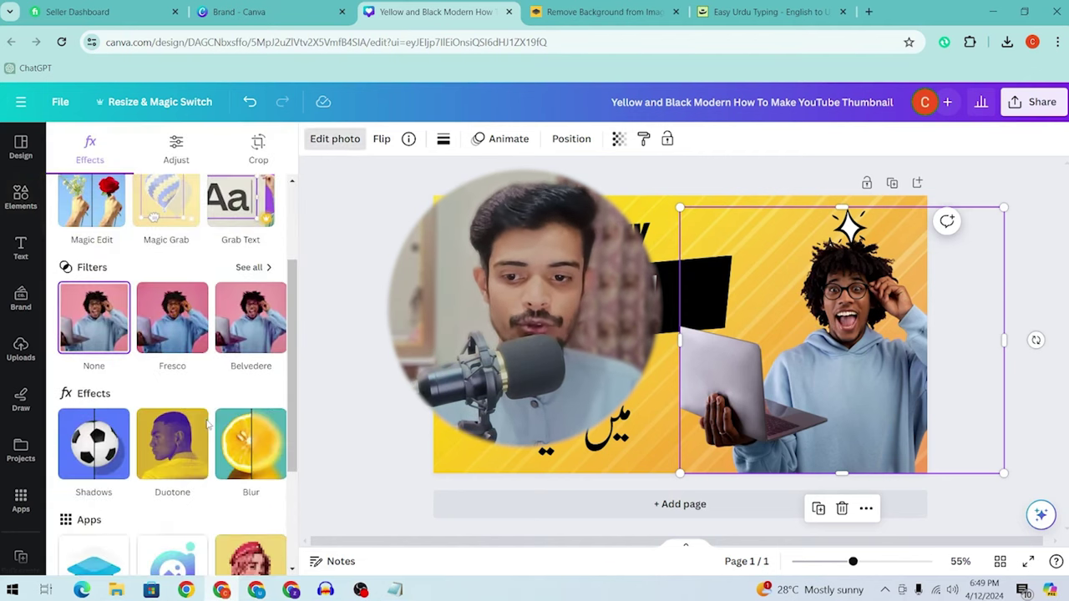
pyautogui.click(107, 389)
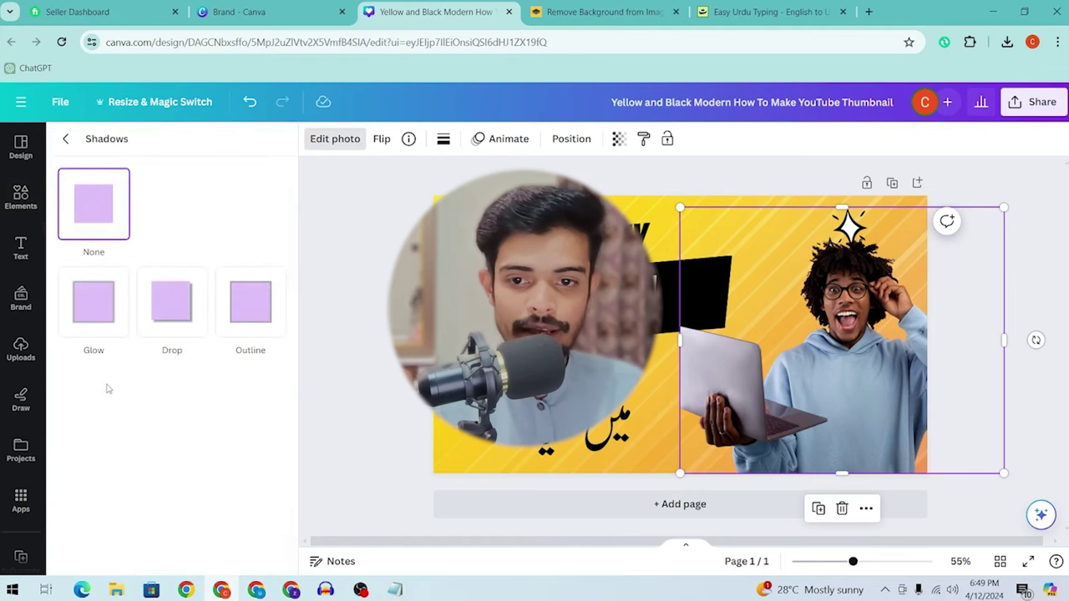
pyautogui.click(253, 307)
pyautogui.click(264, 552)
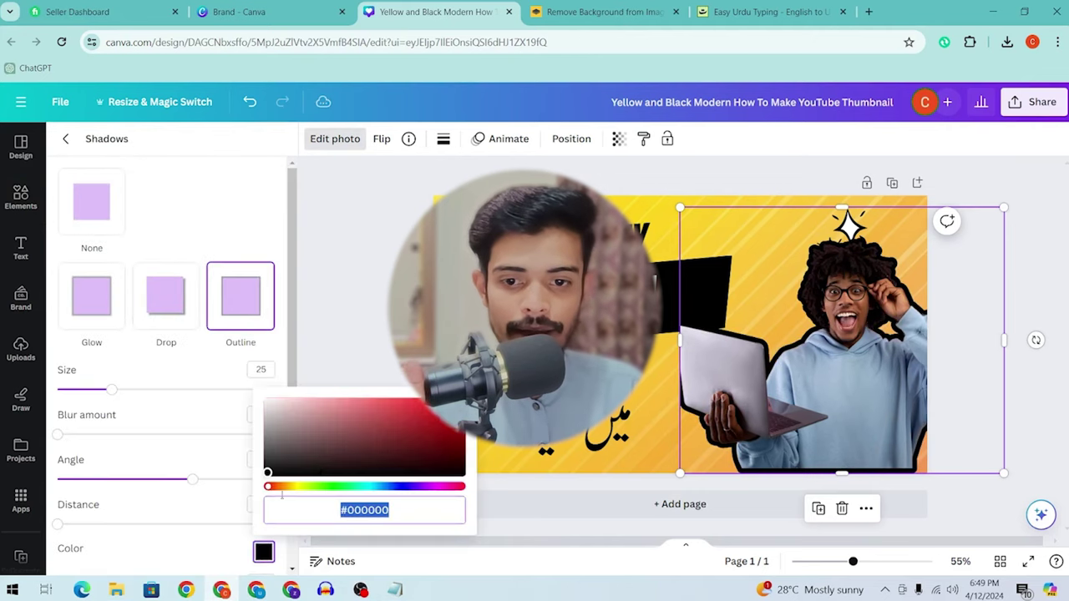
pyautogui.moveTo(269, 469)
pyautogui.mouseDown()
pyautogui.moveTo(222, 391)
pyautogui.moveTo(286, 357)
pyautogui.mouseUp()
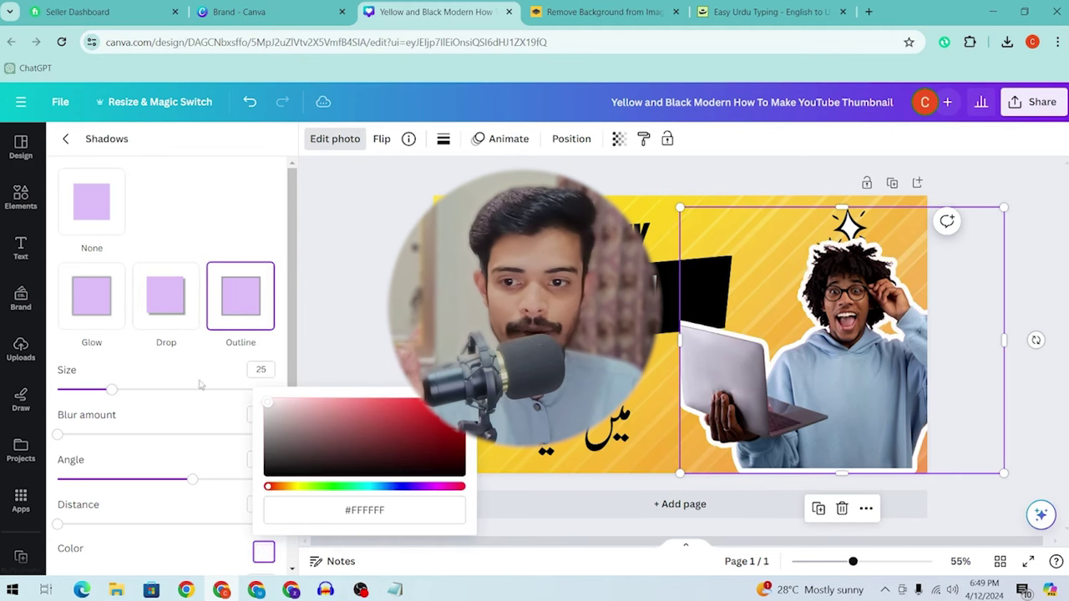
pyautogui.moveTo(112, 391); pyautogui.dragTo(67, 398)
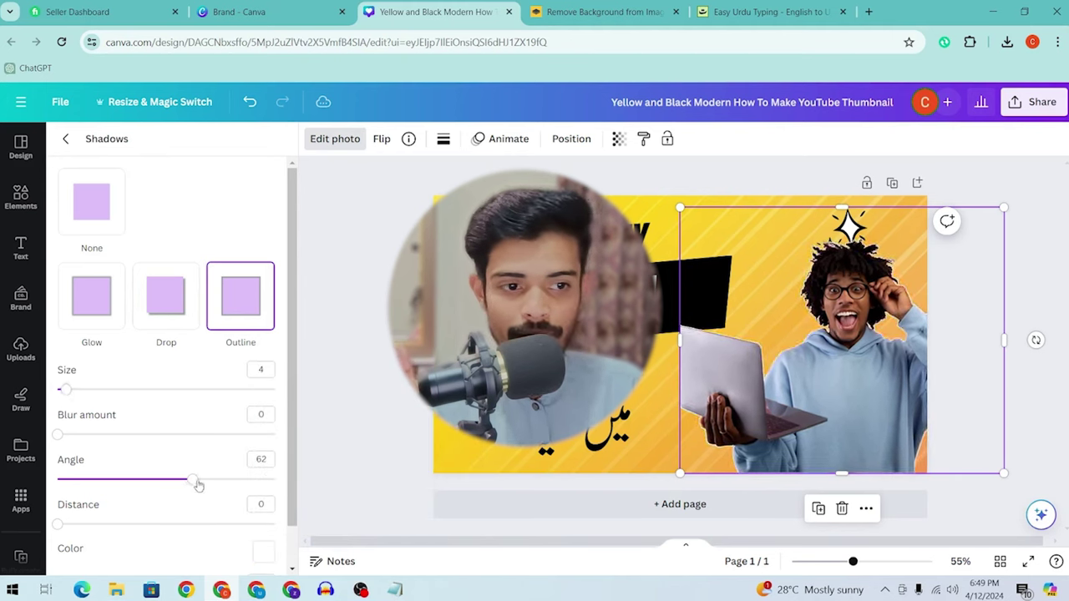
pyautogui.moveTo(293, 485); pyautogui.dragTo(26, 501)
pyautogui.scroll(-1, 100, 495)
pyautogui.moveTo(276, 565); pyautogui.dragTo(280, 558)
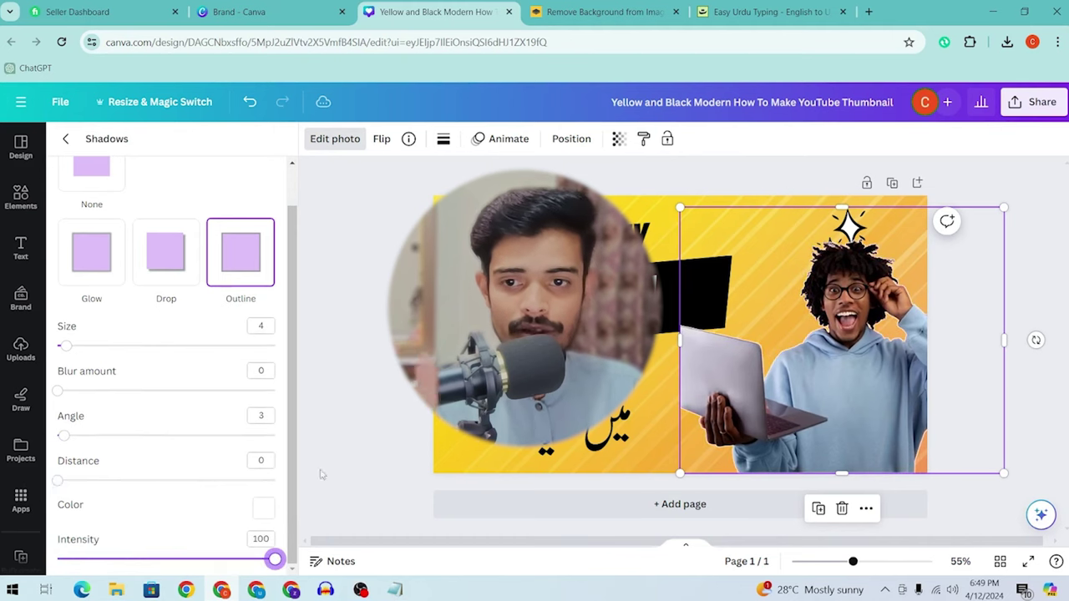
# Step: Switch to a black Drop shadow, intensity 100, blur 77, size 3; enlarge the photo and move it right
pyautogui.click(167, 241)
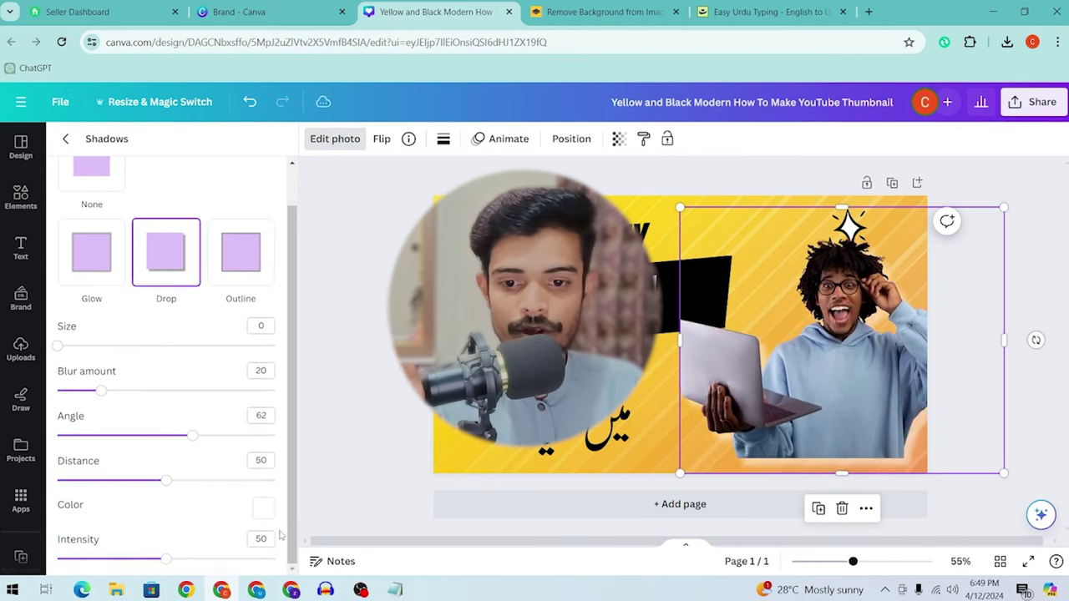
pyautogui.click(259, 507)
pyautogui.moveTo(309, 425); pyautogui.dragTo(257, 452)
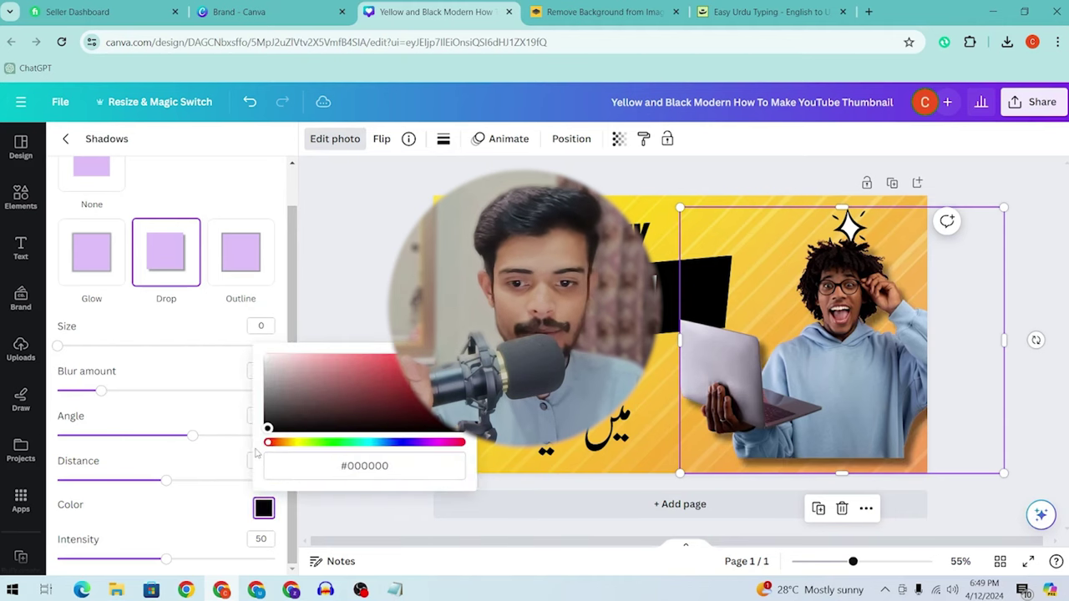
pyautogui.moveTo(159, 560); pyautogui.dragTo(275, 560)
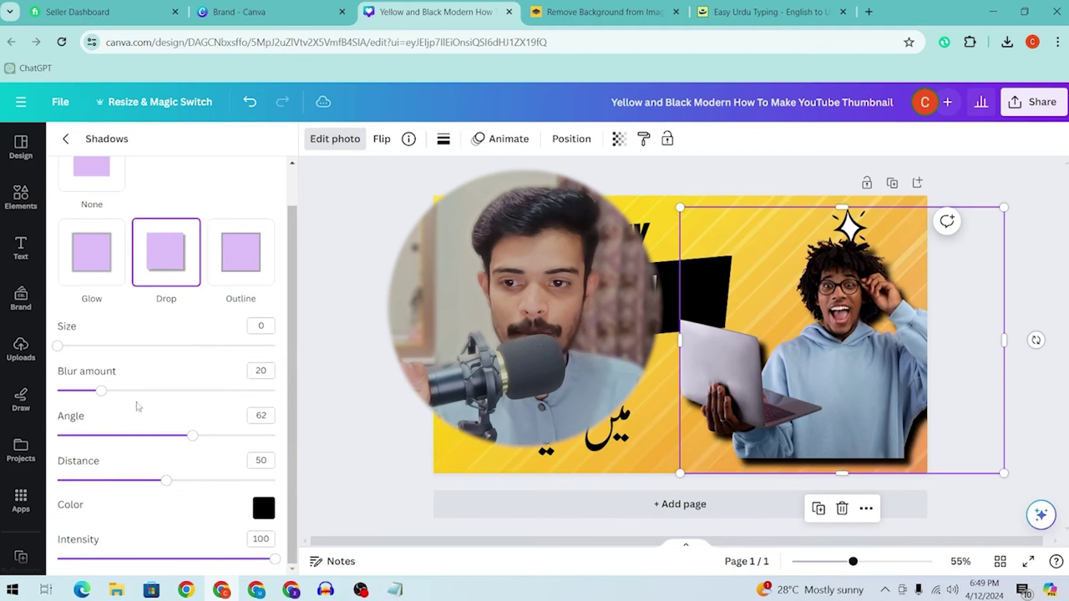
pyautogui.click(225, 393)
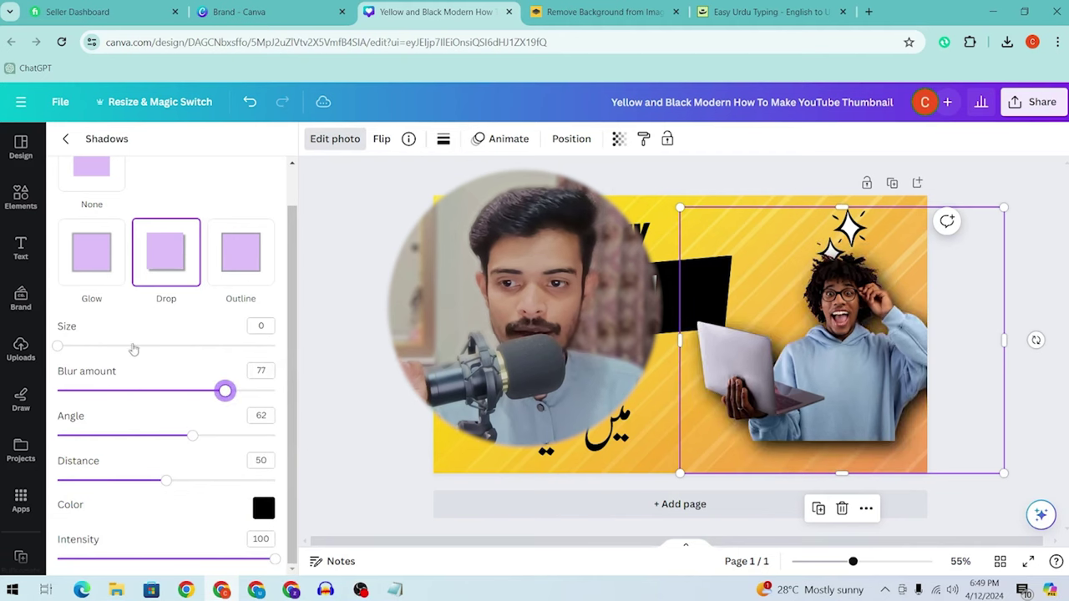
pyautogui.click(63, 347)
pyautogui.moveTo(680, 473); pyautogui.dragTo(585, 538)
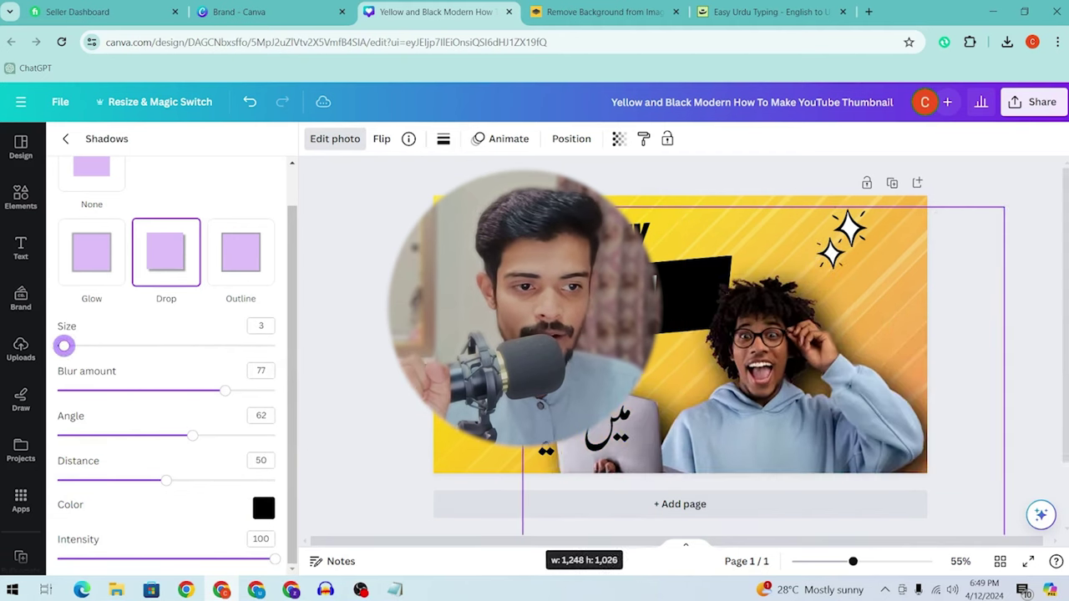
pyautogui.moveTo(788, 321); pyautogui.dragTo(897, 316)
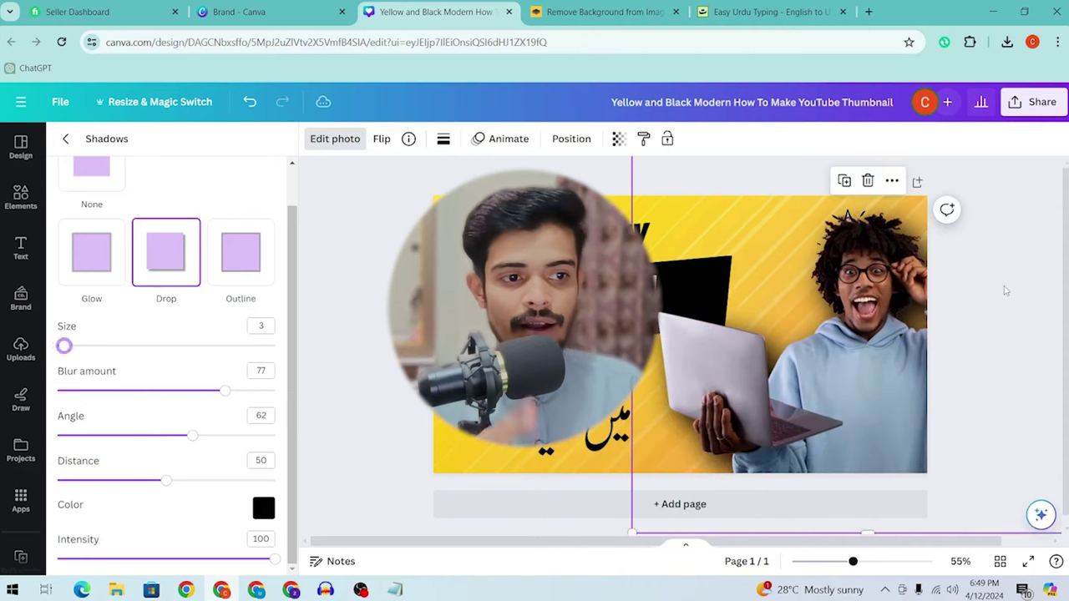
# Step: Download the finished Canva thumbnail as a 1280×720 PNG image
pyautogui.press('Escape')
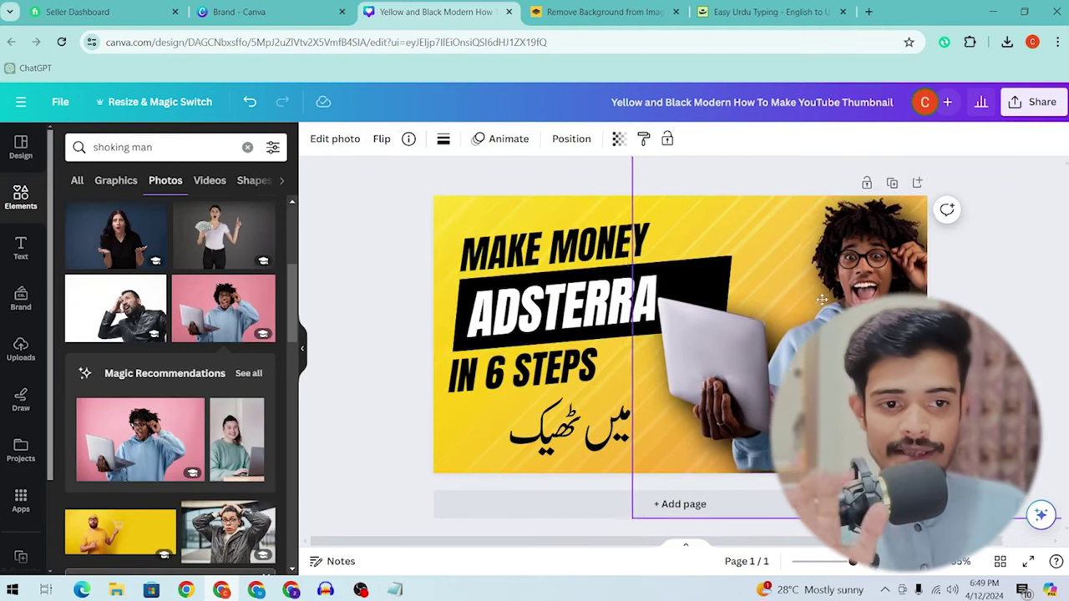
pyautogui.click(1034, 101)
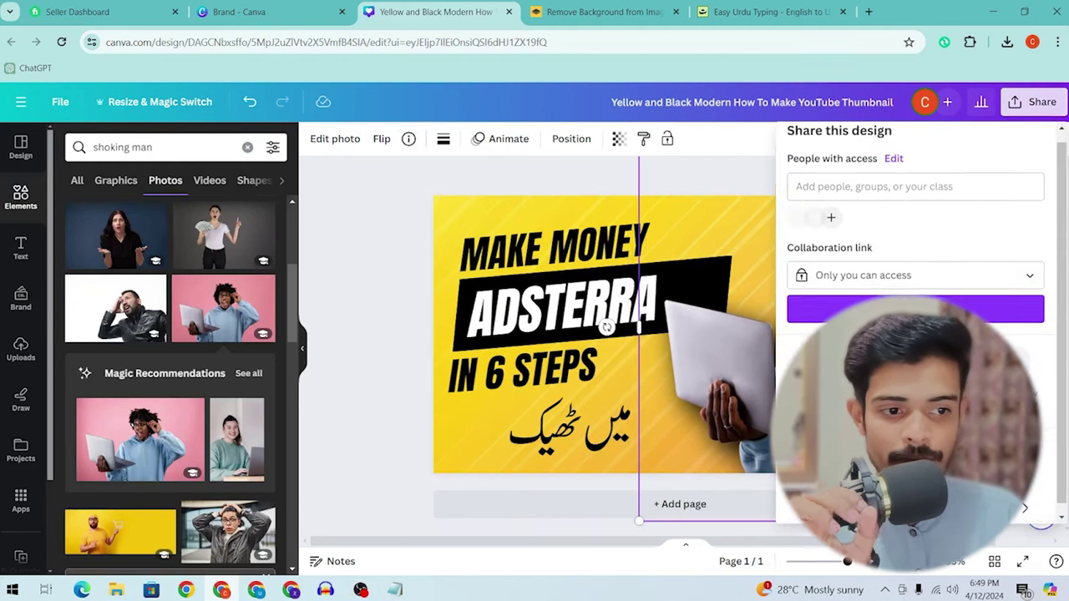
pyautogui.scroll(-1, 919, 267)
pyautogui.click(807, 368)
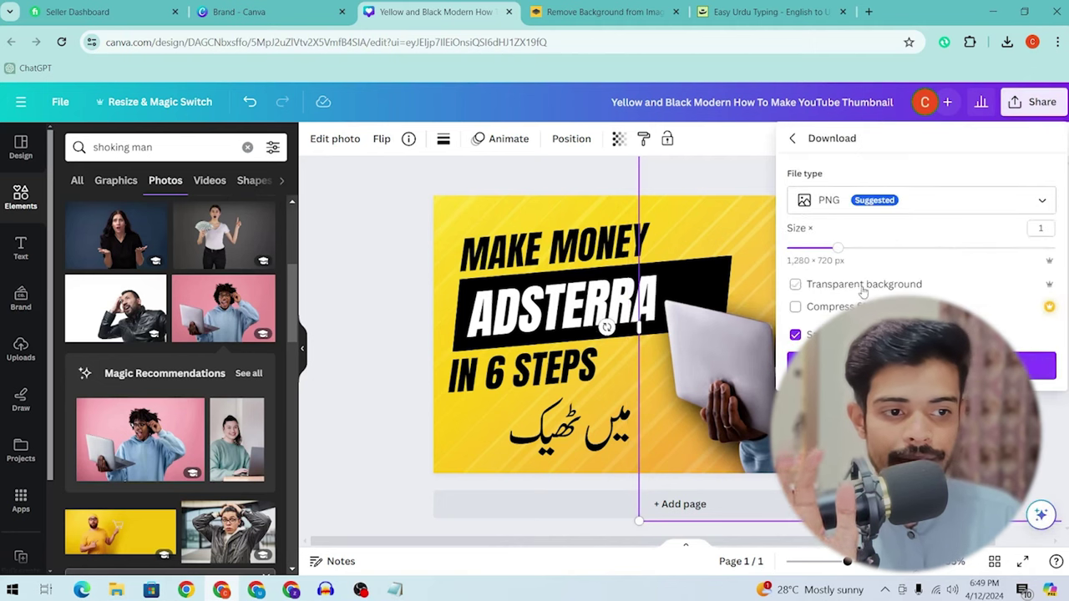
pyautogui.click(919, 365)
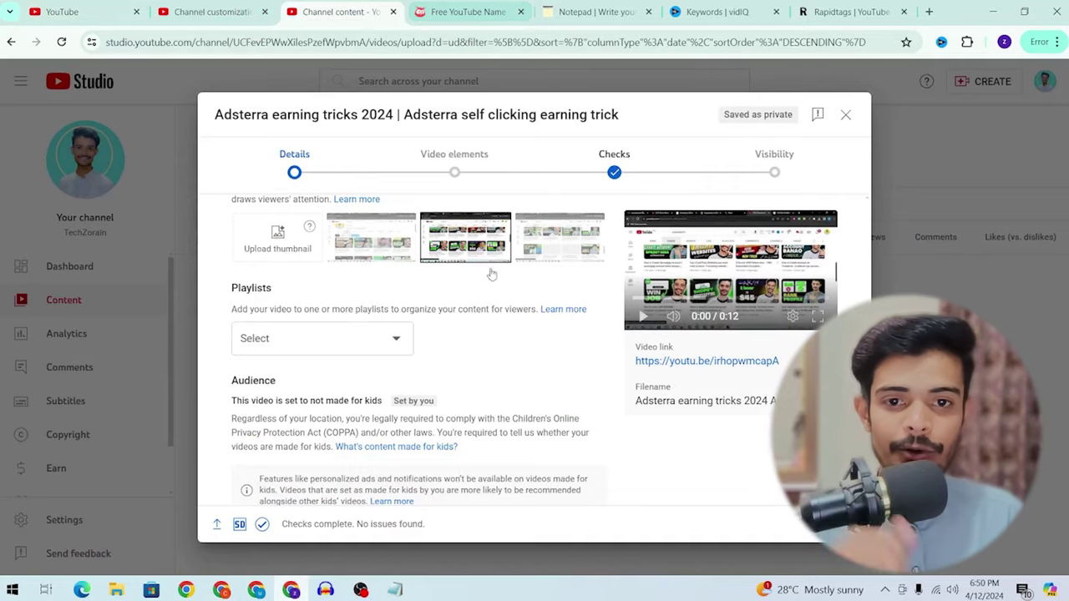
# Step: Select the Adsterra video's entire title in the details dialog
pyautogui.scroll(5, 497, 300)
pyautogui.scroll(1, 501, 338)
pyautogui.click(401, 240)
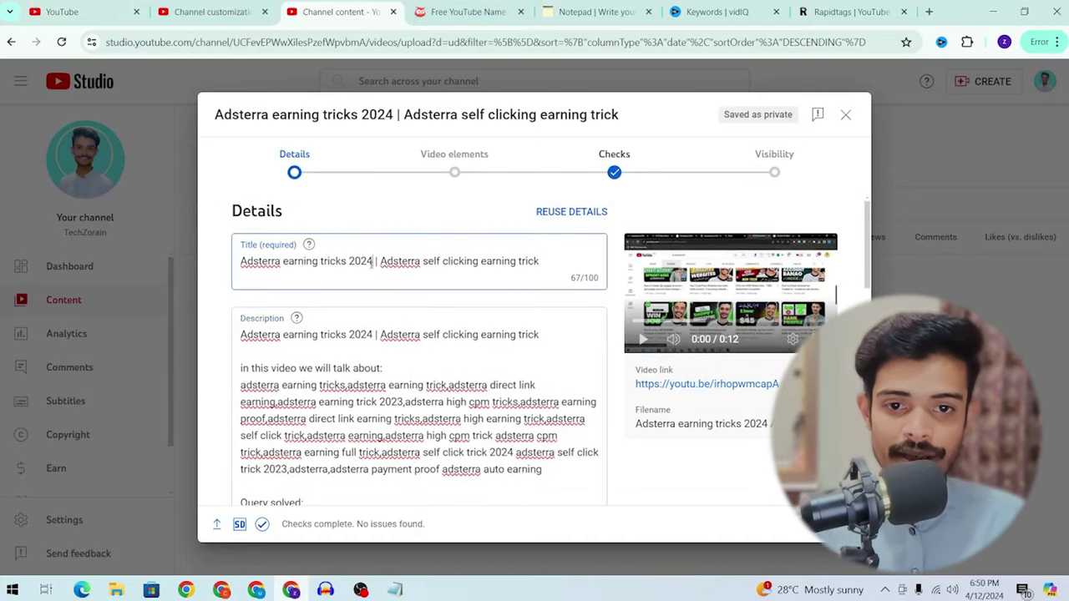
pyautogui.hotkey('ctrl', 'a')
pyautogui.scroll(-10, 490, 342)
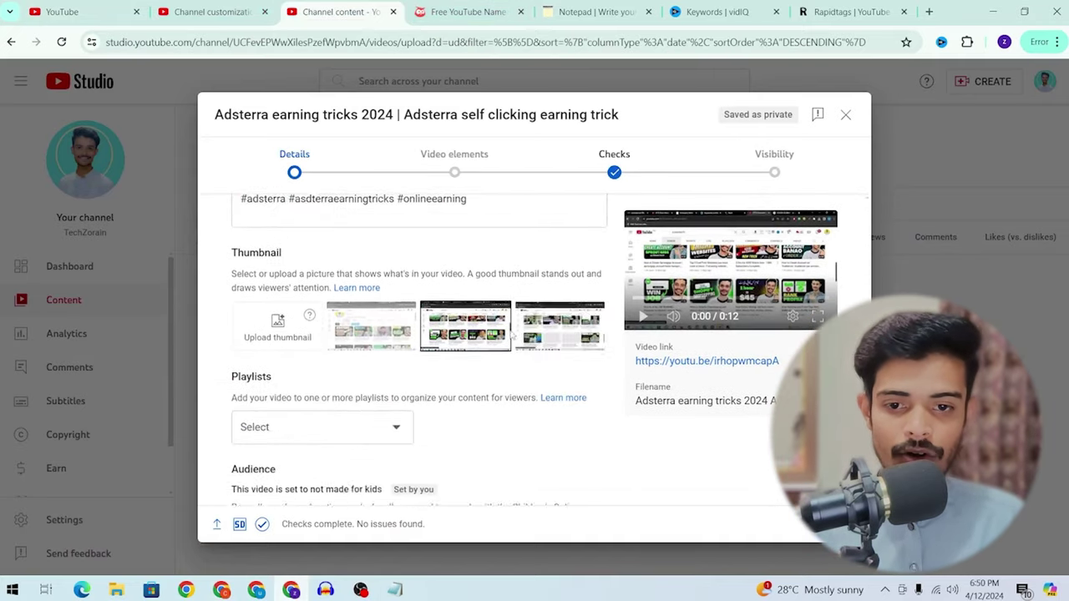
# Step: Try adding a custom thumbnail, then dismiss the phone-verification prompt
pyautogui.click(274, 318)
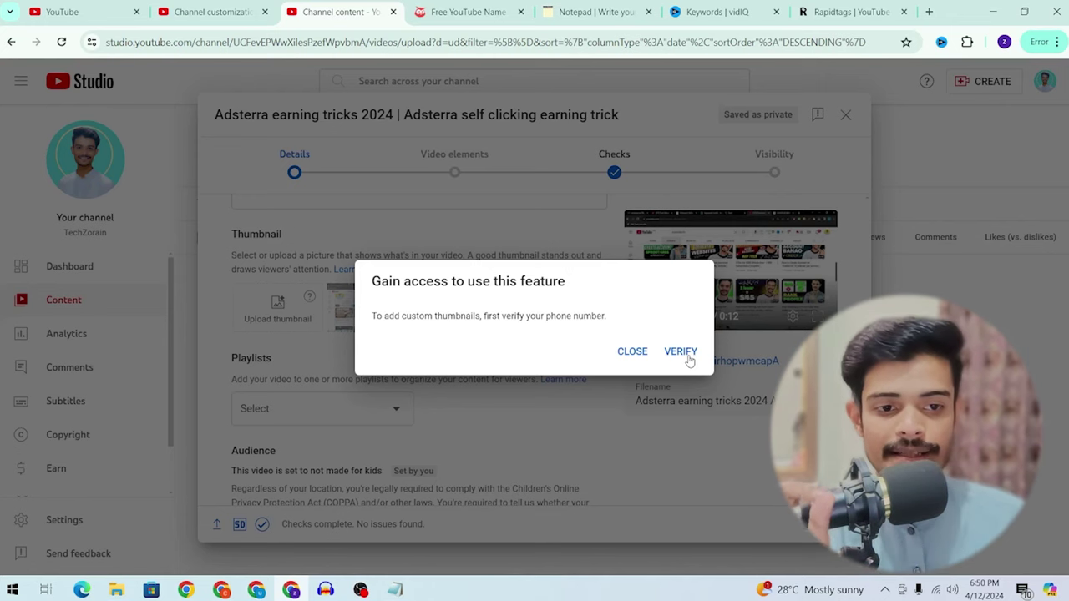
pyautogui.click(632, 350)
pyautogui.scroll(5, 398, 436)
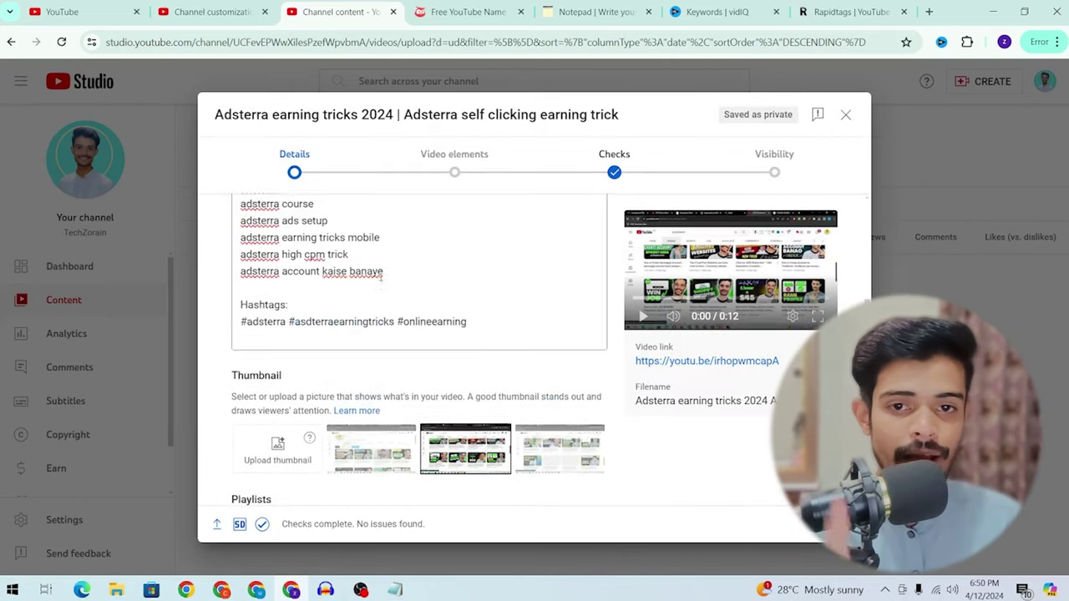
# Step: Rename the first thumbnail image in Downloads to the pasted Adsterra video title
pyautogui.moveTo(116, 590)
pyautogui.click(220, 525)
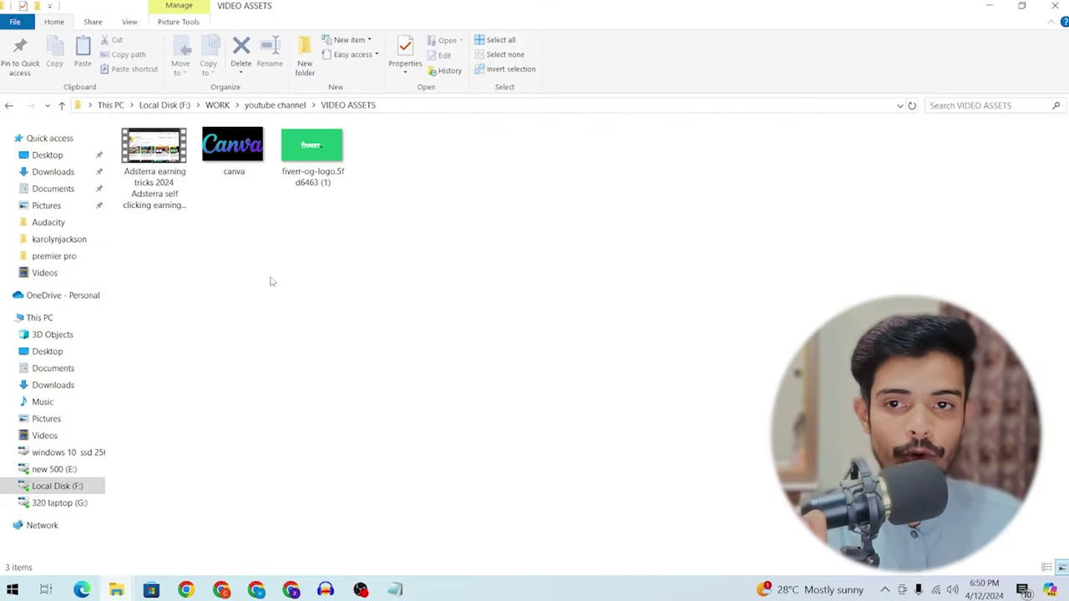
pyautogui.click(125, 171)
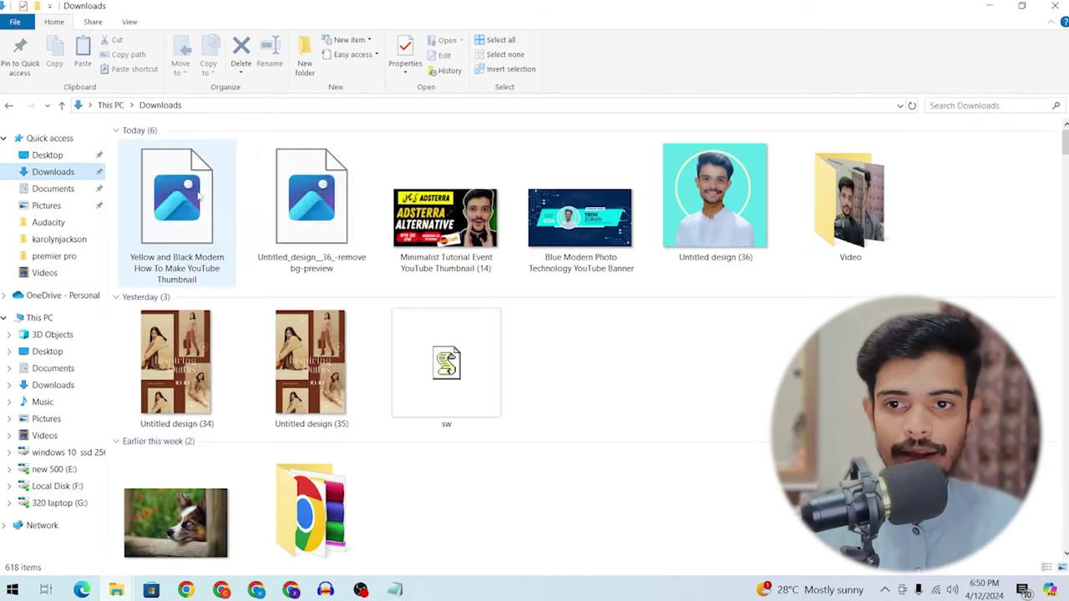
pyautogui.click(188, 191)
pyautogui.press('F2')
pyautogui.write('Adsterra earning tricks 2024 Adsterra self clicking earning trick')
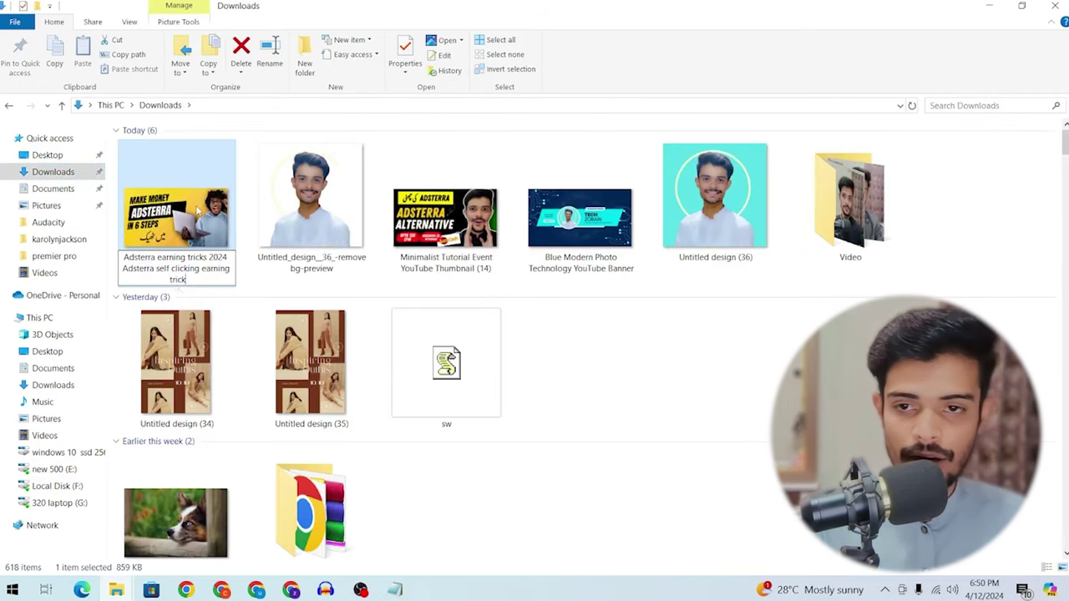
pyautogui.press('Return')
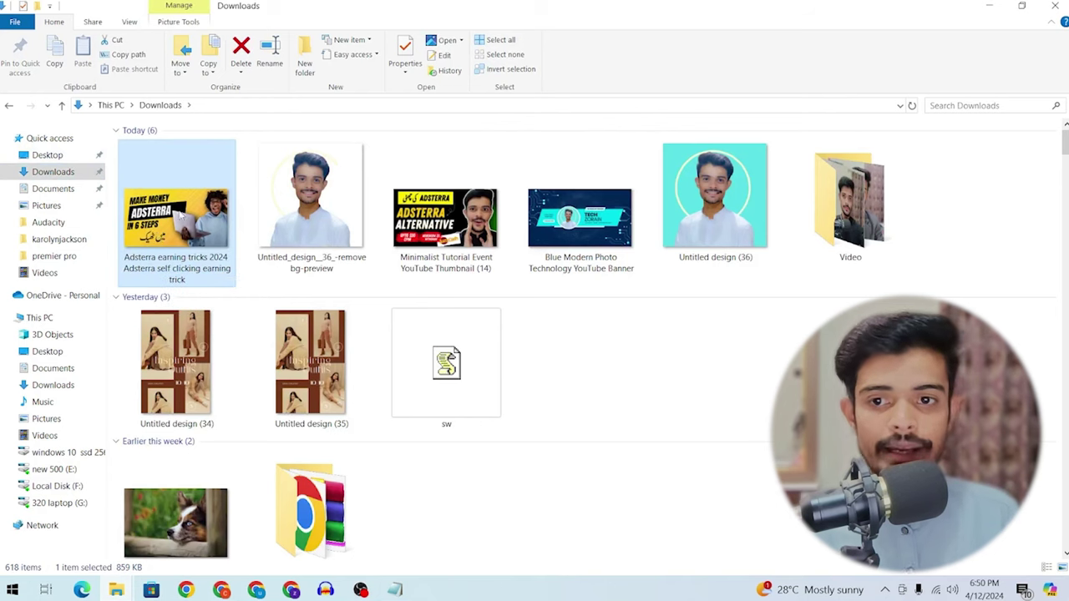
pyautogui.click(291, 590)
pyautogui.scroll(-10, 409, 407)
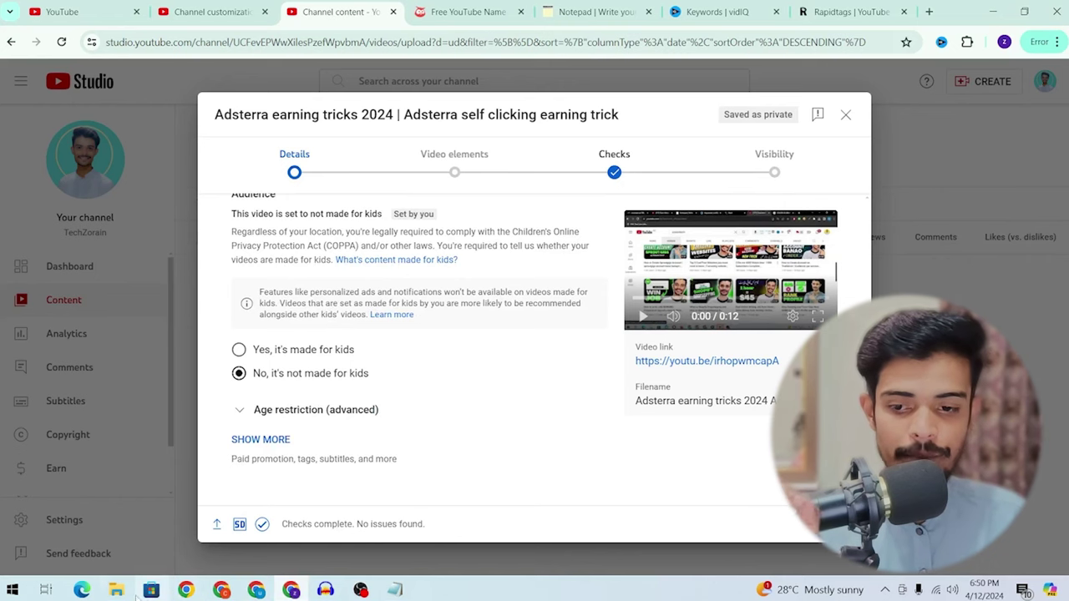
# Step: Create a new playlist named 'adsterra' and add the video to it
pyautogui.moveTo(116, 590)
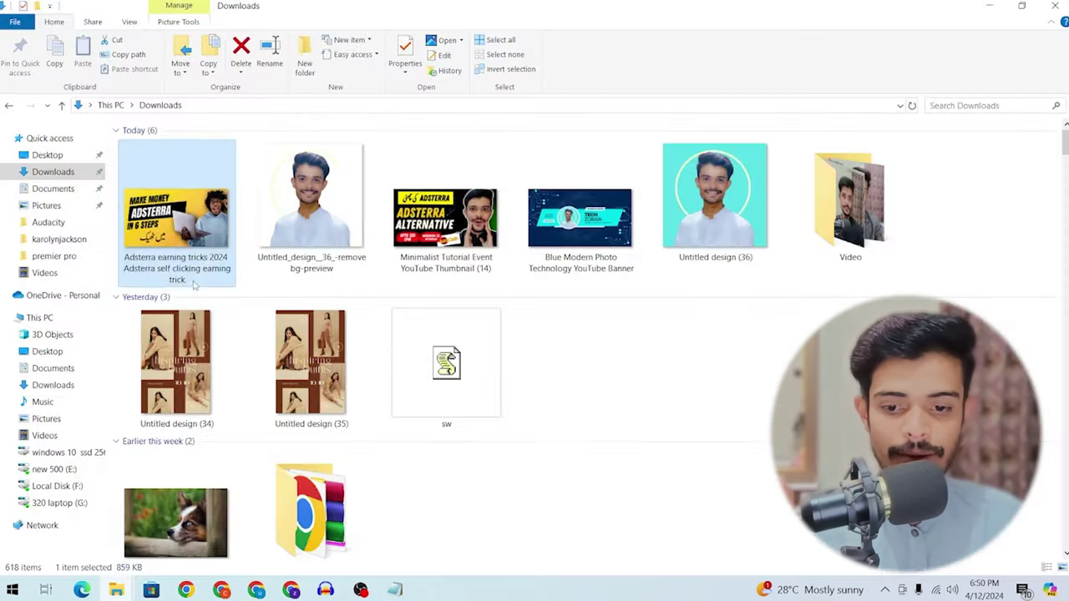
pyautogui.scroll(4, 352, 312)
pyautogui.click(353, 368)
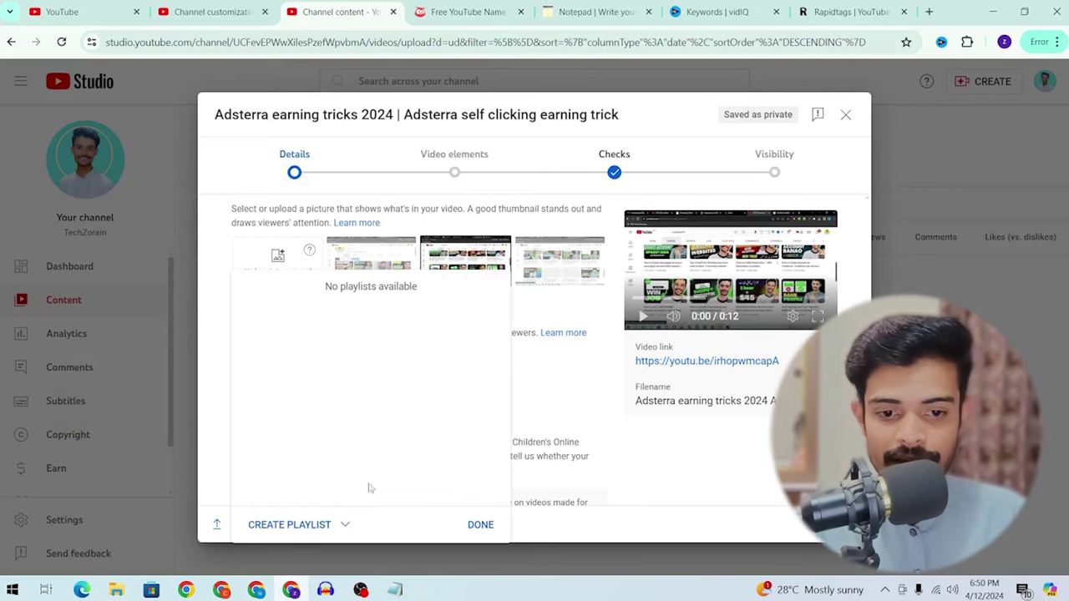
pyautogui.click(309, 526)
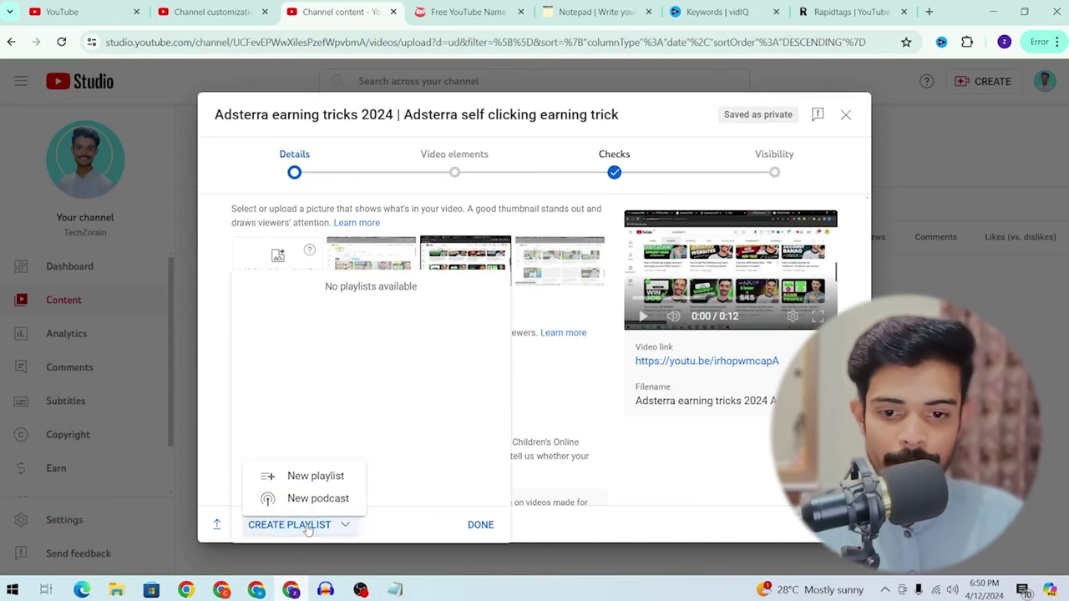
pyautogui.click(304, 475)
pyautogui.click(462, 224)
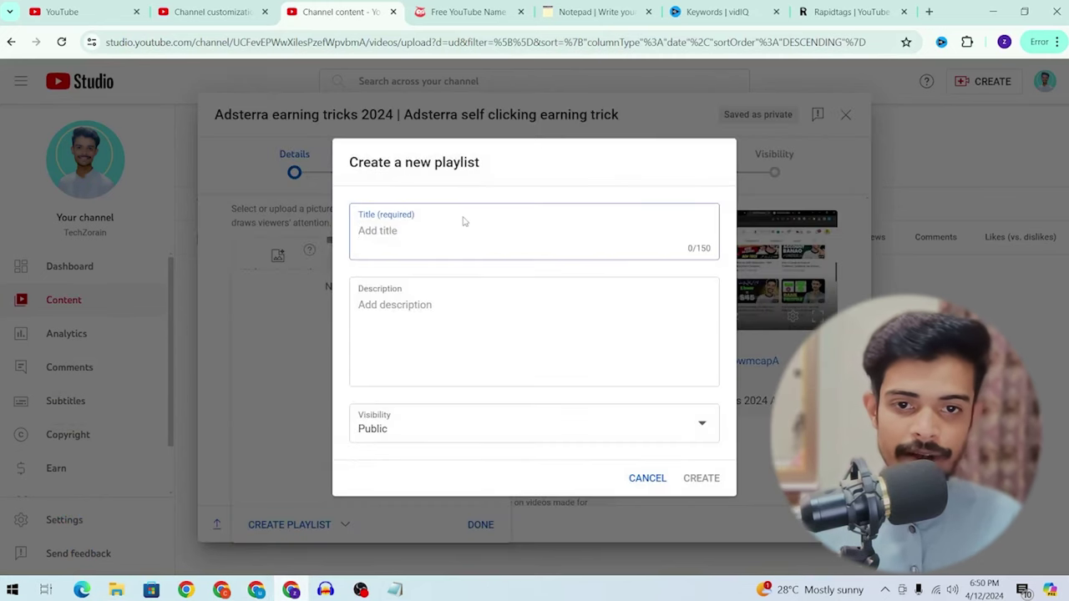
pyautogui.write('adsterra')
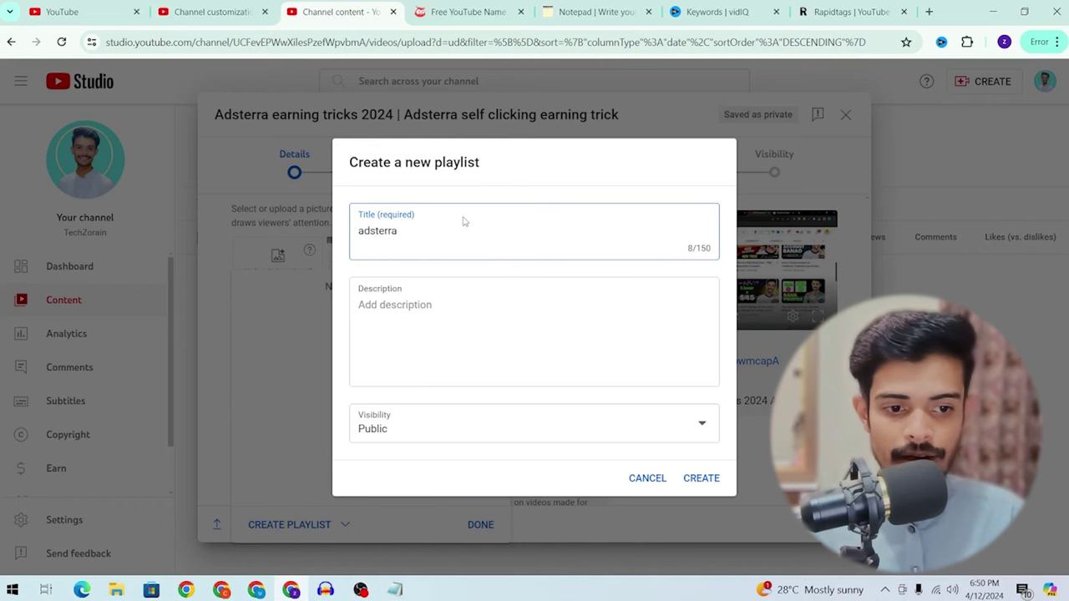
pyautogui.click(701, 477)
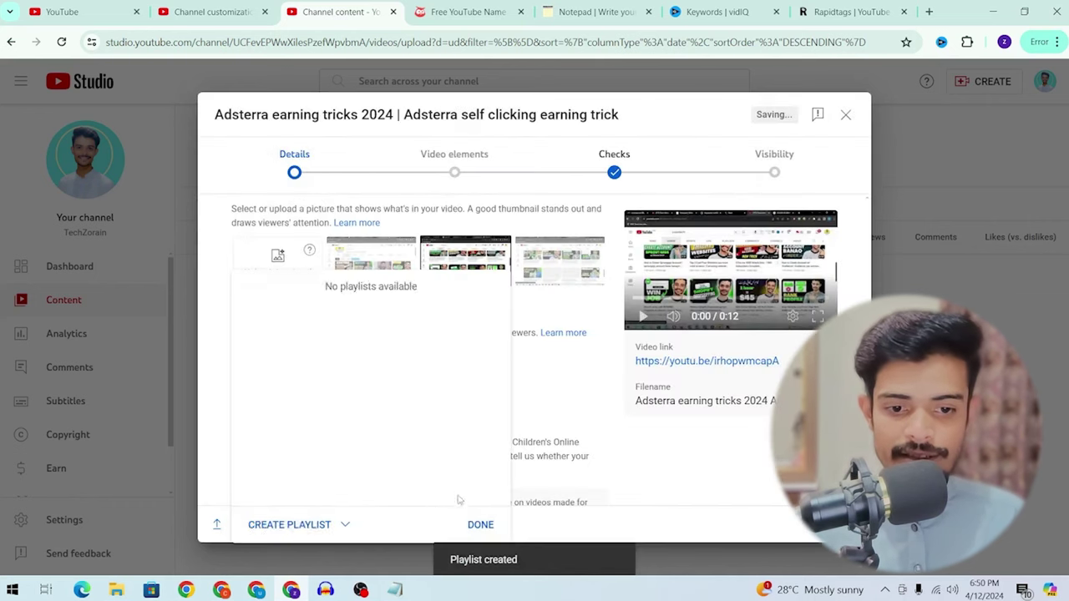
pyautogui.click(481, 525)
# Step: Expand the extra video details to reveal fields such as Tags
pyautogui.scroll(-3, 357, 251)
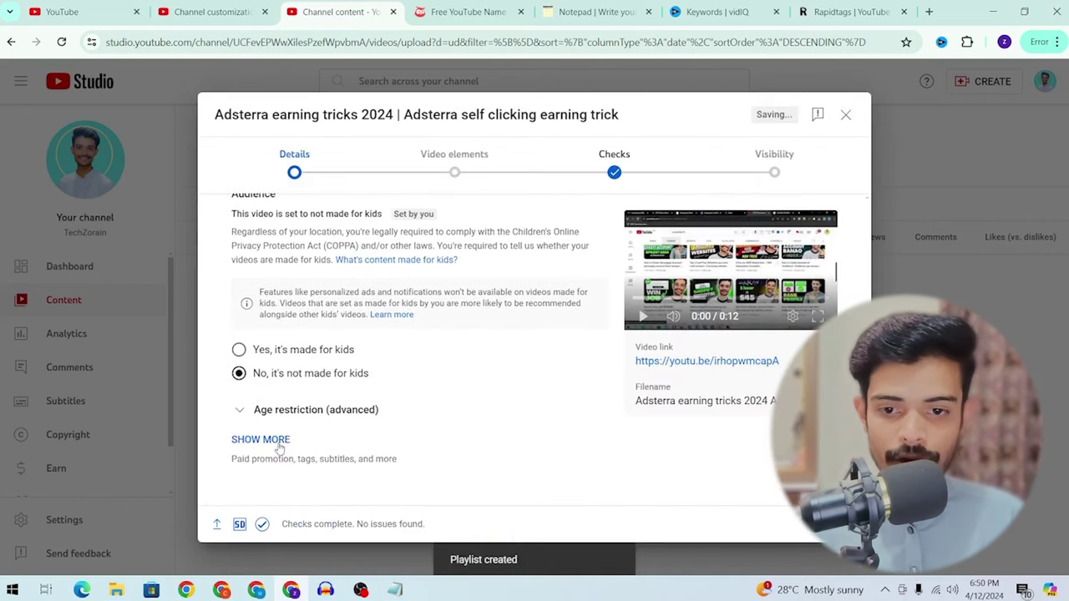
pyautogui.click(260, 440)
pyautogui.scroll(-10, 393, 334)
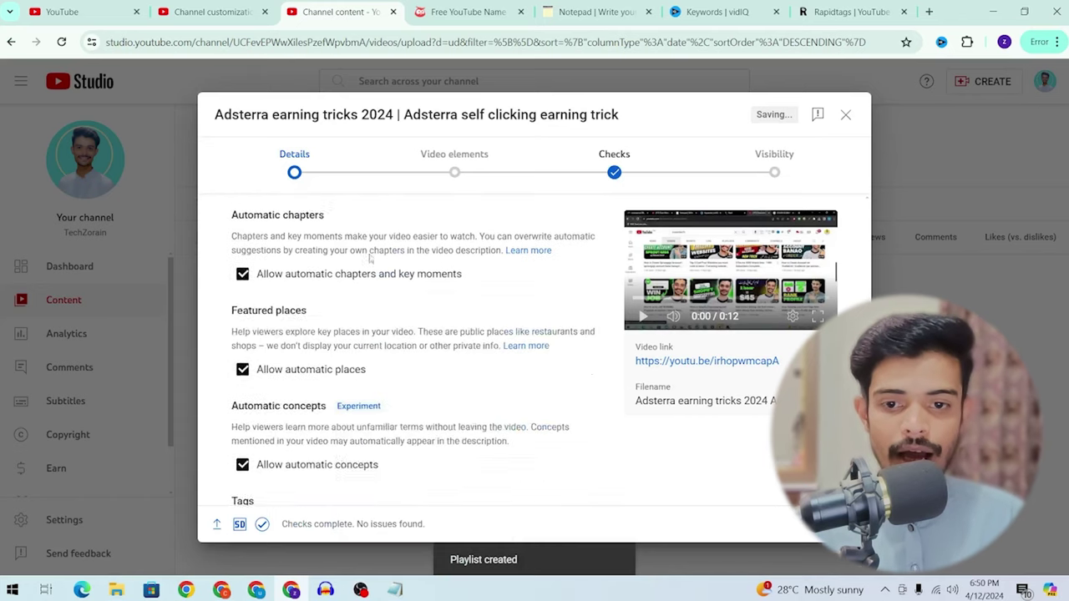
pyautogui.scroll(-5, 370, 260)
pyautogui.scroll(2, 263, 367)
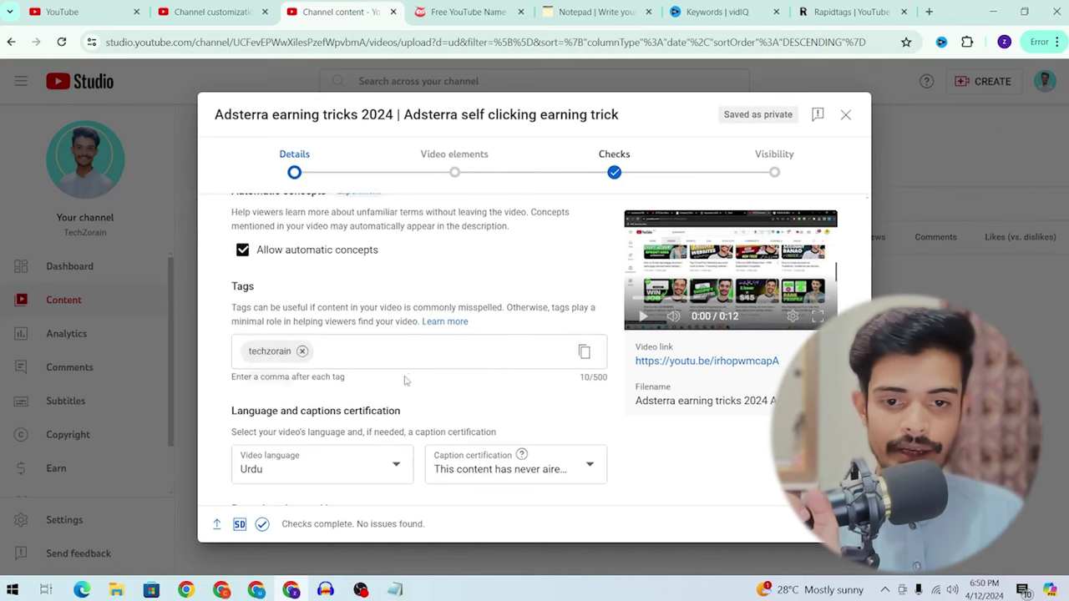
# Step: Paste the Rapidtags-generated adsterra tag list into Tags and advance to Video elements
pyautogui.click(418, 351)
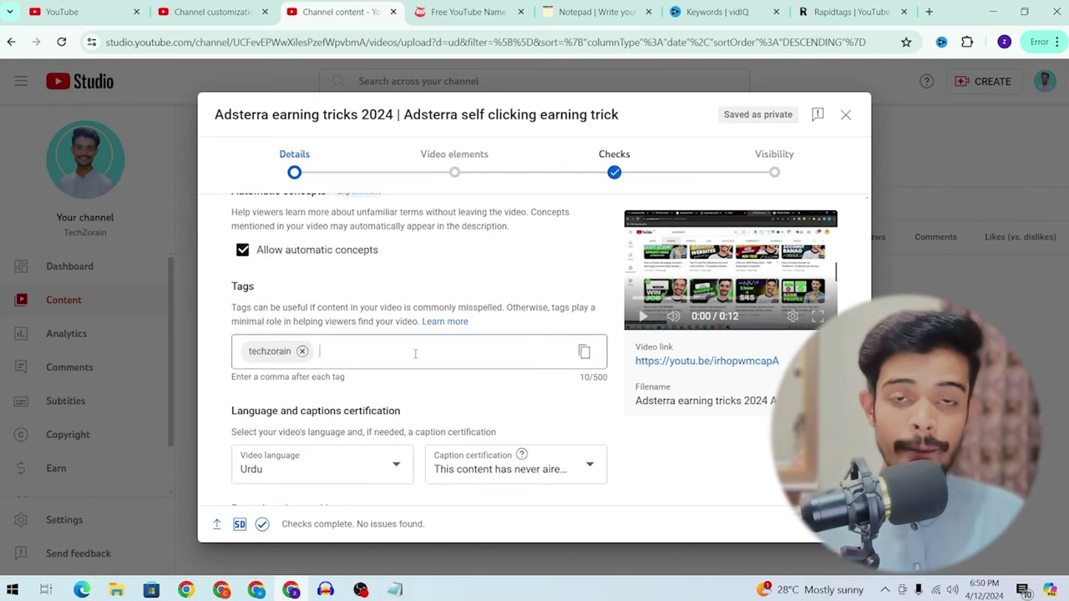
pyautogui.click(821, 10)
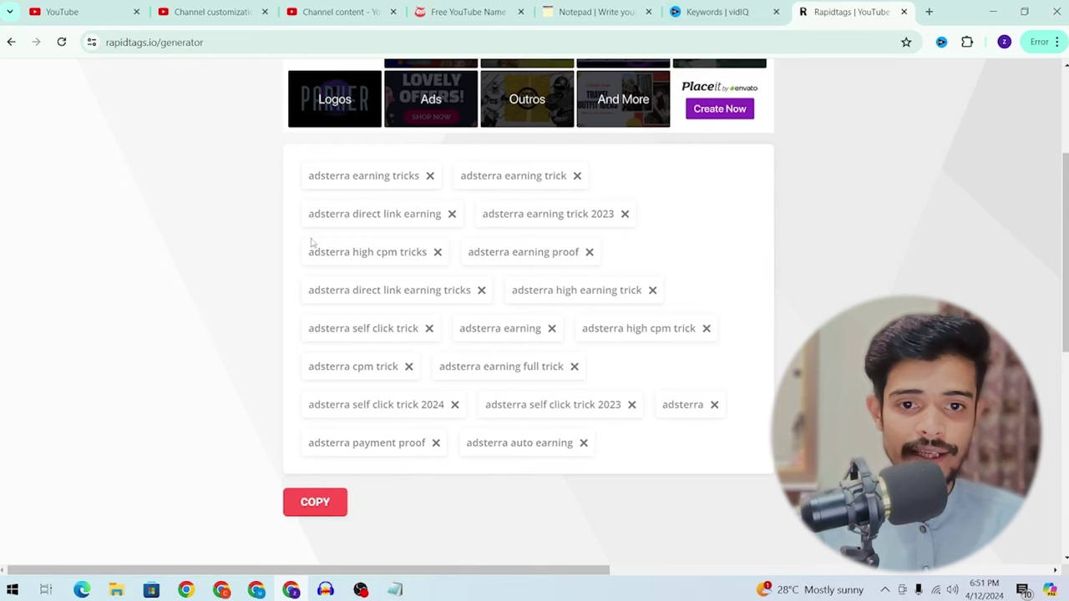
pyautogui.click(315, 502)
pyautogui.click(339, 11)
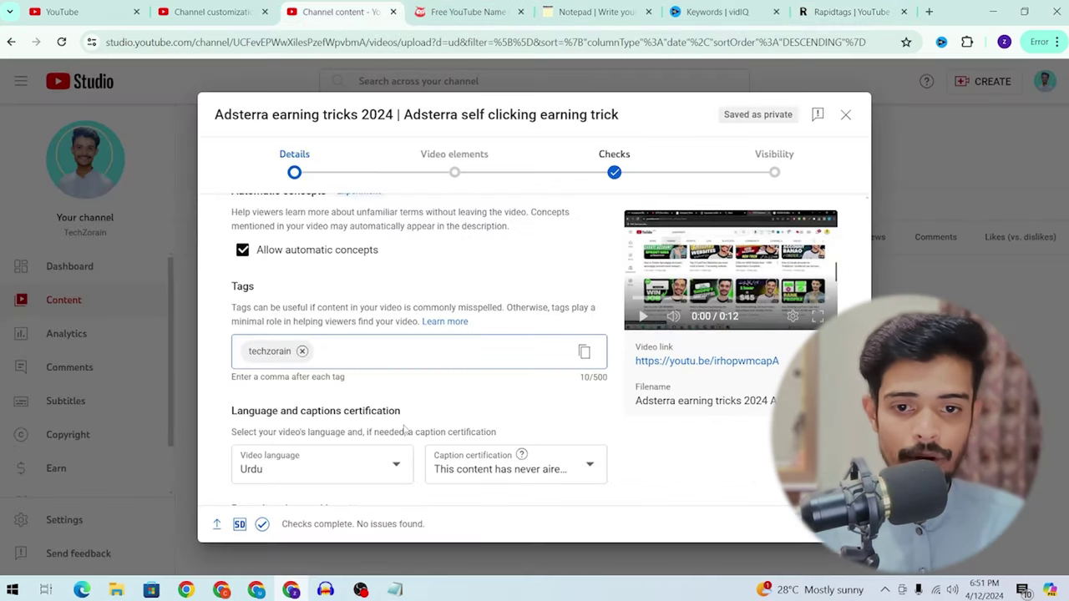
pyautogui.hotkey('ctrl', 'v')
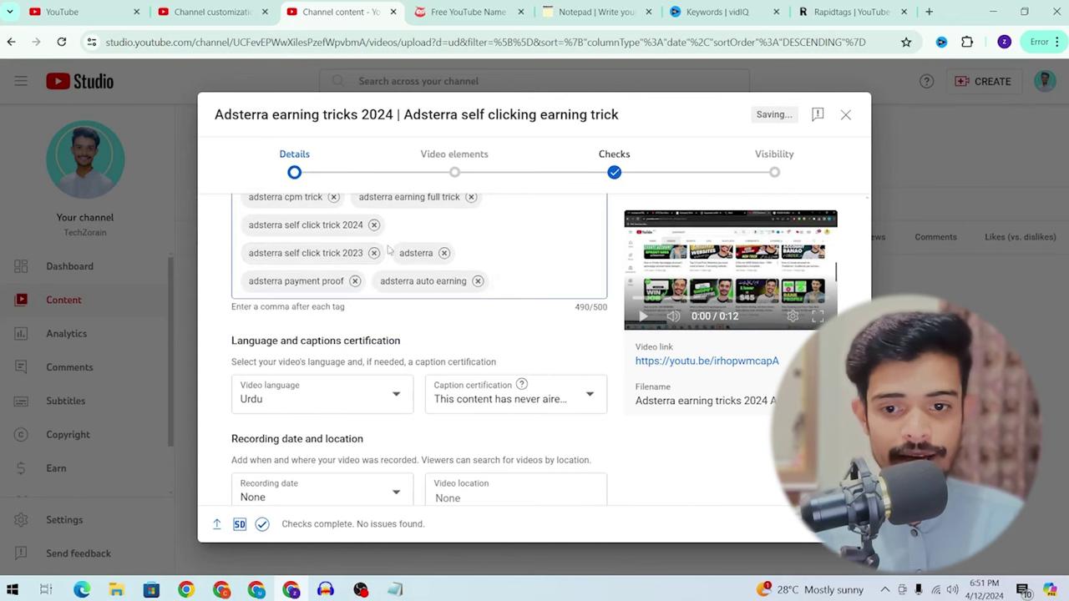
pyautogui.scroll(-8, 388, 249)
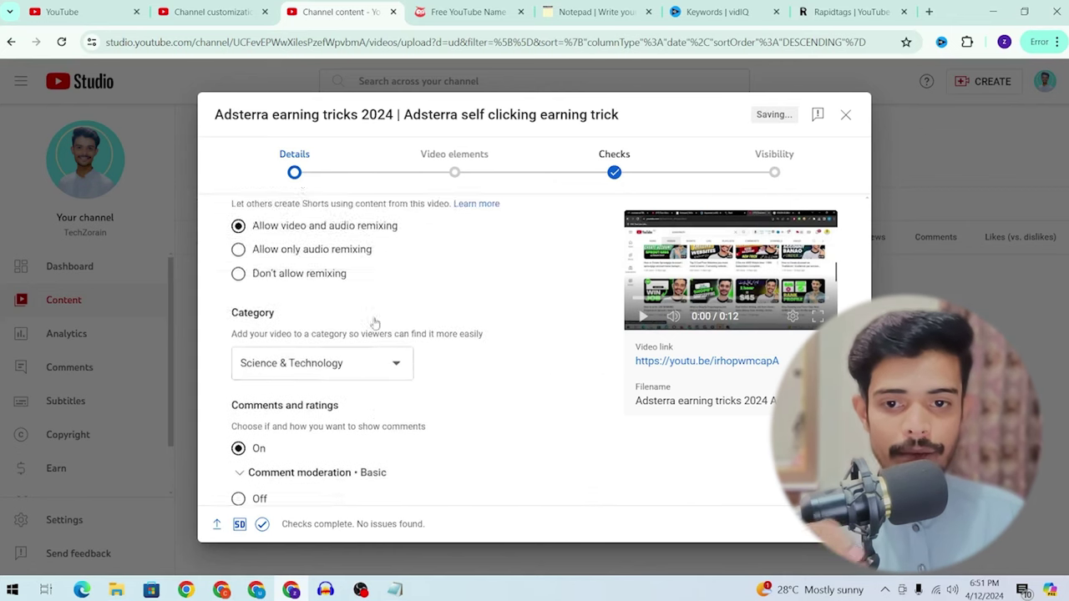
pyautogui.scroll(-3, 375, 323)
pyautogui.scroll(2, 432, 269)
pyautogui.scroll(-2, 351, 334)
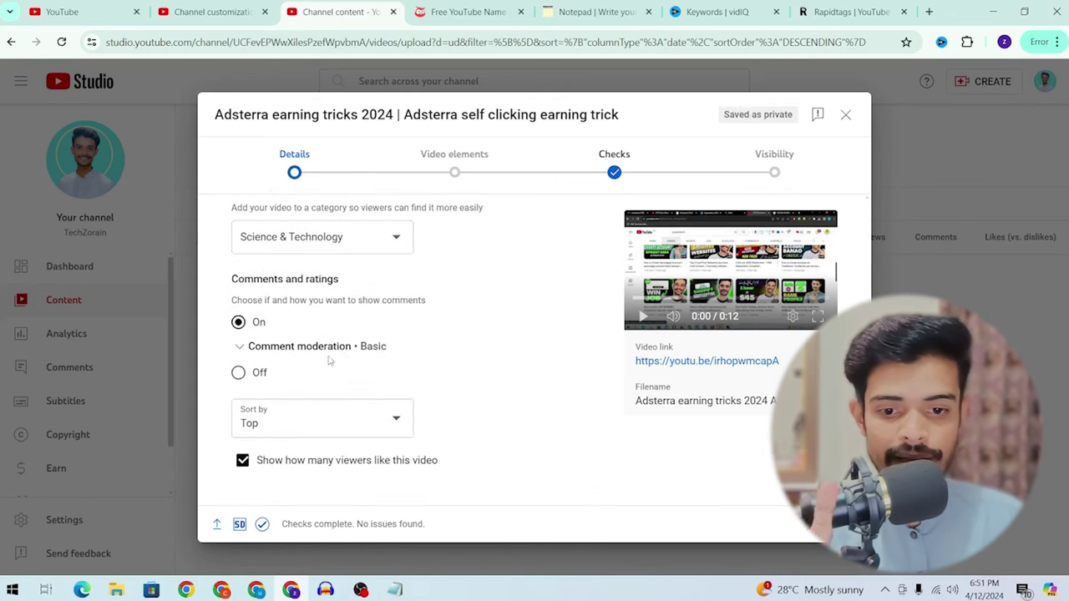
pyautogui.scroll(5, 330, 360)
pyautogui.click(840, 524)
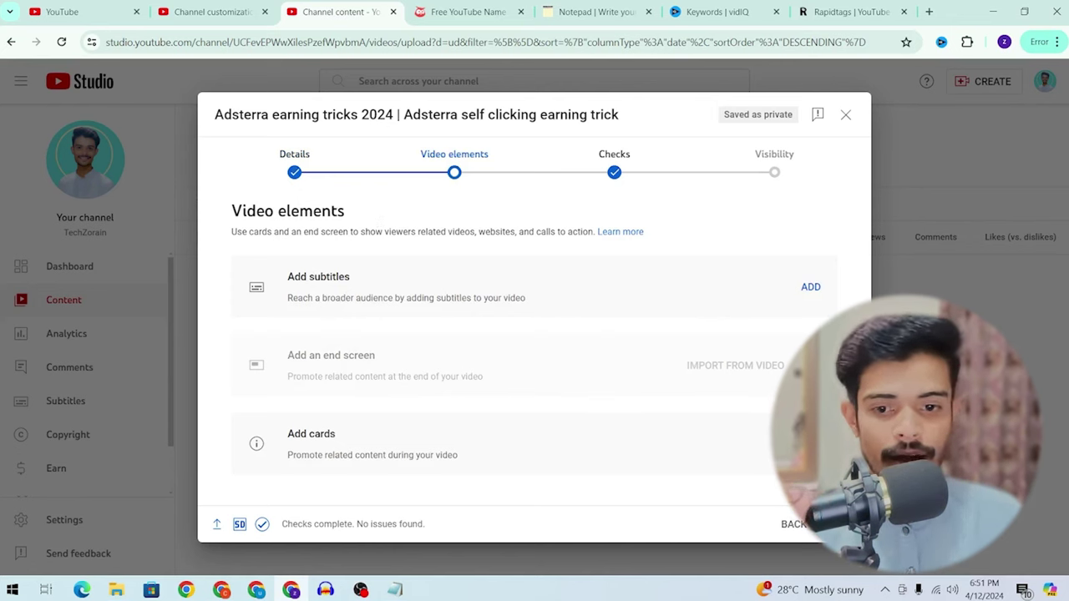
# Step: Discard a started video card and advance to Checks without cards, end screen or subtitles
pyautogui.click(811, 443)
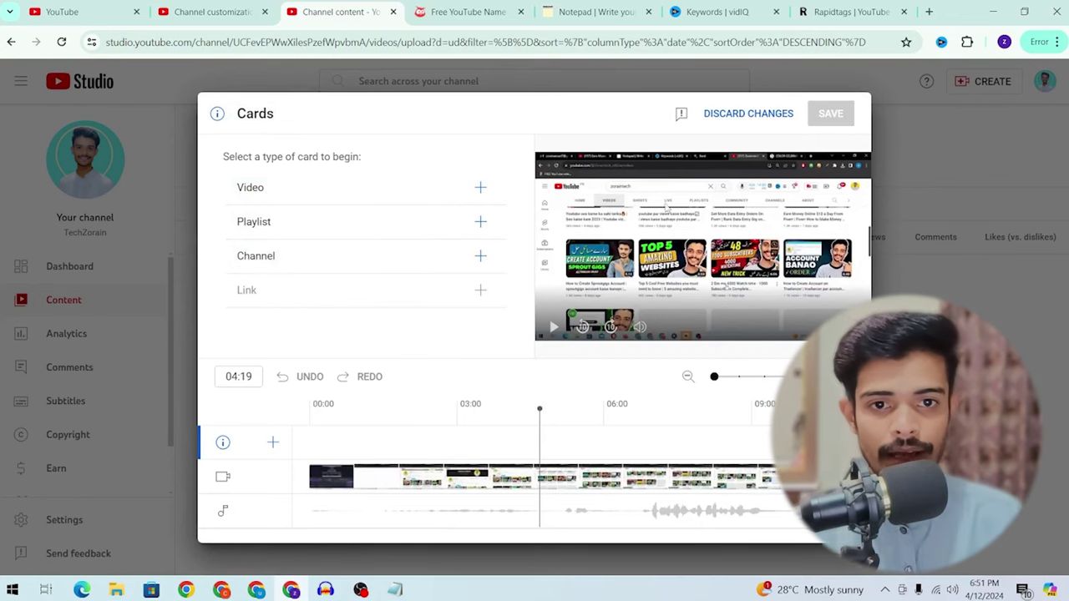
pyautogui.click(481, 187)
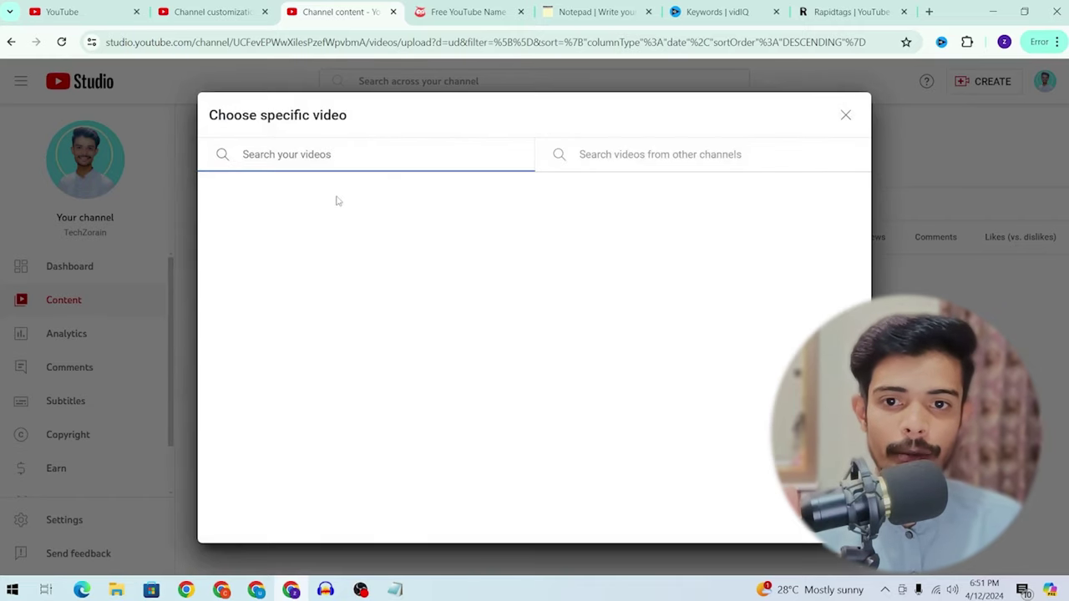
pyautogui.click(846, 114)
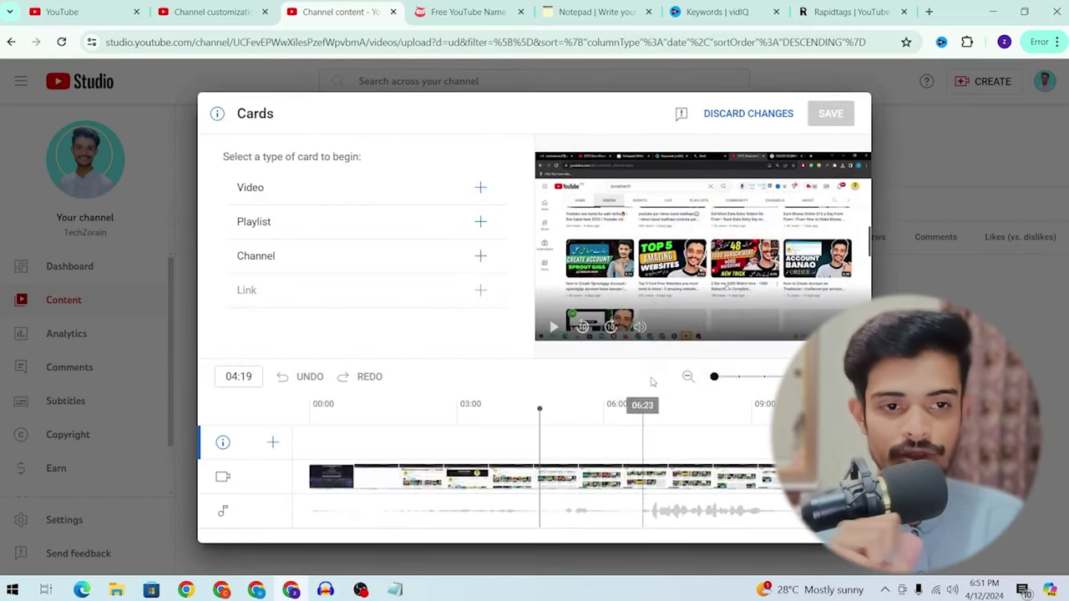
pyautogui.click(773, 113)
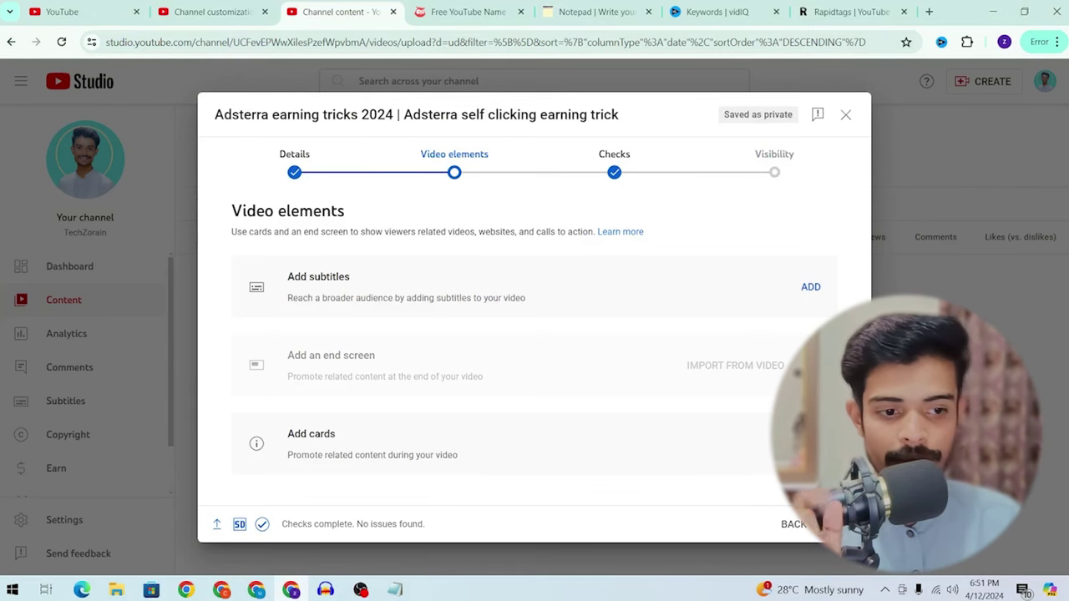
pyautogui.click(836, 524)
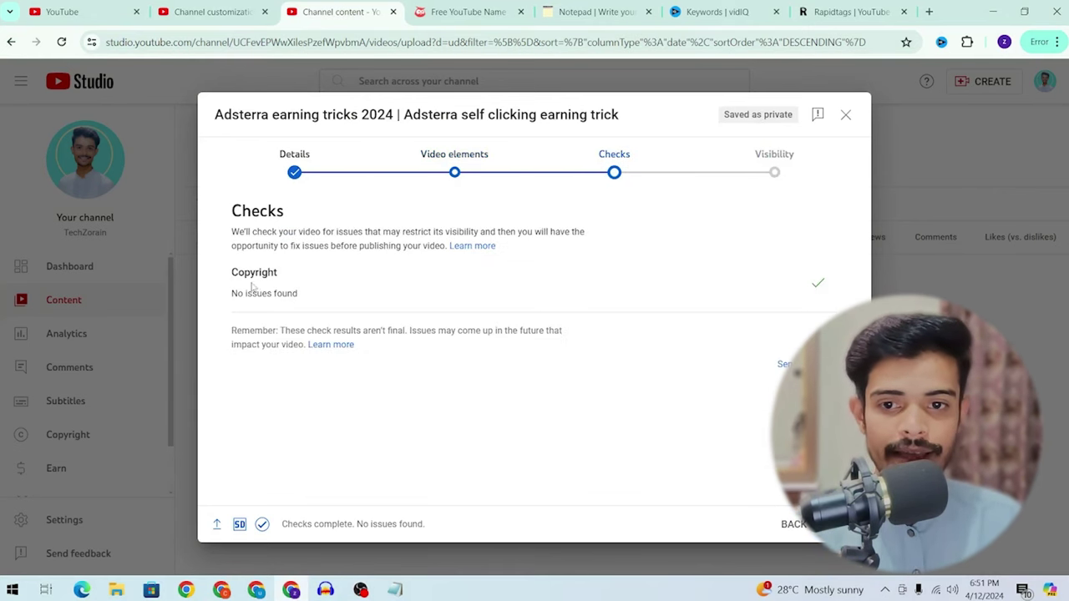
# Step: Review the 'No issues found' copyright result and continue to Visibility
pyautogui.moveTo(238, 294); pyautogui.dragTo(299, 294)
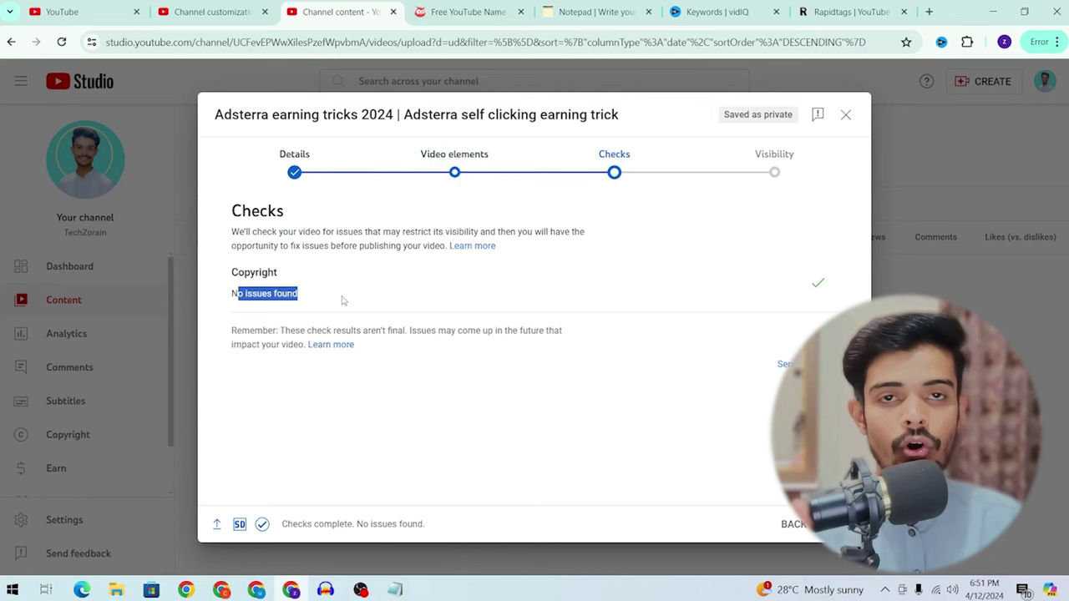
pyautogui.click(810, 281)
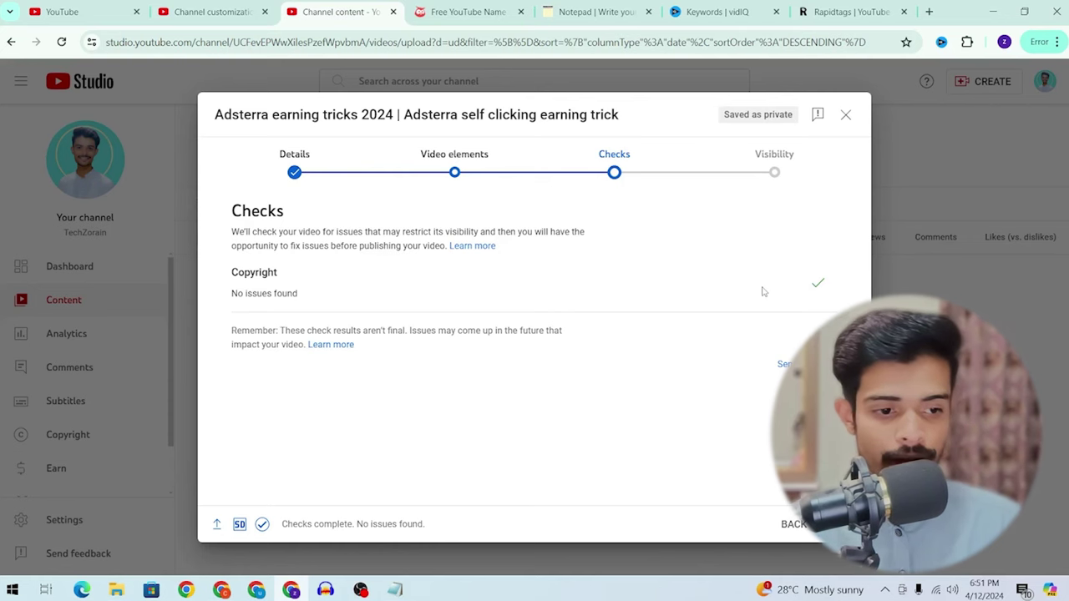
pyautogui.click(840, 524)
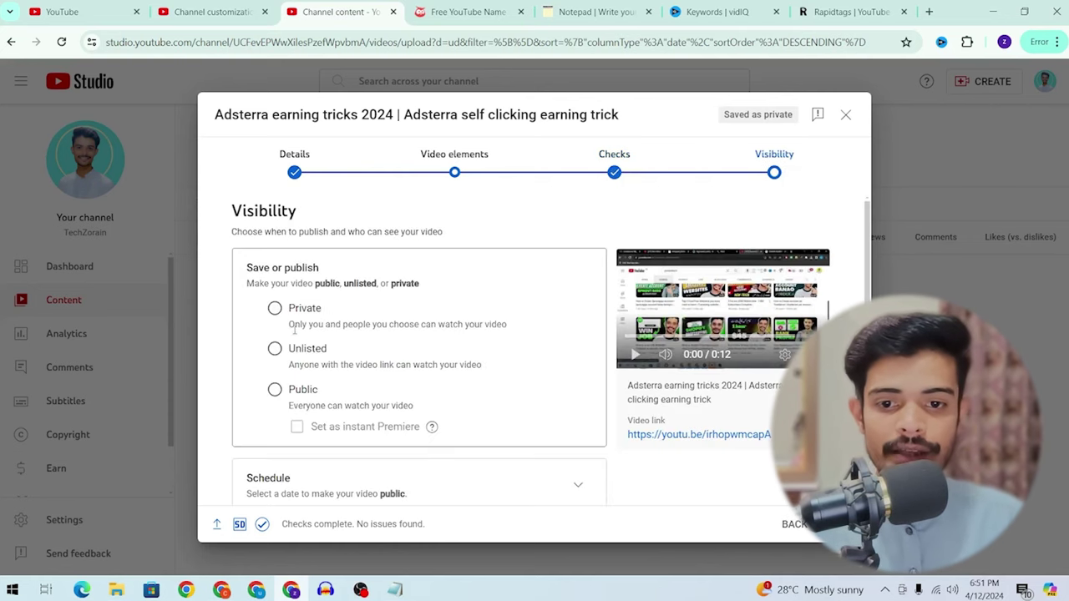
# Step: Schedule the Adsterra video to go public on Apr 24, 2024 at 8:00 PM
pyautogui.scroll(-2, 453, 309)
pyautogui.click(576, 305)
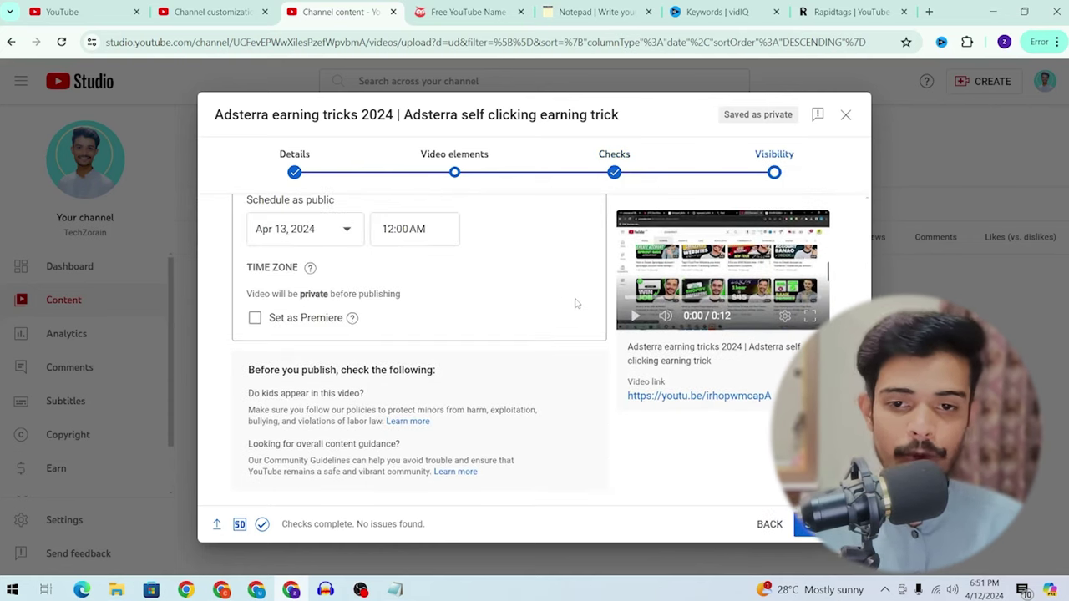
pyautogui.scroll(2, 573, 304)
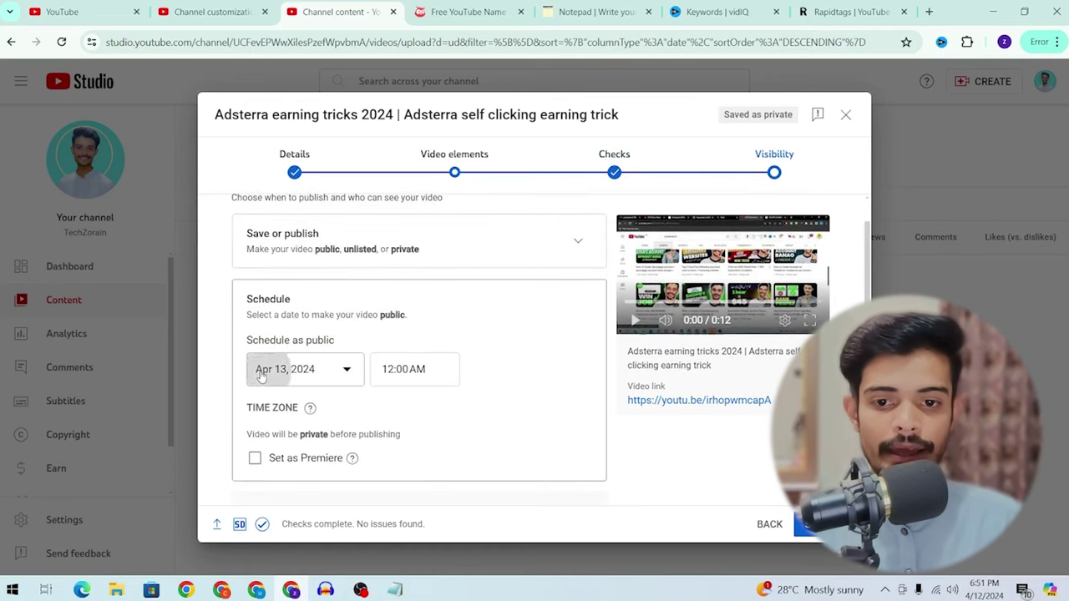
pyautogui.click(271, 369)
pyautogui.click(338, 272)
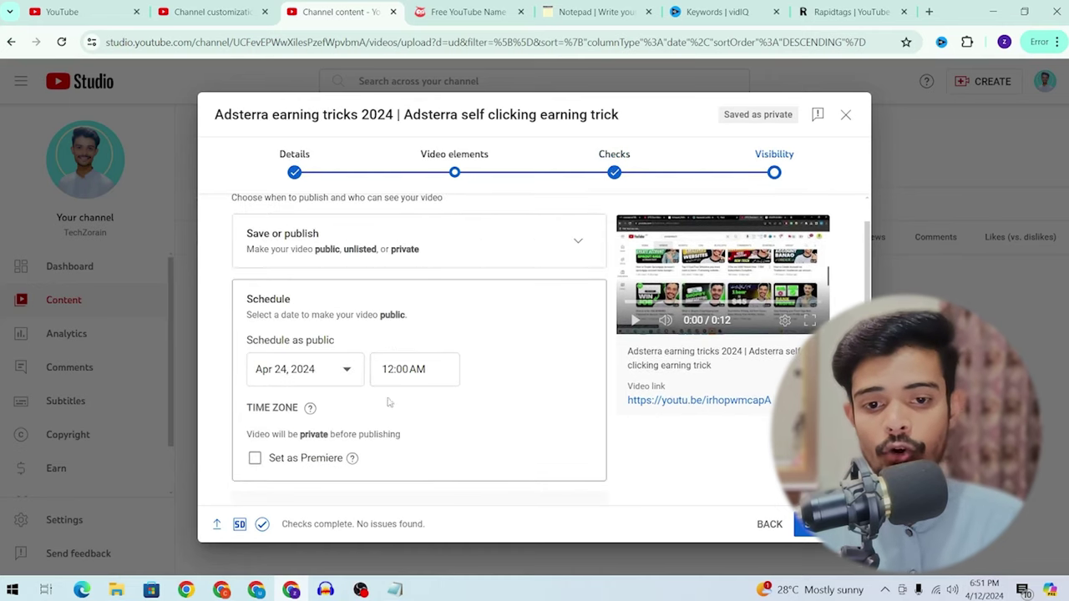
pyautogui.click(403, 374)
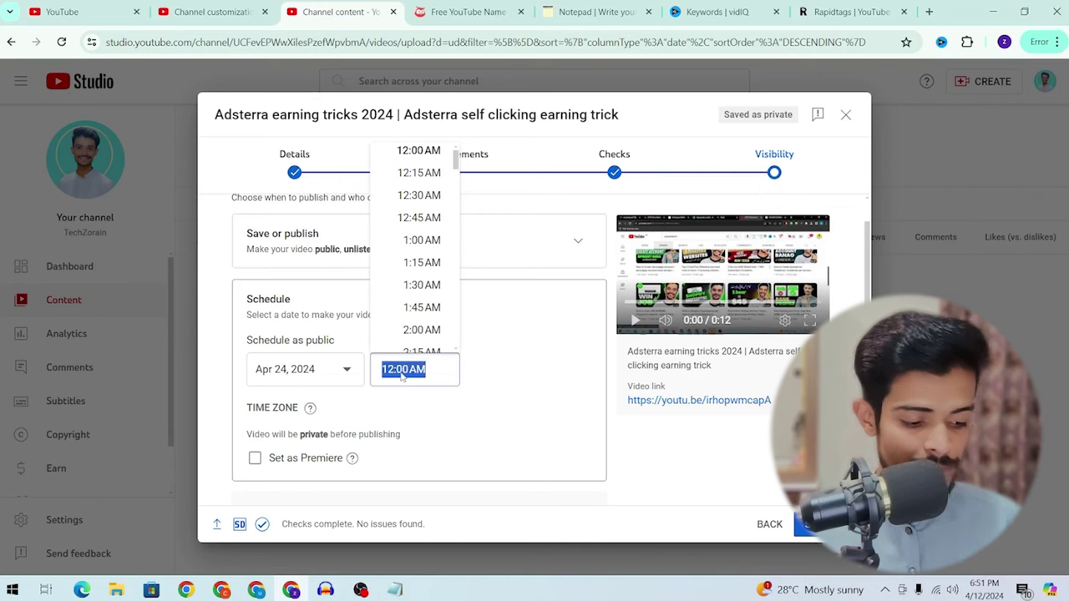
pyautogui.write('8:00 PM')
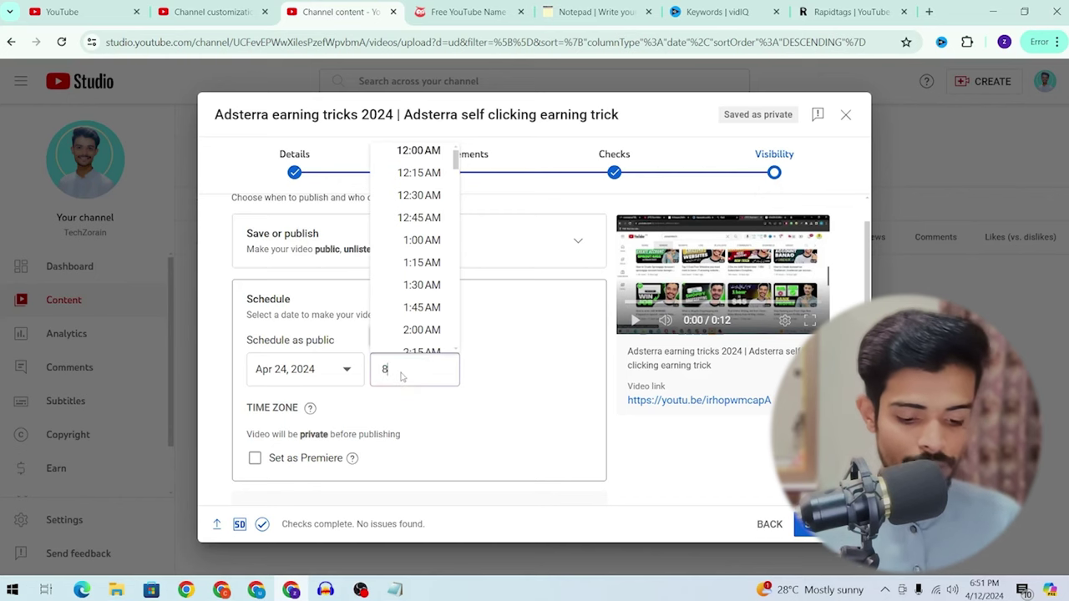
pyautogui.press('Return')
pyautogui.click(390, 376)
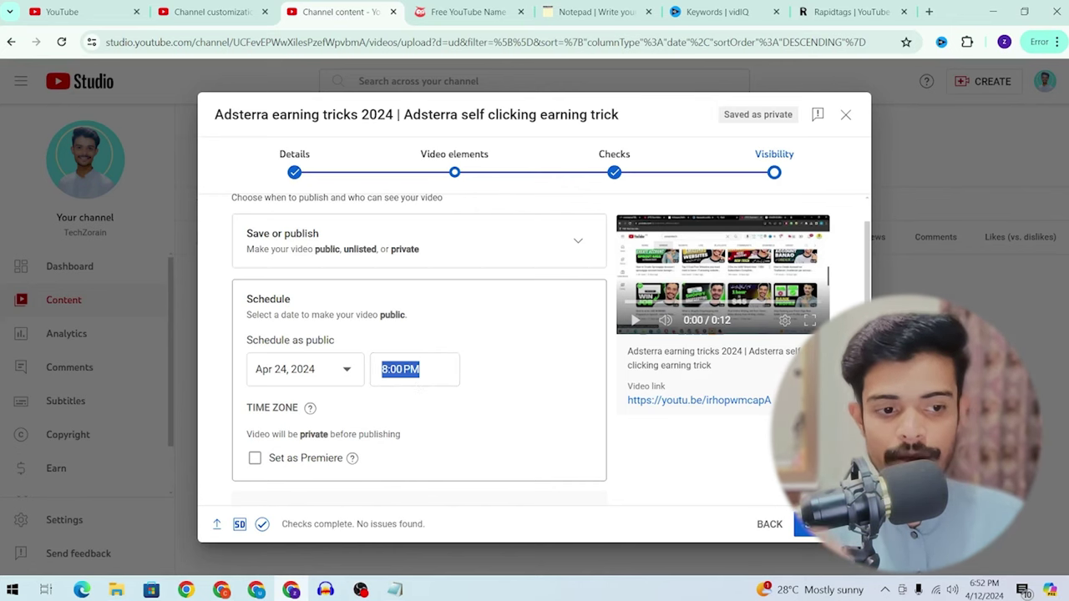
pyautogui.click(808, 524)
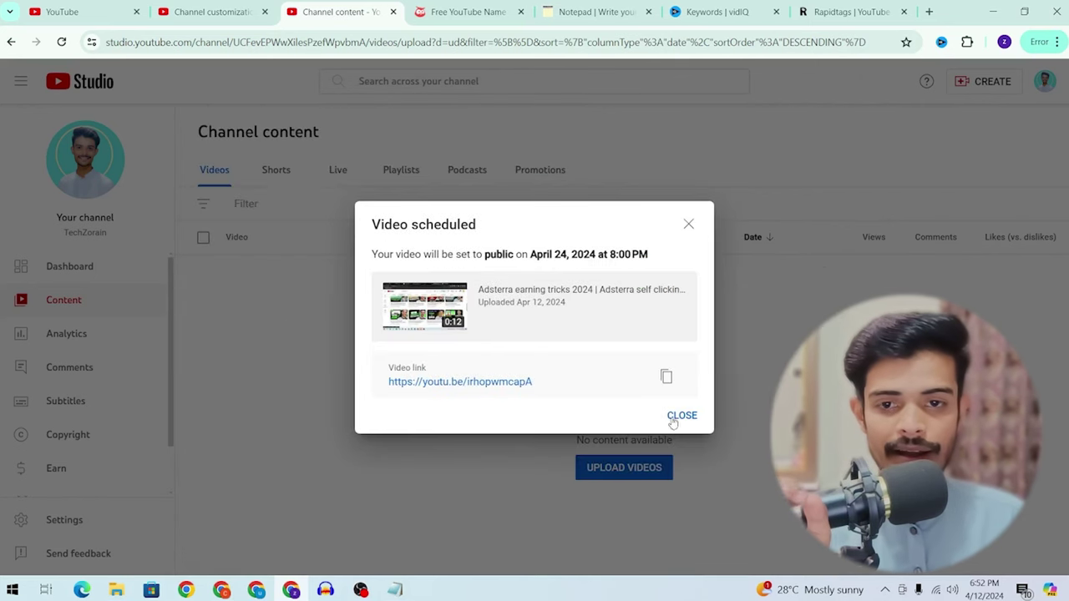
pyautogui.click(679, 417)
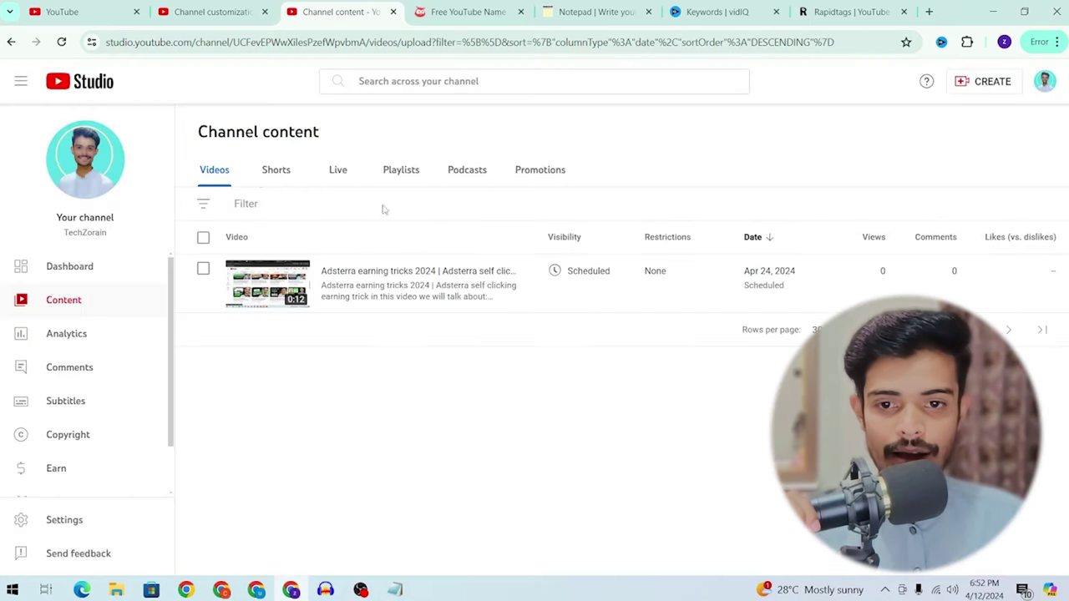
# Step: Open the scheduled Adsterra video's details page and bring up the Create menu
pyautogui.click(329, 295)
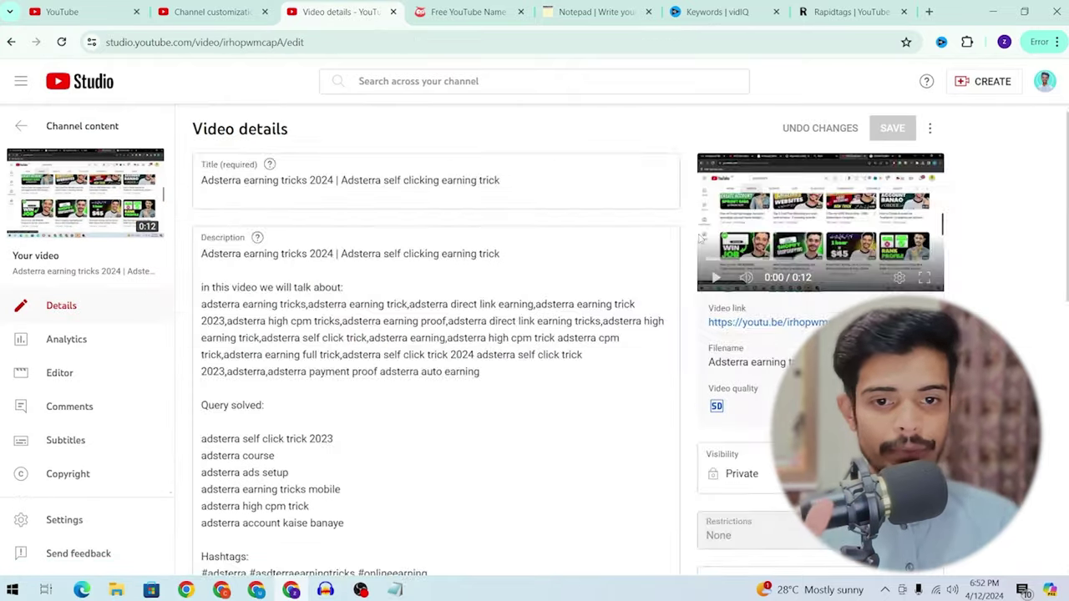
pyautogui.scroll(-3, 648, 268)
pyautogui.scroll(3, 595, 286)
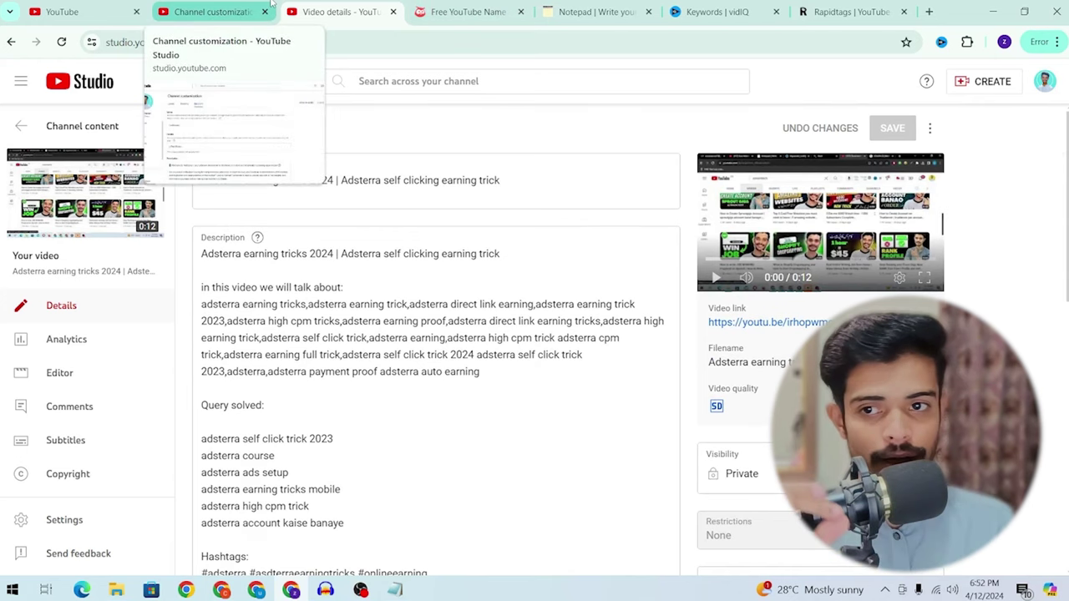
pyautogui.click(234, 11)
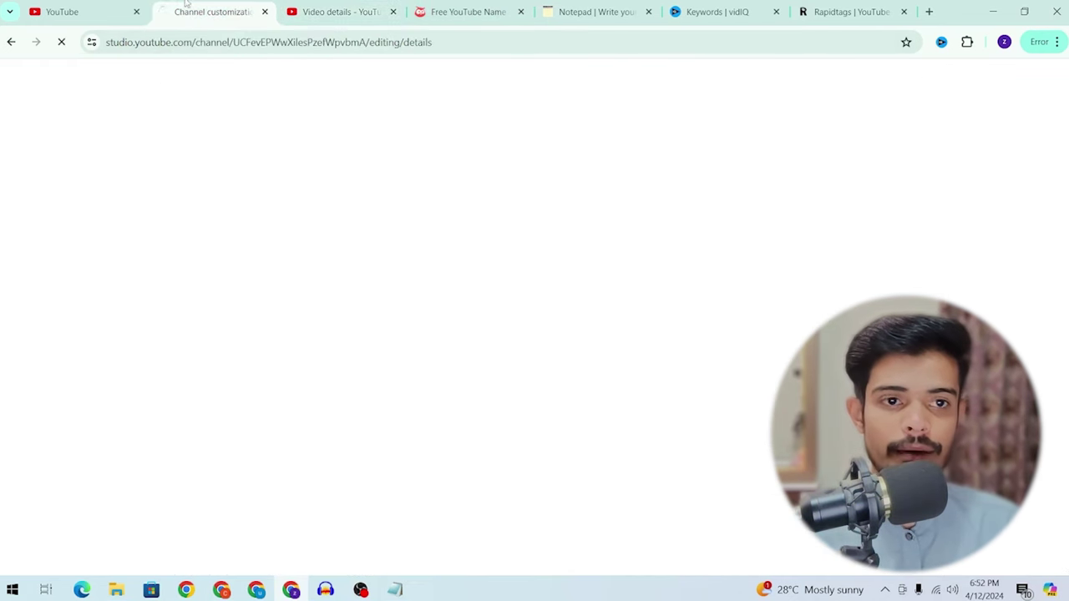
pyautogui.click(389, 6)
pyautogui.click(996, 88)
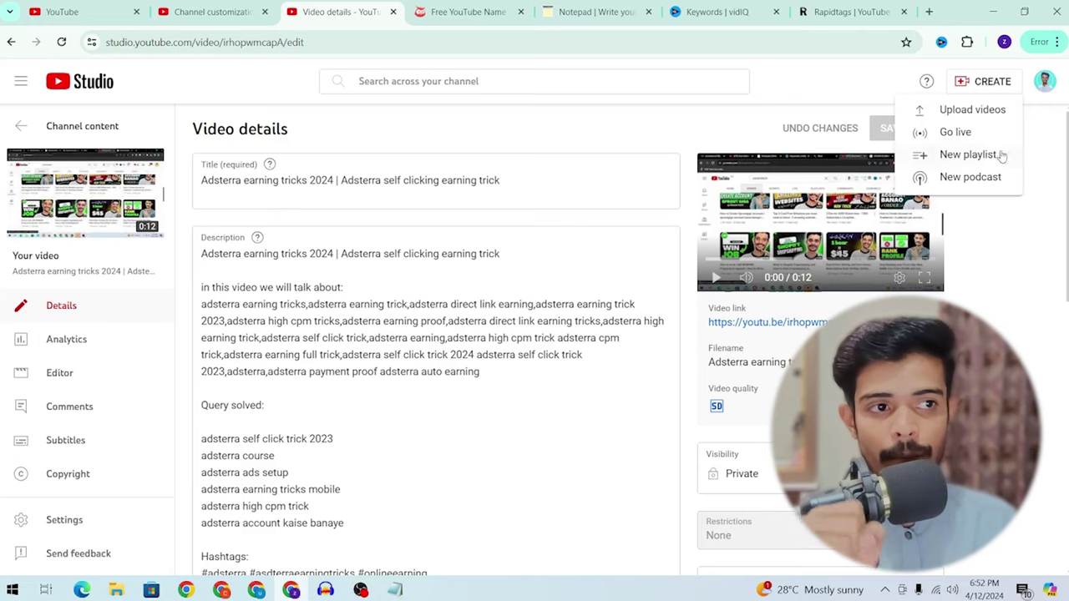
# Step: Upload 'how to make 75 closed eye pic' from the Downloads > Video folder
pyautogui.click(956, 112)
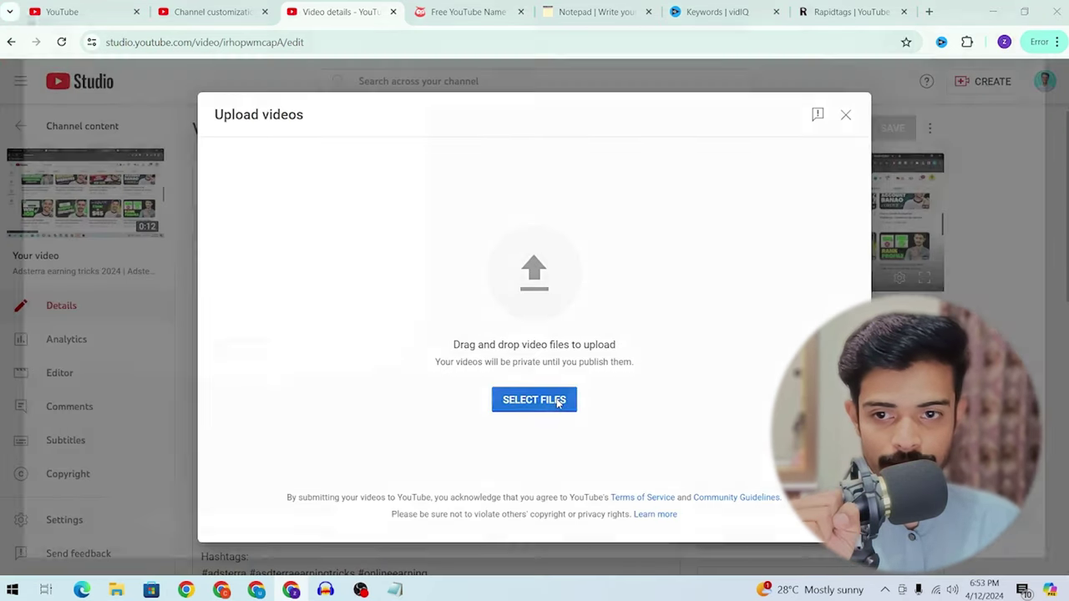
pyautogui.click(559, 402)
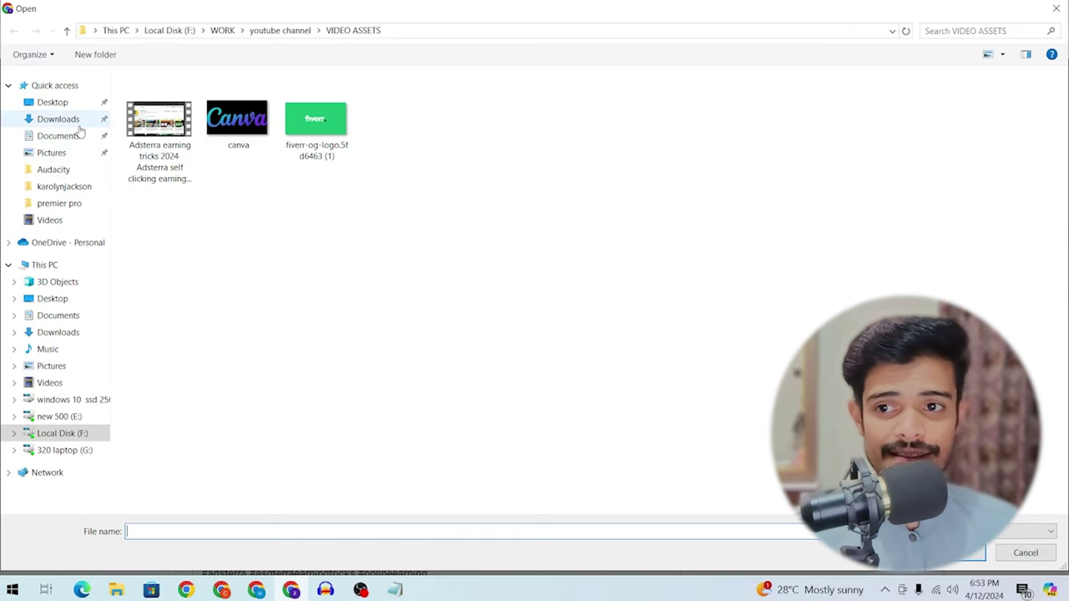
pyautogui.click(75, 119)
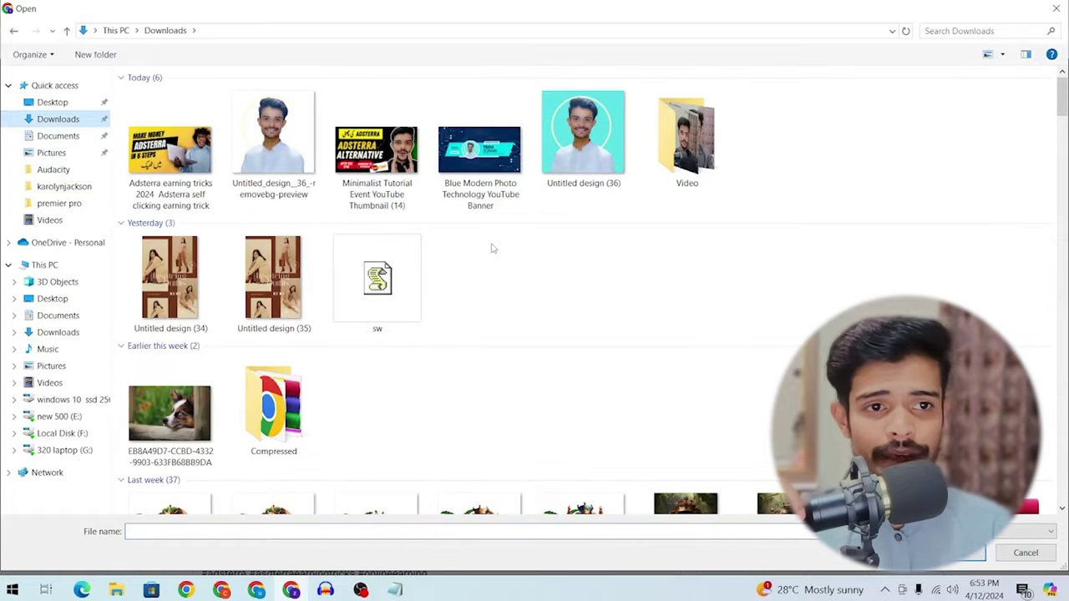
pyautogui.scroll(-5, 493, 248)
pyautogui.scroll(5, 704, 181)
pyautogui.doubleClick(686, 138)
pyautogui.click(624, 234)
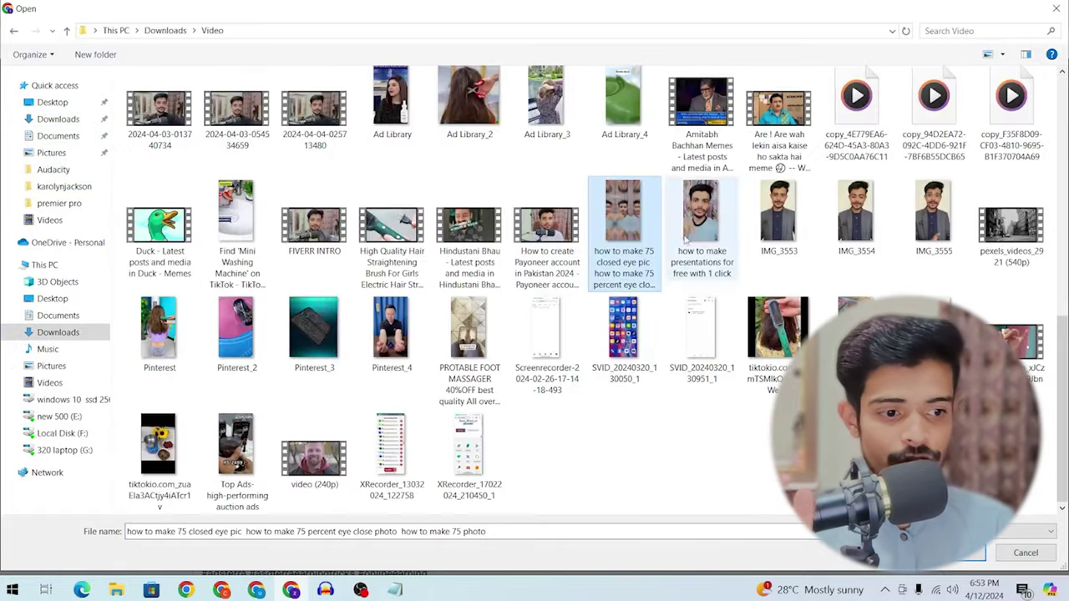
pyautogui.doubleClick(624, 234)
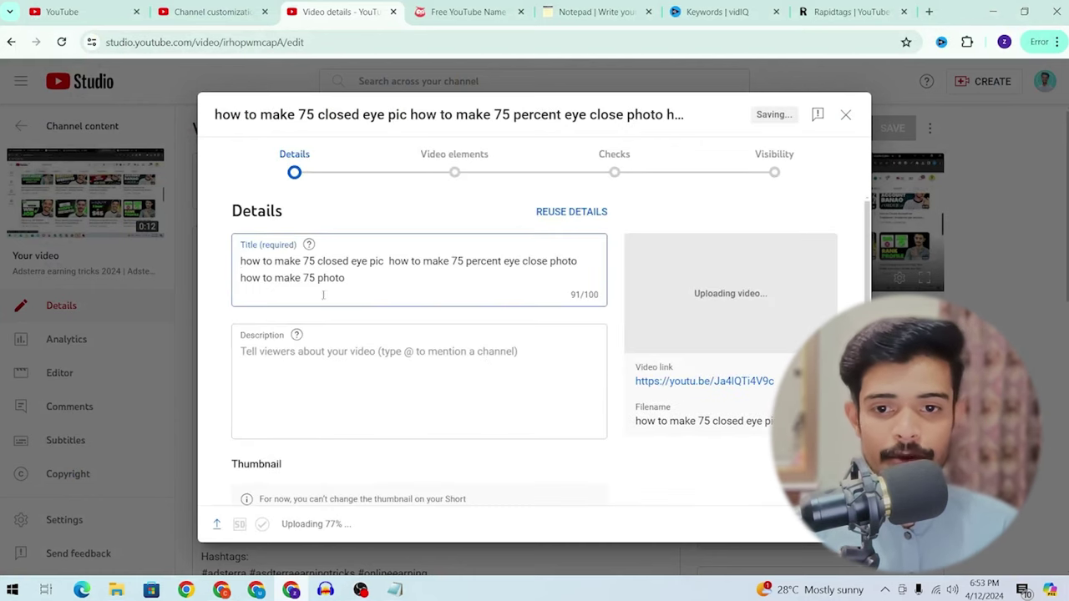
# Step: Copy the Short's full title text to the clipboard, leaving the title itself unchanged
pyautogui.hotkey('ctrl', 'a')
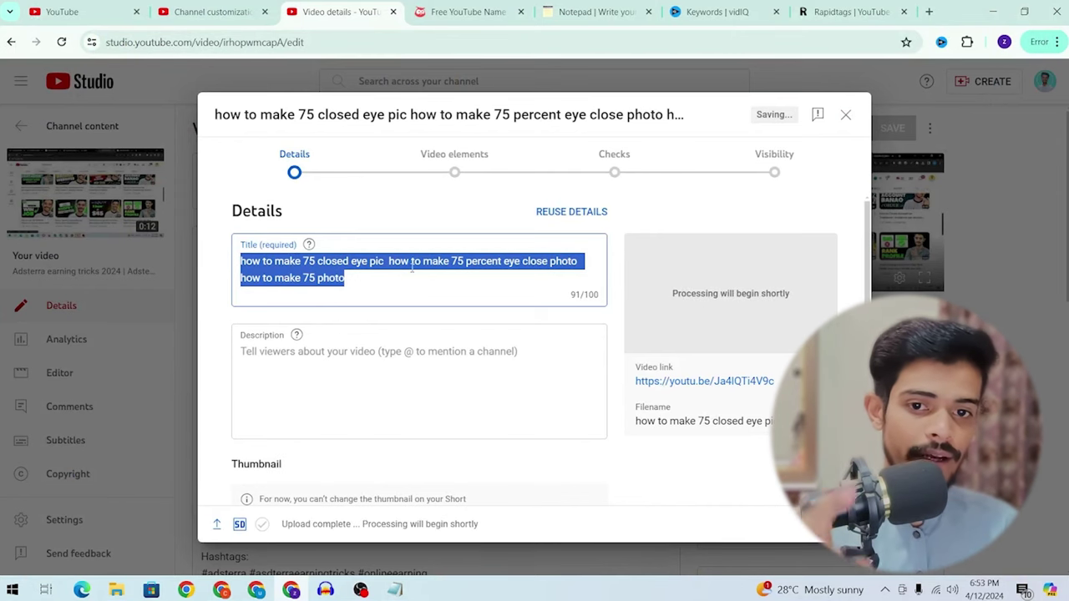
pyautogui.click(342, 278)
pyautogui.hotkey('ctrl', 'a')
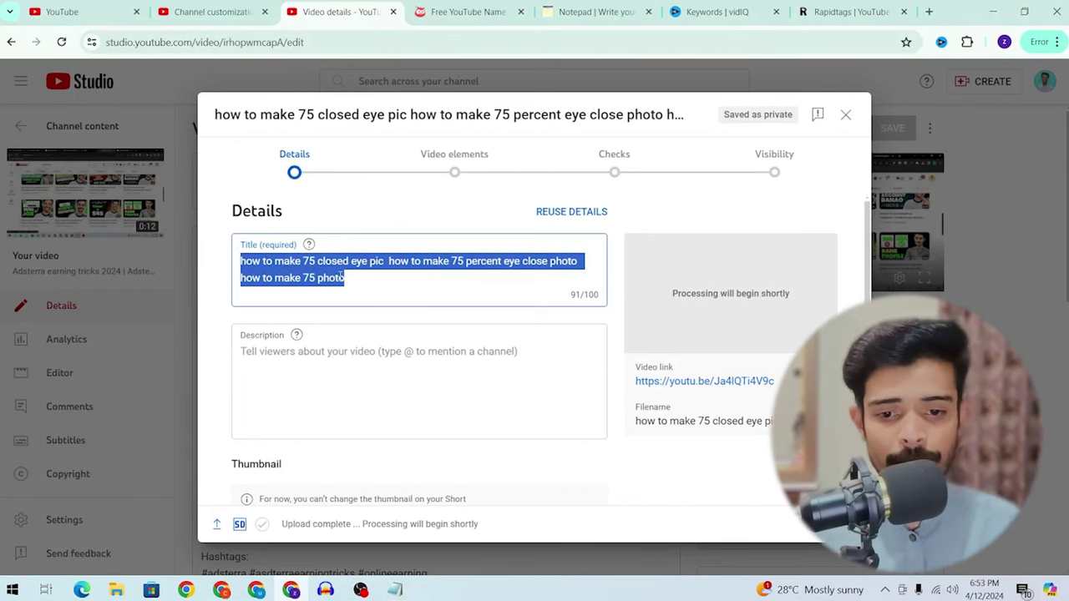
pyautogui.press('BackSpace')
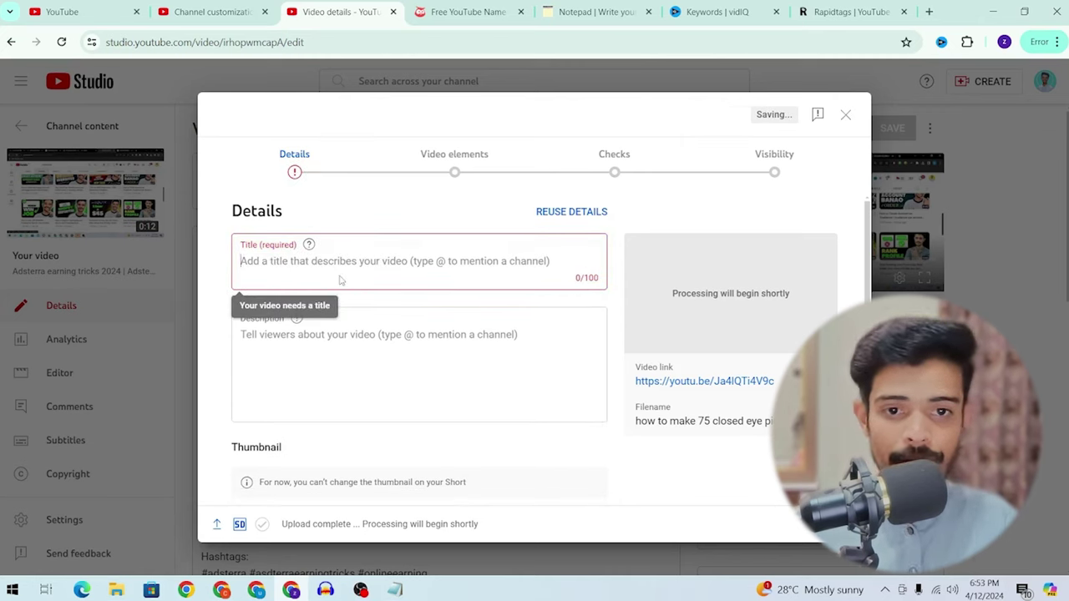
pyautogui.hotkey('ctrl', 'z')
pyautogui.hotkey('ctrl', 'c')
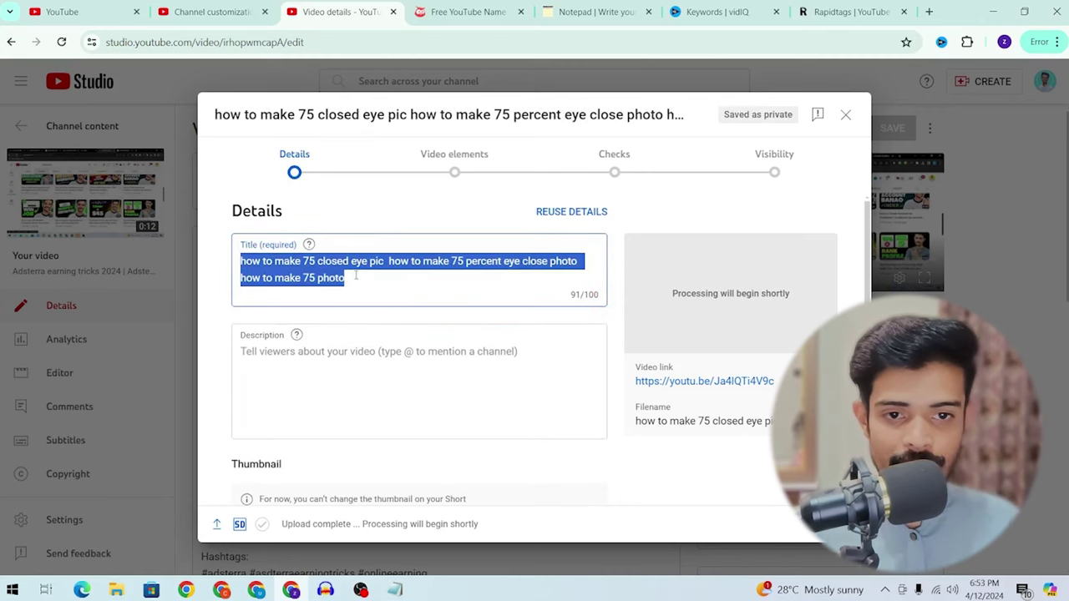
# Step: Paste the copied title into the Short's description and add a new line
pyautogui.click(372, 343)
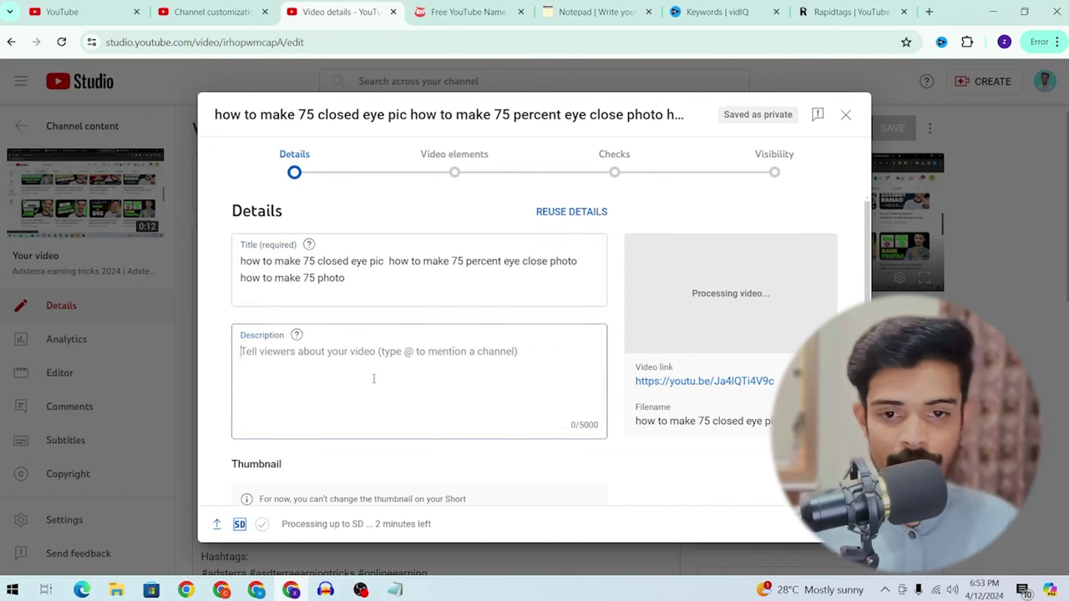
pyautogui.hotkey('ctrl', 'v')
pyautogui.click(213, 11)
pyautogui.click(351, 9)
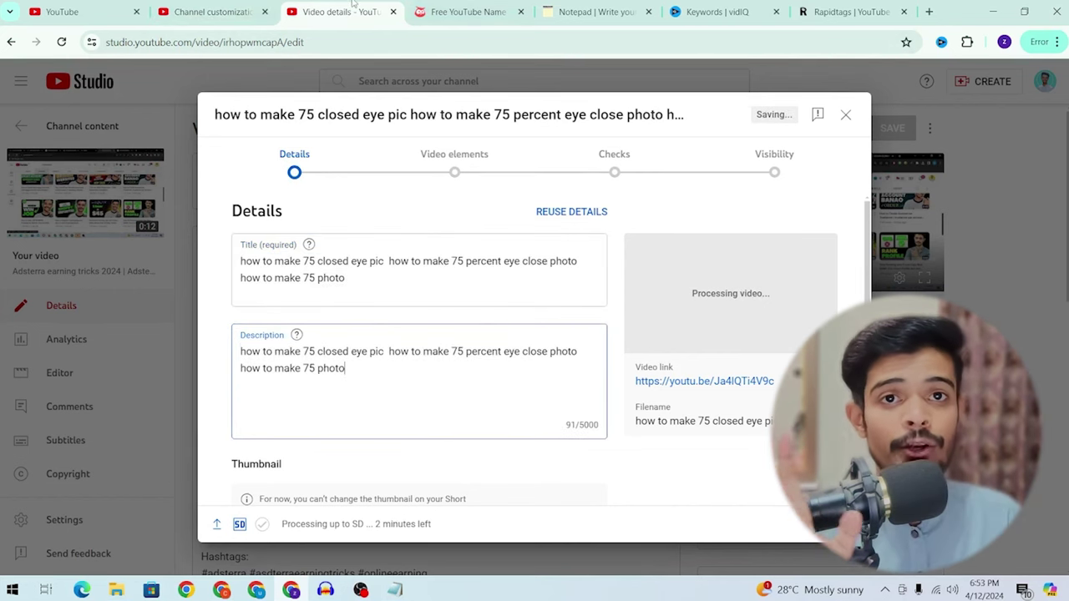
pyautogui.scroll(-1, 418, 334)
pyautogui.press('Return')
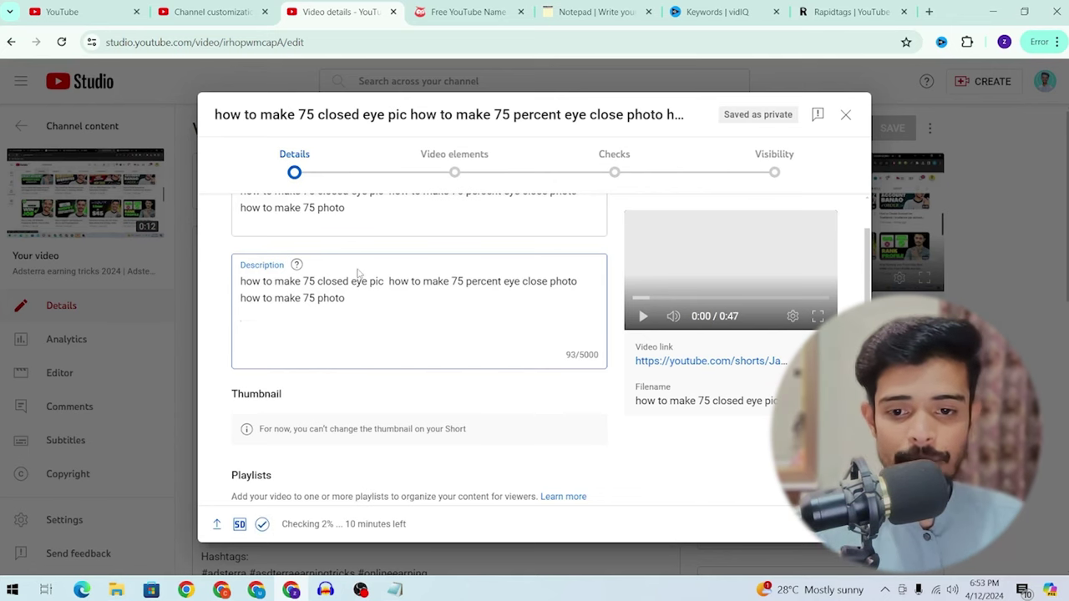
# Step: Review the Short's thumbnail note and leave Playlists empty
pyautogui.scroll(-3, 359, 271)
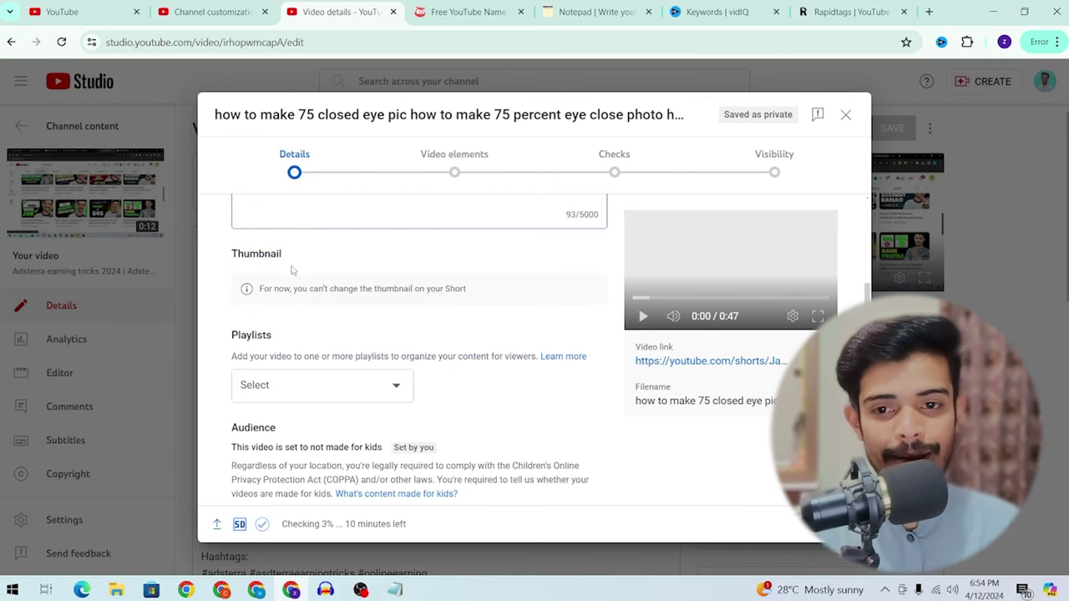
pyautogui.doubleClick(320, 270)
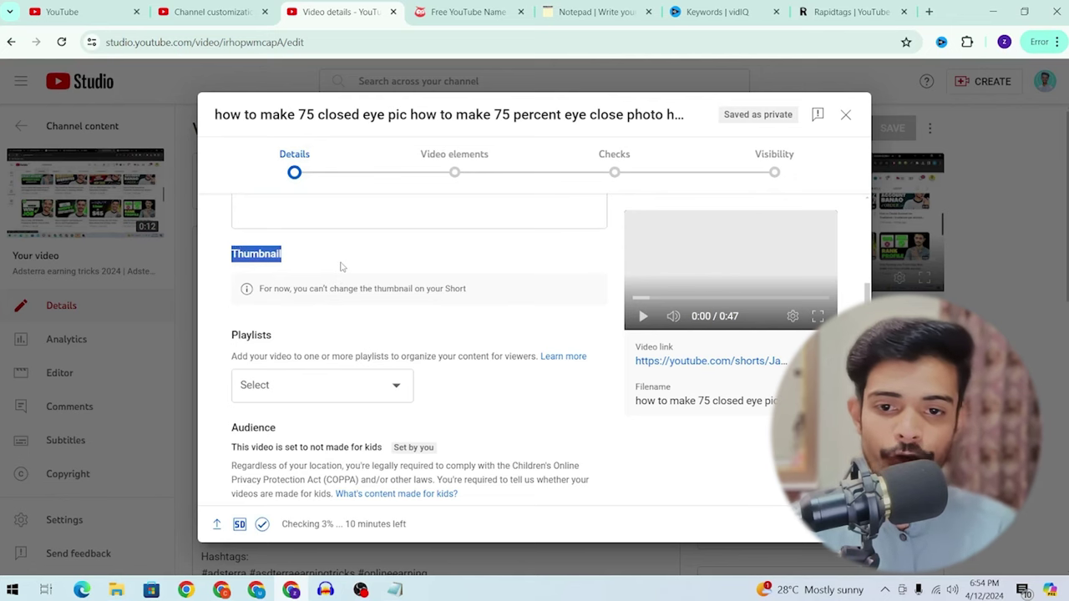
pyautogui.moveTo(291, 292); pyautogui.dragTo(499, 283)
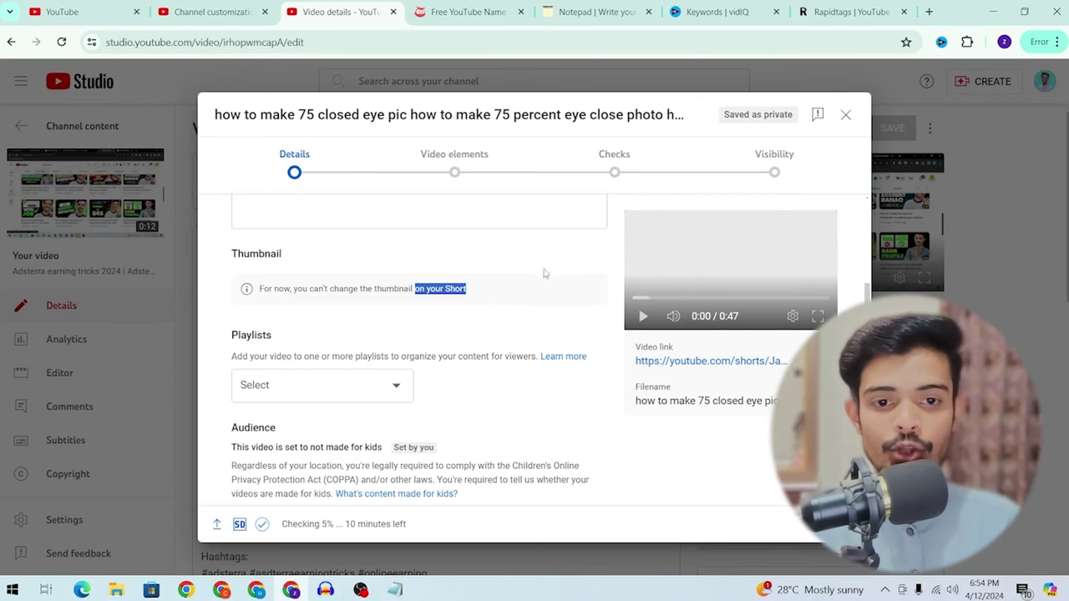
pyautogui.moveTo(492, 290); pyautogui.dragTo(445, 289)
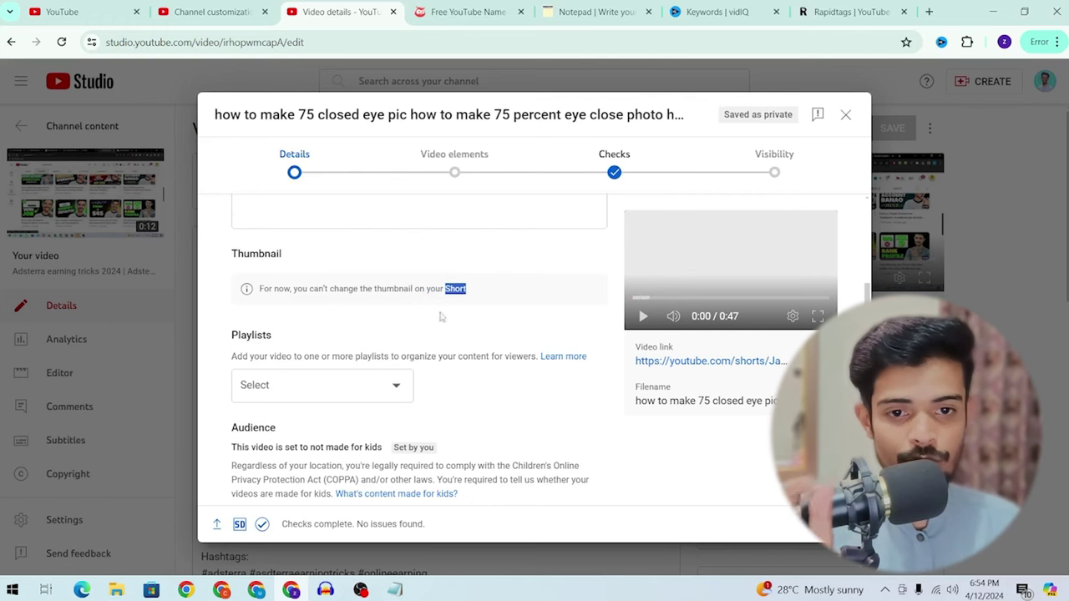
pyautogui.click(377, 396)
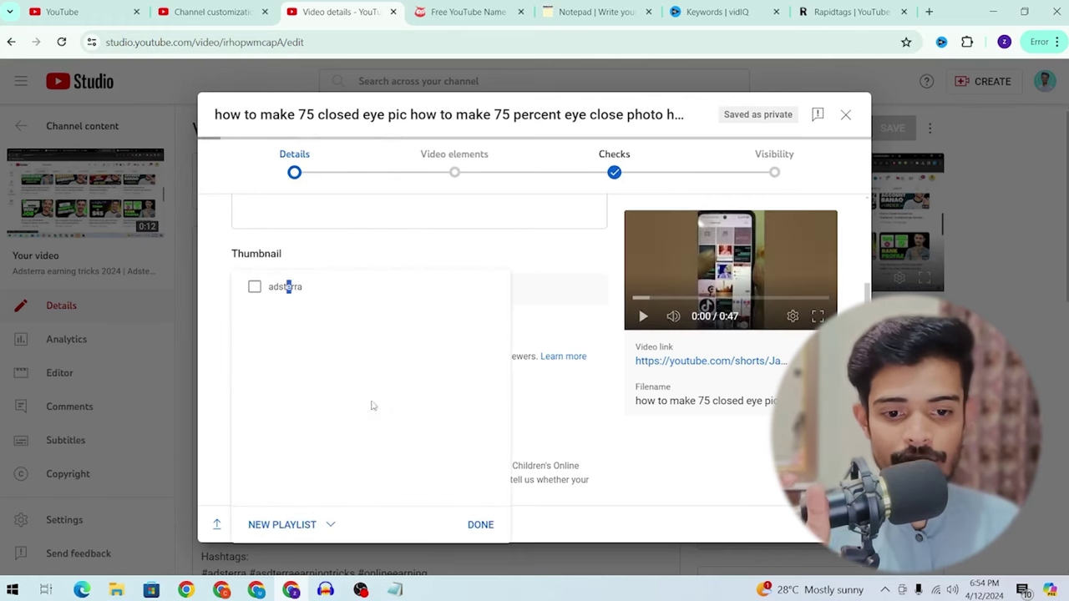
pyautogui.click(483, 536)
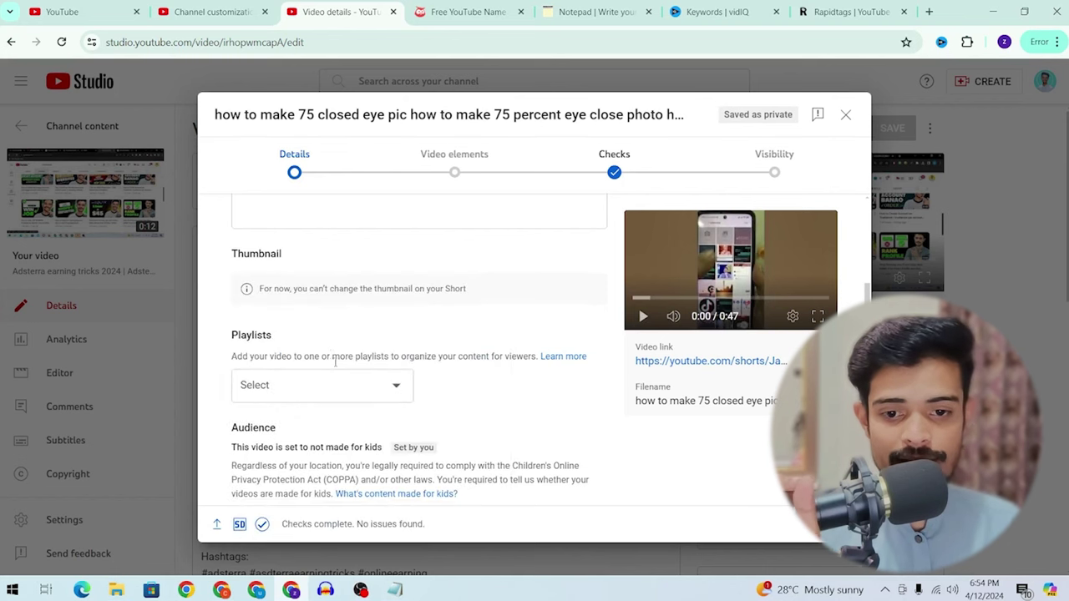
# Step: Check the Short's techzorain tags under Show more, then continue to Video elements
pyautogui.scroll(-3, 333, 285)
pyautogui.click(260, 439)
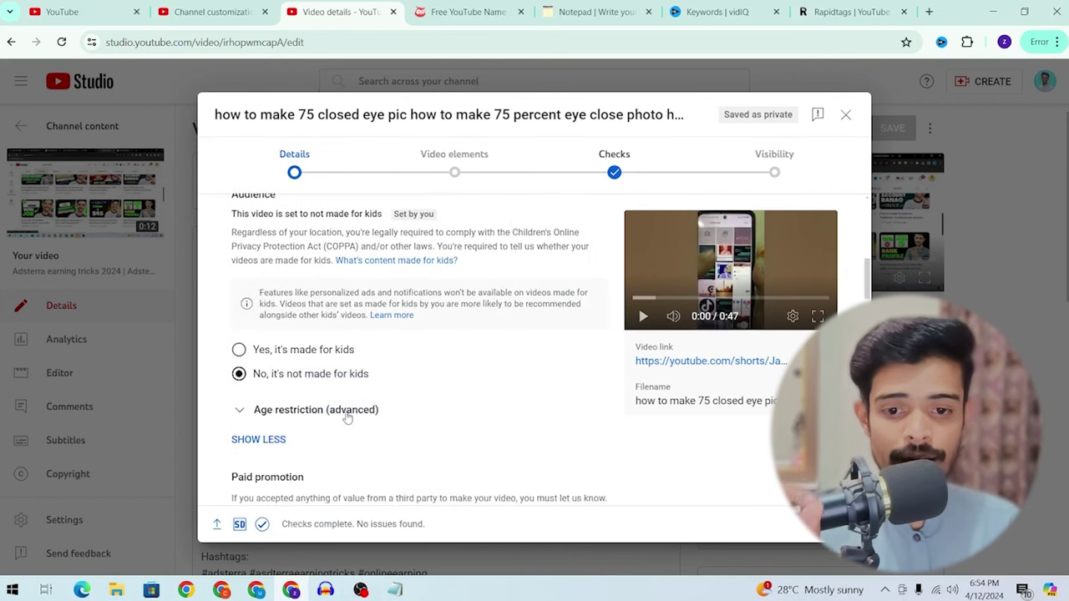
pyautogui.scroll(-2, 408, 365)
pyautogui.scroll(-10, 409, 365)
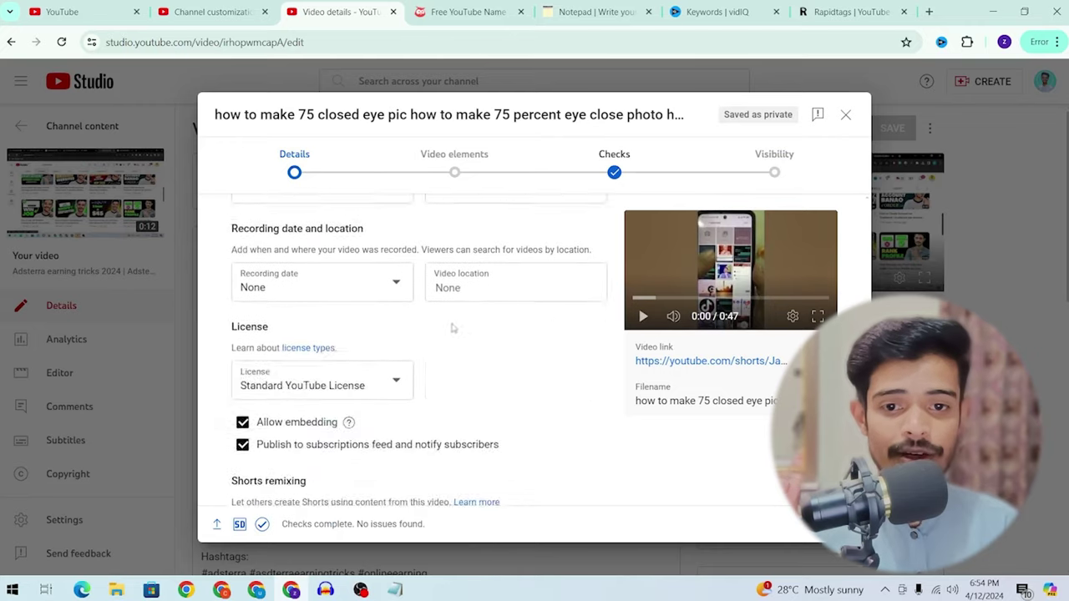
pyautogui.scroll(2, 460, 309)
pyautogui.click(351, 209)
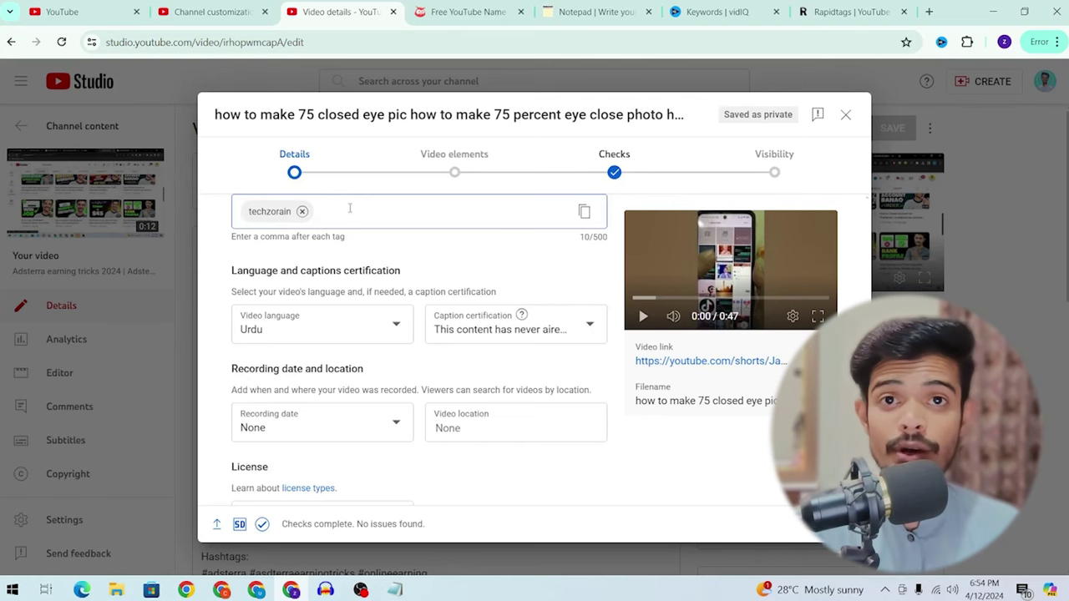
pyautogui.scroll(1, 350, 209)
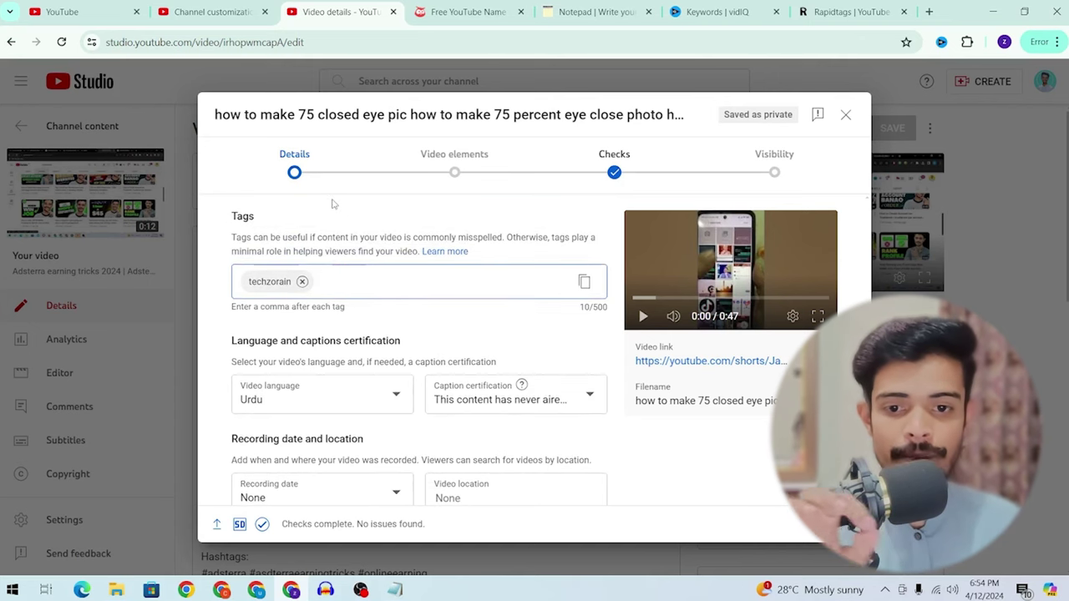
pyautogui.scroll(-7, 326, 309)
pyautogui.click(831, 524)
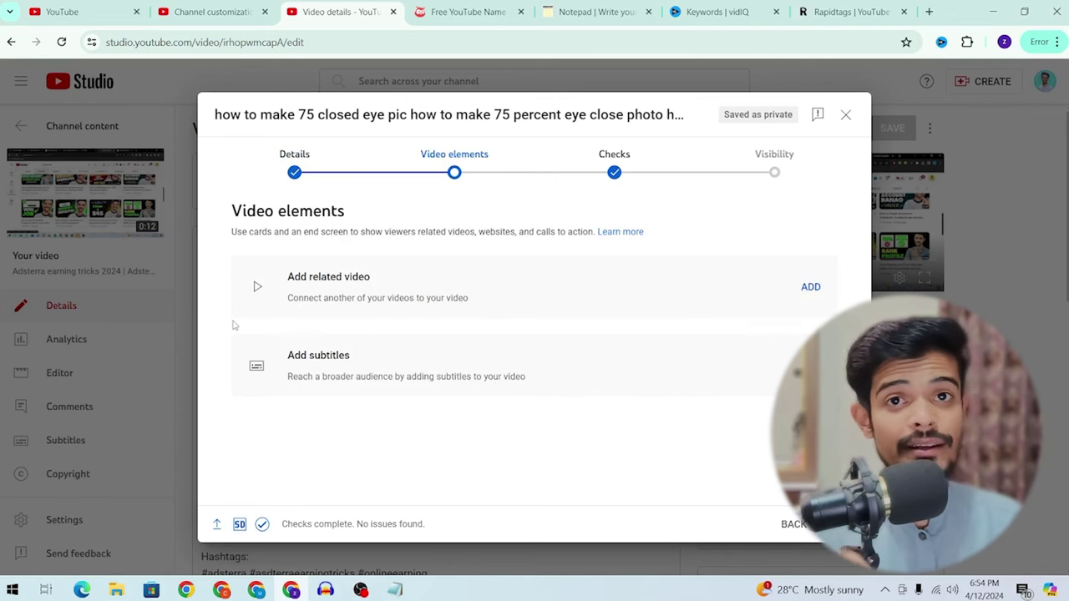
# Step: Try adding a related video to the Short, then cancel at the verification prompt
pyautogui.click(811, 287)
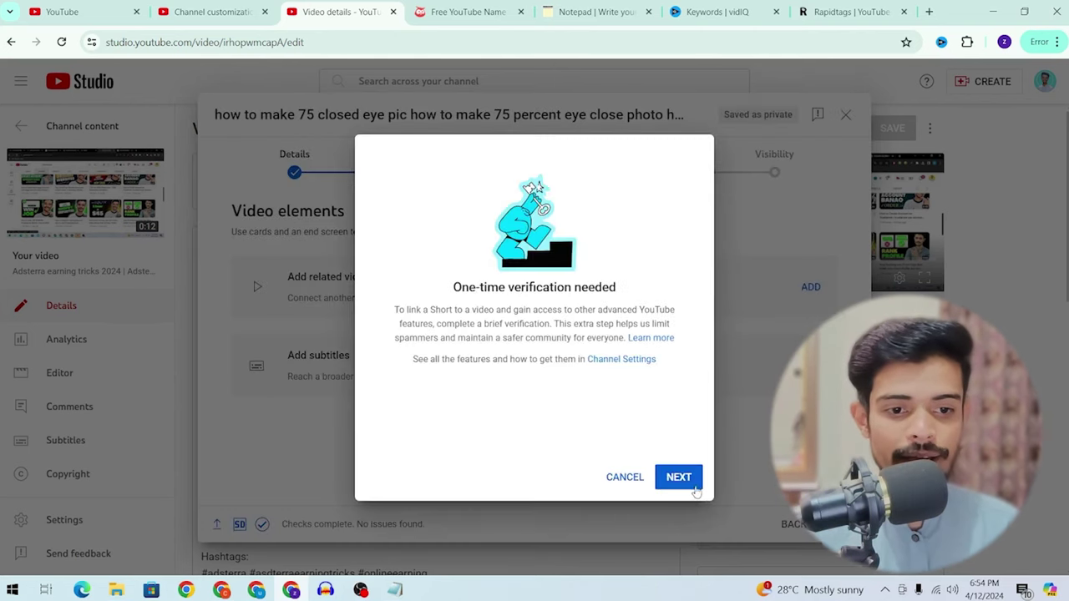
pyautogui.click(679, 477)
pyautogui.scroll(-3, 521, 303)
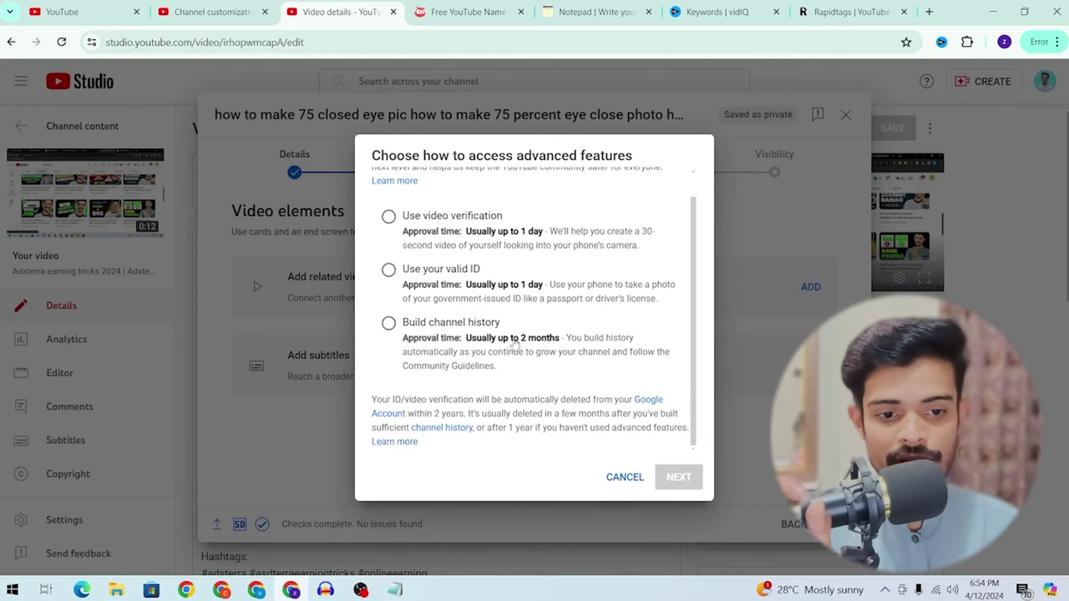
pyautogui.click(626, 485)
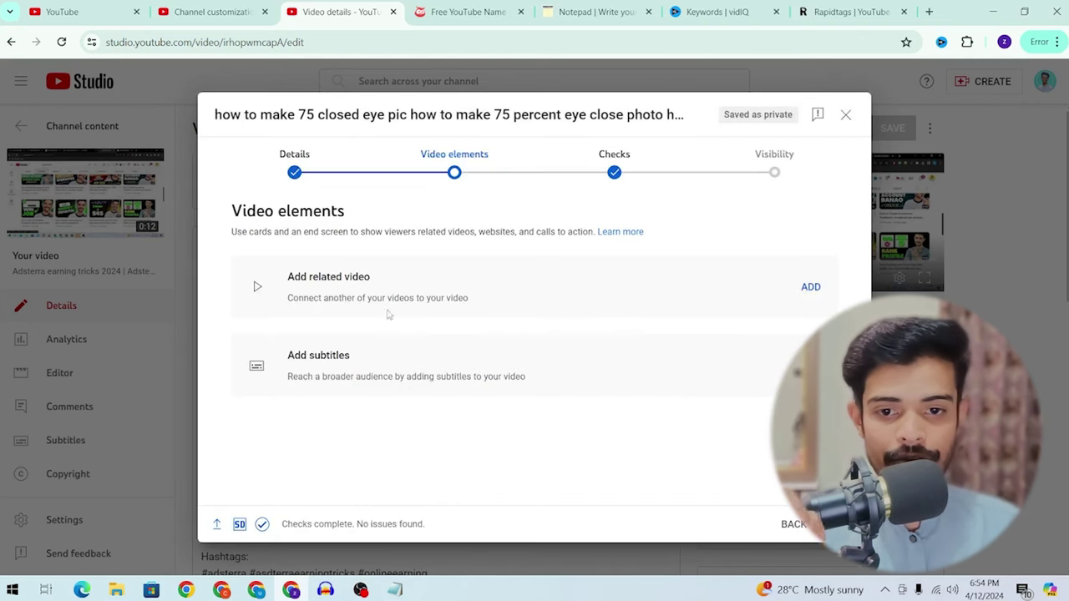
# Step: Skip adding subtitles and continue to the Checks step
pyautogui.click(810, 365)
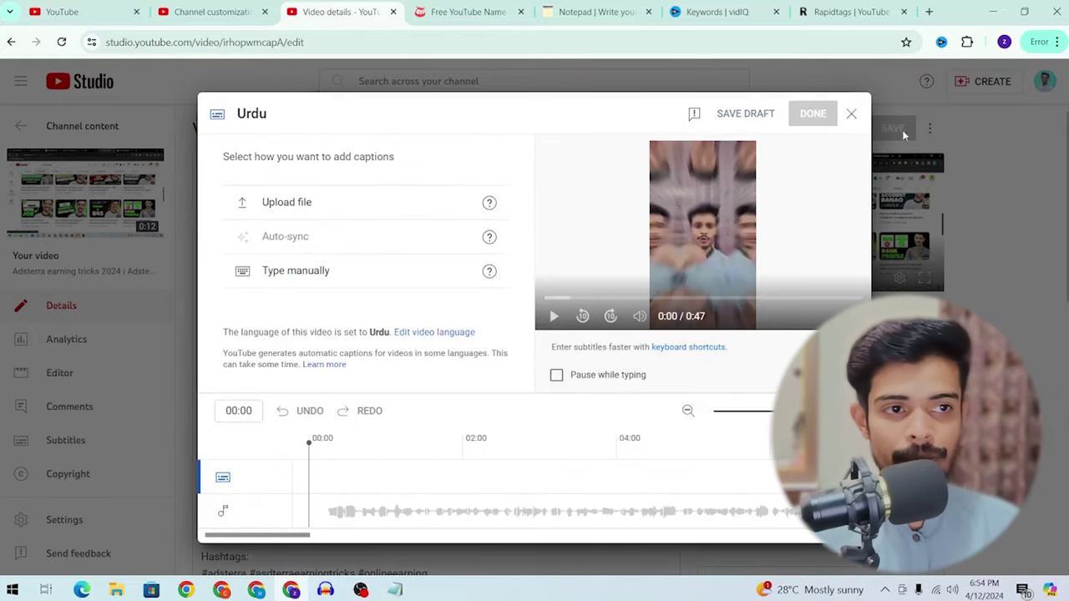
pyautogui.click(851, 114)
pyautogui.click(614, 159)
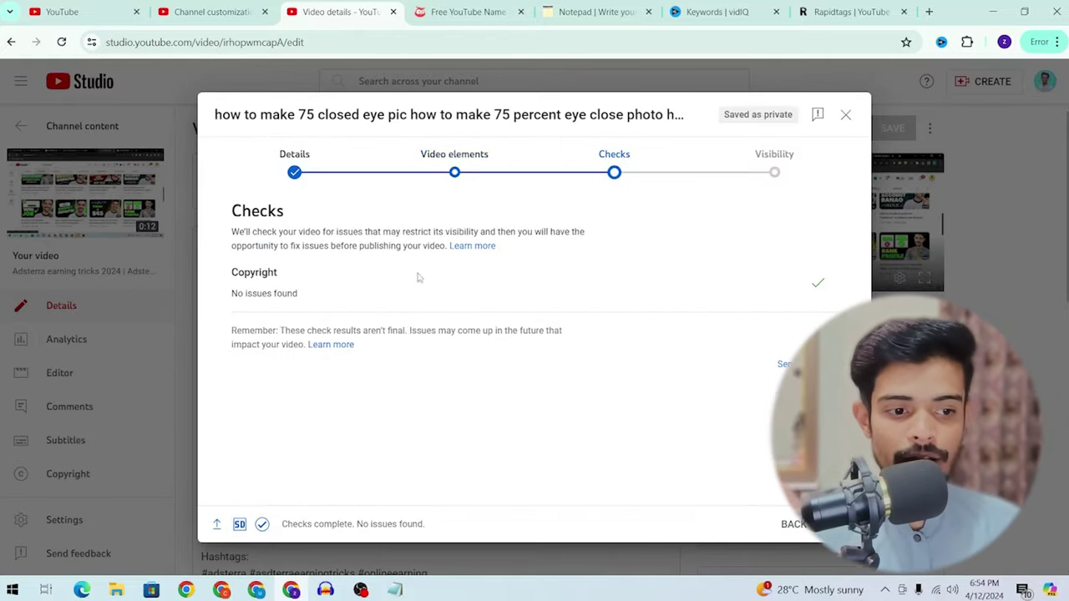
# Step: Schedule the closed-eye Short to go public April 30, 2024 at 12:00 AM
pyautogui.click(839, 524)
pyautogui.scroll(-3, 387, 294)
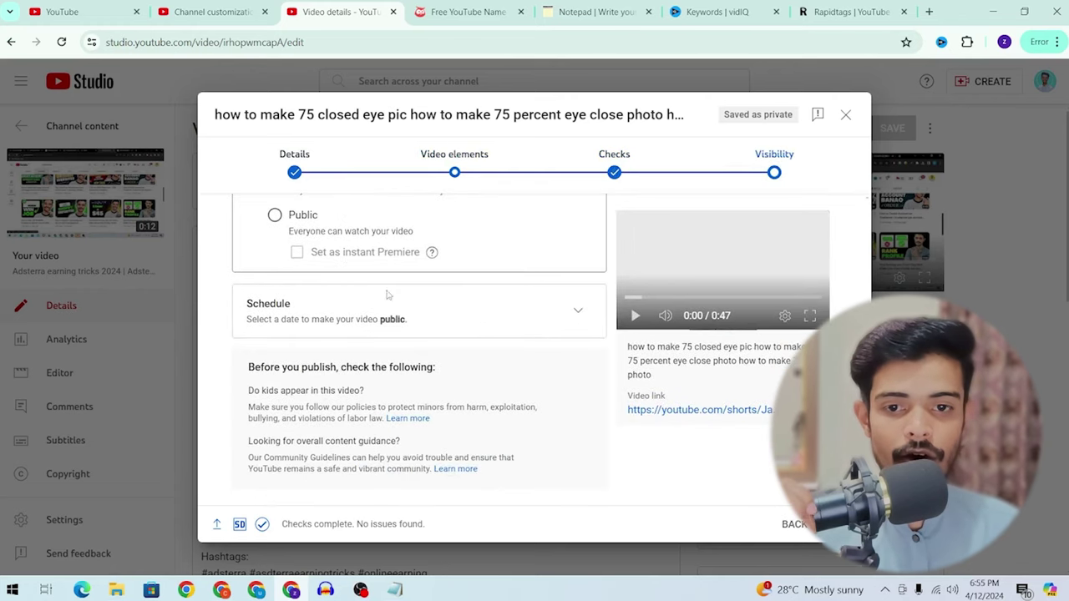
pyautogui.click(577, 310)
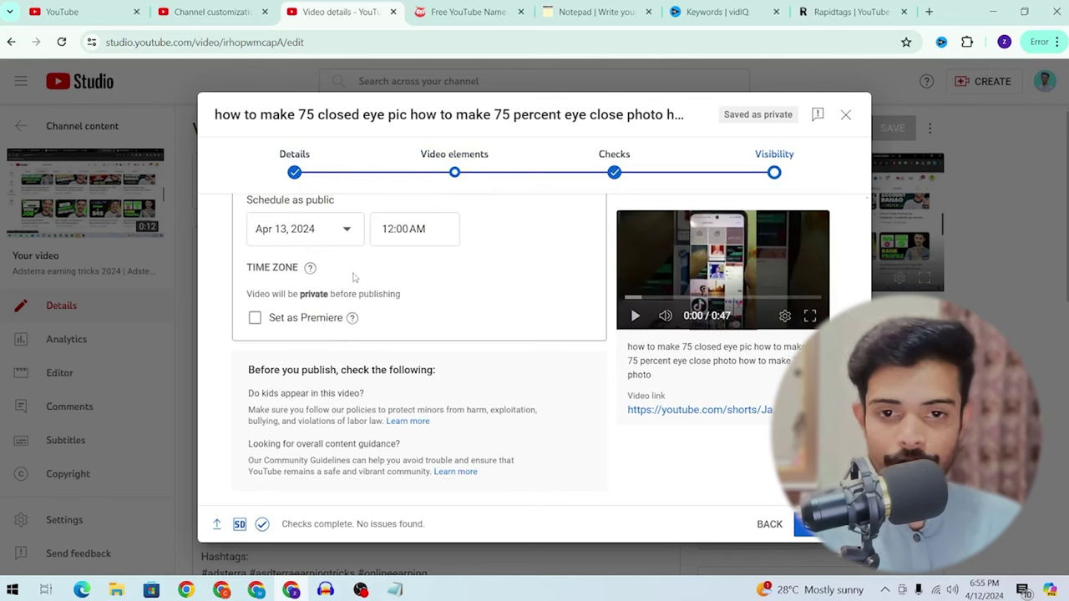
pyautogui.scroll(-1, 367, 287)
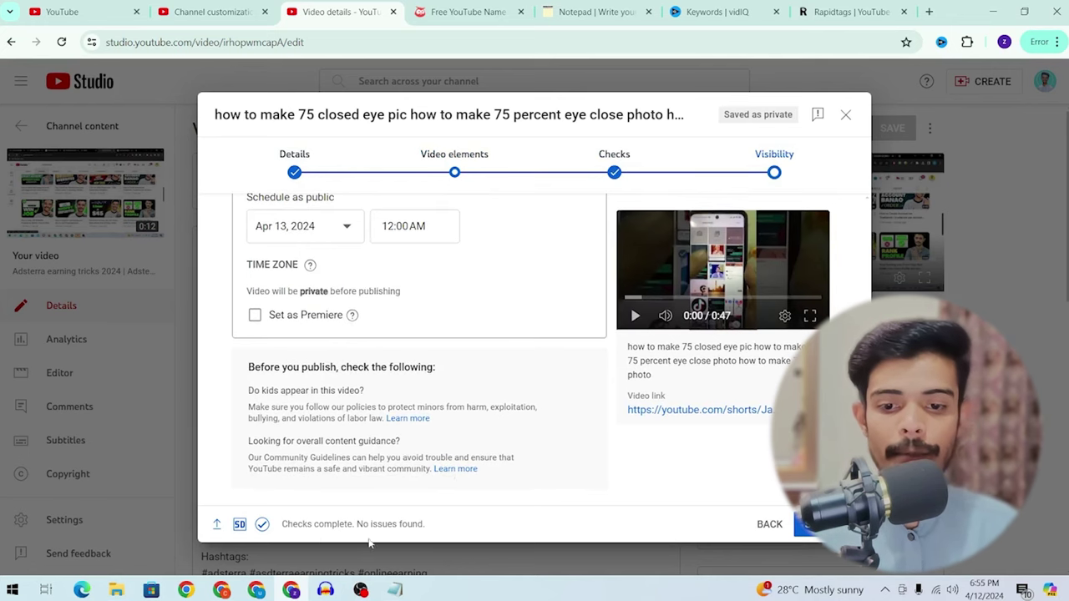
pyautogui.moveTo(284, 525); pyautogui.dragTo(426, 525)
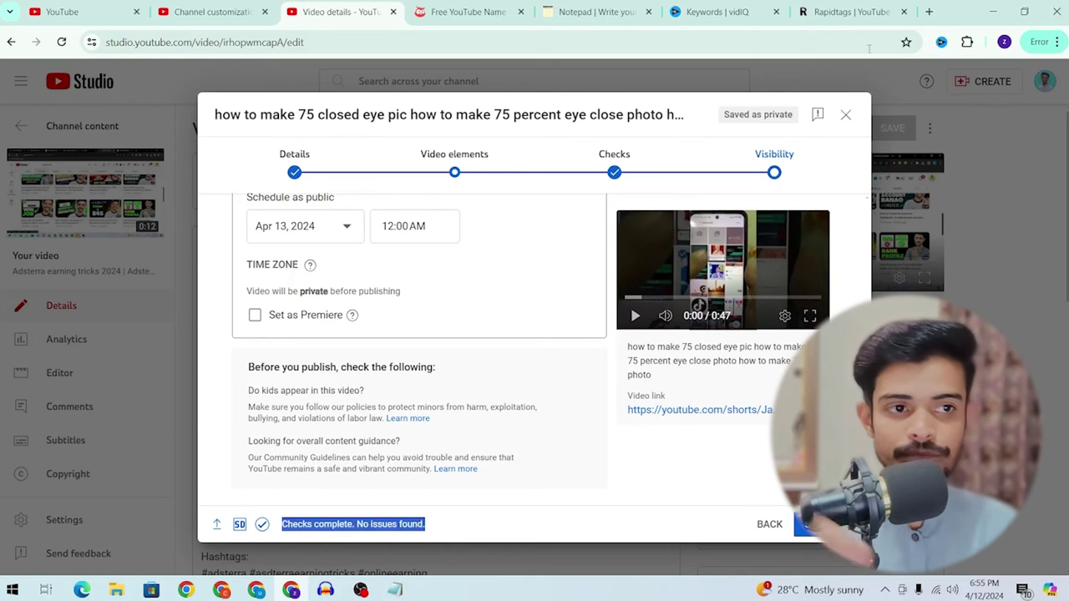
pyautogui.click(406, 234)
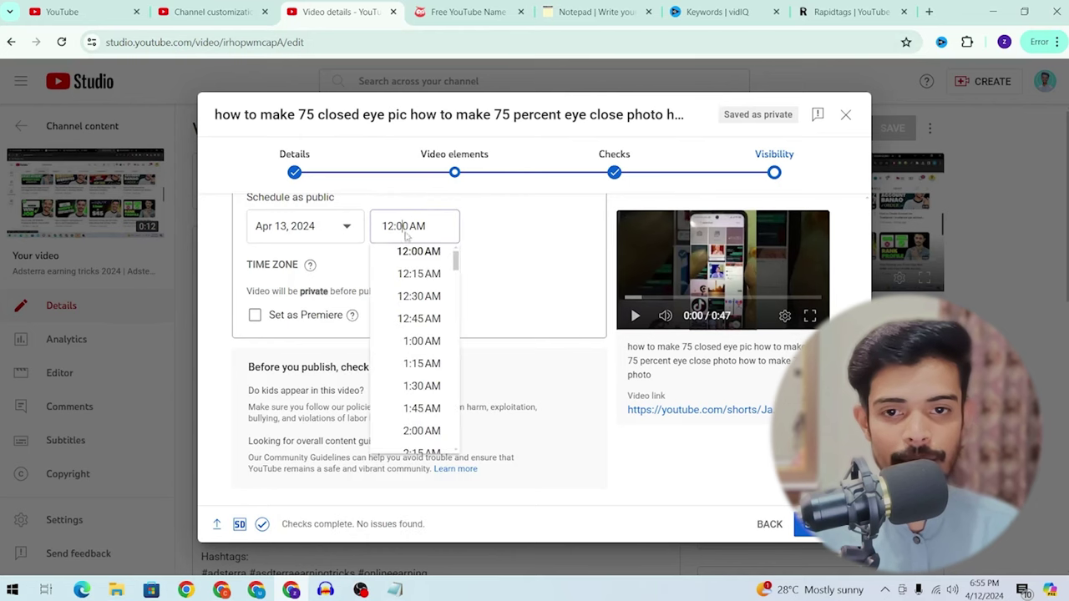
pyautogui.click(359, 240)
pyautogui.click(338, 238)
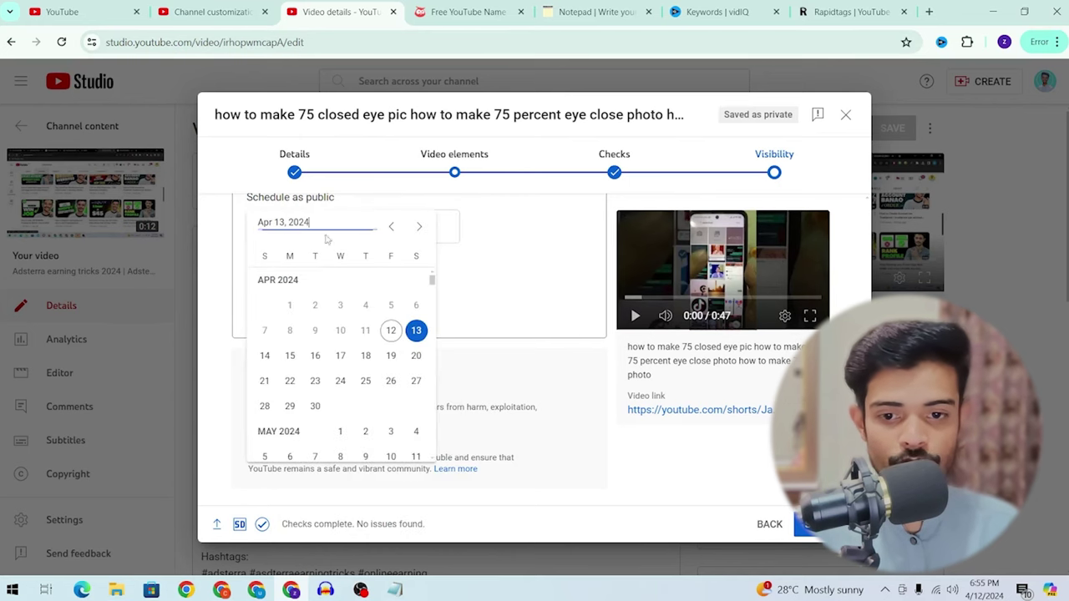
pyautogui.click(316, 404)
pyautogui.click(810, 524)
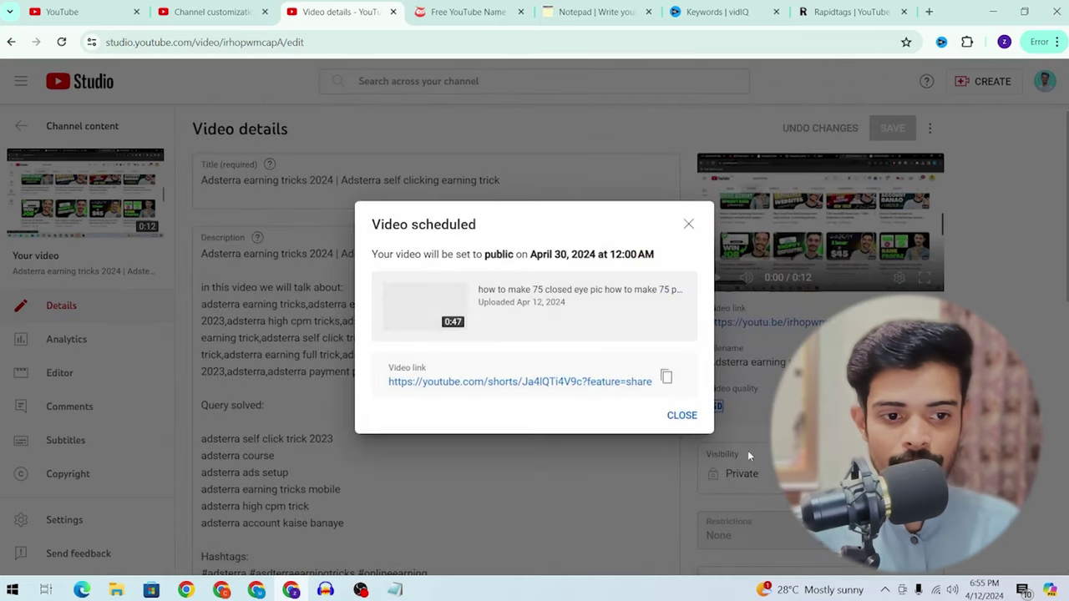
pyautogui.click(680, 417)
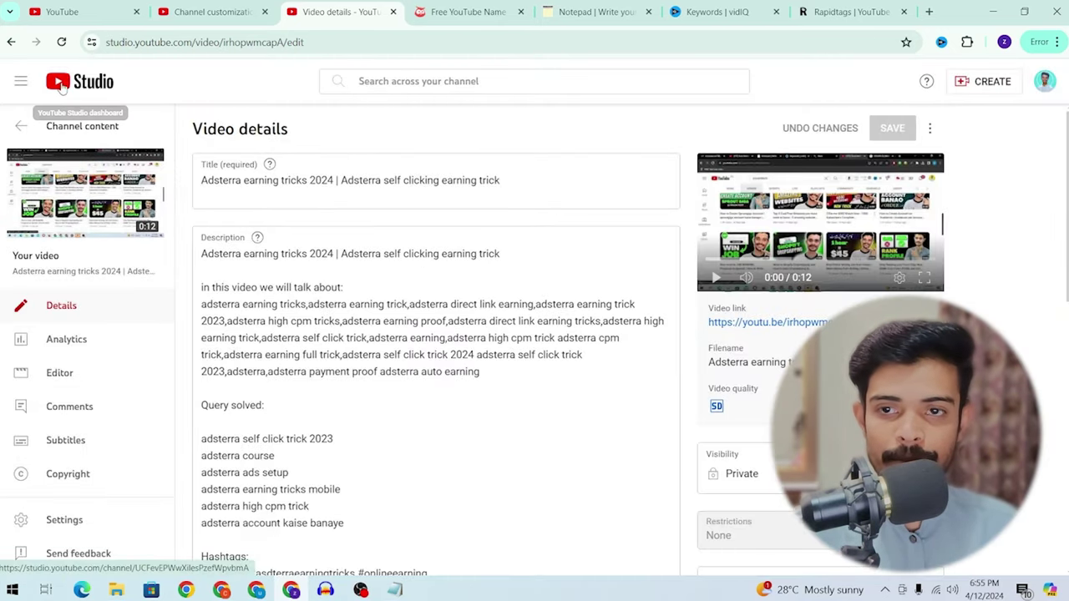
# Step: Go from the channel dashboard to Content and show the Shorts tab
pyautogui.click(61, 88)
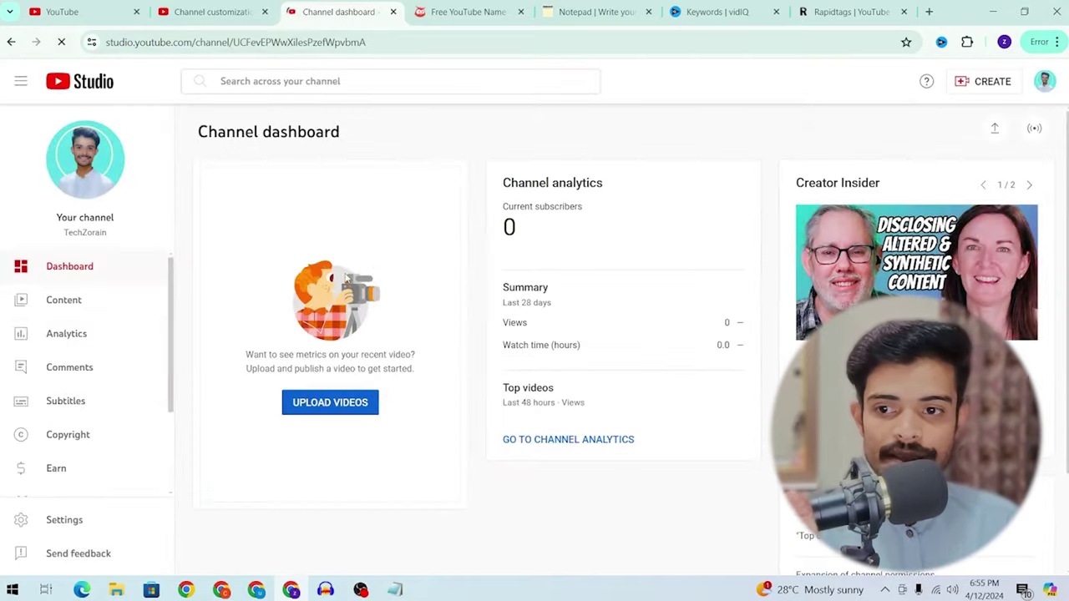
pyautogui.click(50, 306)
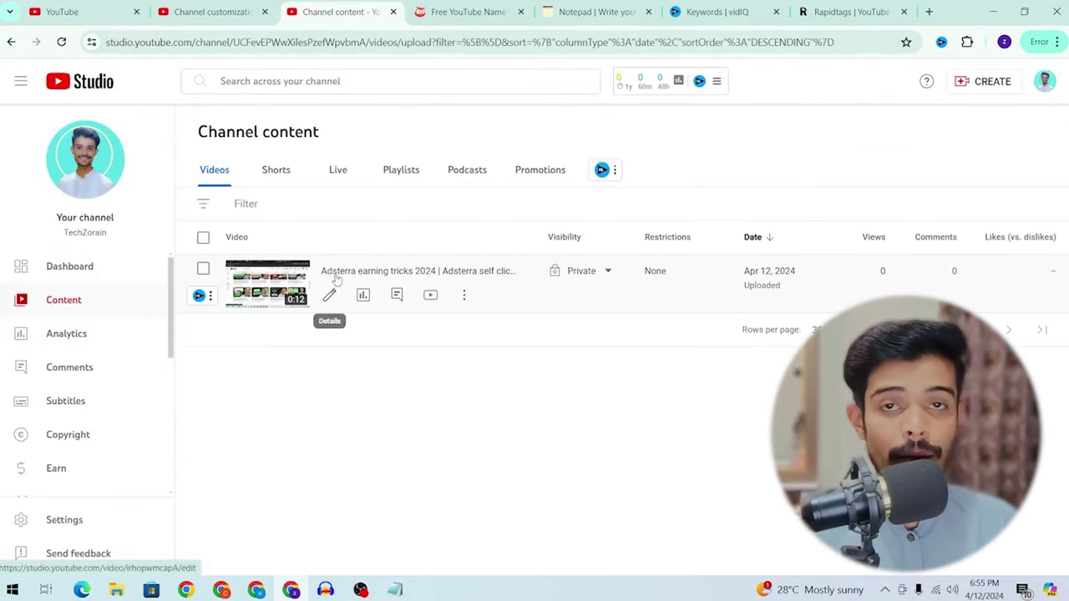
pyautogui.click(276, 171)
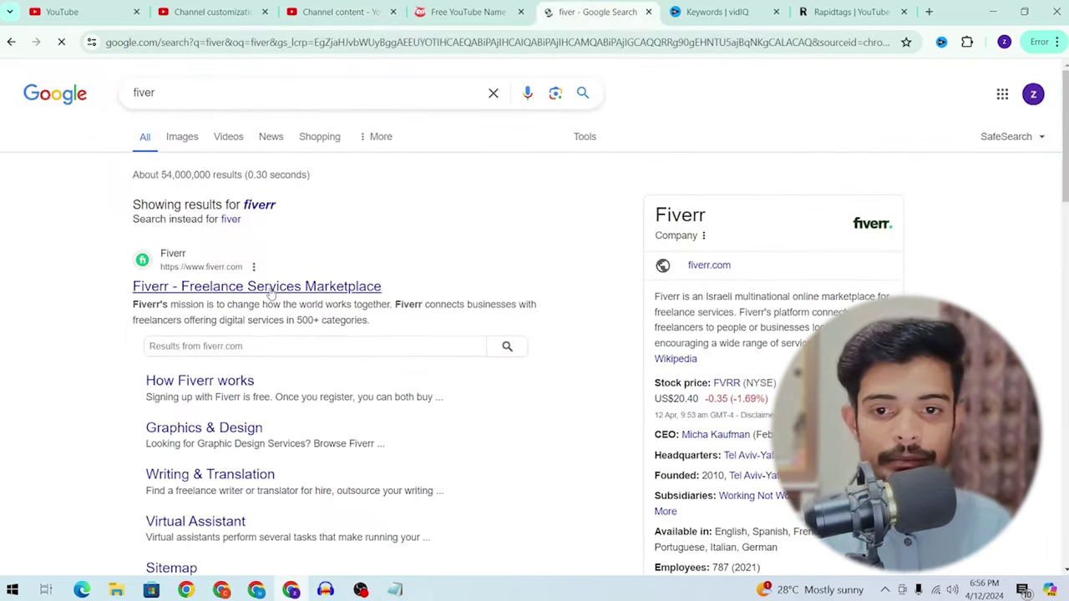
# Step: Open Fiverr and search for 'youtube channel create and setup' gigs
pyautogui.click(270, 286)
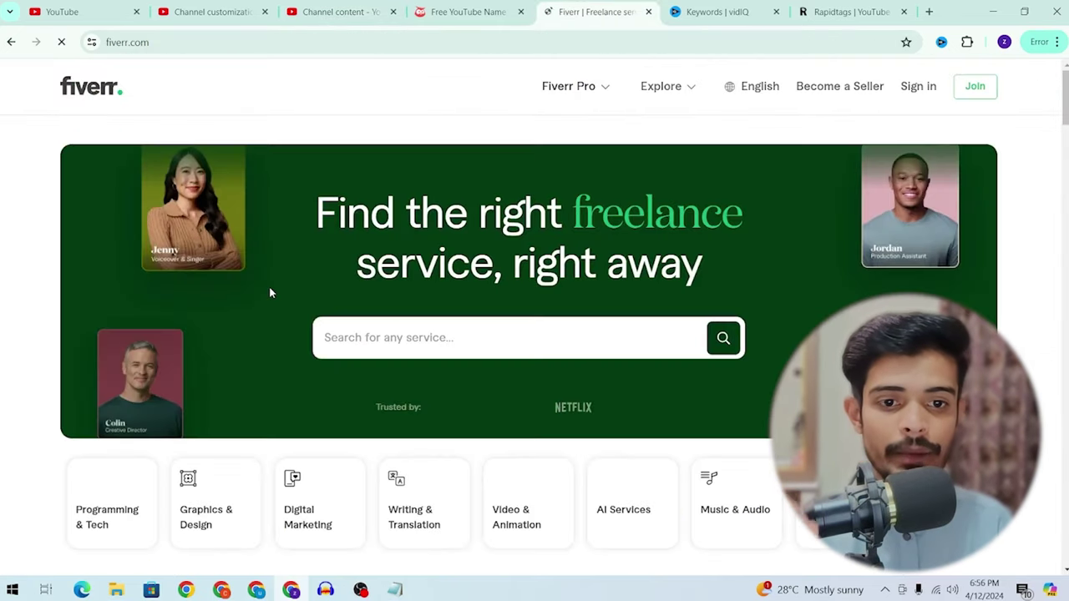
pyautogui.click(477, 336)
pyautogui.write('youtube')
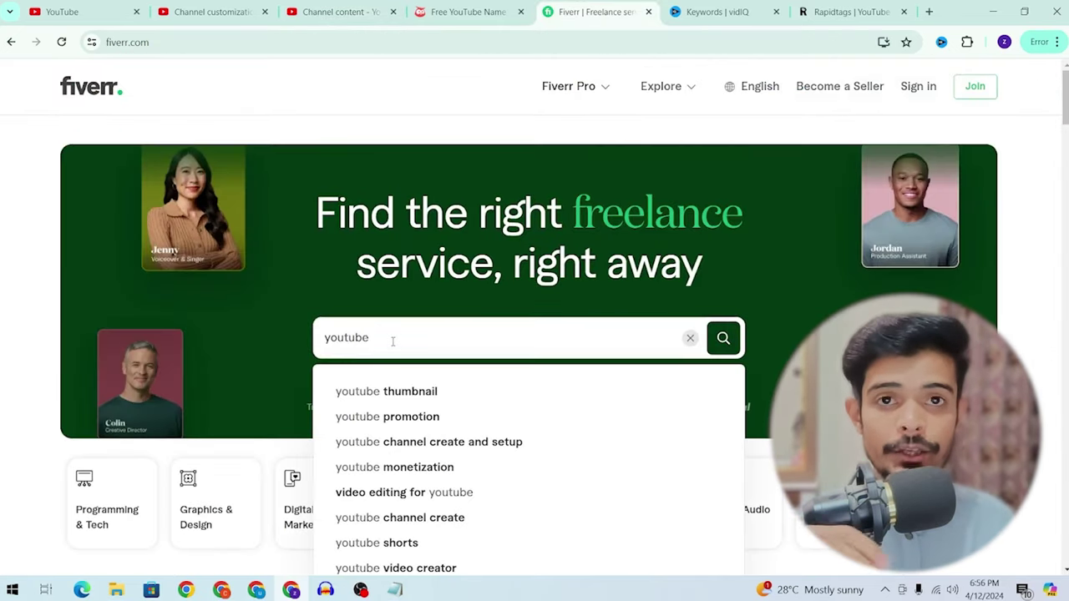
pyautogui.scroll(-1, 393, 341)
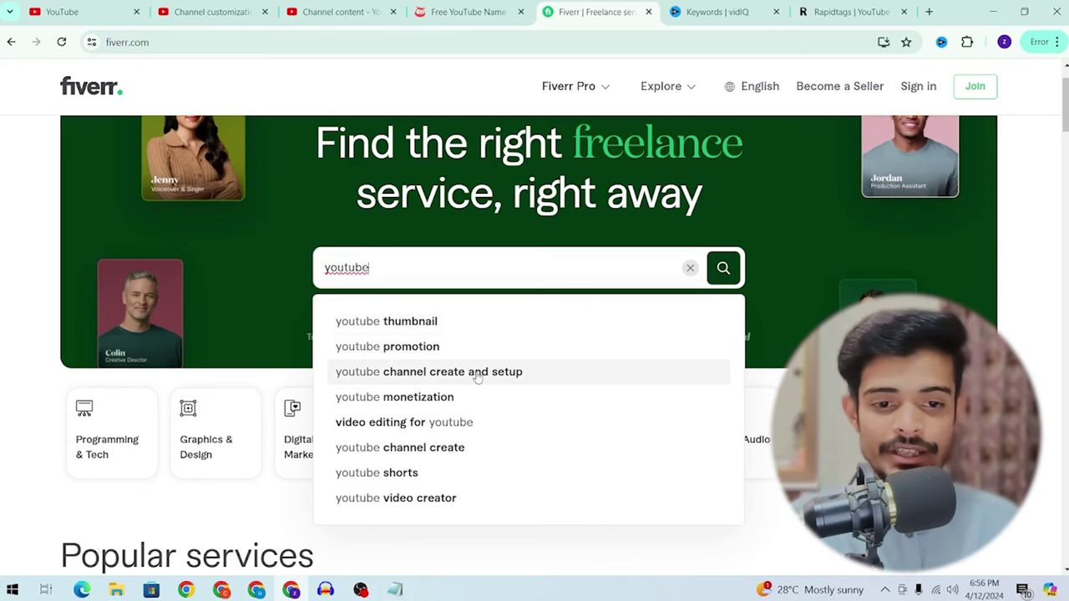
pyautogui.click(477, 377)
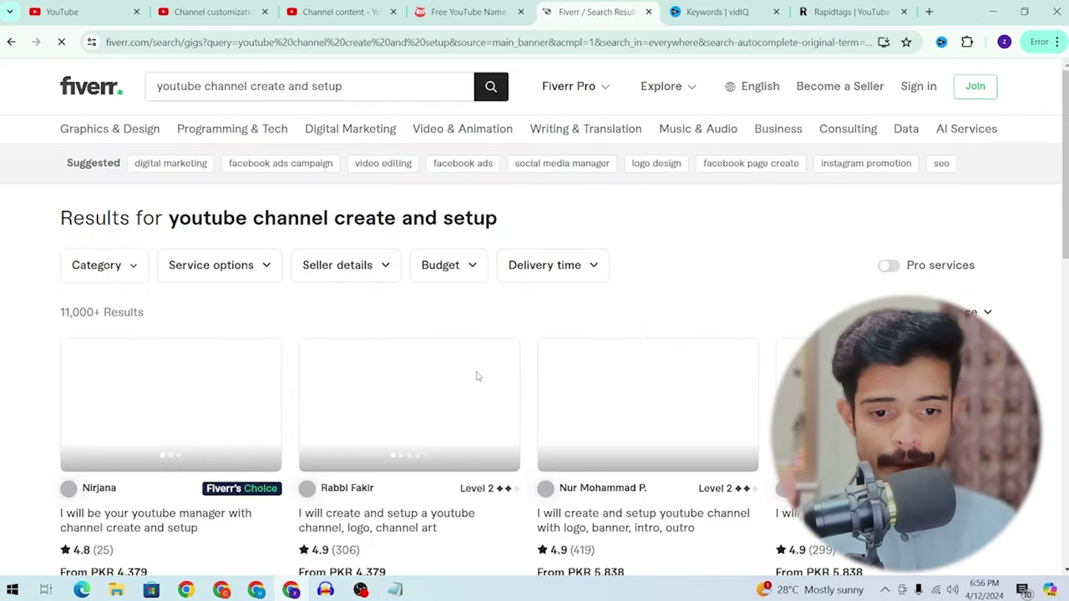
pyautogui.press('Escape')
# Step: Open a seller's profile in a new tab, look it over, and return to the results
pyautogui.scroll(-3, 757, 287)
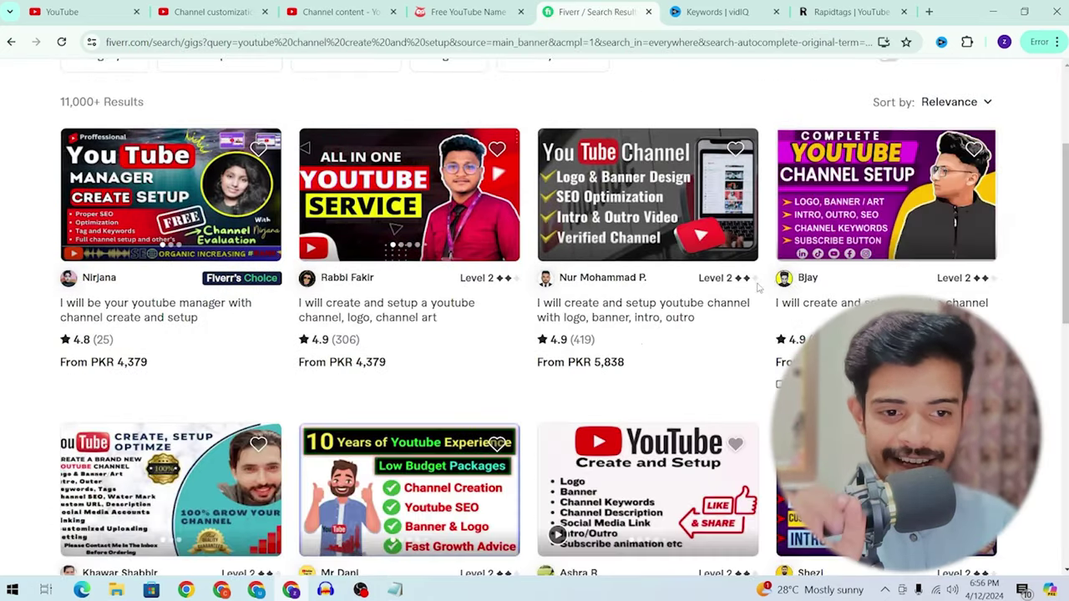
pyautogui.scroll(-1, 742, 321)
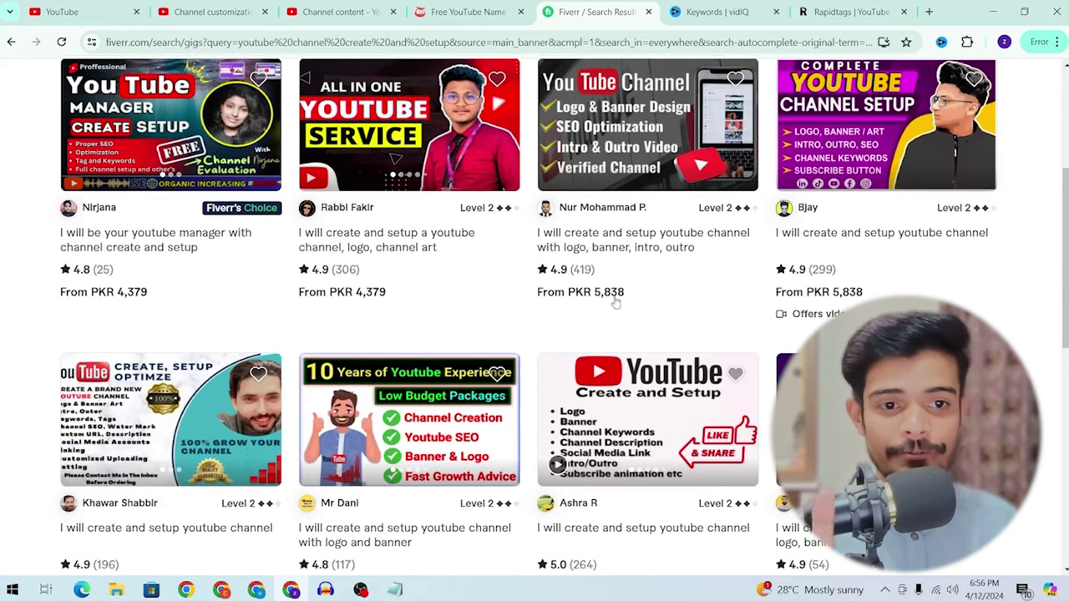
pyautogui.click(626, 212)
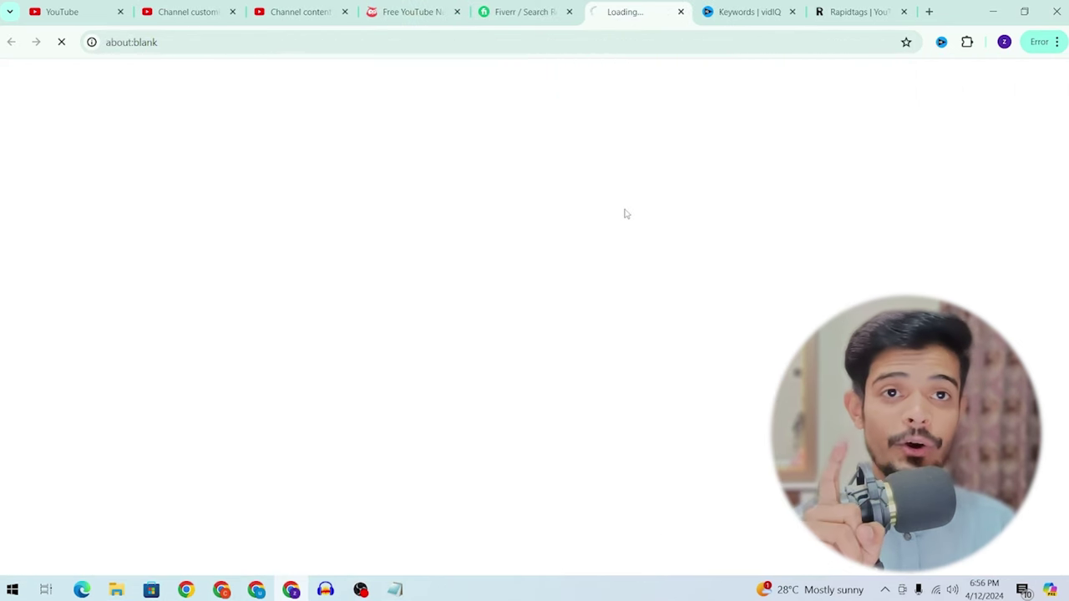
pyautogui.hotkey('ctrl', 'shift', 'Tab')
pyautogui.scroll(1, 619, 197)
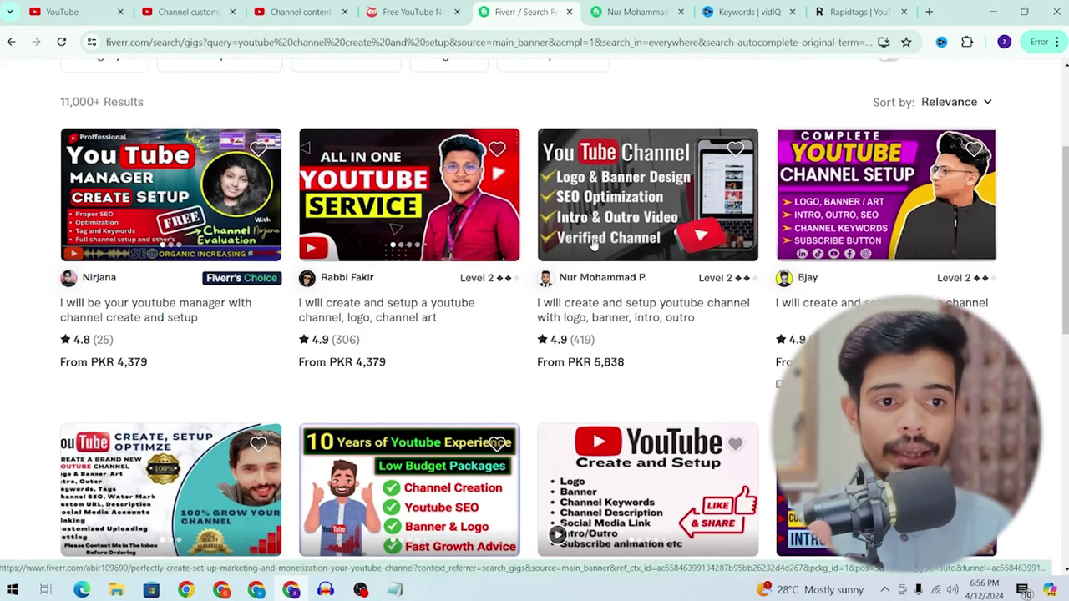
pyautogui.hotkey('ctrl', 'Tab')
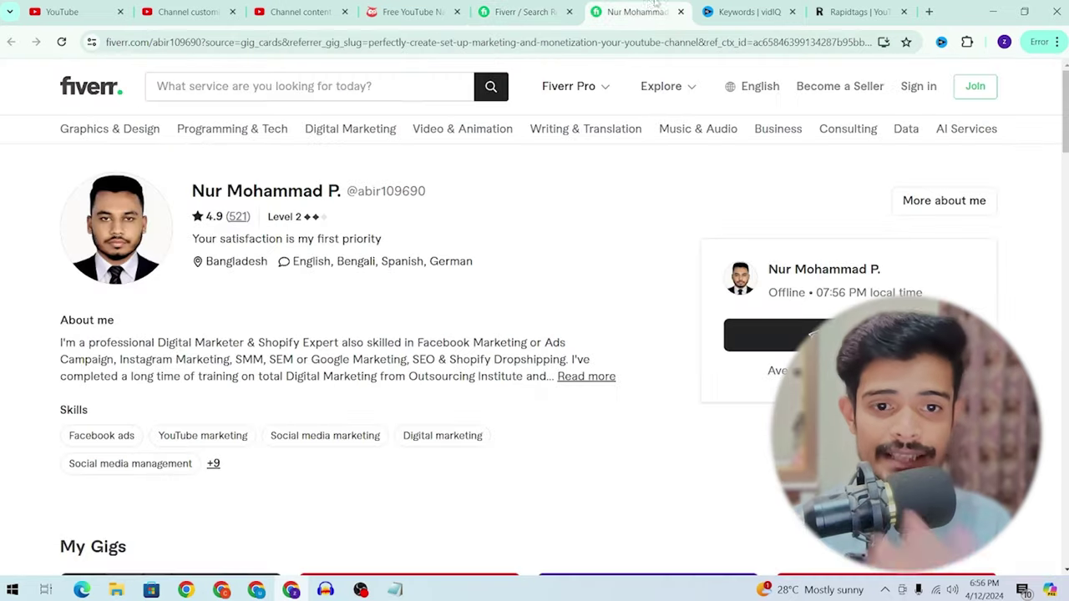
pyautogui.scroll(-3, 535, 334)
pyautogui.scroll(2, 534, 334)
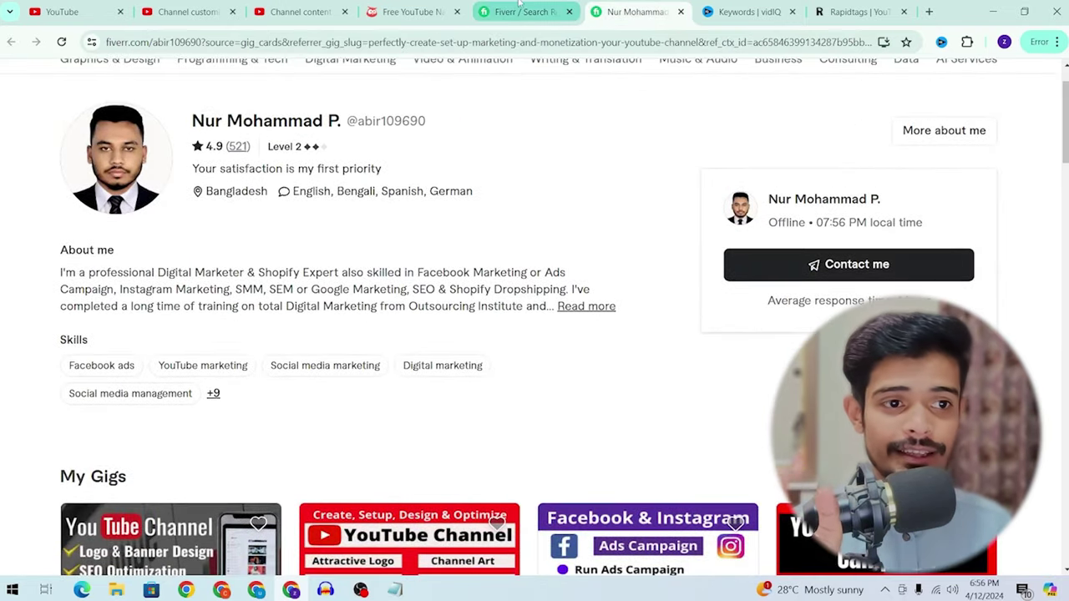
pyautogui.click(519, 11)
pyautogui.scroll(2, 596, 530)
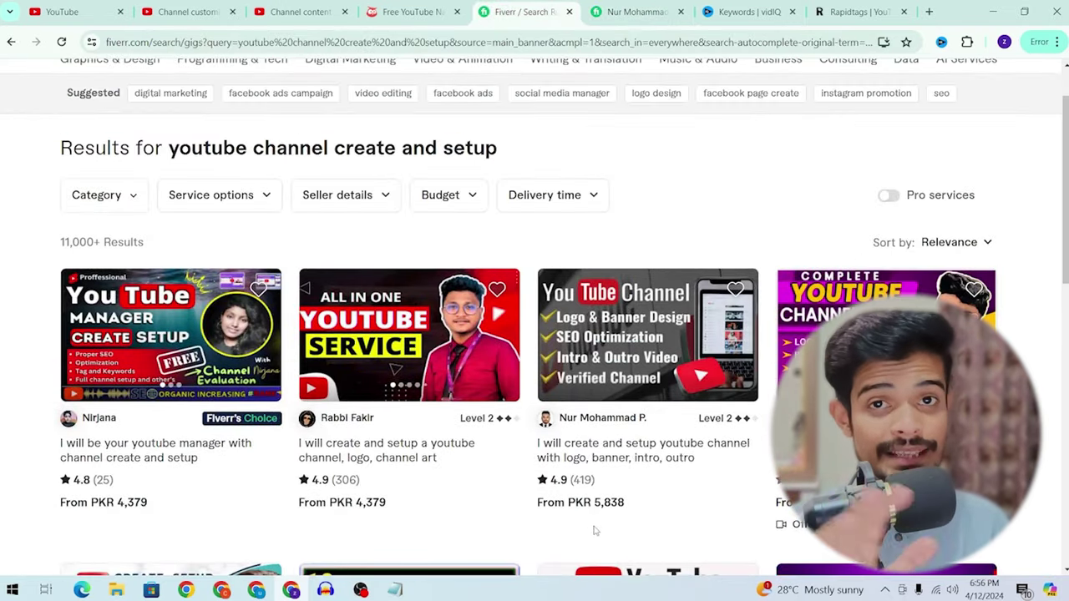
pyautogui.scroll(-3, 596, 530)
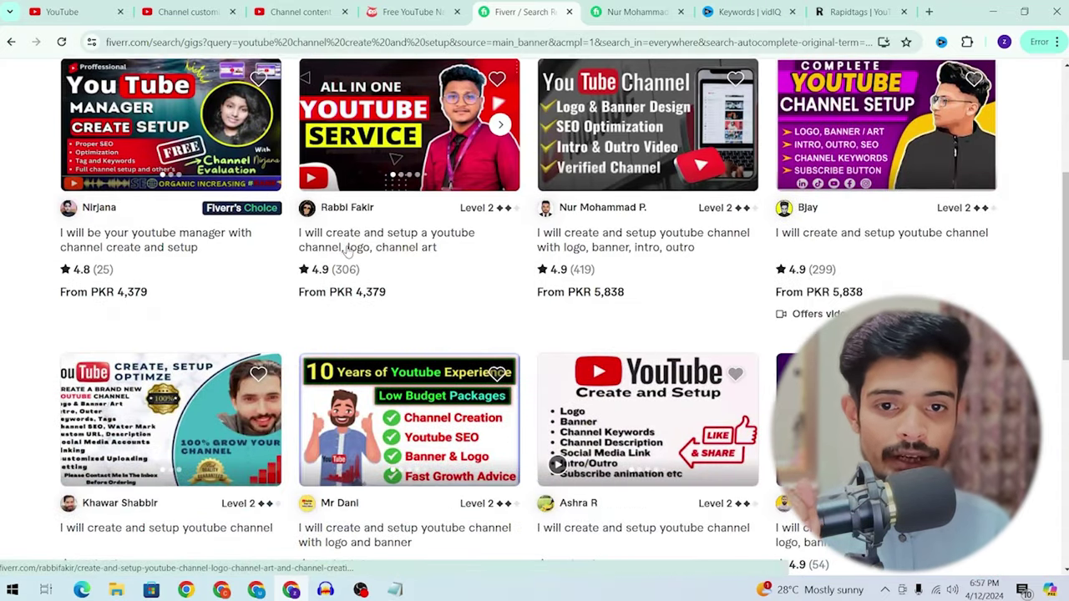
# Step: Open the youtube channel, logo, channel art gig and skim its package features
pyautogui.click(350, 249)
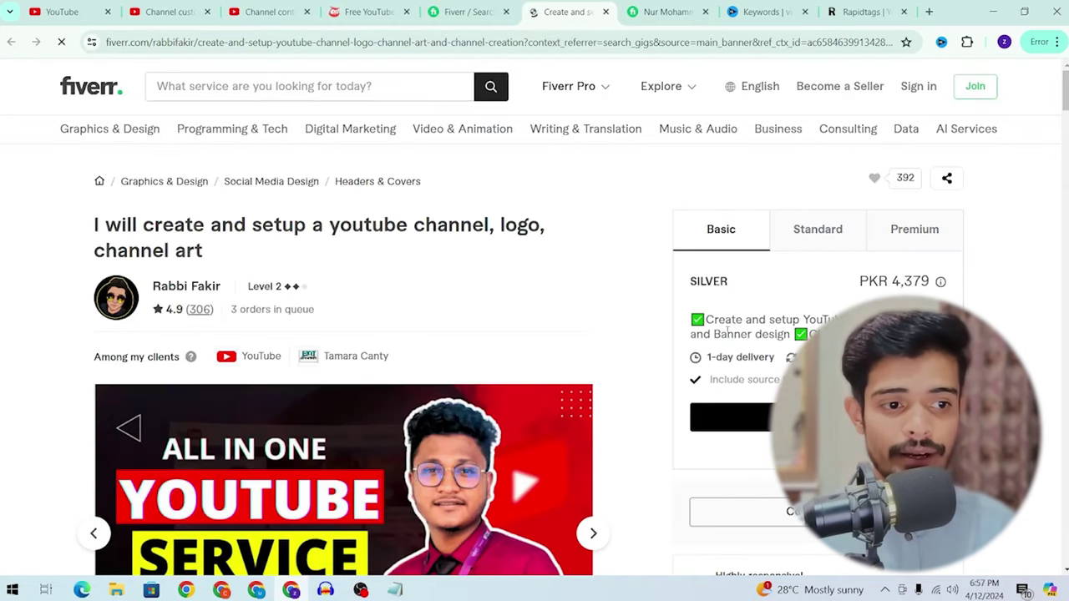
pyautogui.moveTo(727, 331); pyautogui.dragTo(827, 335)
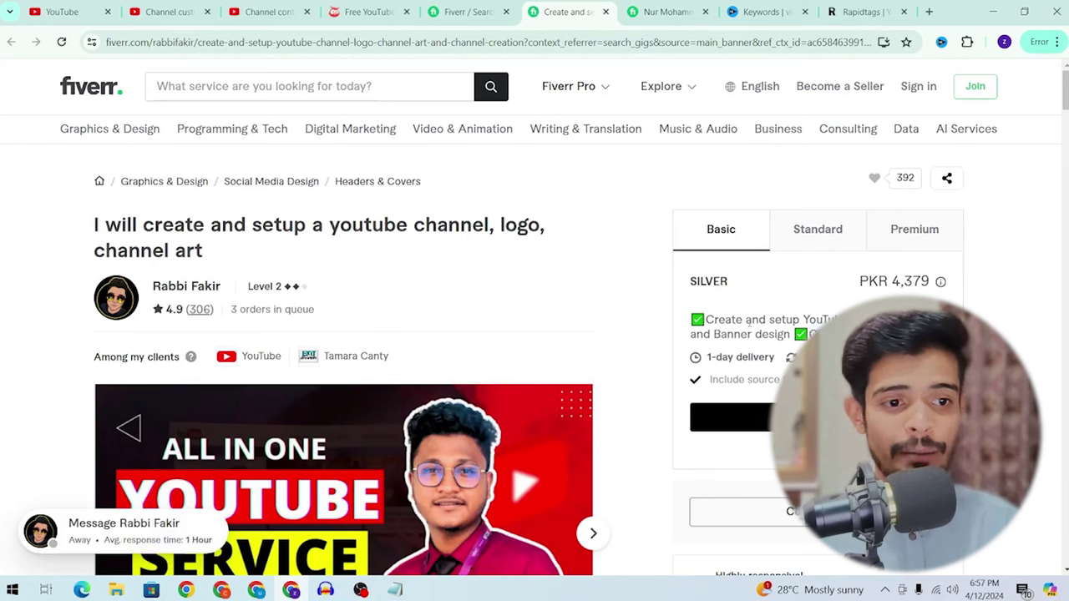
pyautogui.moveTo(715, 321); pyautogui.dragTo(809, 320)
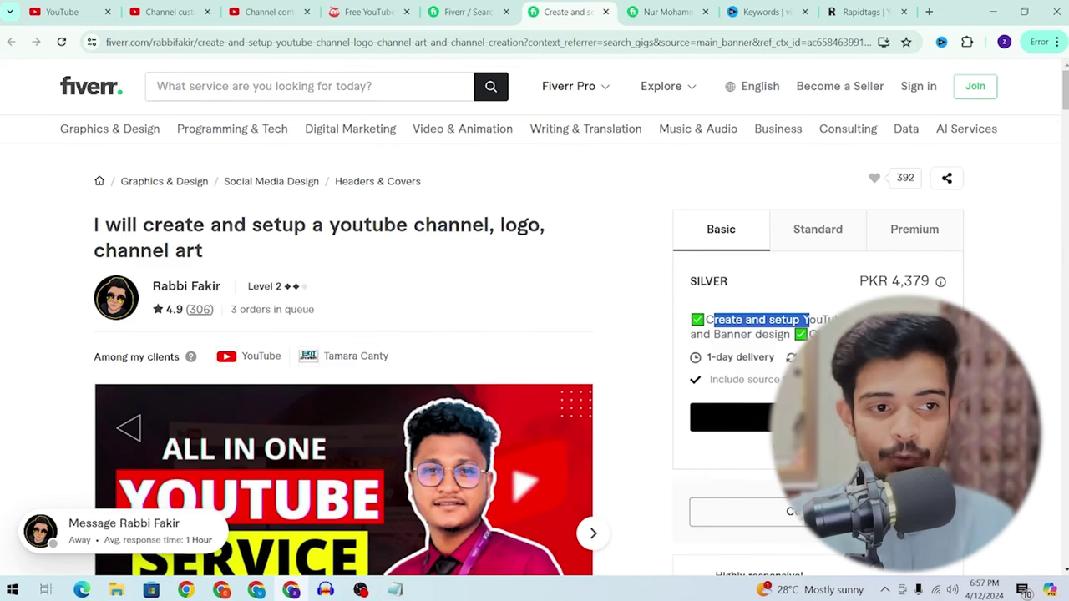
pyautogui.click(818, 229)
pyautogui.click(927, 232)
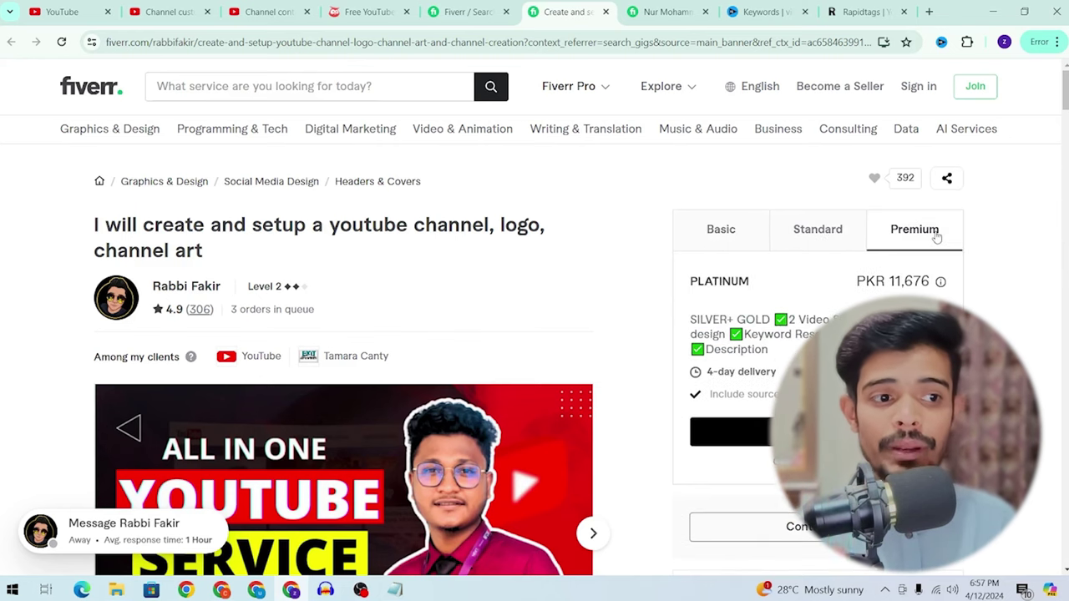
pyautogui.moveTo(900, 276); pyautogui.dragTo(930, 283)
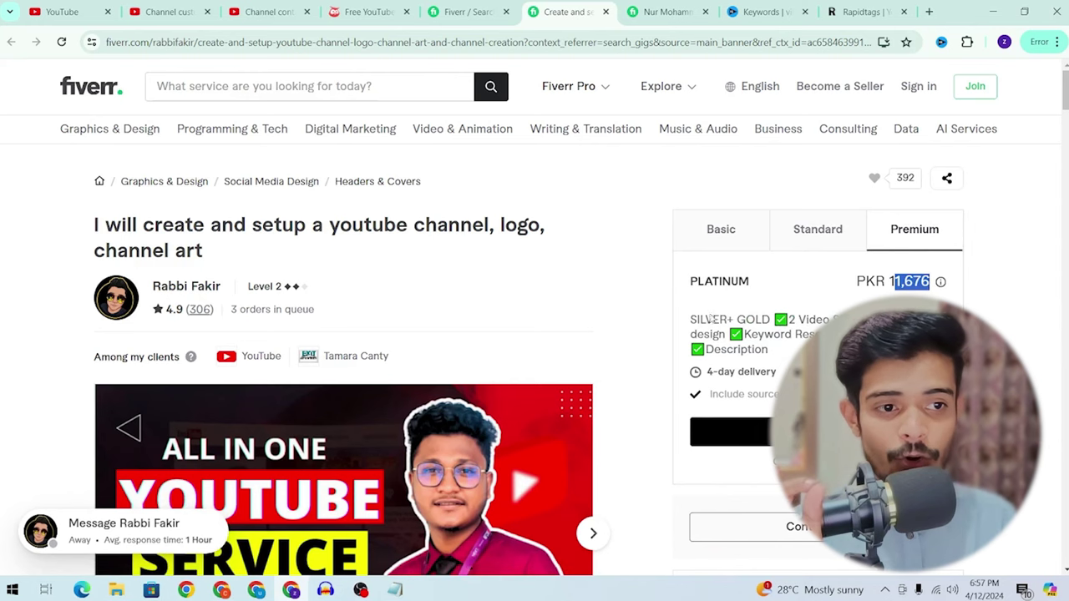
# Step: Compare Basic PKR 4,379, Standard PKR 8,757 and Premium PKR 11,676, then return to the results
pyautogui.click(767, 231)
pyautogui.click(800, 227)
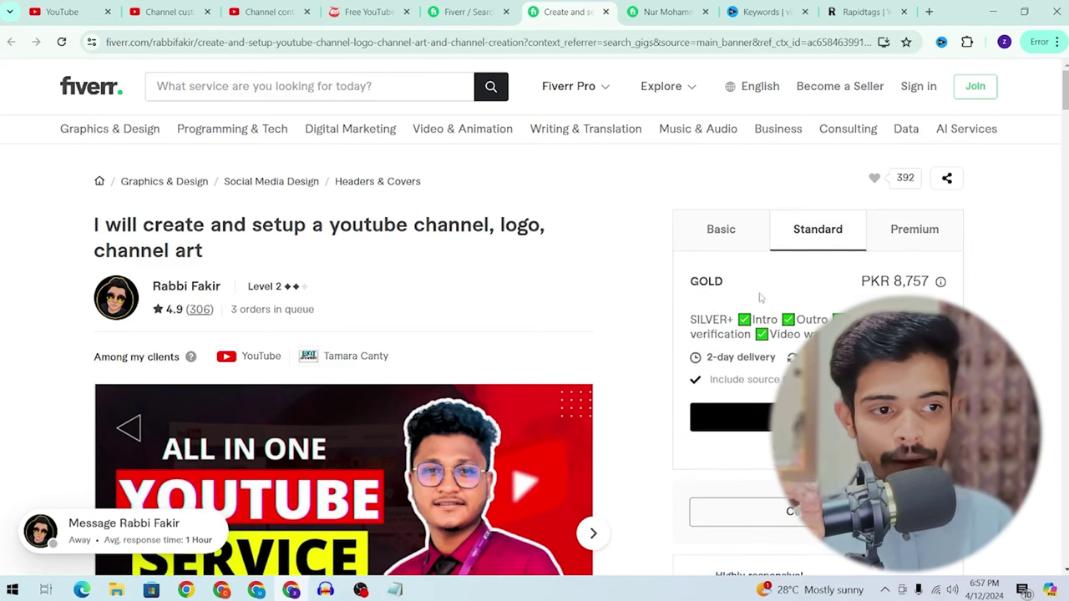
pyautogui.moveTo(771, 335); pyautogui.dragTo(827, 334)
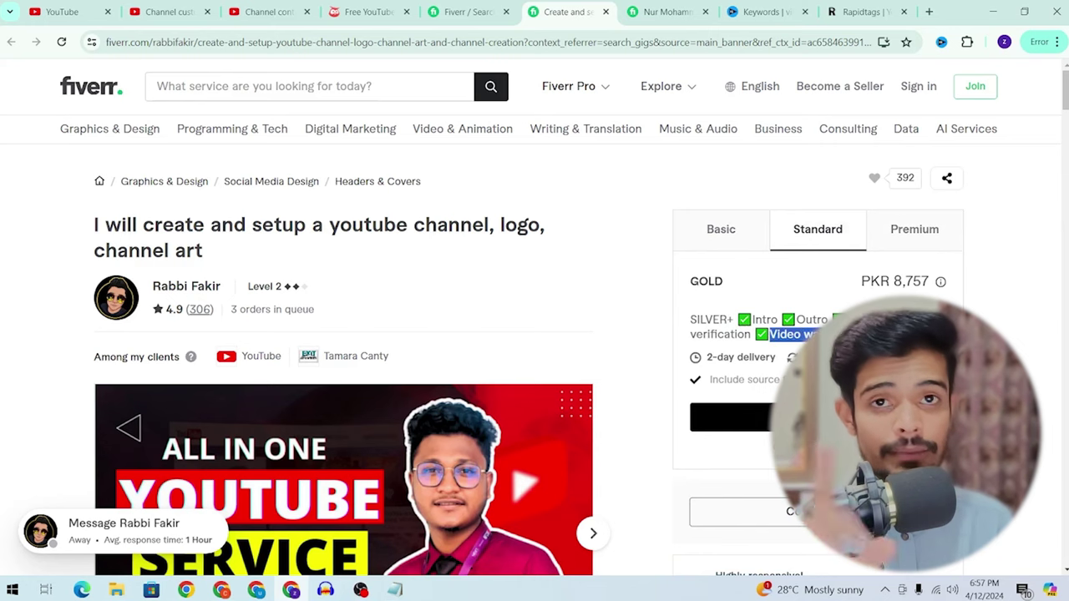
pyautogui.click(905, 238)
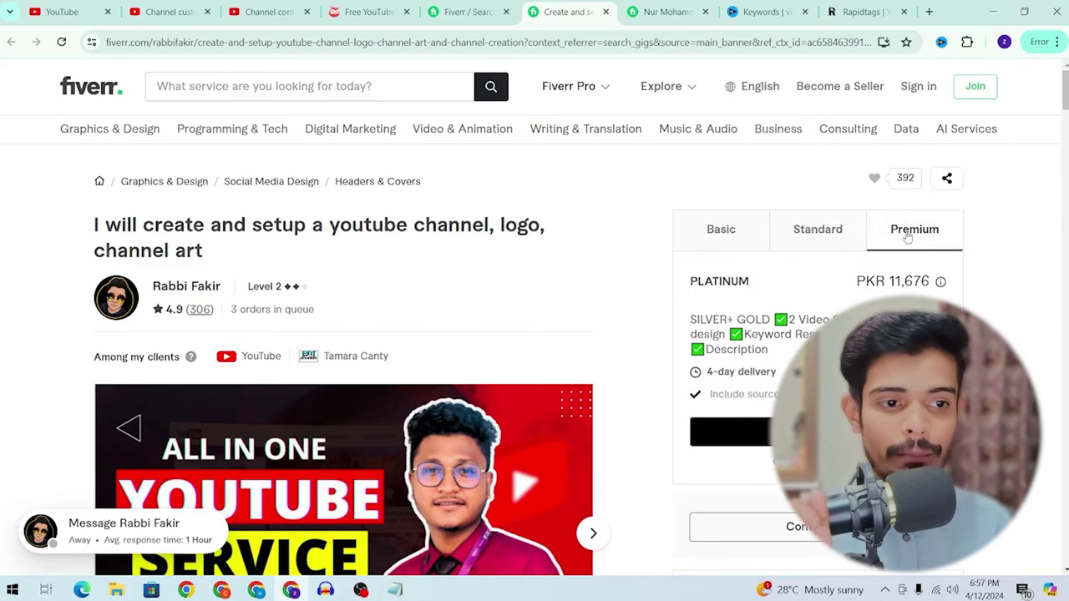
pyautogui.moveTo(790, 320); pyautogui.dragTo(835, 320)
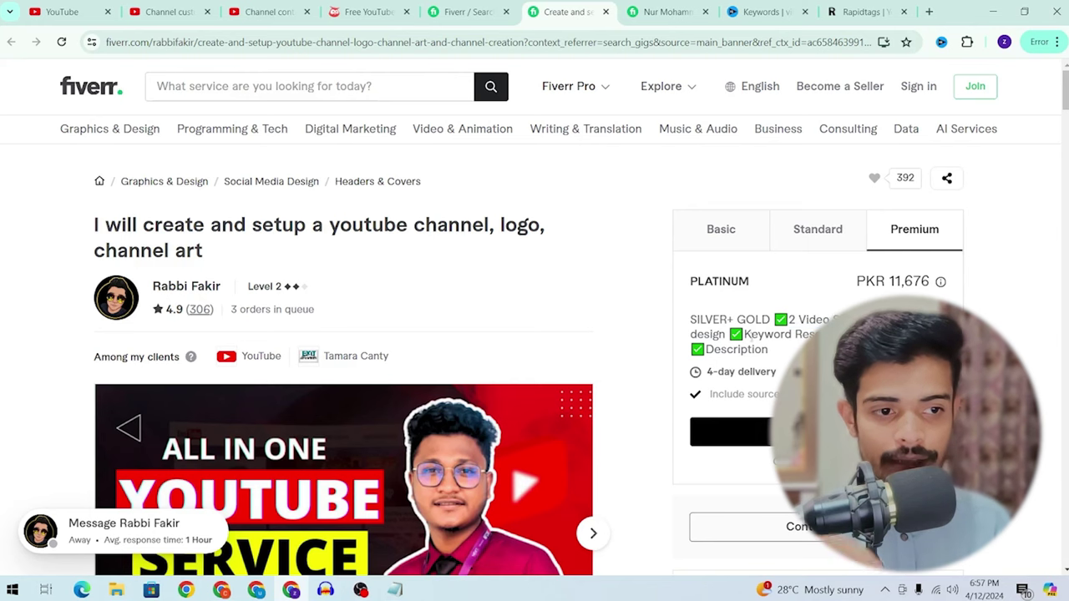
pyautogui.moveTo(744, 334); pyautogui.dragTo(794, 349)
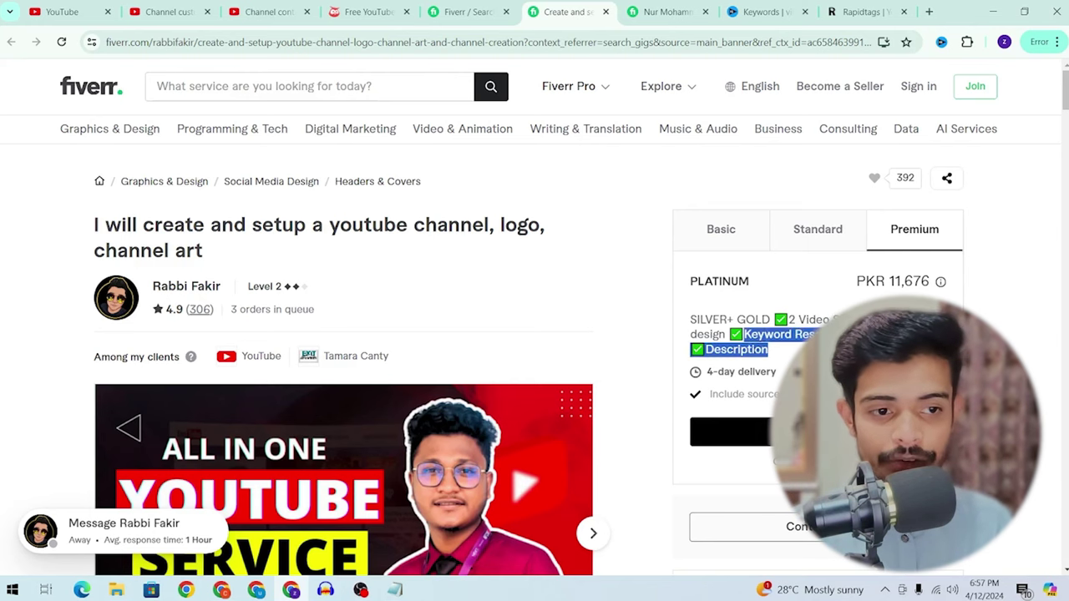
pyautogui.click(793, 349)
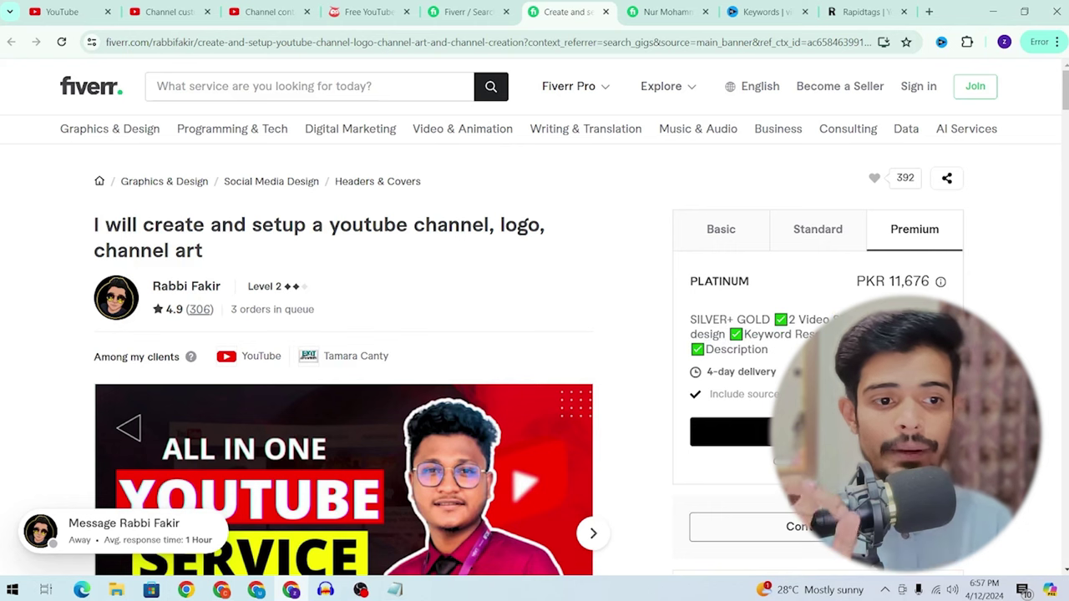
pyautogui.moveTo(746, 349); pyautogui.dragTo(752, 349)
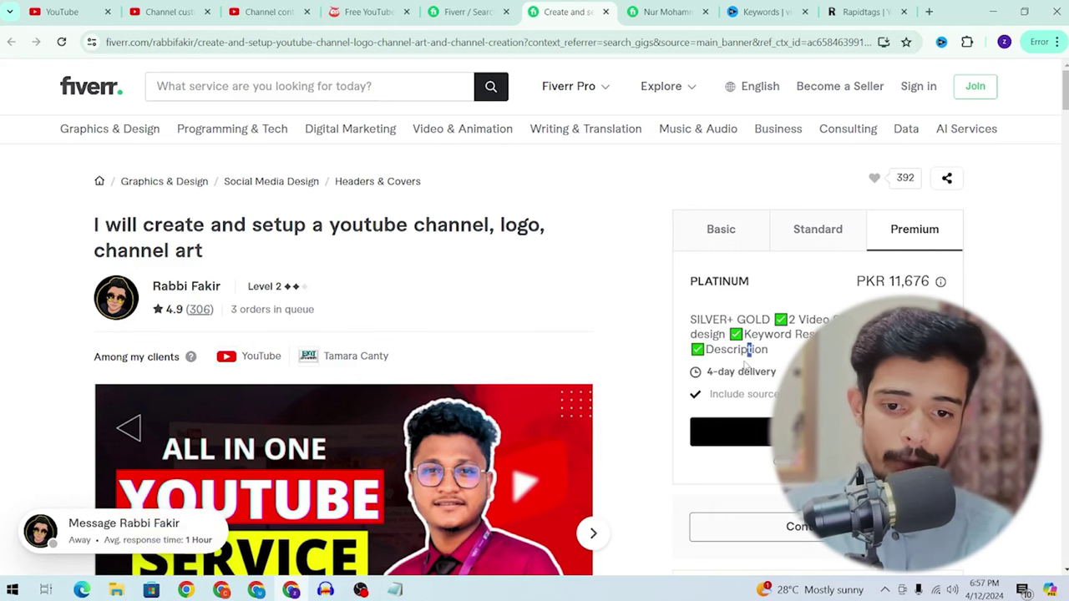
pyautogui.scroll(-3, 746, 365)
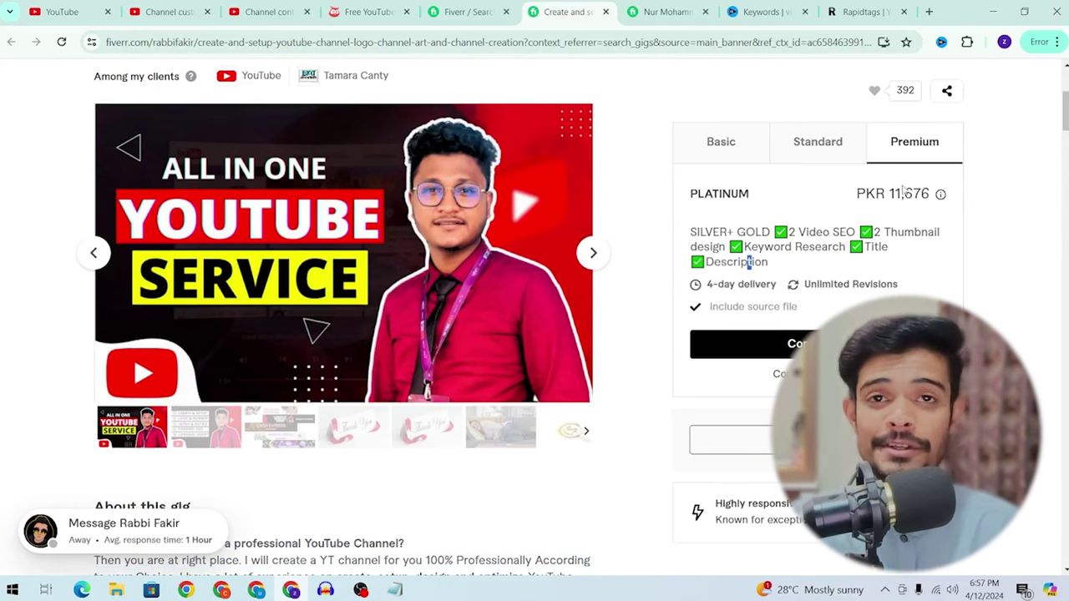
pyautogui.click(467, 12)
pyautogui.scroll(3, 611, 174)
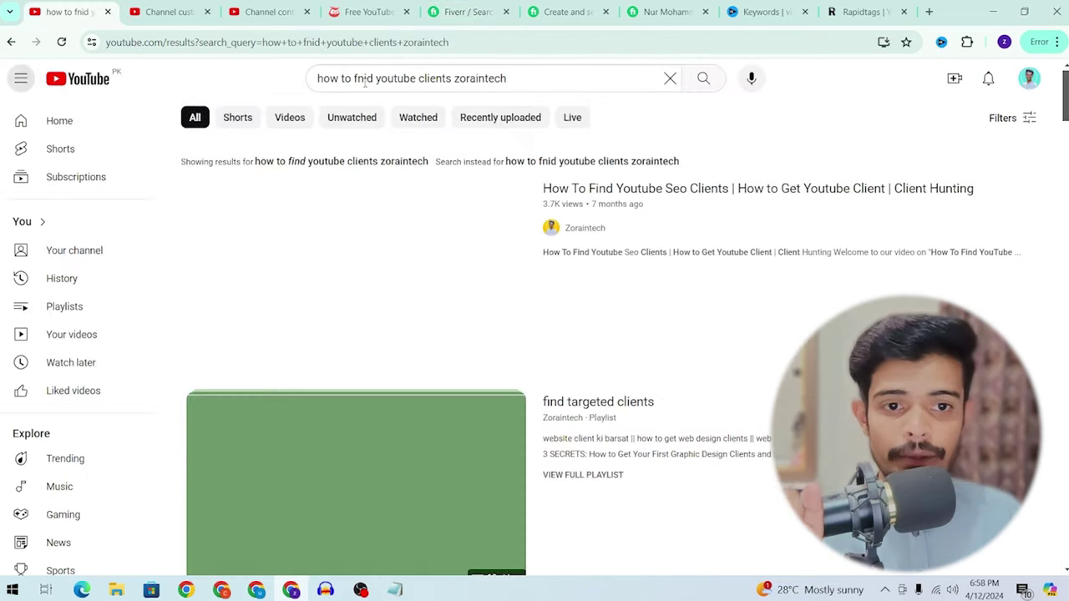
# Step: Browse results for 'how to find youtube clients zoraintech', including the find targeted clients playlist
pyautogui.moveTo(329, 78); pyautogui.dragTo(558, 66)
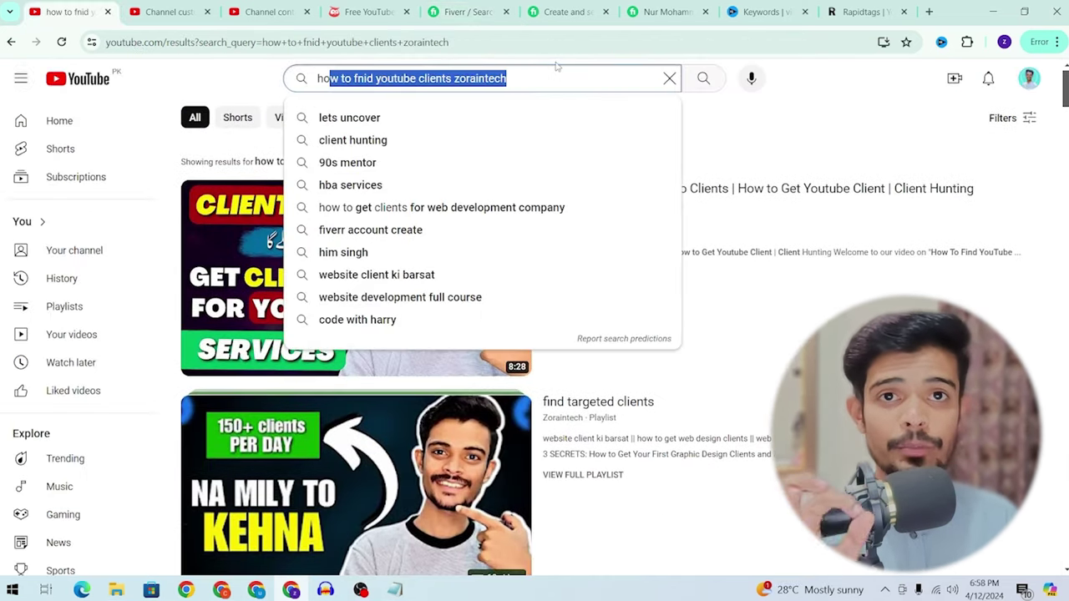
pyautogui.click(818, 130)
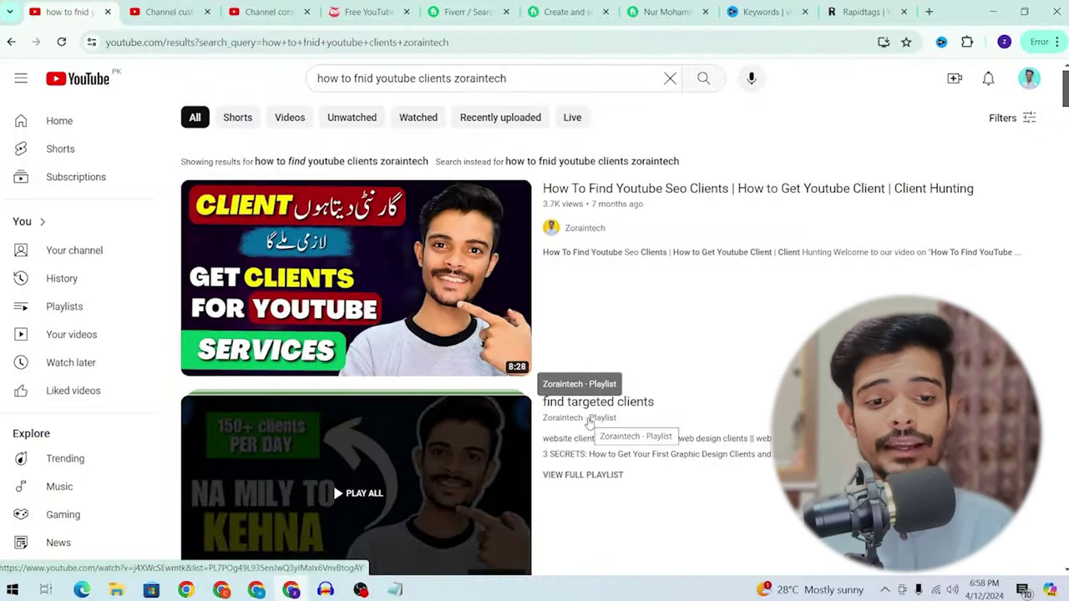
pyautogui.scroll(-3, 614, 434)
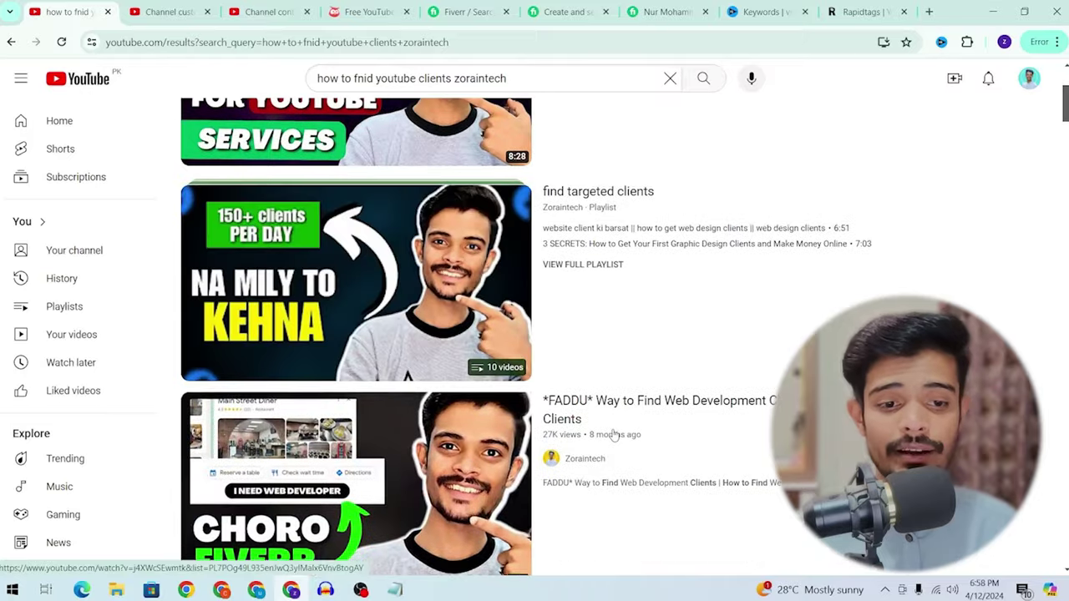
pyautogui.moveTo(614, 435)
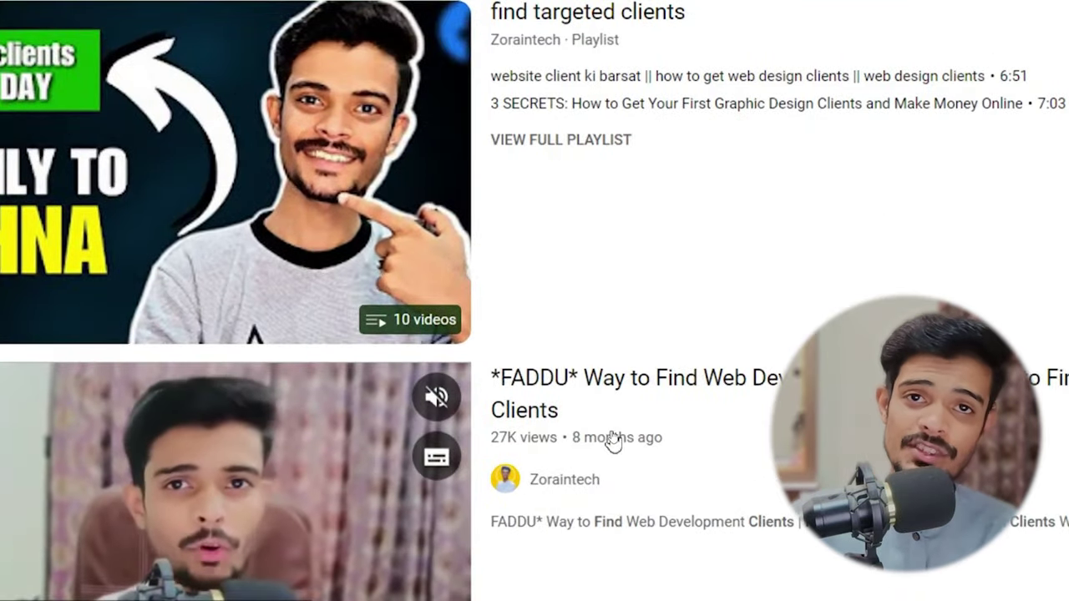